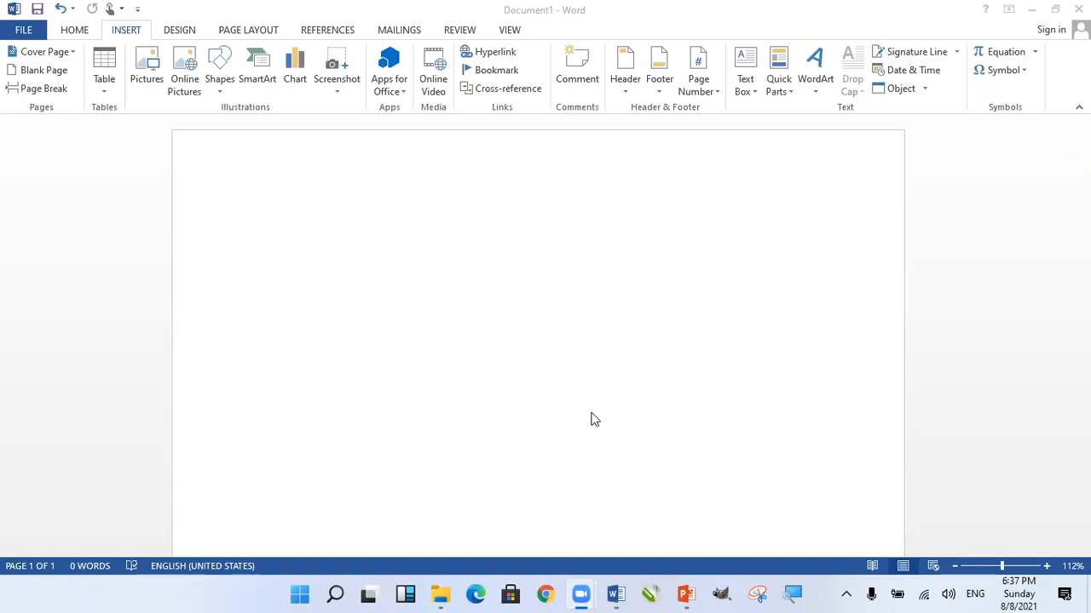
Step: Switch to File Explorer and open the ICT Education folder inside My Data Files on Local Disk (E:)
click(411, 302)
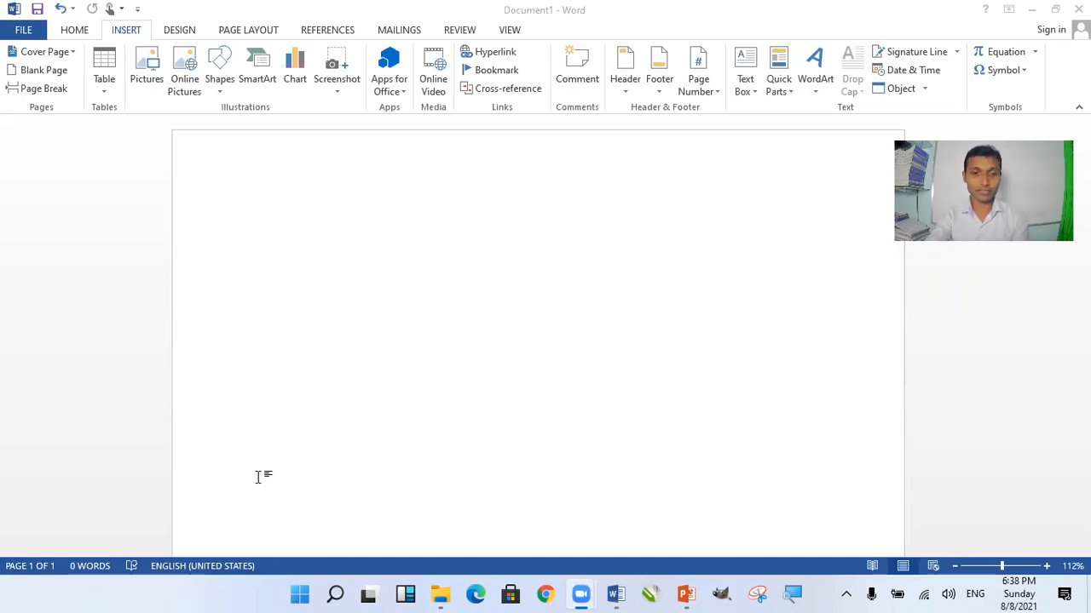
click(441, 594)
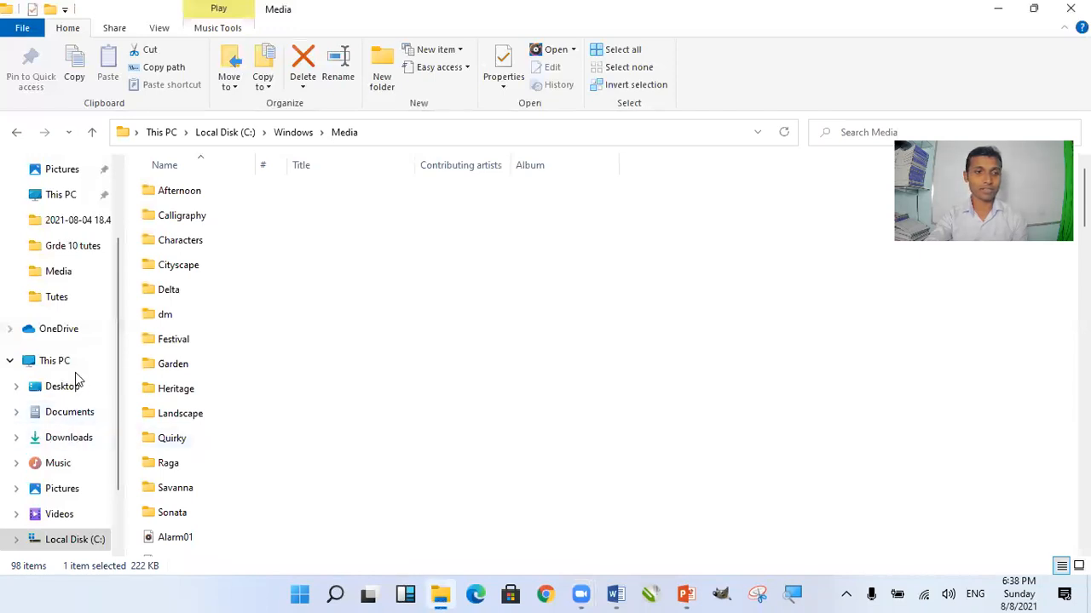
click(68, 362)
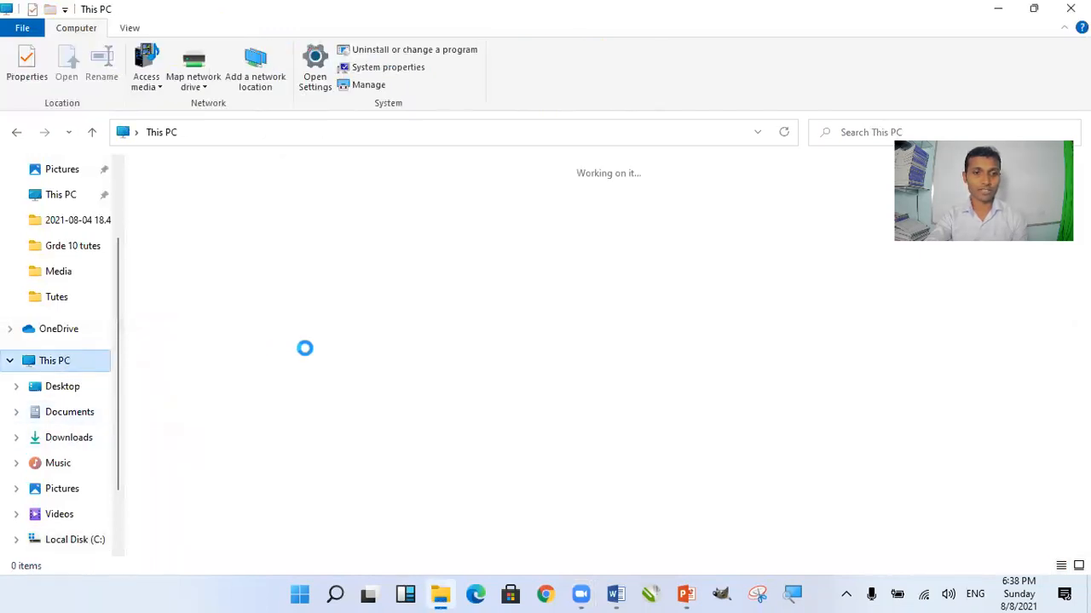
click(431, 302)
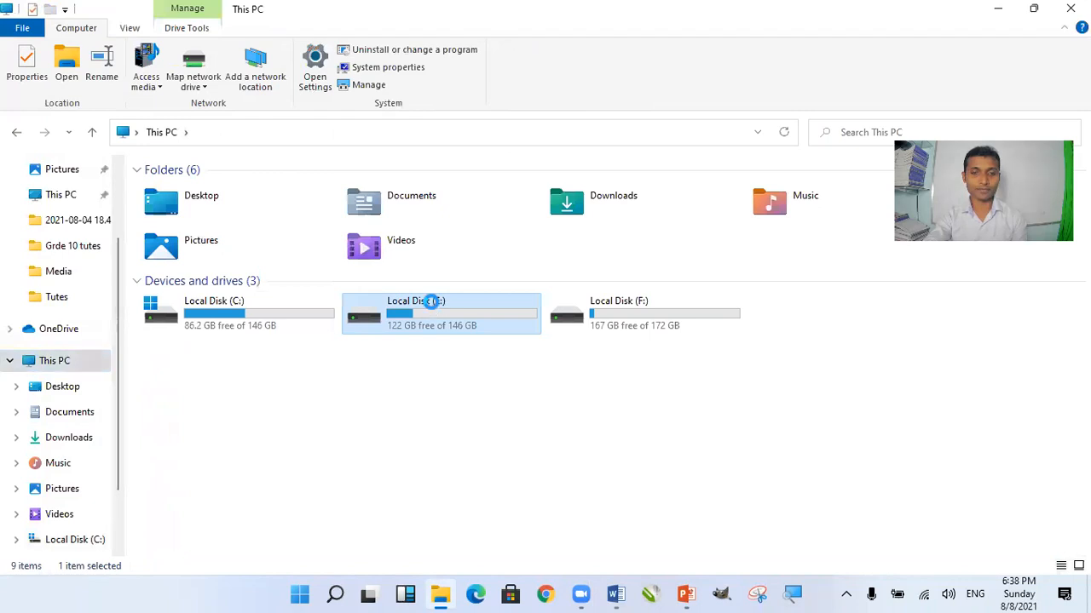
double_click(432, 302)
click(186, 192)
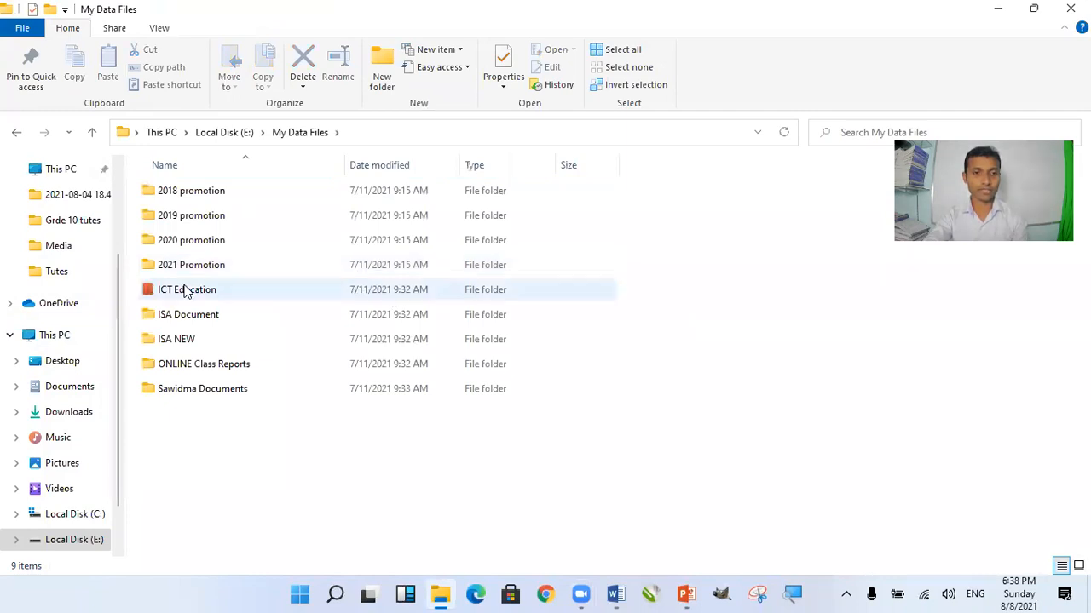
double_click(274, 298)
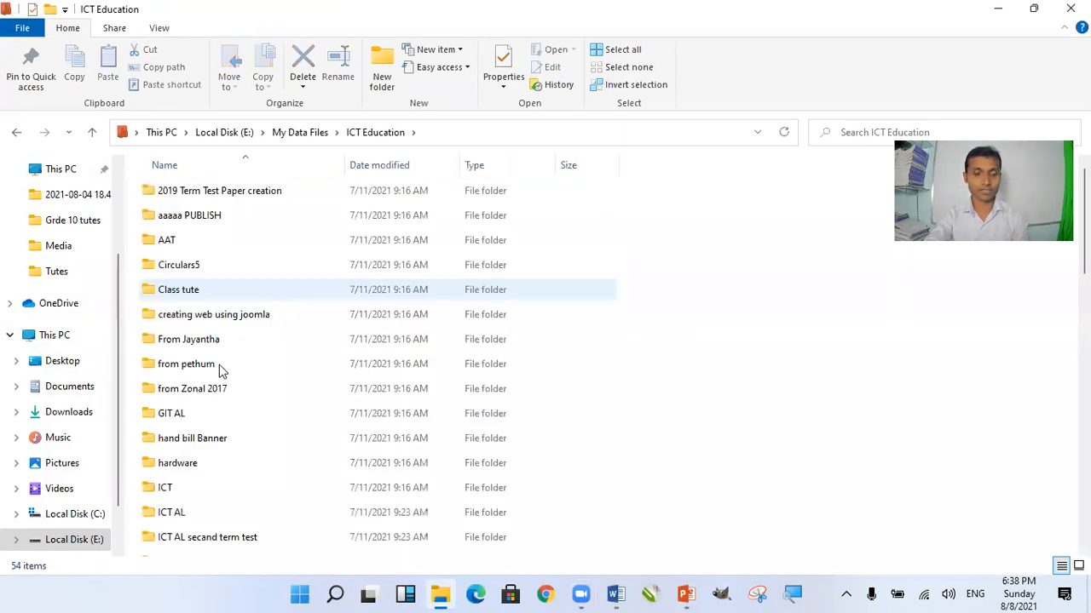
Step: Open the Grde 10 tutes folder by going through ICT OL and Grade 10
scroll(224, 367, down, 3)
double_click(166, 474)
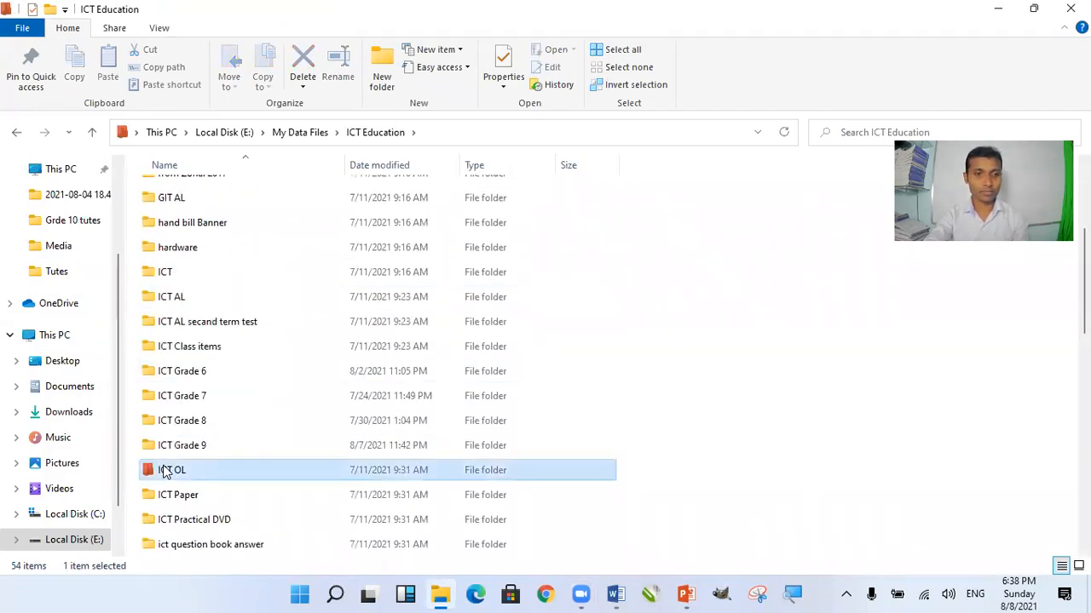
double_click(179, 217)
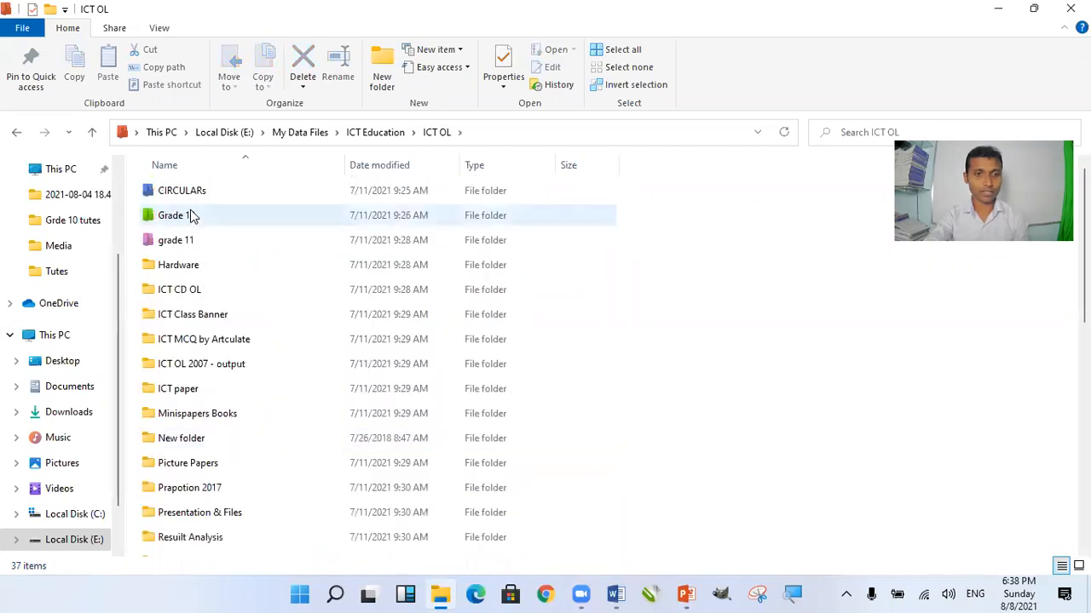
scroll(334, 282, down, 2)
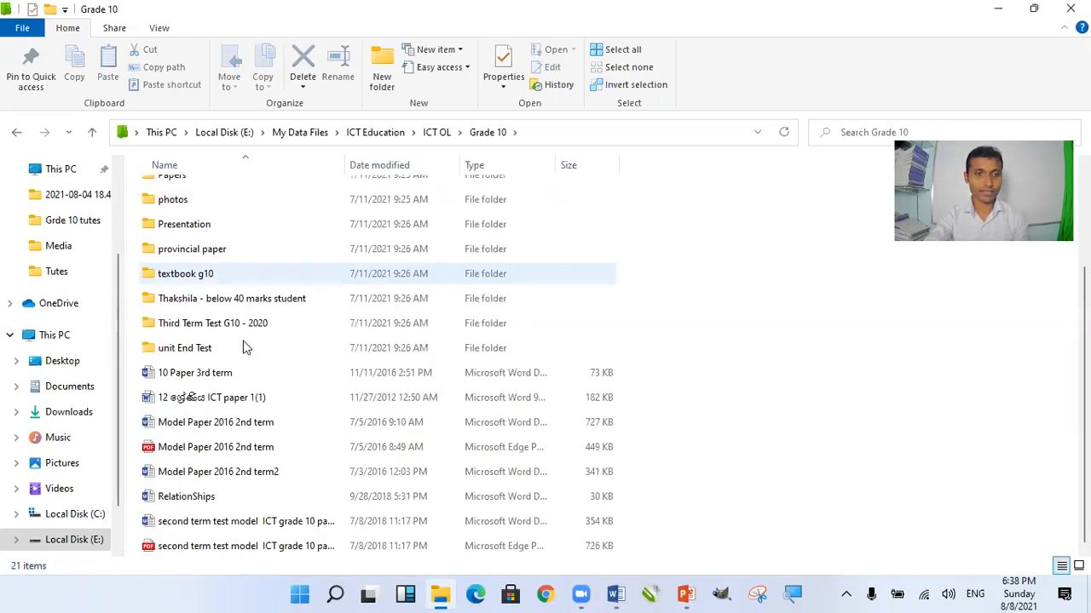
scroll(205, 341, up, 2)
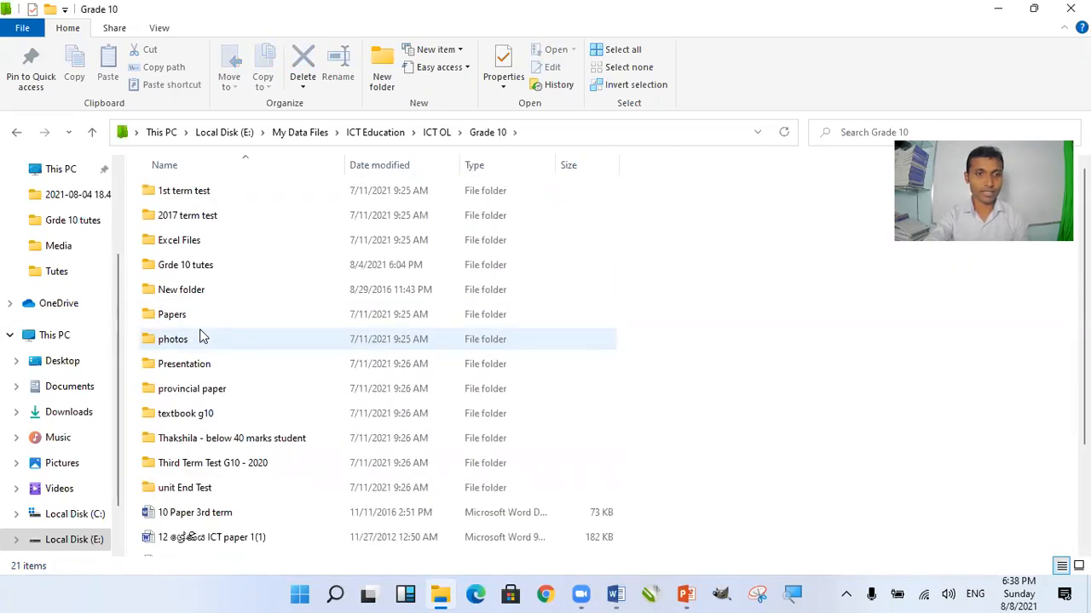
double_click(214, 266)
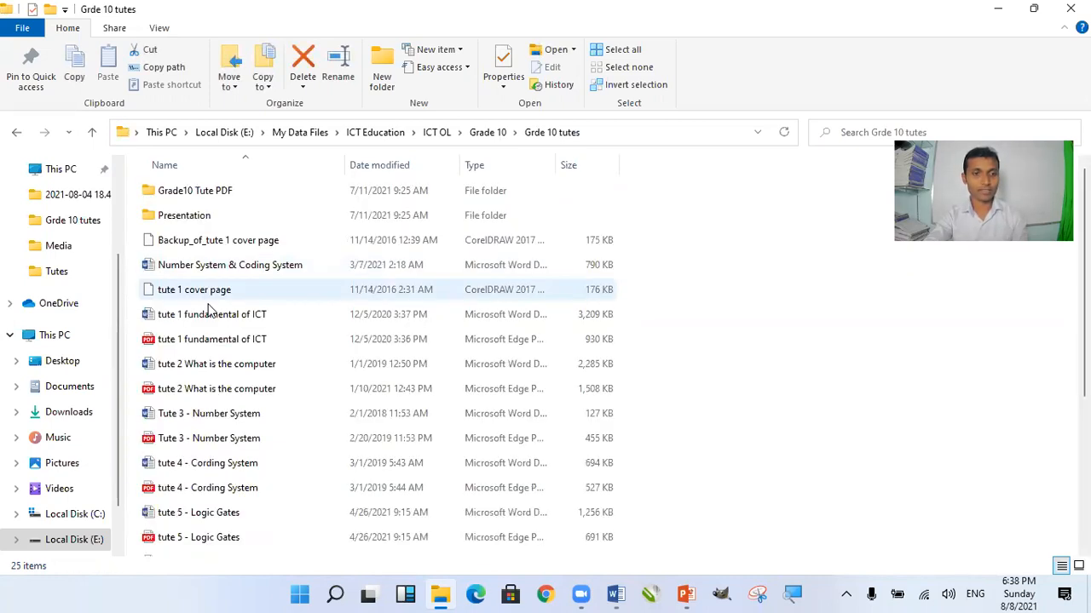
Step: Find the Word version of "tute 7 Word Processing 1" in the folder and open it
scroll(223, 341, down, 3)
click(228, 299)
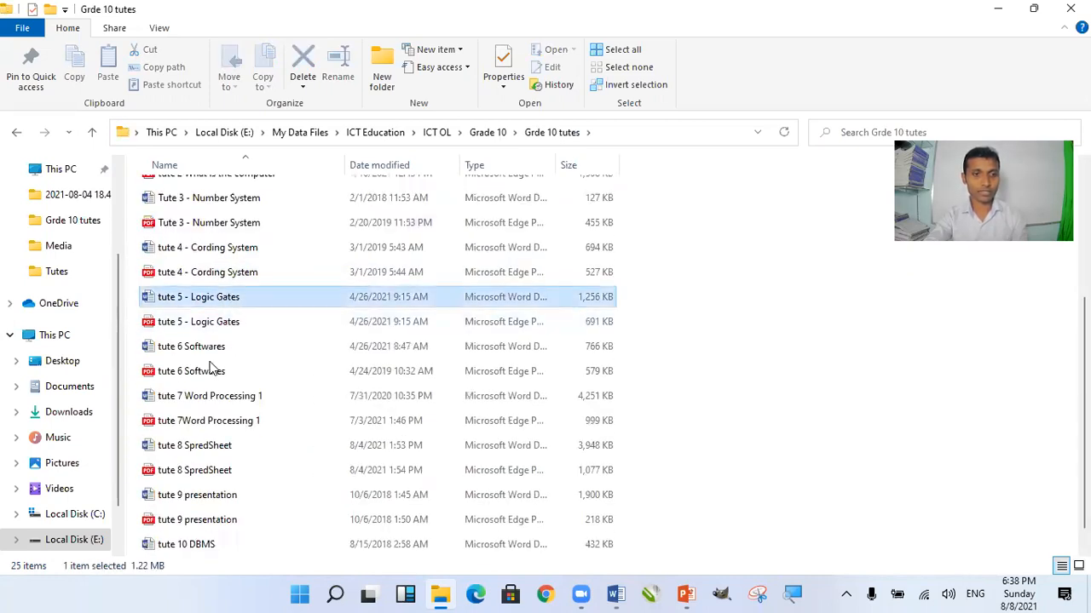
scroll(213, 358, down, 1)
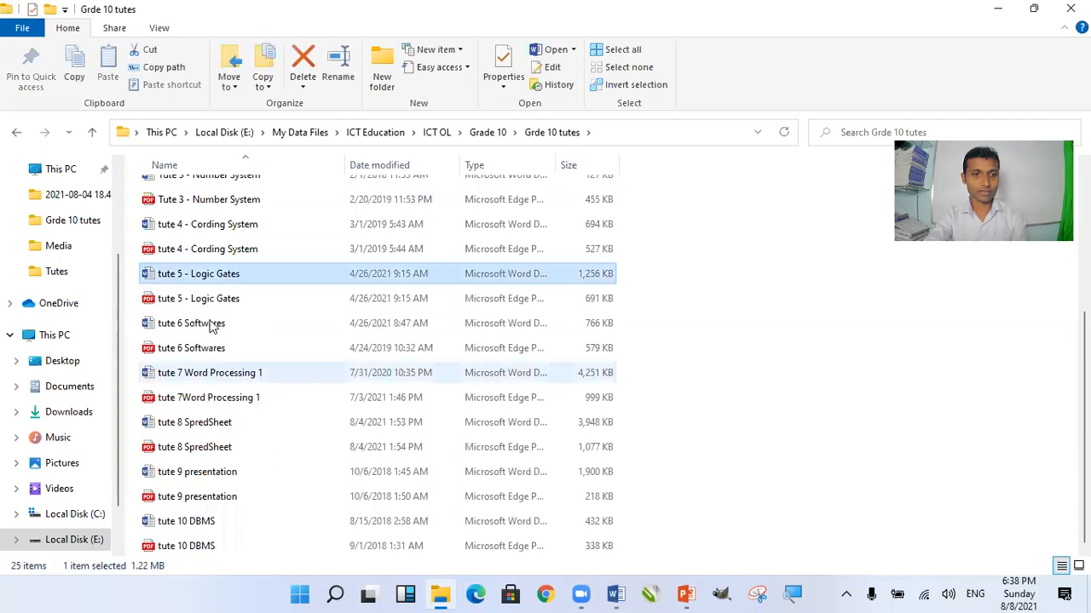
double_click(208, 375)
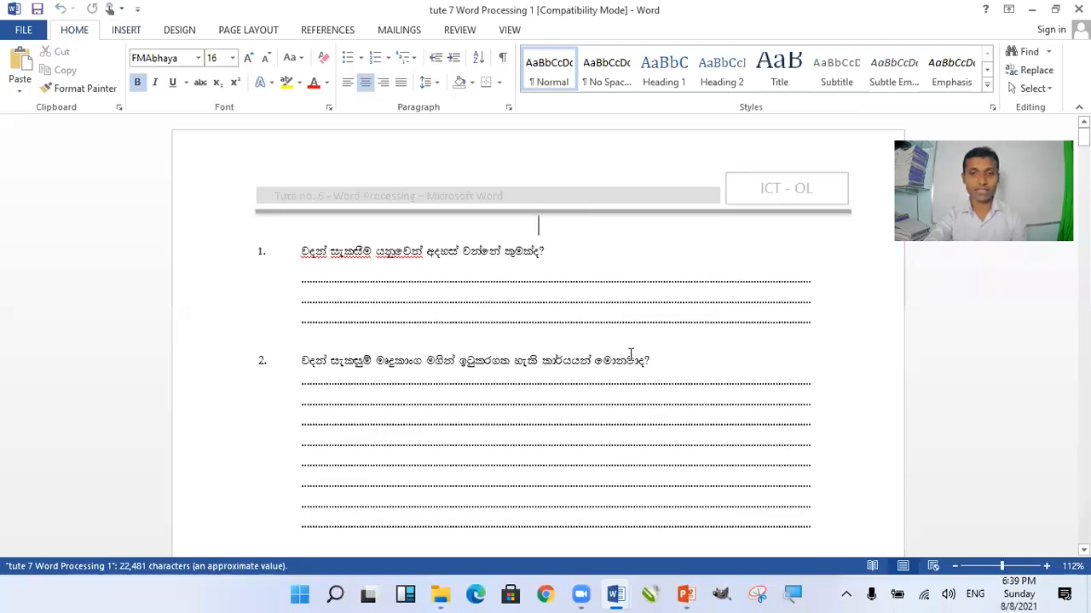
Step: Look through the worksheet from question 1 to the Insert ribbon picture in question 13
scroll(605, 340, down, 10)
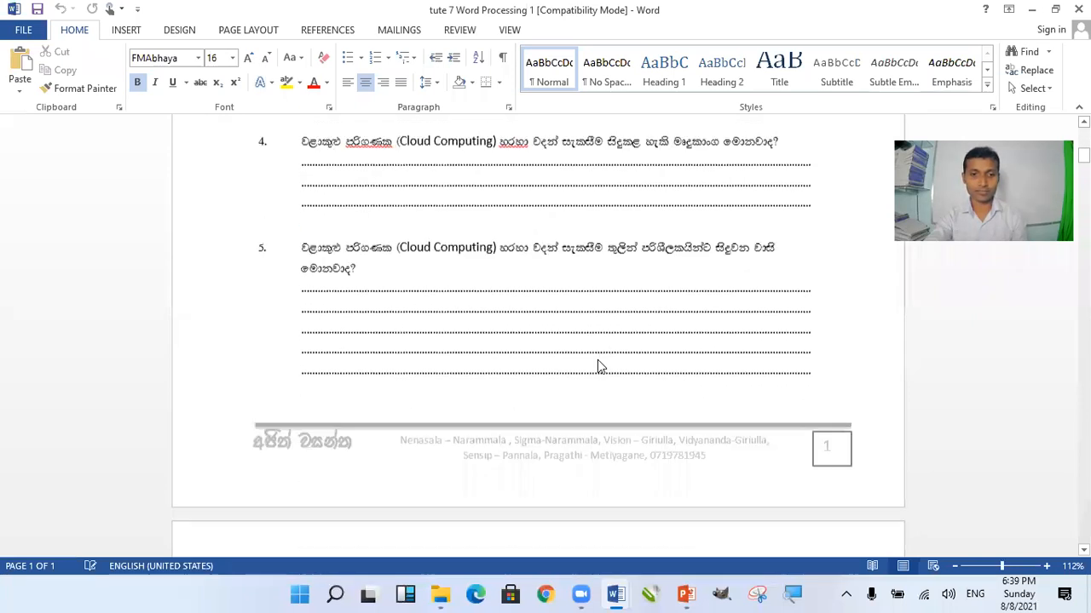
scroll(600, 366, down, 5)
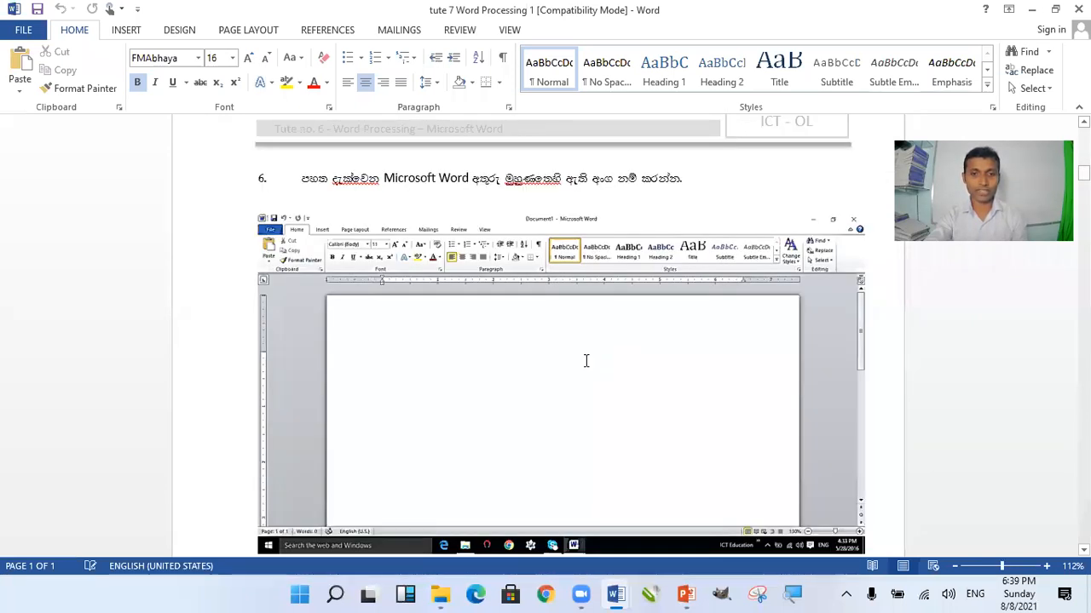
scroll(586, 360, down, 3)
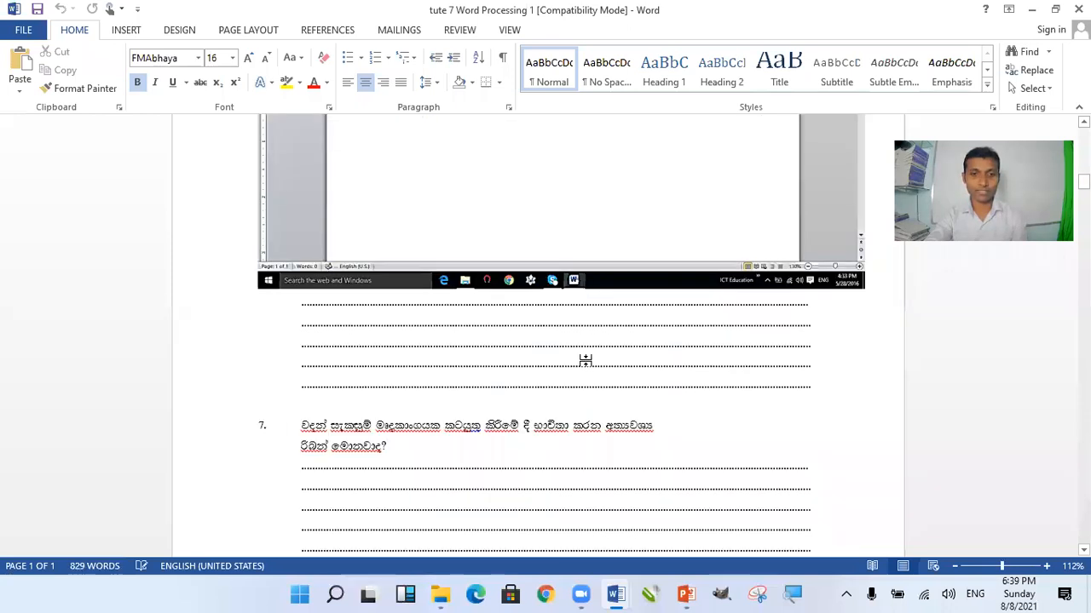
scroll(586, 365, down, 5)
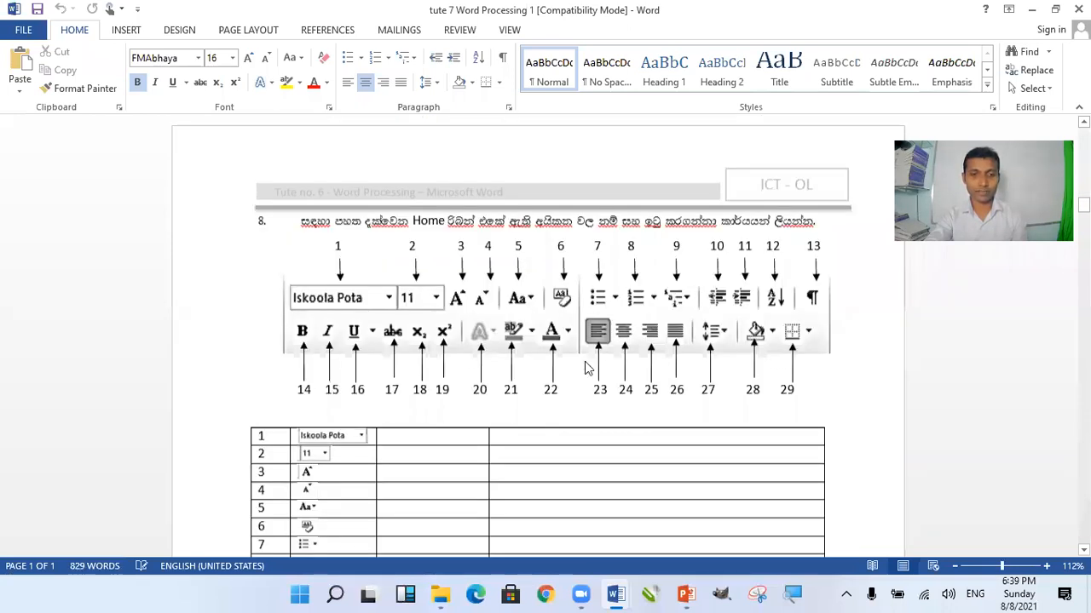
scroll(585, 360, down, 10)
scroll(585, 361, down, 8)
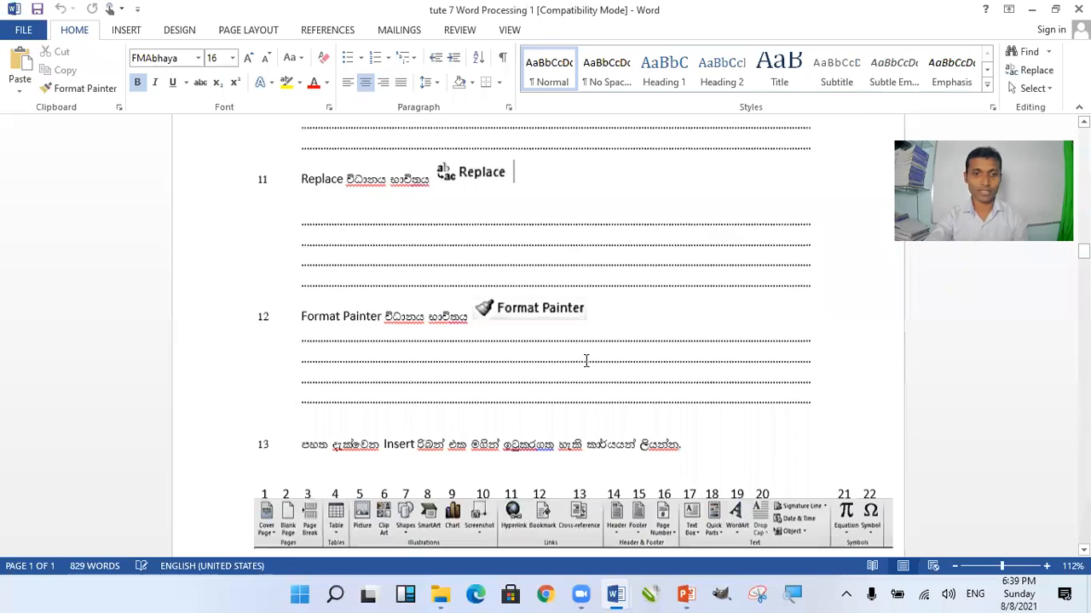
scroll(586, 361, down, 10)
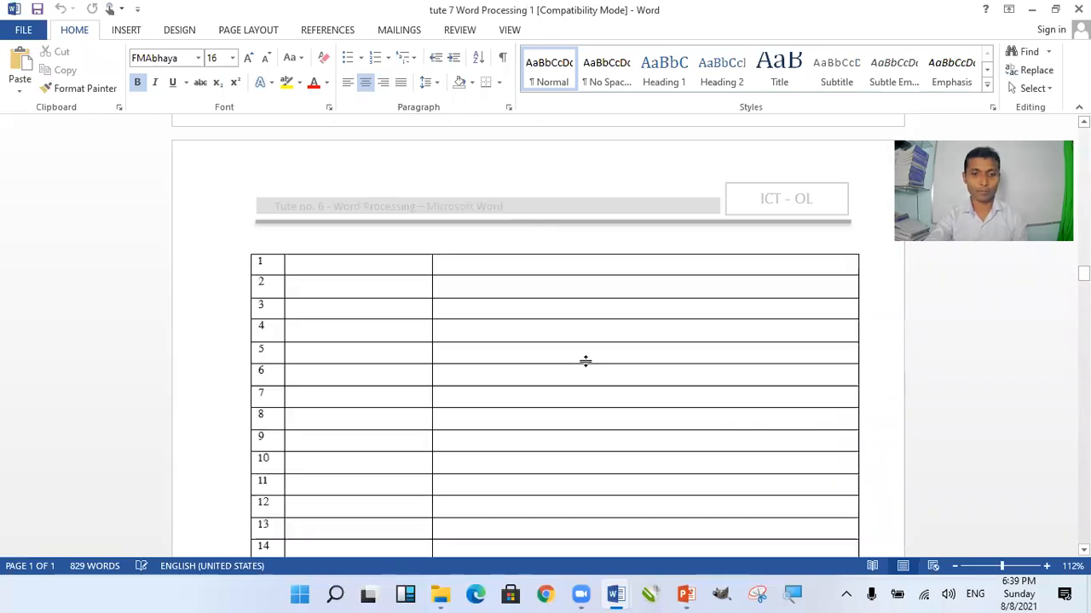
scroll(586, 362, up, 5)
scroll(594, 349, up, 3)
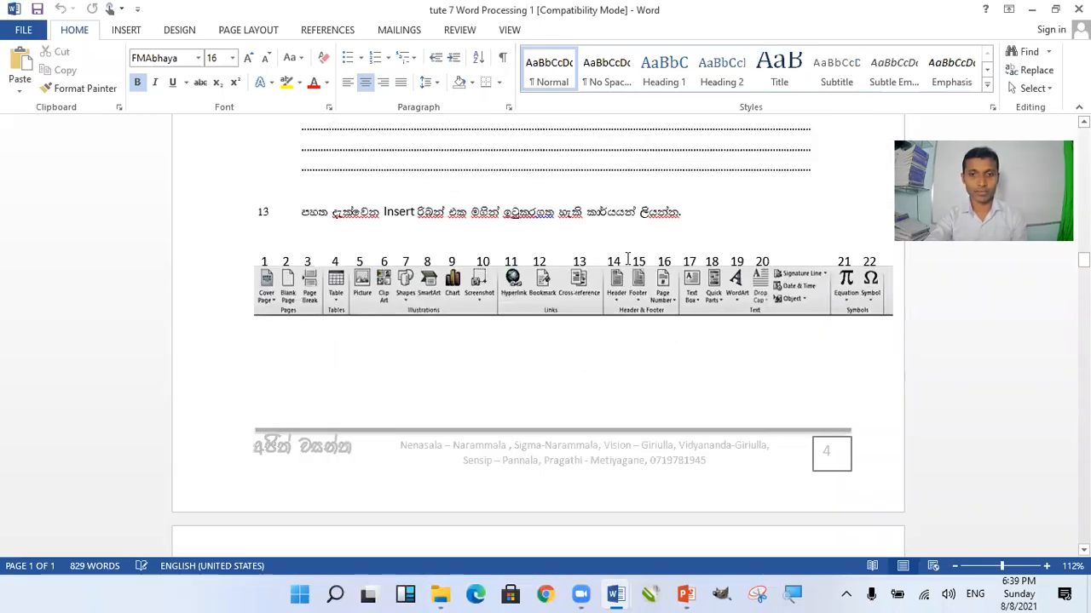
Step: Shift the text box holding the numbers 1 to 22 slightly left above the Insert ribbon picture in question 13
click(689, 257)
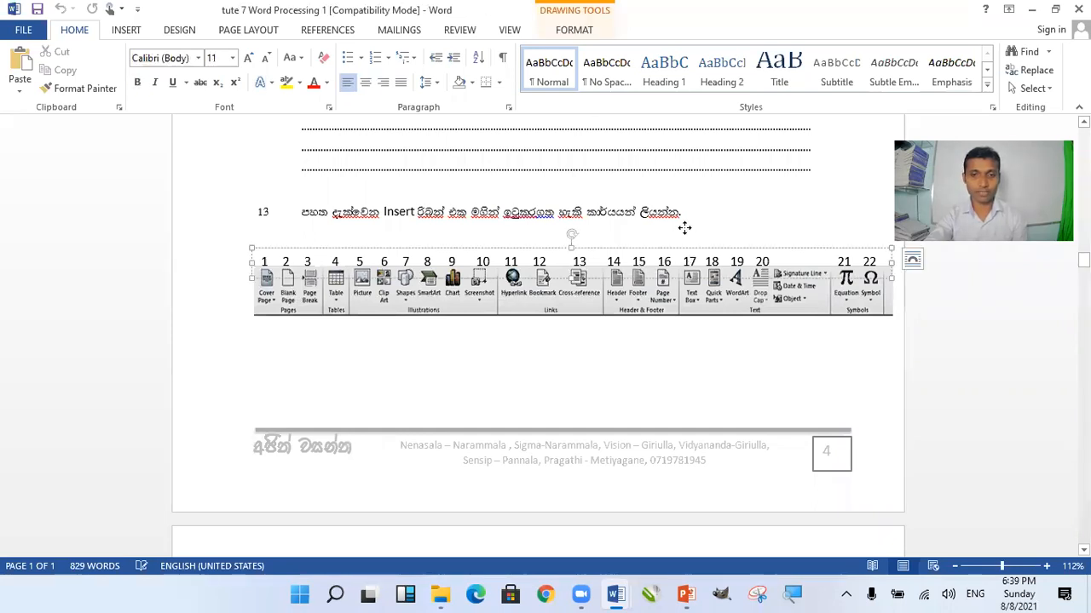
mouse_move(686, 224)
mouse_down()
mouse_move(671, 230)
mouse_move(680, 228)
mouse_up()
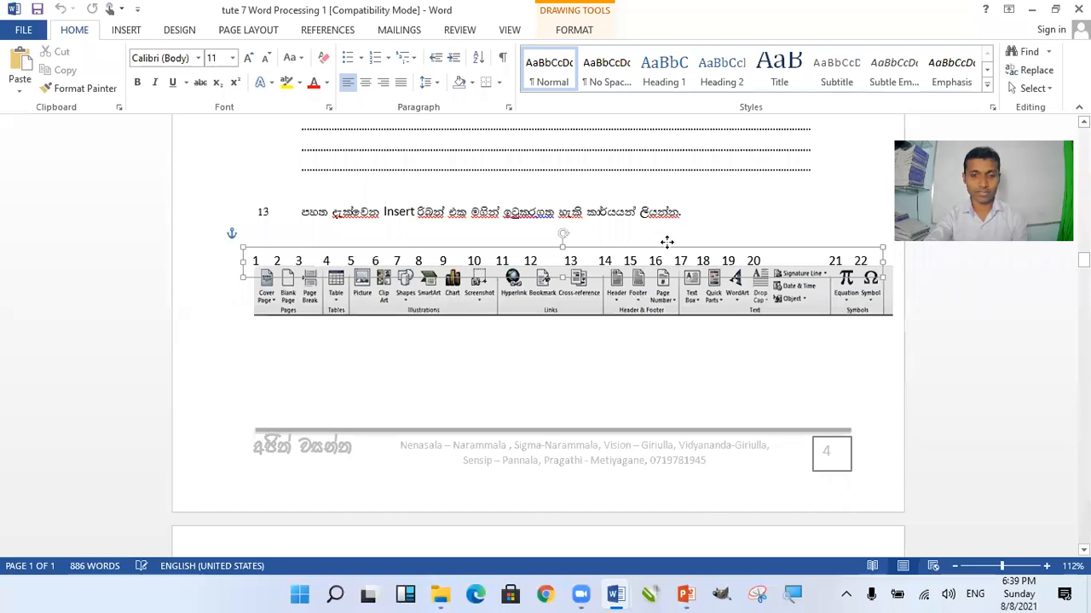
Step: Examine the worksheet's answer table and questions 14 to 23, covering tables, pictures, SmartArt, charts, hyperlinks, text boxes and WordArt
scroll(591, 389, down, 3)
scroll(593, 387, down, 13)
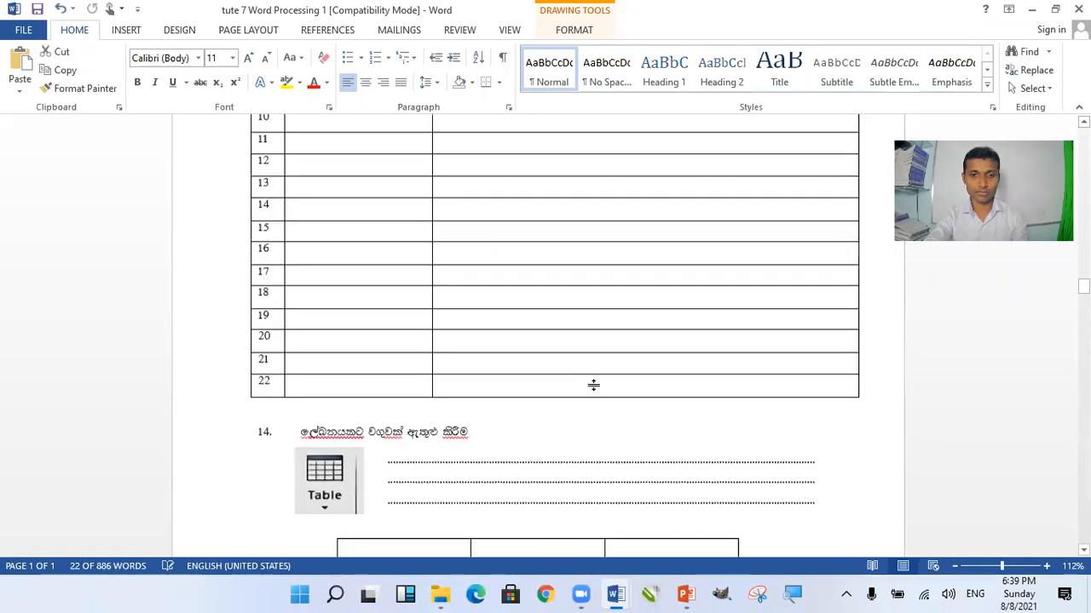
scroll(593, 385, down, 4)
scroll(384, 192, down, 3)
click(350, 184)
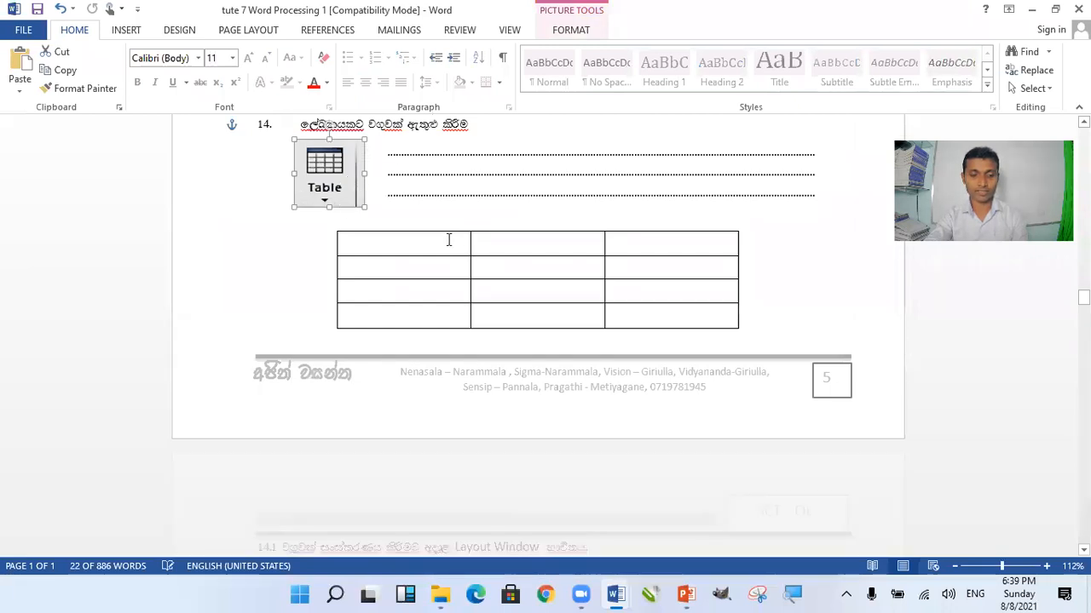
scroll(448, 240, down, 5)
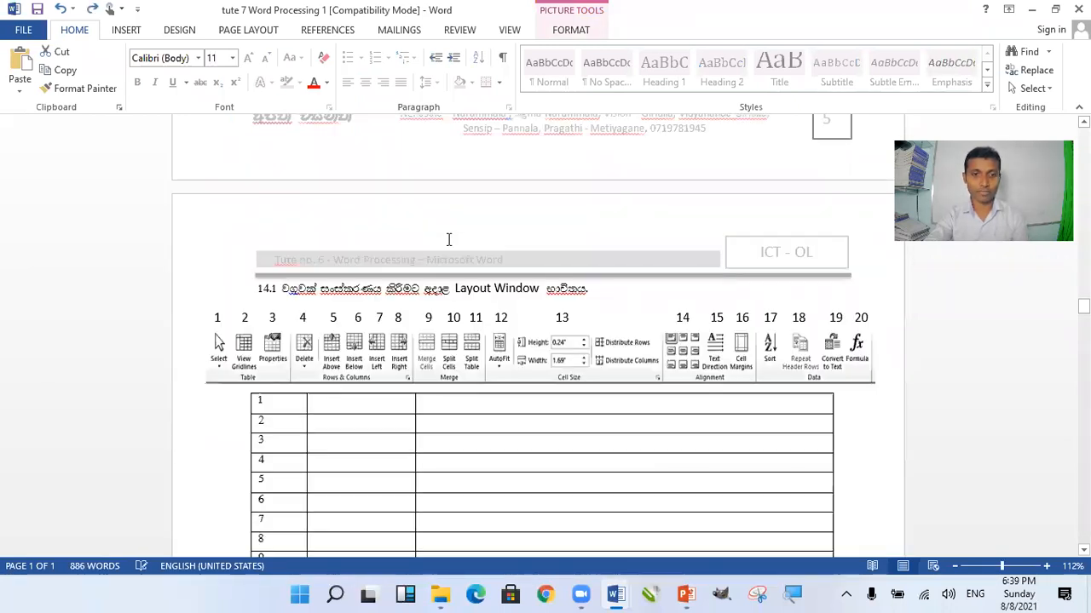
scroll(448, 240, down, 5)
scroll(448, 241, down, 5)
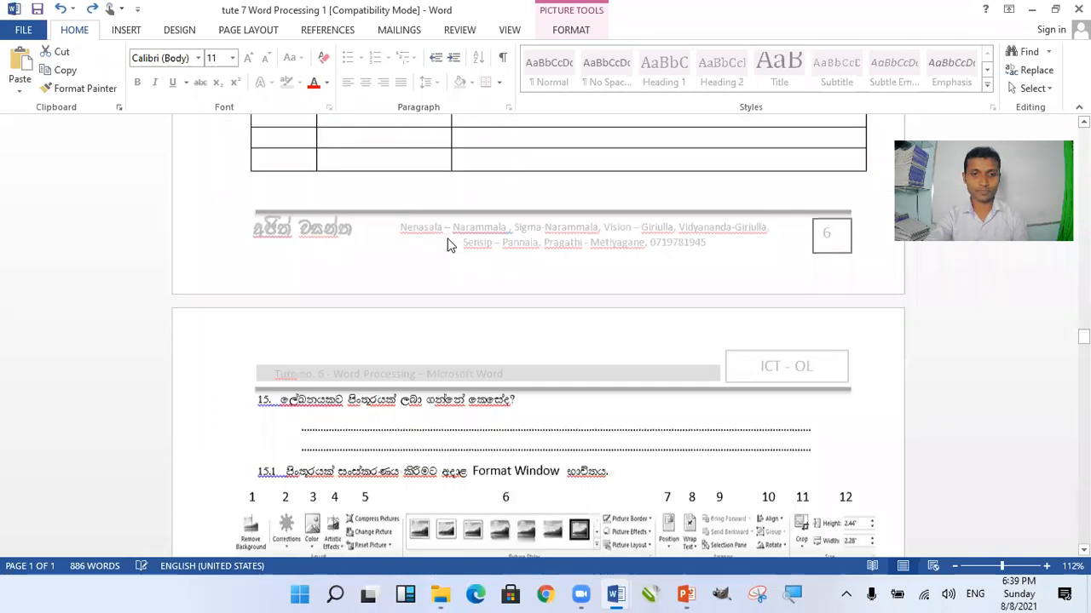
scroll(512, 284, down, 10)
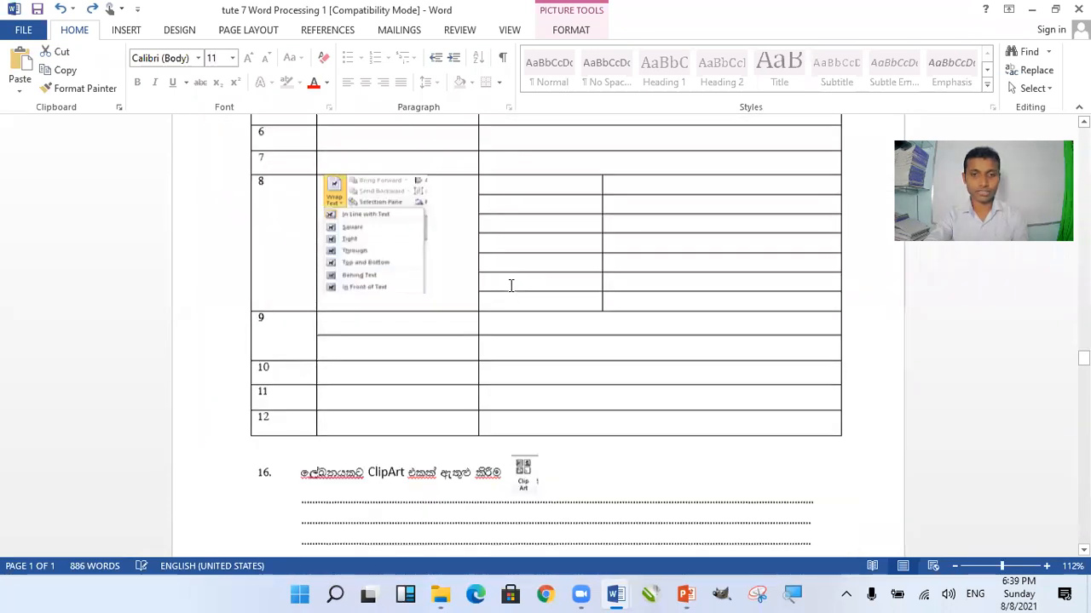
scroll(511, 284, down, 10)
scroll(511, 285, down, 5)
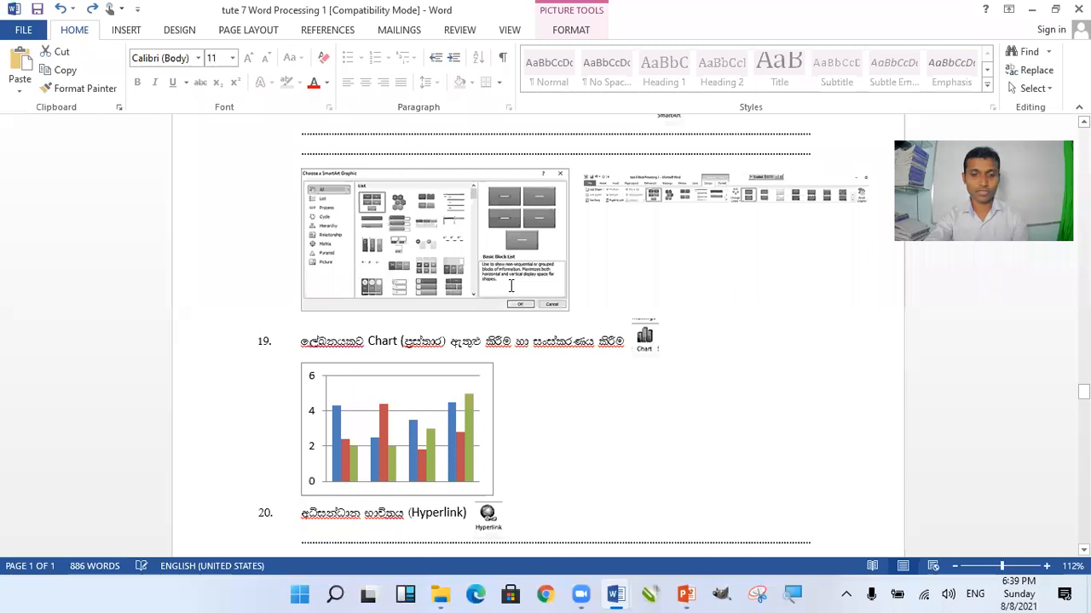
scroll(511, 285, down, 12)
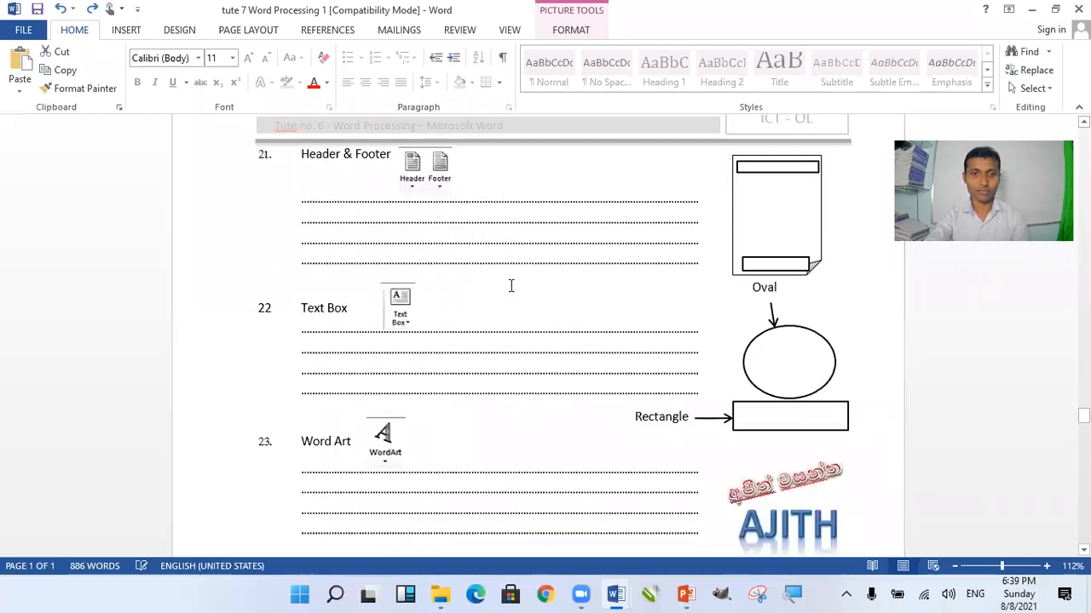
Step: Review questions 19 to 22 again, covering charts, hyperlinks, headers and footers, and text boxes
scroll(511, 290, up, 3)
scroll(467, 193, up, 4)
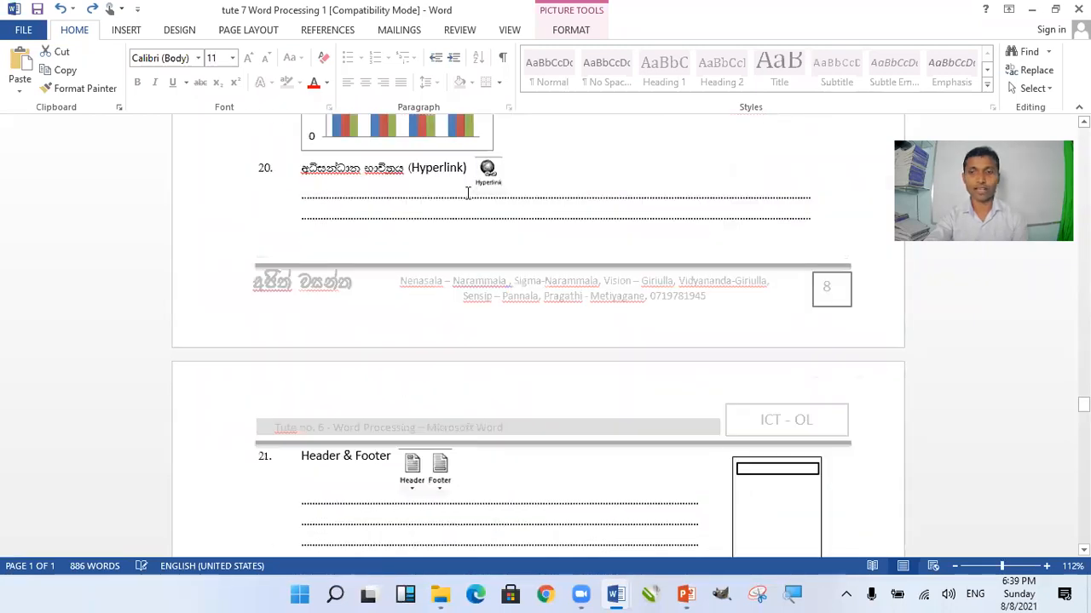
scroll(511, 281, down, 3)
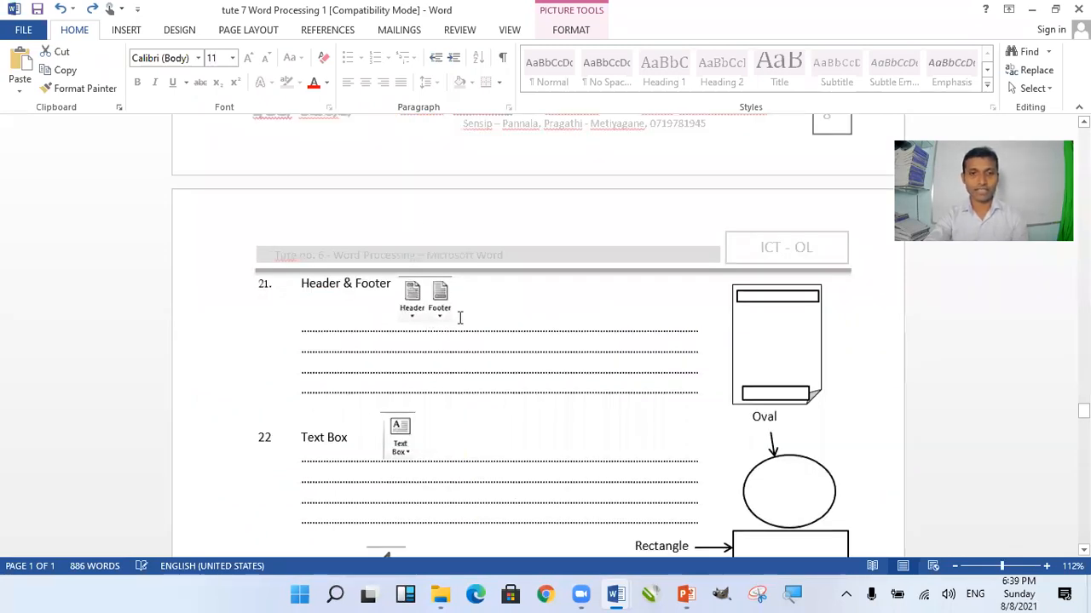
scroll(480, 208, down, 1)
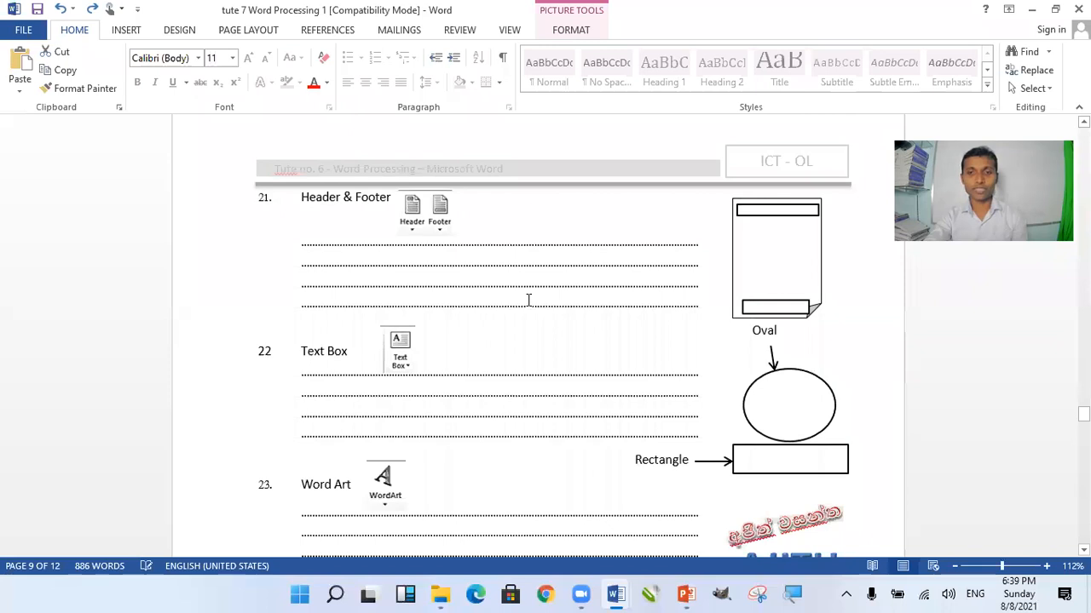
scroll(526, 305, up, 1)
scroll(477, 340, up, 2)
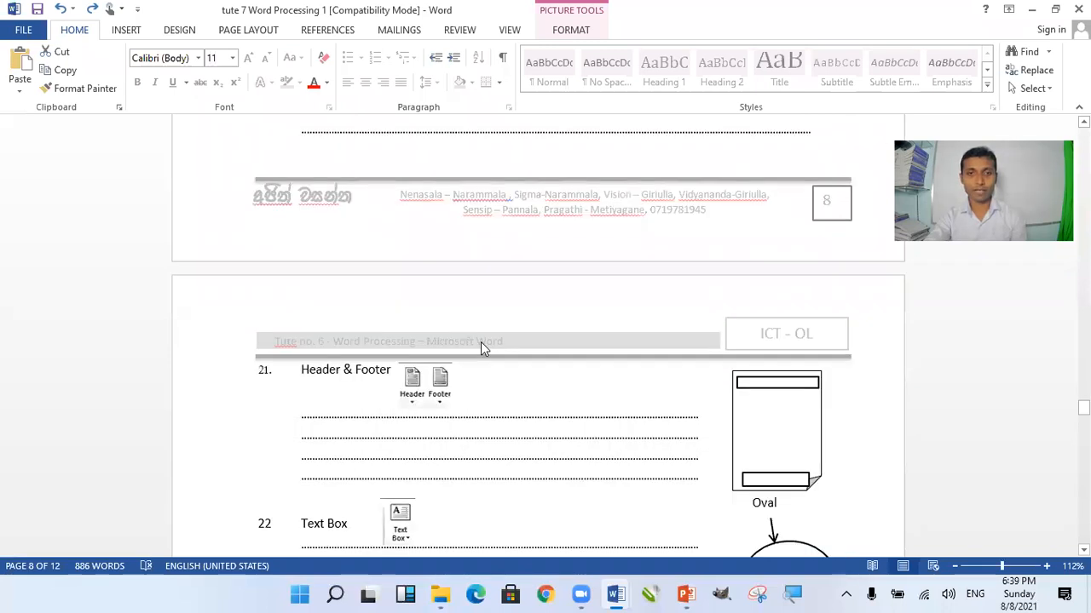
scroll(631, 392, up, 3)
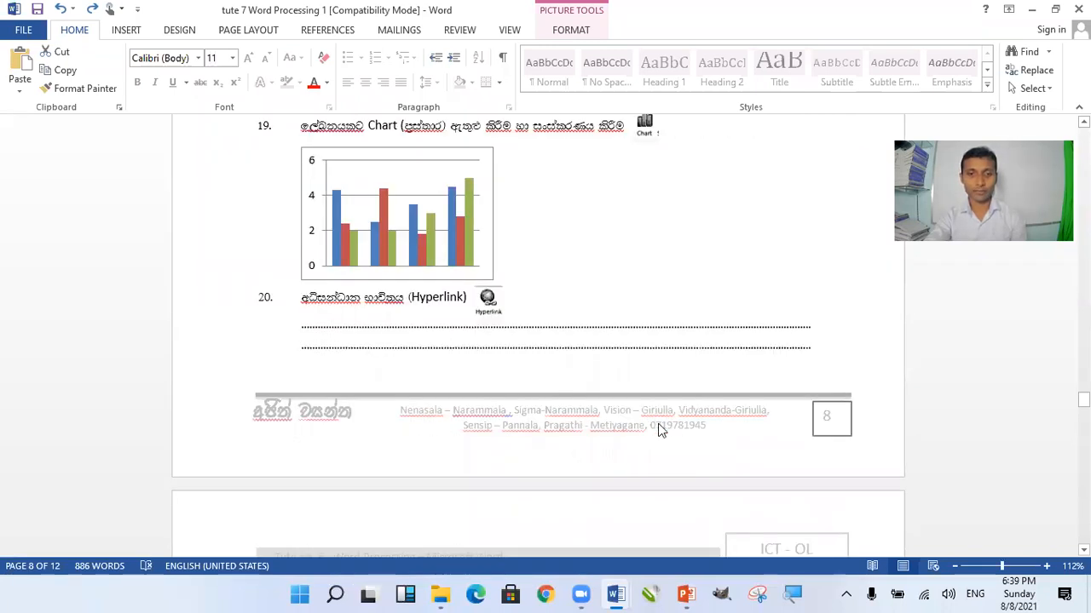
Step: Add 2021 after "Microsoft Word" in the page header above question 17
scroll(657, 430, up, 3)
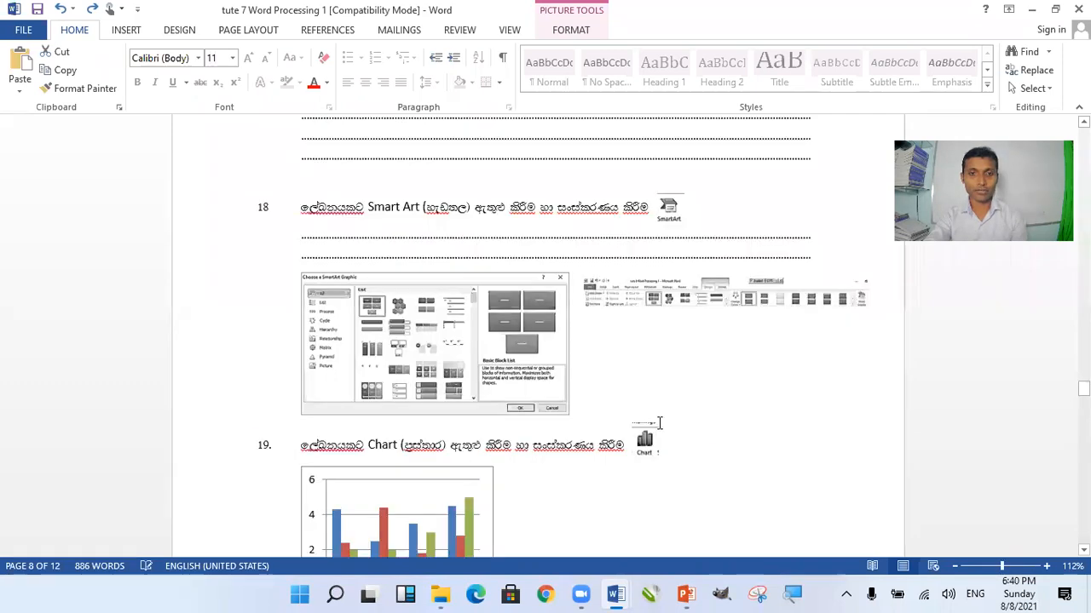
scroll(543, 414, up, 5)
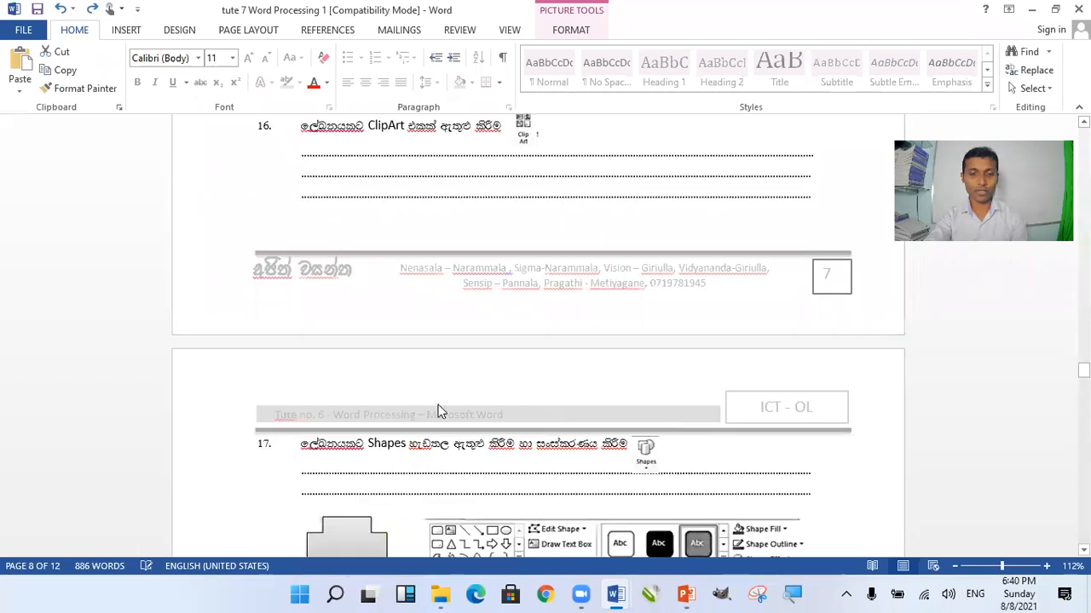
scroll(532, 424, down, 1)
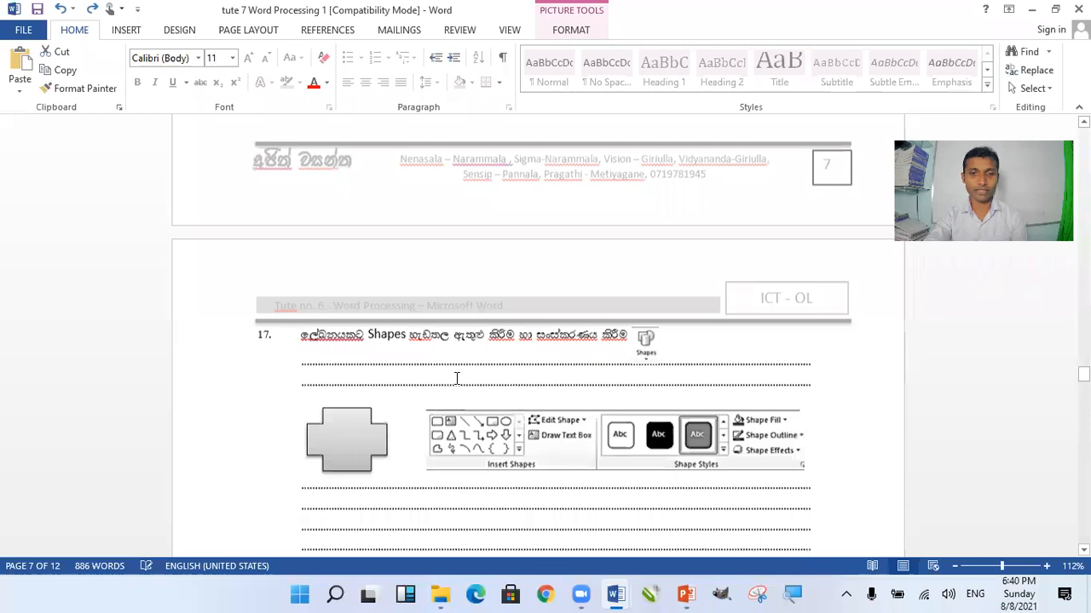
click(456, 379)
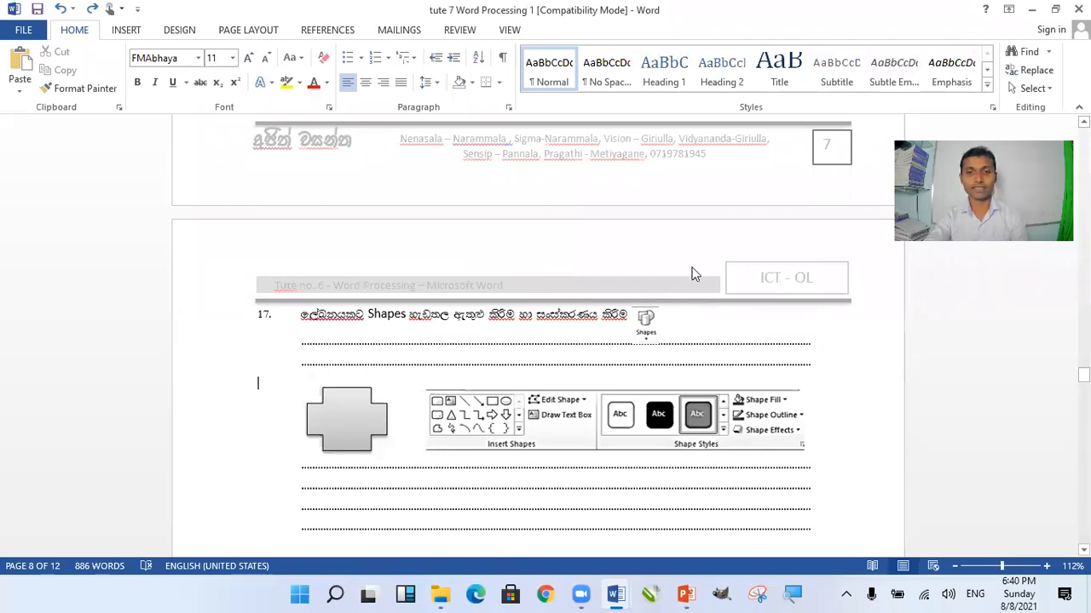
double_click(540, 292)
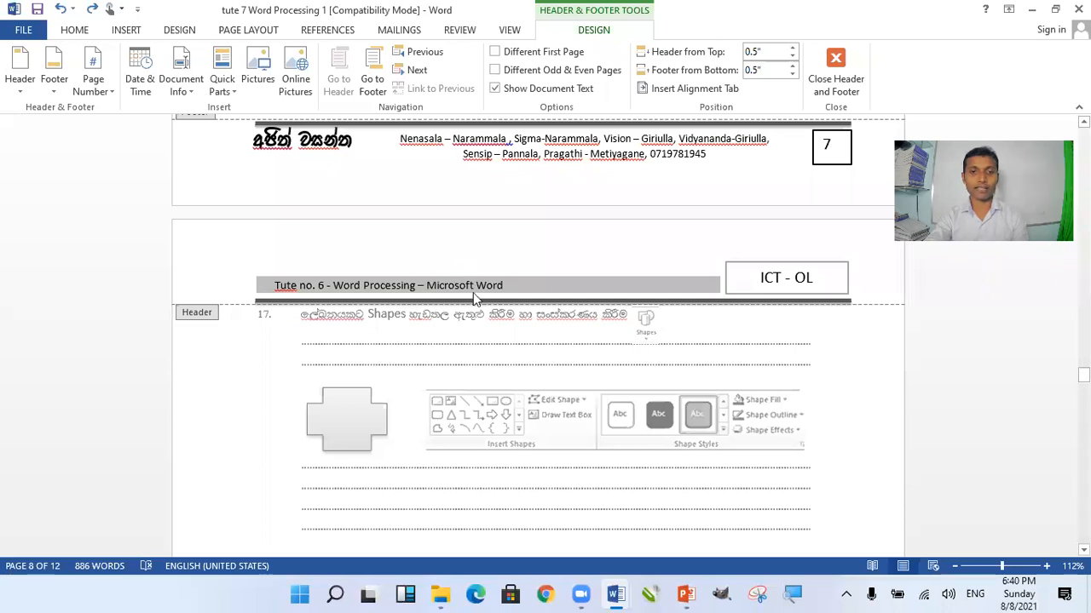
scroll(473, 293, down, 3)
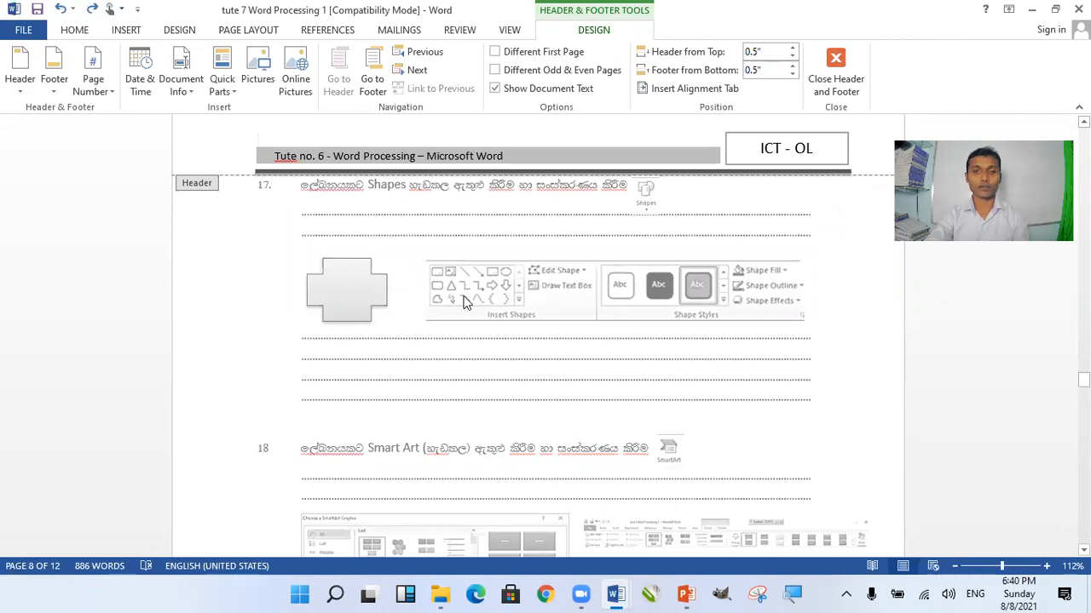
scroll(464, 302, up, 3)
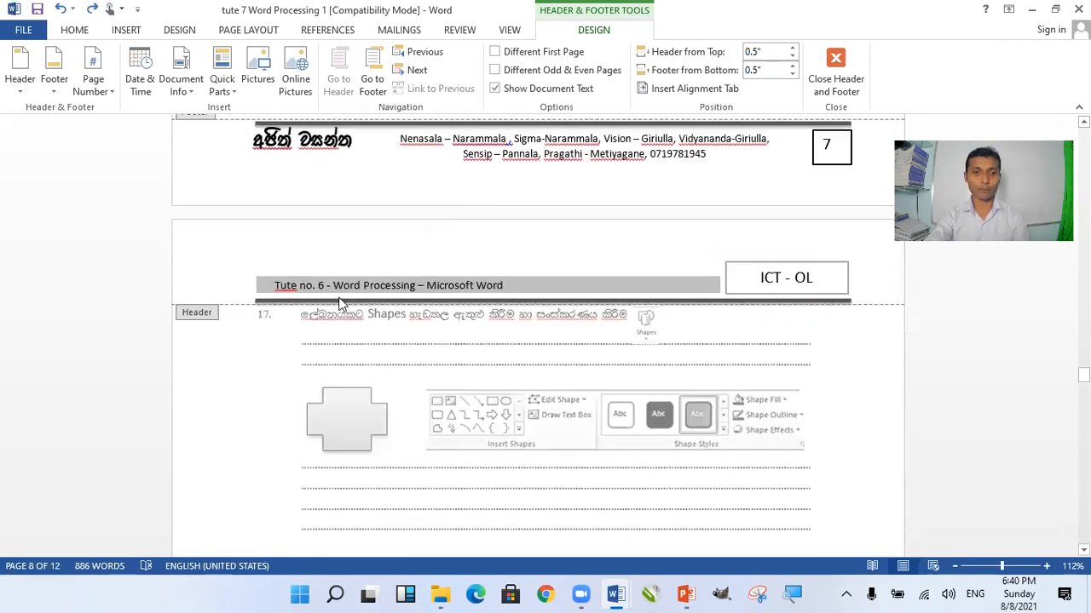
click(587, 290)
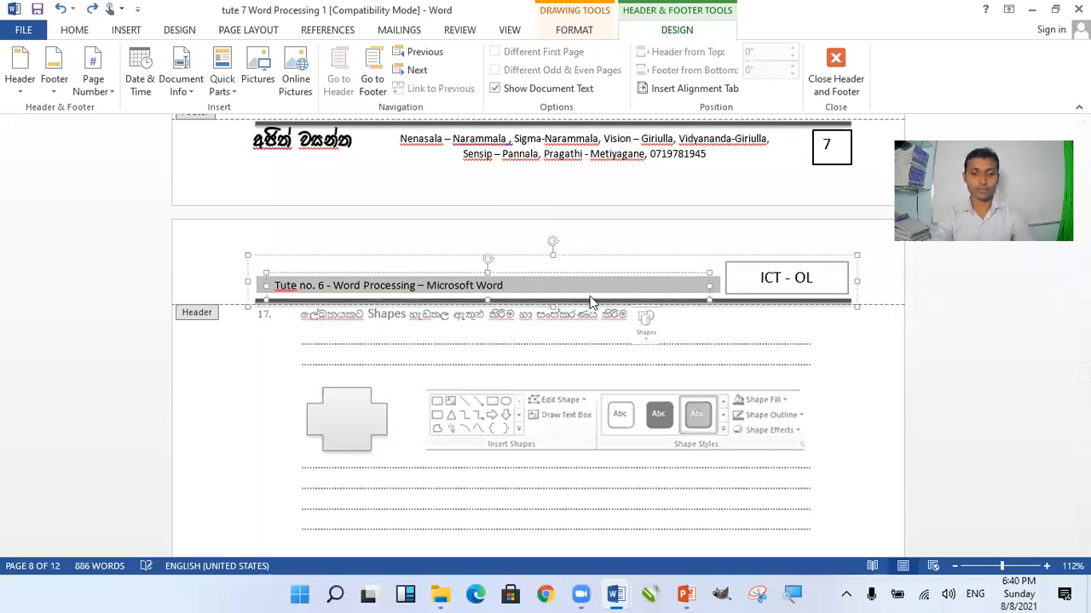
text(20)
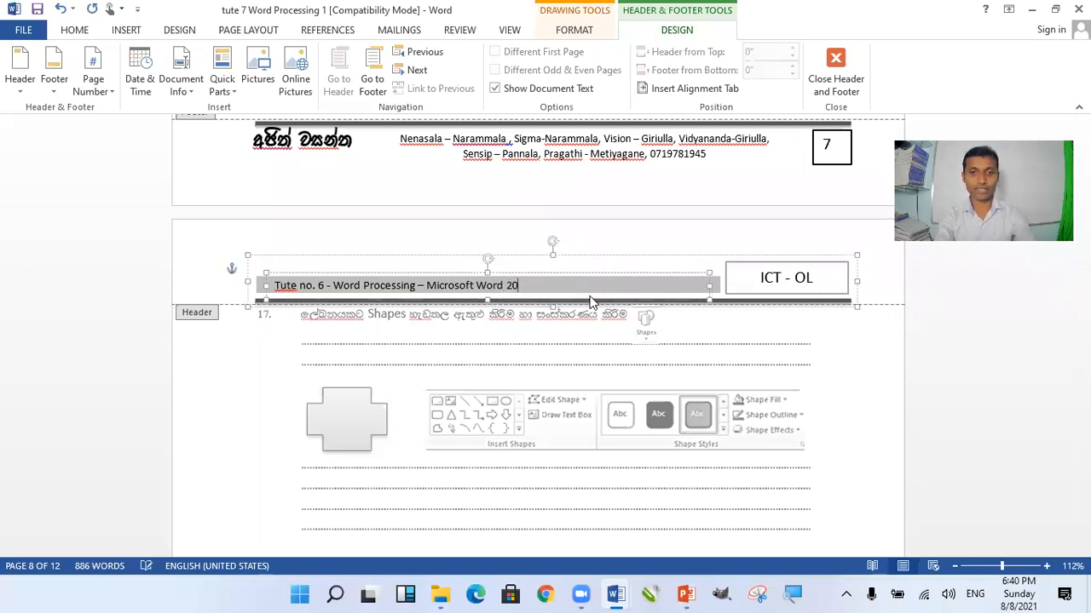
text(21)
Step: Check the ICT - OL box in the page header and select the text box in the footer below question 20
click(788, 280)
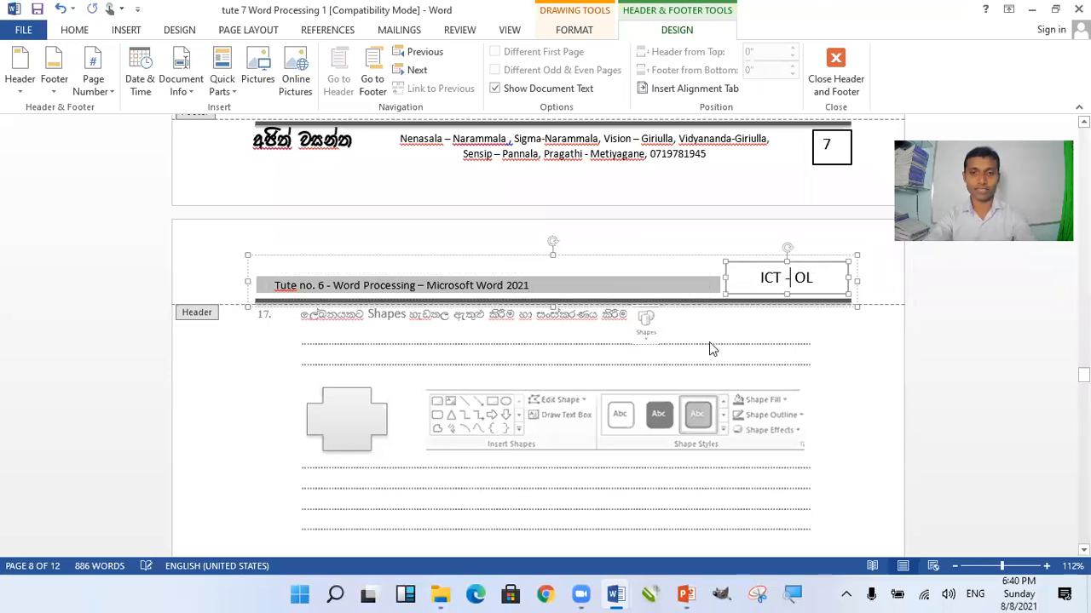
scroll(708, 342, down, 5)
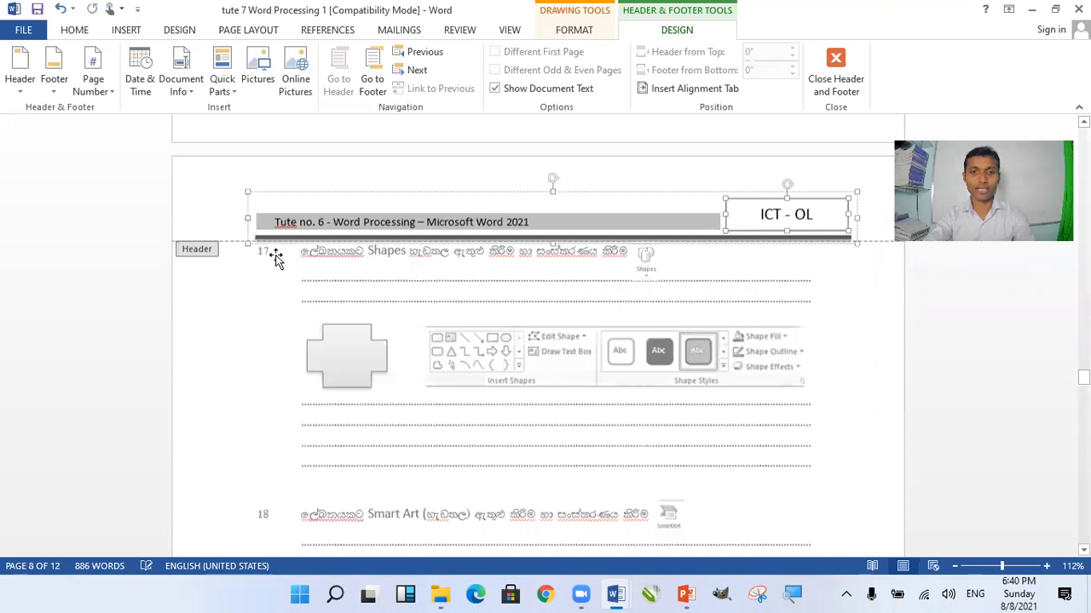
scroll(272, 253, up, 1)
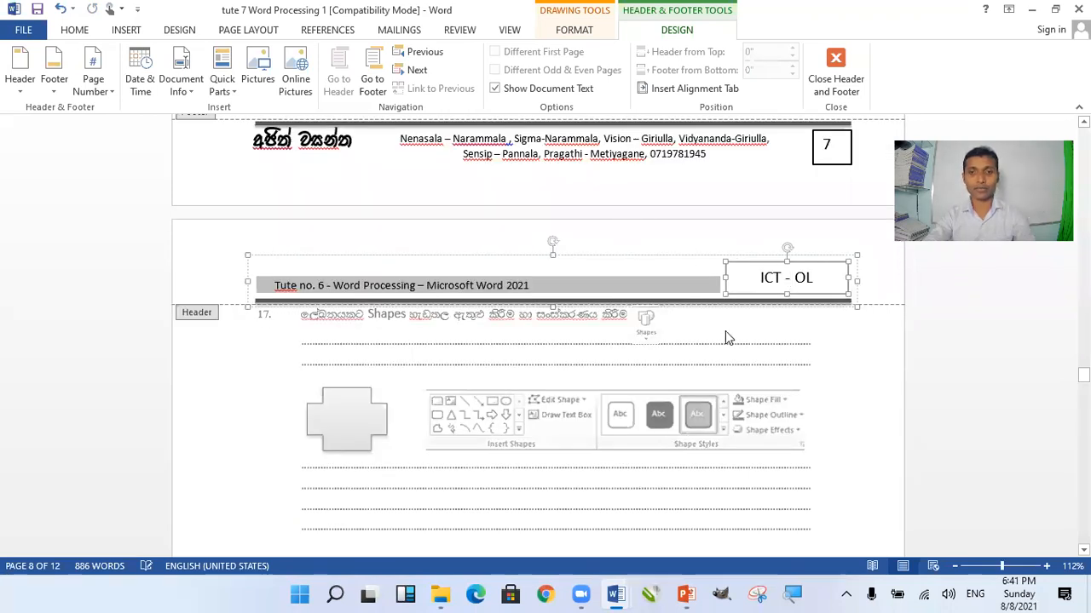
scroll(725, 330, down, 10)
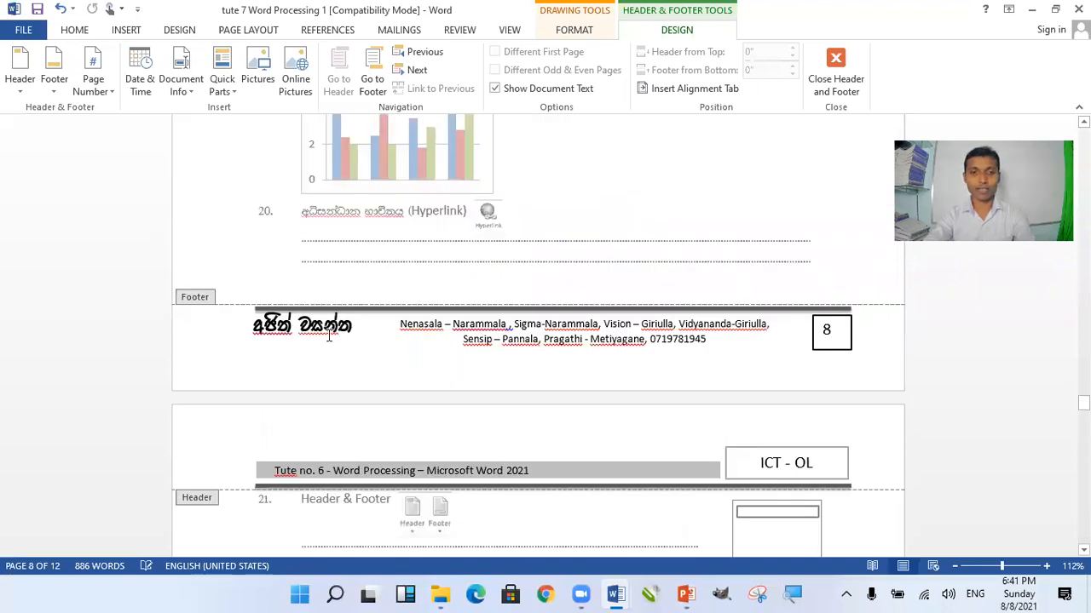
click(451, 343)
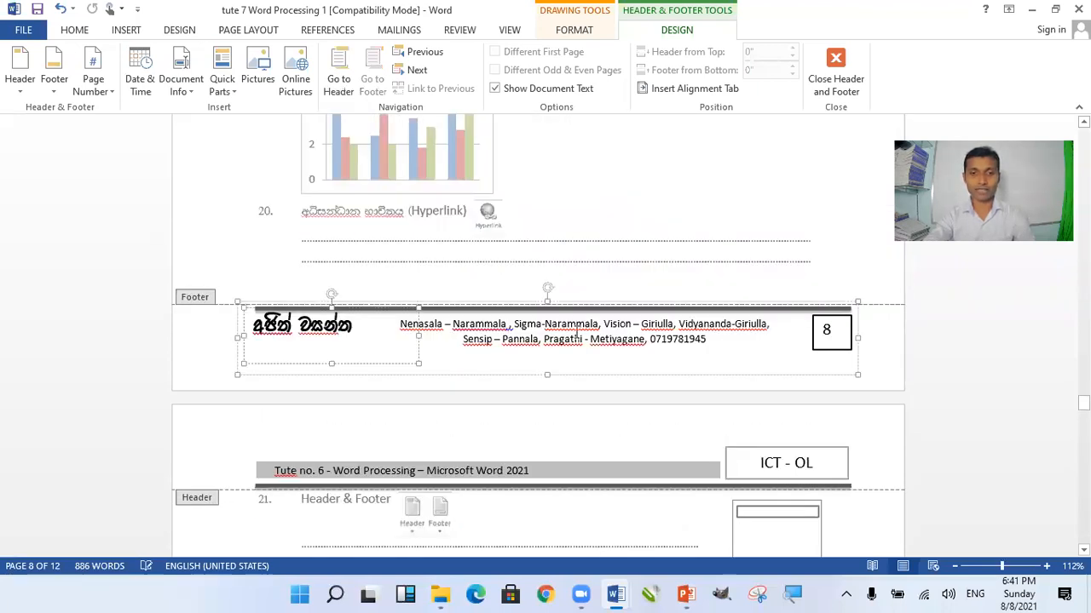
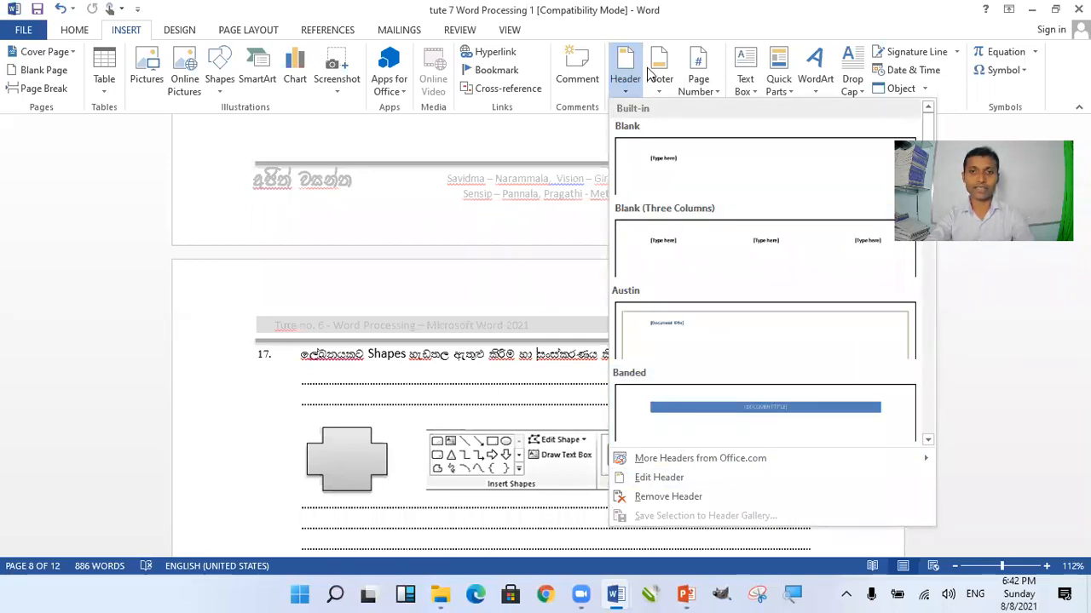
Step: Open the page header for editing and close it again, and do the same with the page footer
click(651, 482)
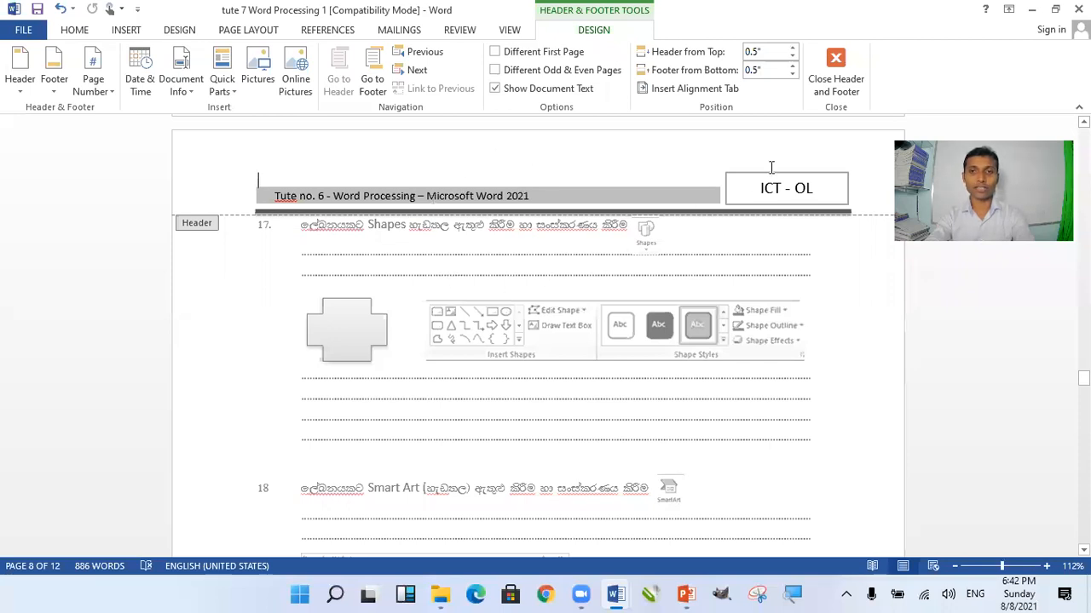
click(837, 68)
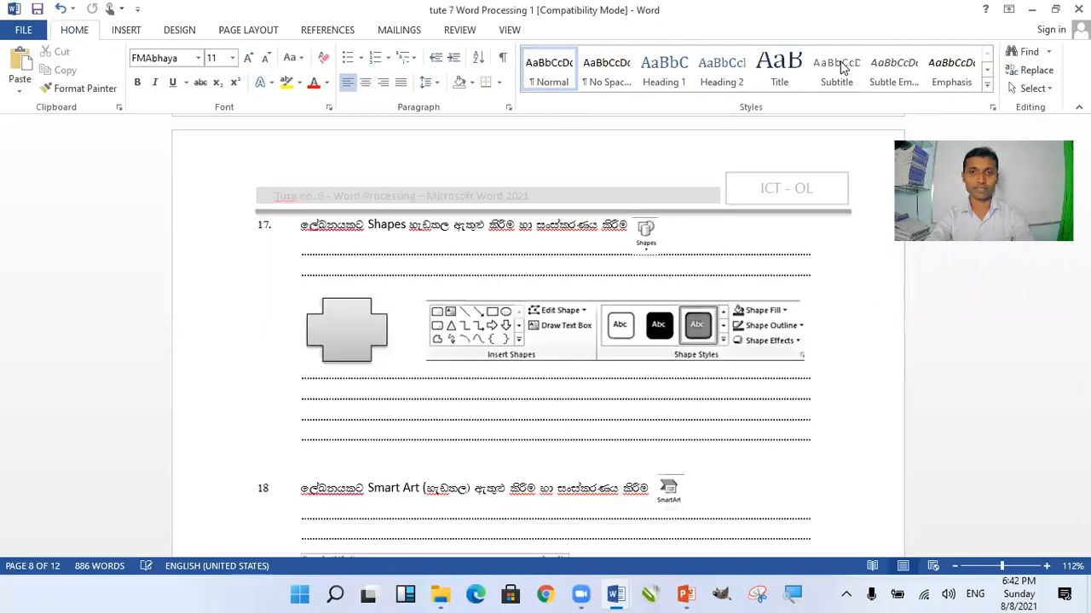
click(126, 30)
click(662, 90)
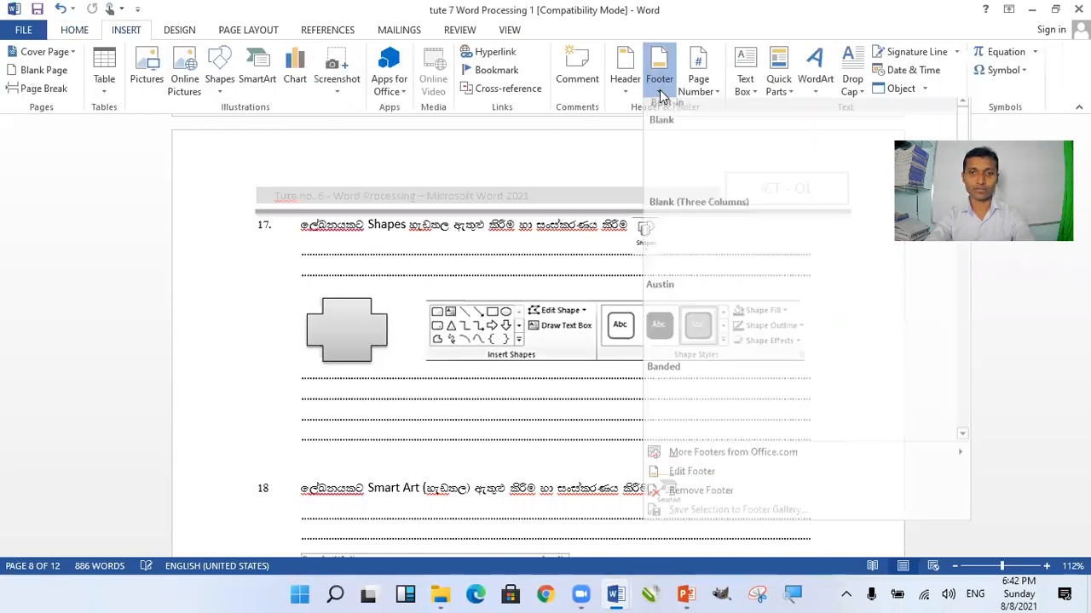
click(679, 480)
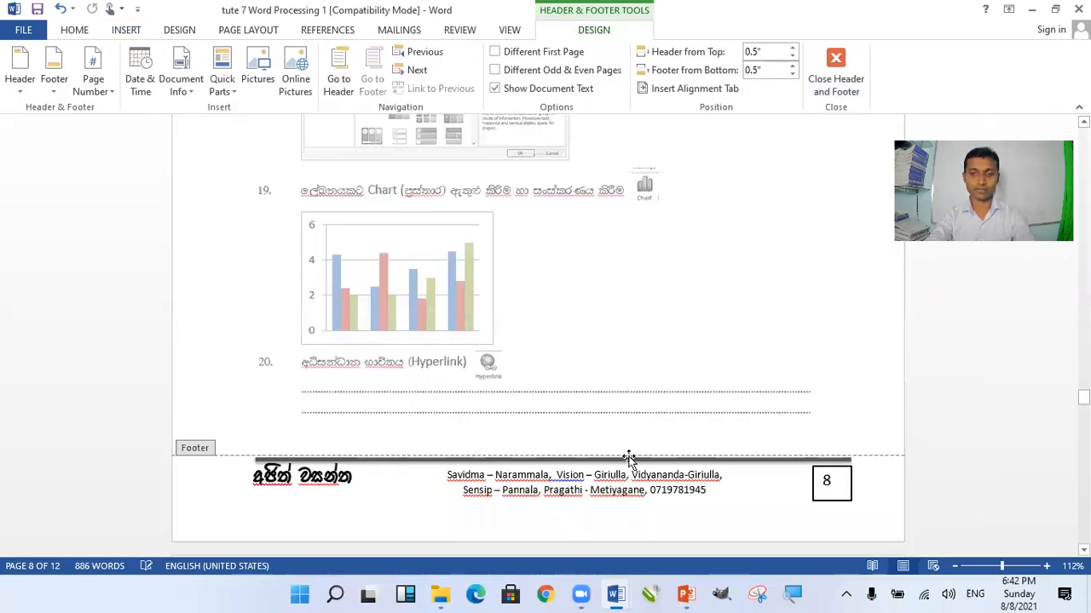
click(836, 64)
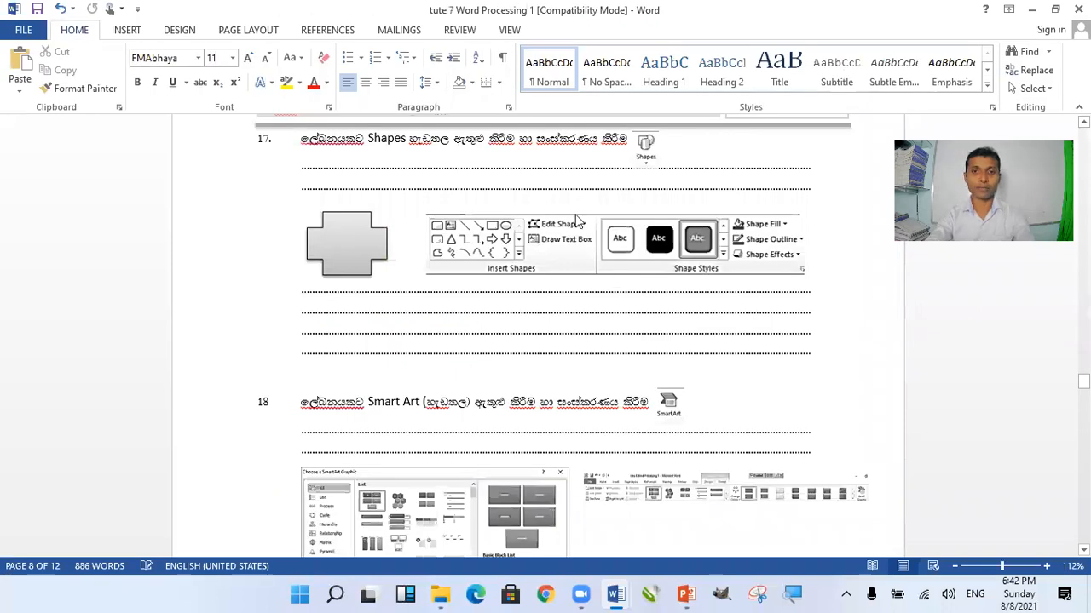
scroll(620, 317, up, 2)
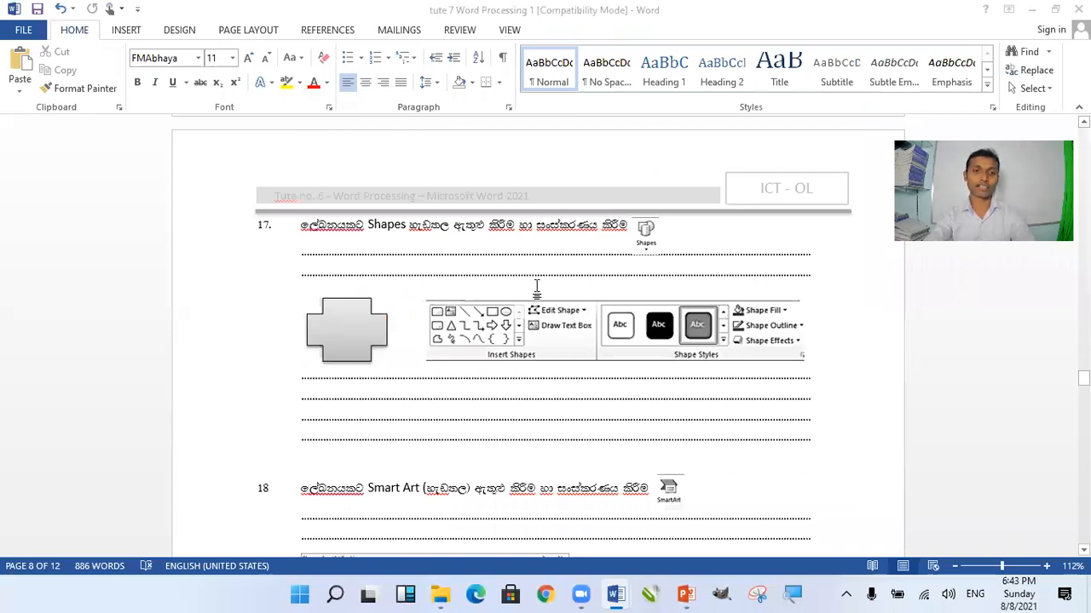
Step: Switch to the blank document Document2 and generate sample paragraphs with =rand()
key(alt+Tab)
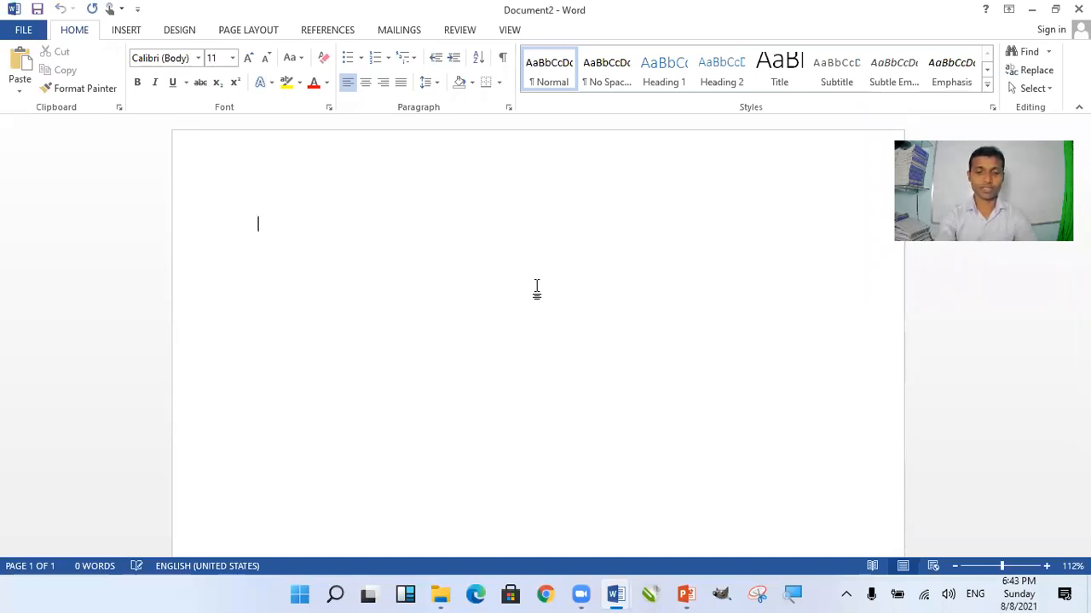
text(ra)
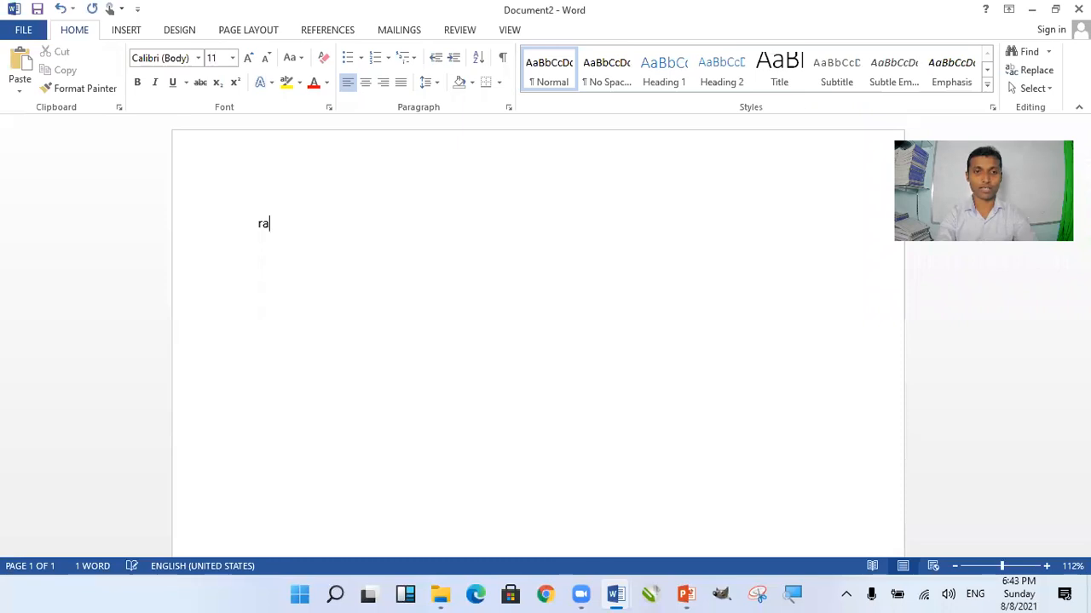
text(nd())
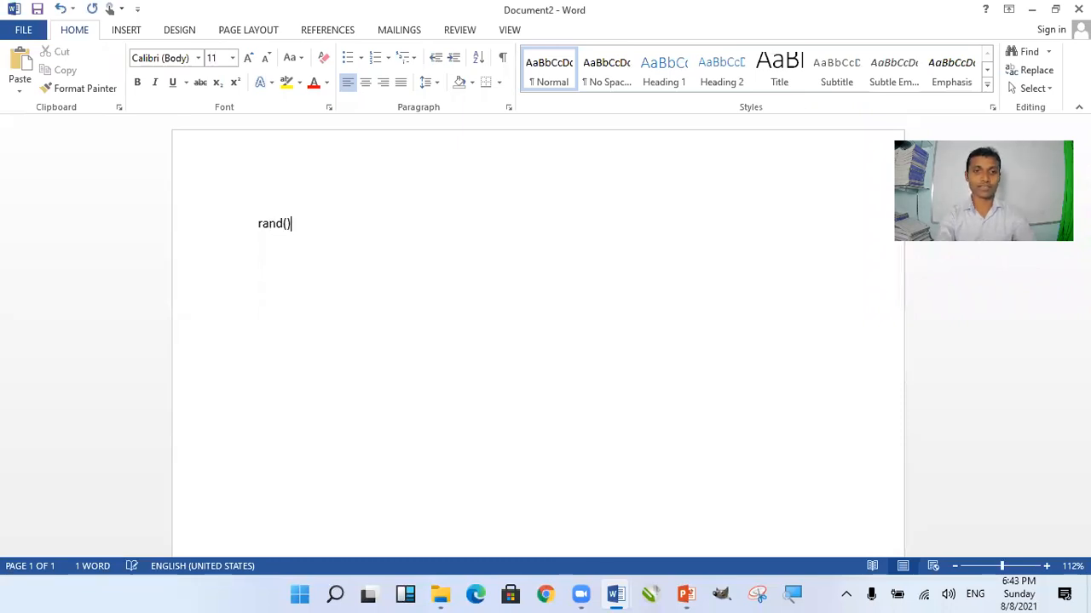
key(Return)
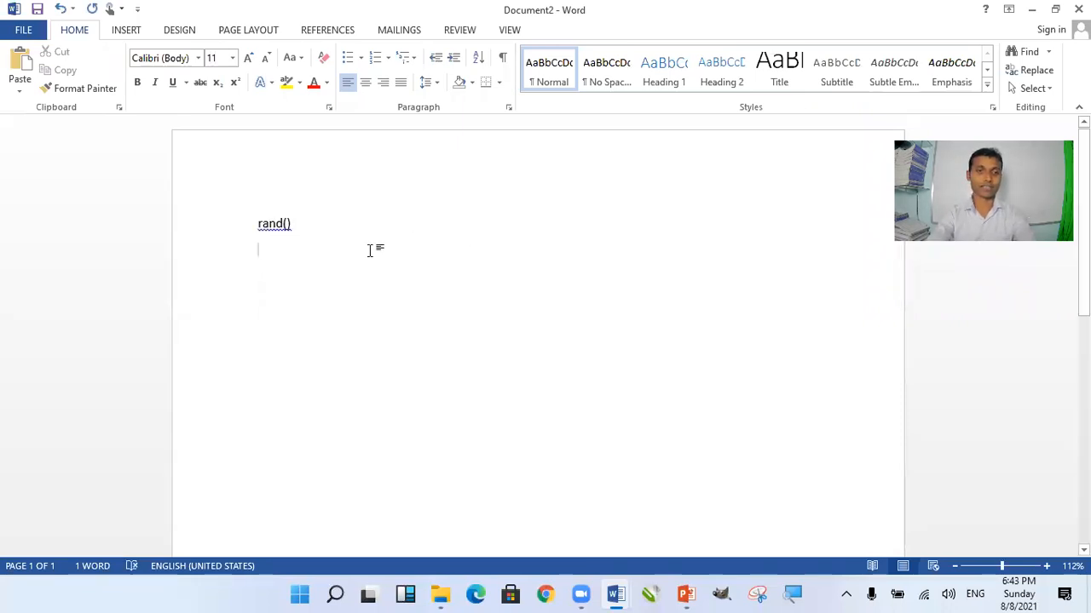
click(260, 227)
text(=)
key(End)
key(Return)
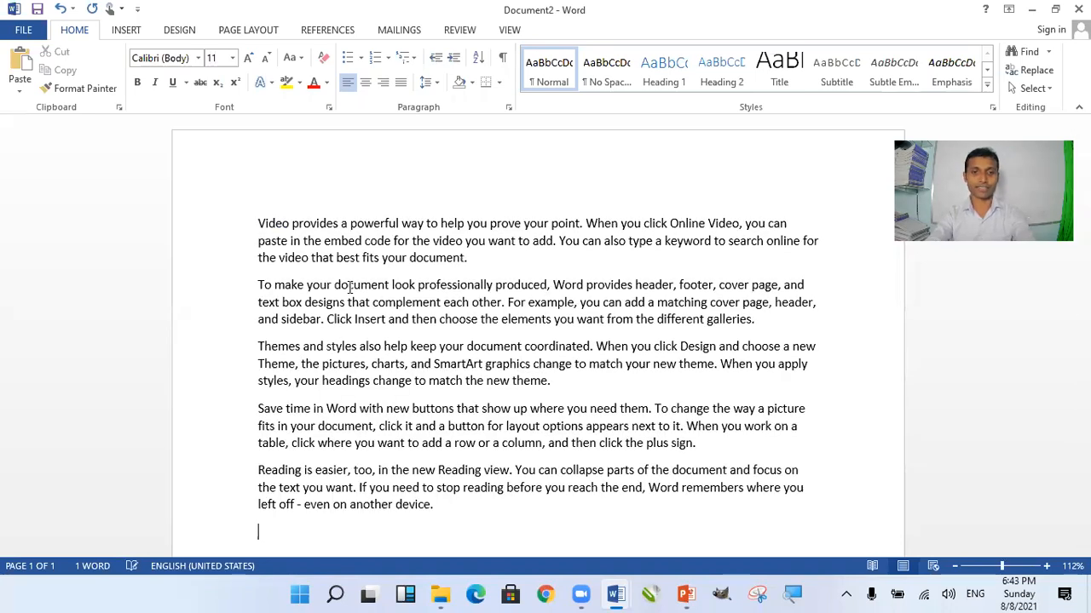
Step: Copy all the sample text and paste it repeatedly below the original to fill several pages
scroll(357, 364, down, 2)
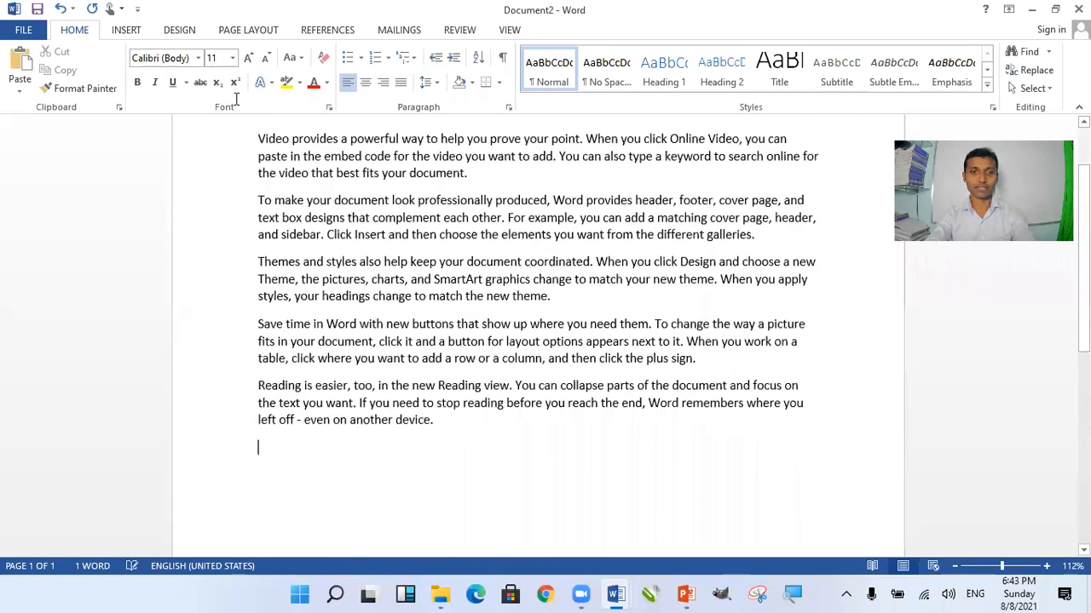
key(ctrl+a)
key(ctrl+c)
key(Right)
key(Return)
key(Return)
key(ctrl+v)
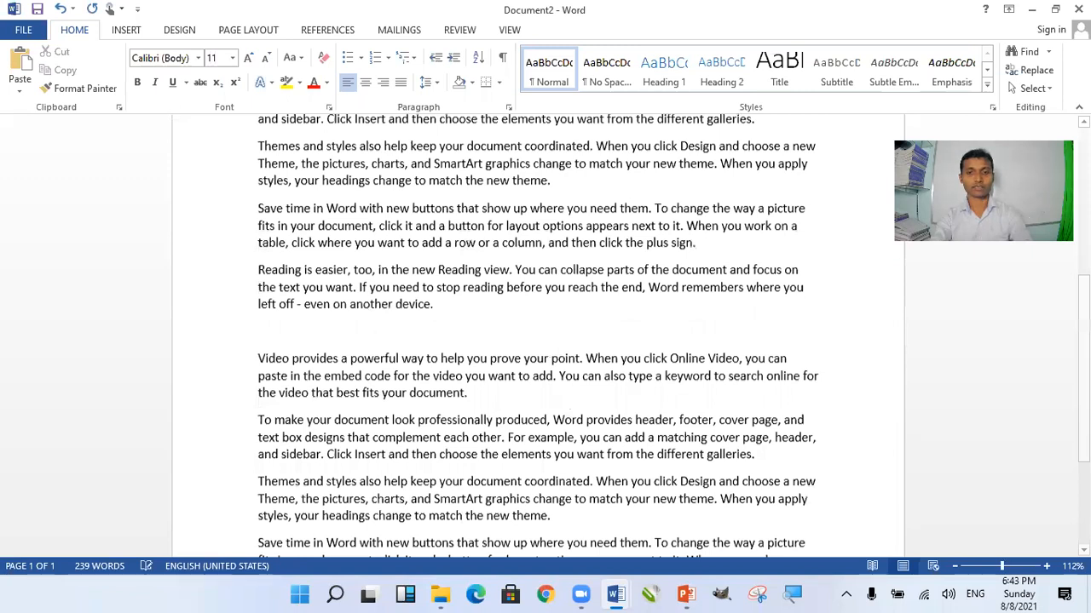
key(ctrl+v)
key(ctrl+v)
key(ctrl+v)
key(ctrl+v)
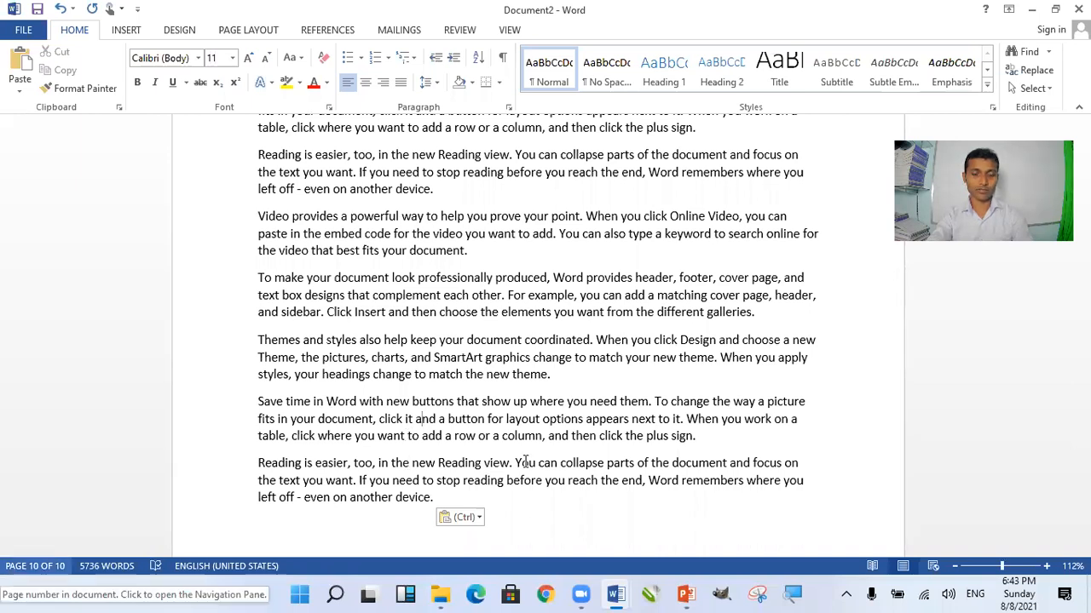
Step: Insert the built-in Integral cover page in front of the sample text
scroll(538, 443, up, 3)
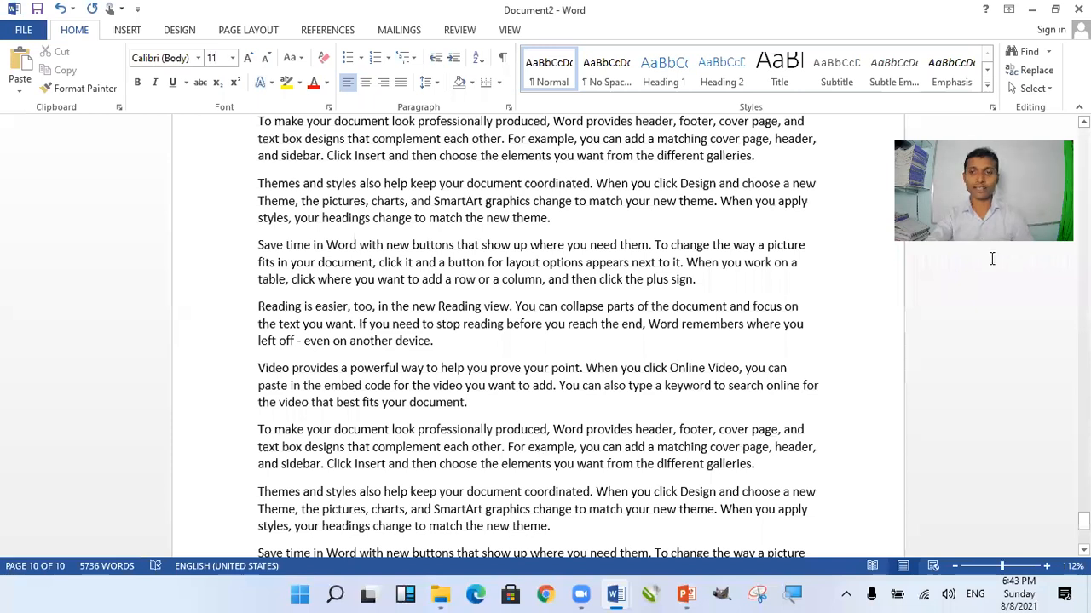
scroll(991, 256, down, 2)
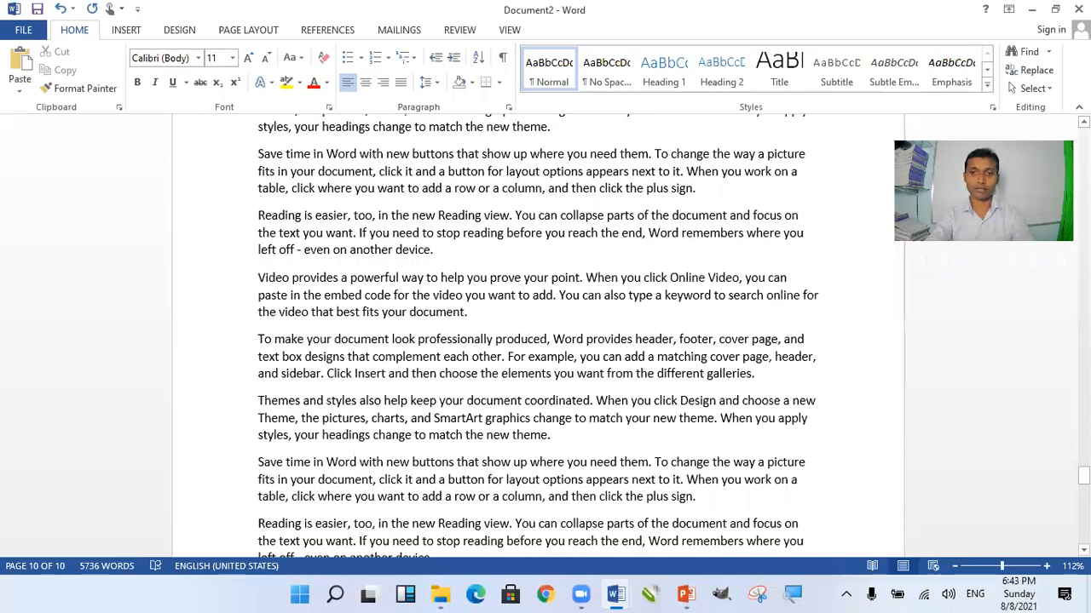
drag(1083, 475, 1083, 179)
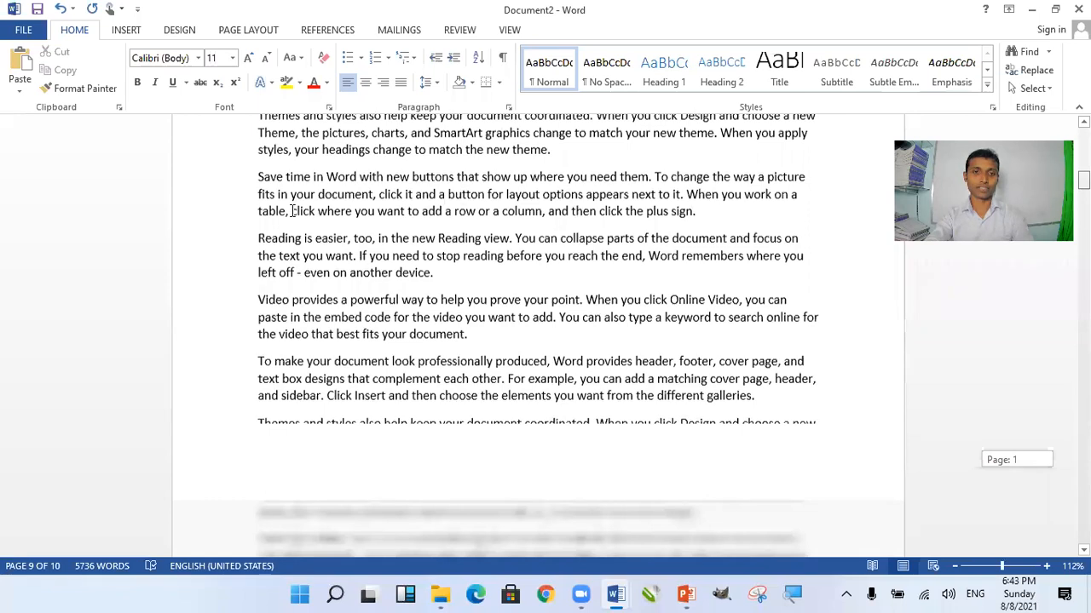
click(257, 221)
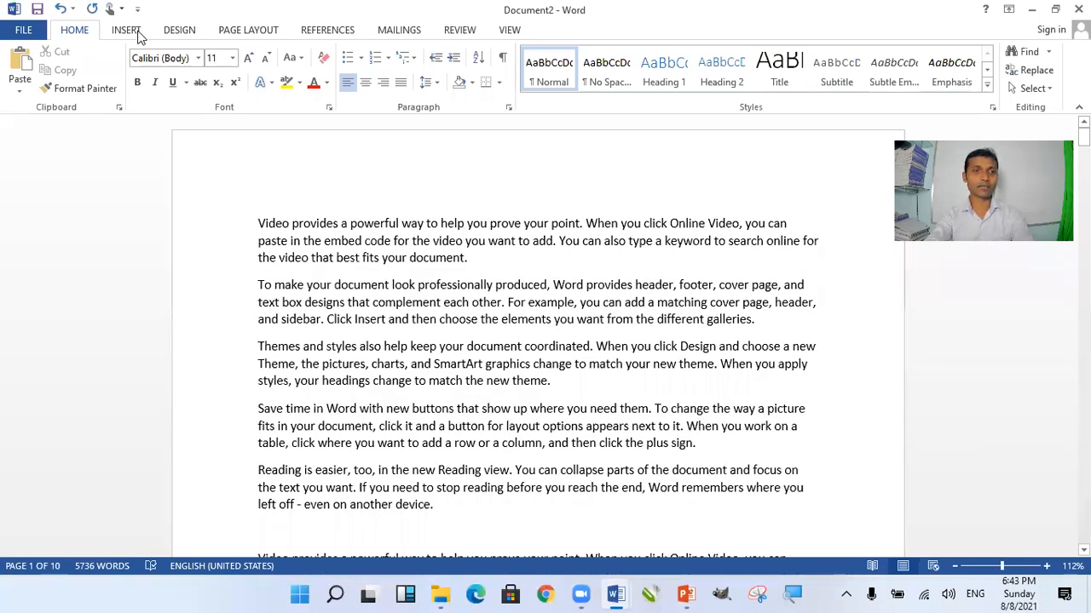
click(128, 30)
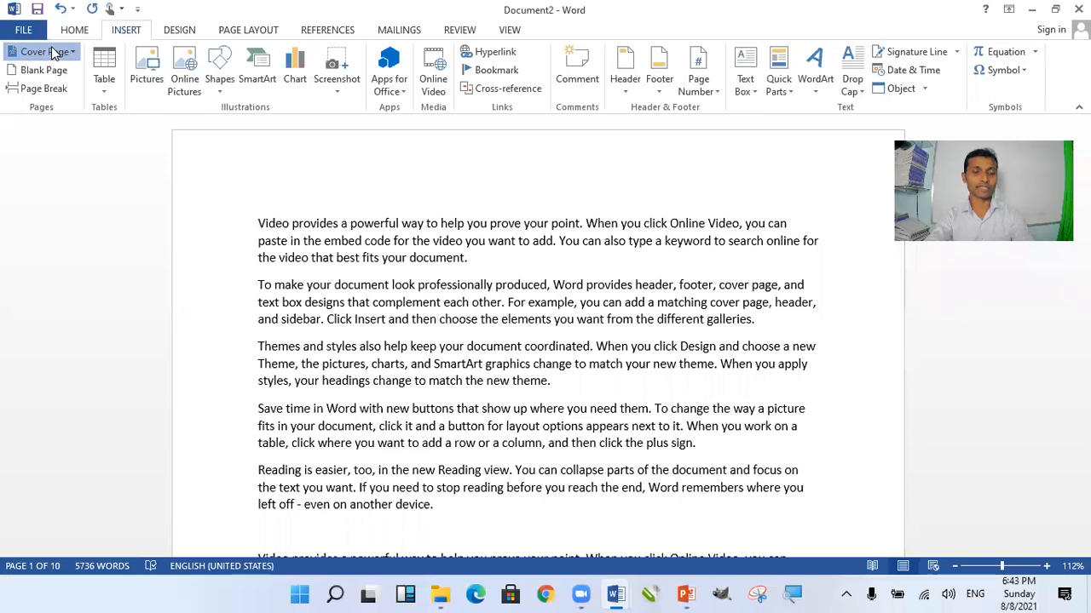
click(47, 52)
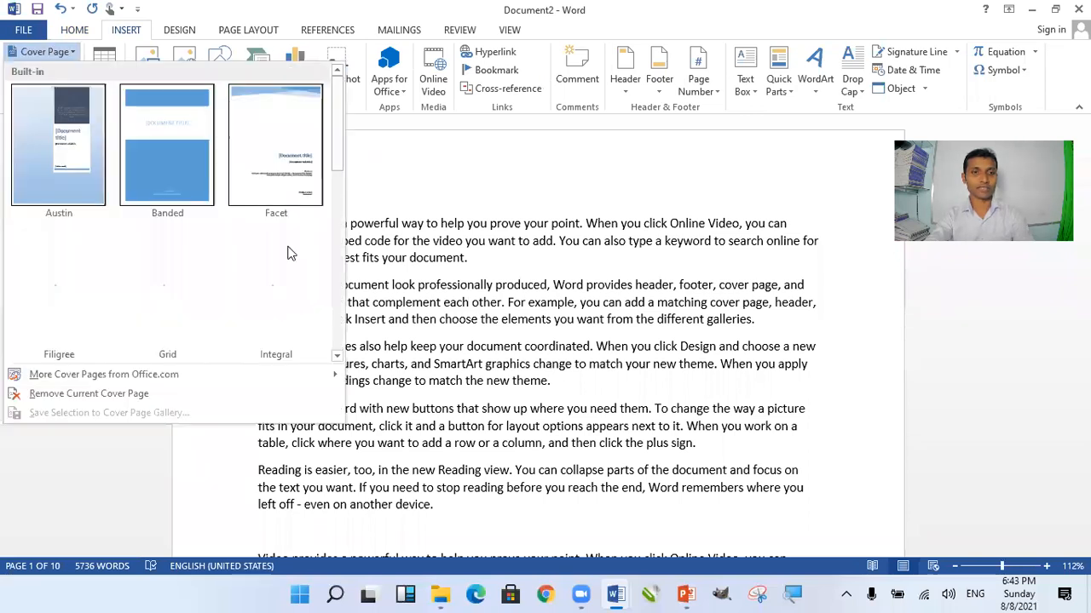
click(260, 292)
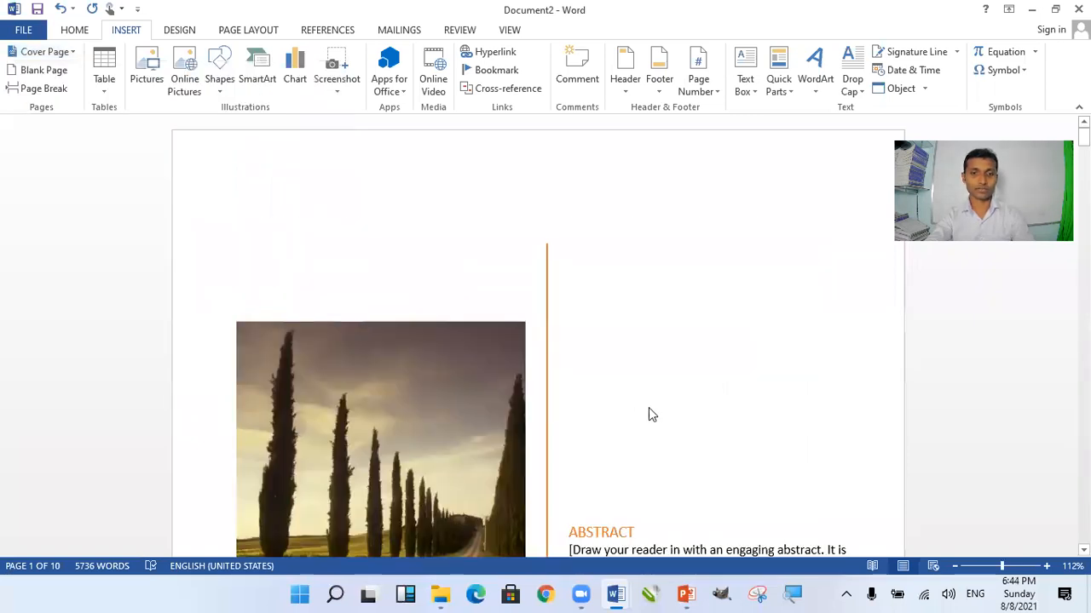
click(589, 375)
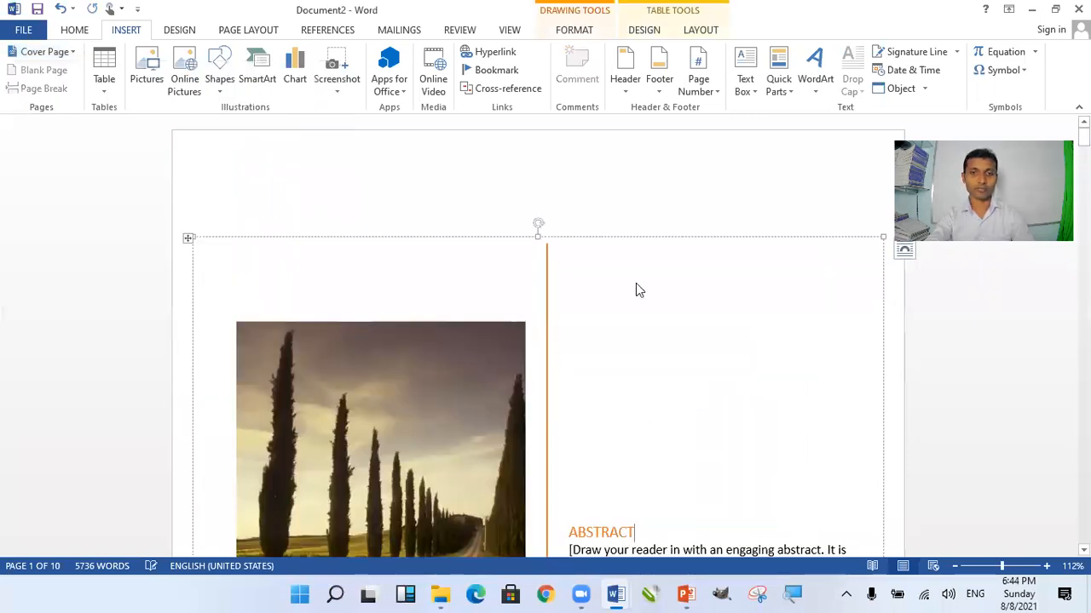
scroll(636, 387, down, 9)
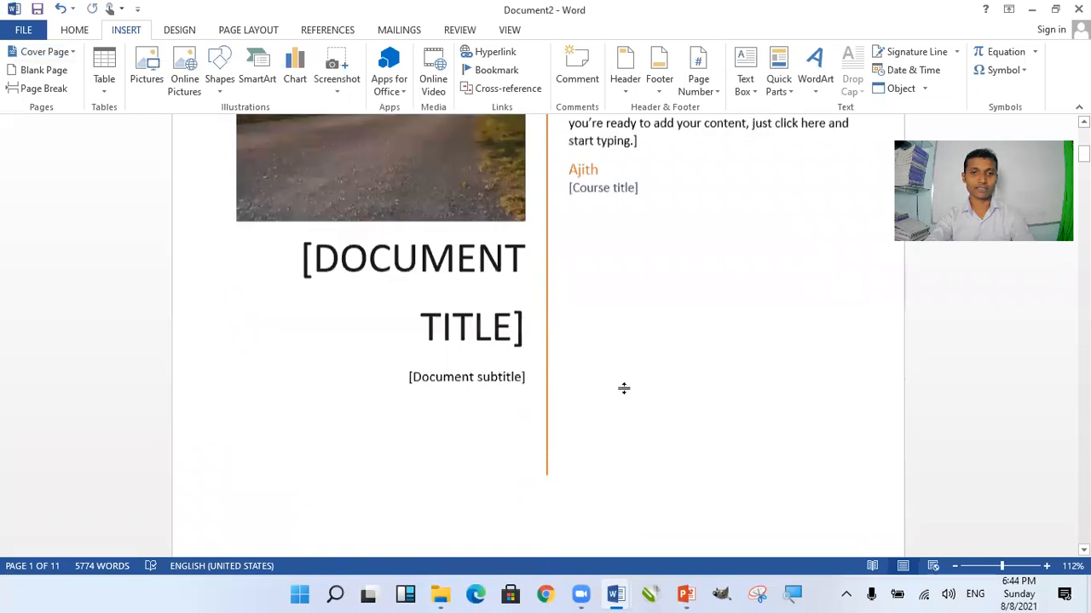
Step: Replace the title placeholder on the cover page with MICROSOFT WORD
scroll(450, 441, up, 3)
click(479, 434)
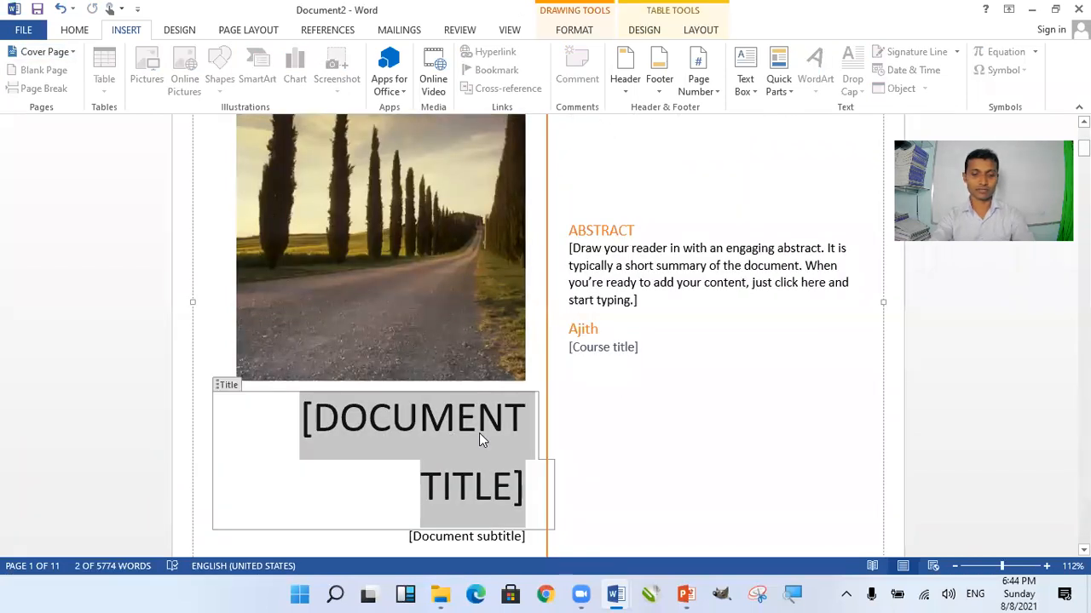
text(MIC)
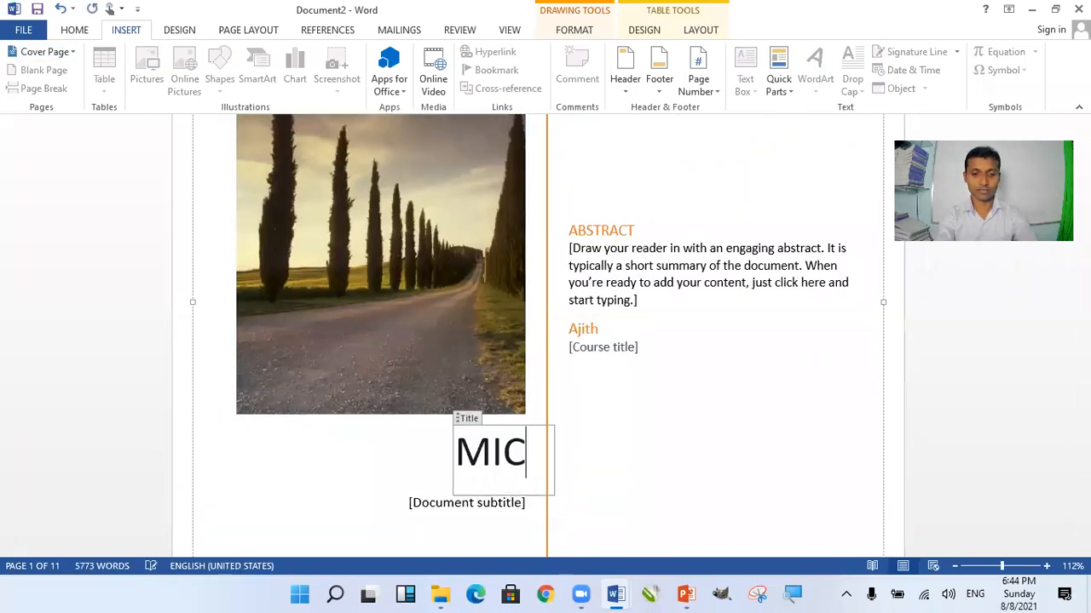
text(ROSOFT )
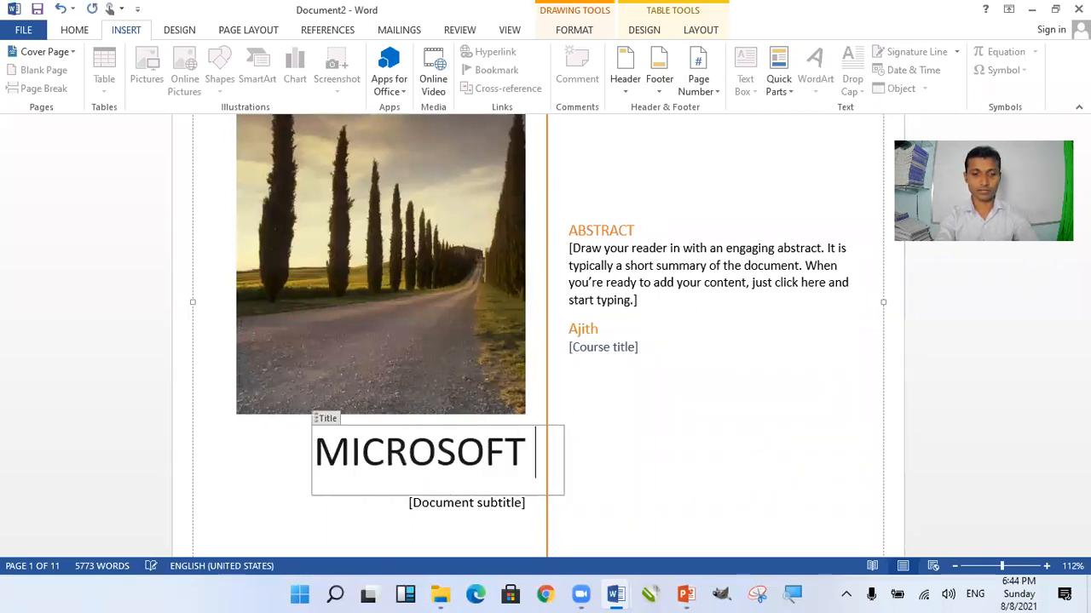
text(WORD)
click(721, 360)
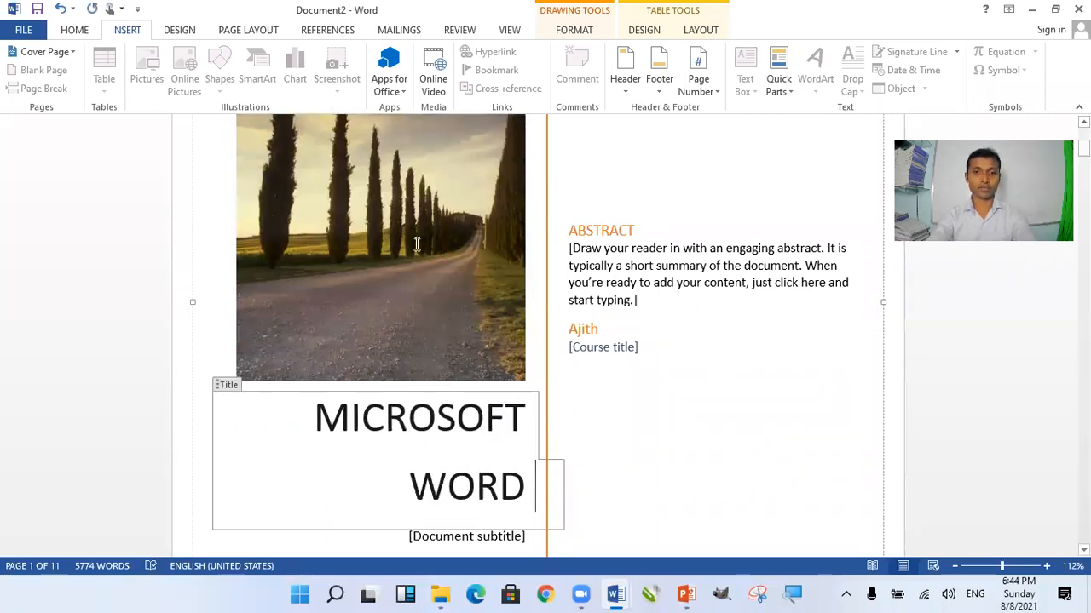
Step: Review how the cover page sits before the sample text pages, viewing the document at different zoom levels
scroll(404, 265, down, 3)
scroll(508, 349, down, 3)
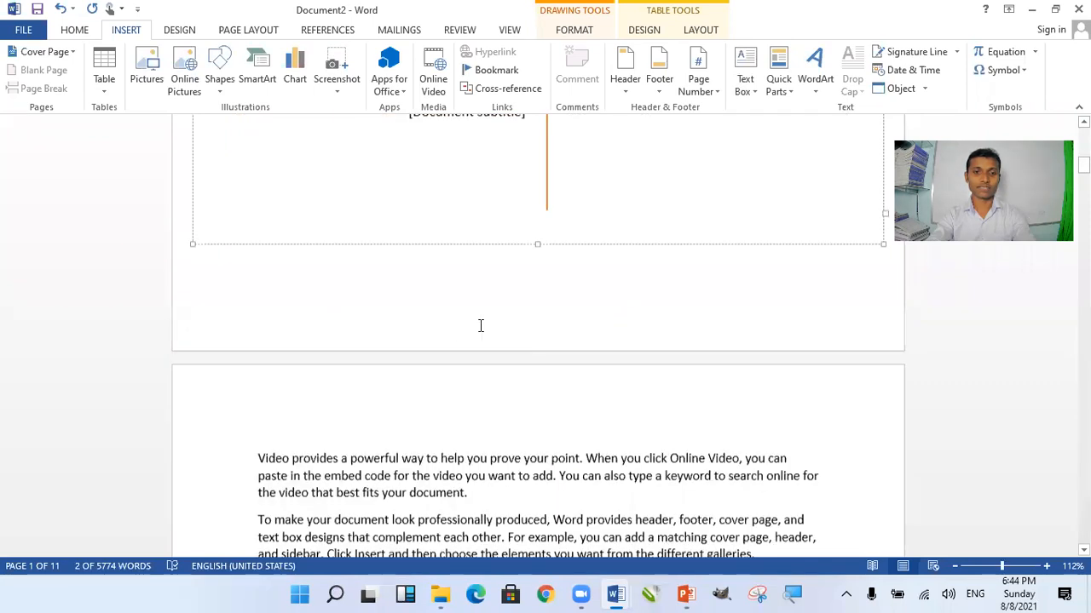
scroll(455, 332, down, 3)
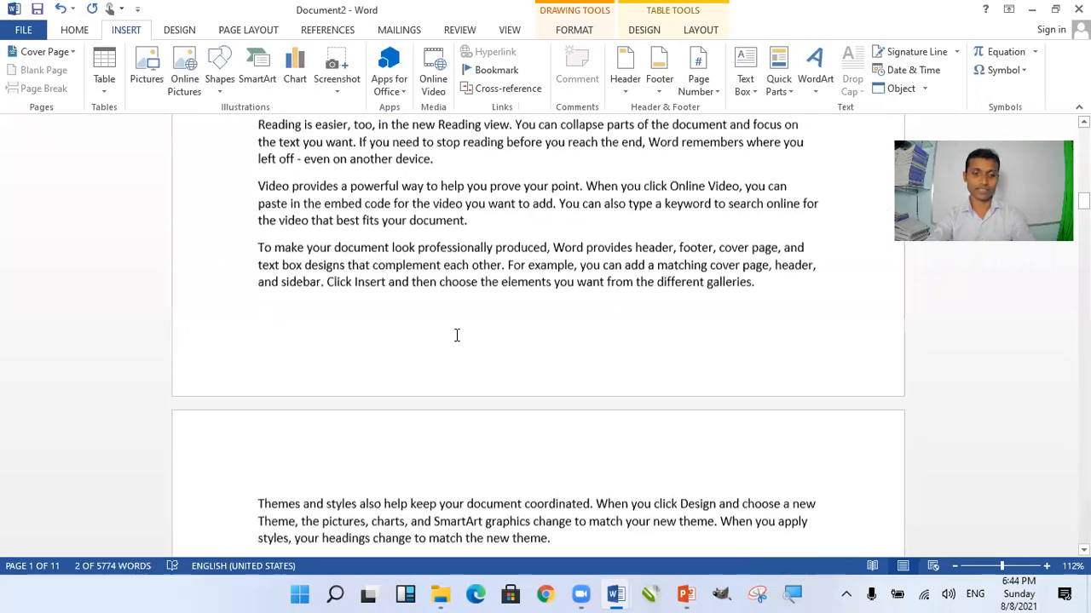
scroll(455, 334, down, 7)
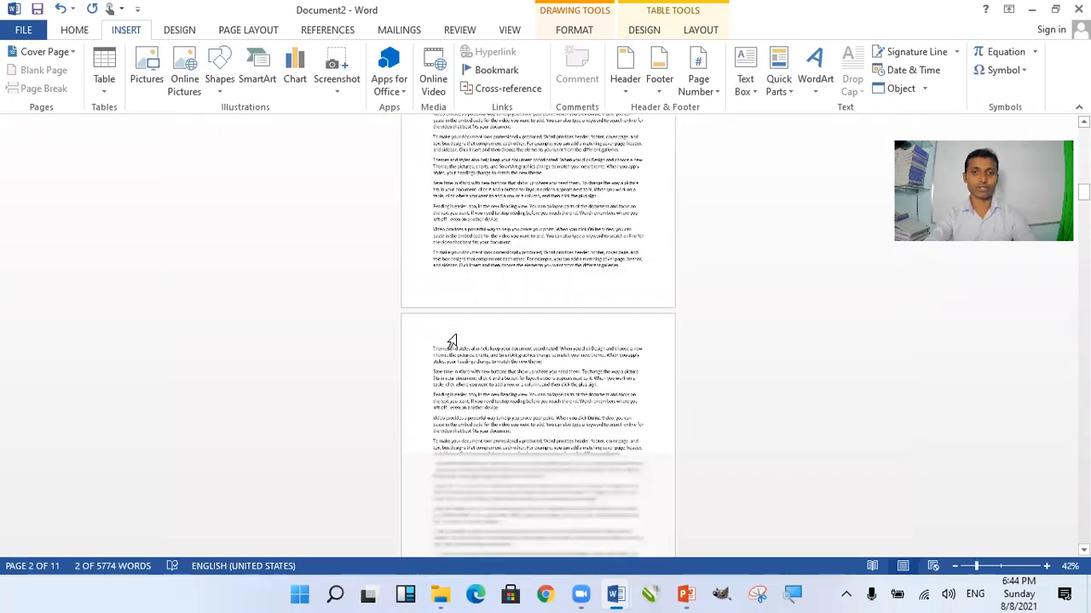
scroll(450, 341, down, 3)
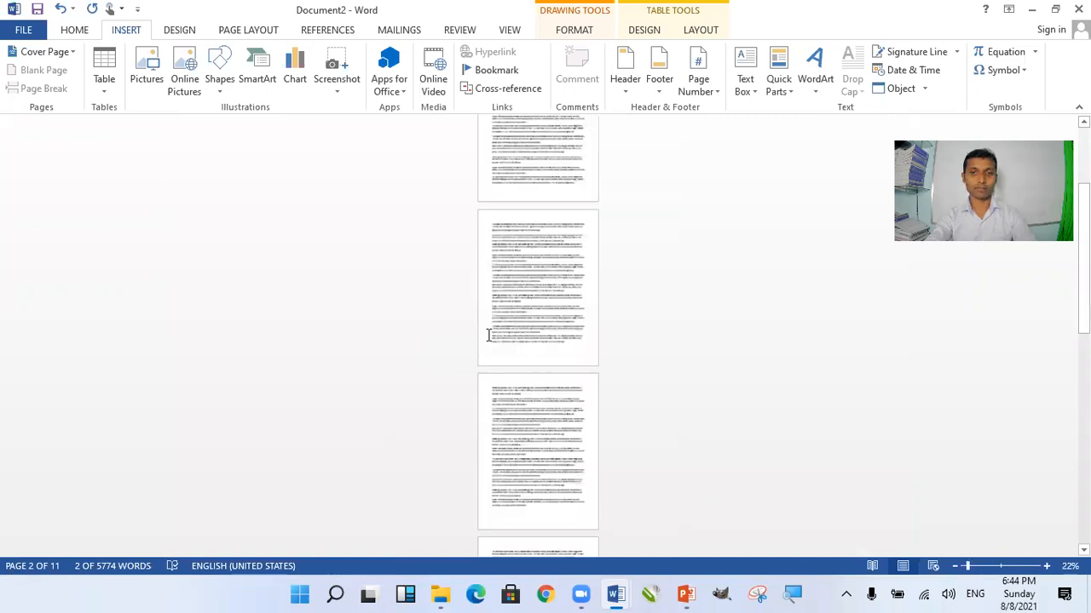
scroll(482, 341, up, 5)
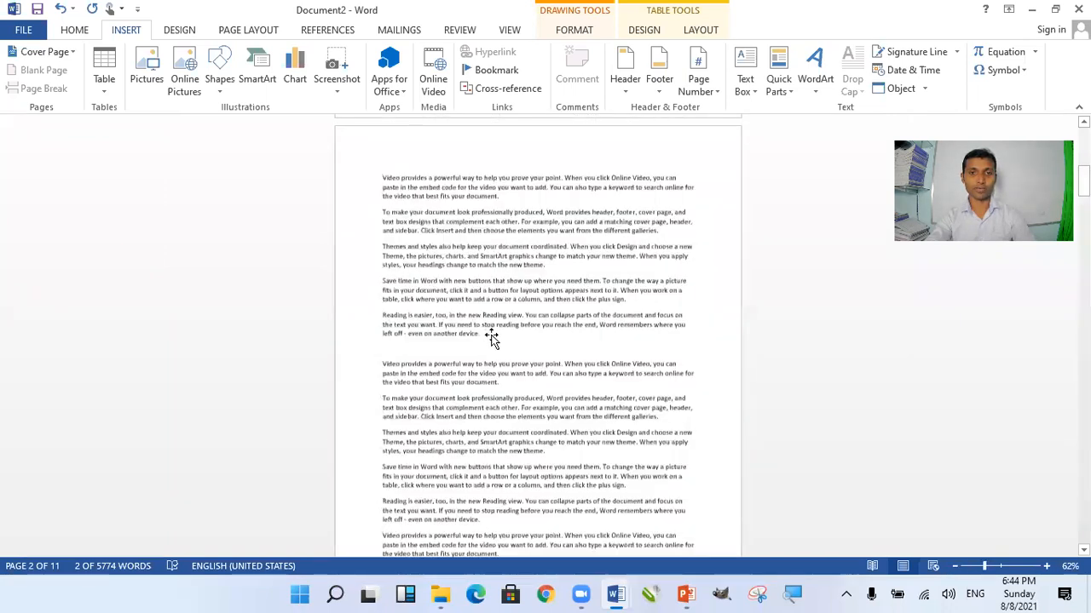
scroll(492, 336, up, 10)
scroll(491, 336, down, 10)
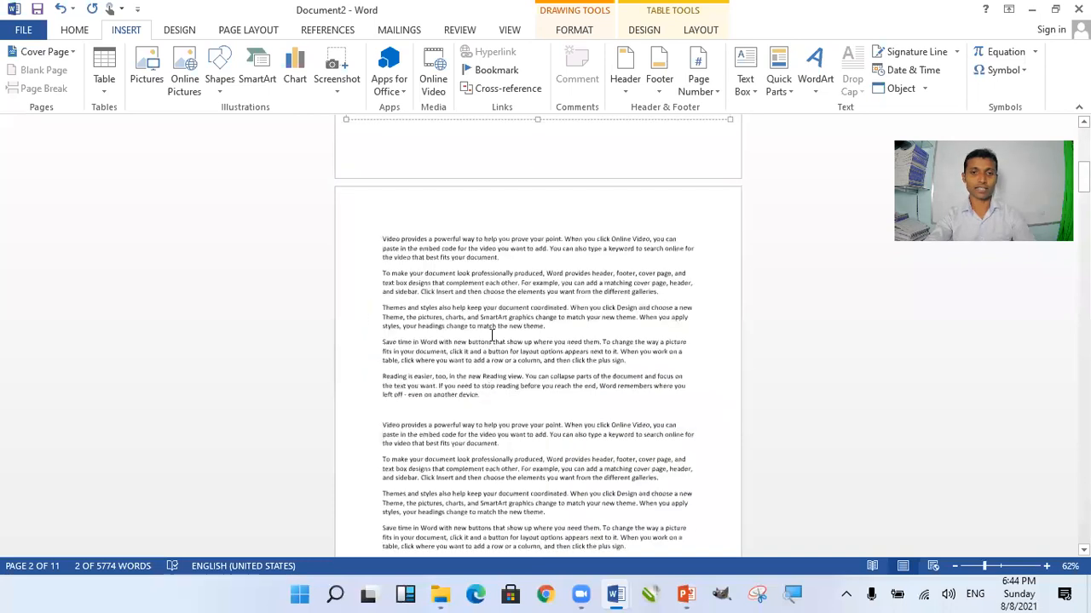
scroll(491, 336, down, 5)
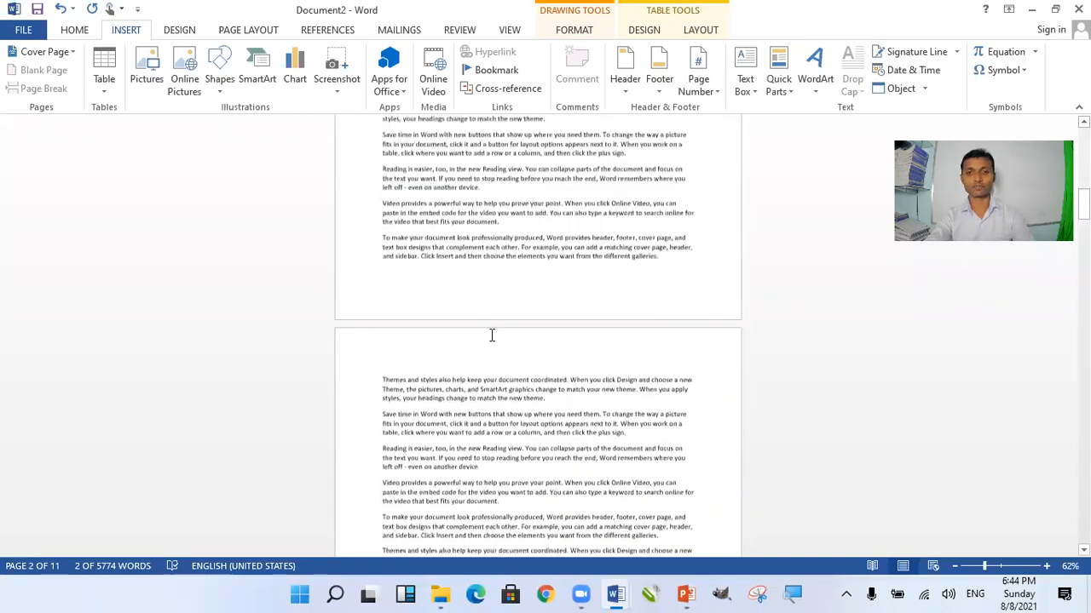
scroll(492, 335, down, 10)
scroll(492, 336, up, 15)
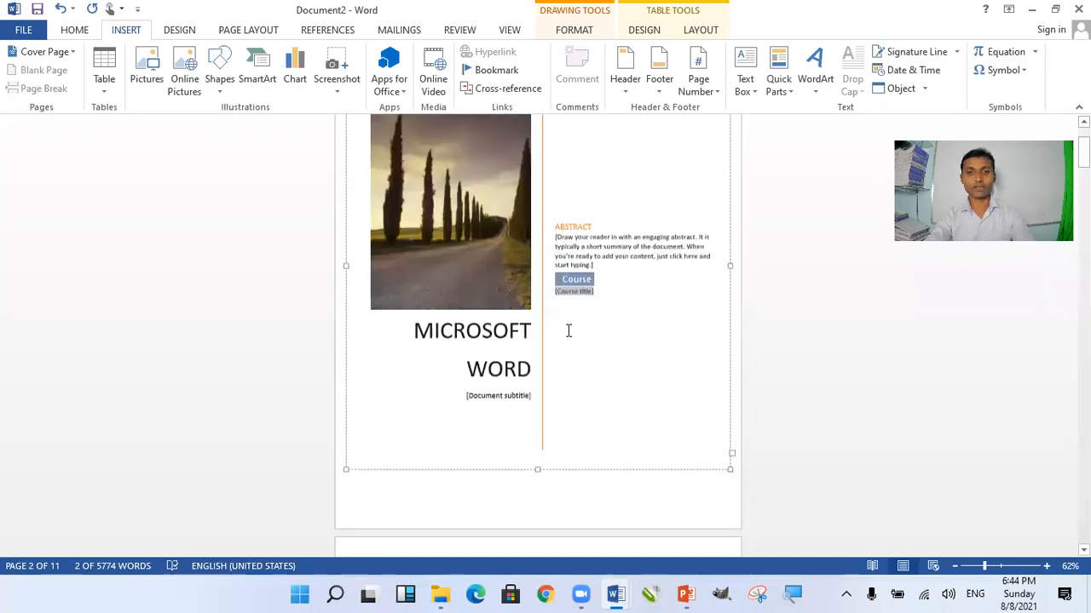
ctrl+scroll(883, 348, up, 3)
click(770, 325)
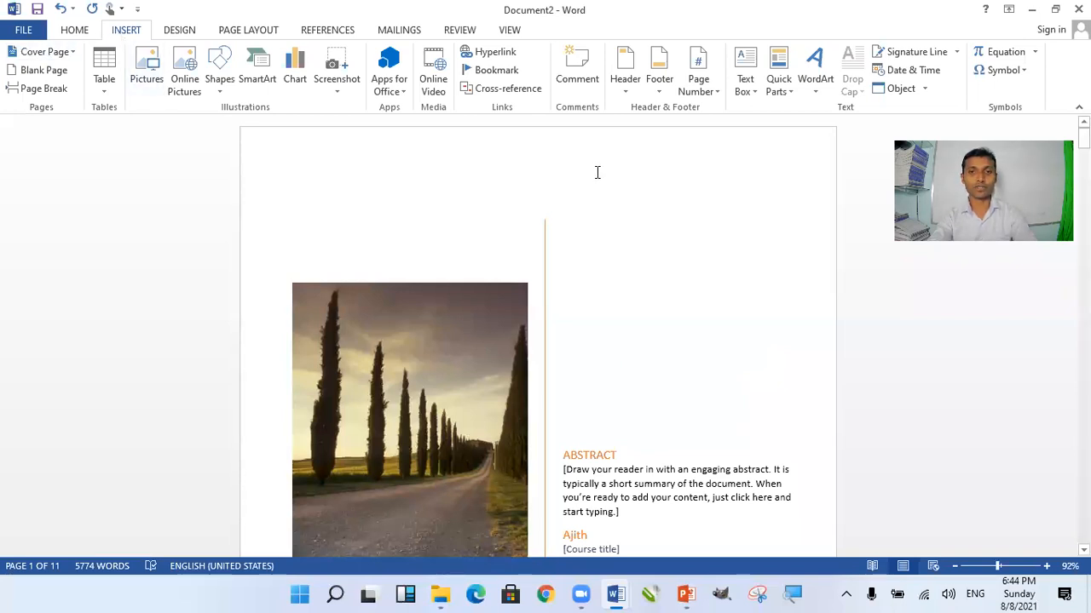
Step: Browse the built-in header designs and insert the Facet (Odd Page) header on the cover page
click(626, 92)
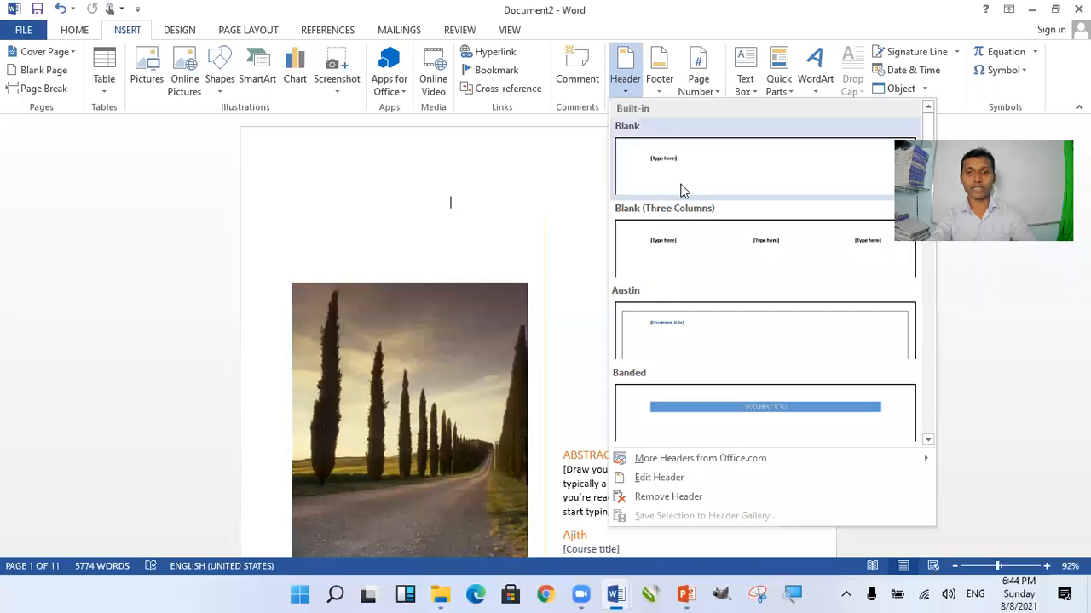
scroll(707, 366, down, 5)
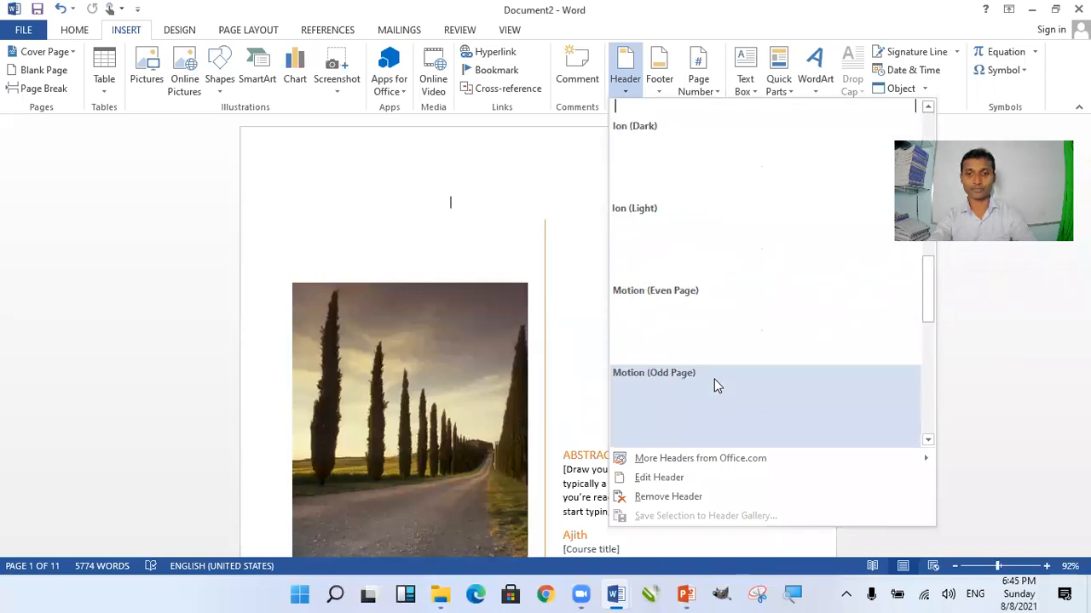
scroll(714, 379, up, 3)
scroll(715, 384, down, 6)
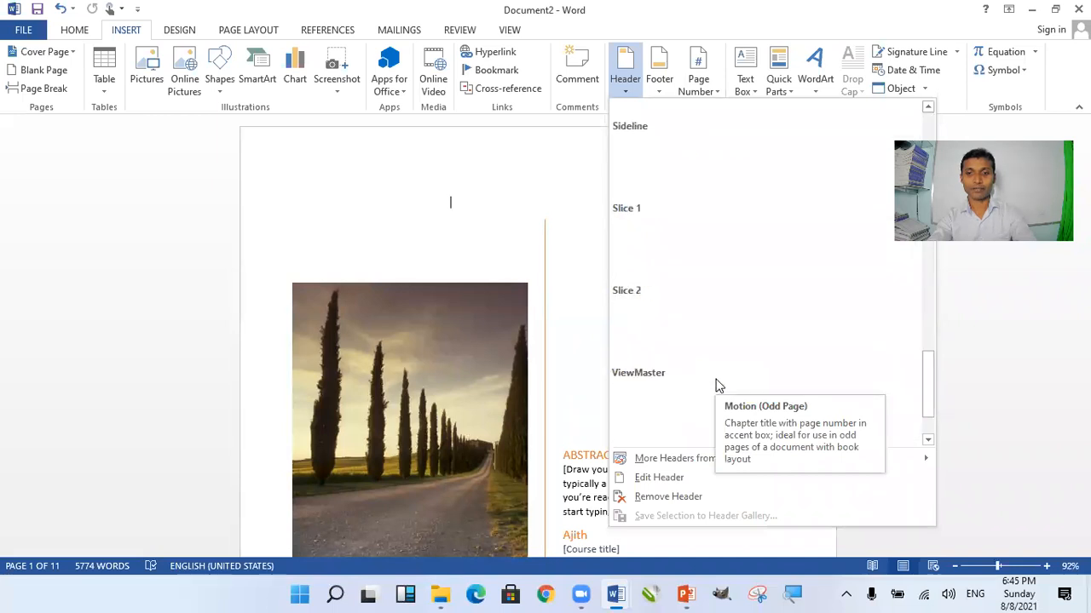
scroll(688, 363, down, 1)
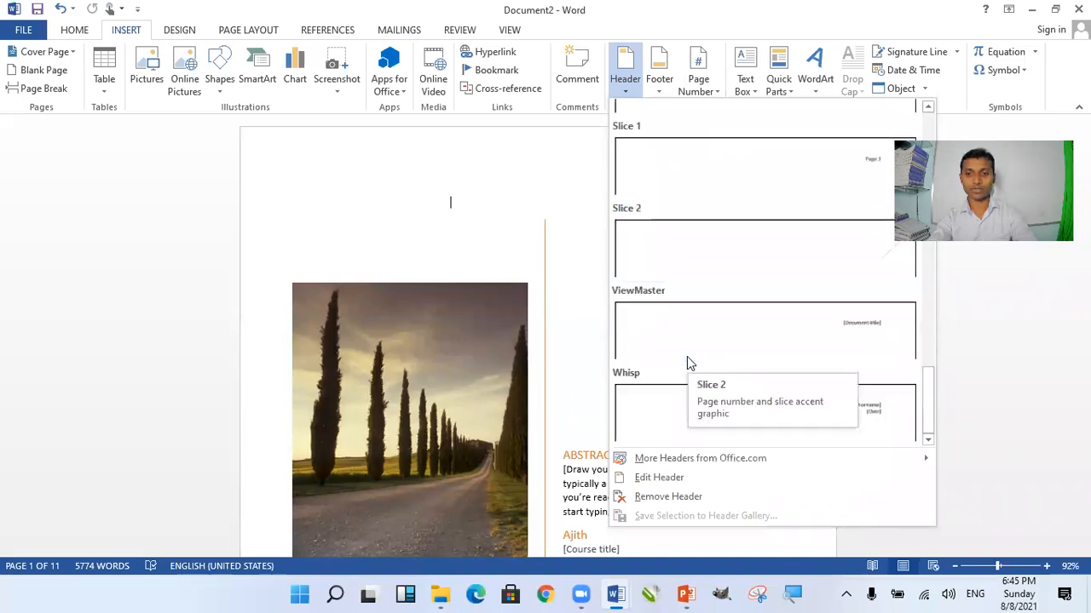
scroll(840, 424, up, 3)
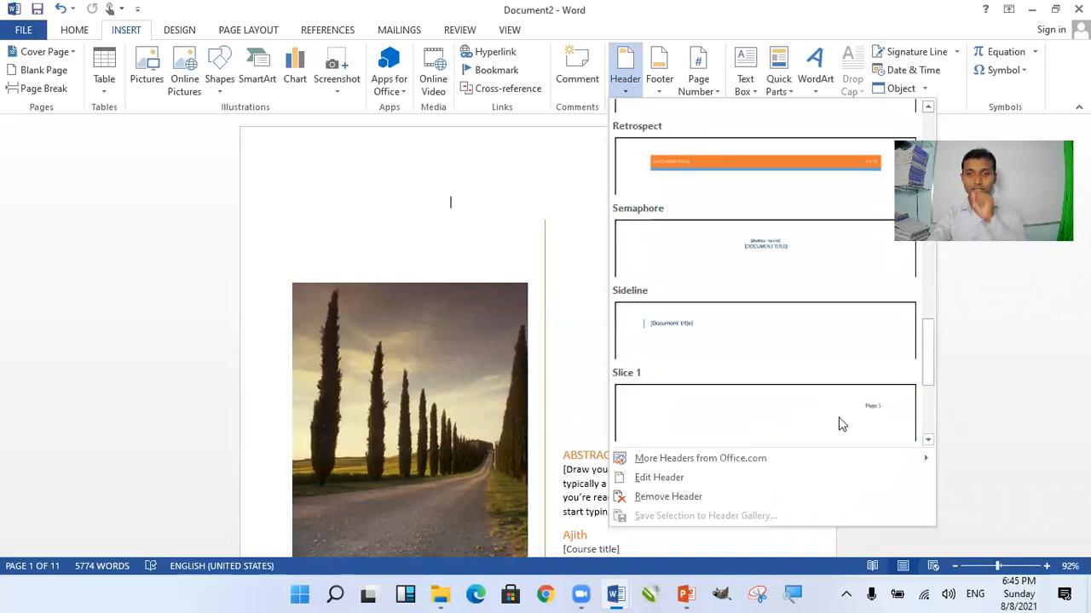
scroll(788, 367, up, 9)
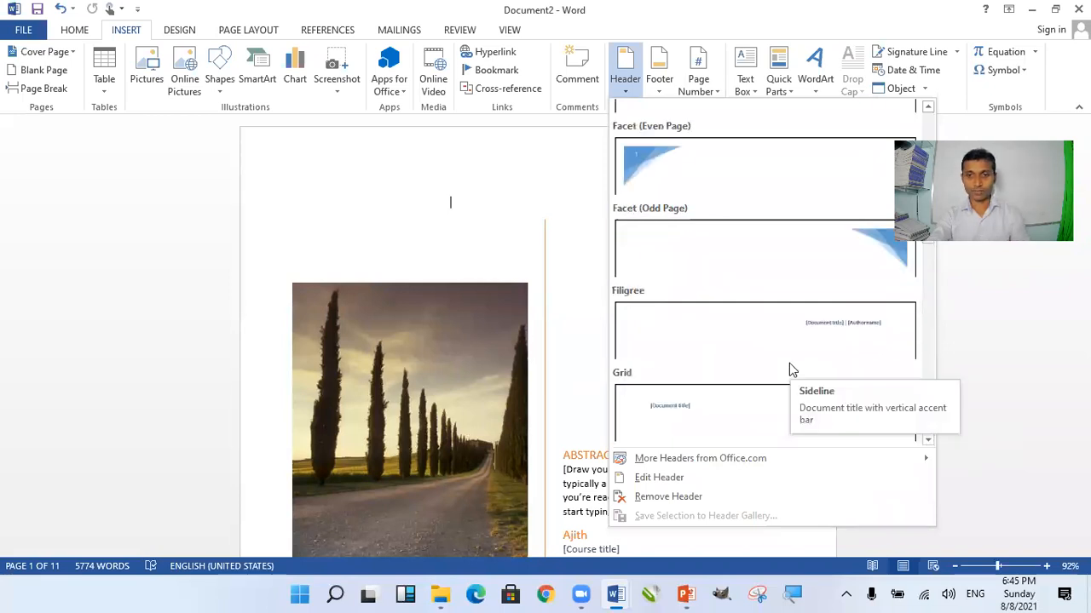
key(Escape)
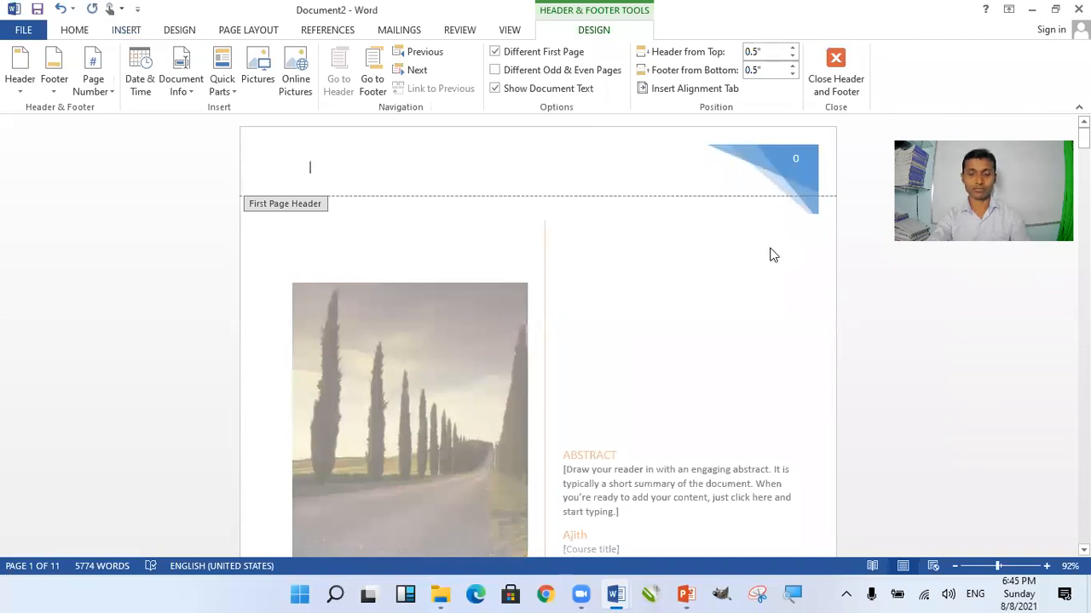
Step: Enter "Word Processing – Document 1" as the cover page's header text and close header editing
scroll(771, 254, down, 3)
scroll(771, 254, down, 10)
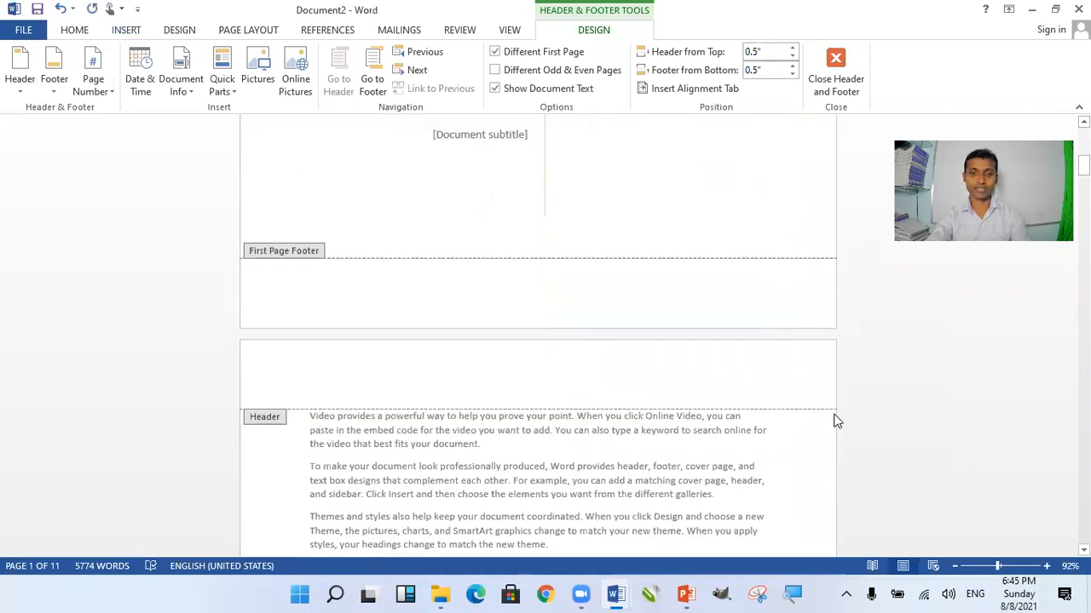
scroll(796, 422, down, 12)
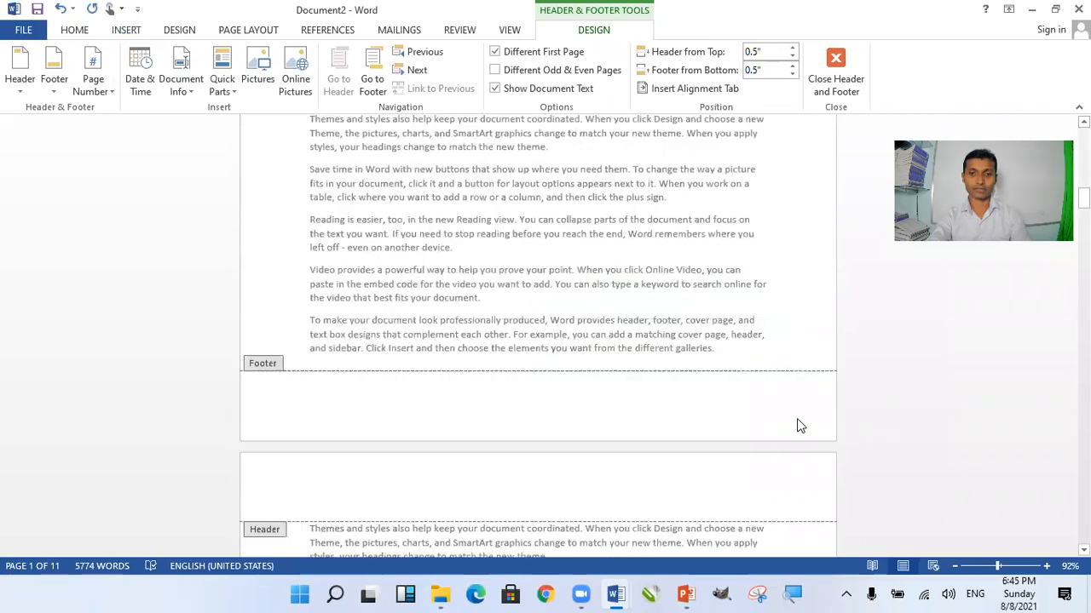
scroll(797, 422, down, 12)
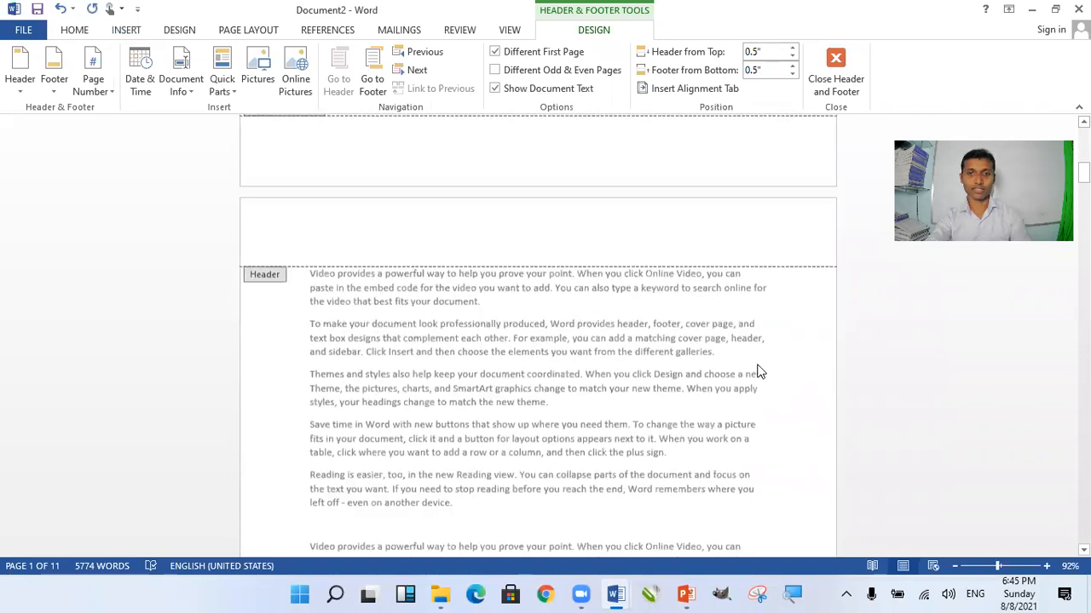
scroll(757, 371, up, 12)
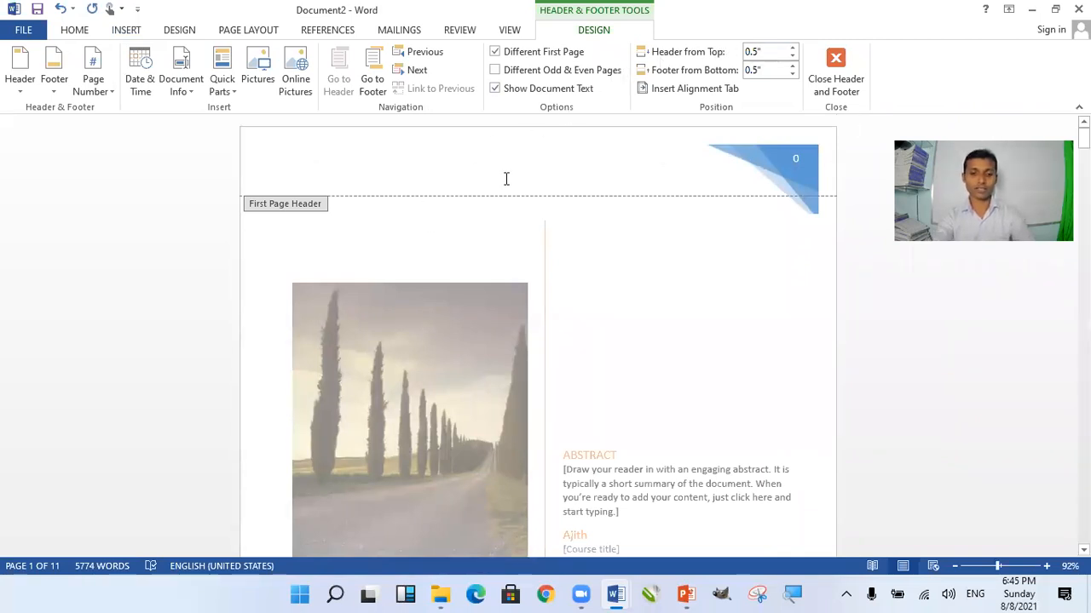
text(Word Processing)
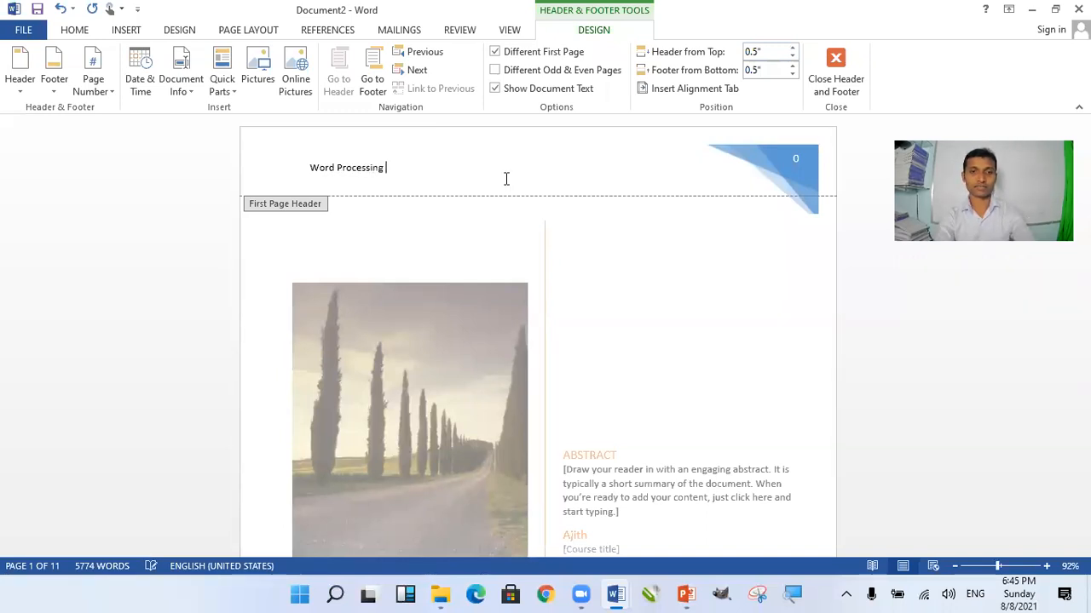
text( - Docu)
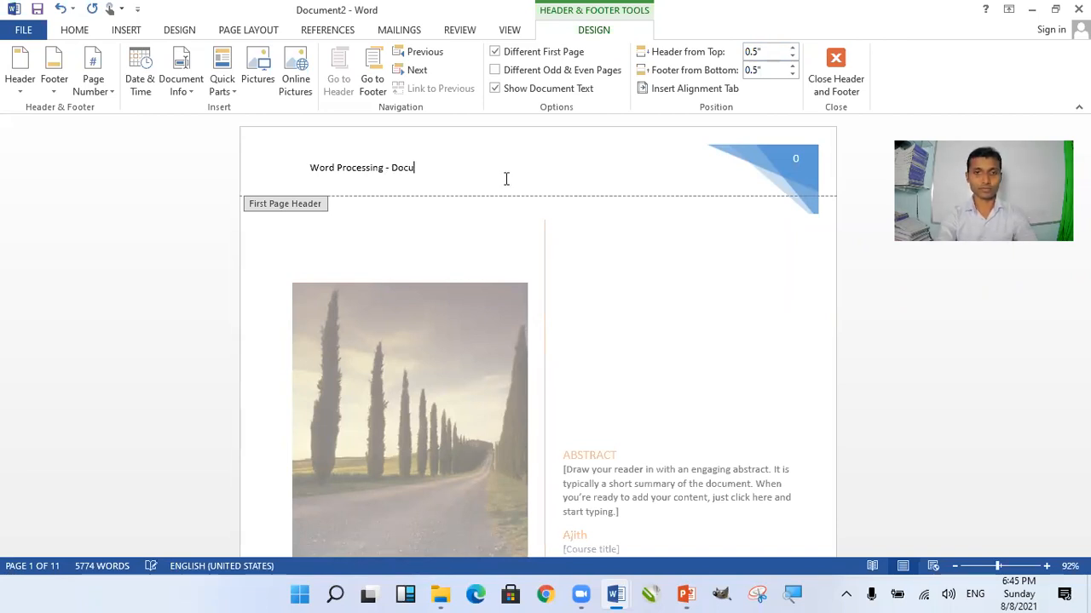
text(m)
text(1)
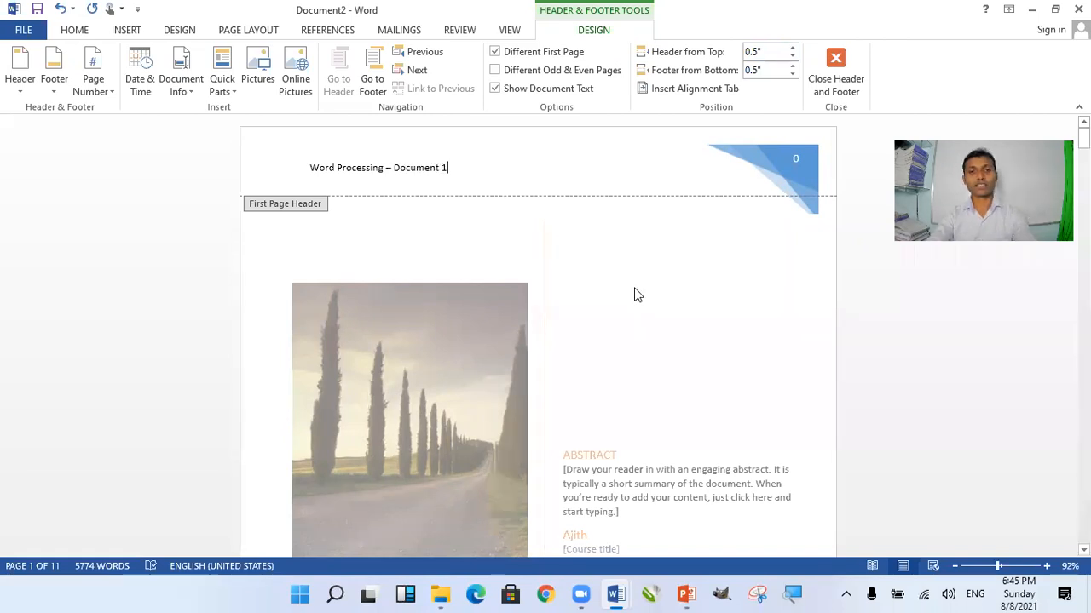
click(833, 85)
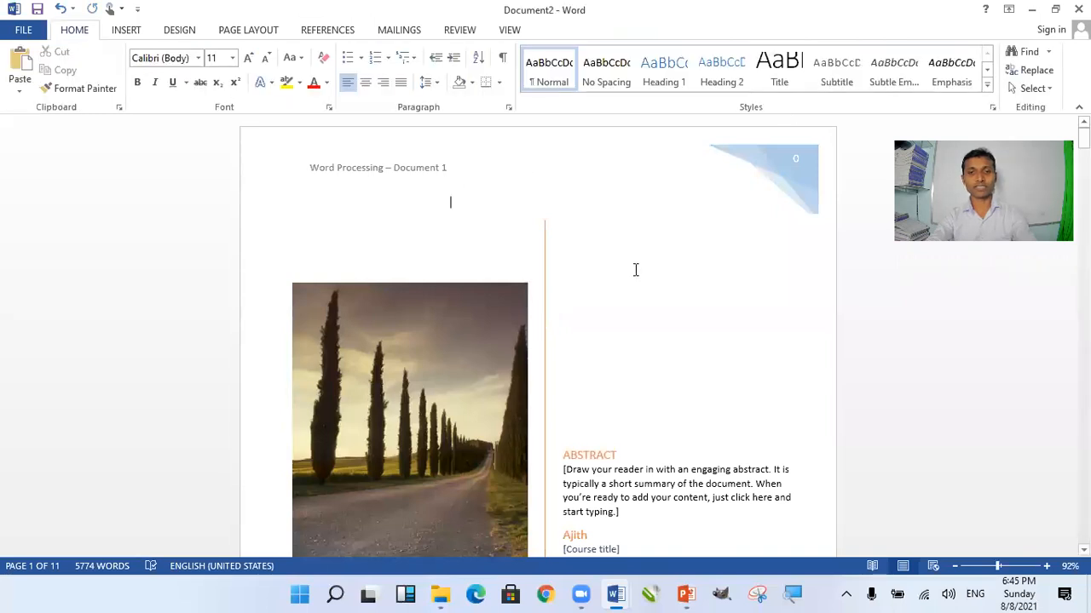
Step: Enable Different Odd & Even Pages for the header, close header editing and check the headers on the following pages
scroll(635, 270, down, 15)
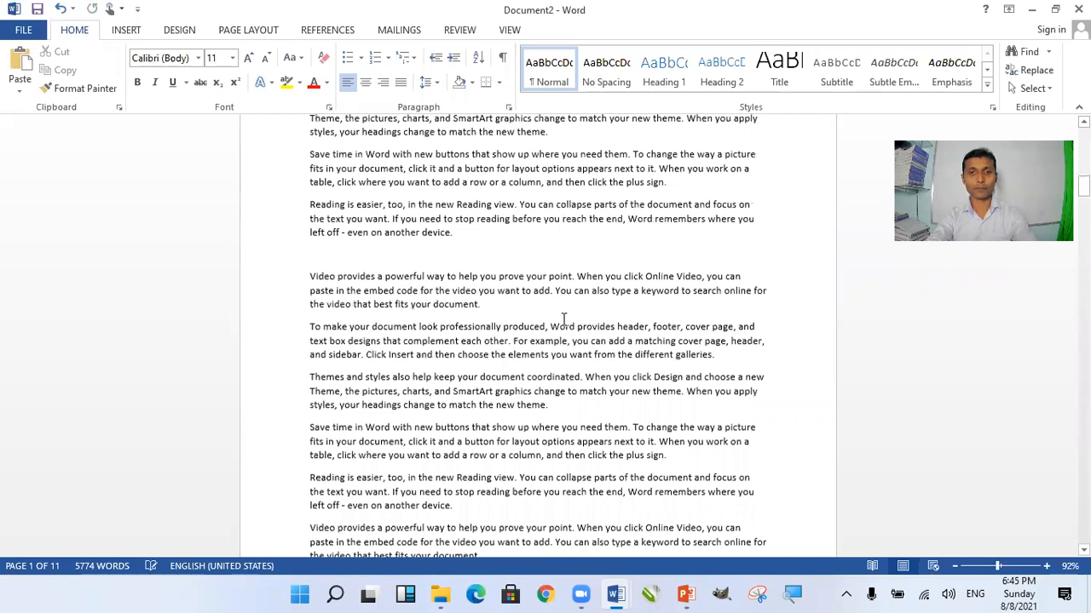
key(ctrl+Home)
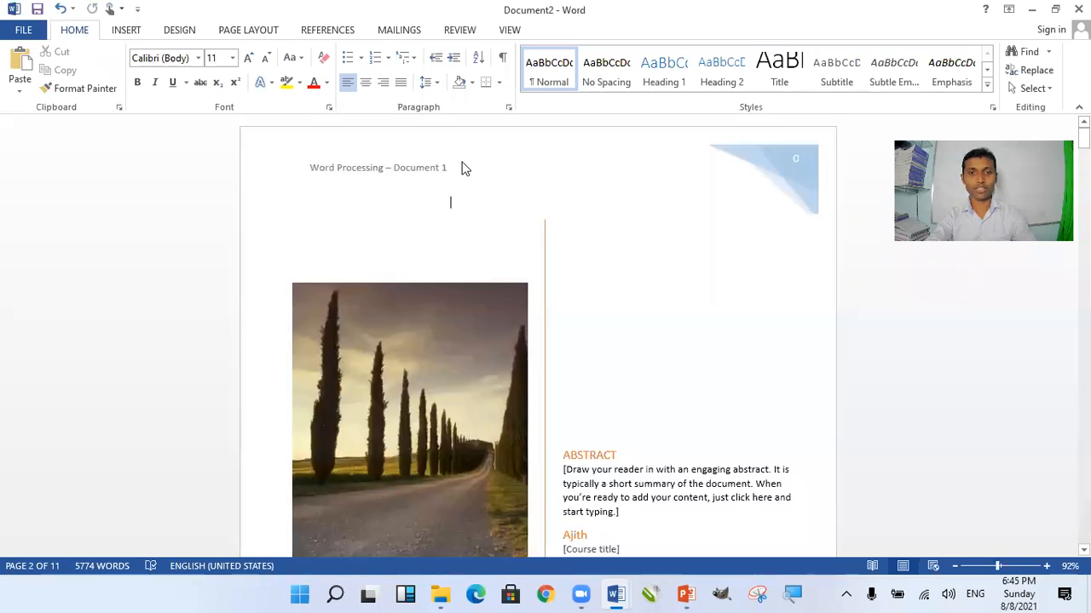
double_click(475, 167)
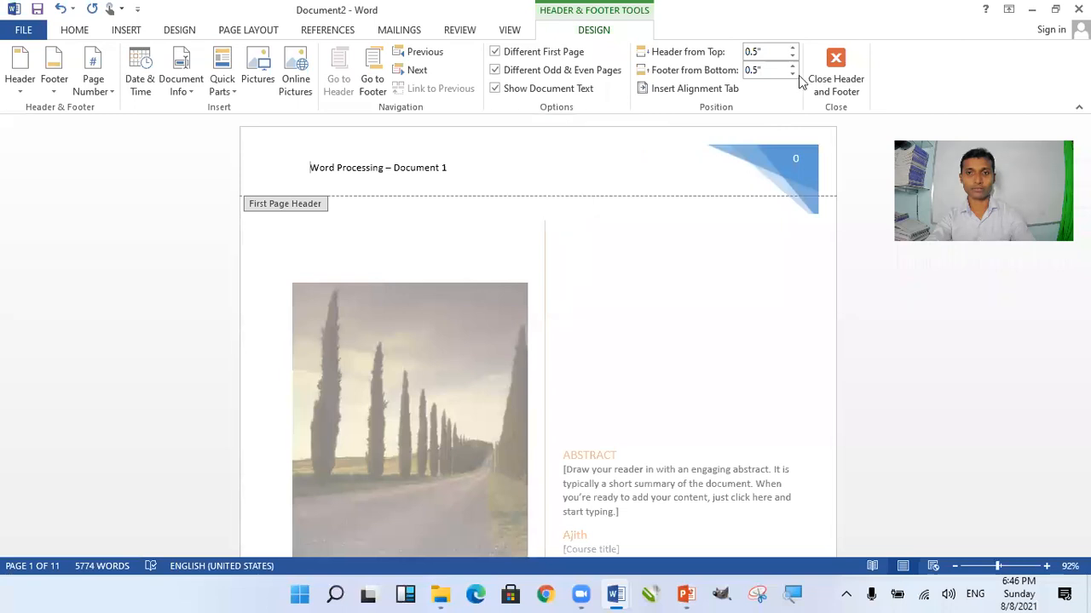
scroll(668, 292, down, 5)
scroll(669, 292, down, 3)
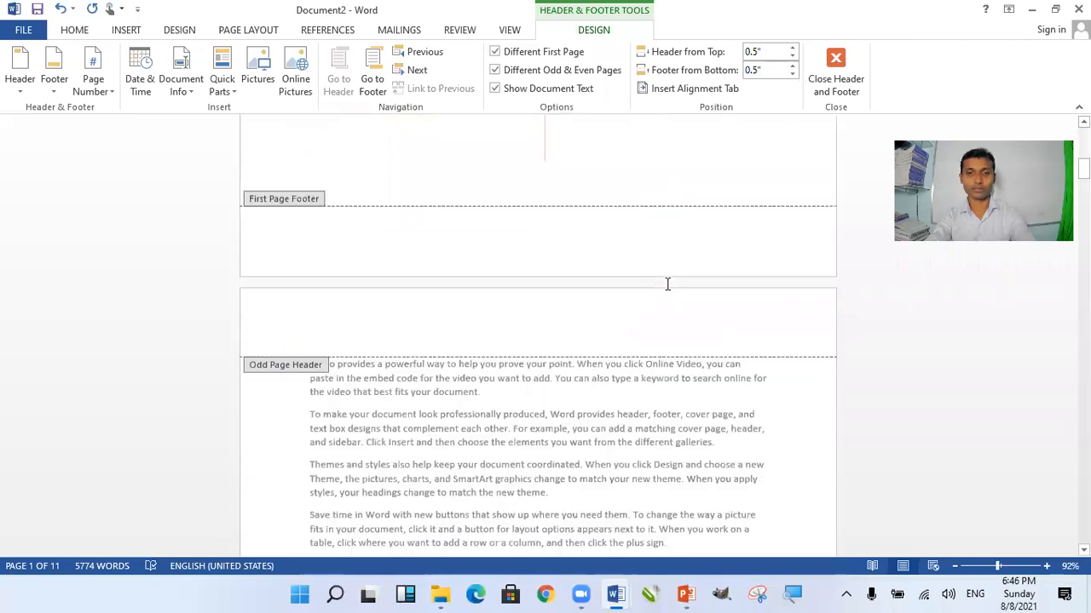
click(829, 69)
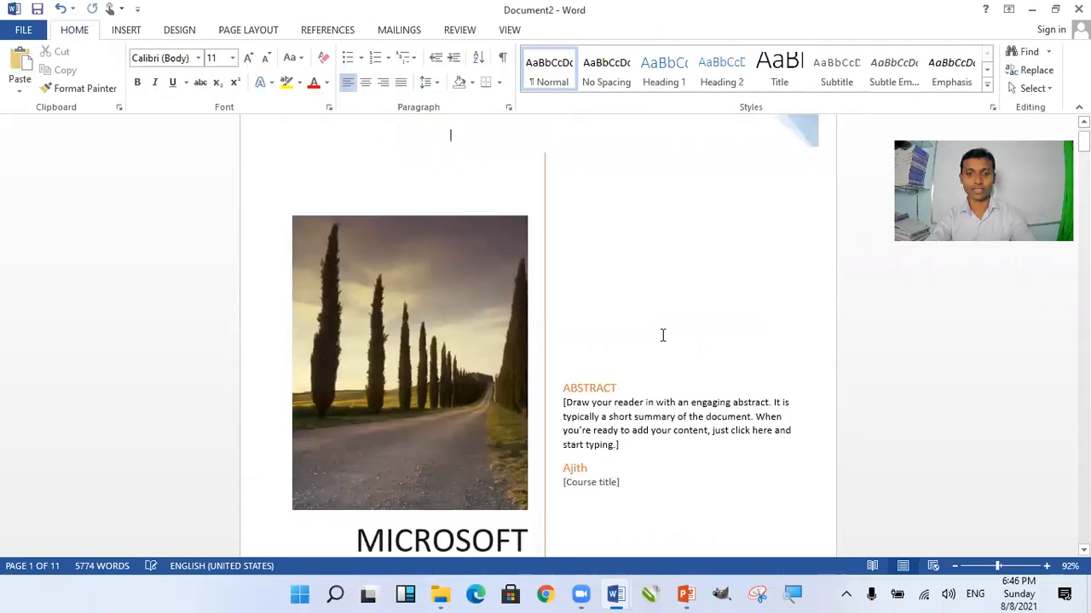
scroll(662, 335, down, 10)
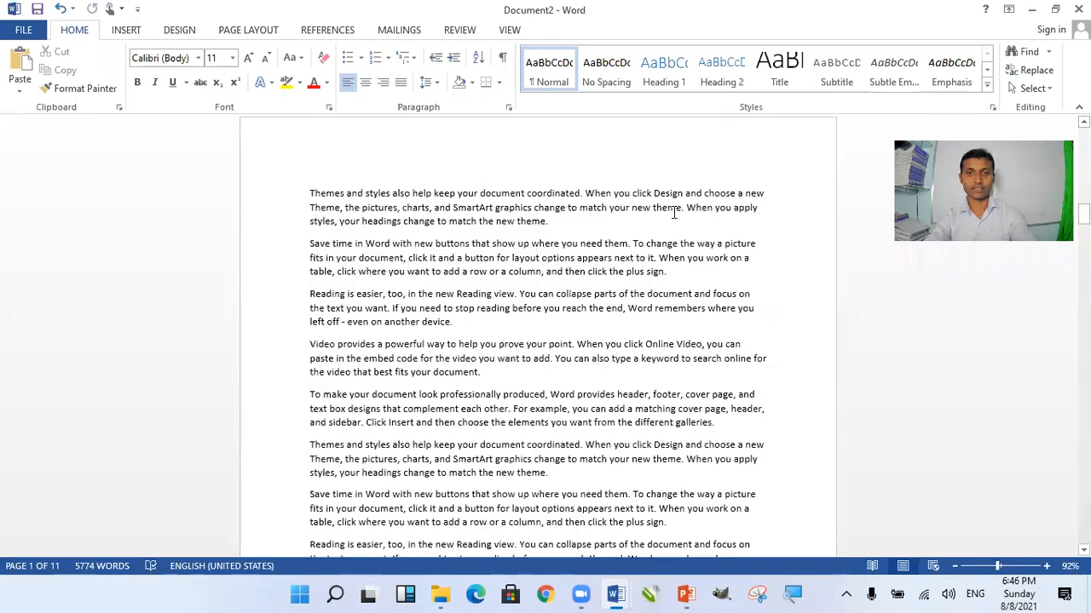
scroll(526, 211, up, 15)
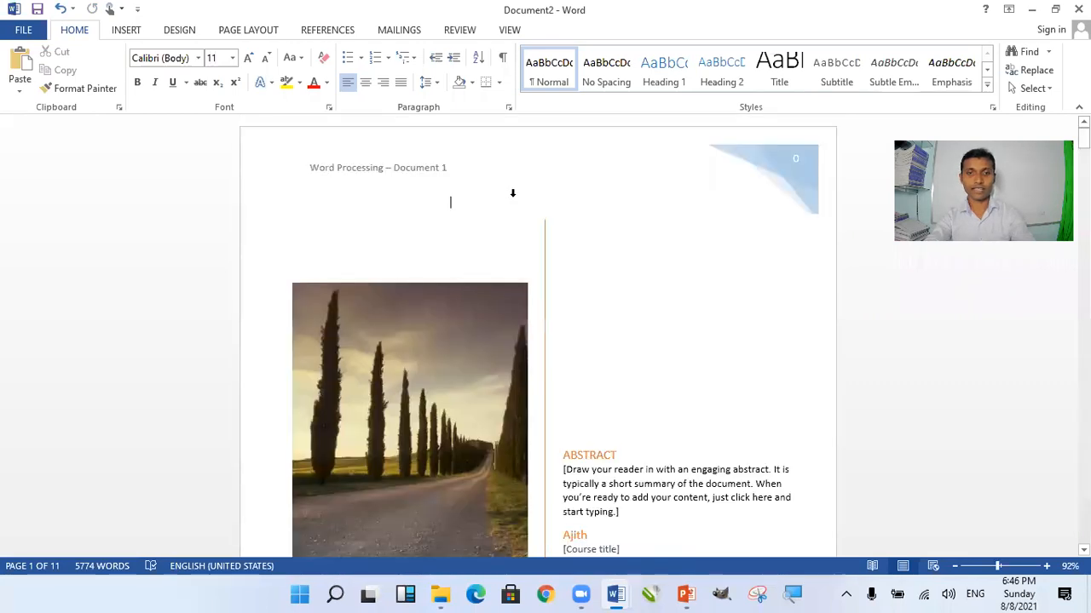
Step: Reopen the cover page header, turn off Different First Page and check the header areas of the first pages
click(511, 192)
click(473, 177)
double_click(475, 166)
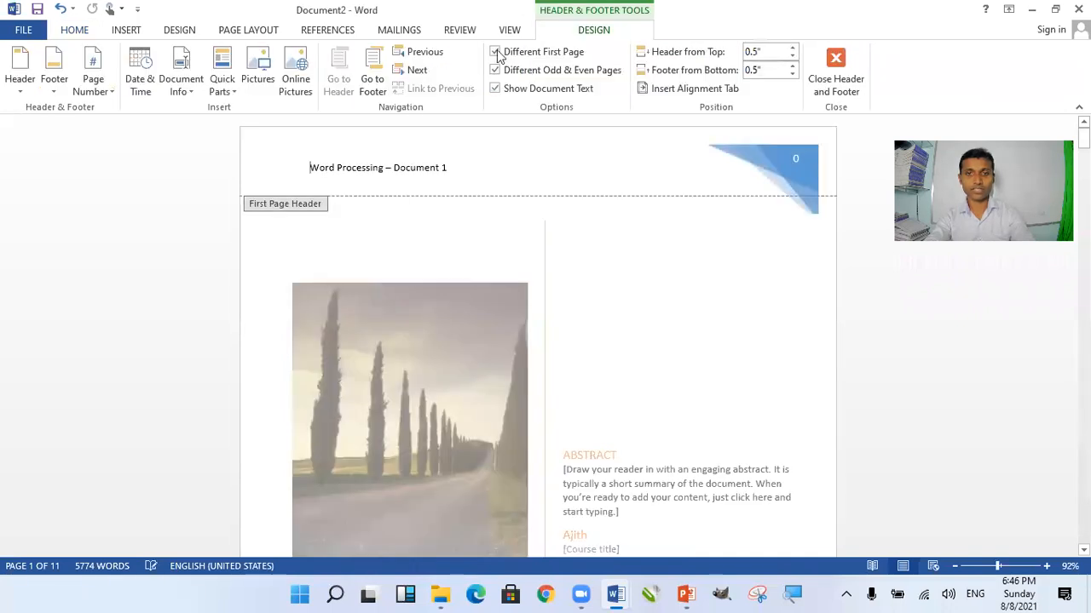
click(496, 52)
scroll(660, 285, down, 8)
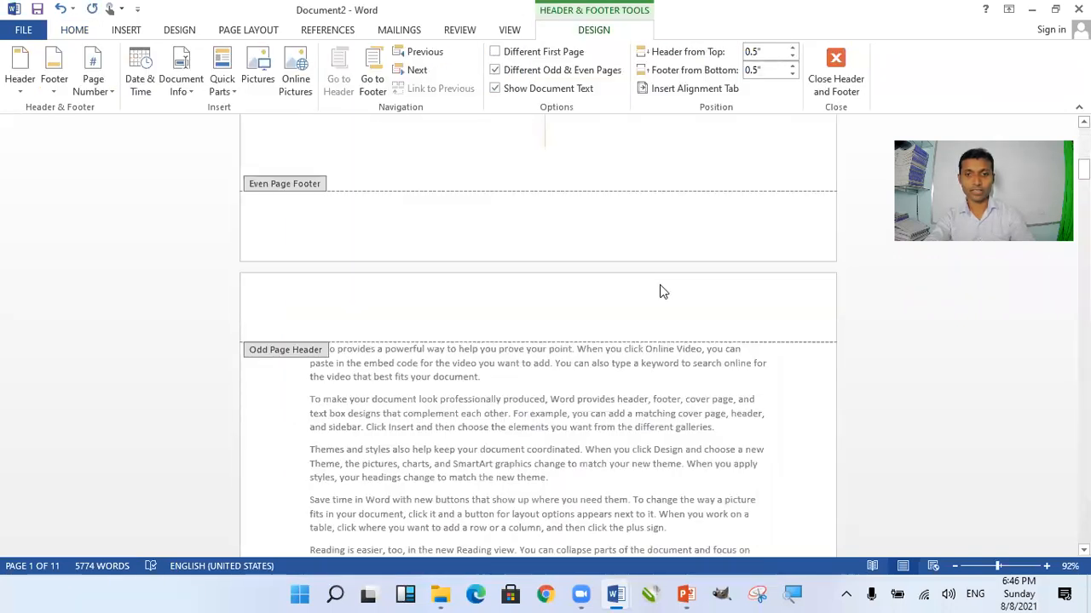
scroll(660, 287, up, 3)
scroll(659, 287, up, 4)
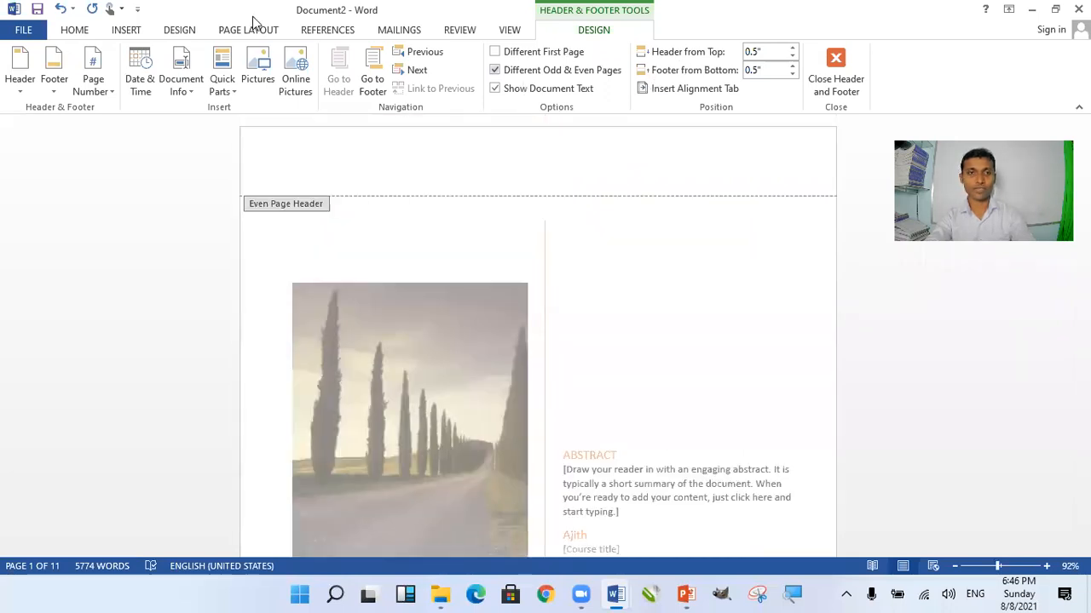
Step: Insert the built-in Banded header as the even page header and check where it appears across the pages
click(127, 34)
click(625, 92)
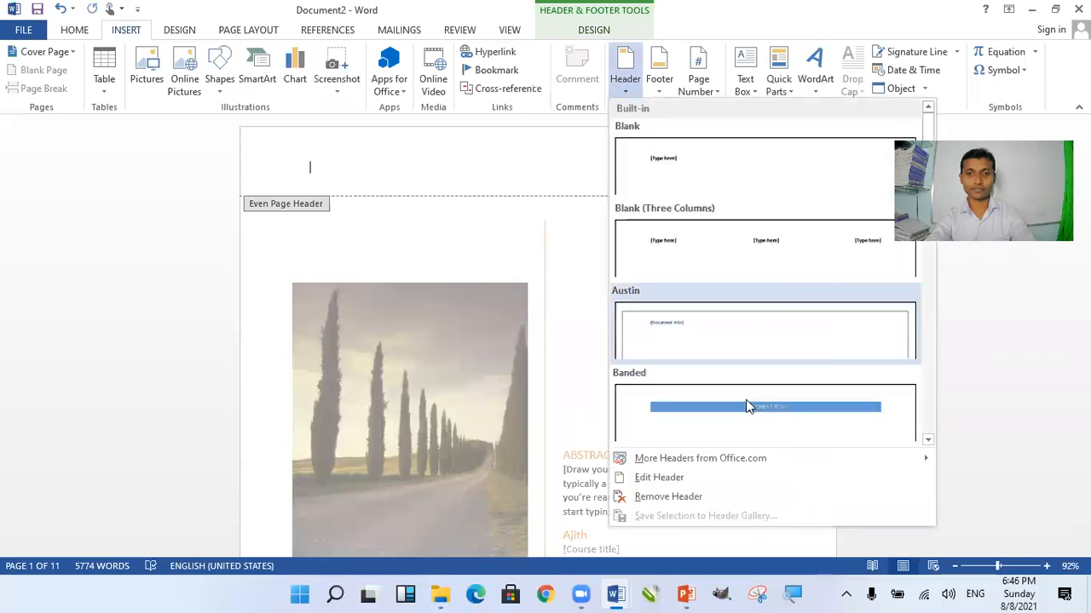
click(703, 398)
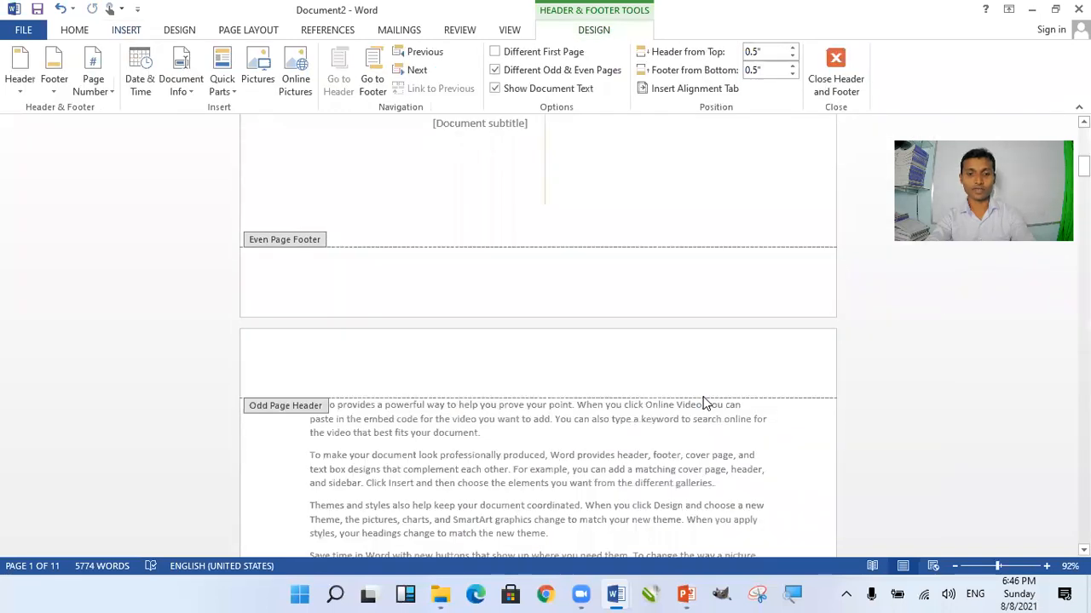
scroll(704, 402, down, 2)
scroll(702, 400, down, 20)
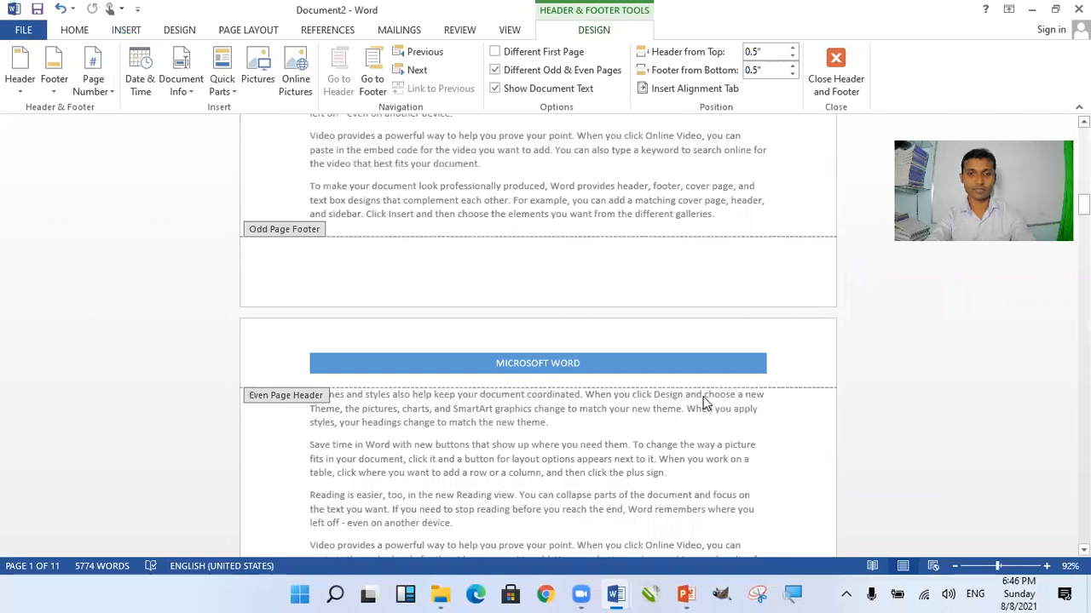
scroll(700, 399, down, 8)
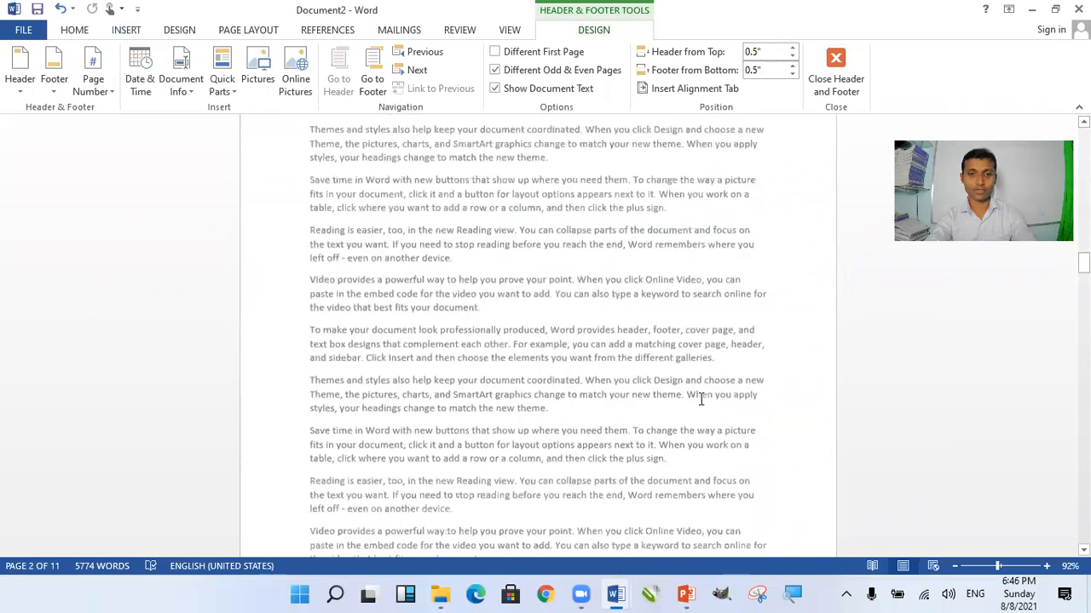
scroll(700, 400, down, 10)
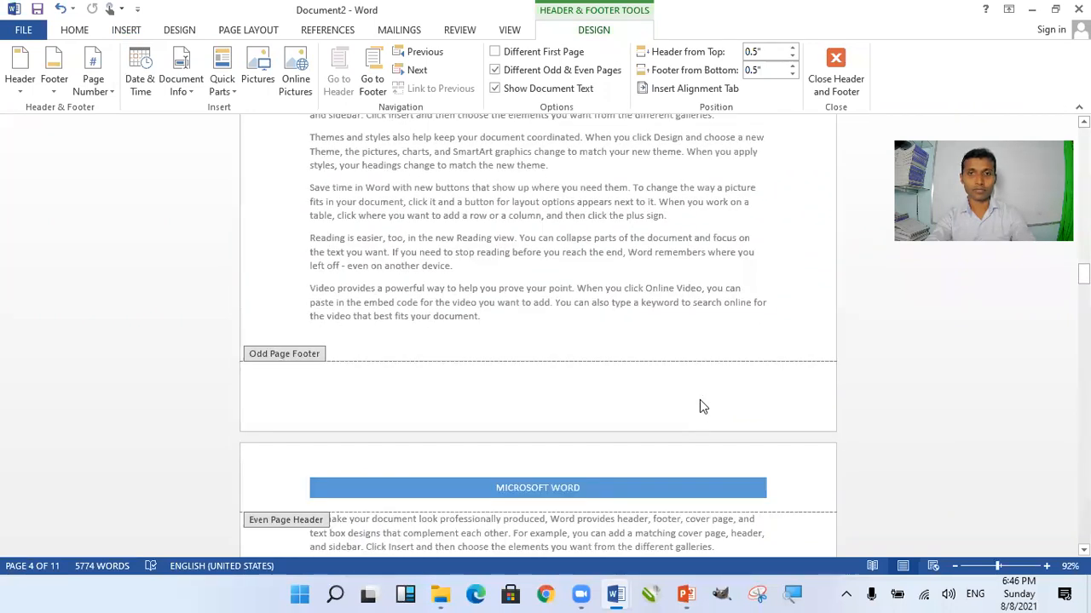
scroll(700, 408, up, 6)
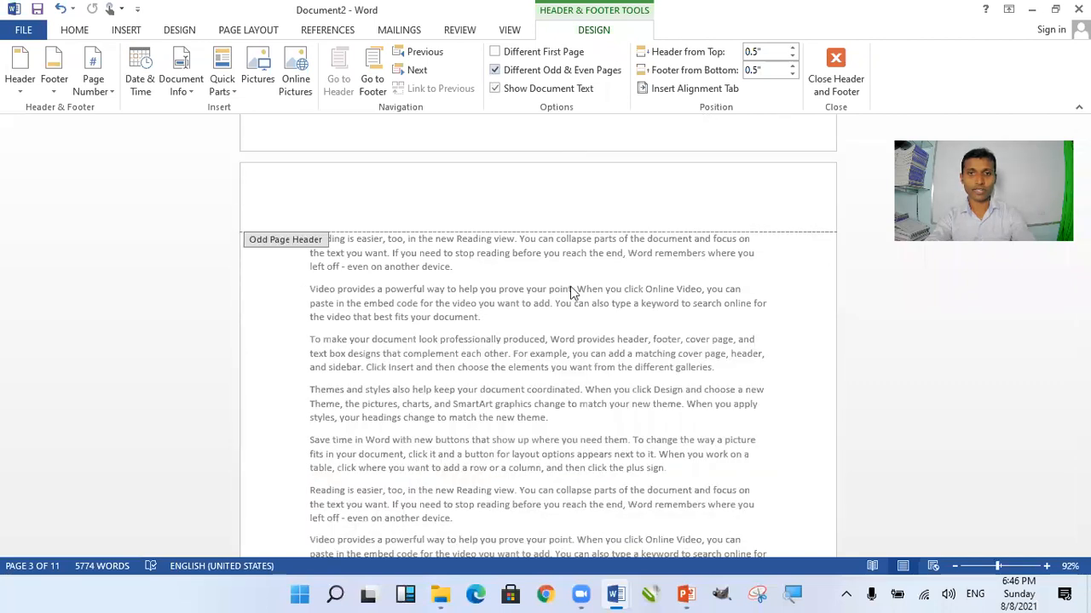
Step: Switch Different Odd & Even Pages off and on again, comparing the headers across the pages
key(ctrl+z)
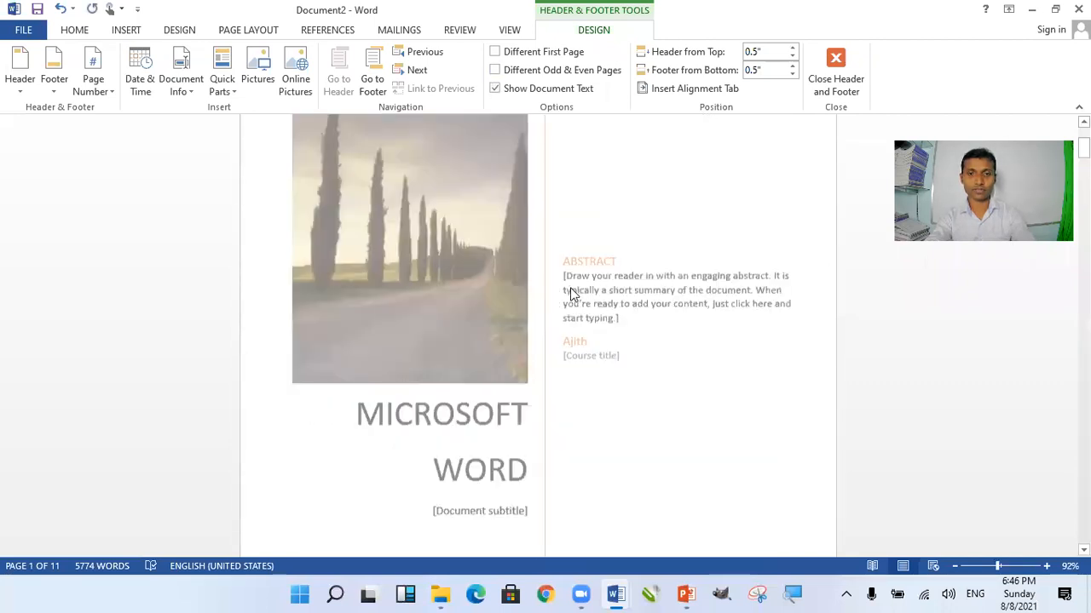
scroll(573, 294, down, 7)
scroll(572, 294, down, 10)
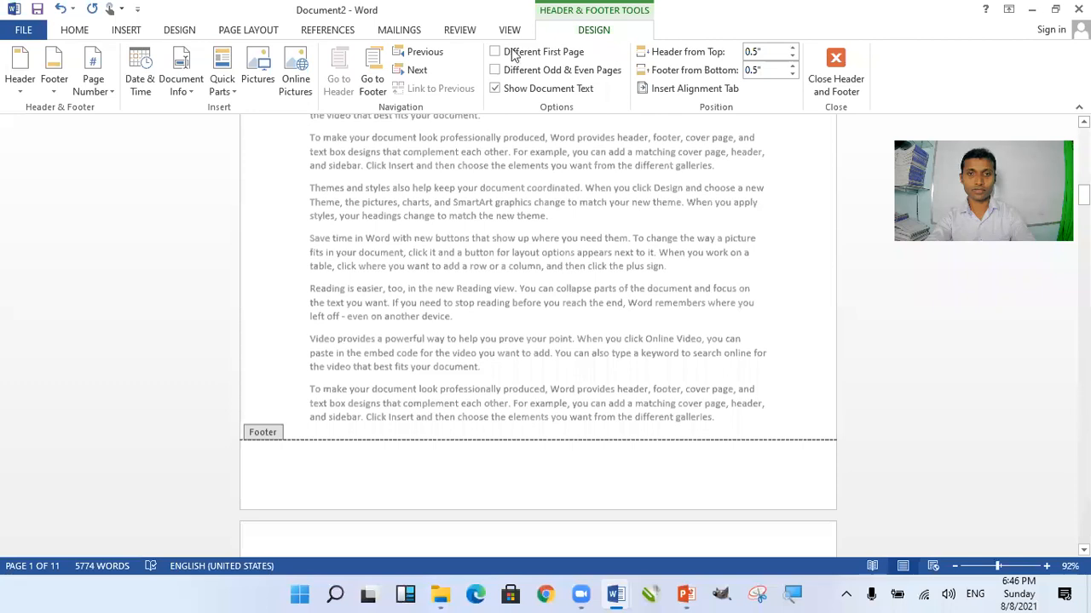
click(495, 71)
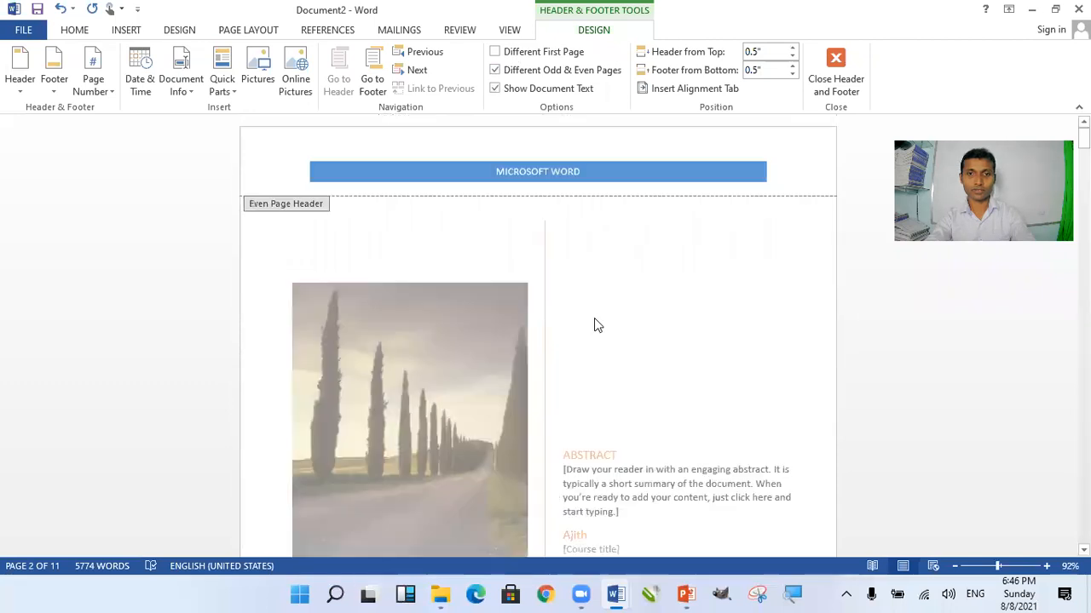
scroll(594, 318, down, 15)
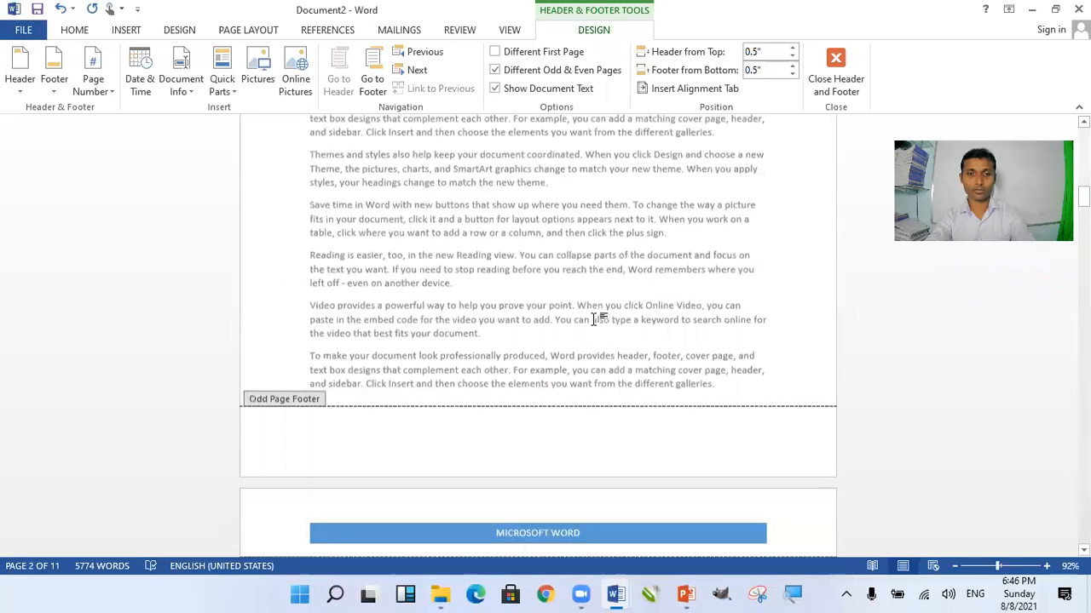
scroll(604, 270, down, 10)
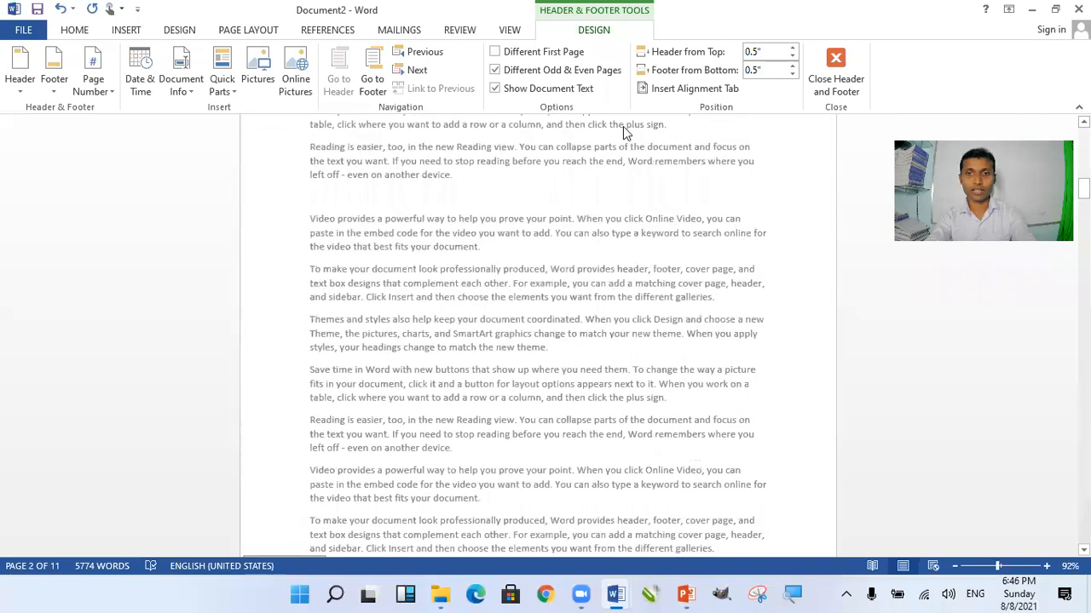
Step: Try to hide the document text, and recheck the page headers with Different Odd & Even Pages off before re-enabling it
click(494, 89)
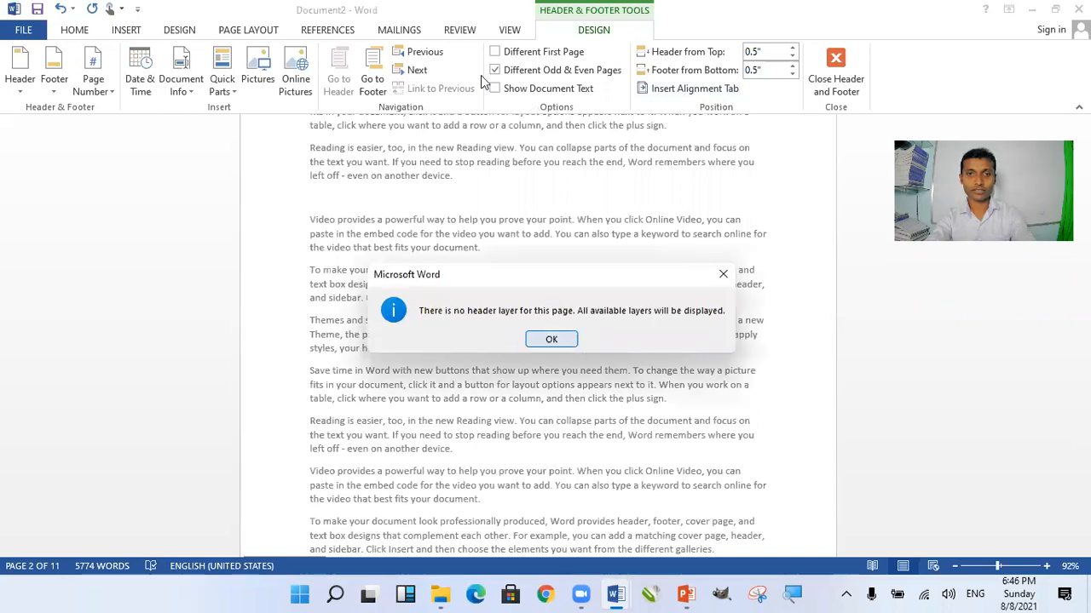
click(551, 340)
key(ctrl+z)
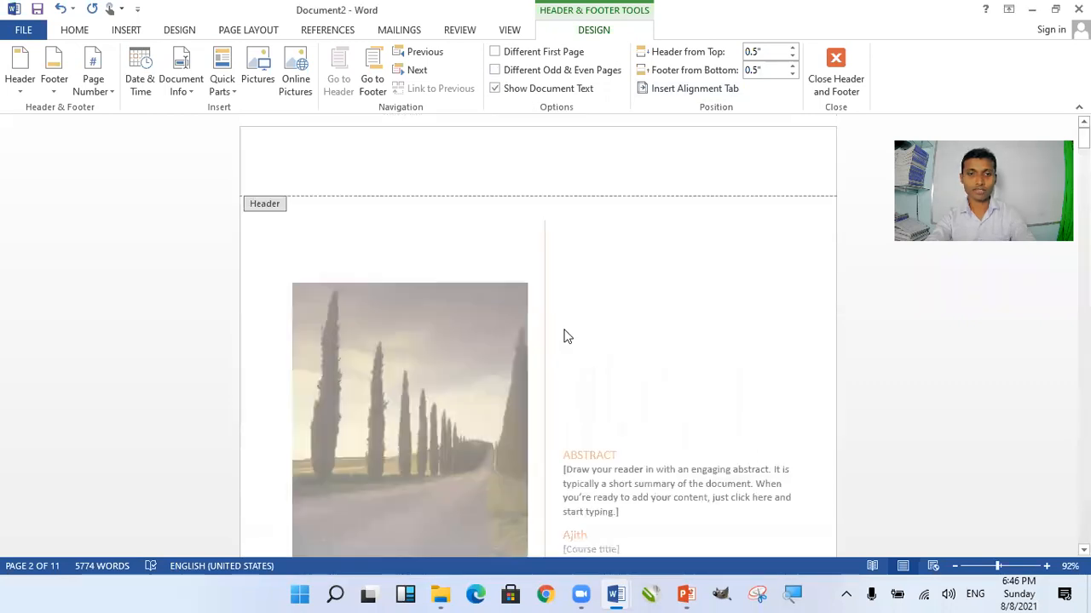
scroll(566, 332, down, 20)
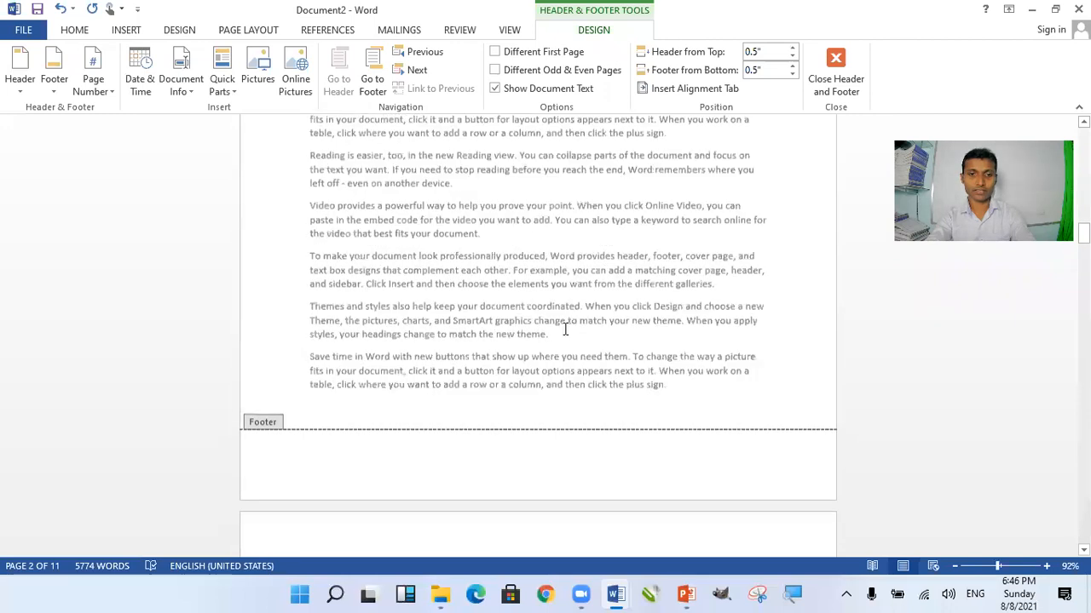
scroll(565, 330, down, 20)
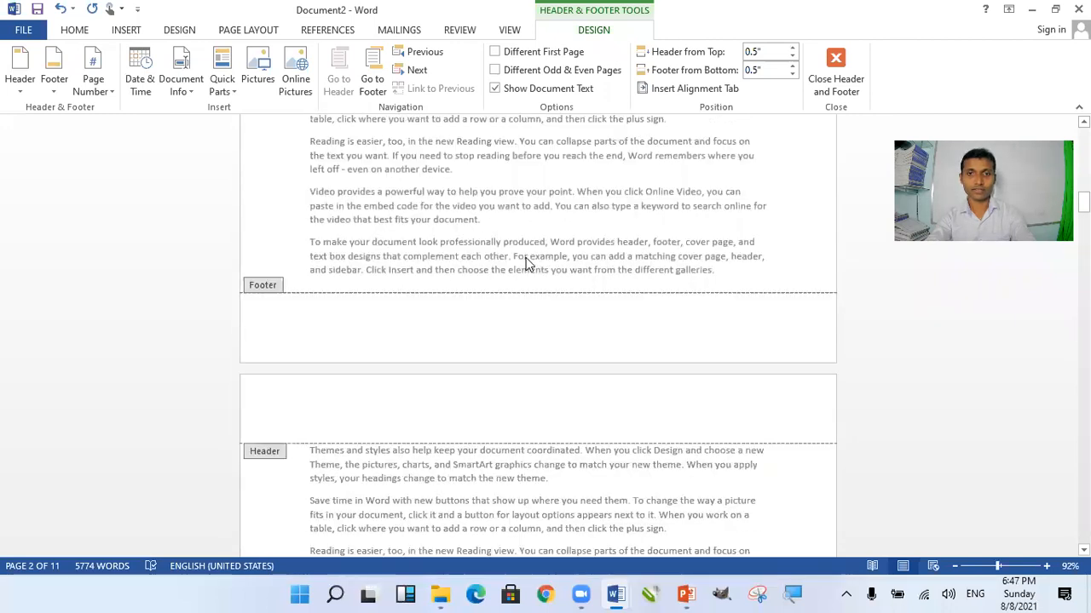
scroll(526, 264, up, 10)
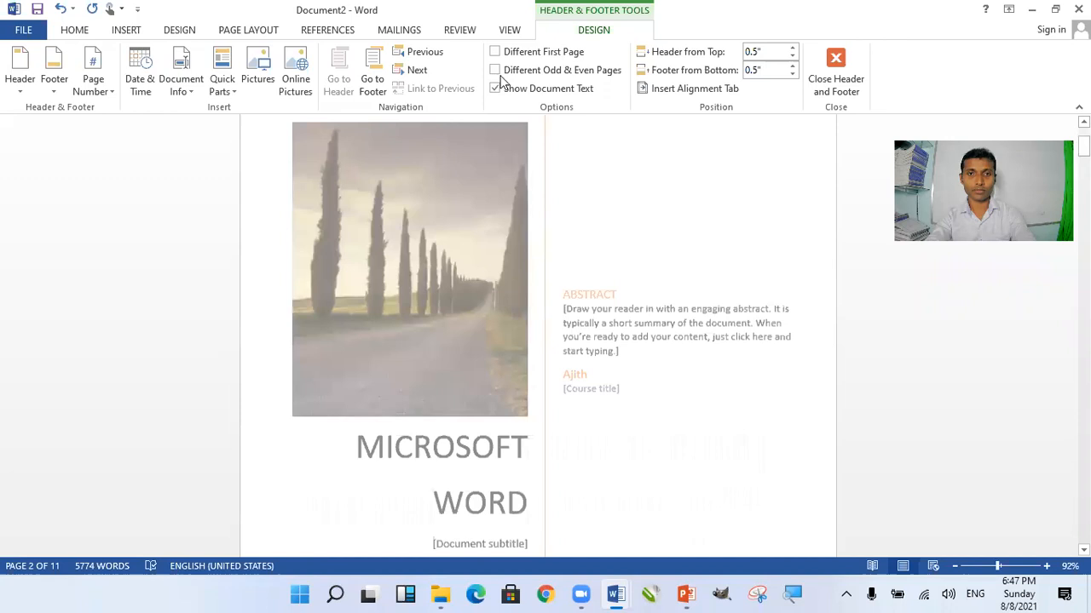
click(496, 69)
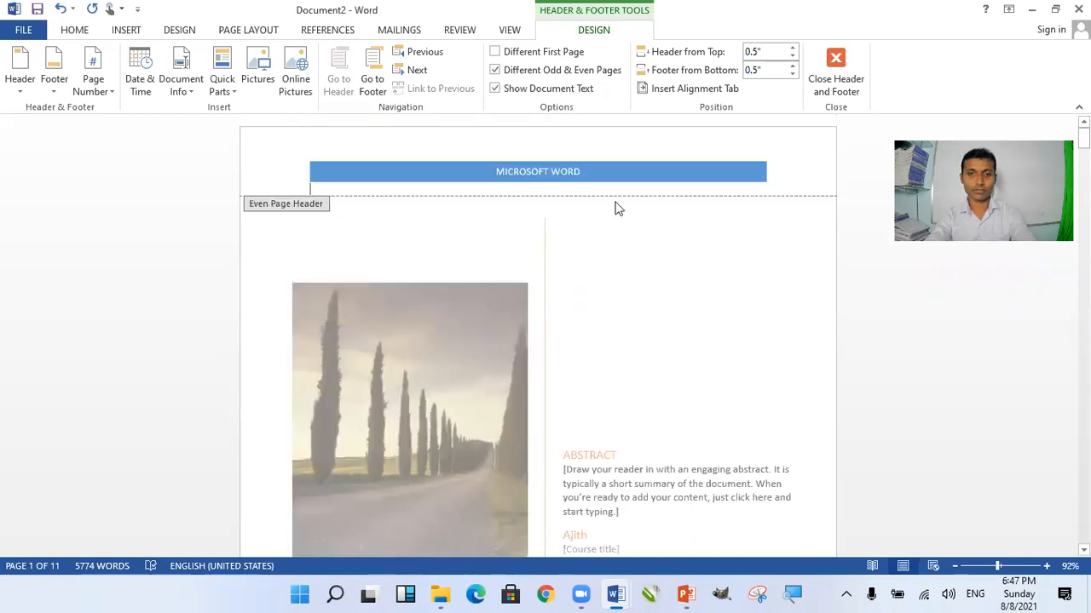
Step: Examine the odd and even page headers across the pages, toggling Different Odd & Even Pages to compare them
scroll(647, 328, down, 10)
ctrl+scroll(647, 328, down, 4)
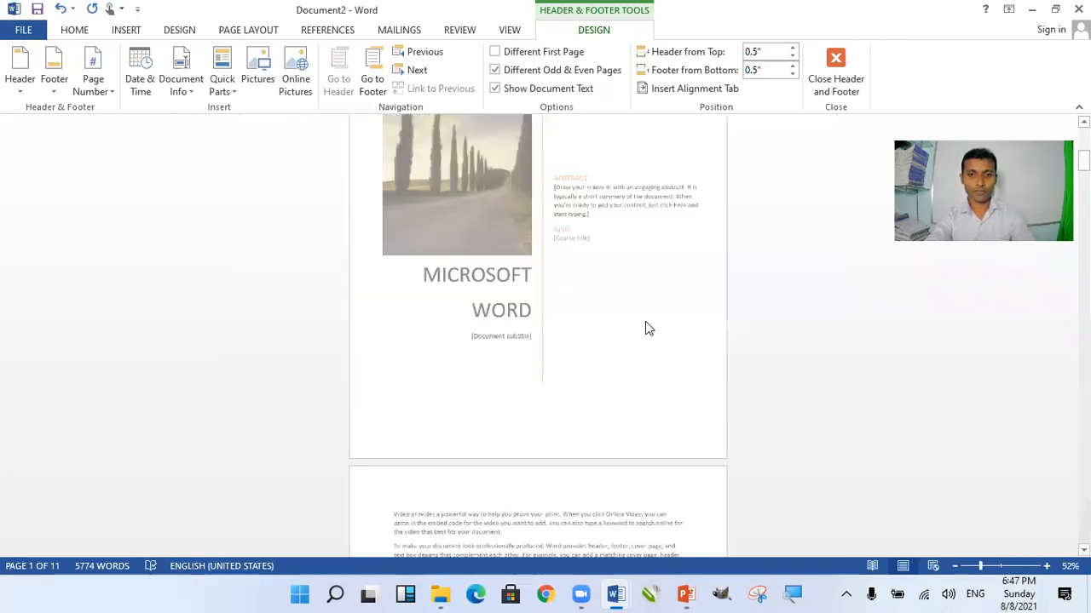
scroll(648, 328, down, 3)
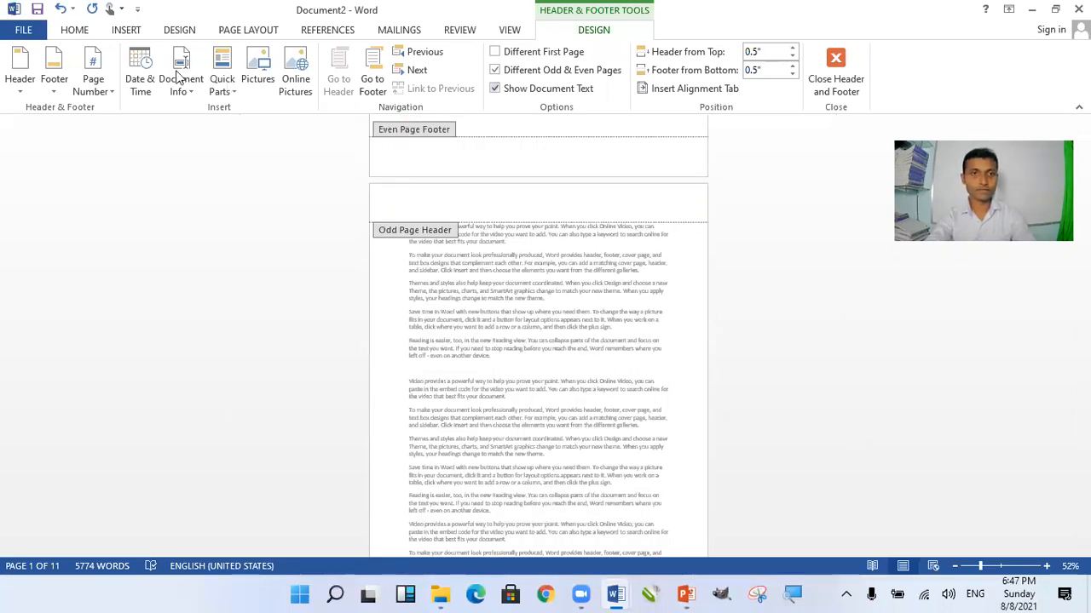
scroll(510, 299, down, 2)
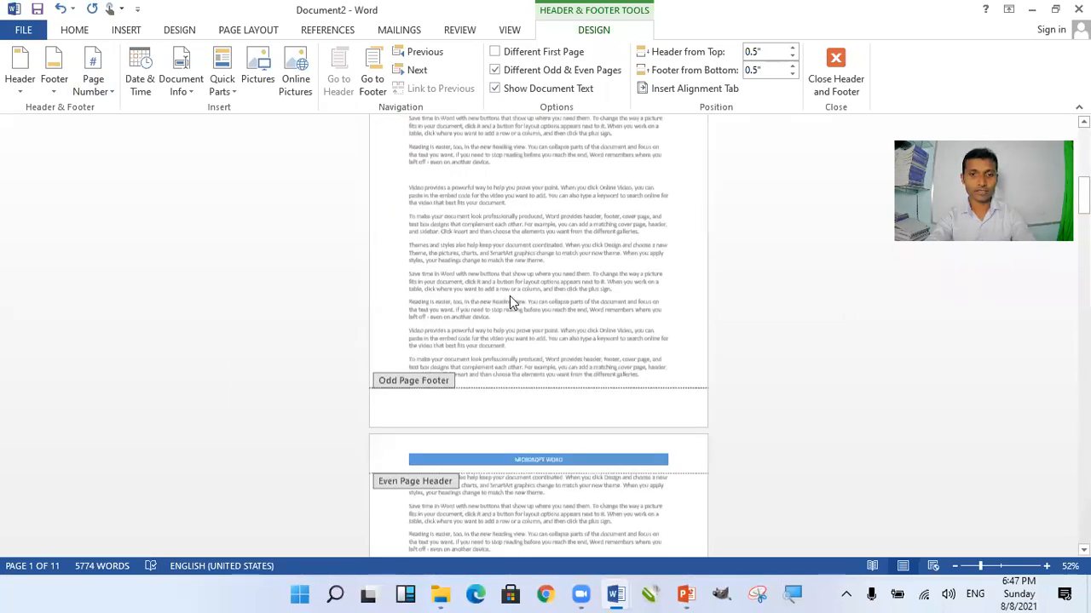
scroll(527, 400, down, 10)
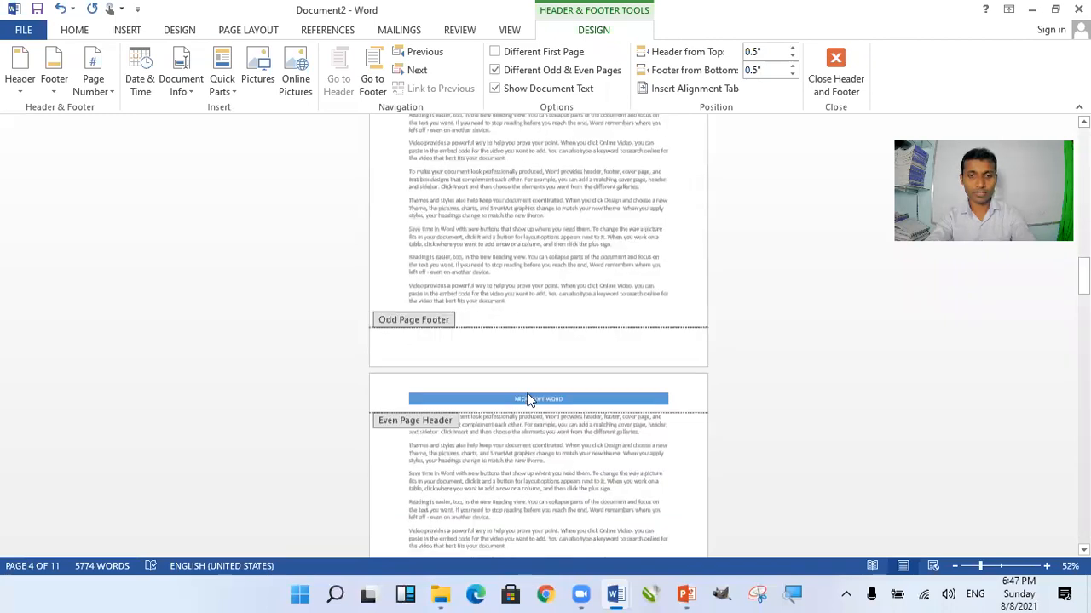
scroll(529, 392, up, 1)
scroll(529, 390, down, 4)
scroll(528, 388, up, 4)
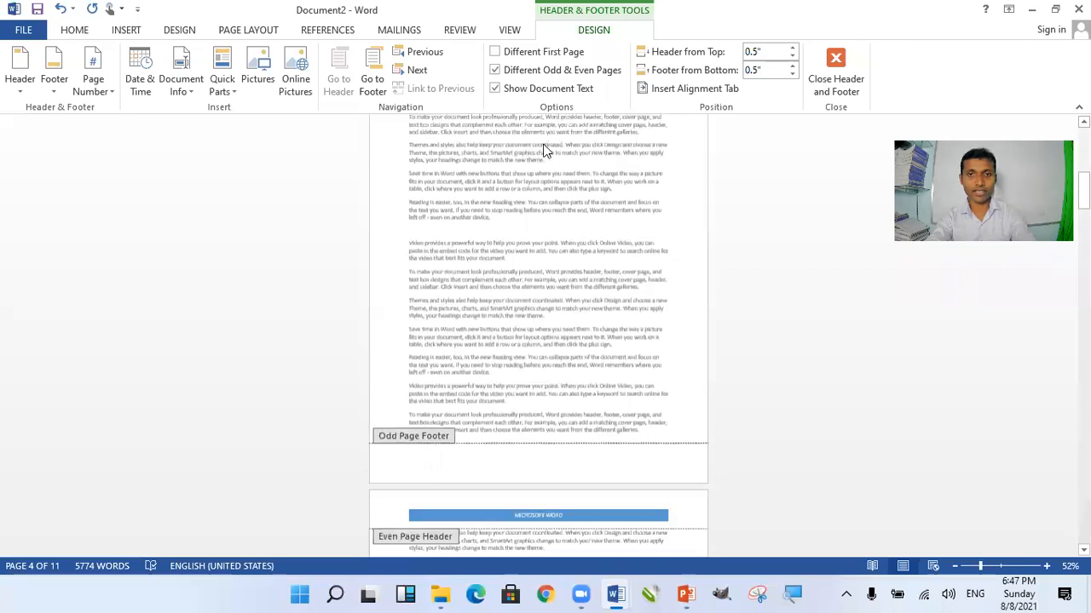
double_click(526, 70)
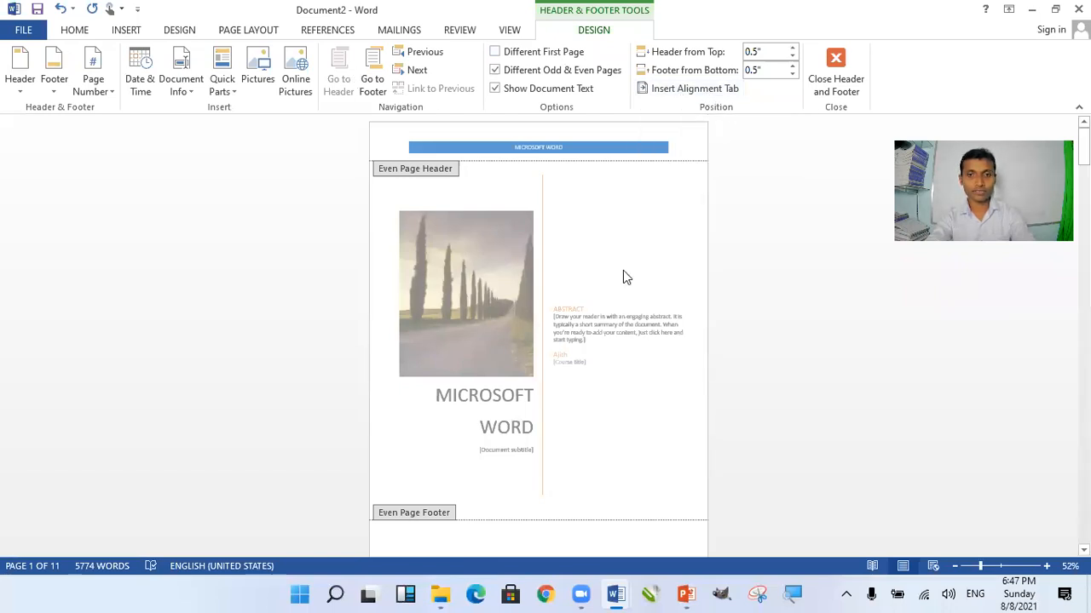
scroll(623, 270, up, 6)
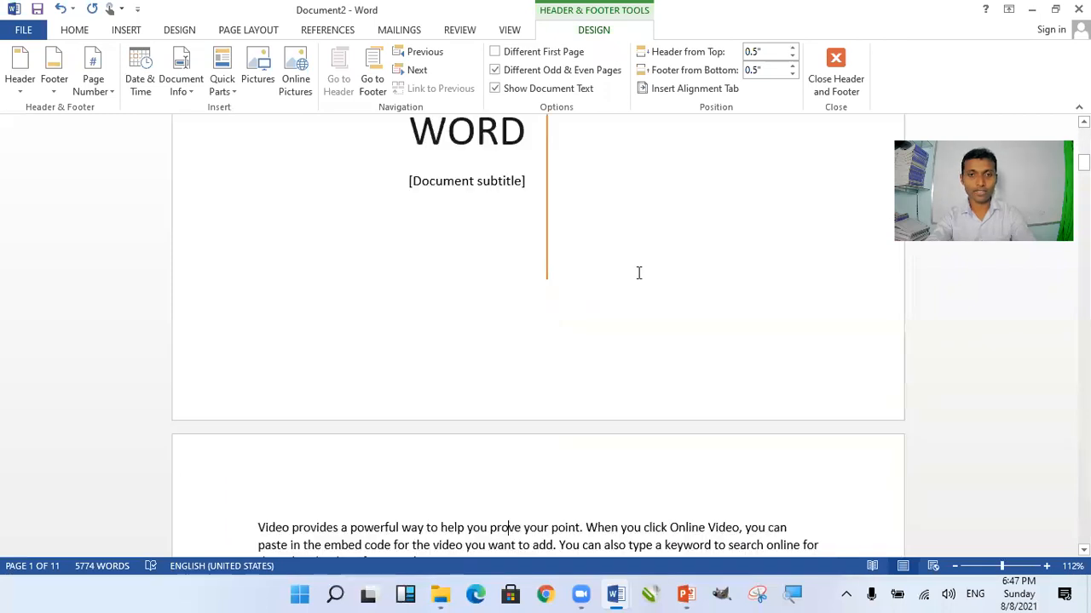
Step: Leave header editing and review how the headers appear on the cover page and the following pages
double_click(638, 272)
scroll(686, 312, down, 5)
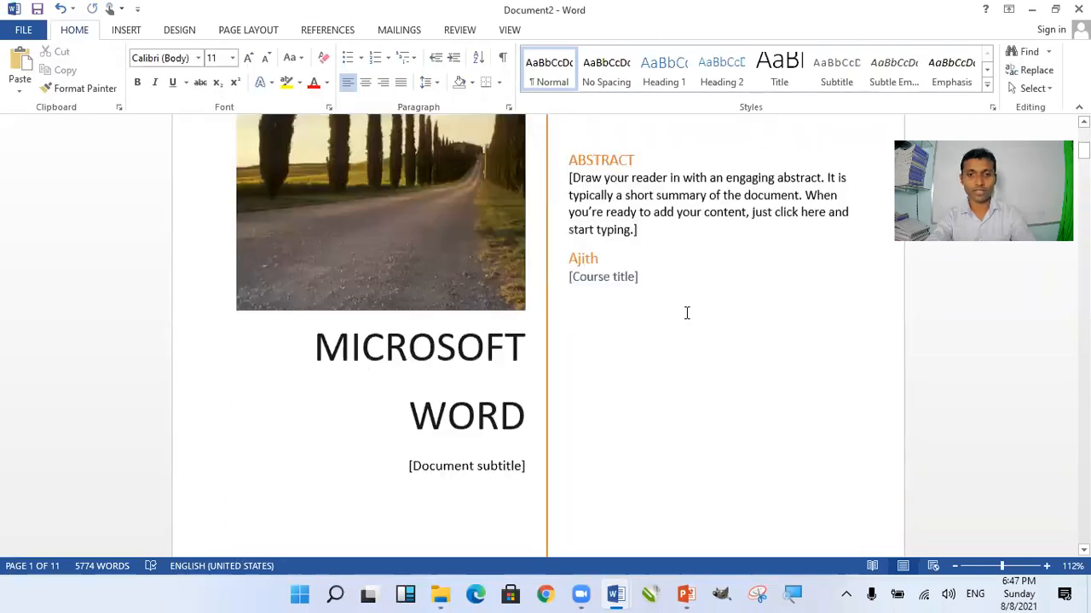
scroll(686, 312, down, 12)
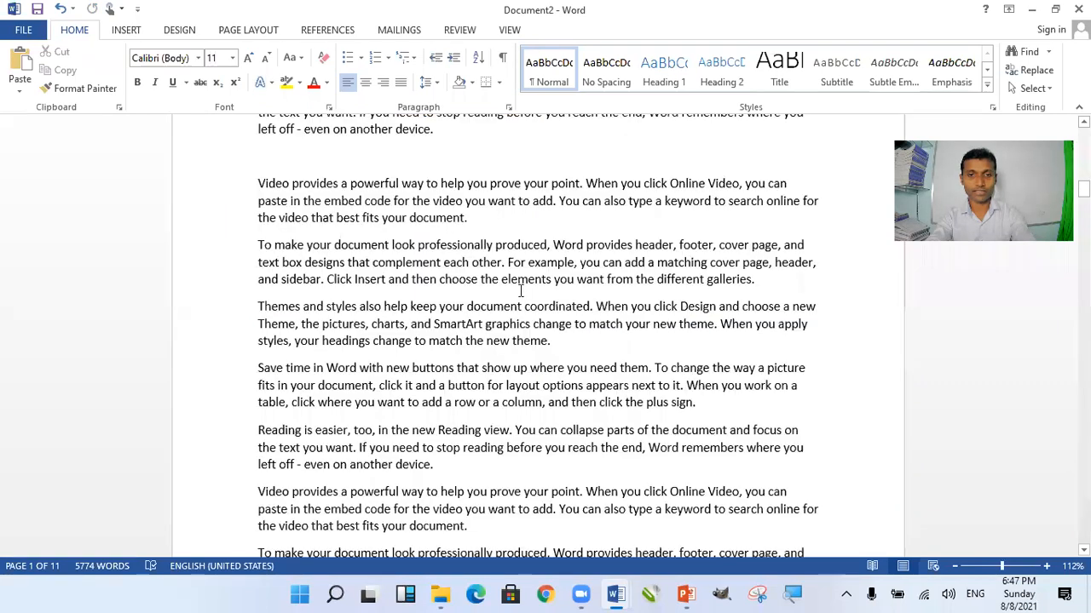
scroll(532, 288, down, 5)
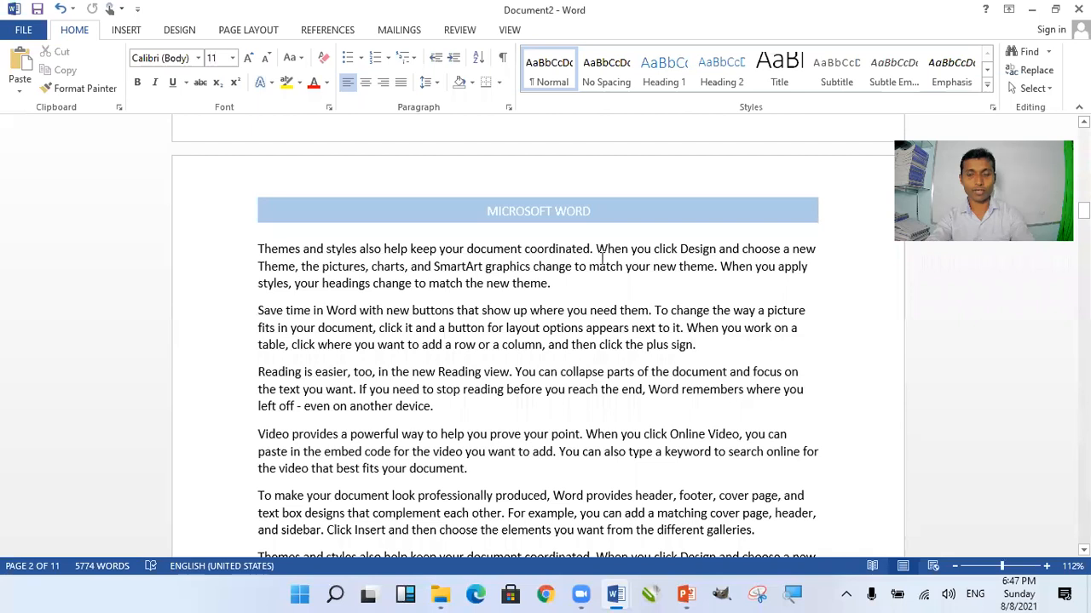
scroll(701, 285, up, 5)
scroll(700, 285, down, 9)
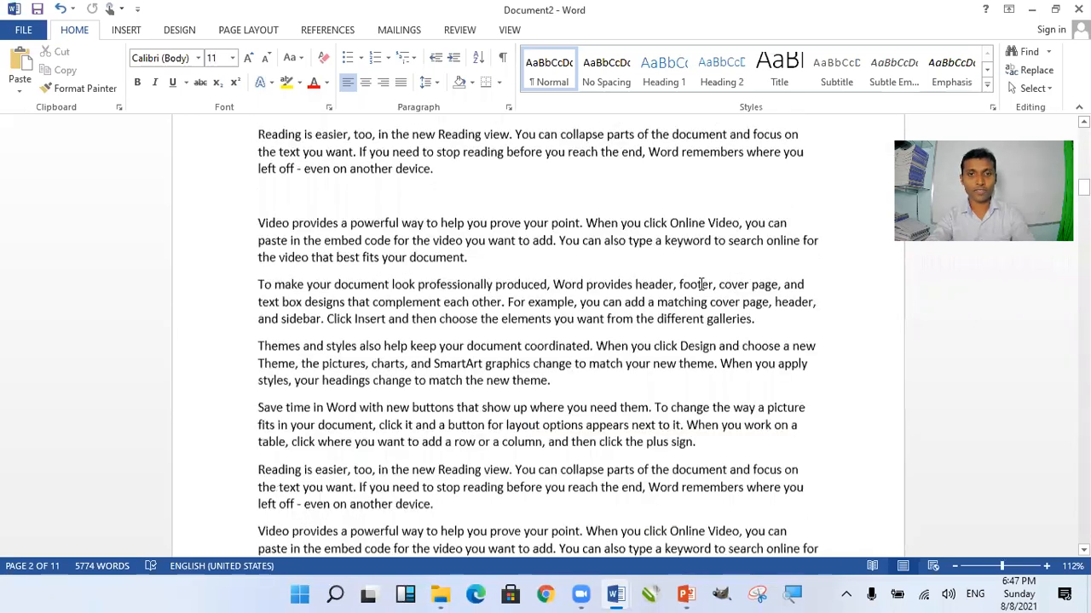
scroll(701, 285, up, 15)
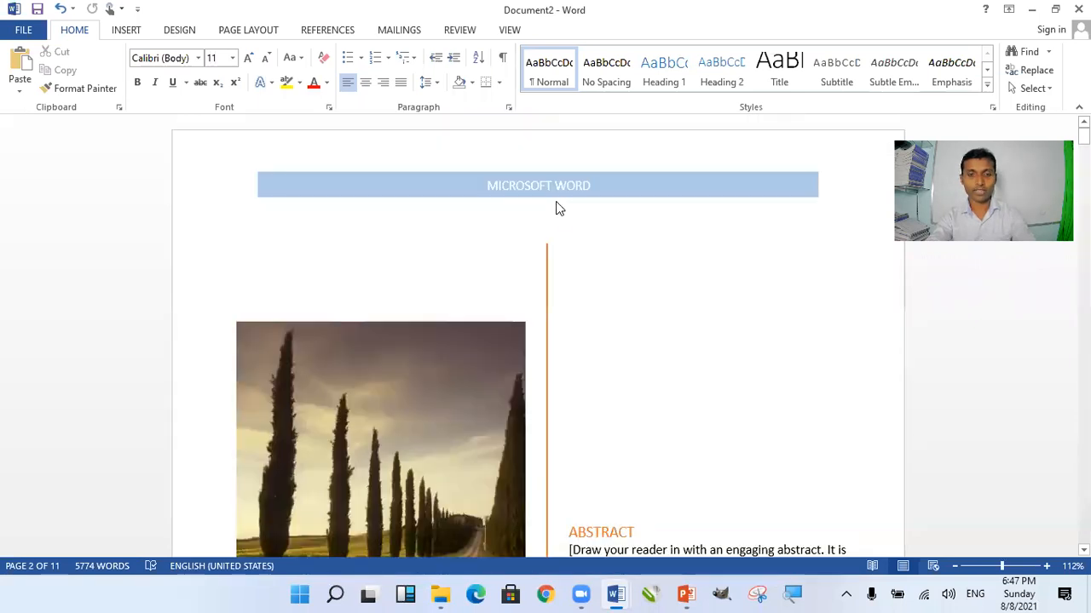
Step: Reopen the cover page header, turn on Different First Page, and return to the body text
double_click(622, 185)
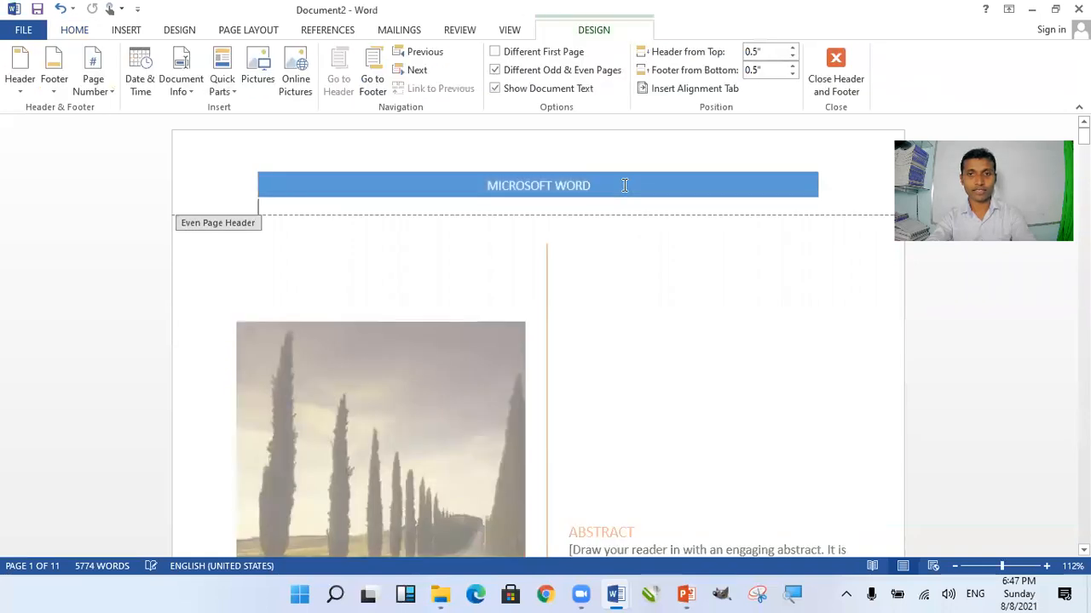
click(496, 52)
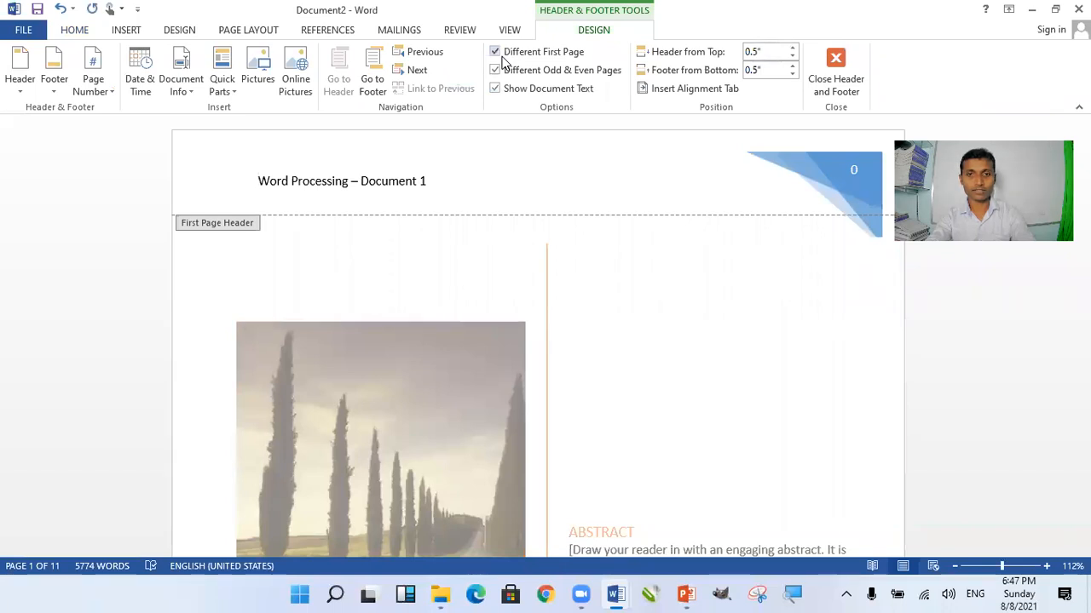
click(496, 53)
click(497, 53)
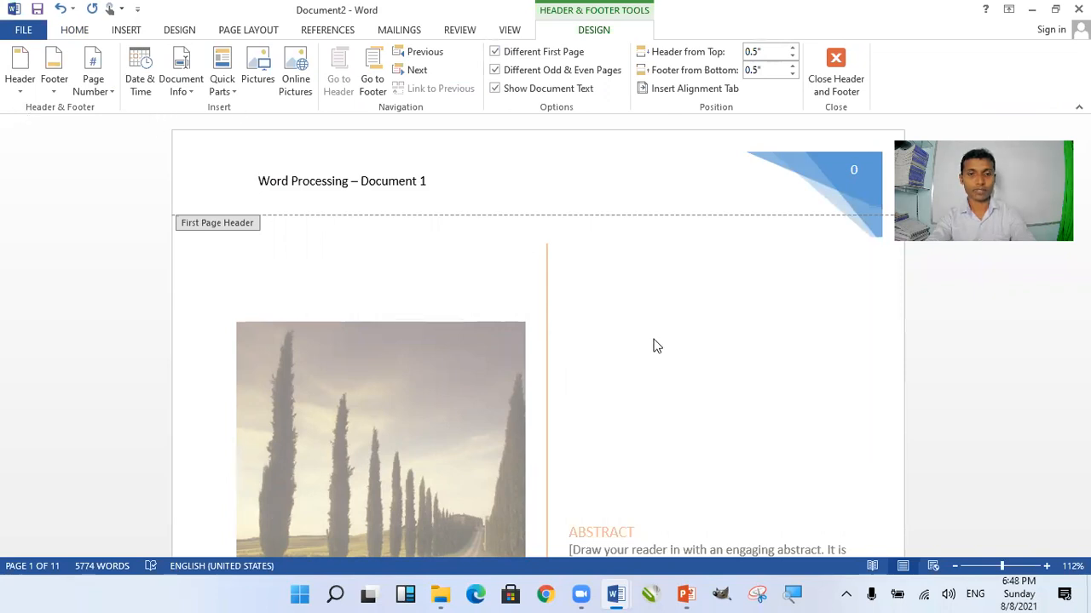
scroll(652, 341, down, 15)
double_click(519, 382)
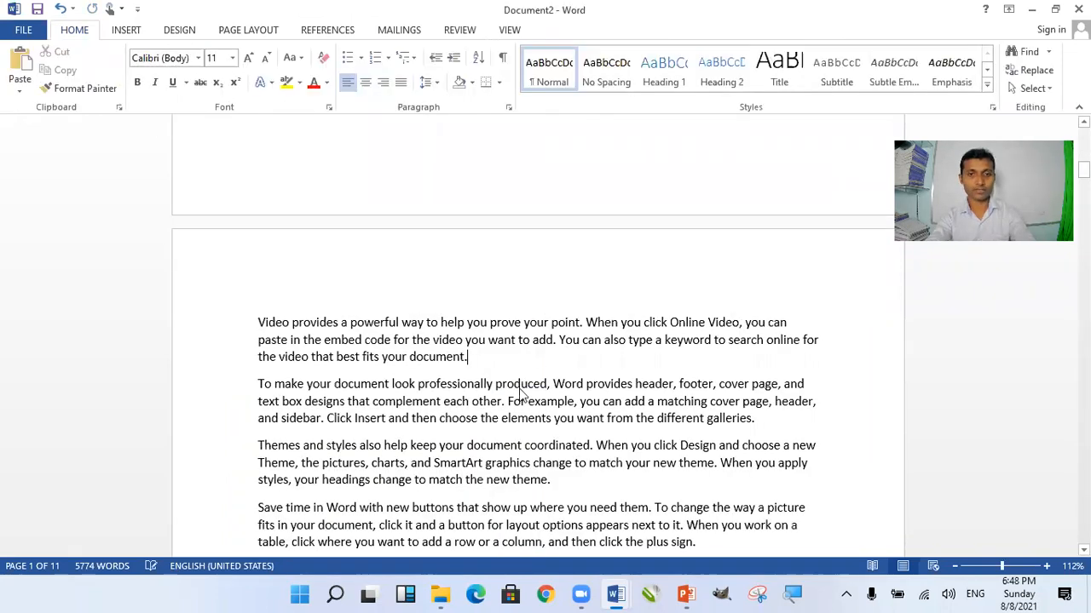
Step: Clear all content from the sample document and close it
key(ctrl+a)
key(Delete)
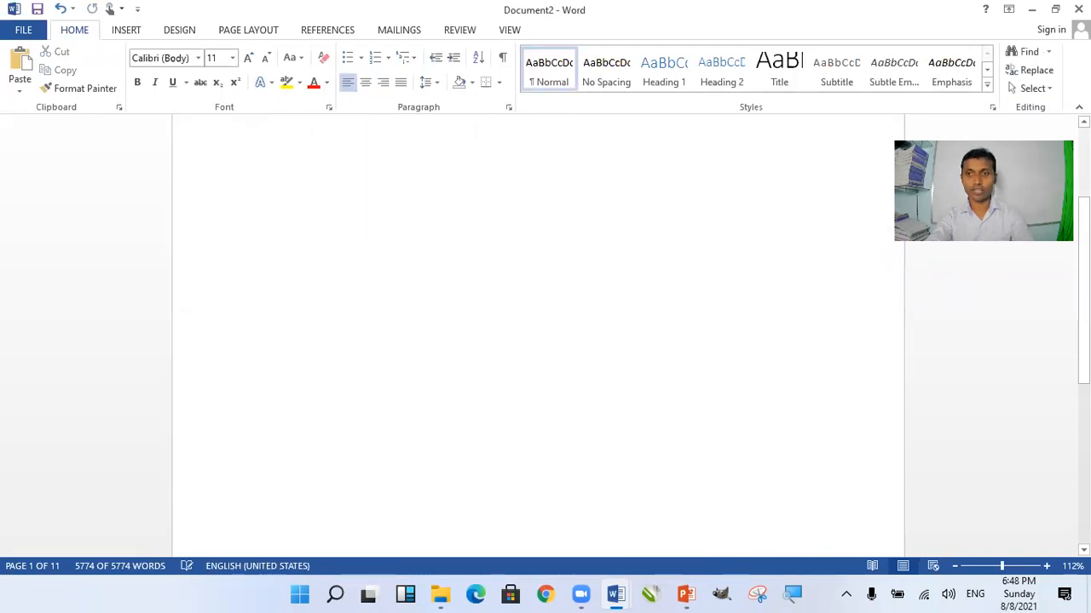
key(alt+F4)
click(549, 332)
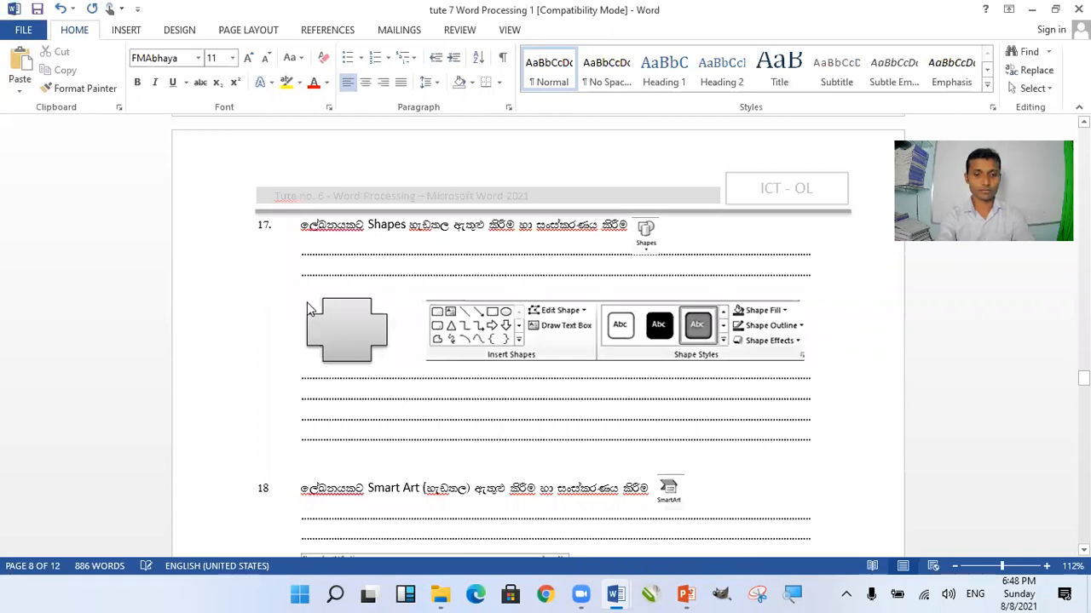
Step: Create a new blank document and paste the multi-page sample content with its cover page into it
scroll(307, 302, down, 20)
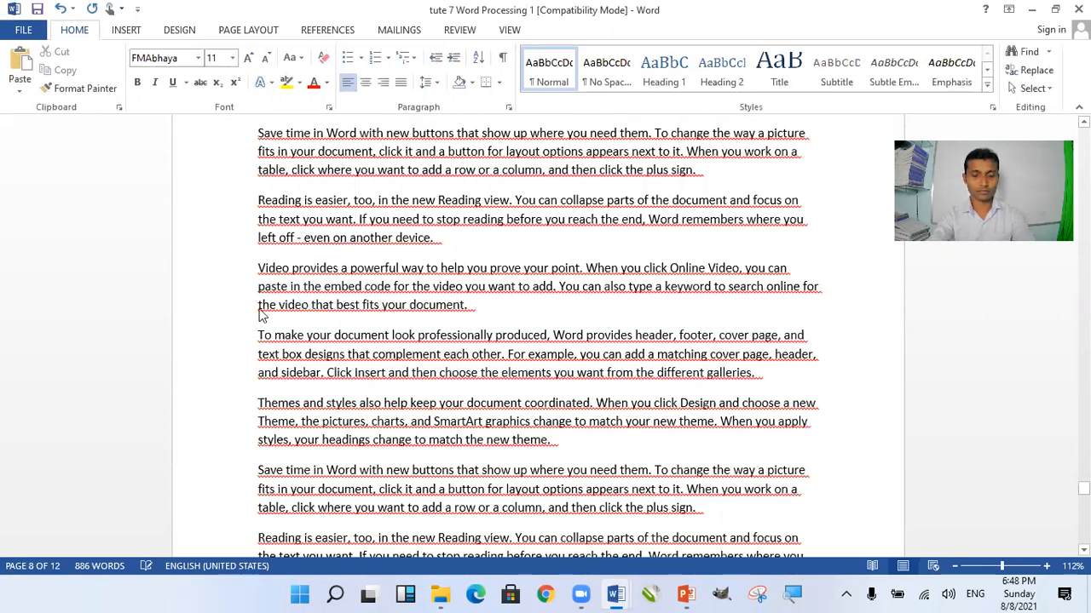
scroll(258, 313, up, 20)
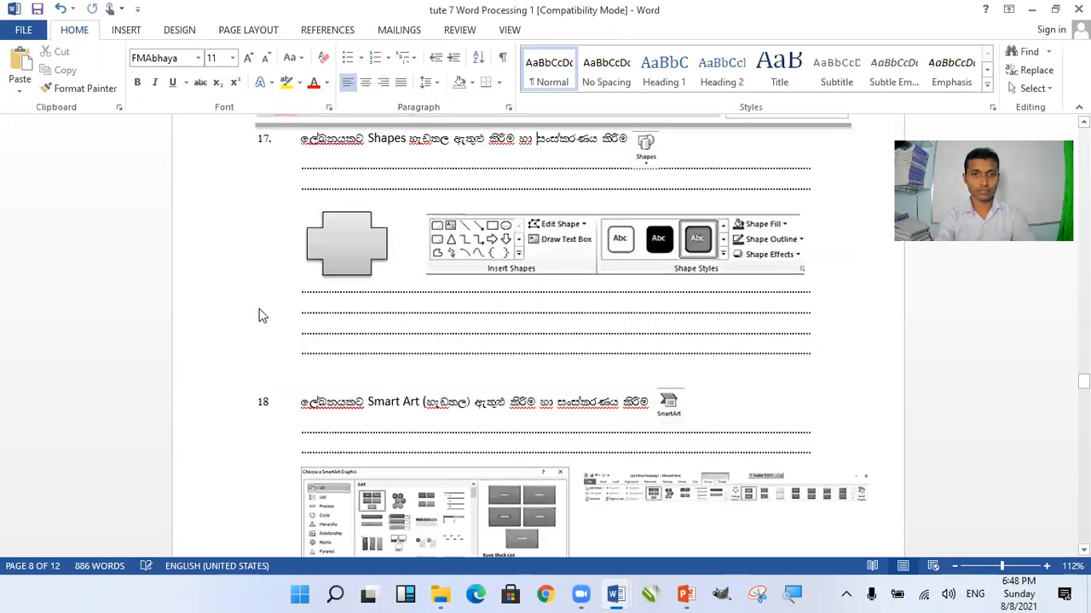
key(ctrl+n)
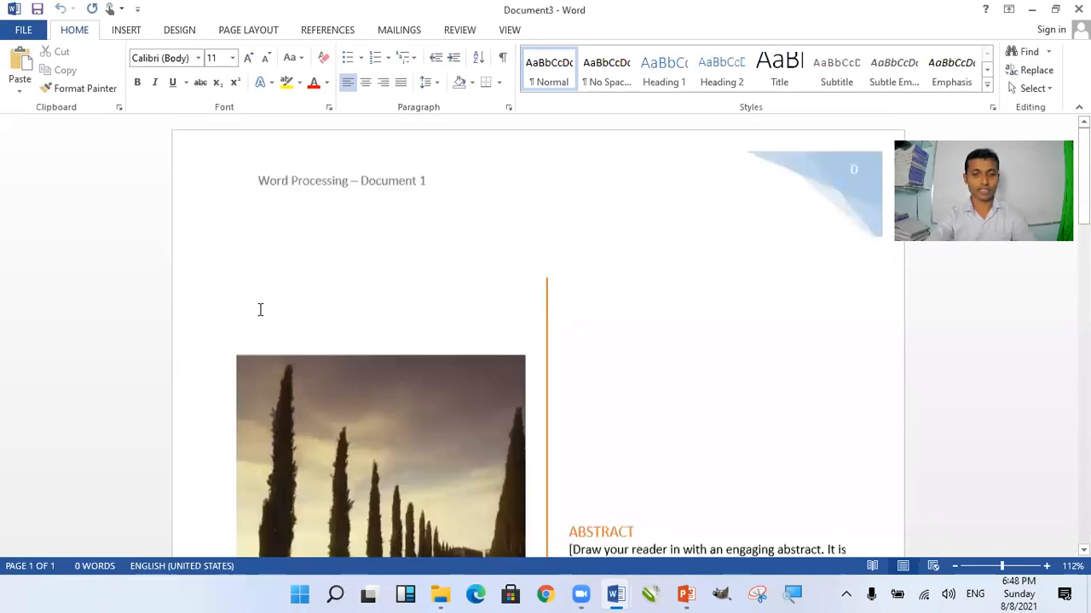
key(ctrl+v)
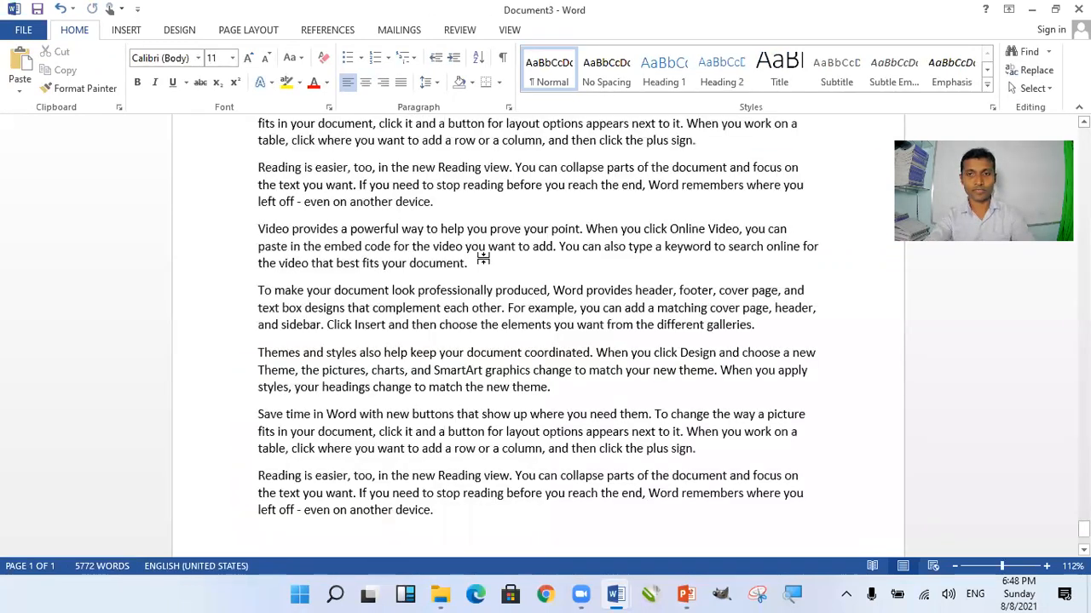
scroll(492, 256, down, 4)
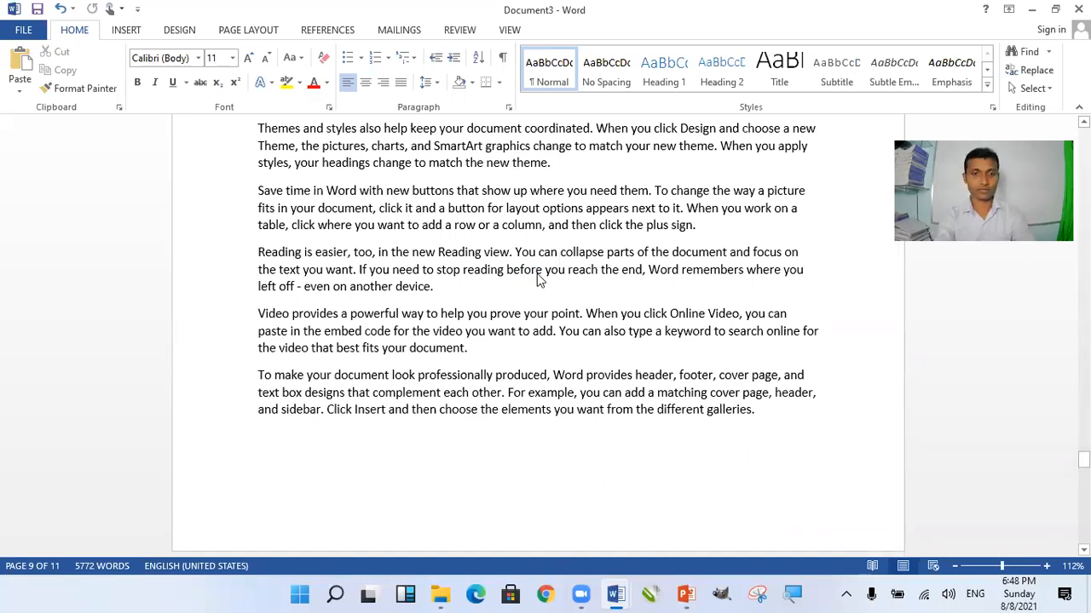
Step: Create another blank document and fill it with sample paragraphs using =rand()
key(ctrl+n)
text(=ran)
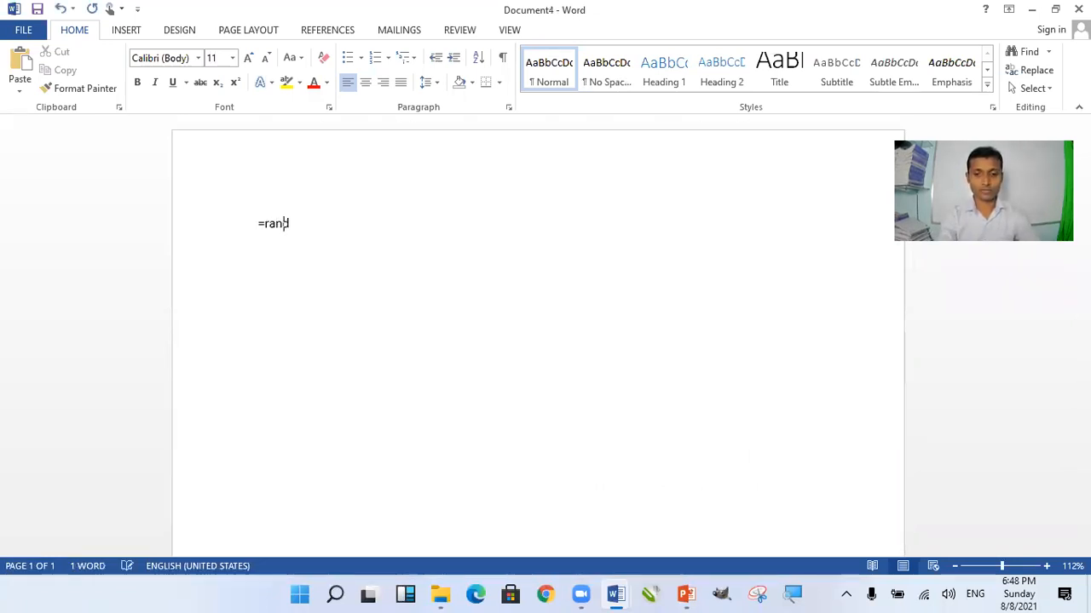
text(d())
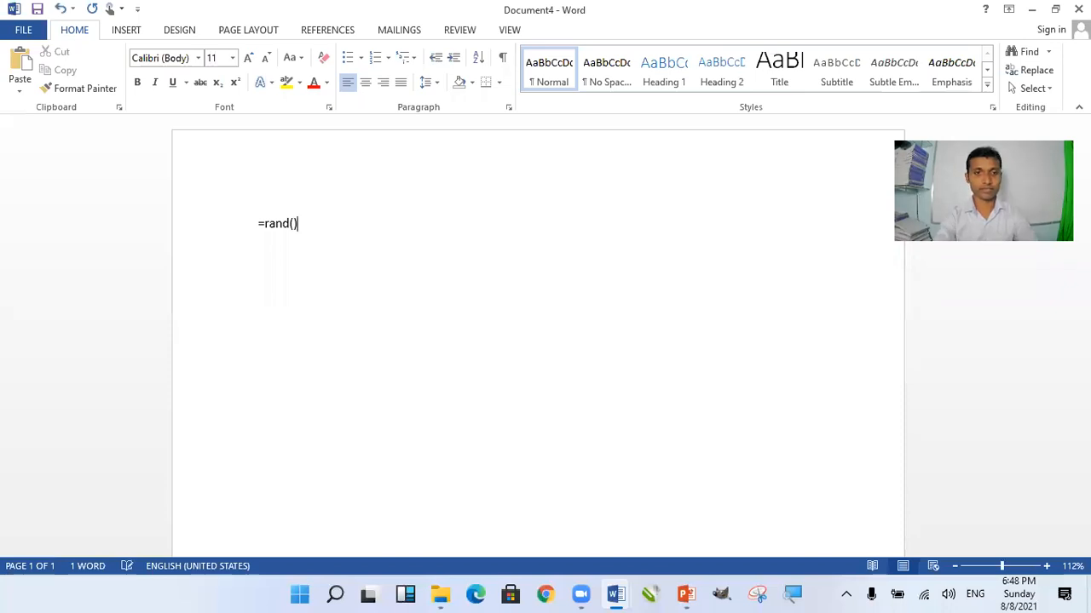
key(Return)
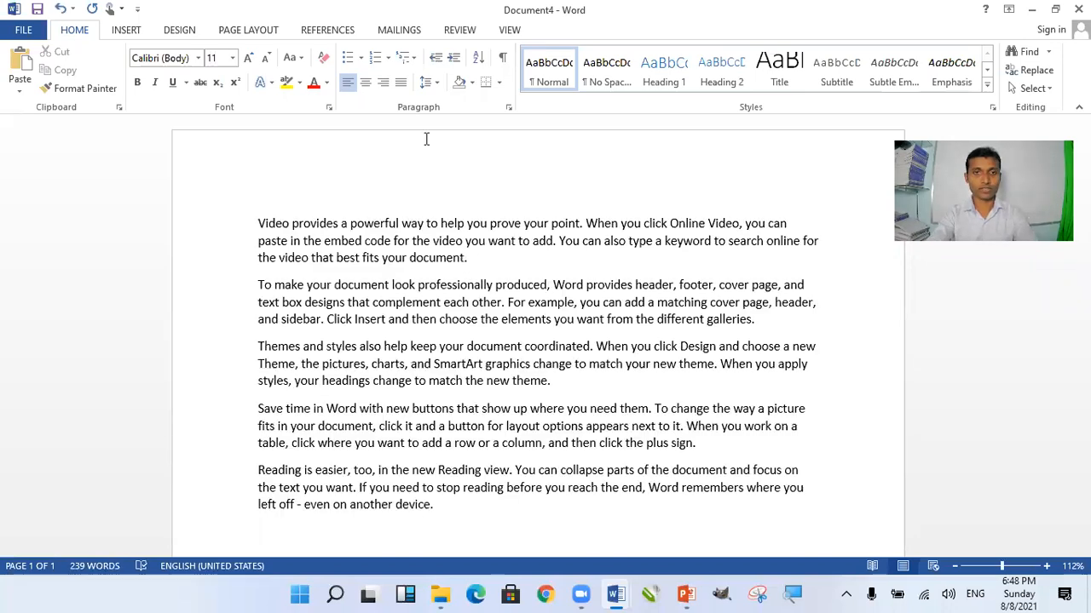
Step: Browse the built-in headers, insert the orange banded one with document title and date, and return to the body text
click(126, 32)
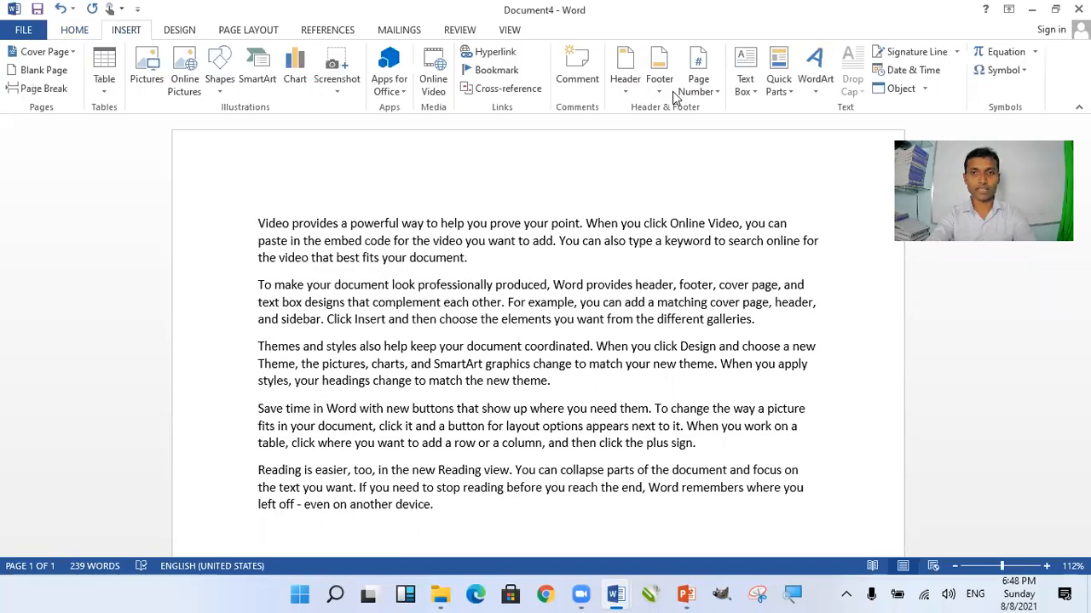
click(622, 87)
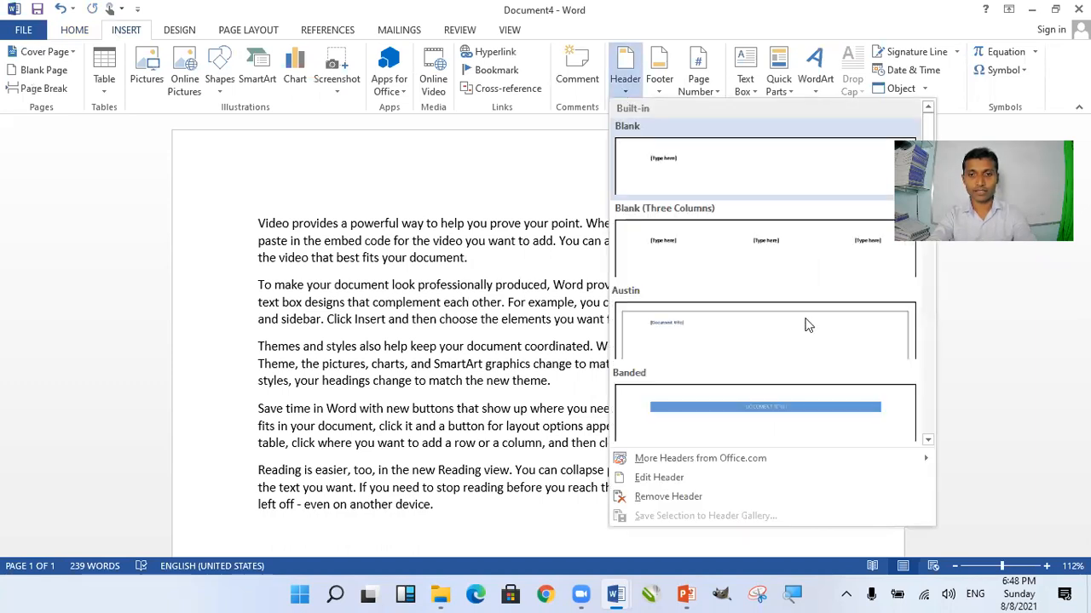
scroll(807, 325, down, 5)
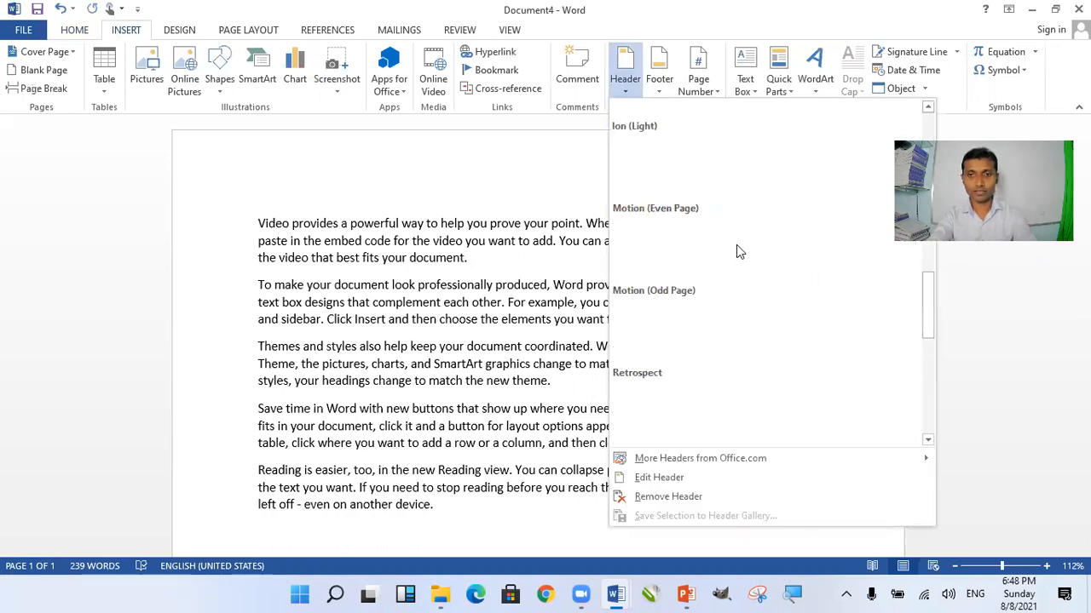
scroll(748, 307, up, 4)
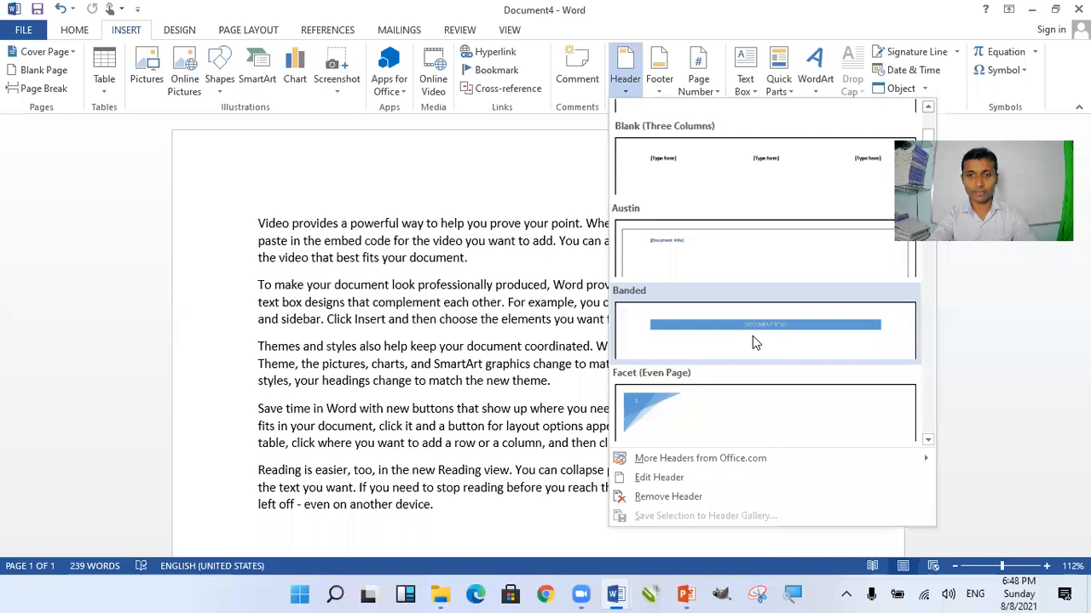
scroll(847, 332, down, 8)
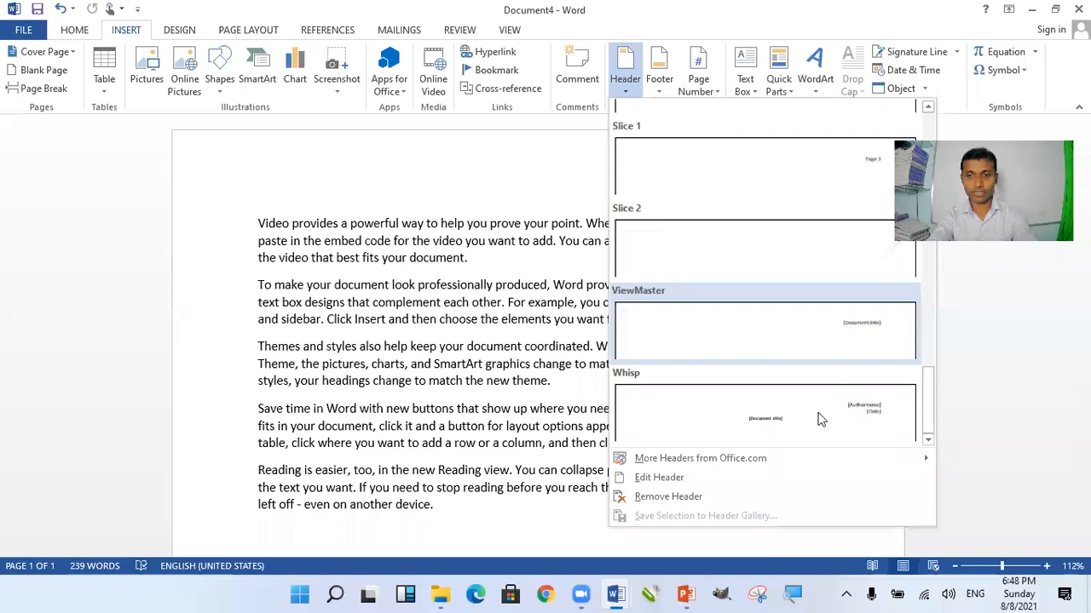
scroll(821, 419, up, 3)
click(624, 356)
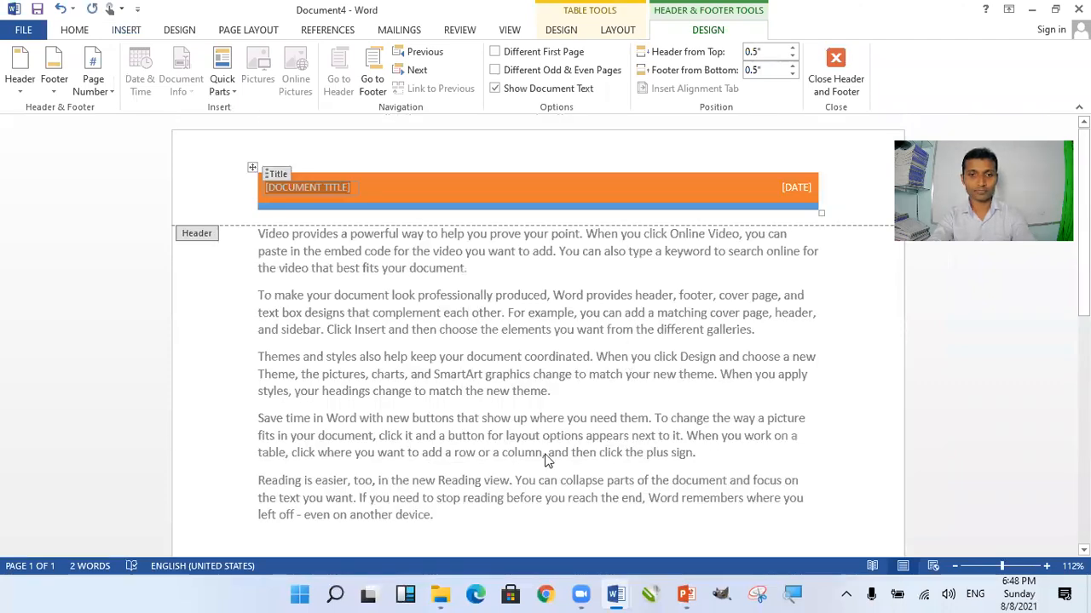
scroll(548, 461, down, 3)
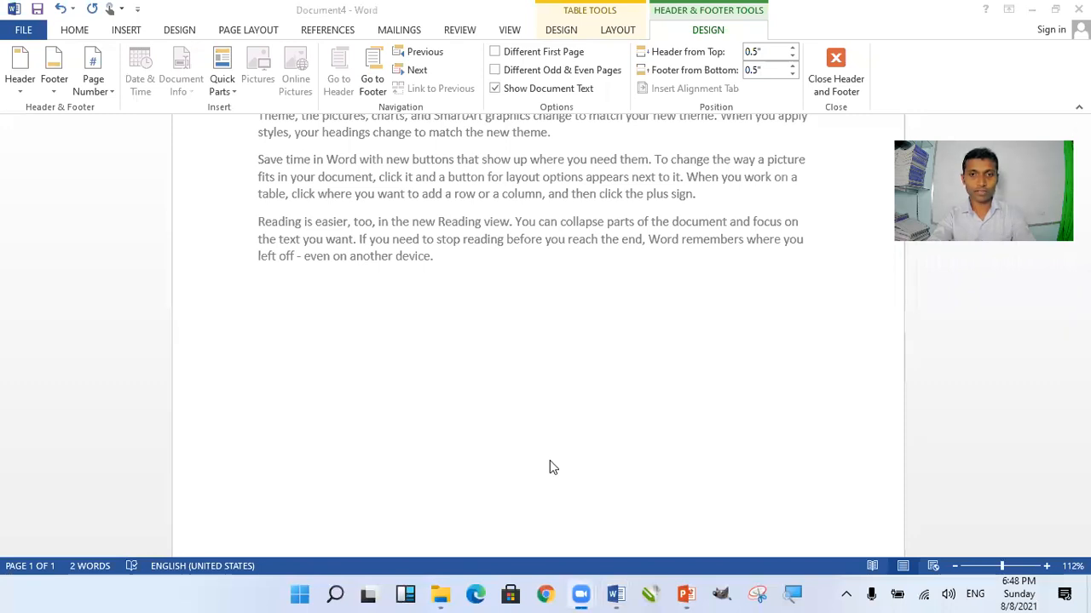
scroll(471, 321, up, 3)
click(473, 326)
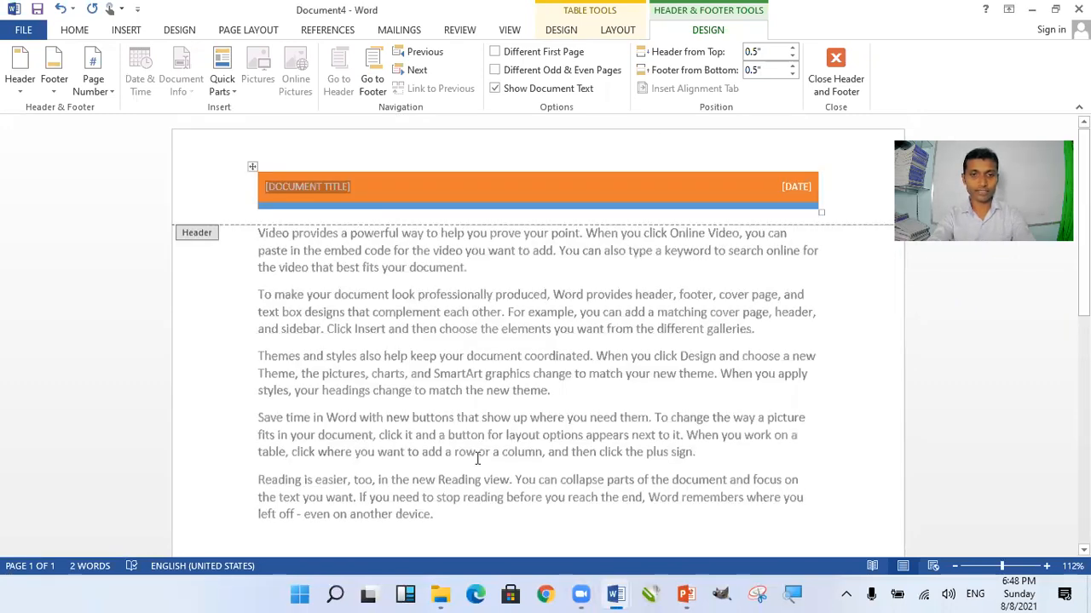
double_click(457, 410)
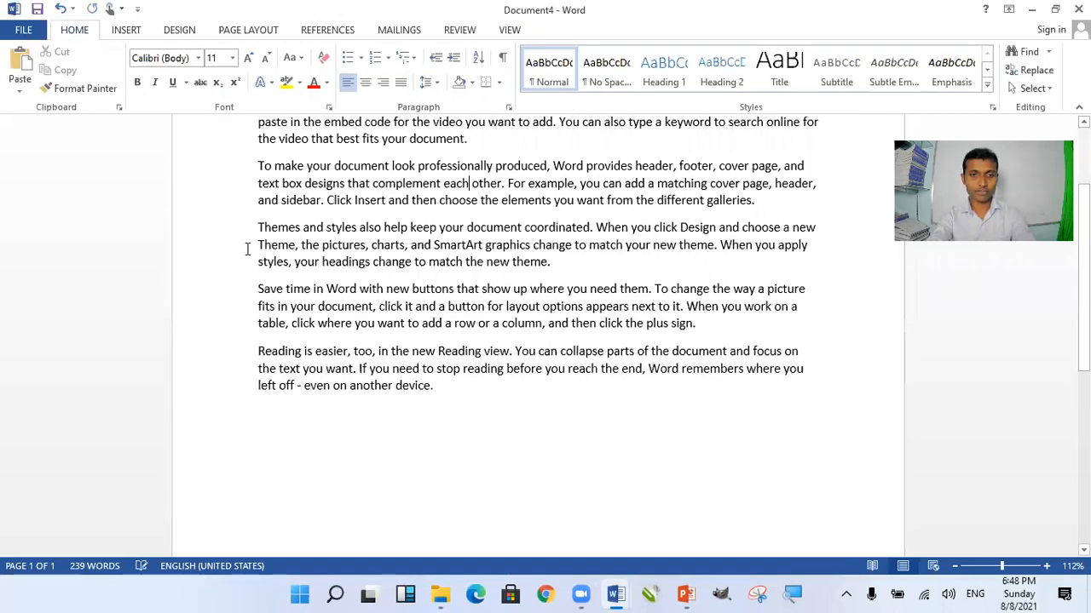
Step: Copy all the body text and paste it repeatedly at the document's end to extend it over several pages
key(ctrl+a)
key(ctrl+c)
scroll(309, 308, up, 2)
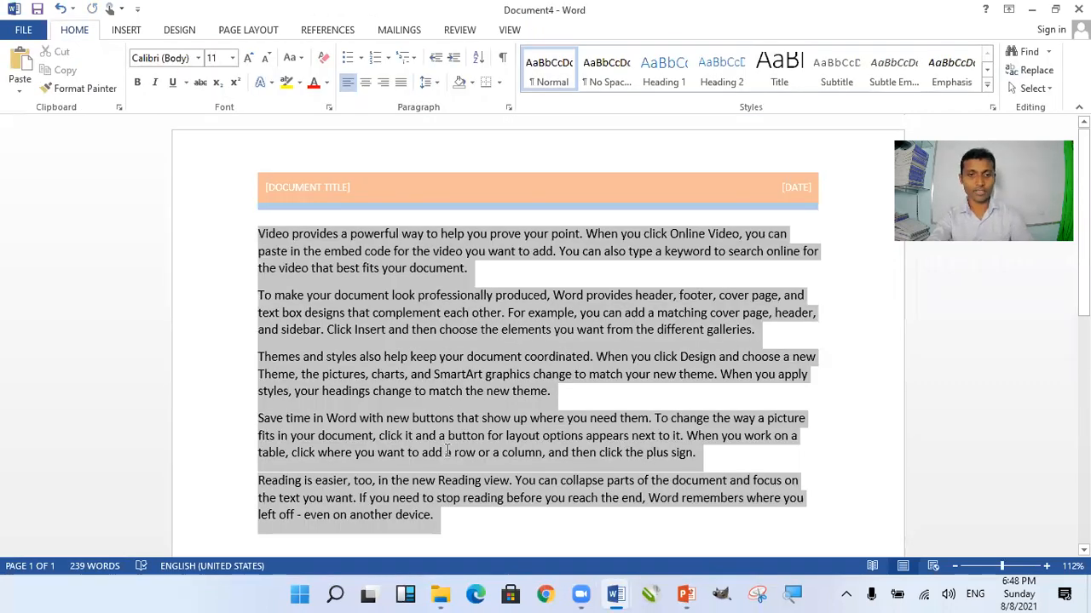
key(ctrl+End)
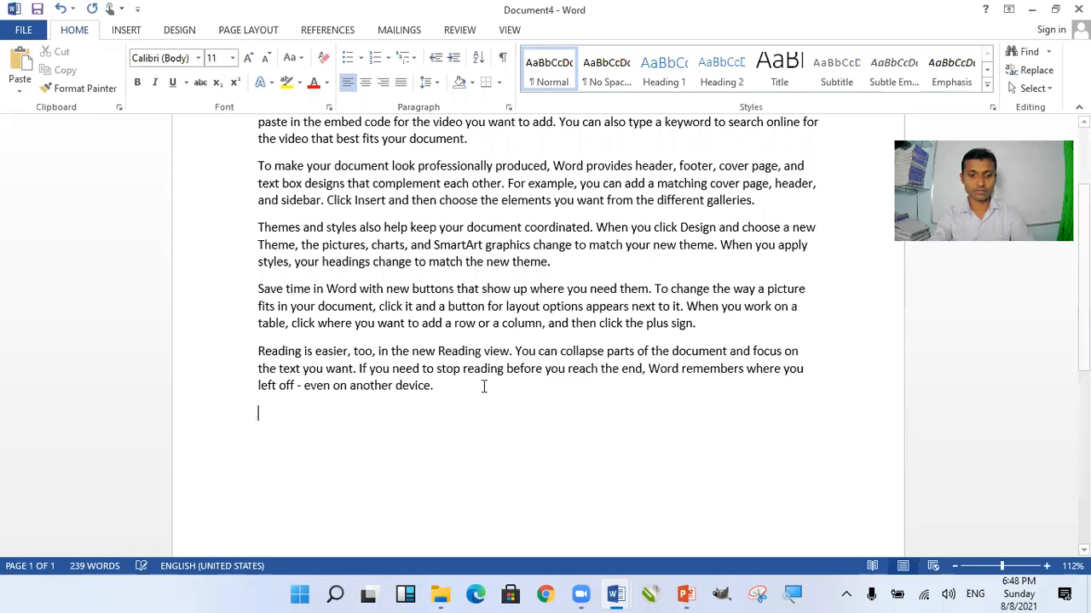
key(ctrl+v)
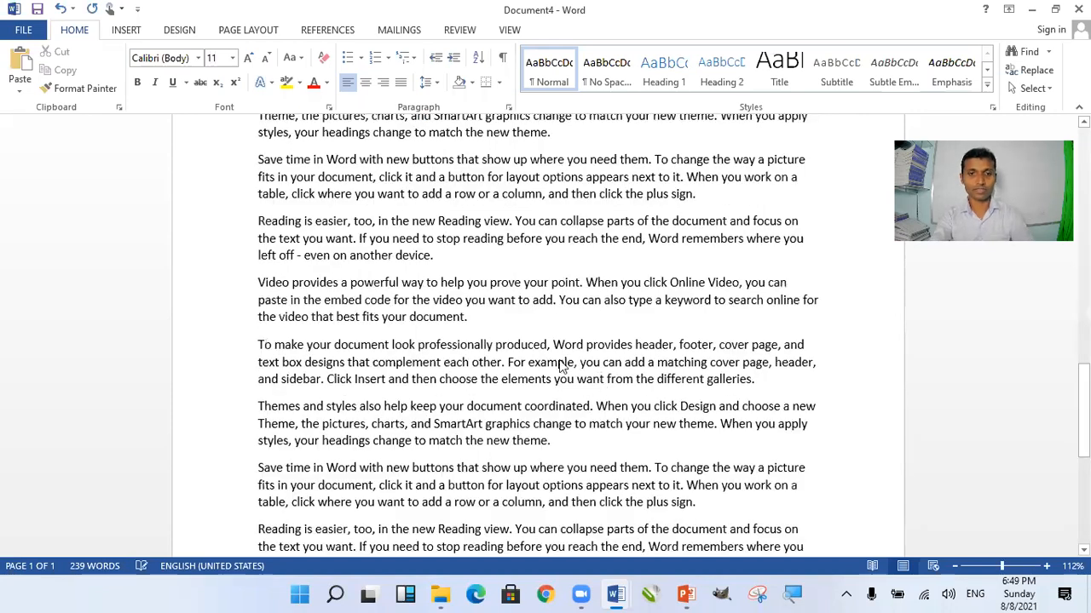
key(ctrl+v)
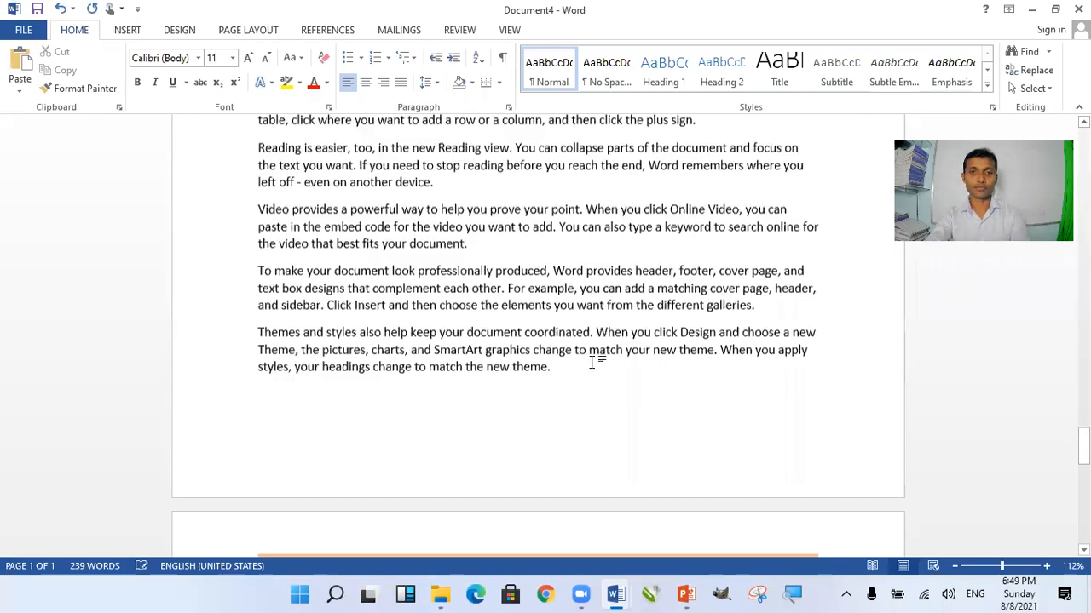
click(801, 360)
scroll(798, 360, down, 5)
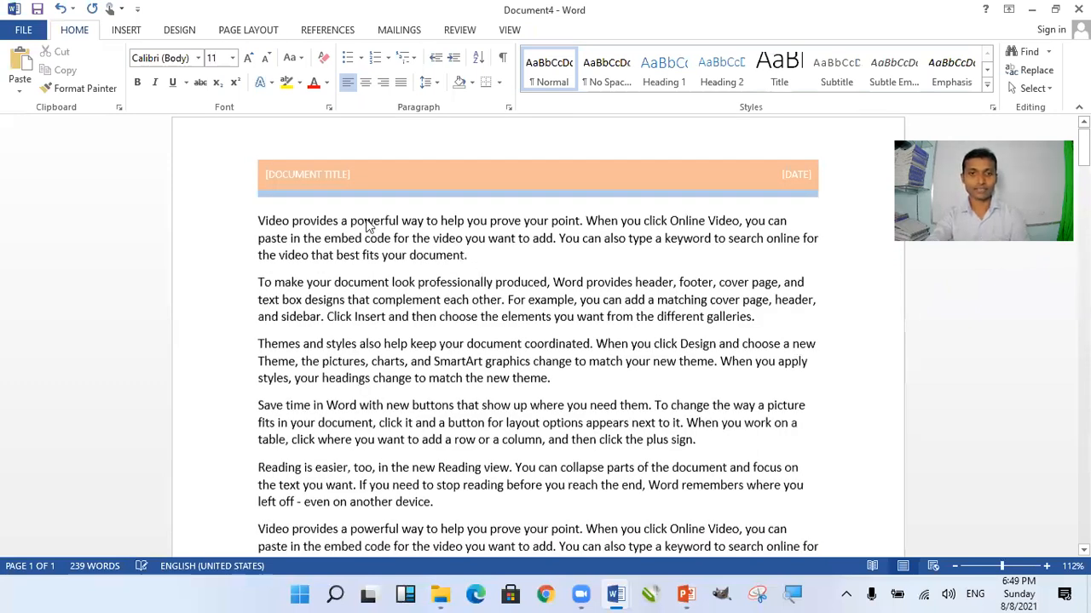
Step: Open the orange header for editing and set its title to Microsoft word and its date to 08/08/2021
double_click(376, 271)
double_click(438, 189)
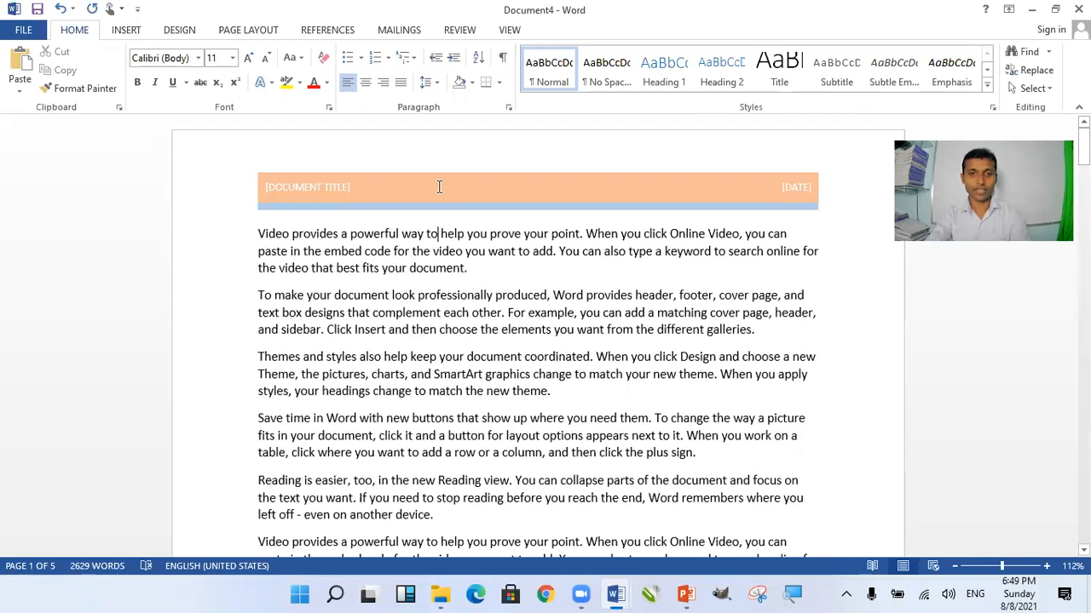
scroll(483, 294, down, 5)
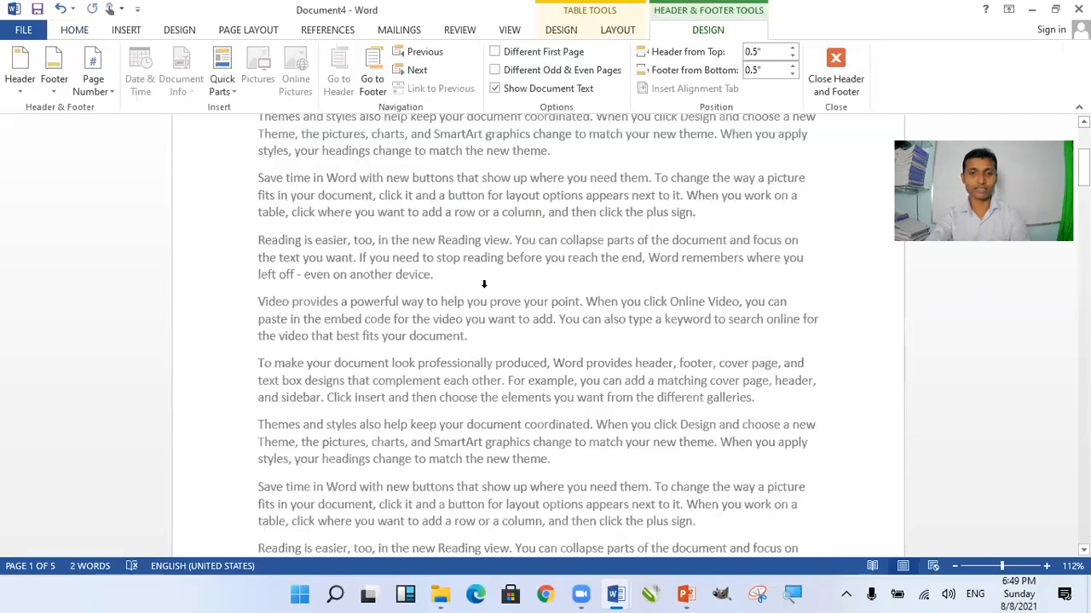
scroll(365, 358, down, 4)
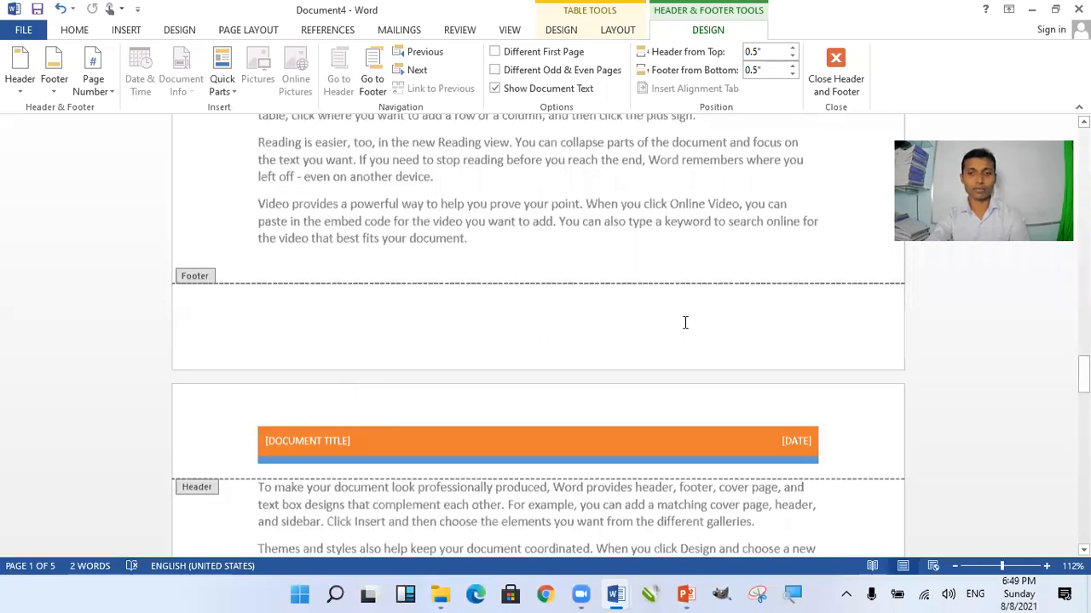
scroll(503, 255, down, 10)
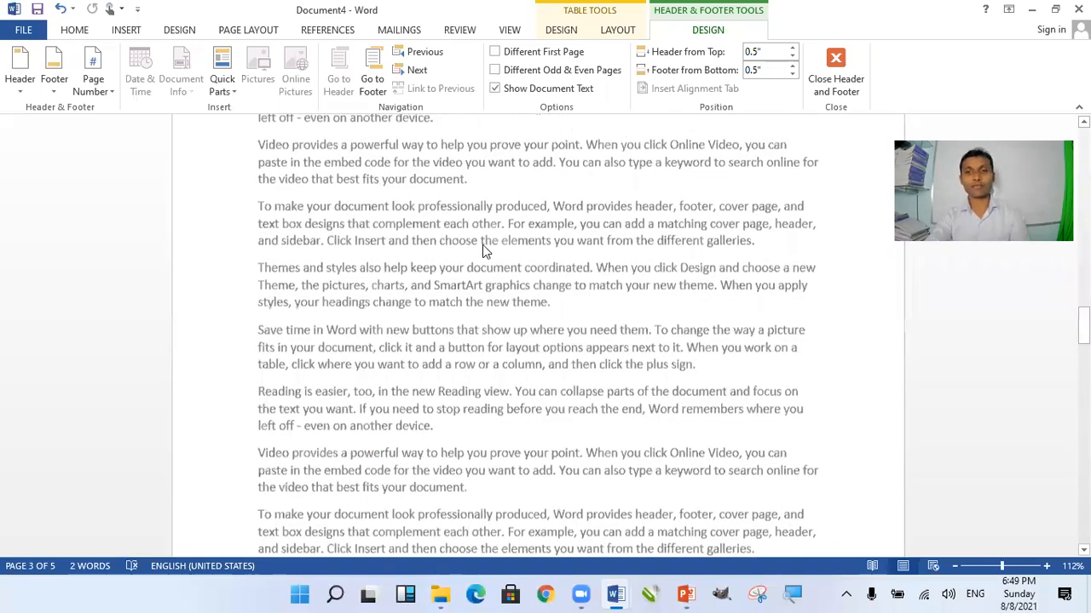
scroll(482, 247, down, 1)
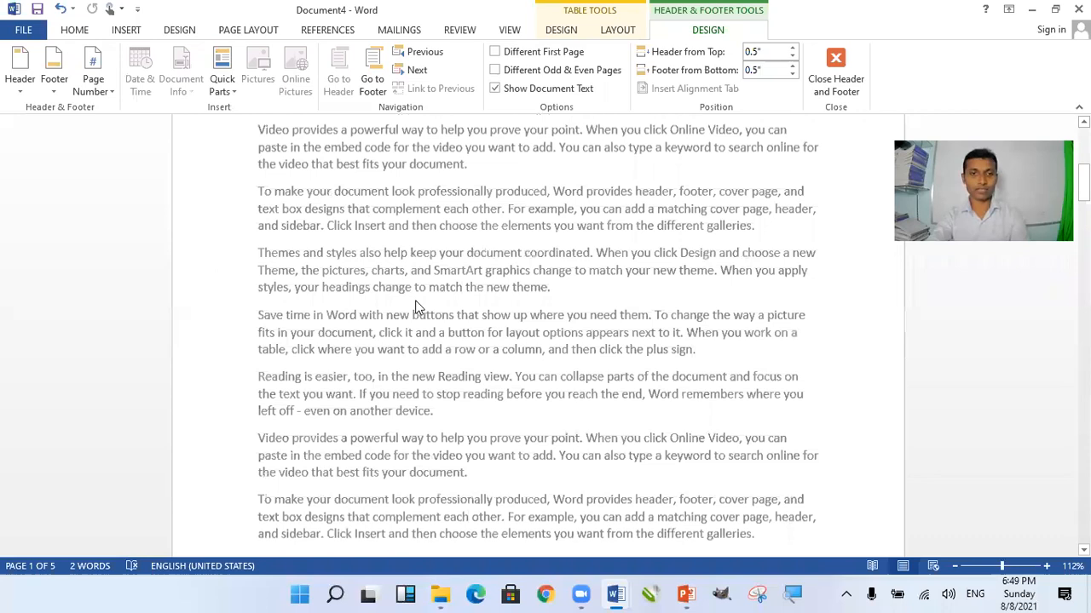
scroll(334, 208, up, 2)
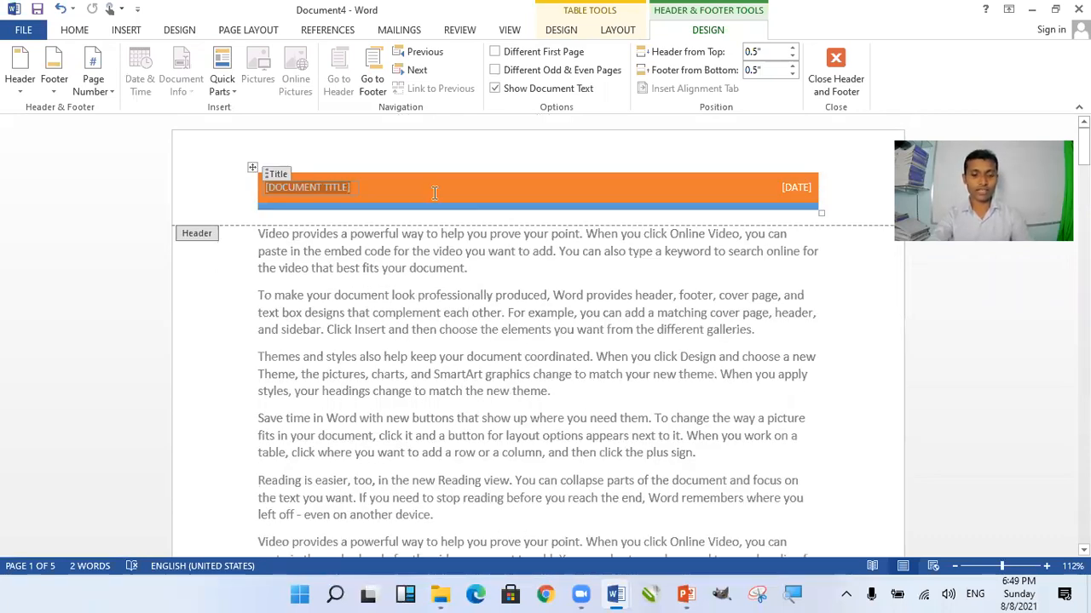
text(M)
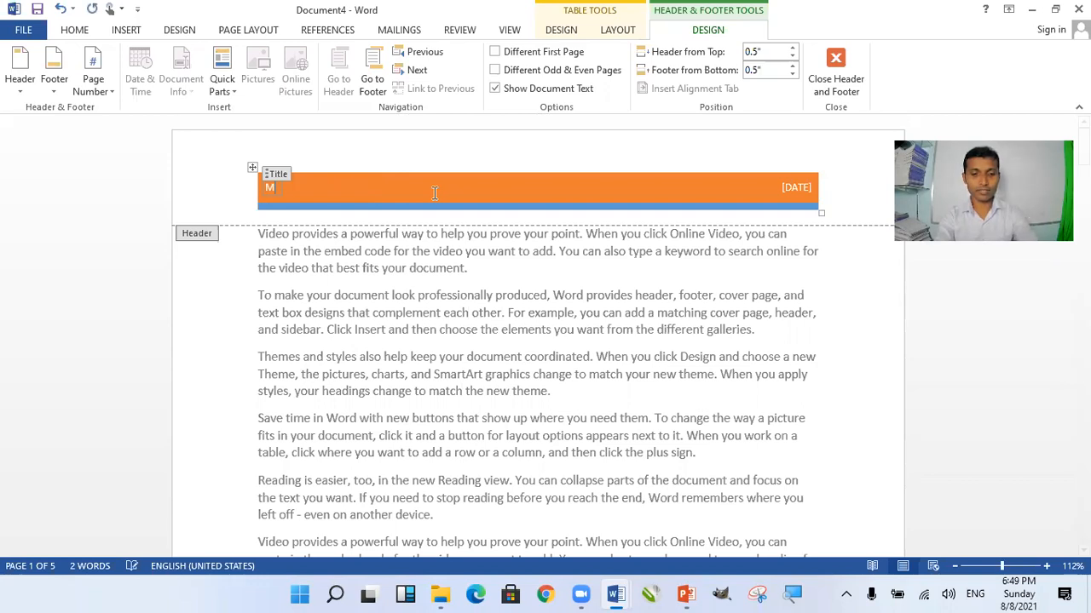
text(ICROSOFT WORD)
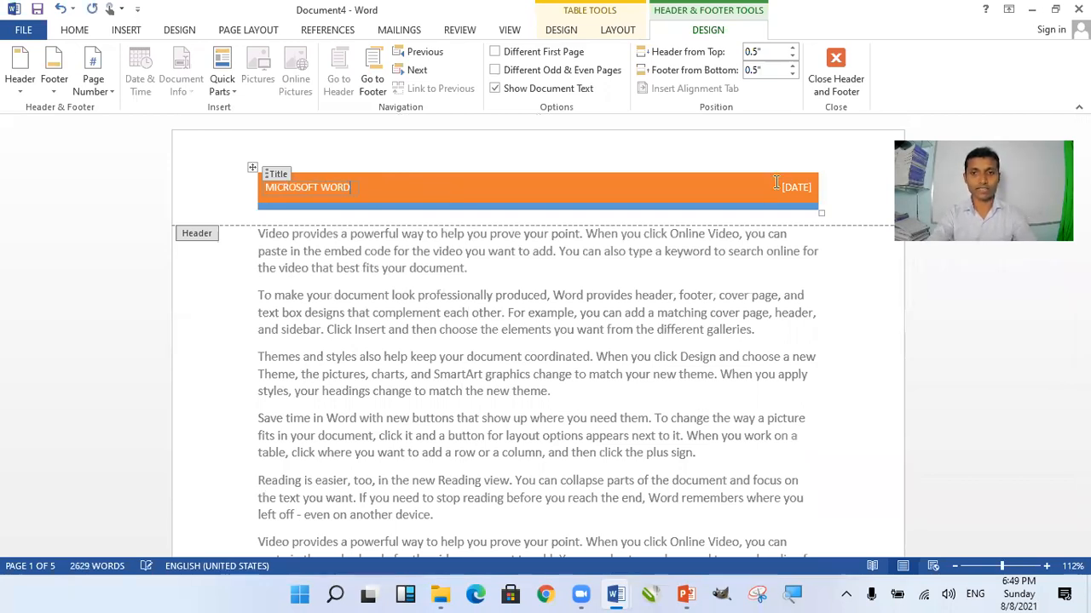
click(828, 184)
key(Escape)
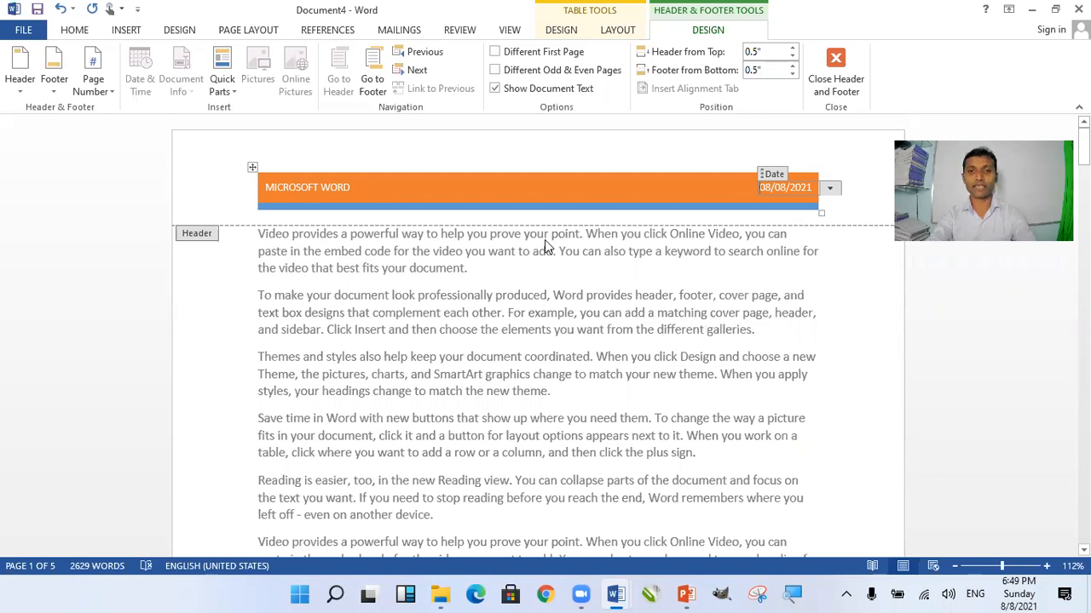
Step: Check the header's title and date on the following pages
scroll(559, 272, down, 4)
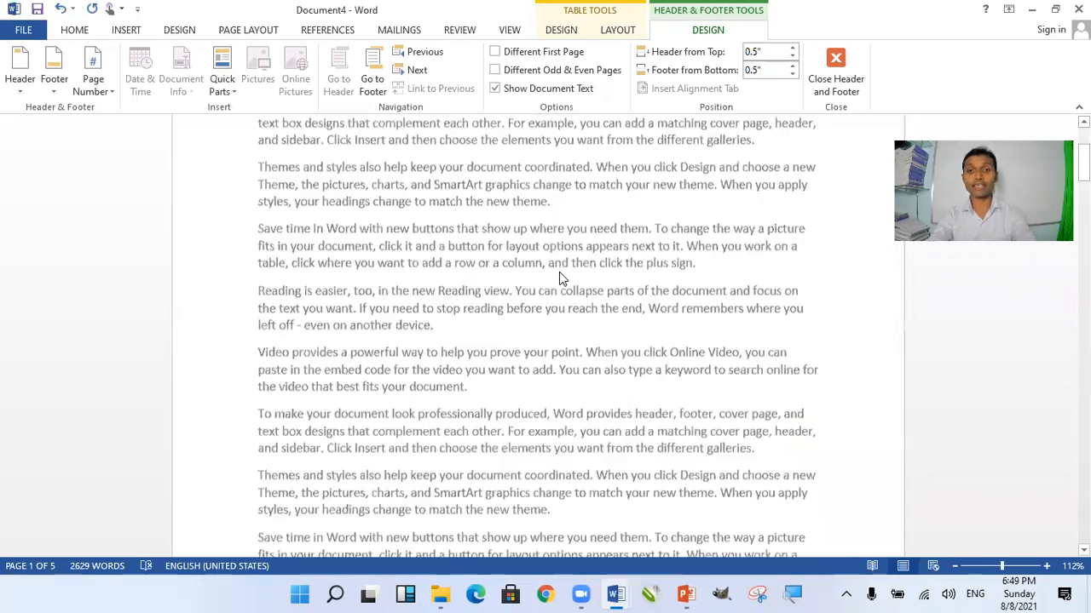
scroll(565, 317, up, 3)
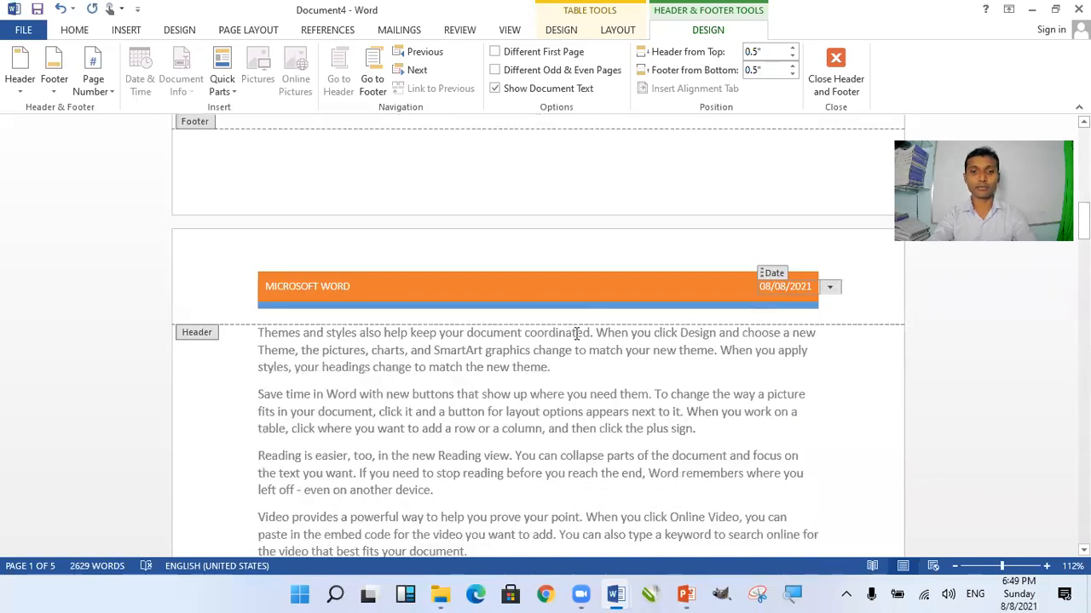
scroll(576, 333, up, 3)
scroll(629, 443, down, 1)
scroll(628, 425, up, 5)
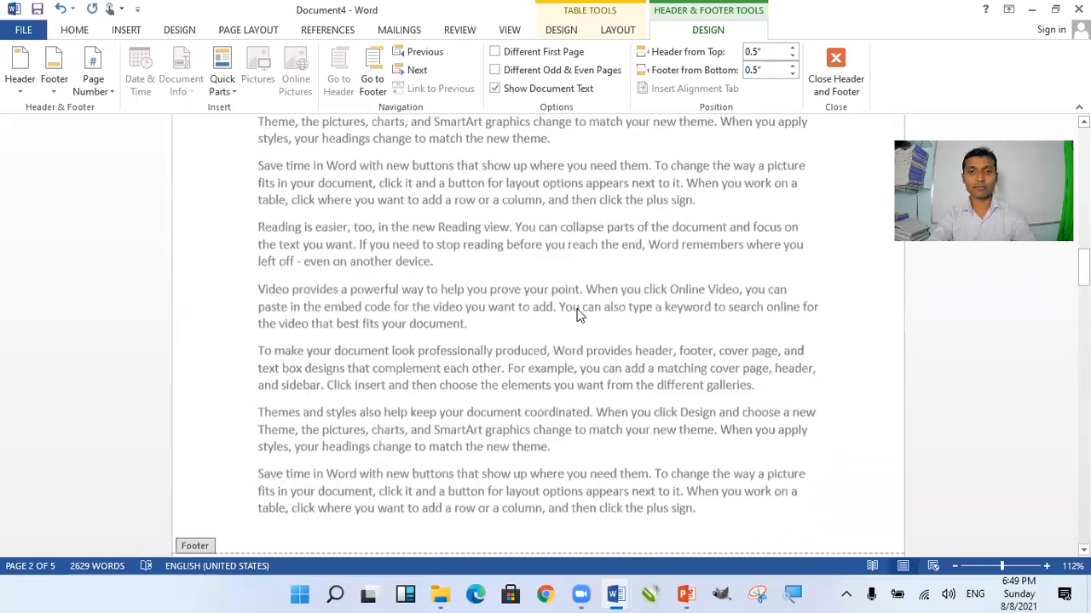
Step: Try the Different Odd & Even Pages option, compare the headers across pages, switch it off and leave header editing
scroll(577, 308, up, 20)
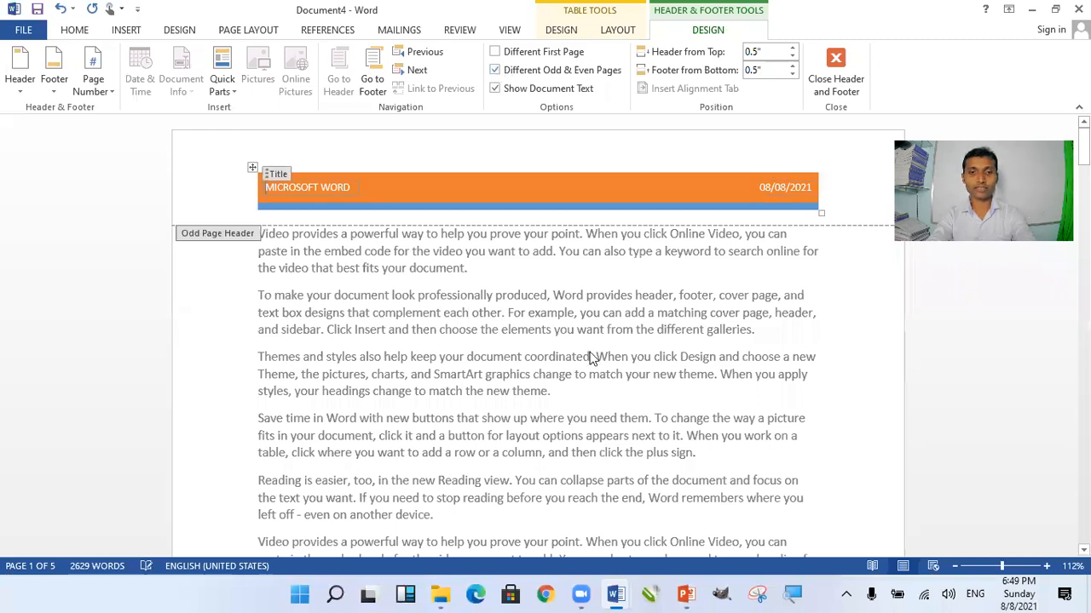
scroll(592, 358, down, 3)
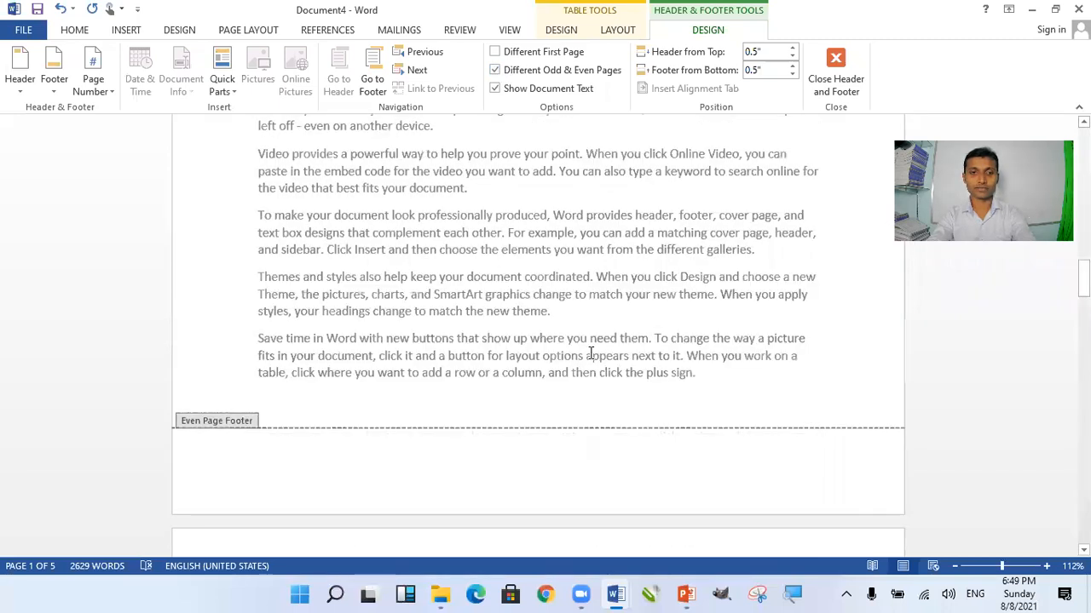
scroll(590, 353, down, 3)
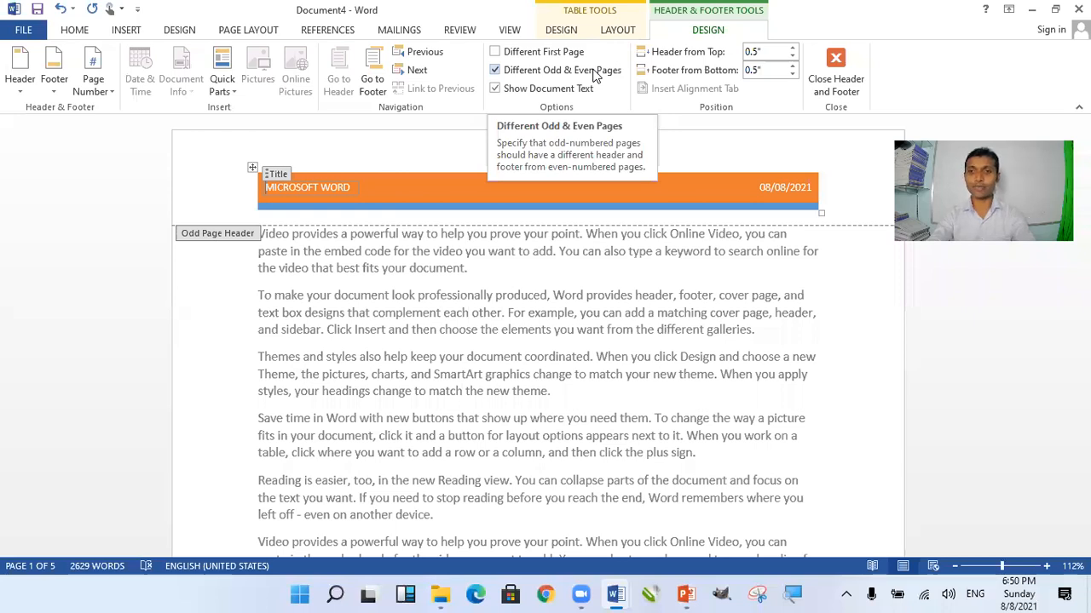
click(495, 74)
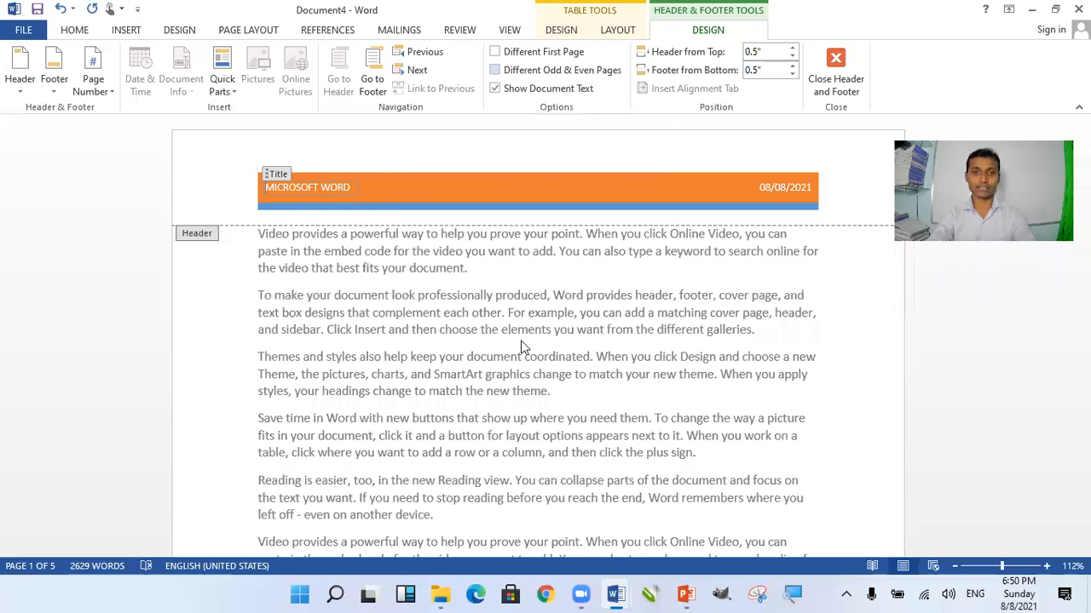
scroll(520, 345, down, 10)
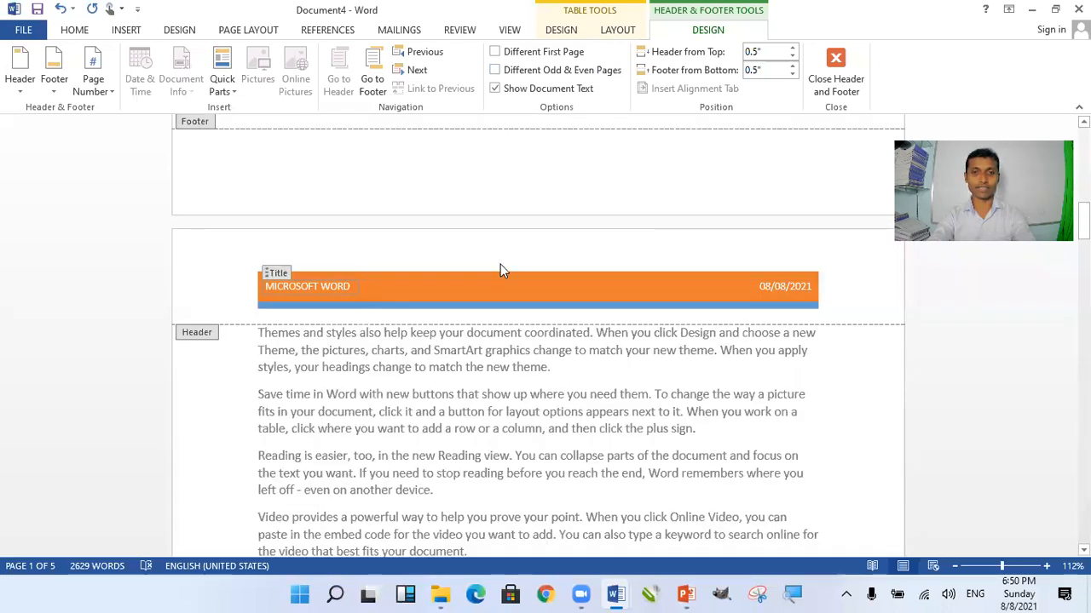
scroll(500, 271, down, 2)
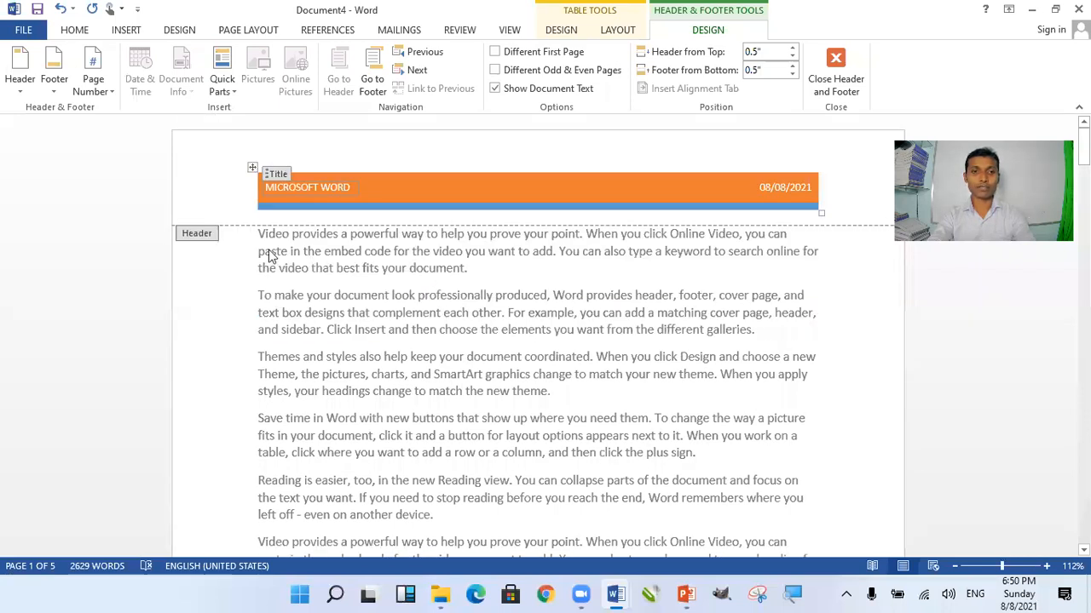
key(Escape)
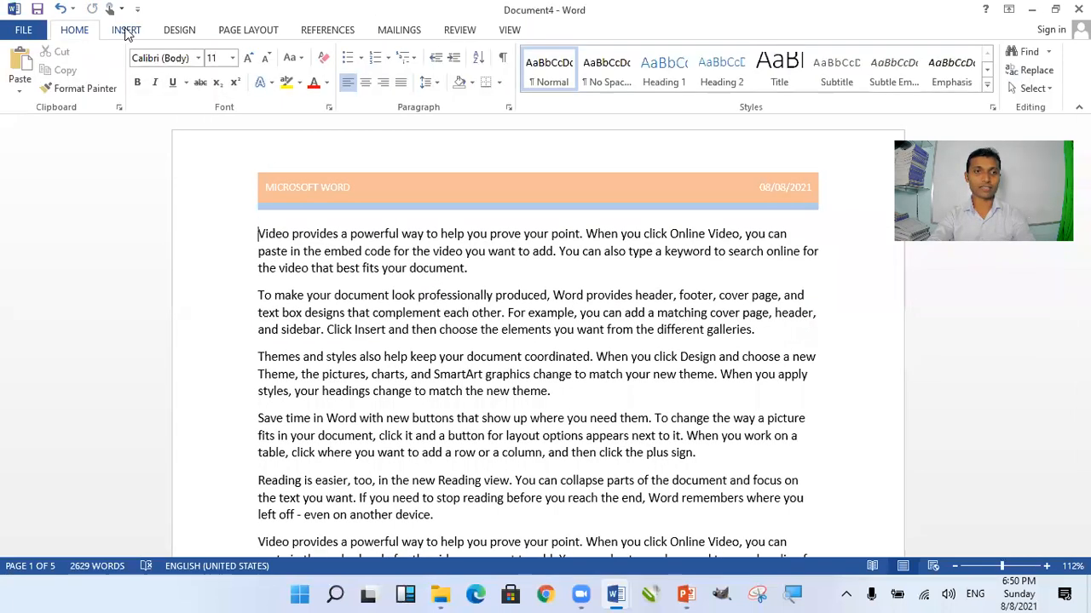
Step: Insert the built-in Austin cover page and view the whole page
click(127, 30)
click(63, 53)
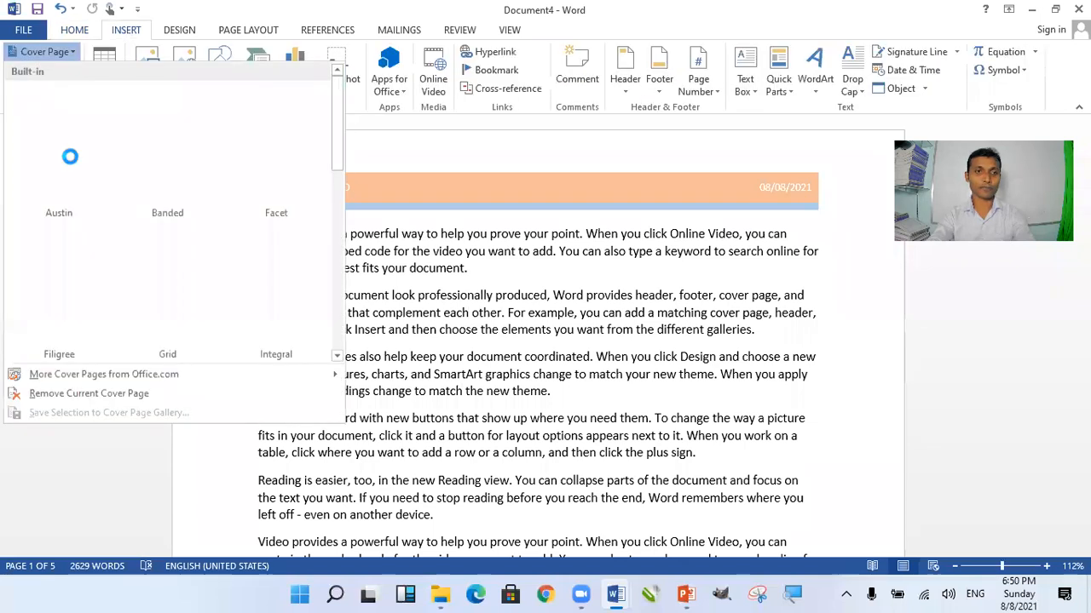
click(71, 158)
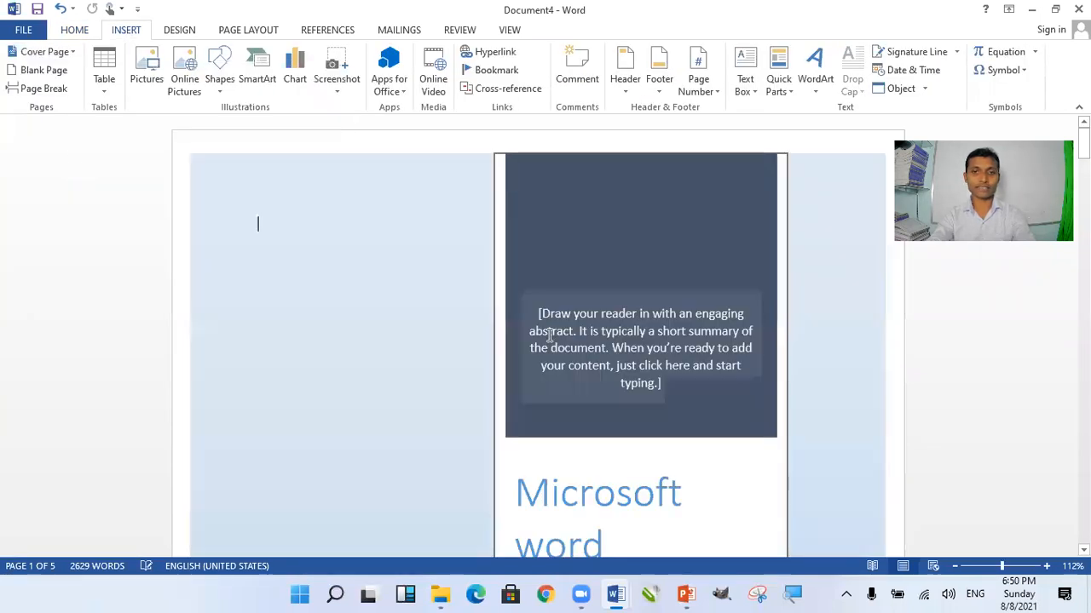
scroll(513, 331, down, 3)
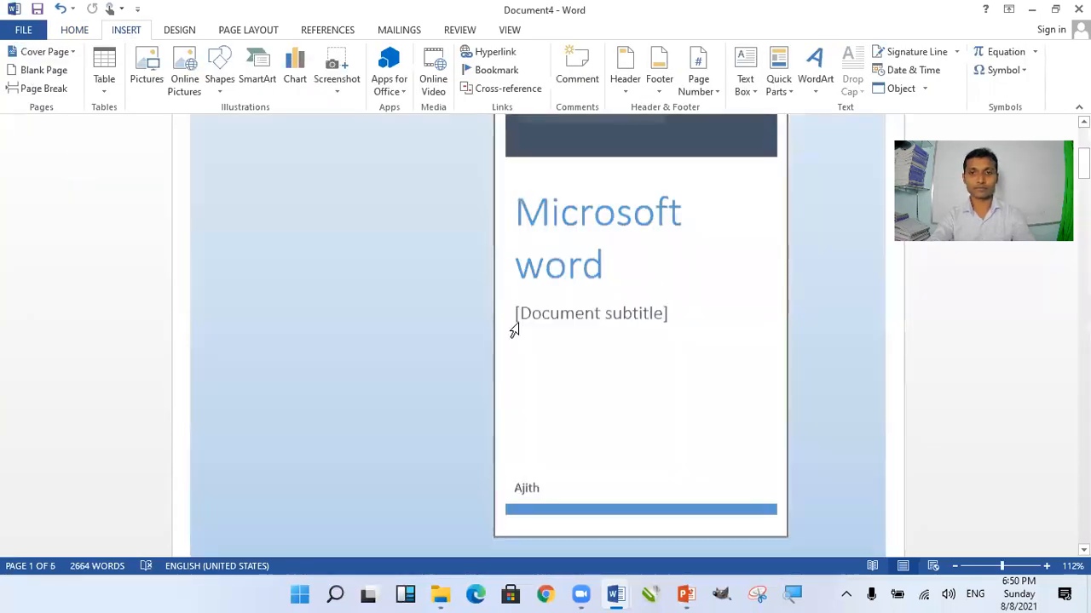
ctrl+scroll(514, 330, up, 6)
ctrl+scroll(513, 331, down, 5)
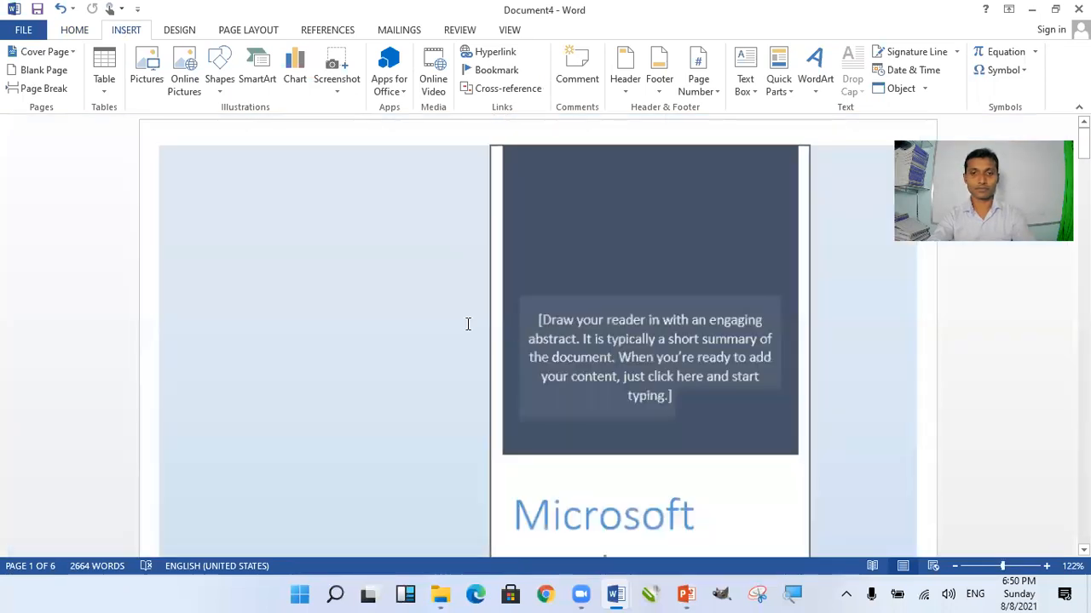
scroll(468, 323, down, 8)
ctrl+scroll(468, 324, up, 1)
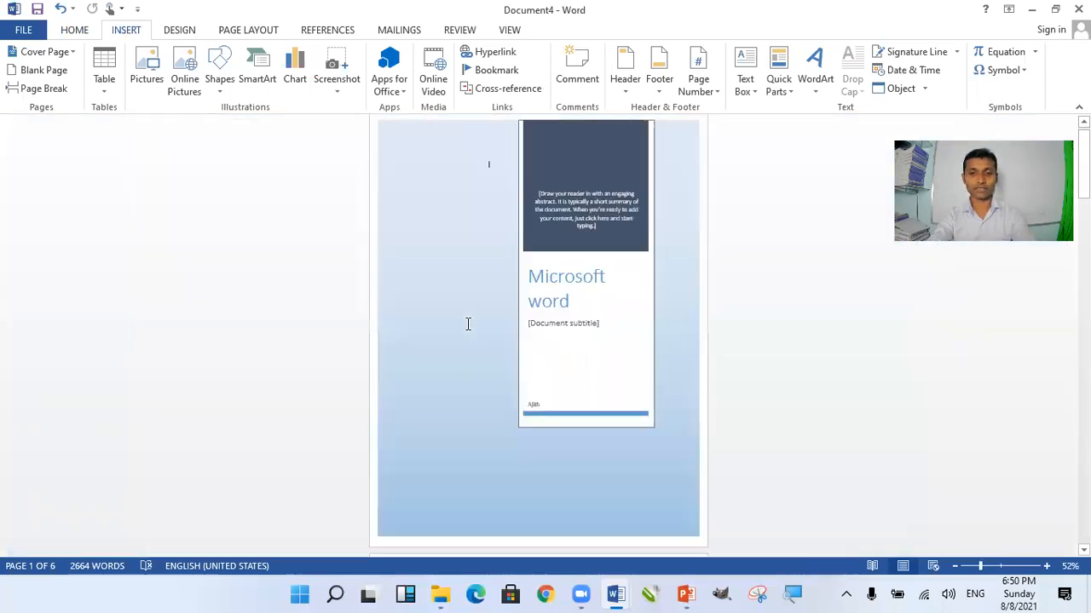
scroll(468, 323, up, 1)
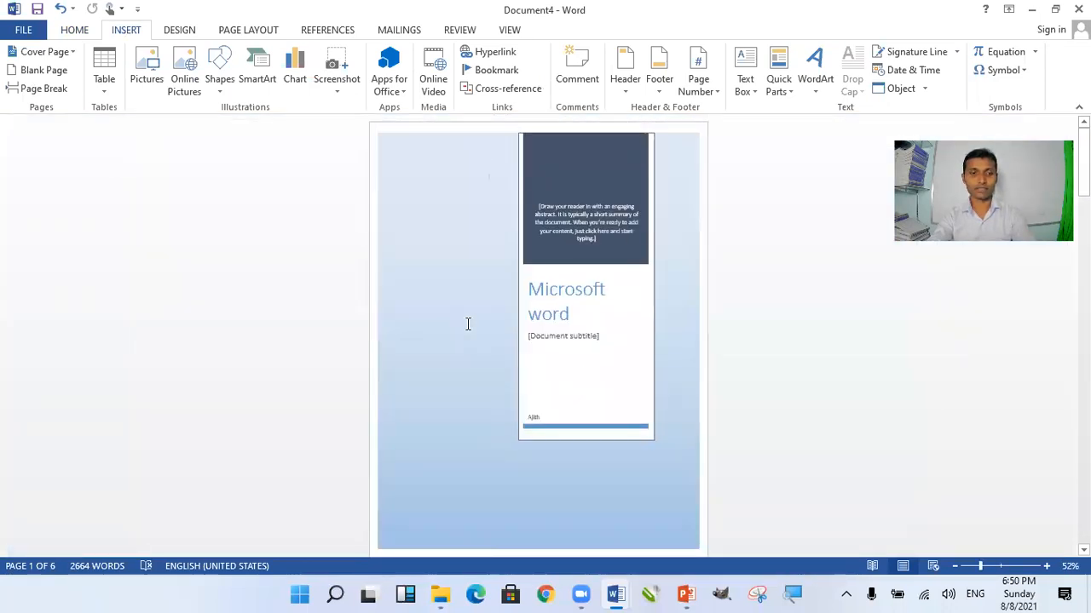
Step: Replace the cover page with the Filigree design and open the page 2 header to compare it with the first page's
click(58, 52)
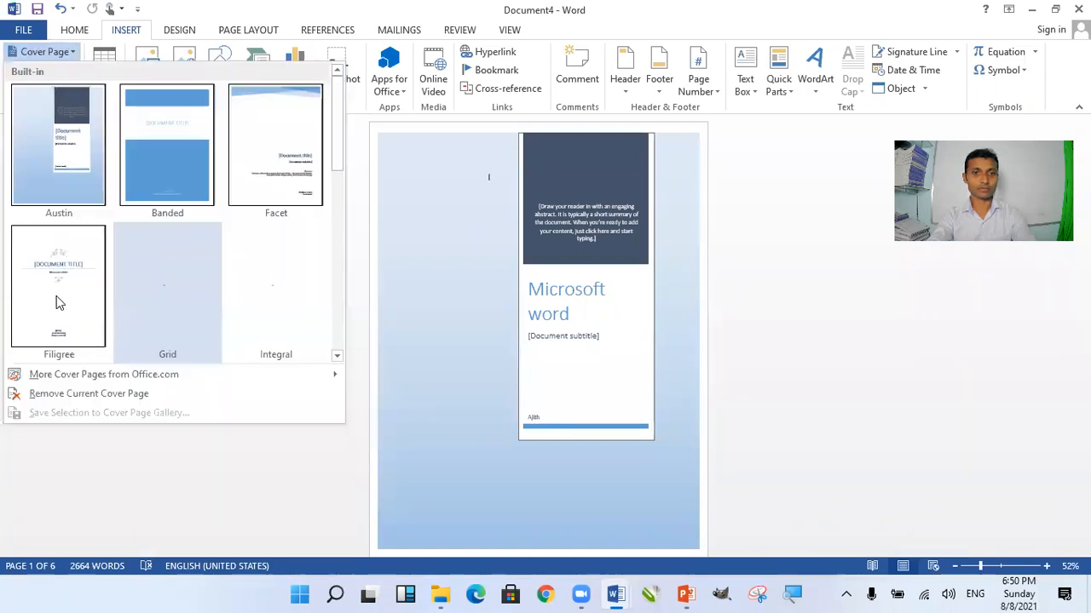
click(58, 300)
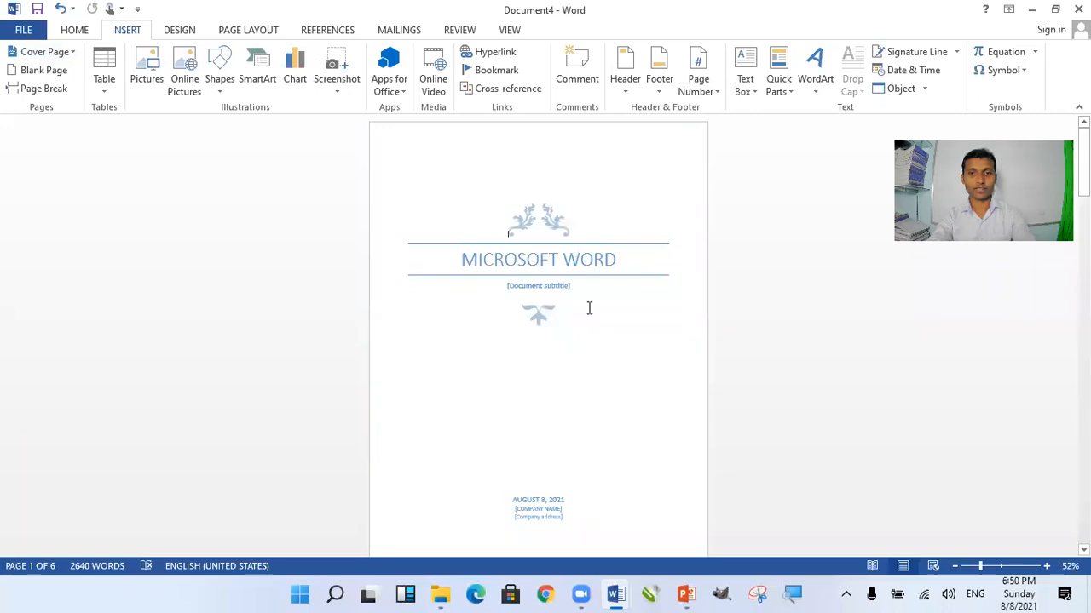
scroll(585, 456, down, 3)
double_click(555, 217)
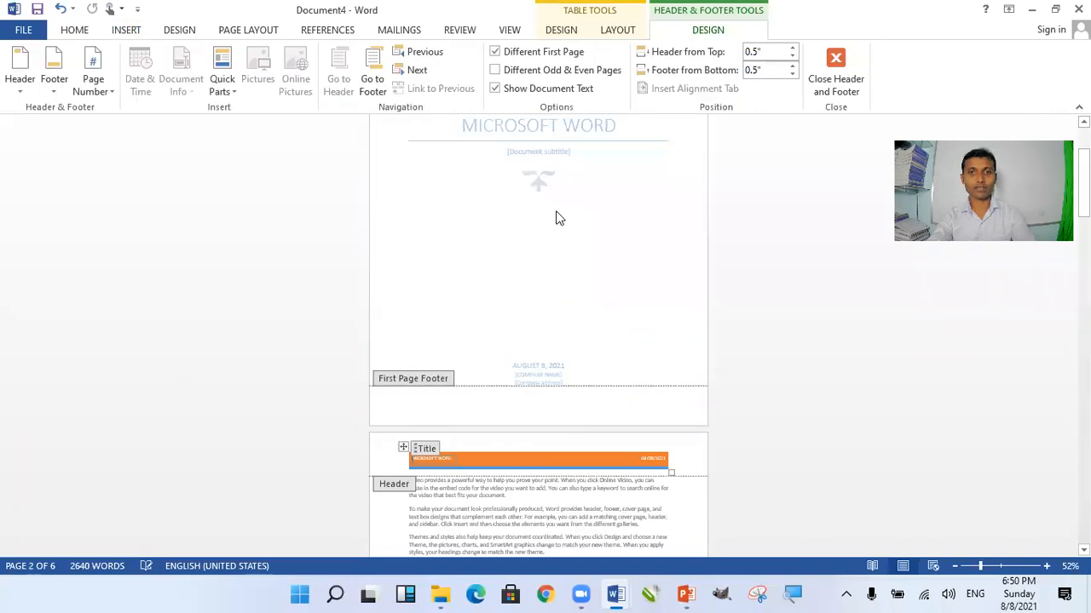
scroll(554, 217, up, 2)
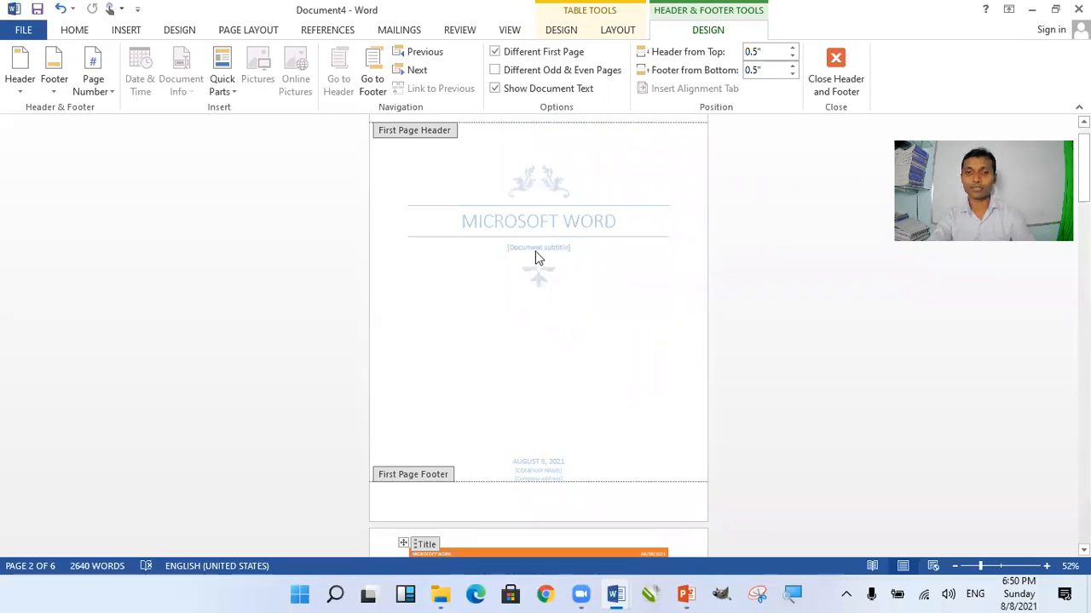
scroll(528, 358, down, 2)
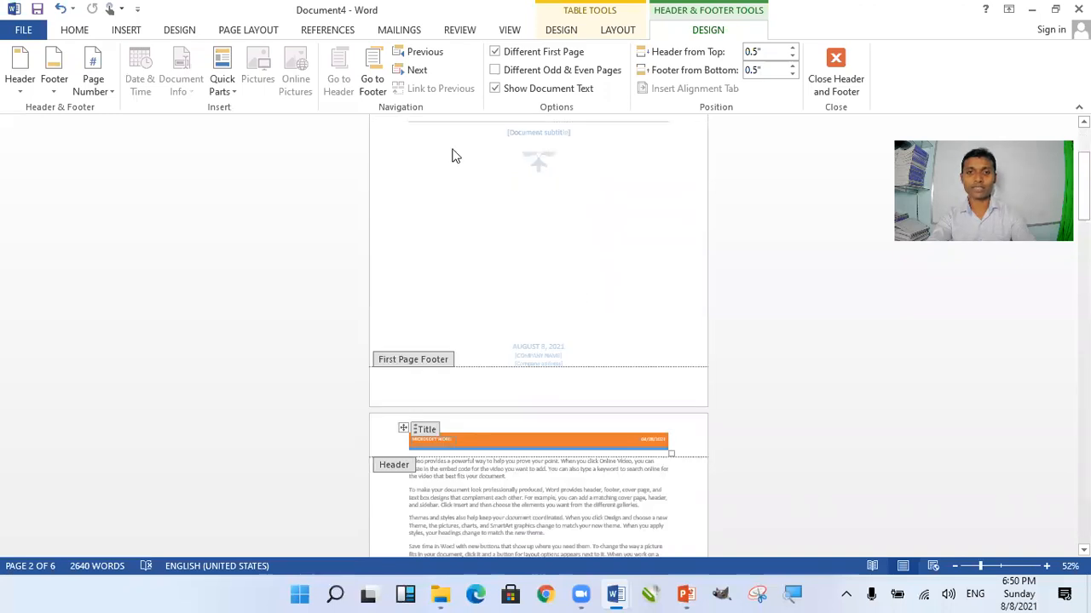
Step: Try switching Different First Page off, compare the cover page's header with page 2's, and switch the option back on
scroll(520, 145, up, 2)
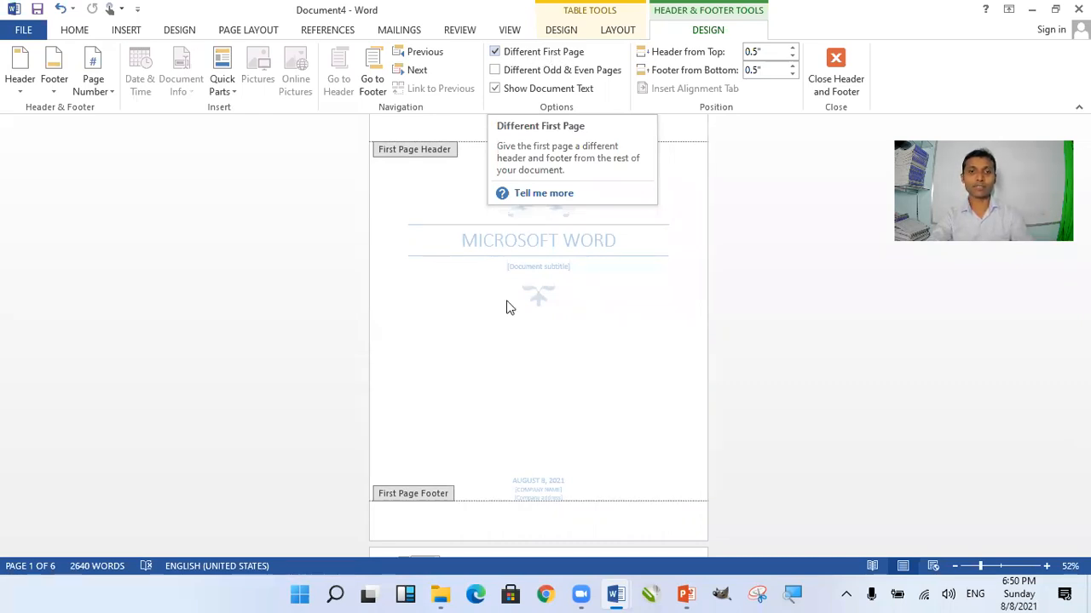
scroll(609, 193, up, 1)
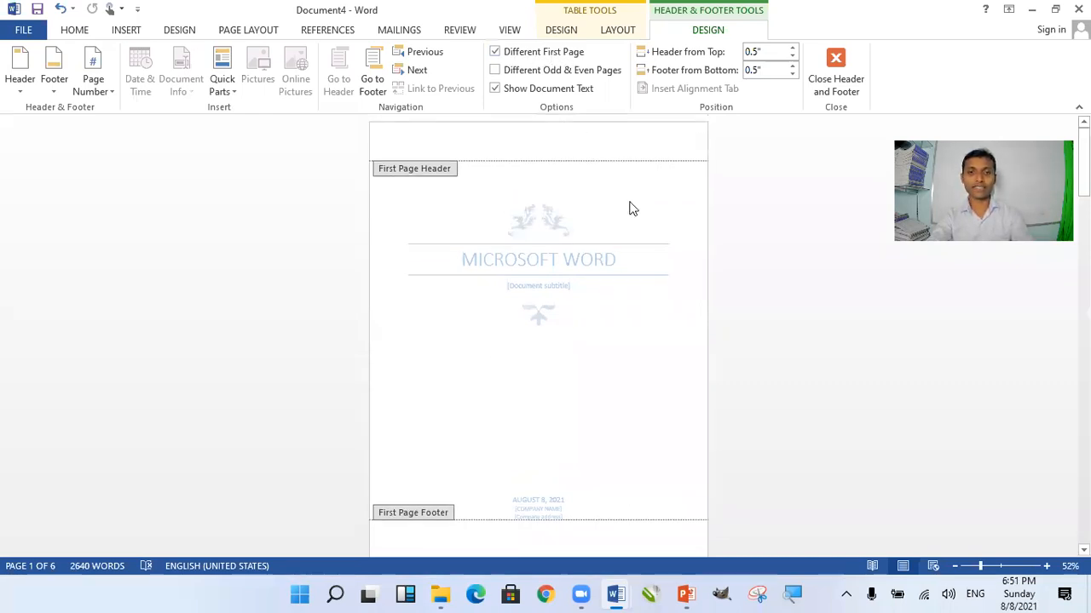
scroll(417, 247, up, 1)
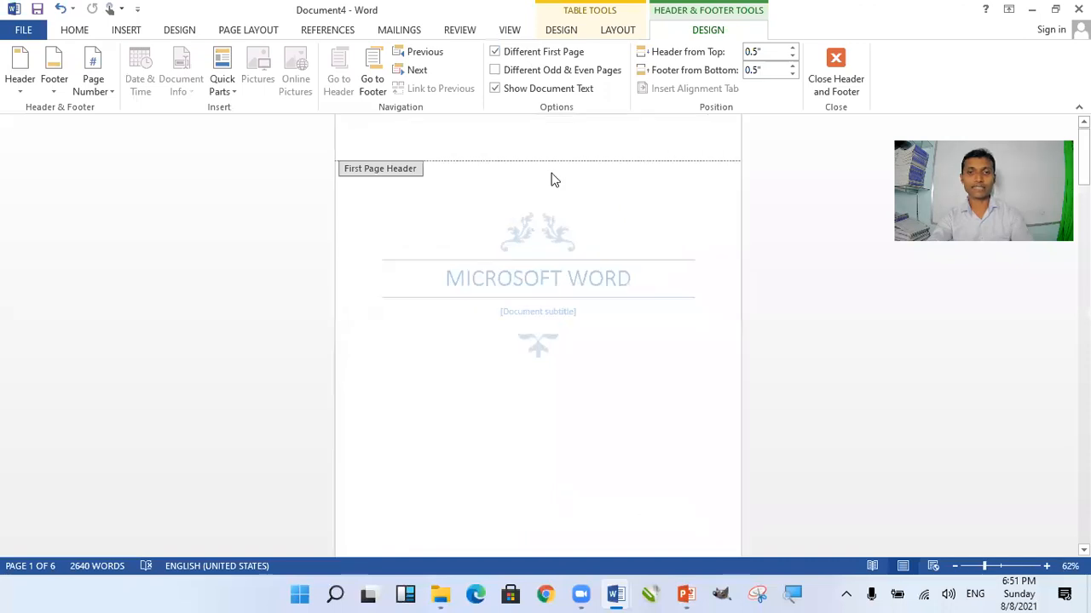
click(498, 54)
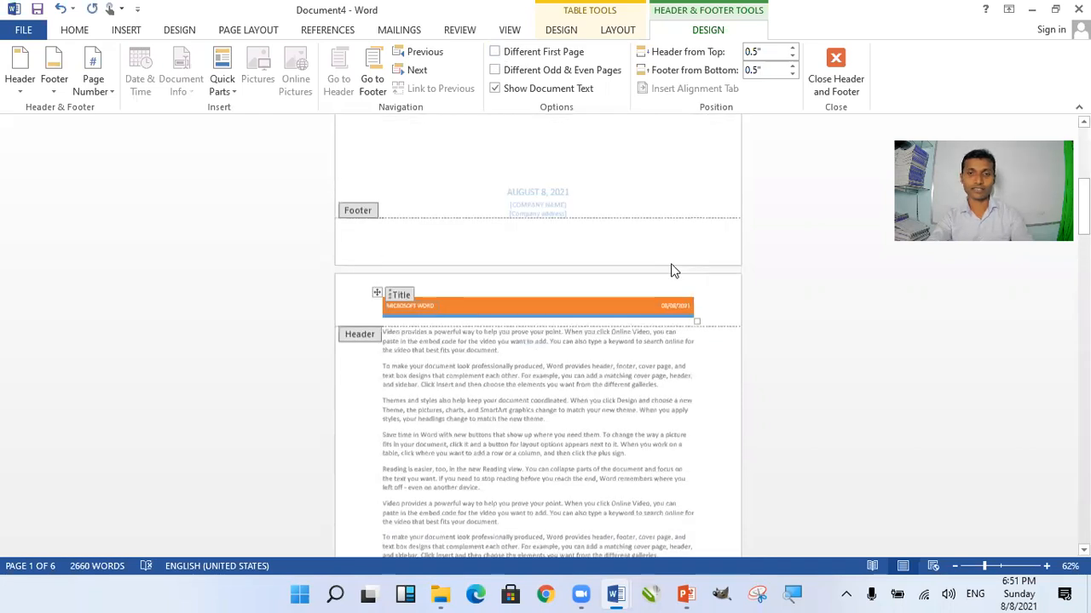
click(587, 155)
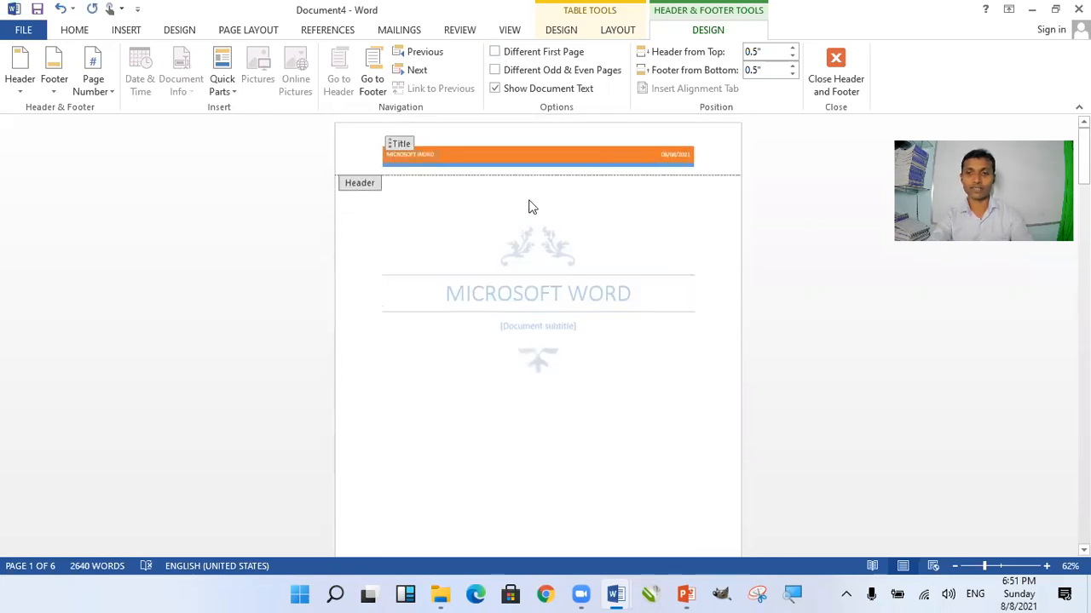
click(520, 54)
scroll(551, 225, up, 5)
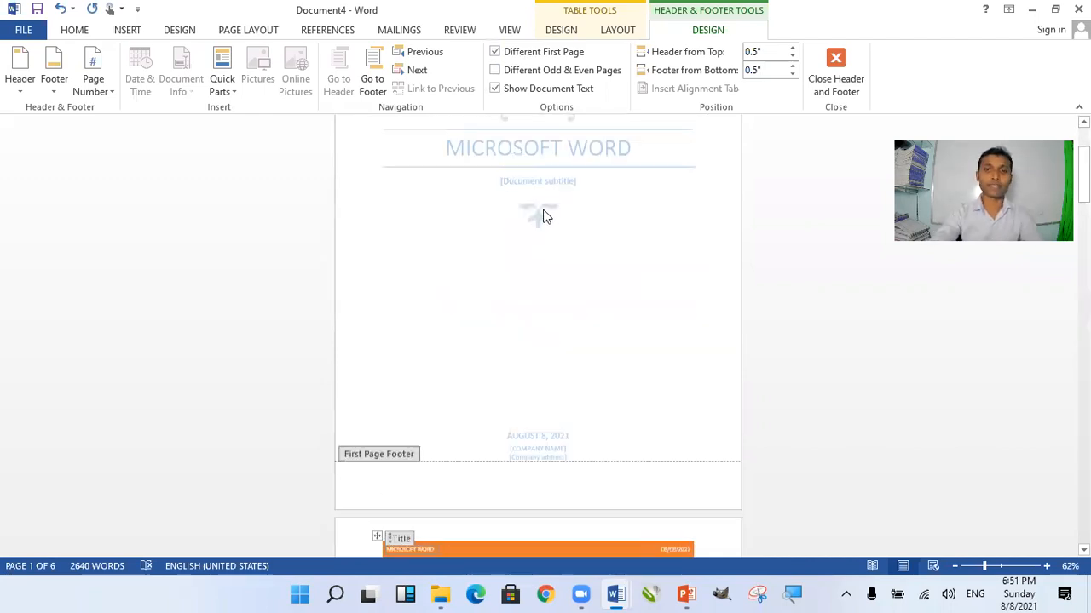
Step: Insert the built-in Integral footer with the author name and page number
click(128, 31)
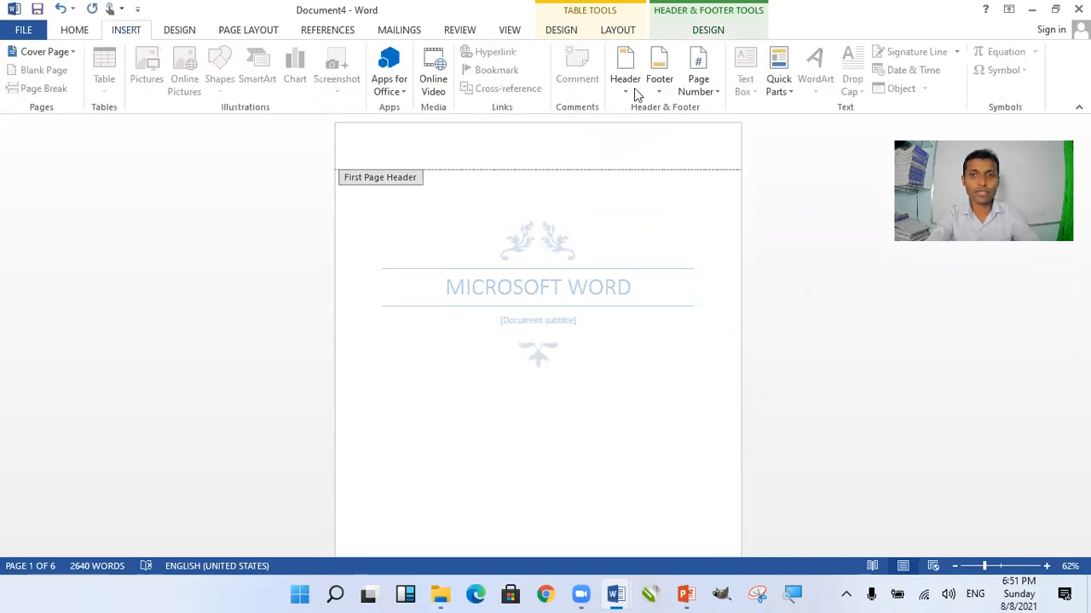
click(660, 90)
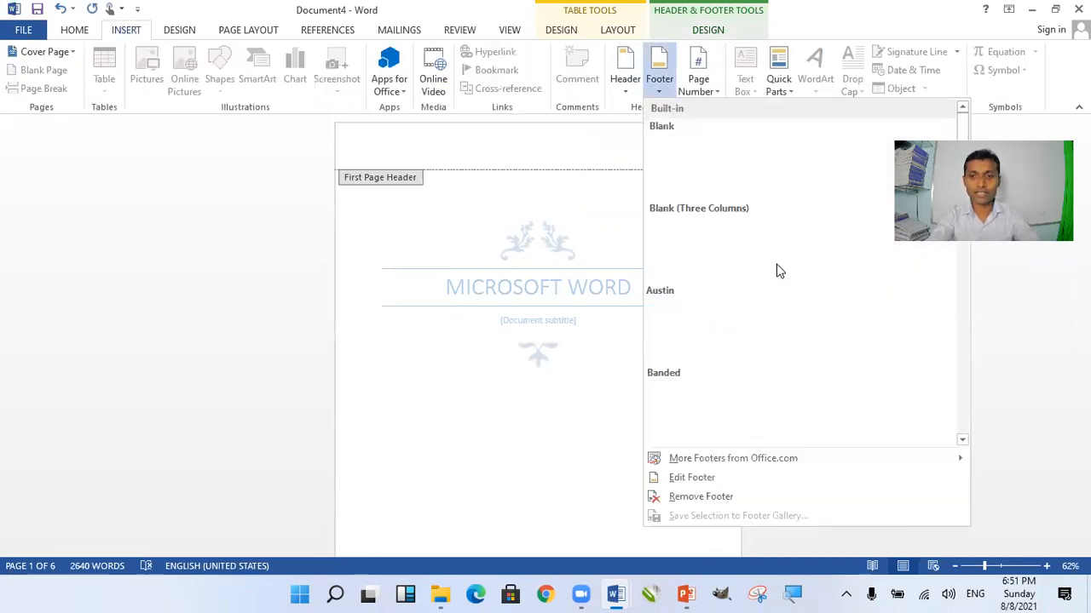
scroll(778, 271, down, 10)
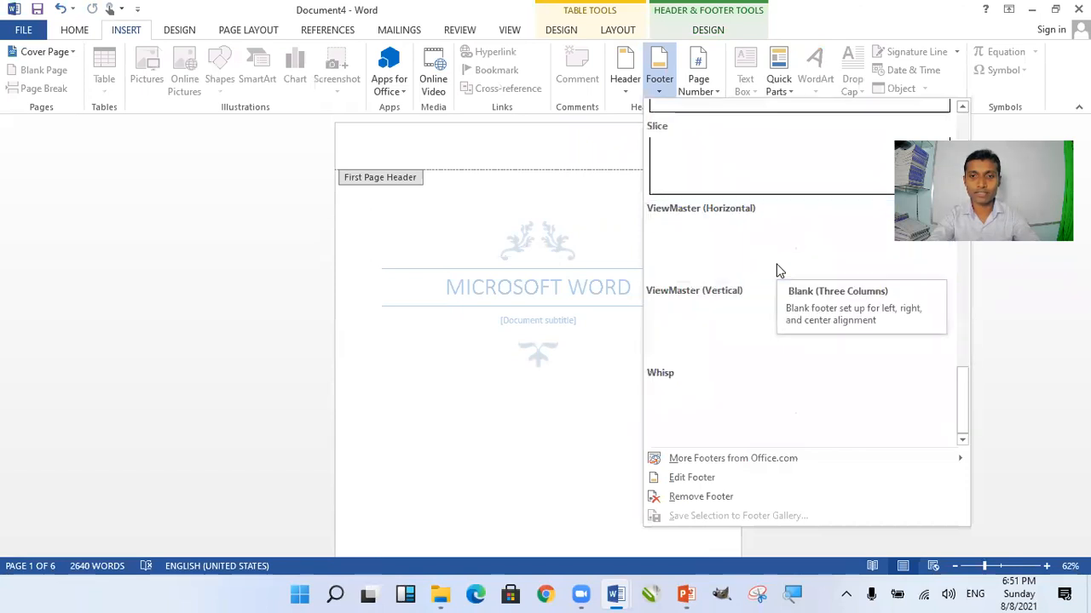
scroll(778, 271, up, 3)
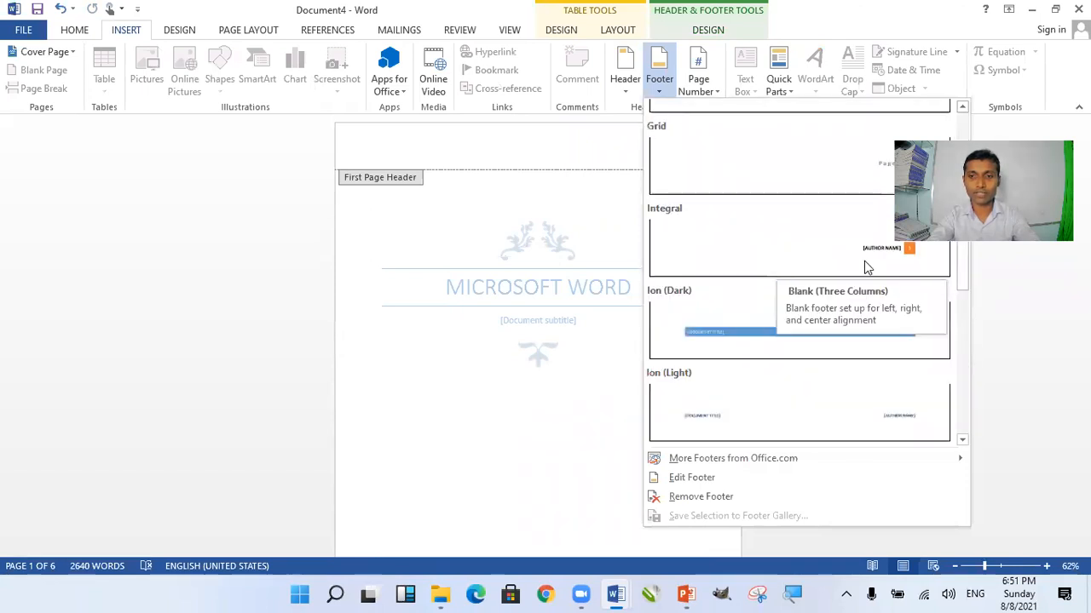
click(864, 261)
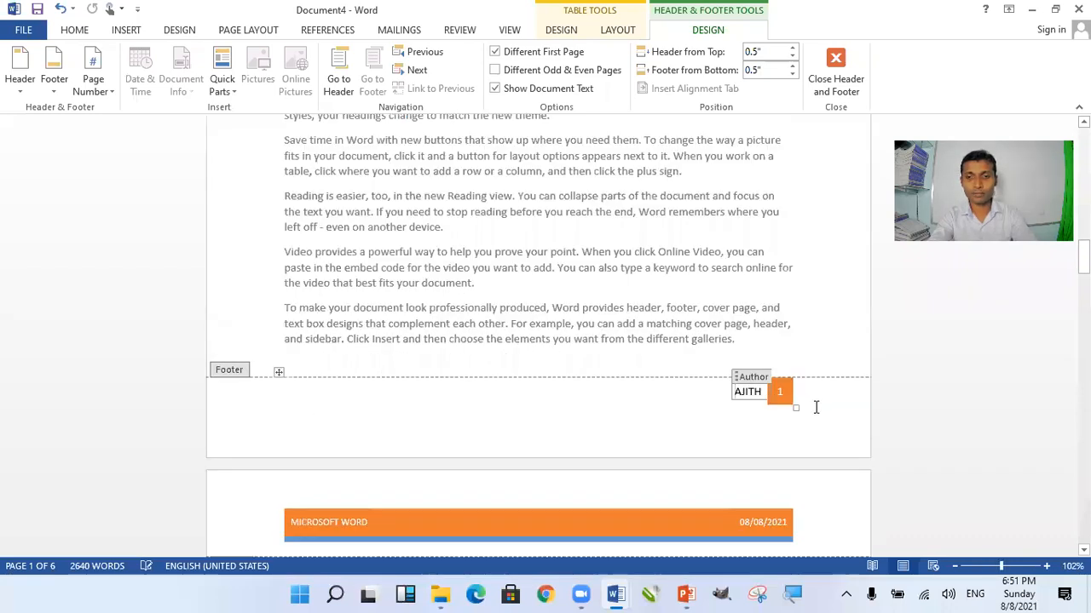
Step: Check the footer's author name and page number on every page through the end of the document
scroll(777, 248, down, 4)
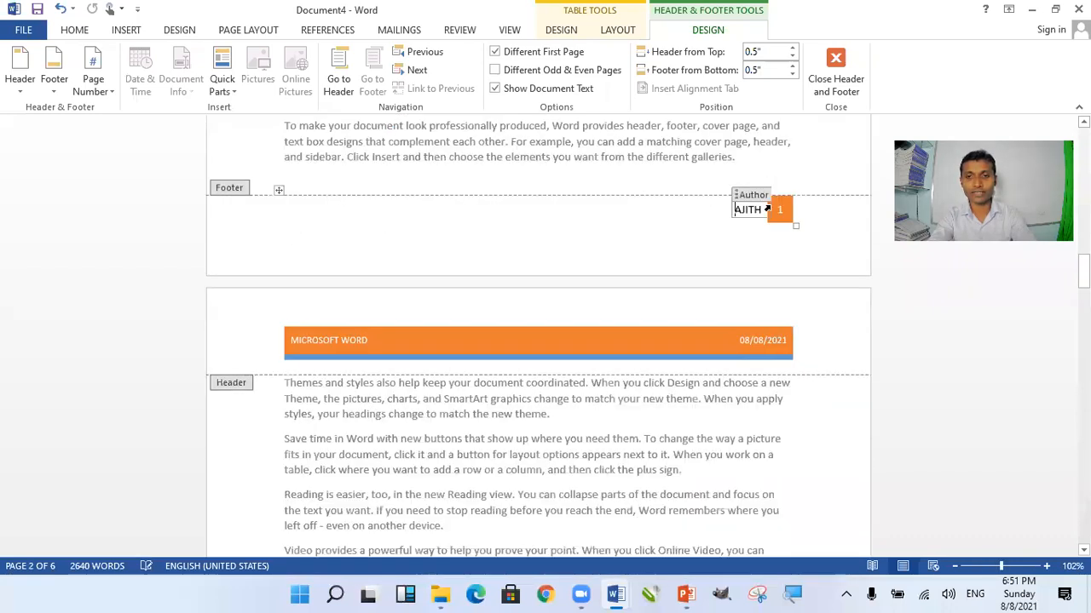
scroll(766, 209, down, 1)
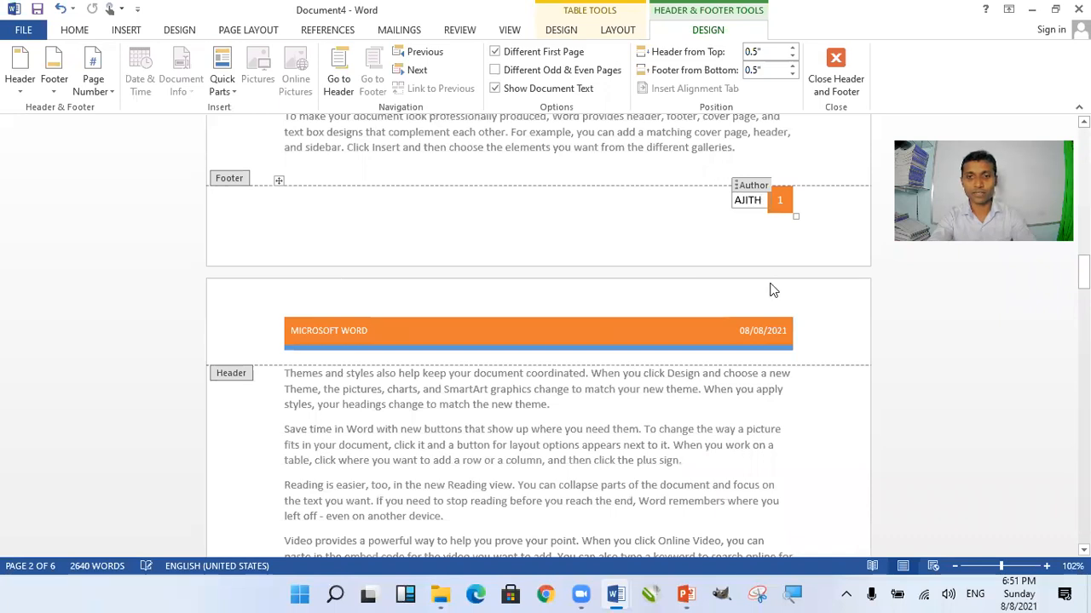
scroll(771, 291, down, 11)
scroll(784, 290, down, 9)
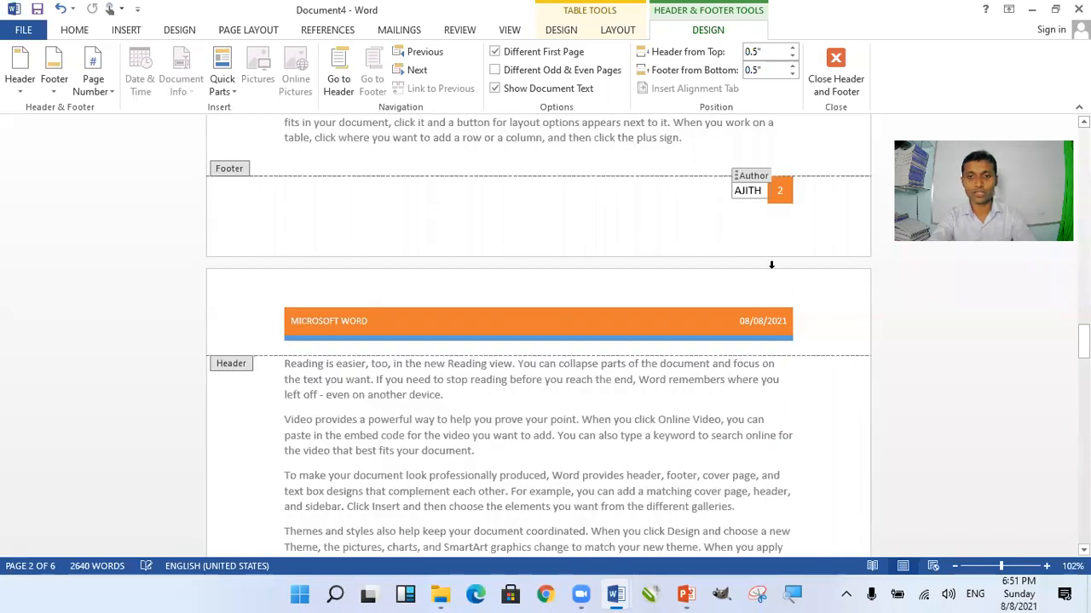
scroll(774, 296, down, 20)
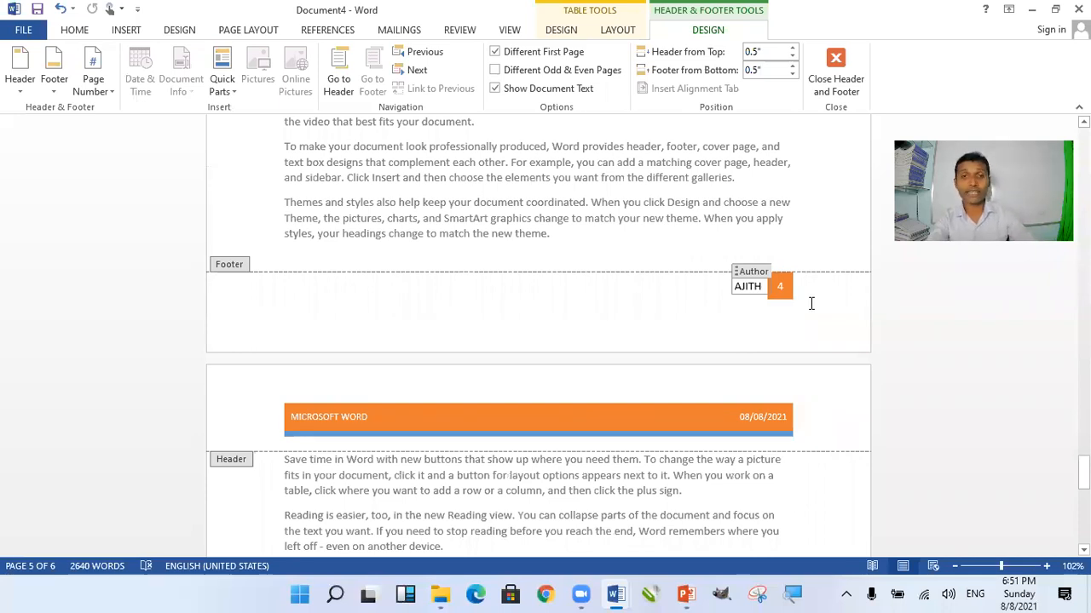
scroll(771, 304, down, 9)
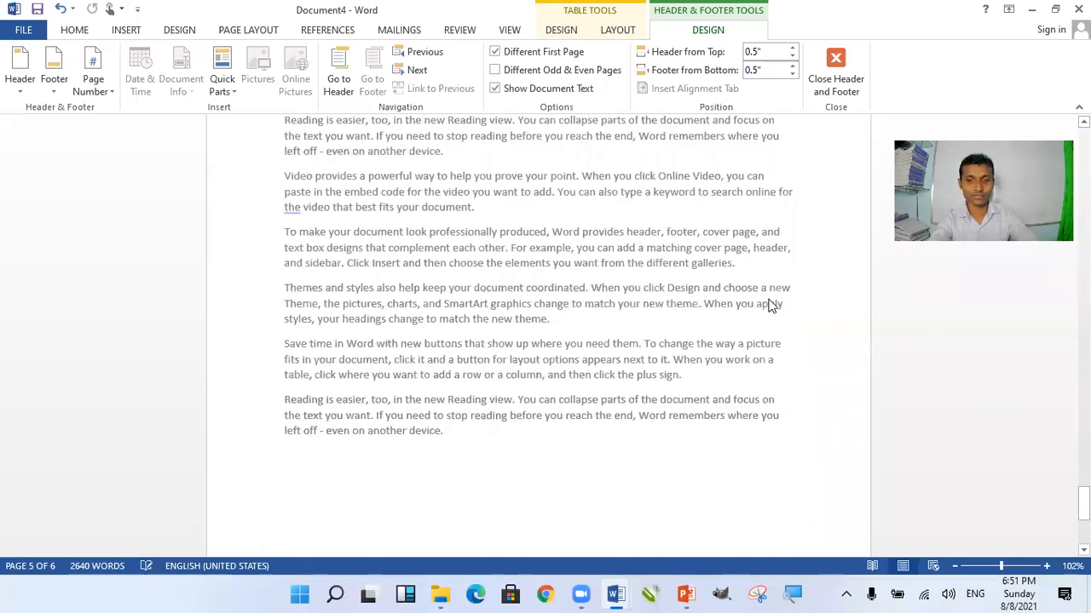
scroll(811, 440, down, 7)
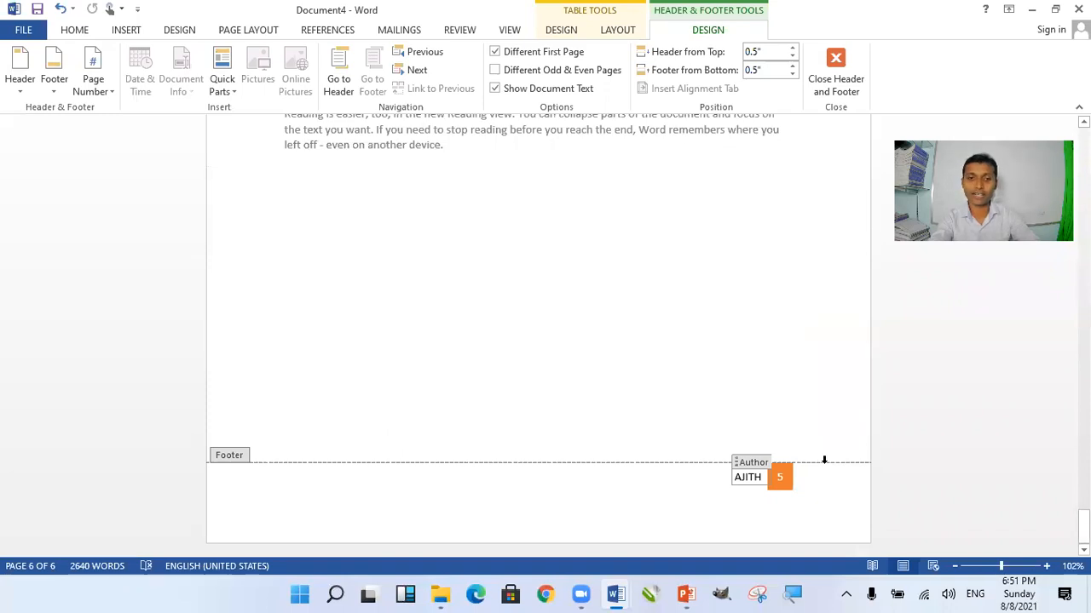
scroll(652, 317, up, 20)
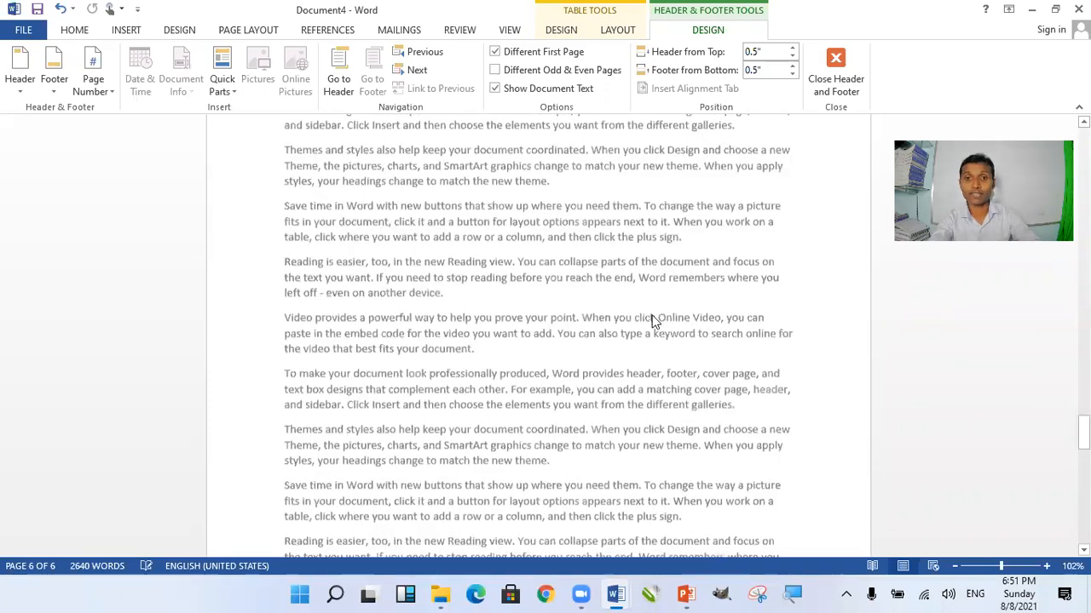
scroll(653, 317, up, 20)
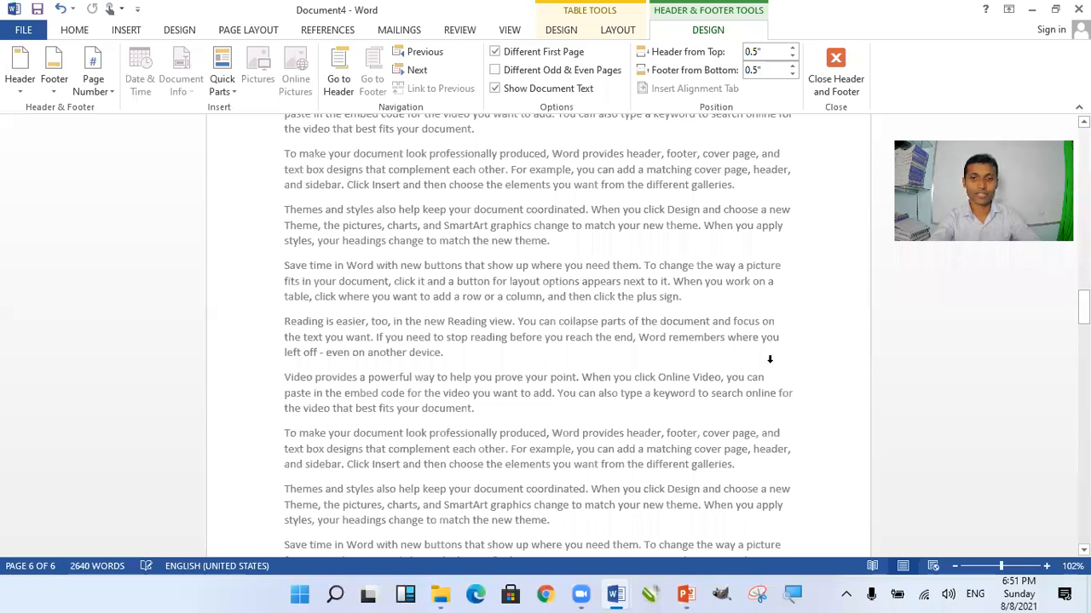
scroll(770, 359, up, 11)
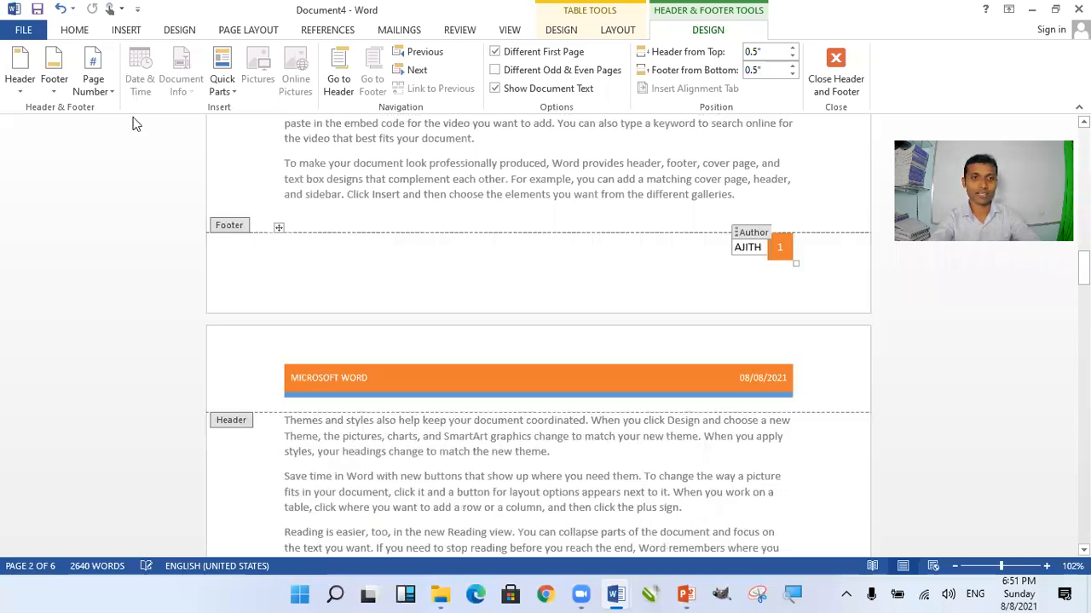
click(124, 30)
click(827, 380)
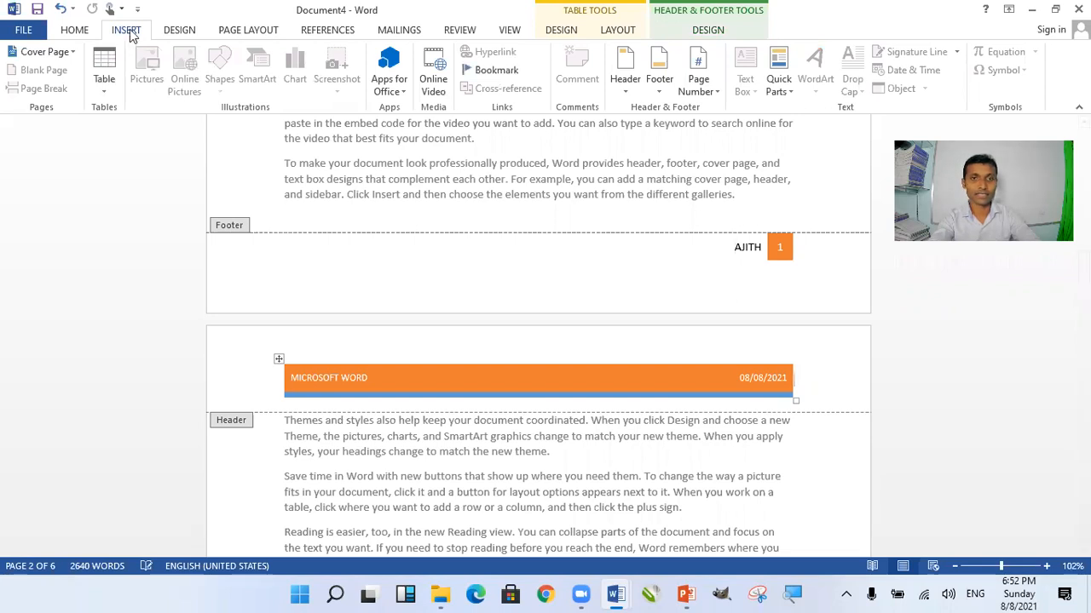
click(722, 37)
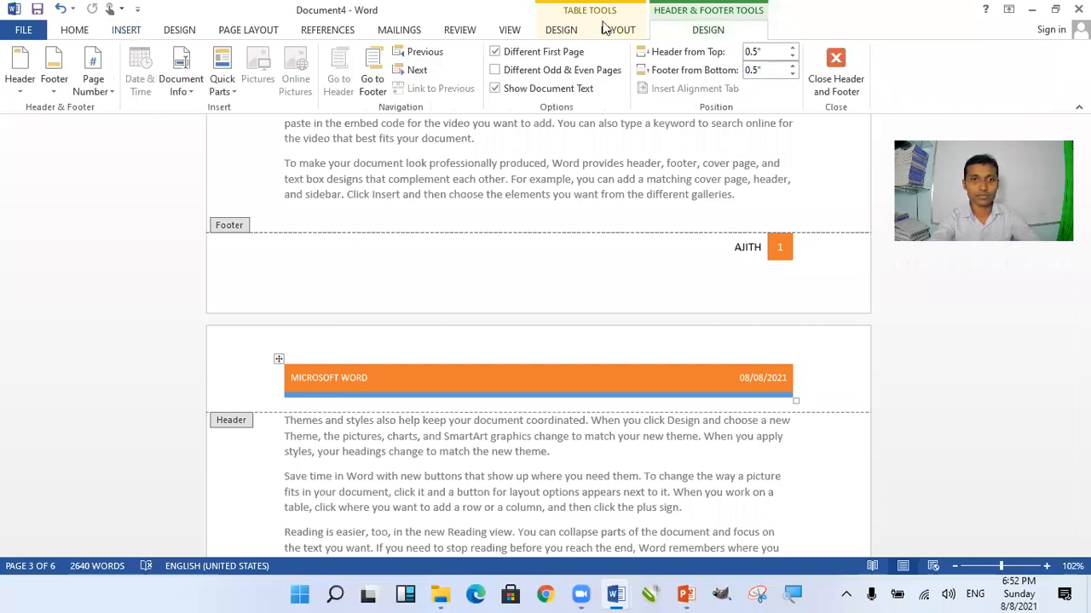
click(604, 29)
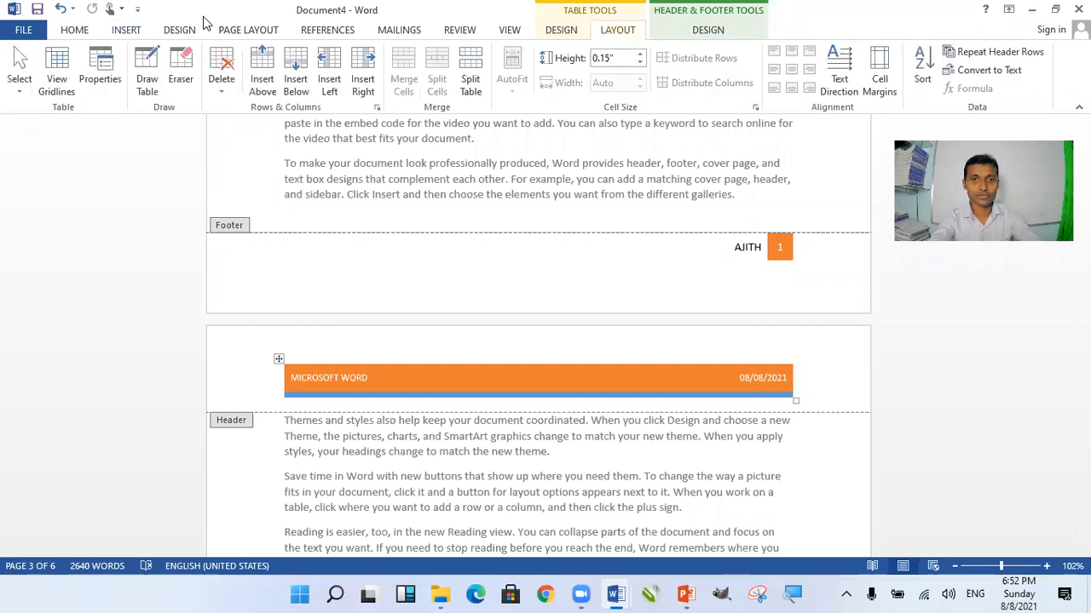
click(124, 31)
Step: Replace the header on the pages after the cover with the built-in Austin design
scroll(843, 286, down, 8)
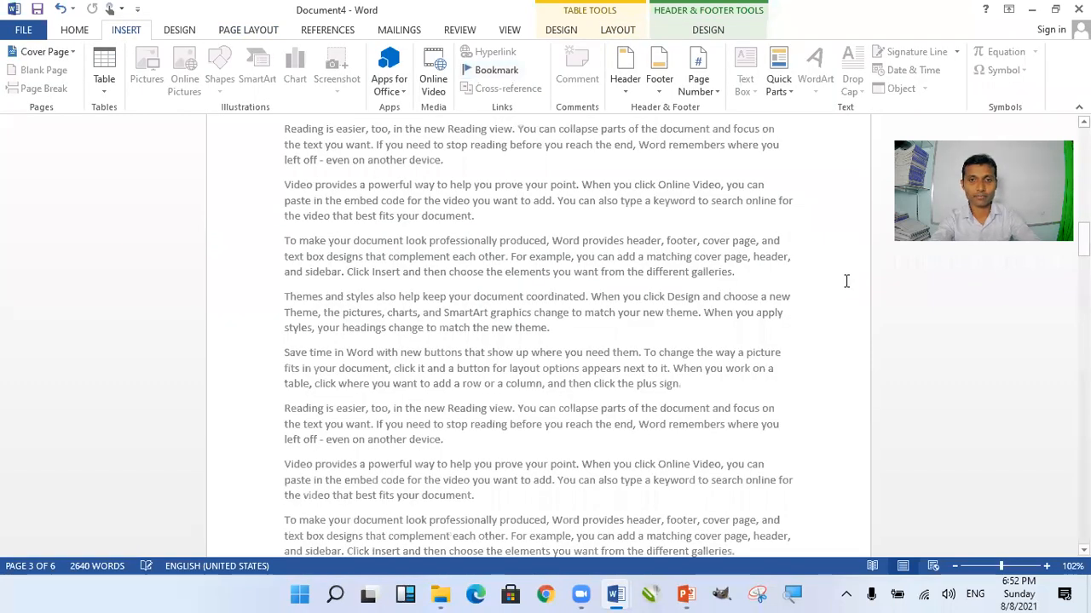
scroll(852, 277, up, 9)
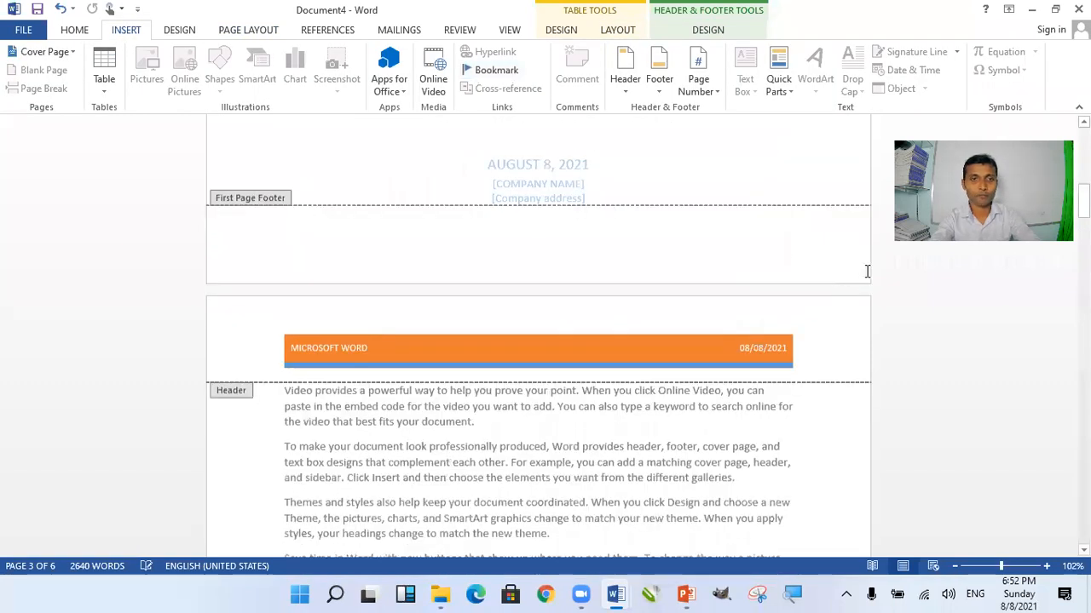
click(630, 96)
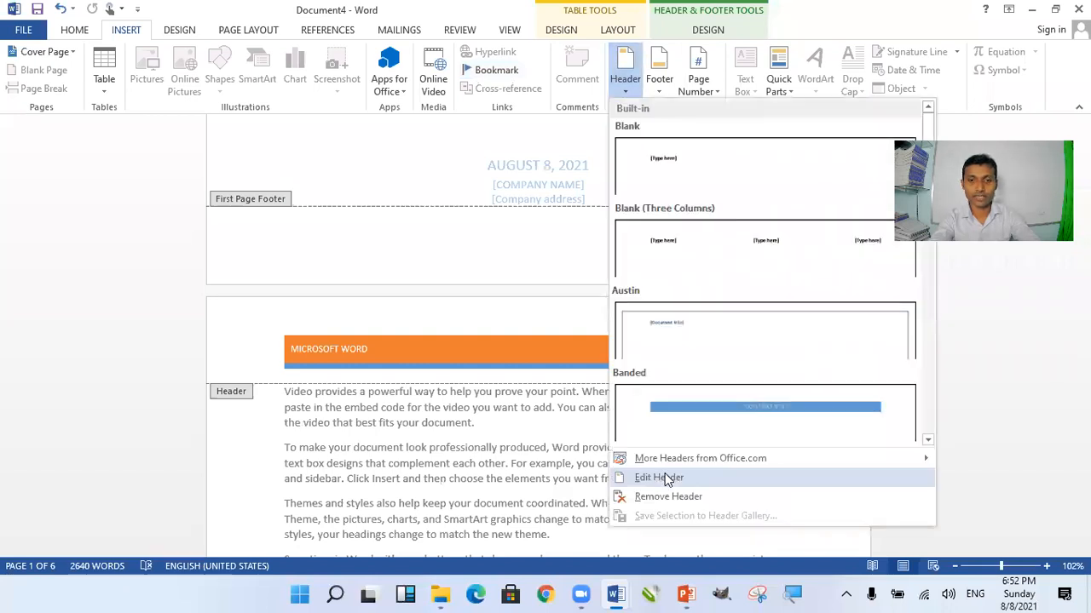
click(665, 475)
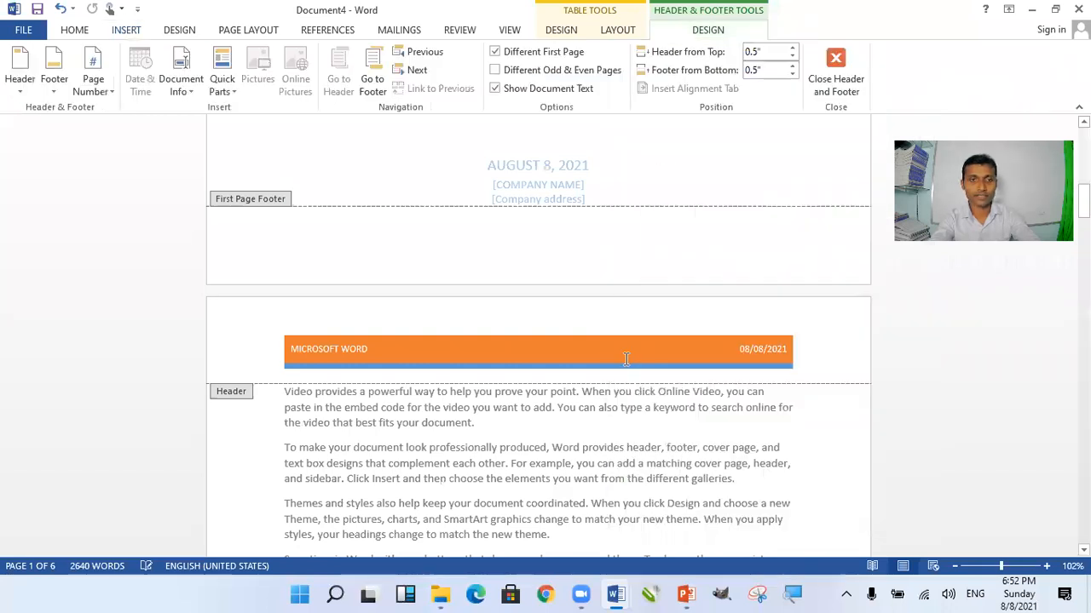
click(126, 31)
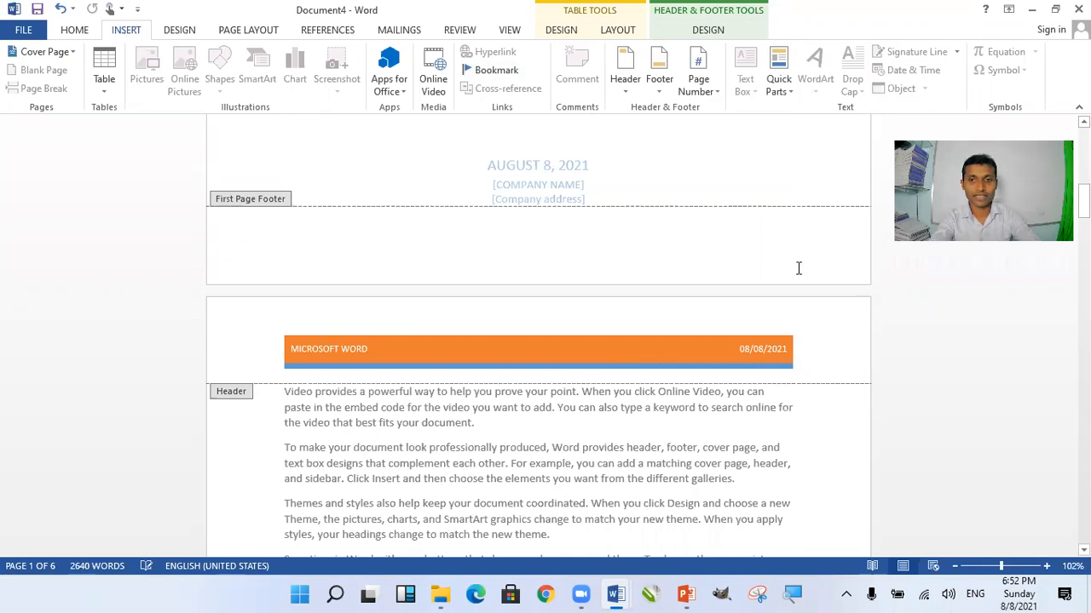
click(629, 82)
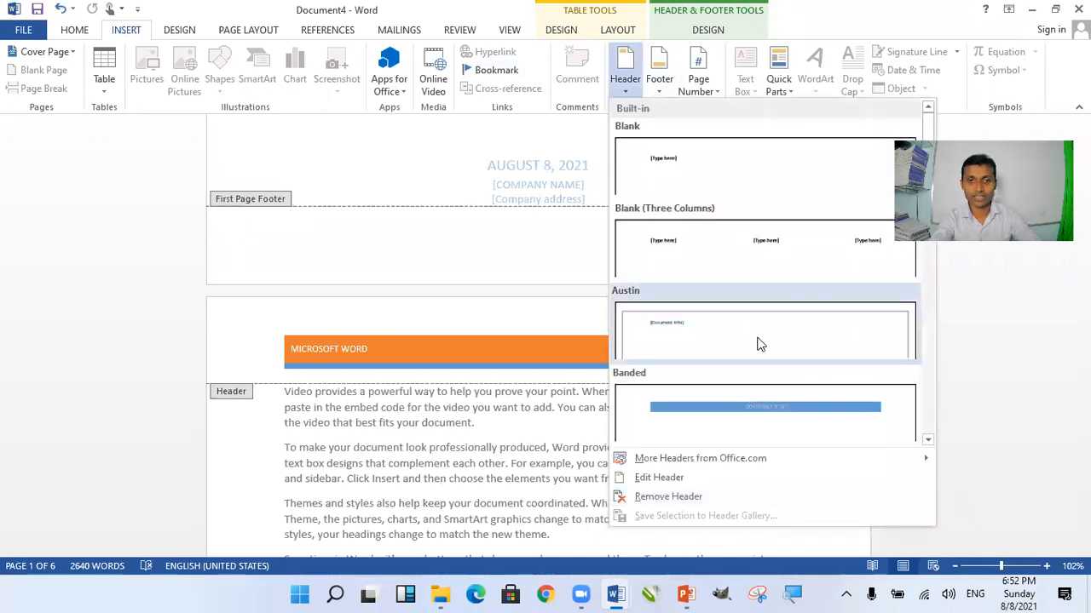
click(710, 351)
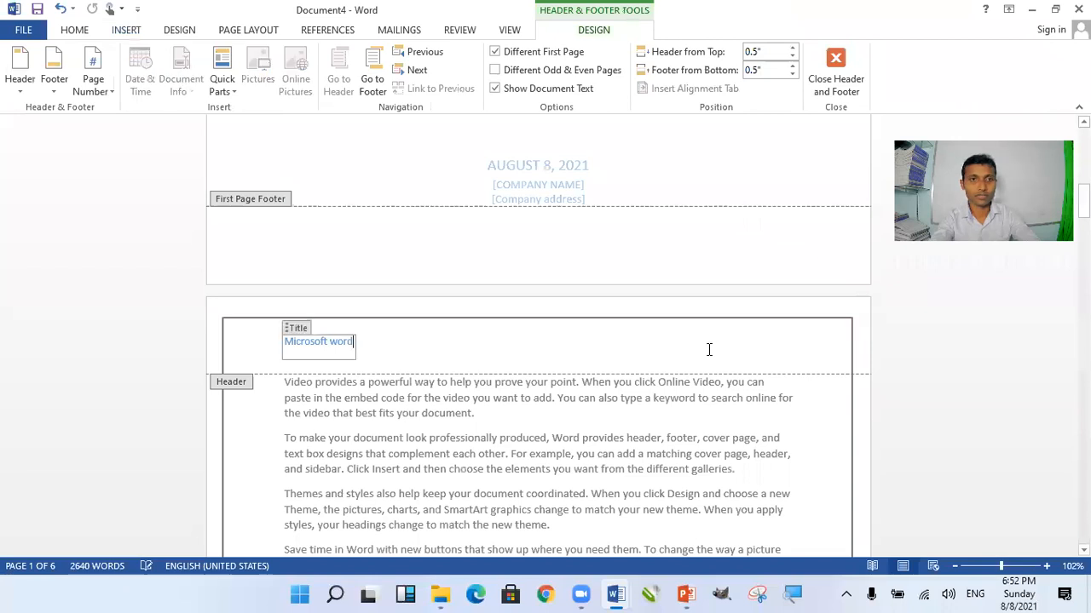
Step: Insert the car picture "images" from the Desktop into page 2's header, beside the title text
click(126, 31)
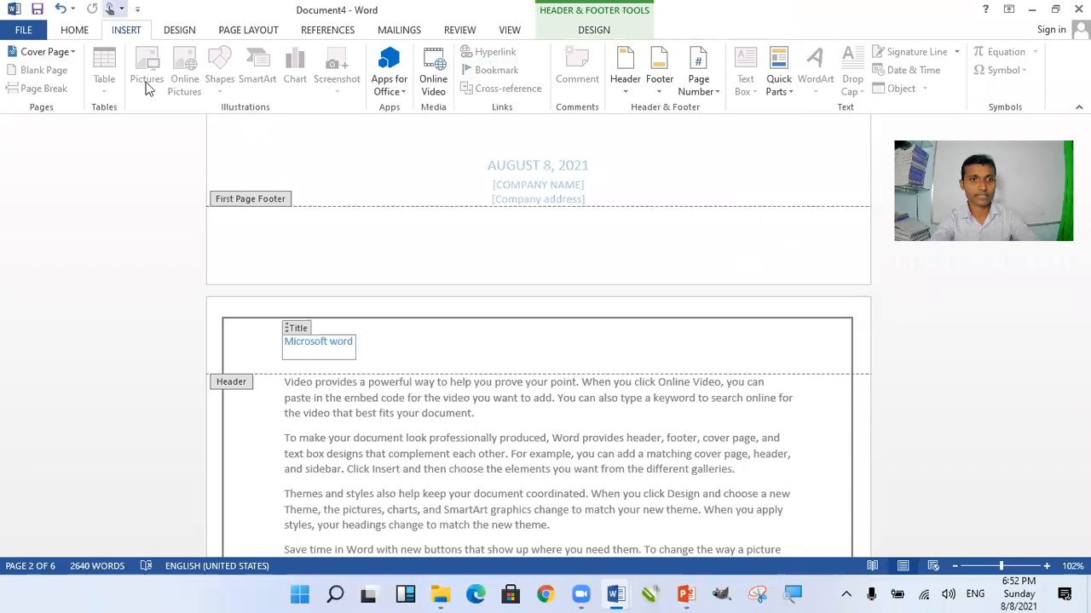
click(410, 353)
click(393, 343)
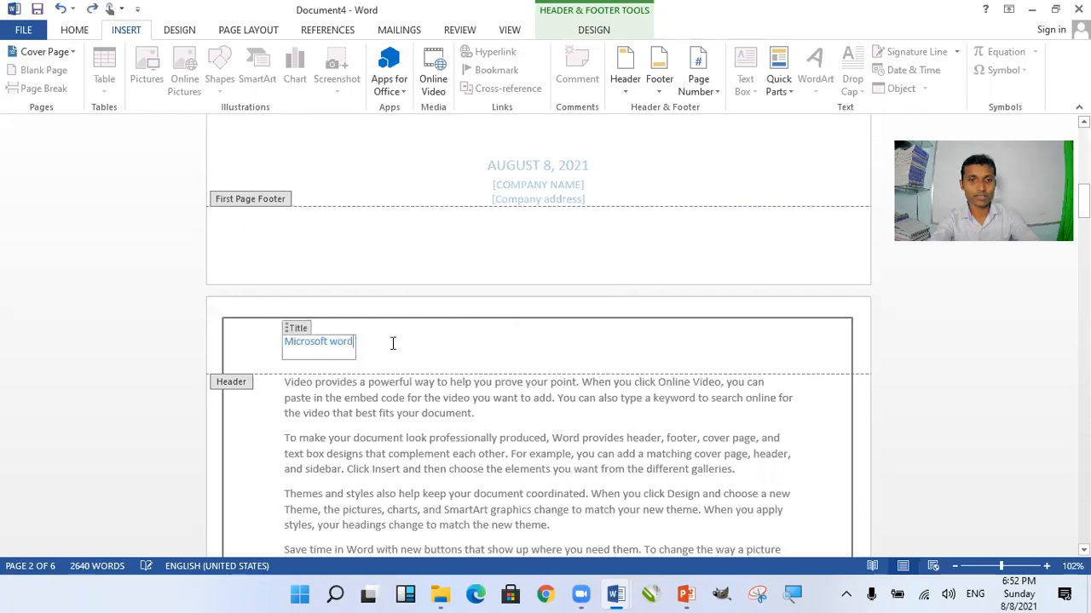
click(393, 343)
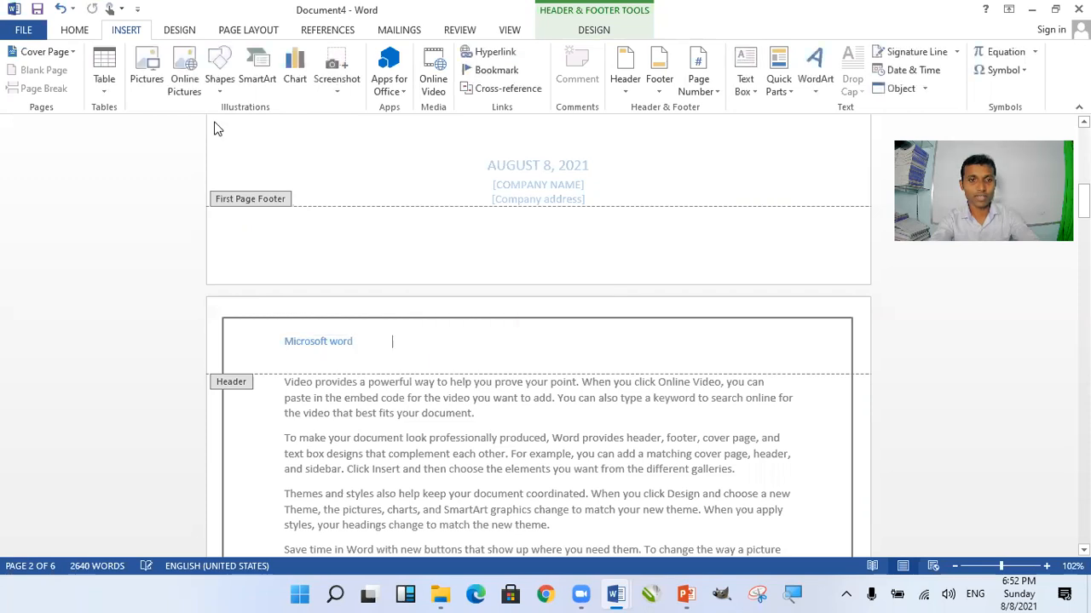
click(142, 72)
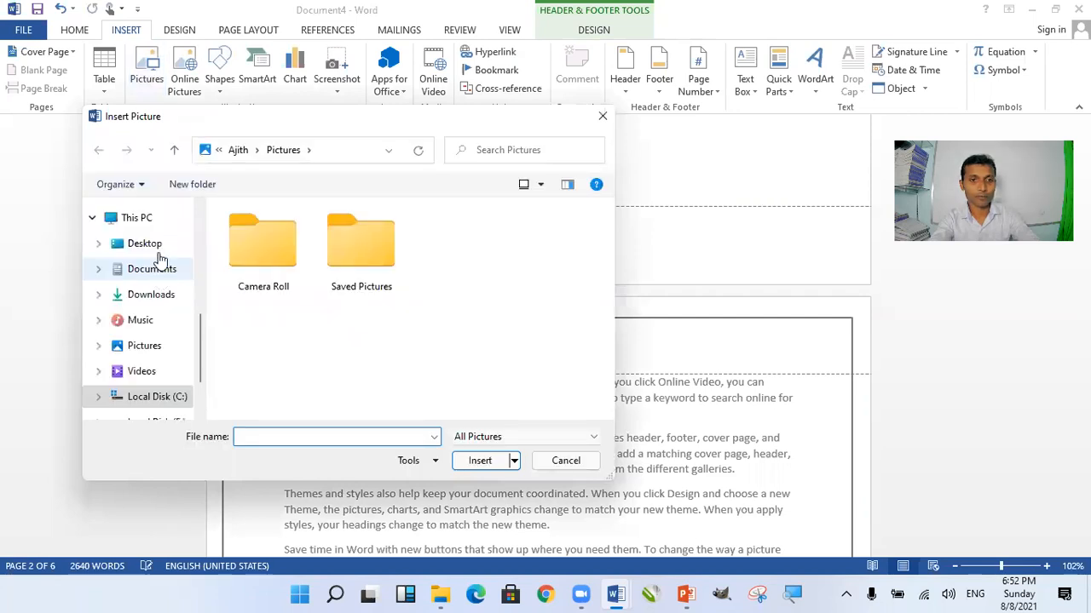
click(159, 248)
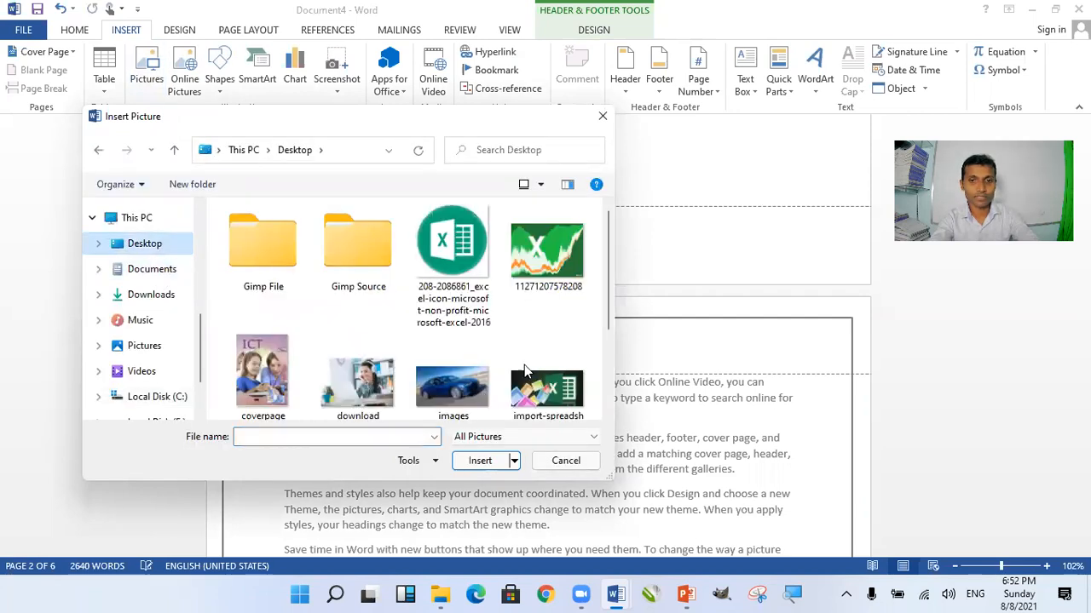
scroll(537, 333, down, 2)
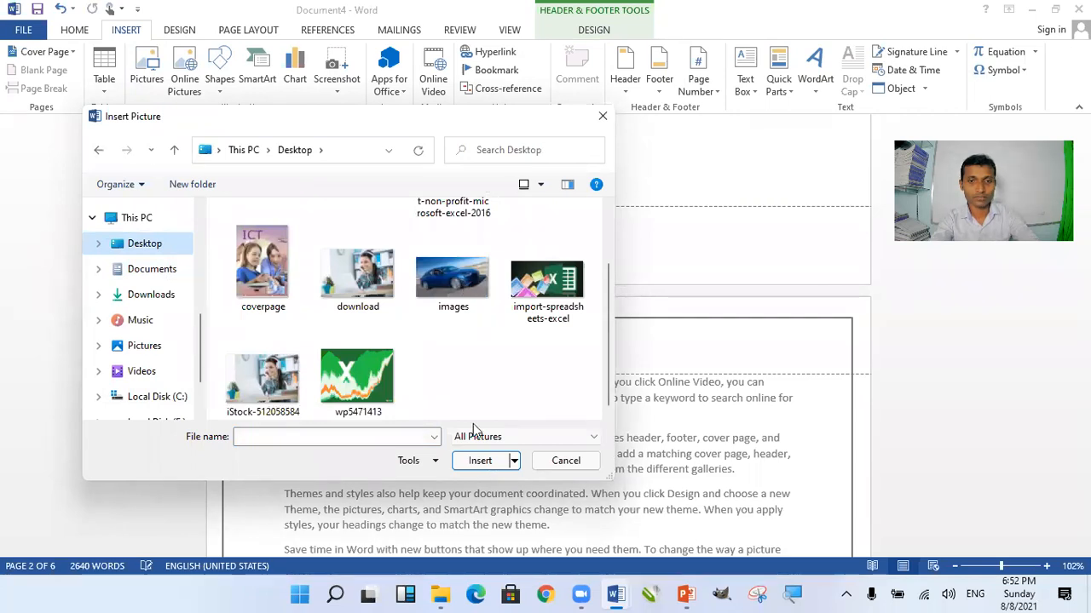
click(463, 289)
click(511, 460)
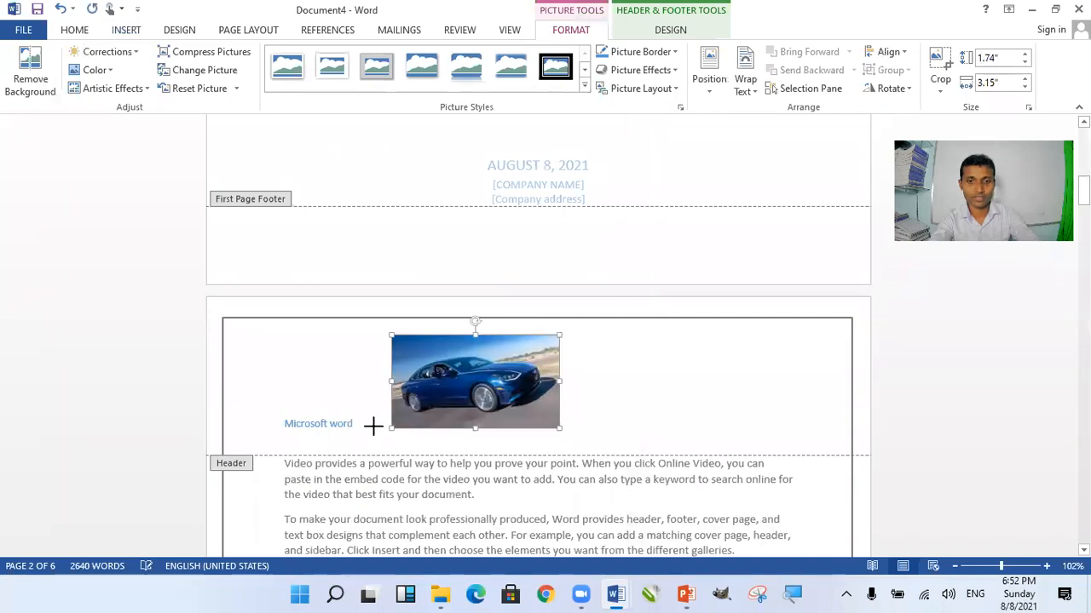
Step: Shrink the header's car picture proportionally to about 0.28" high by 0.51" wide
key(ctrl+z)
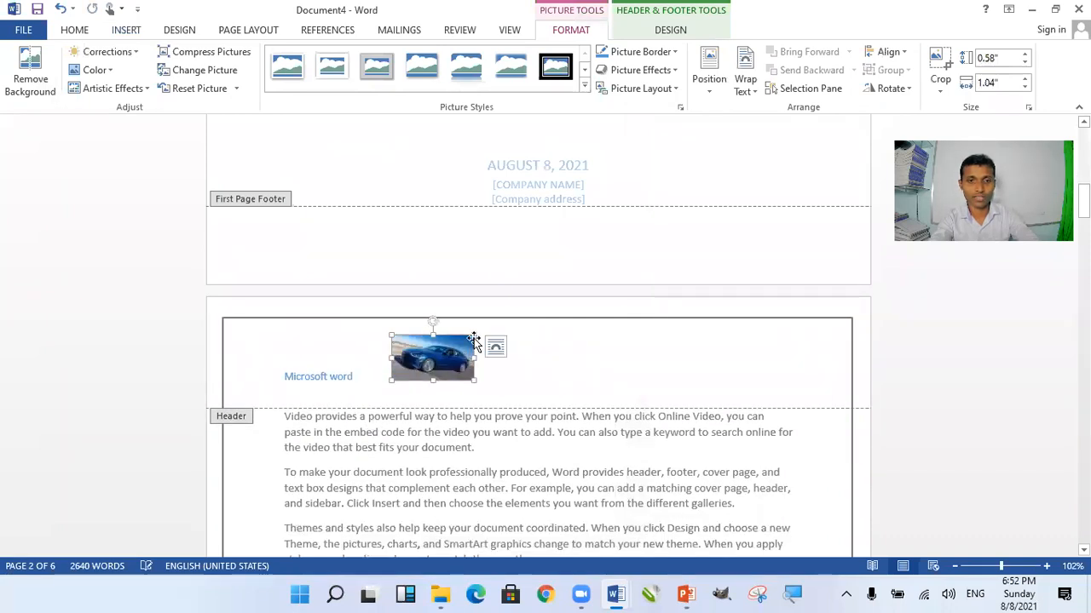
key(ctrl+z)
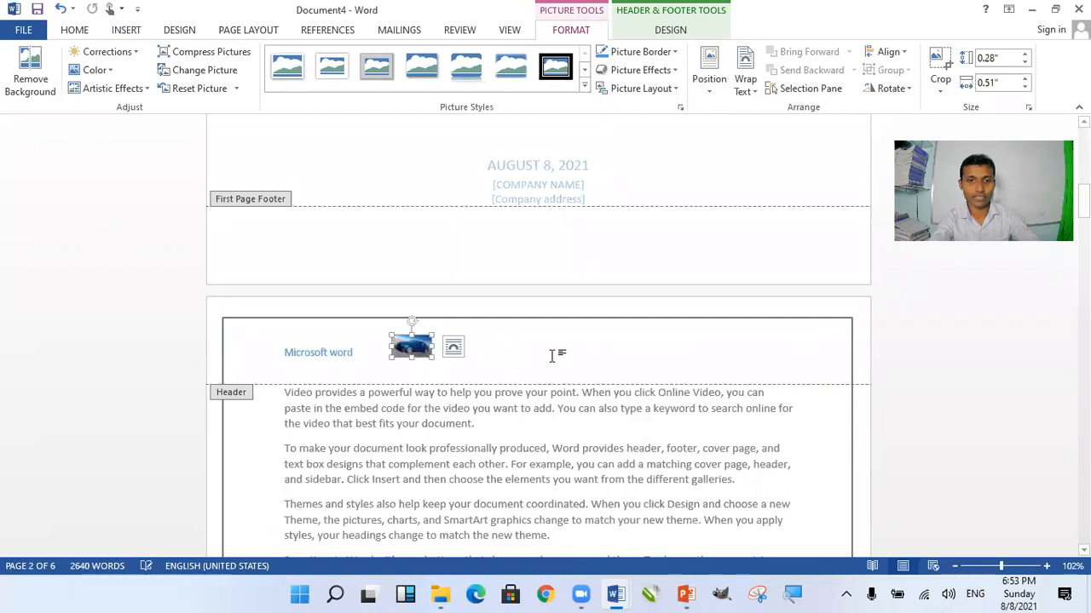
click(438, 353)
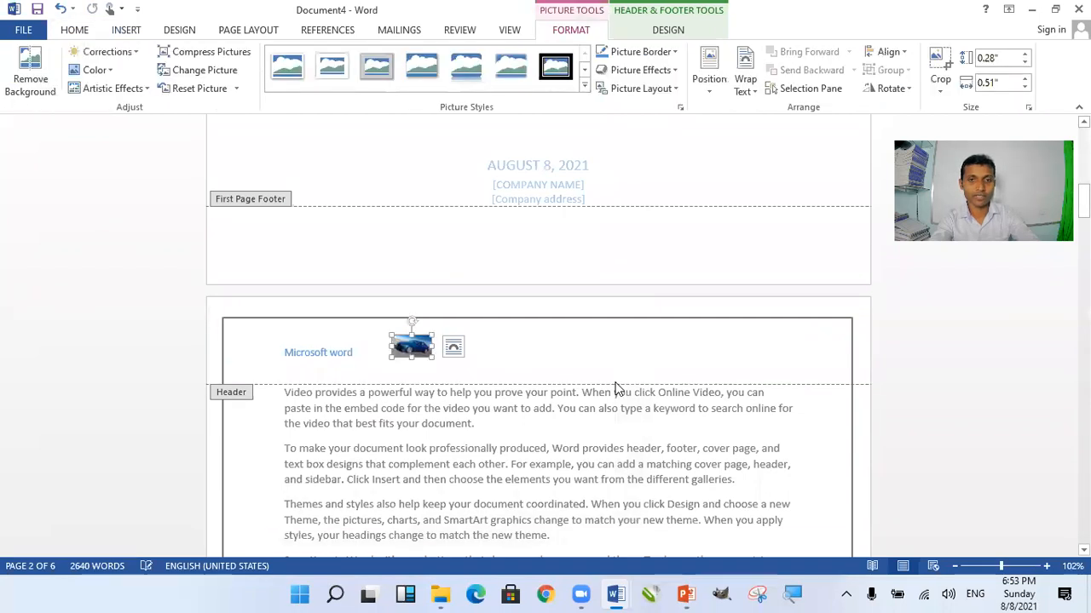
Step: Enlarge the car picture slightly in page 3's header and return to editing the body text
scroll(616, 383, up, 5)
scroll(614, 382, down, 2)
scroll(412, 246, down, 10)
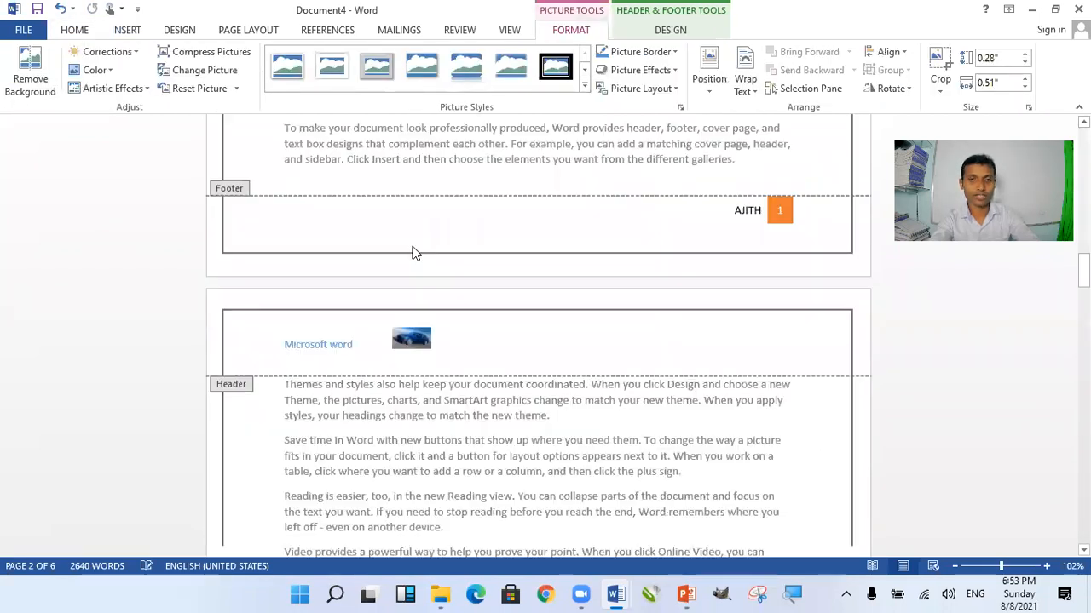
scroll(424, 246, down, 2)
click(427, 243)
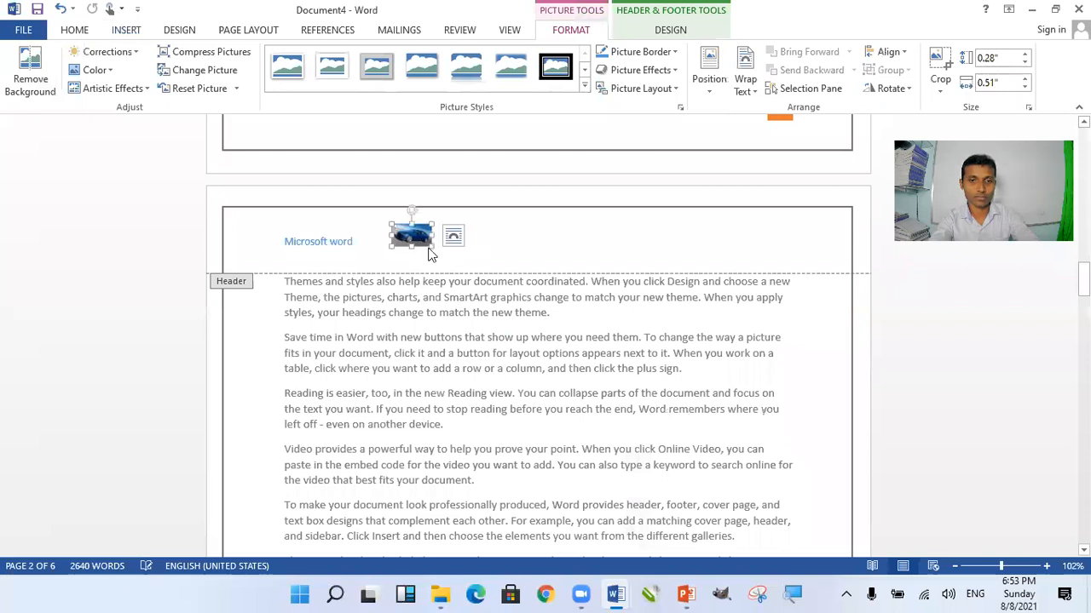
drag(457, 260, 456, 259)
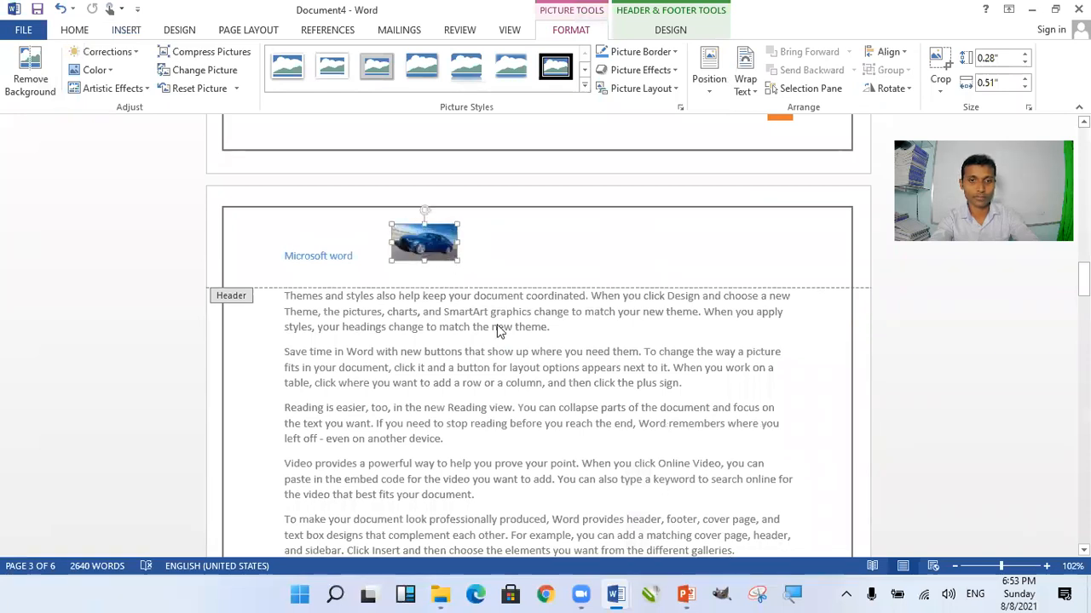
double_click(558, 395)
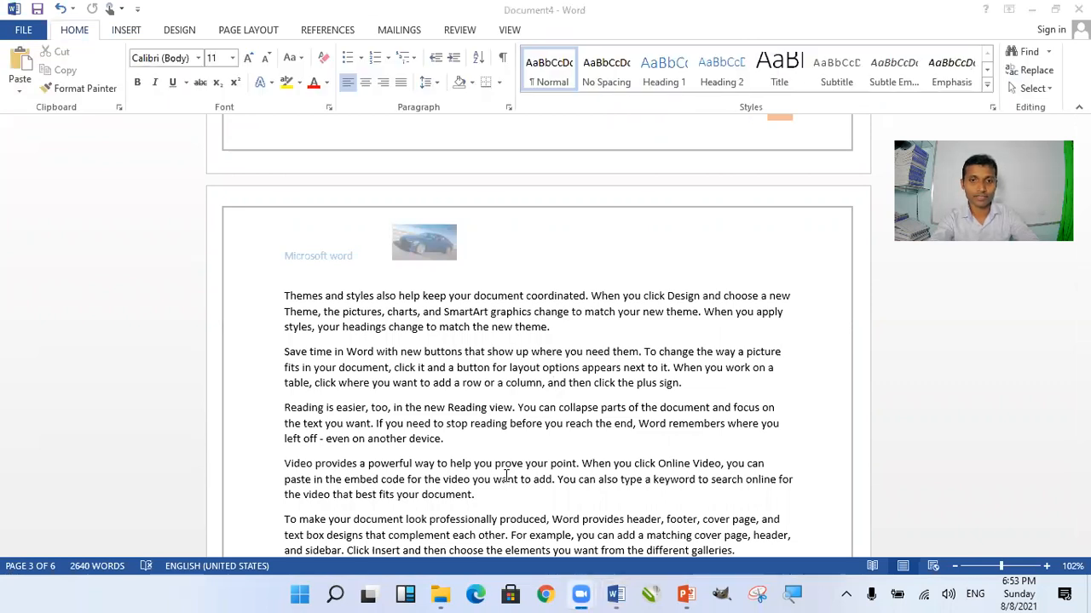
Step: Check the header picture and the numbered footer on the following pages
click(445, 285)
scroll(443, 348, down, 10)
scroll(453, 362, down, 6)
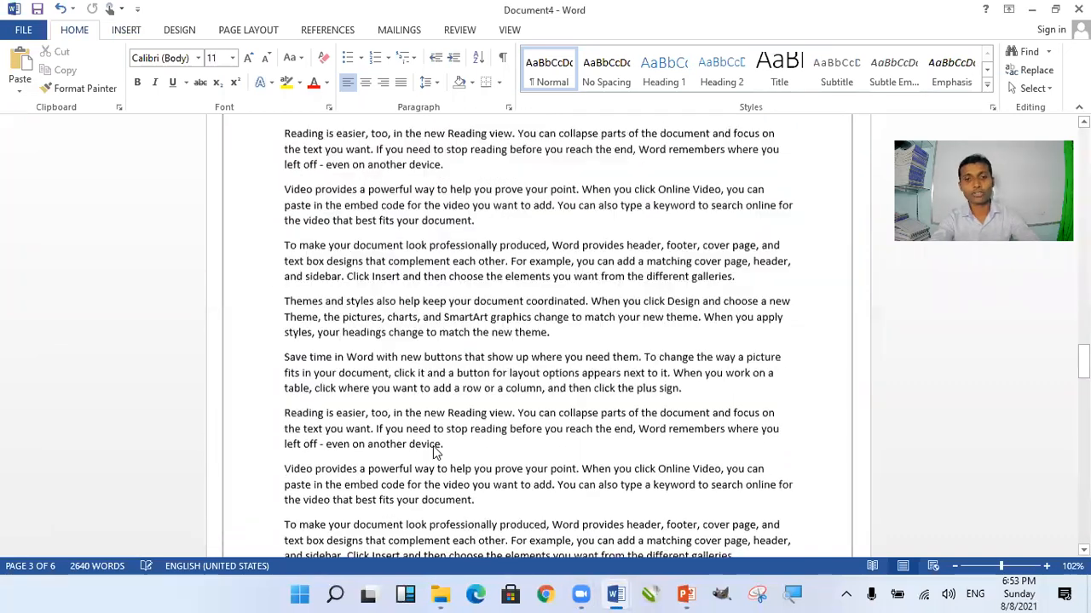
scroll(477, 431, down, 2)
scroll(521, 291, down, 6)
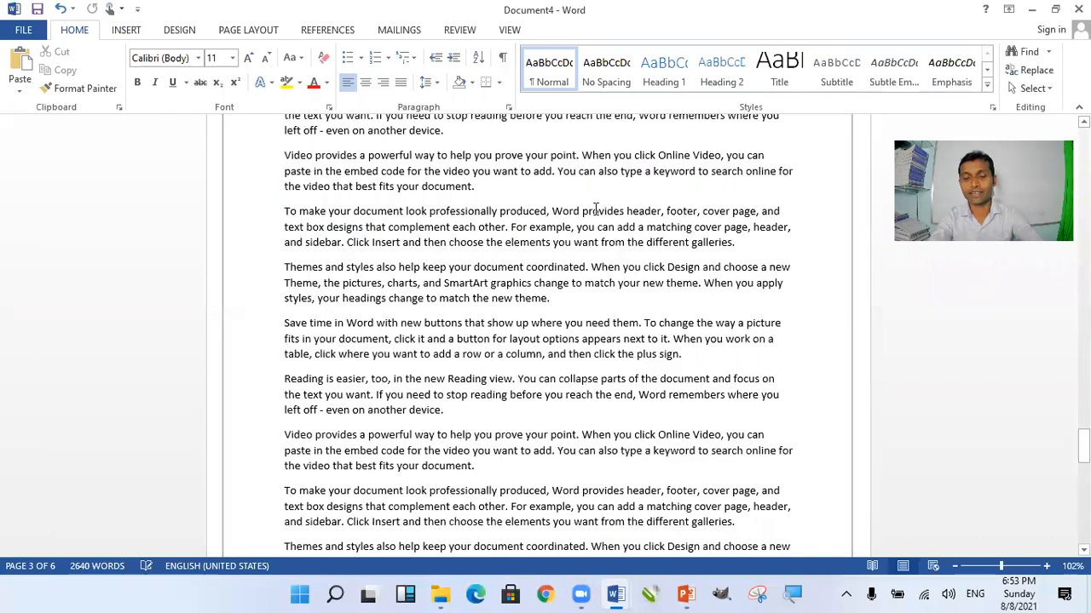
scroll(703, 455, down, 6)
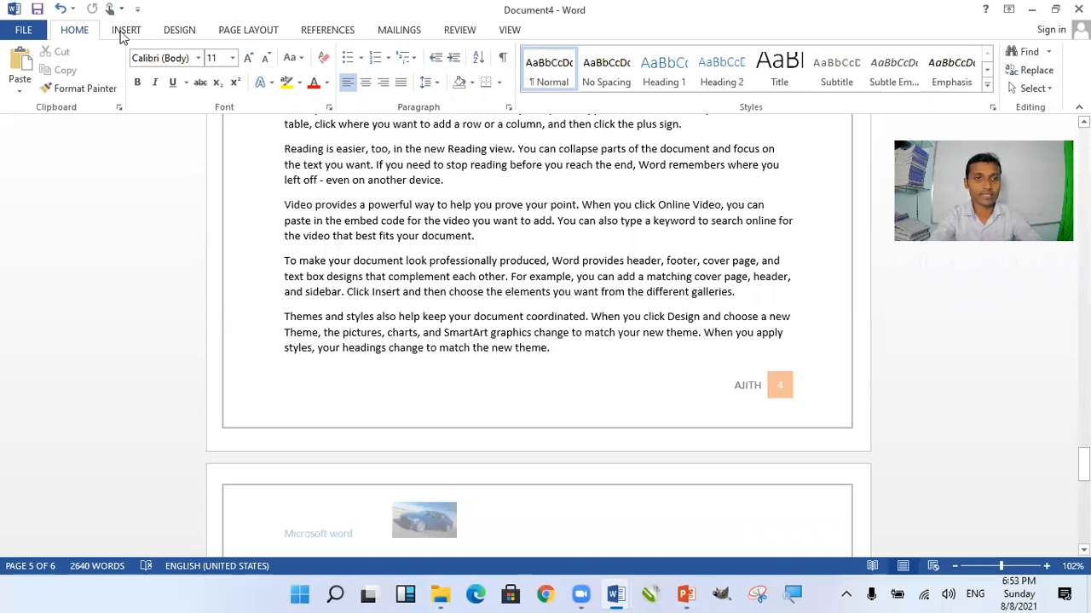
Step: Switch to the "tute 7 Word Processing 1" worksheet and find item 21, Header & Footer
click(126, 31)
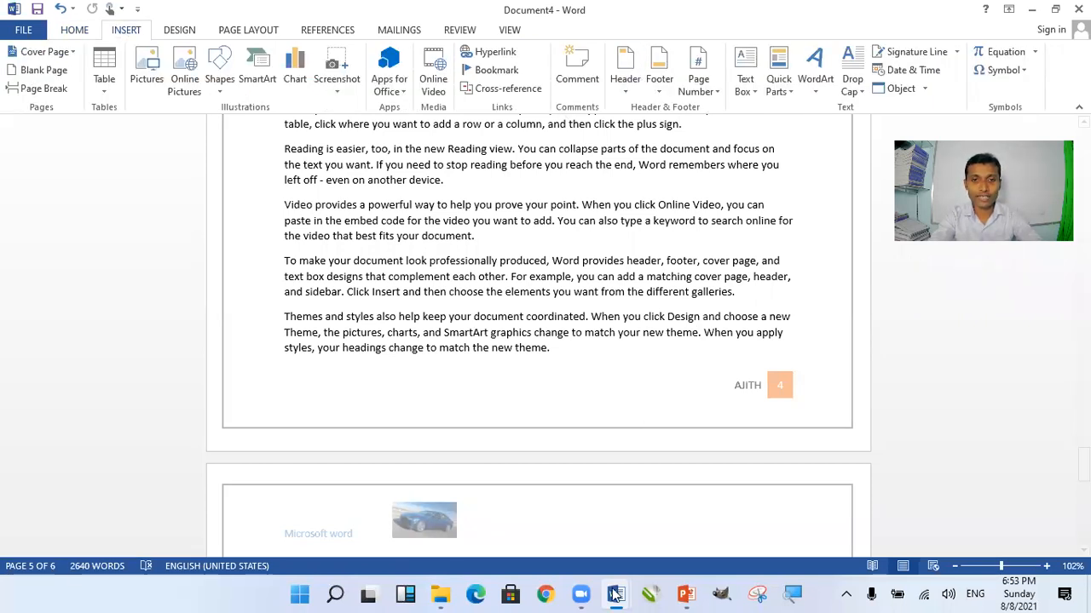
mouse_move(615, 594)
click(523, 521)
scroll(572, 356, down, 15)
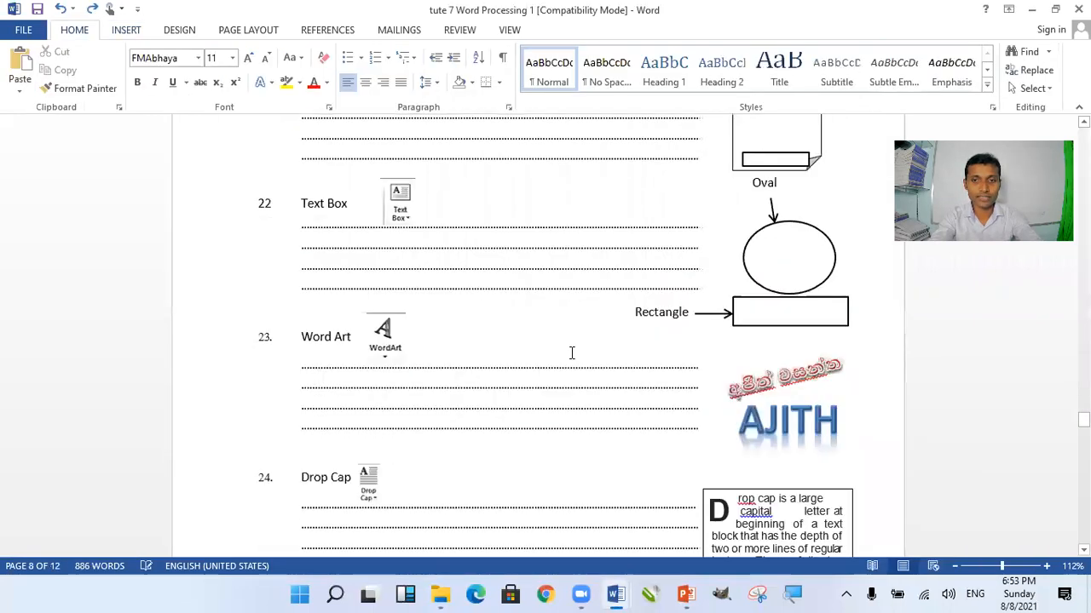
scroll(460, 307, up, 3)
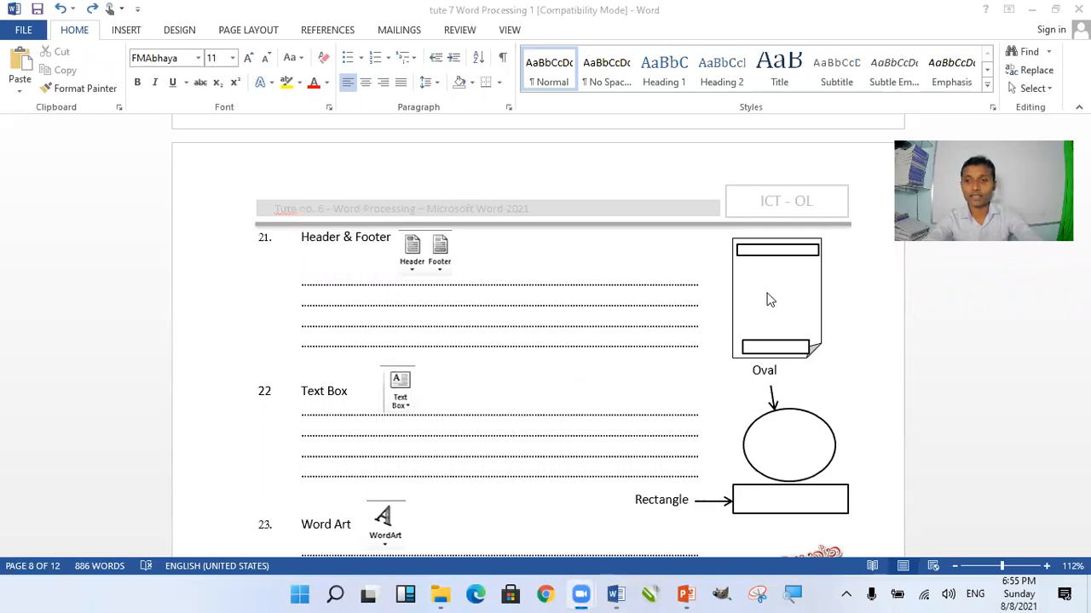
Step: Browse the built-in header designs and replace the worksheet's header with ViewMaster
click(126, 36)
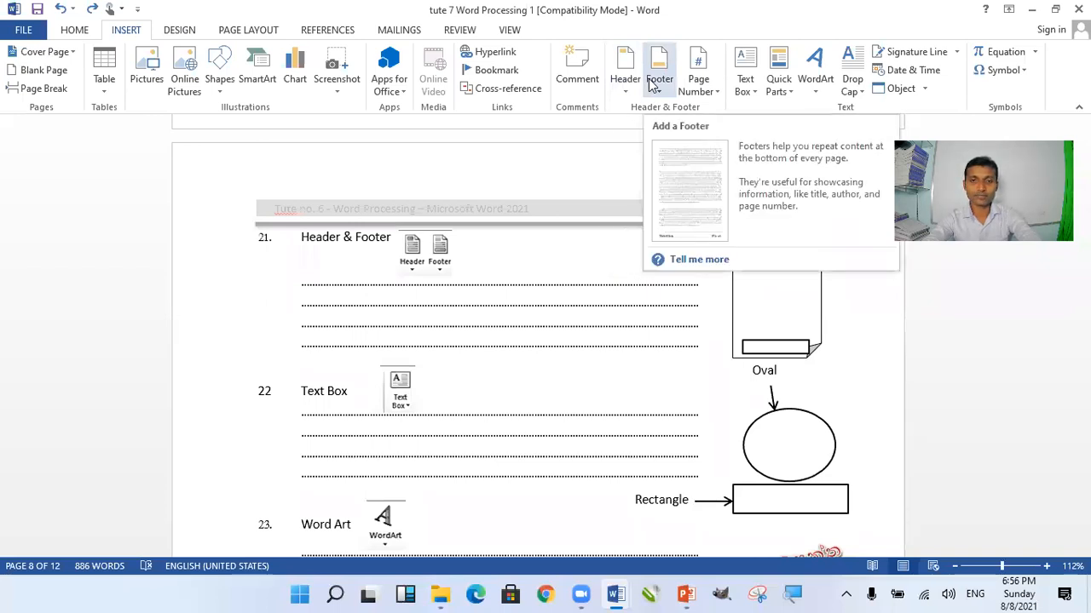
click(628, 95)
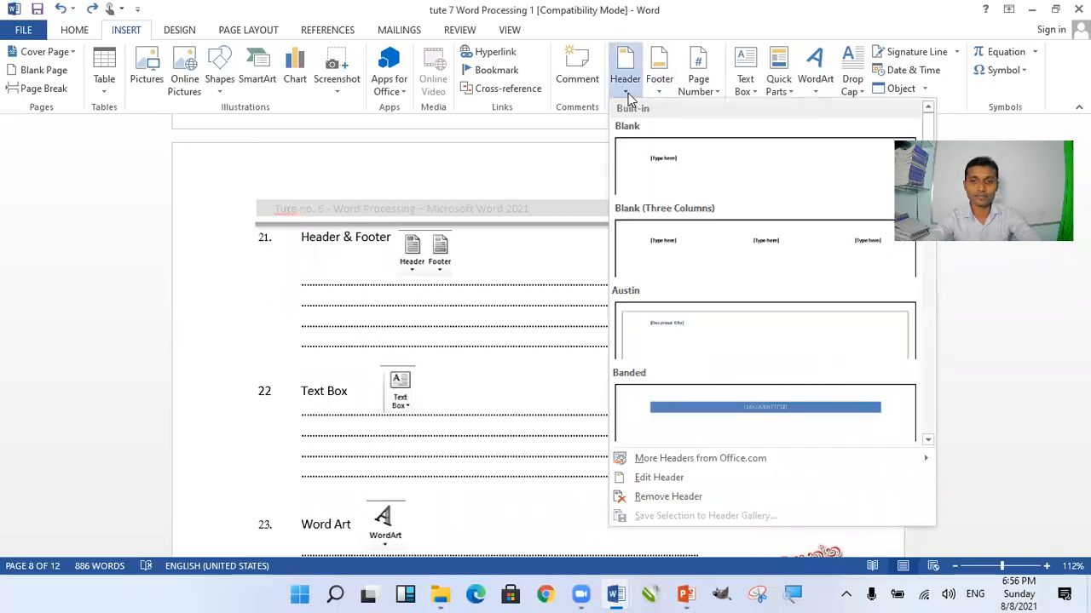
scroll(712, 348, down, 3)
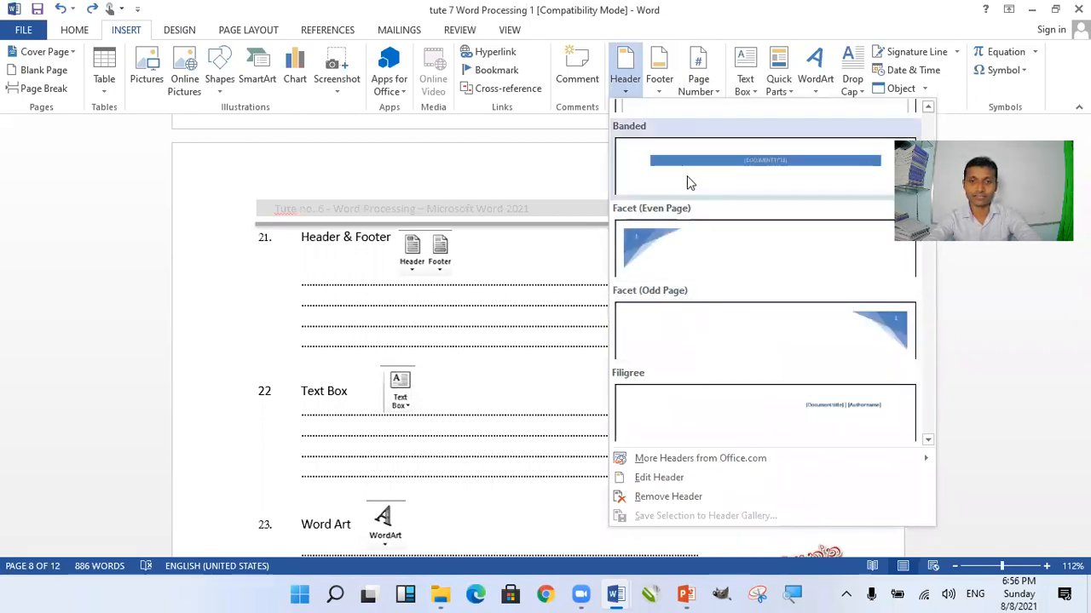
scroll(688, 308, down, 3)
scroll(690, 308, up, 4)
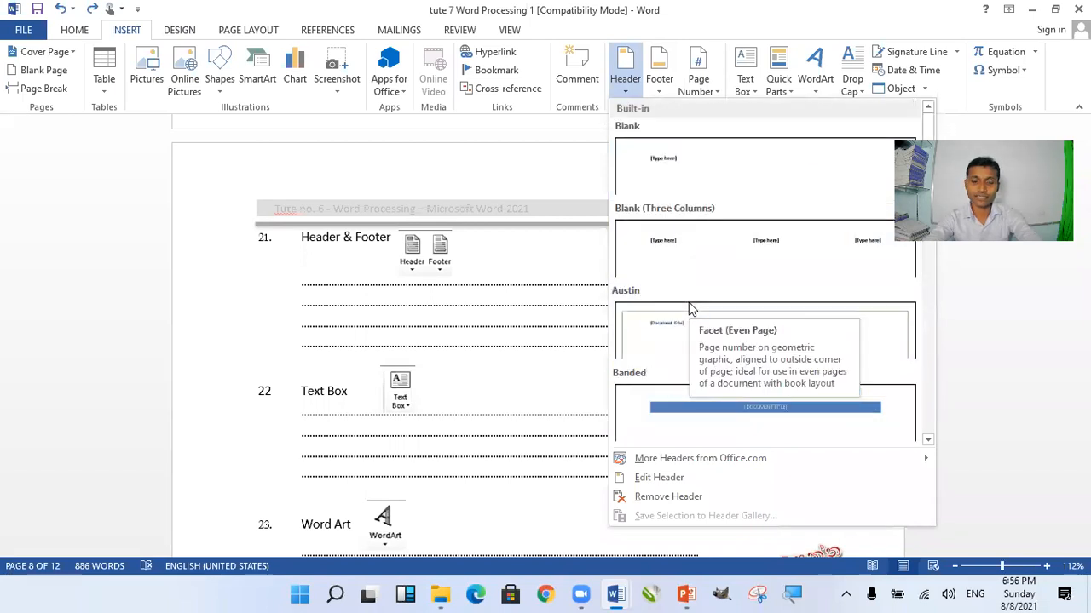
scroll(691, 309, down, 3)
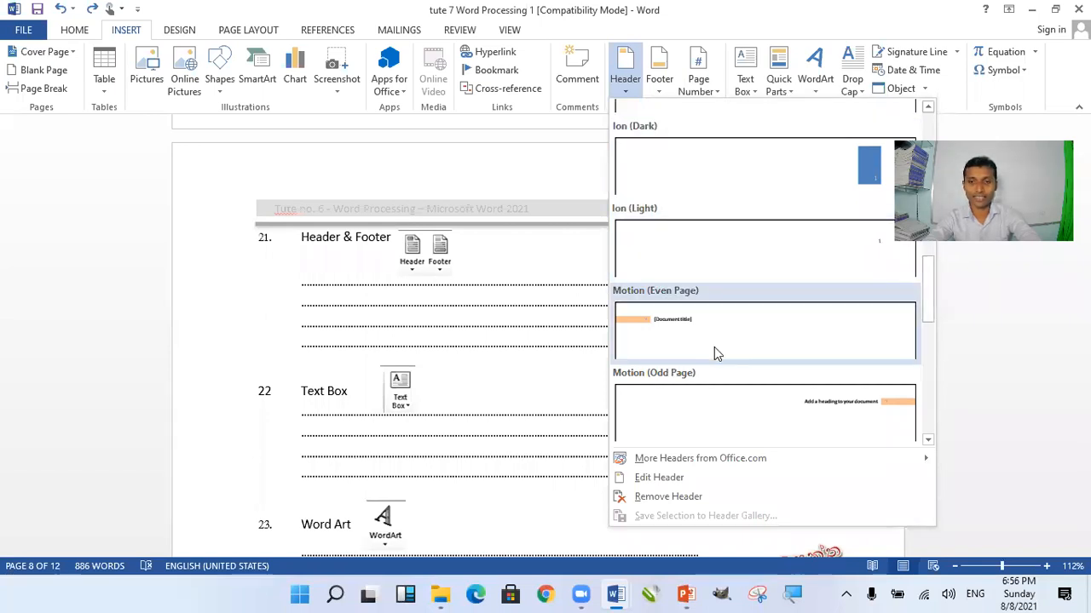
scroll(767, 324, up, 3)
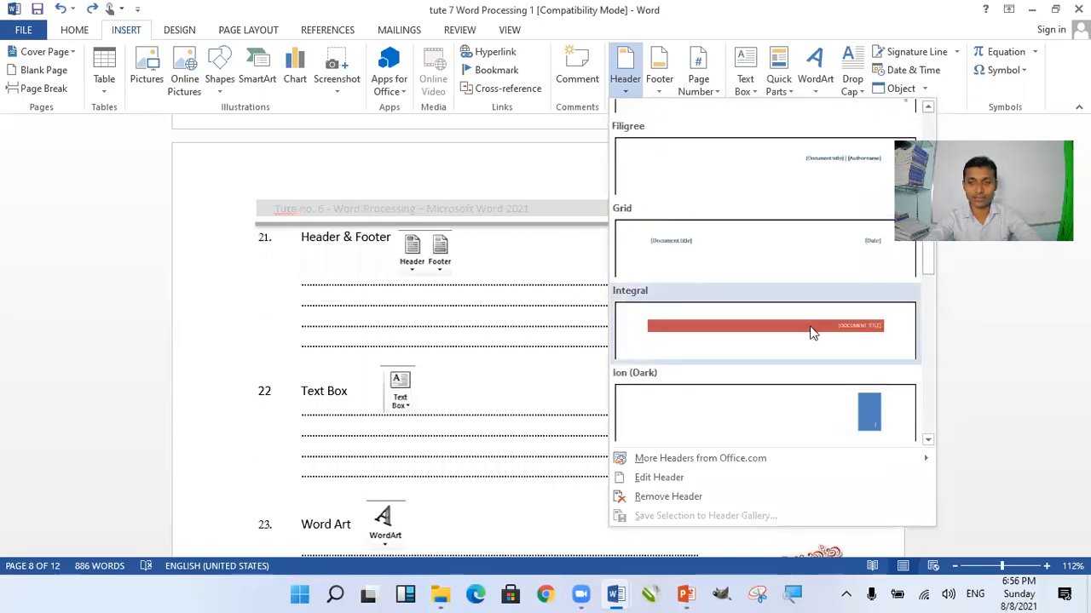
scroll(810, 332, down, 3)
scroll(801, 345, down, 2)
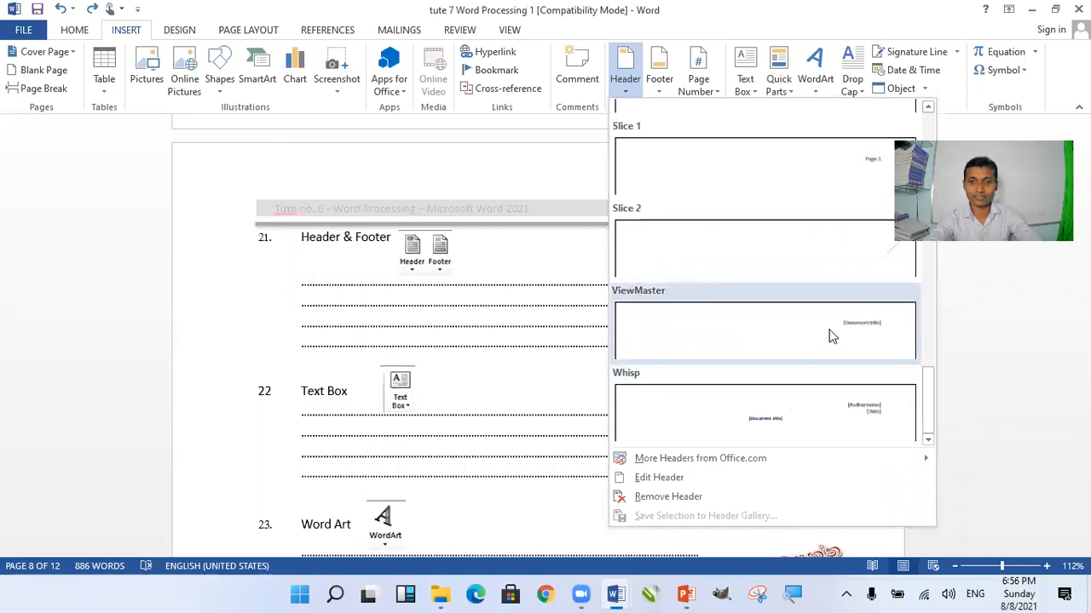
click(832, 336)
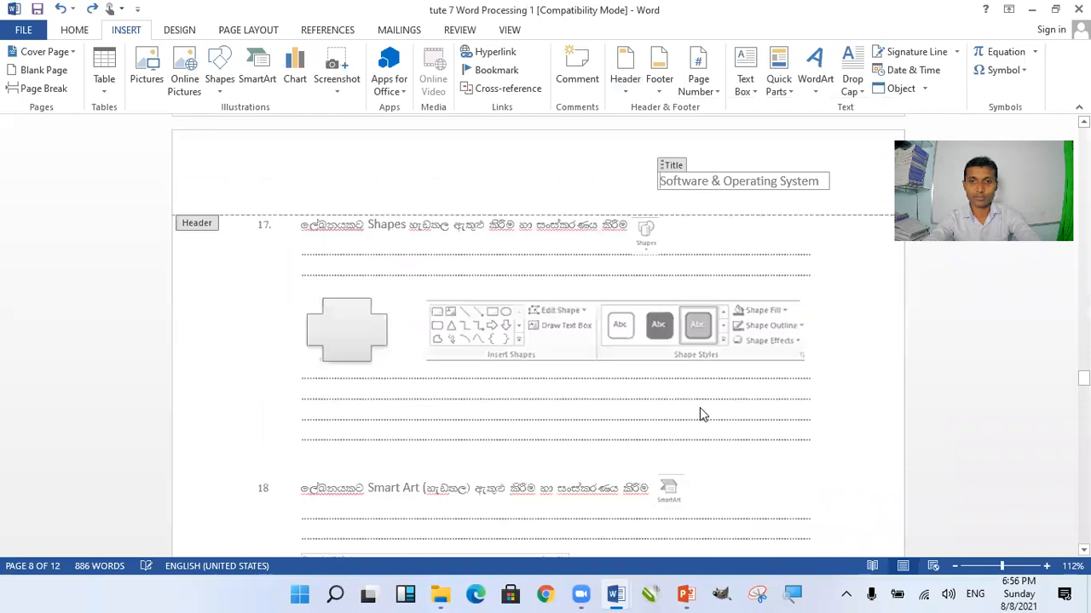
scroll(681, 401, up, 3)
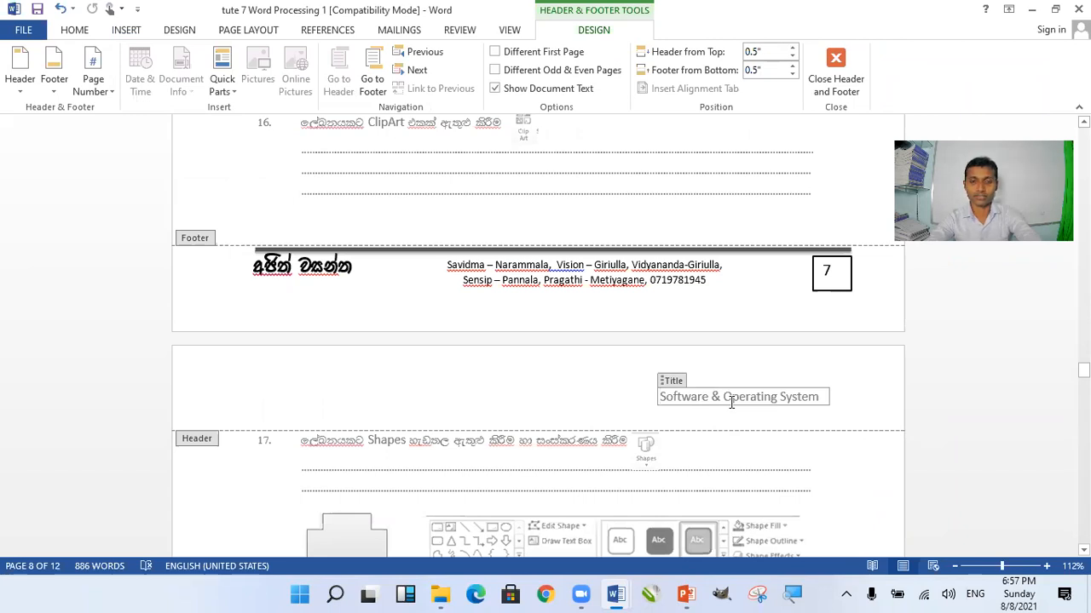
Step: Draw an oval about 0.5" high by 0.83" wide in page 8's header, opposite the title, and close the header
click(137, 36)
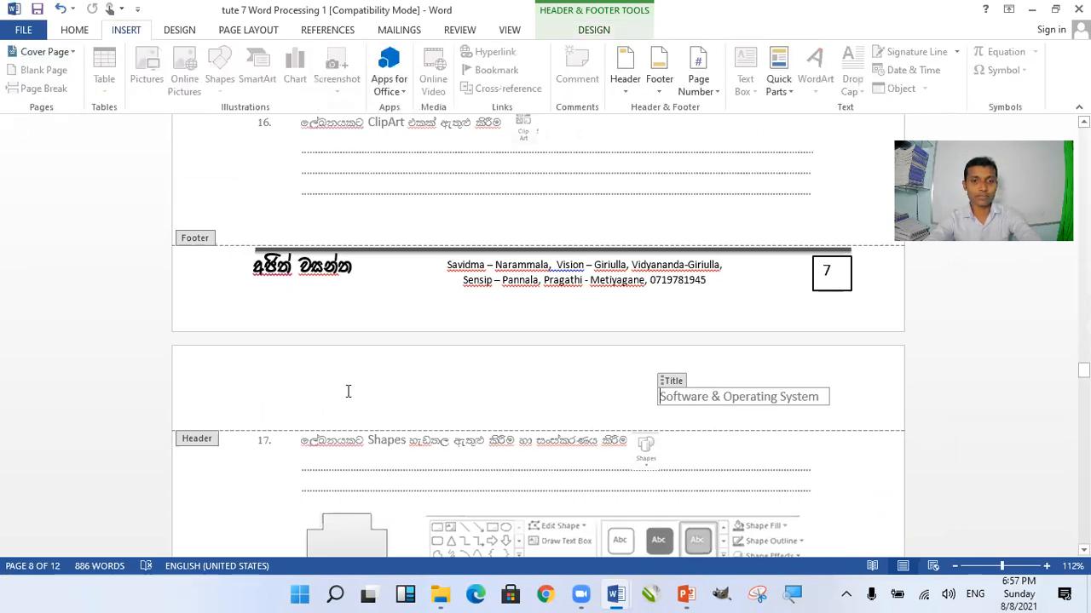
click(856, 404)
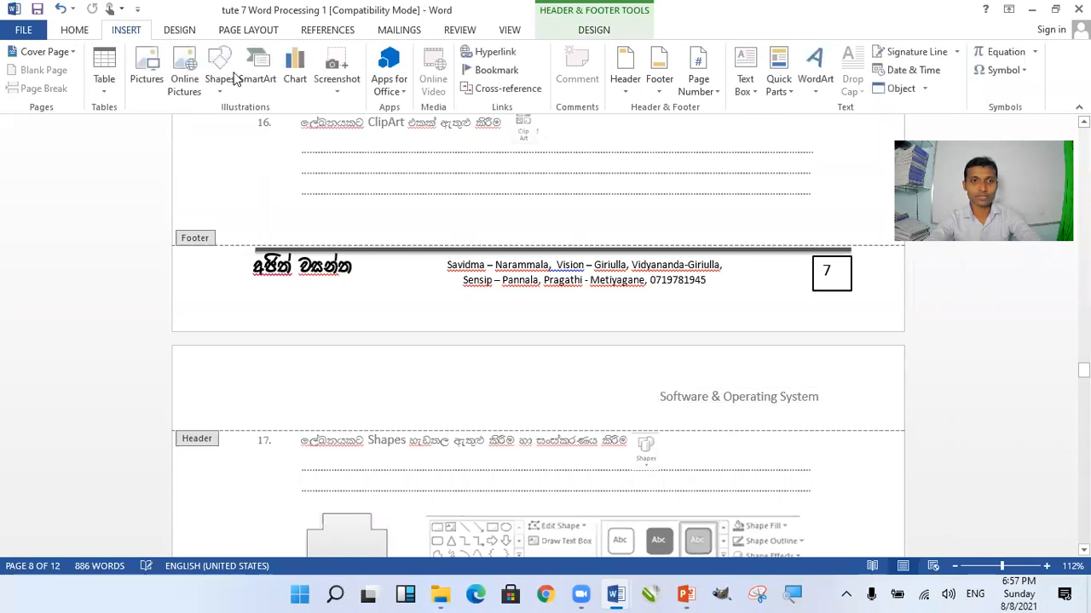
click(219, 79)
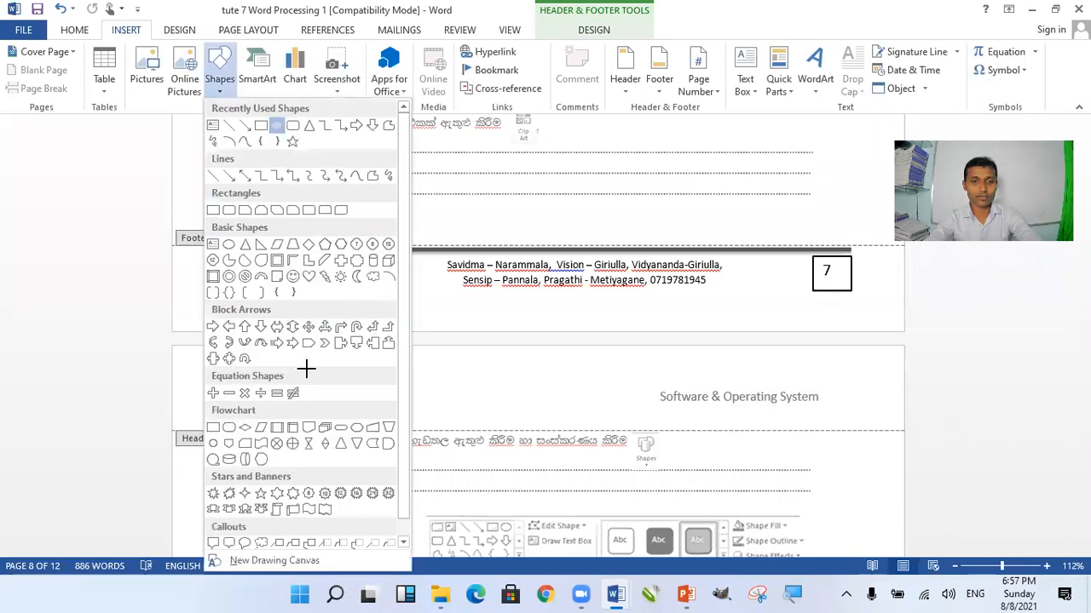
click(225, 243)
drag(202, 369, 276, 415)
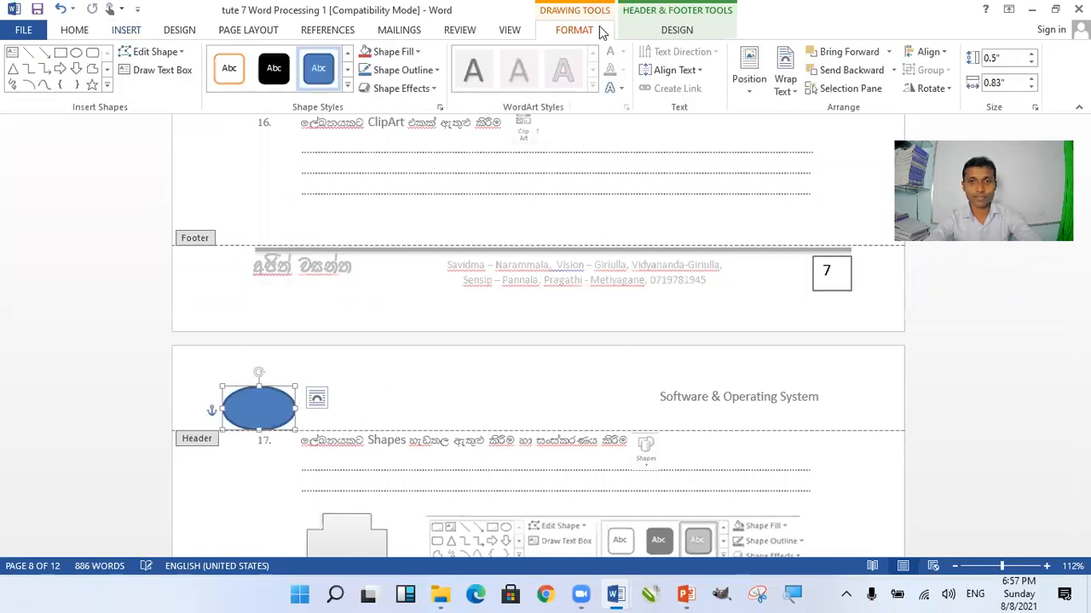
click(682, 30)
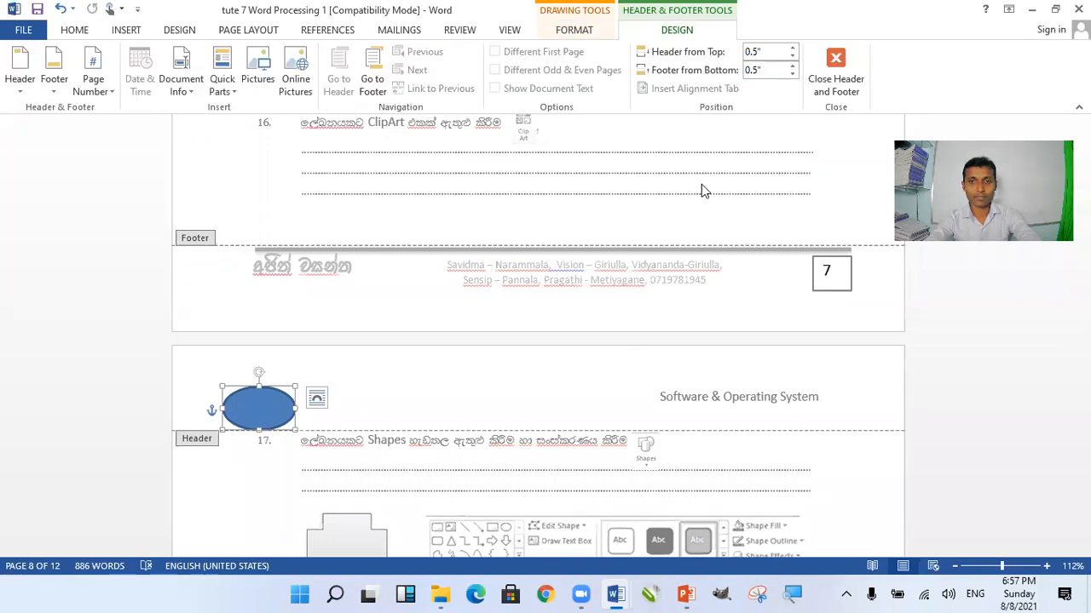
click(828, 68)
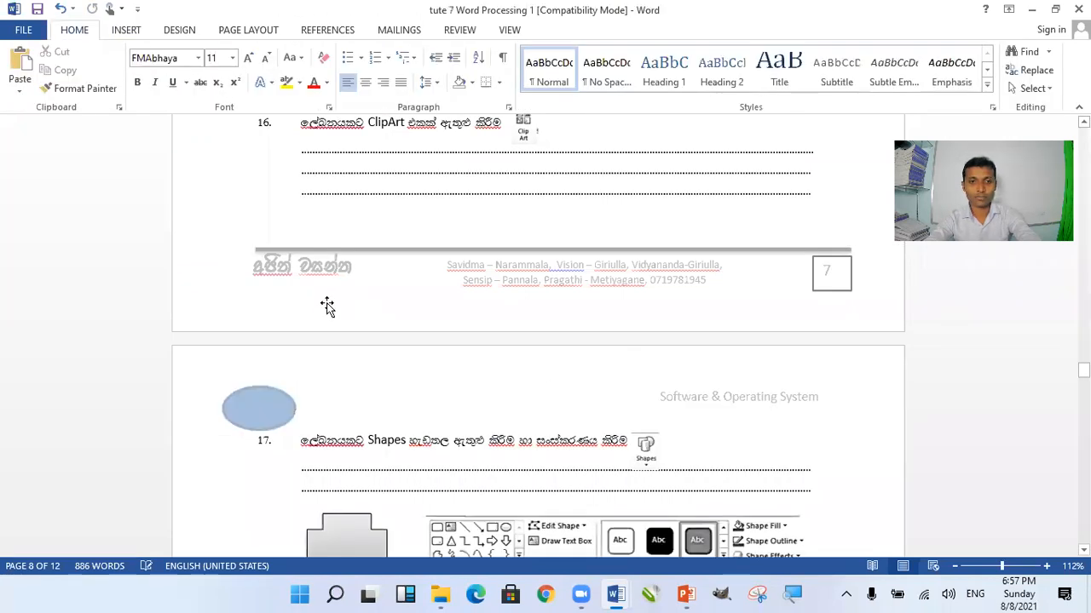
Step: Check the header with the oval on the worksheet's following pages, then undo the header changes
scroll(327, 306, down, 15)
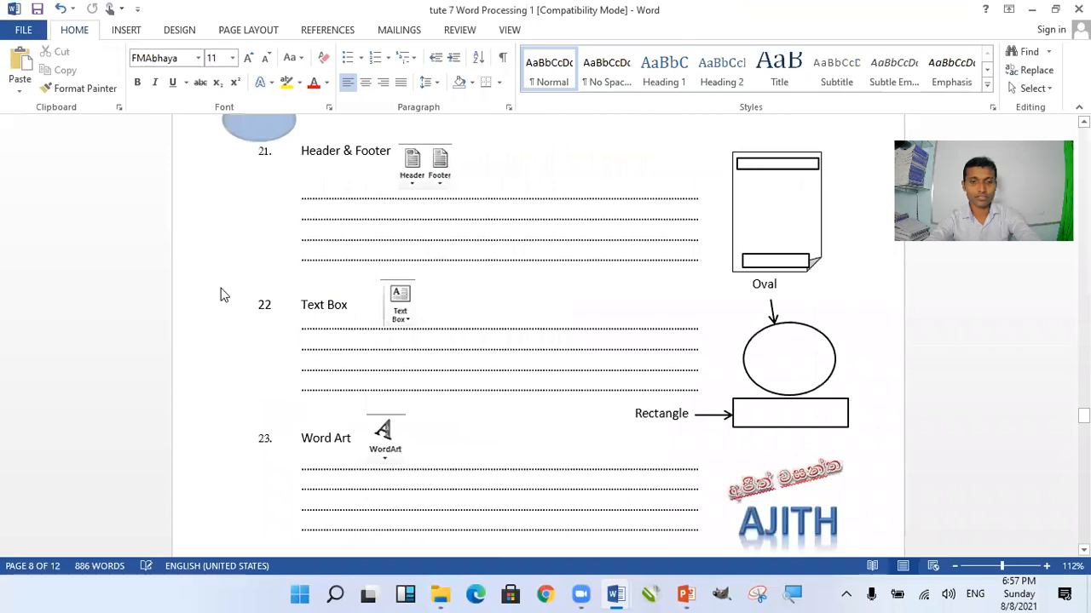
scroll(221, 293, up, 3)
scroll(365, 384, down, 3)
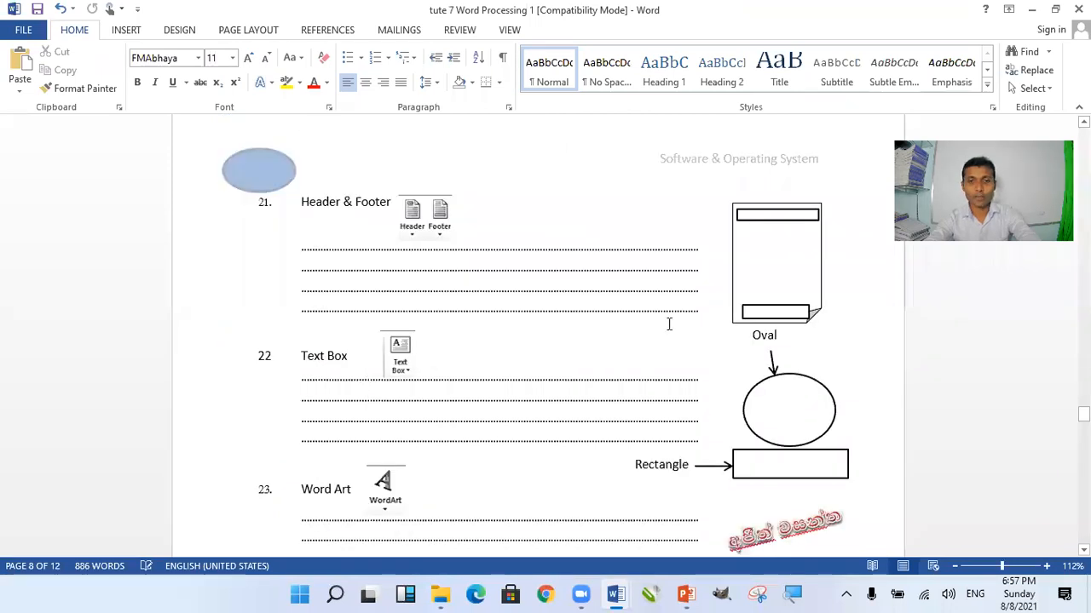
scroll(635, 356, up, 10)
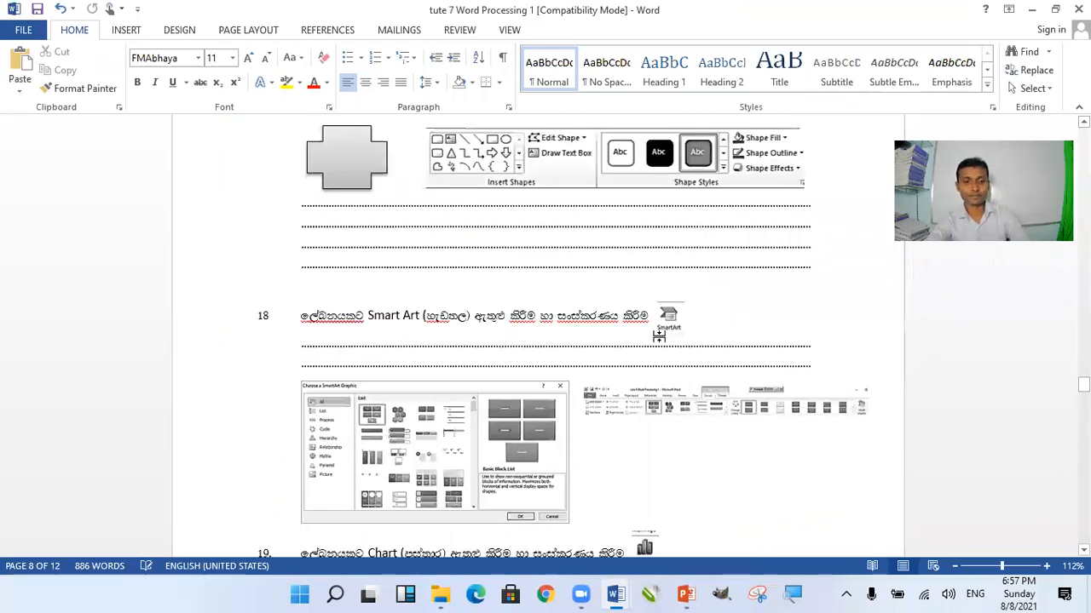
scroll(659, 336, up, 7)
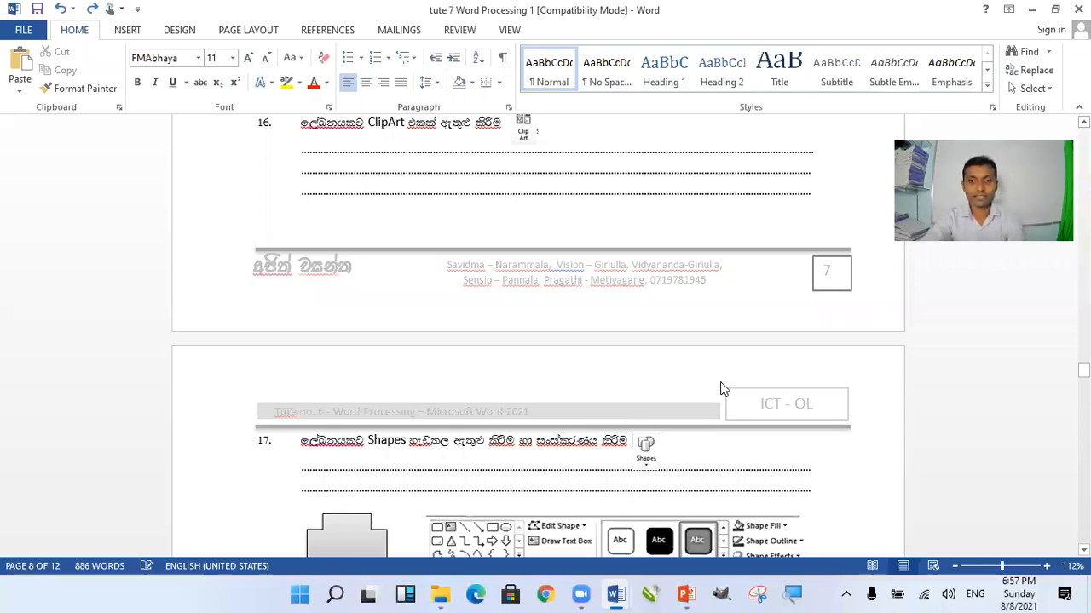
Step: Browse the built-in footer designs and the Edit Footer and Remove Footer options for the worksheet
scroll(725, 383, down, 1)
click(126, 31)
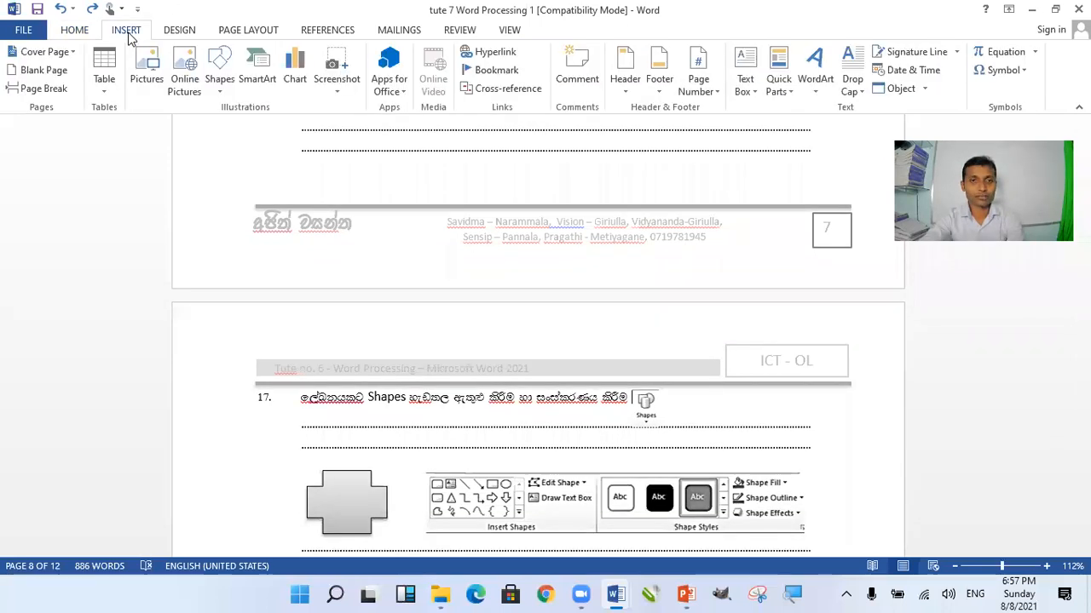
click(658, 92)
scroll(864, 453, down, 5)
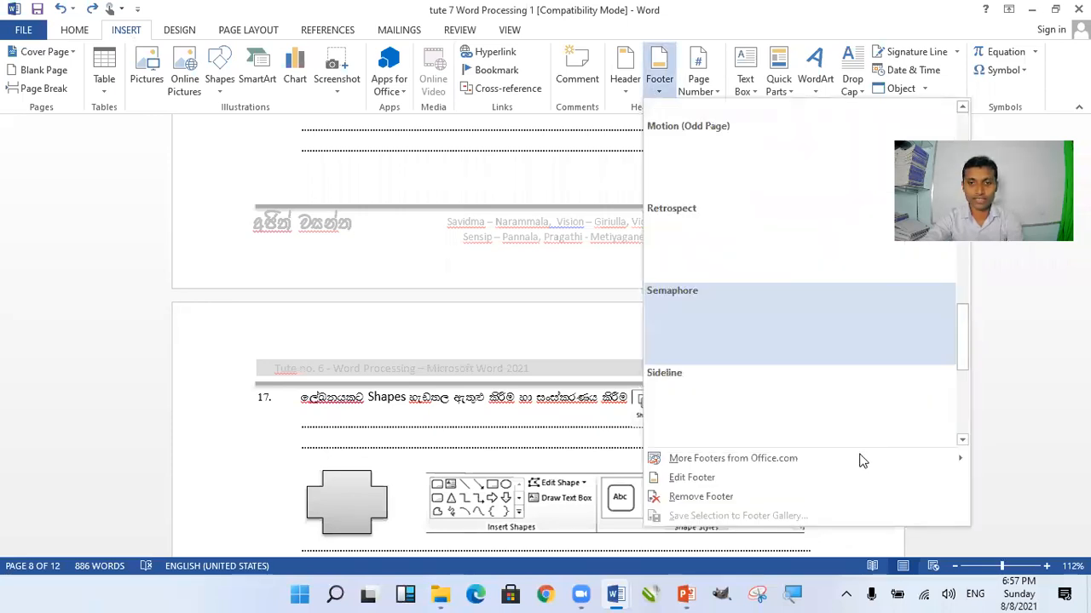
mouse_move(848, 462)
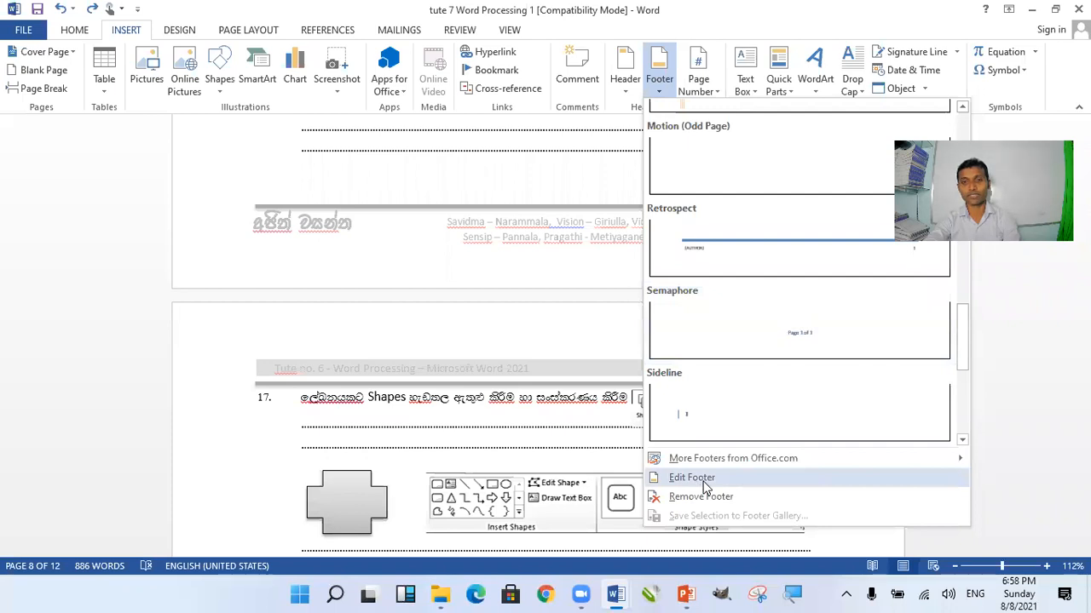
click(1022, 398)
scroll(632, 385, down, 10)
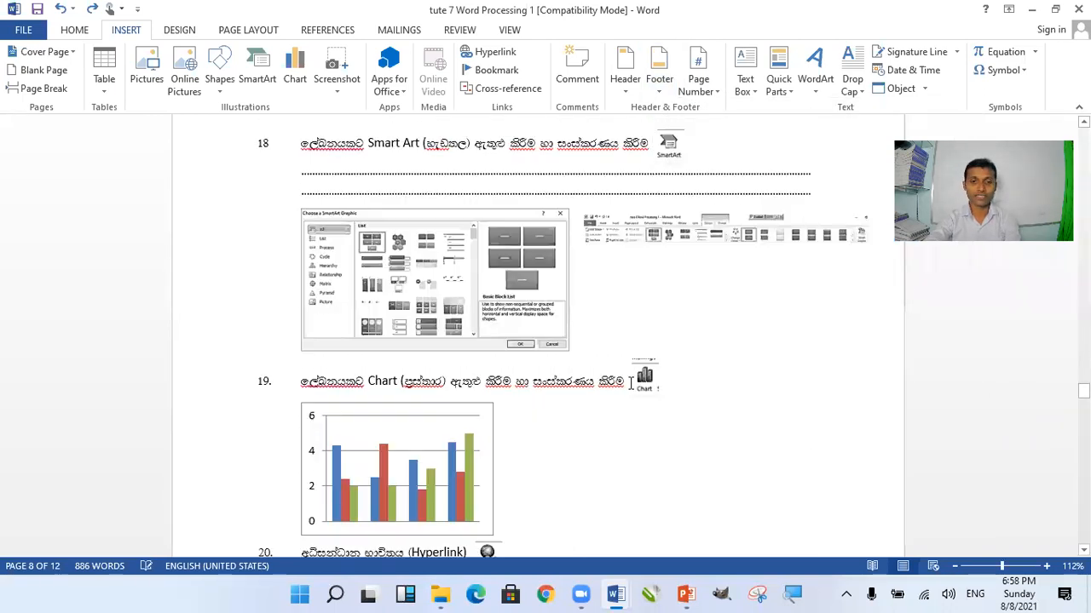
scroll(684, 451, up, 5)
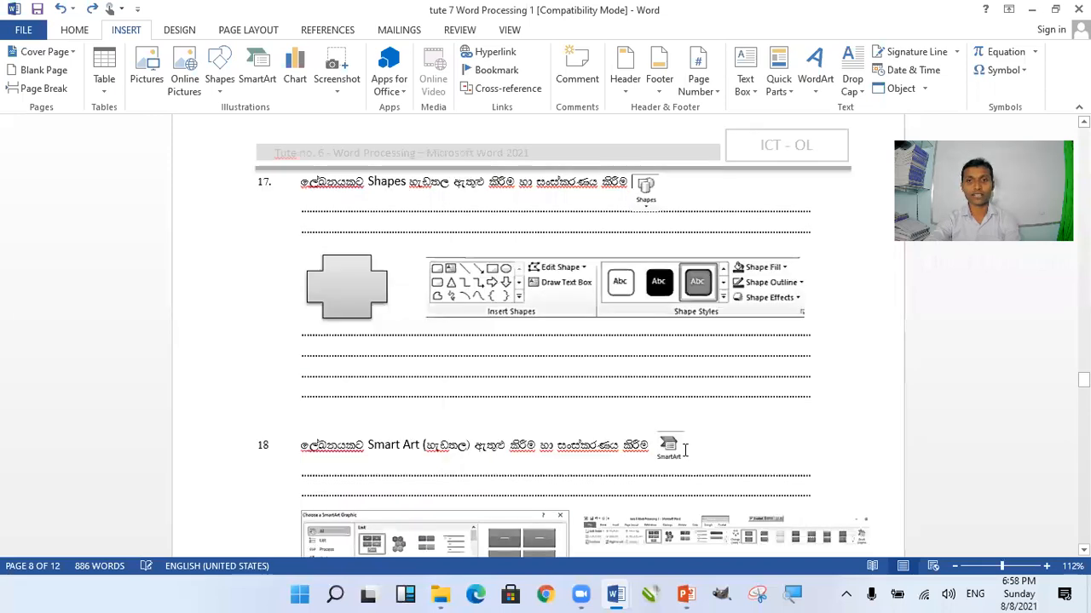
click(252, 78)
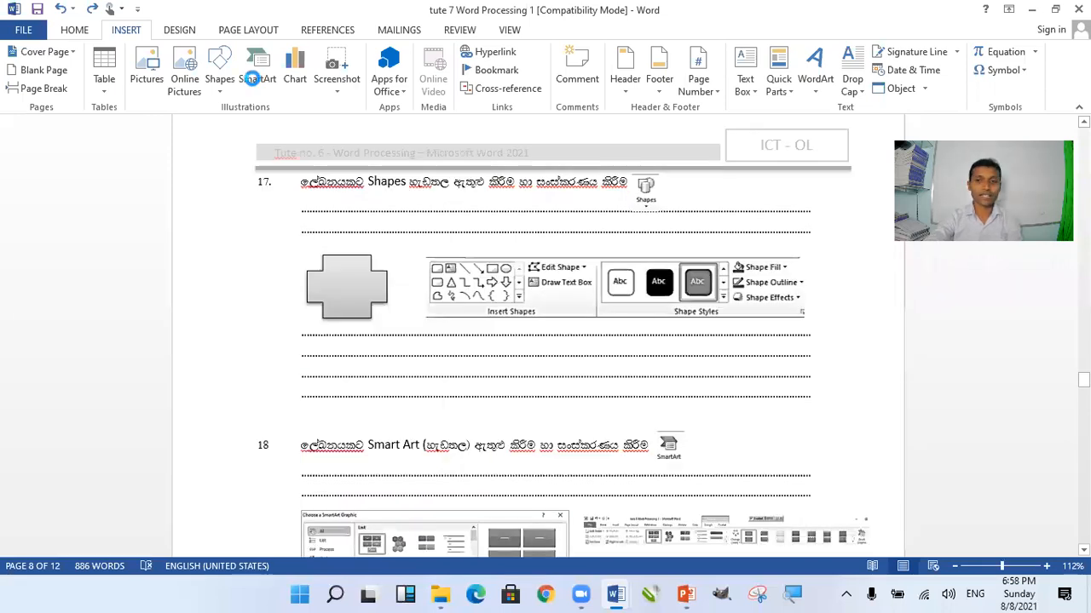
scroll(617, 438, up, 3)
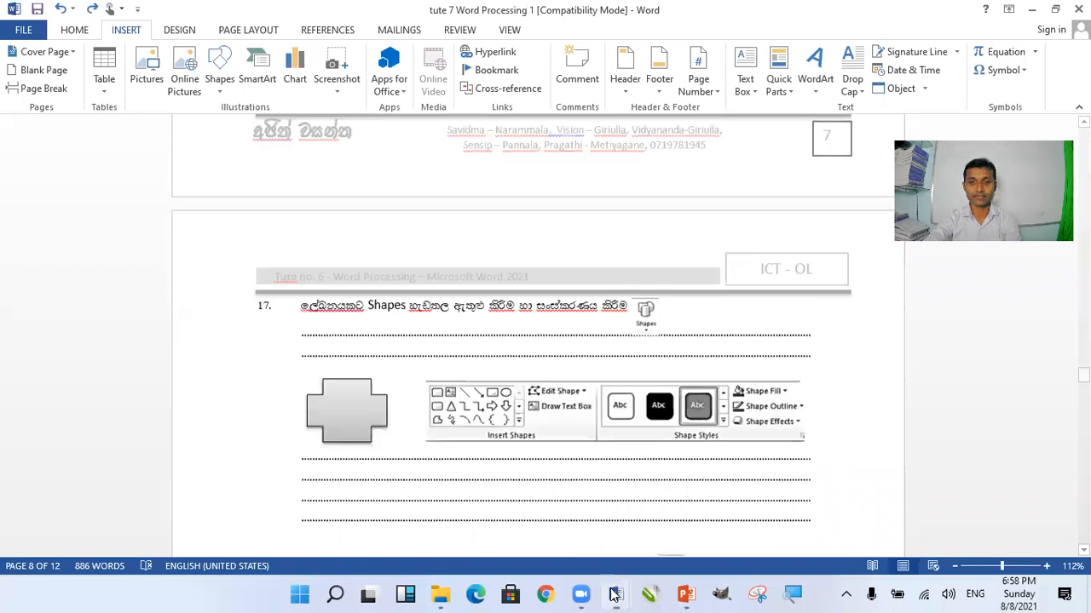
scroll(719, 514, up, 2)
Step: Switch to Document4 and examine the header picture and numbered footer across its pages
click(616, 595)
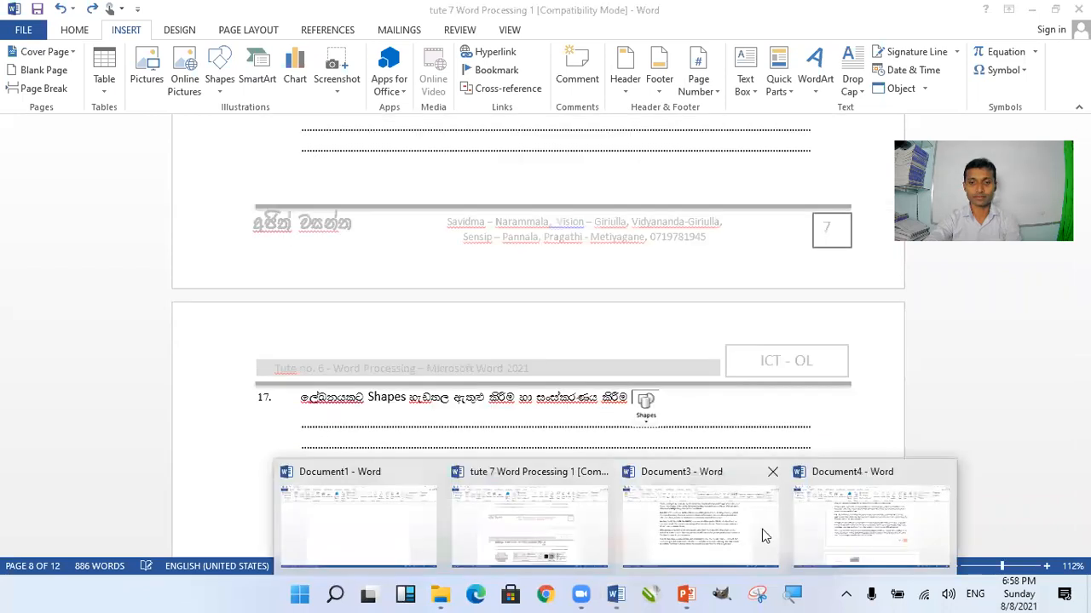
click(875, 537)
scroll(621, 311, down, 5)
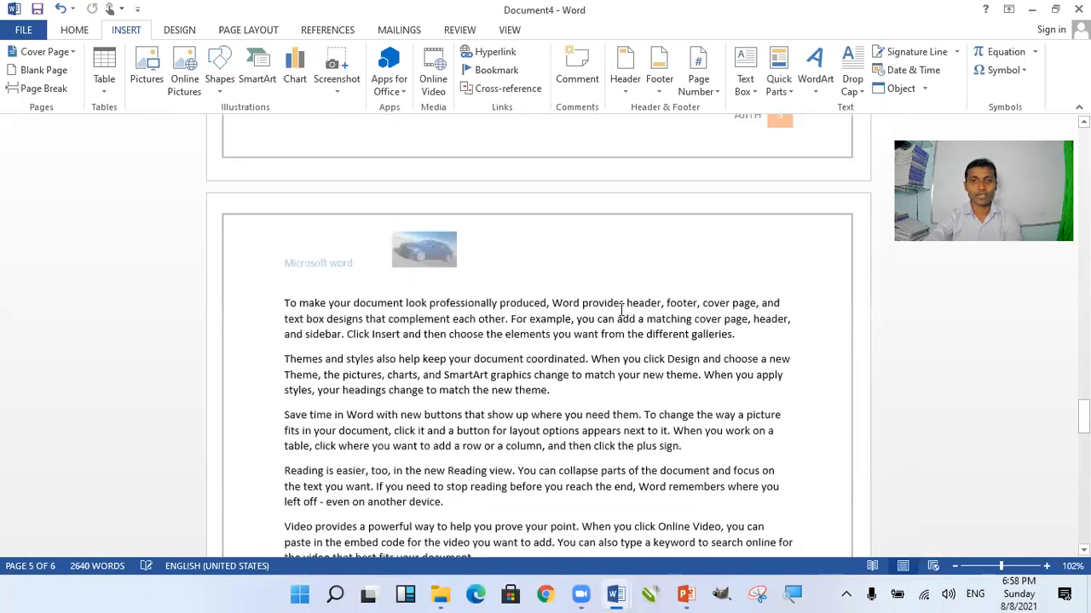
scroll(645, 315, down, 5)
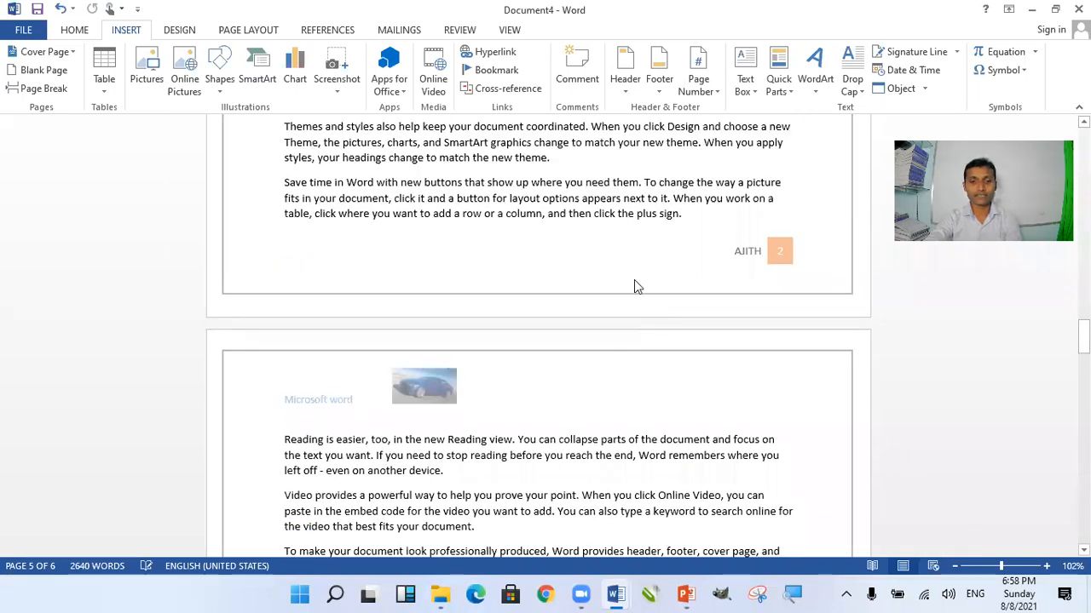
Step: Return to the "tute 7 Word Processing 1" worksheet and find item 22, Text Box
mouse_move(622, 595)
click(546, 548)
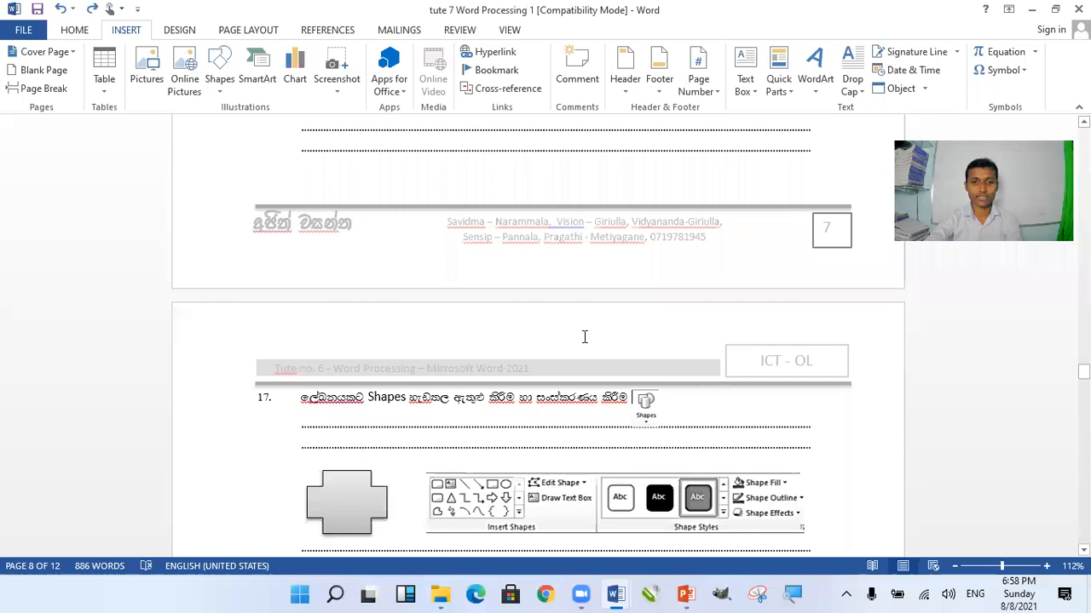
scroll(585, 341, down, 15)
scroll(584, 338, down, 3)
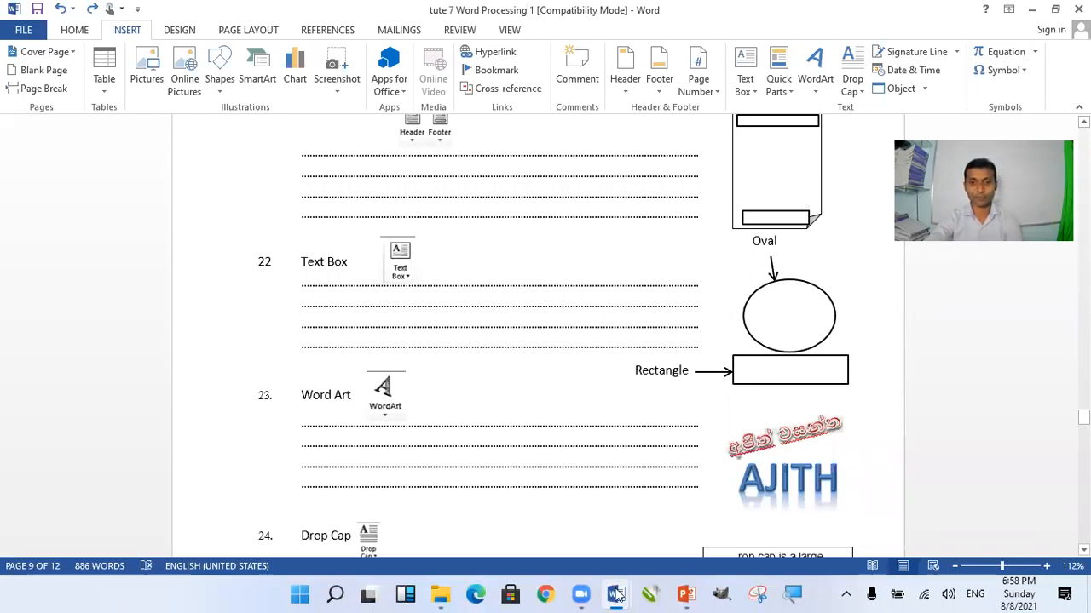
Step: Draw a rectangle about 0.49" high by 3.29" wide in the lower middle of the blank Document1 page
key(ctrl+n)
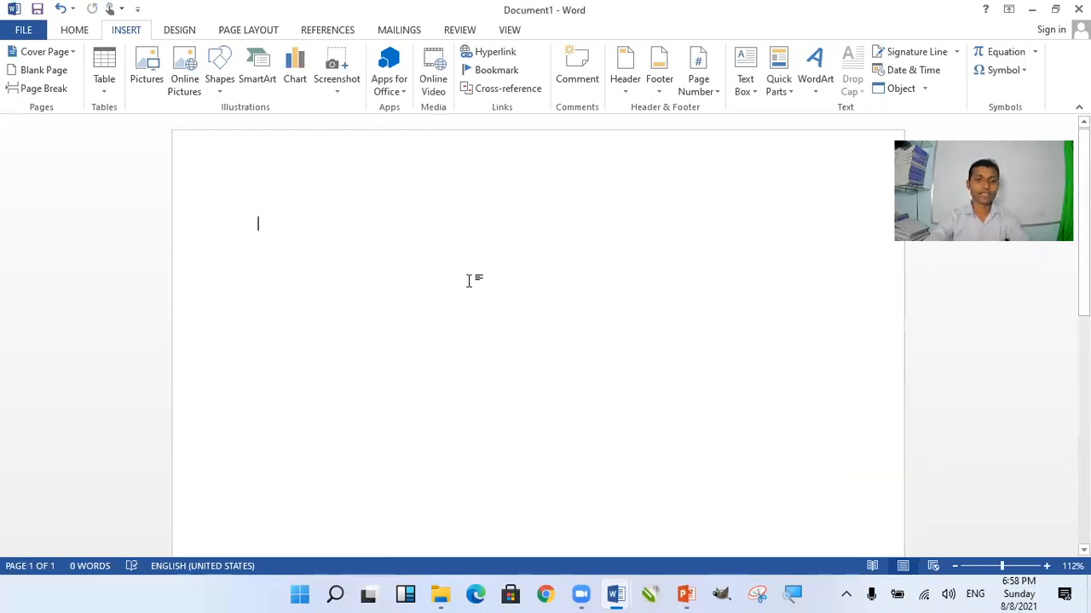
scroll(468, 280, up, 2)
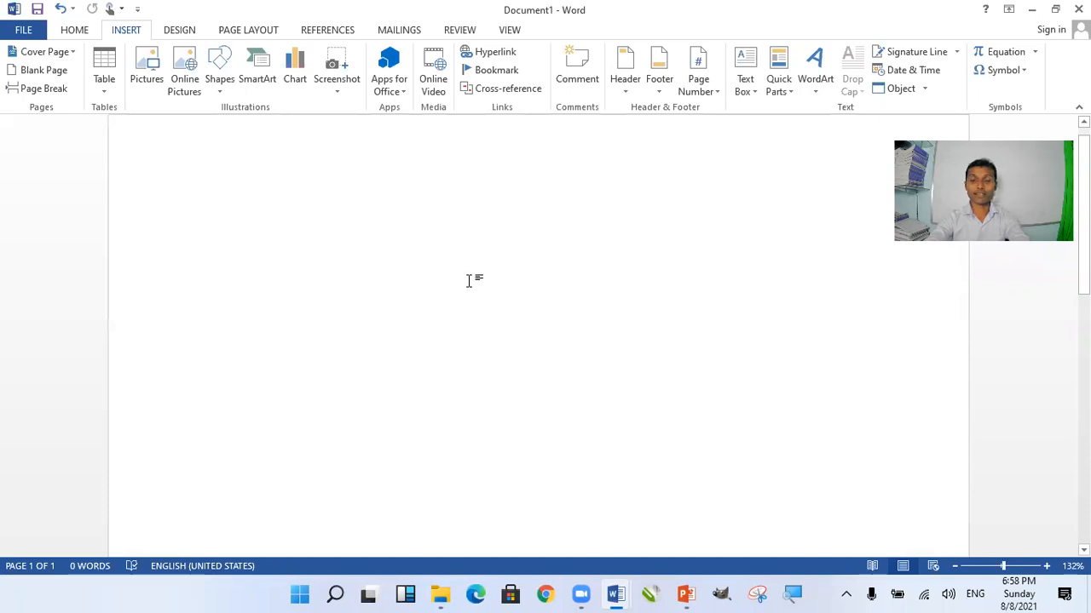
click(219, 75)
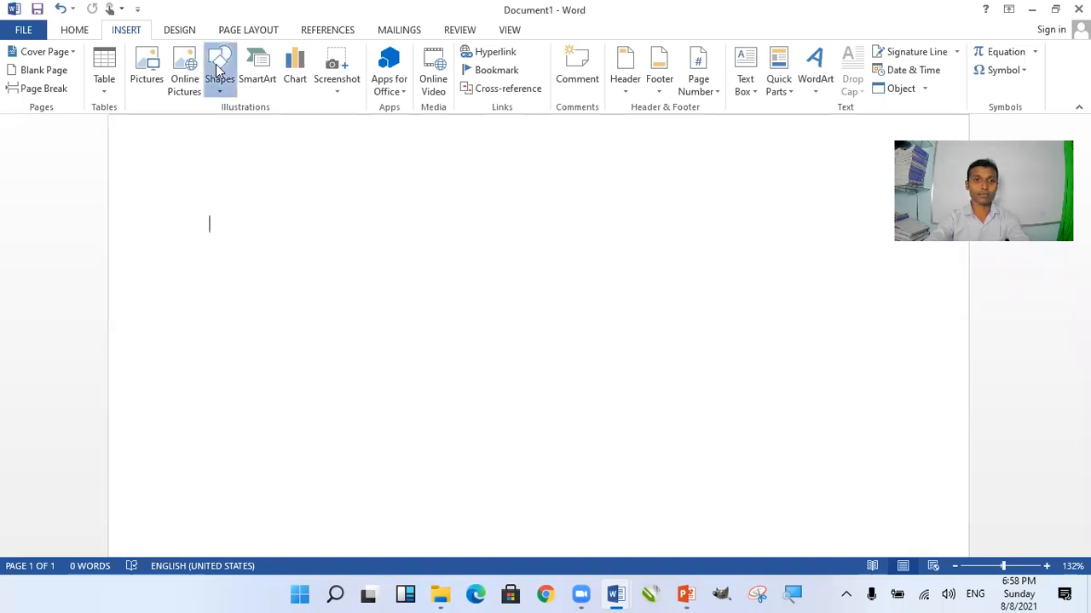
click(259, 128)
mouse_move(372, 367)
mouse_down()
mouse_move(506, 445)
mouse_move(708, 416)
mouse_up()
drag(655, 386, 649, 438)
drag(562, 442, 557, 453)
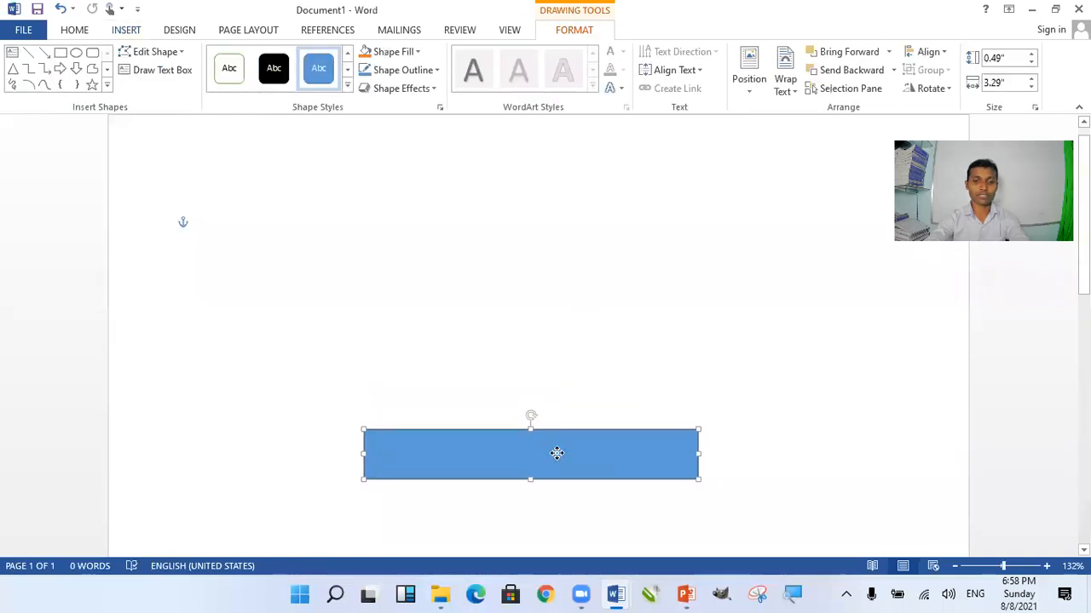
click(779, 386)
click(638, 465)
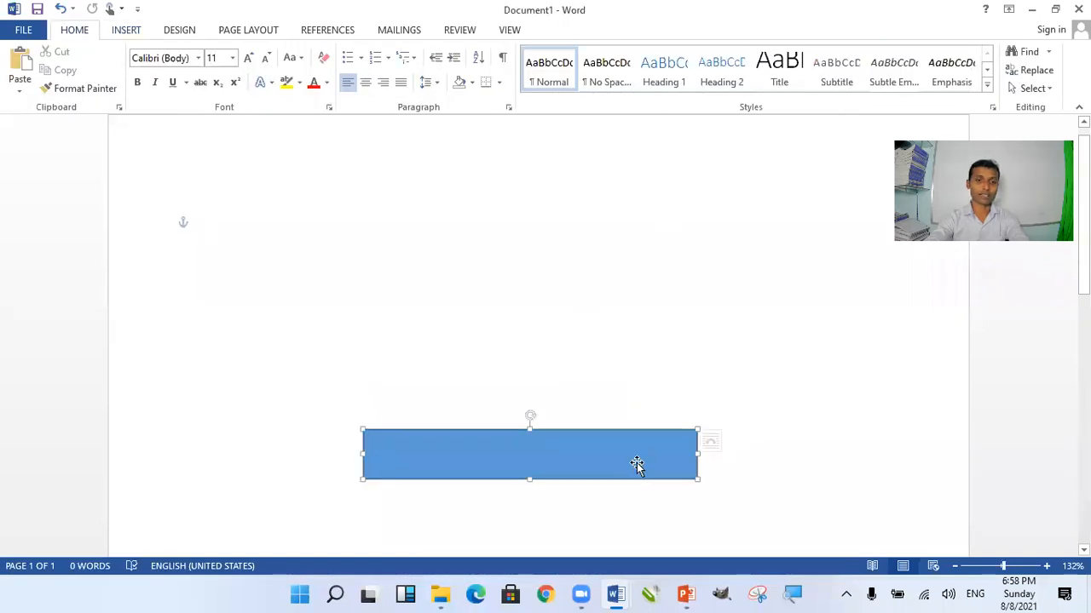
Step: Draw a circle about 1.98" high by 1.99" wide, centred directly above the rectangle
click(125, 30)
click(219, 75)
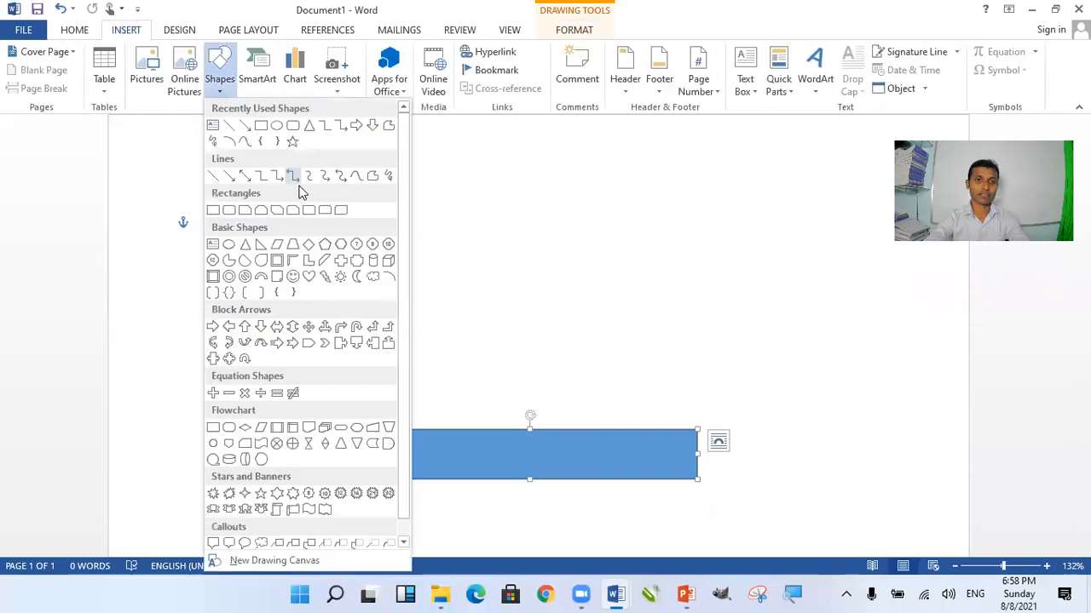
click(278, 136)
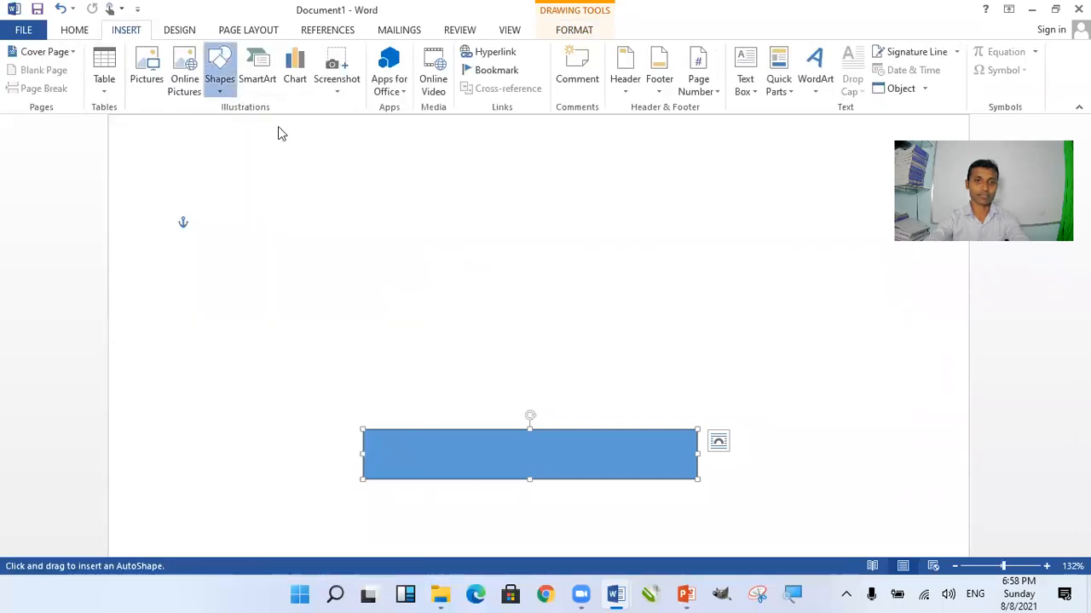
click(277, 126)
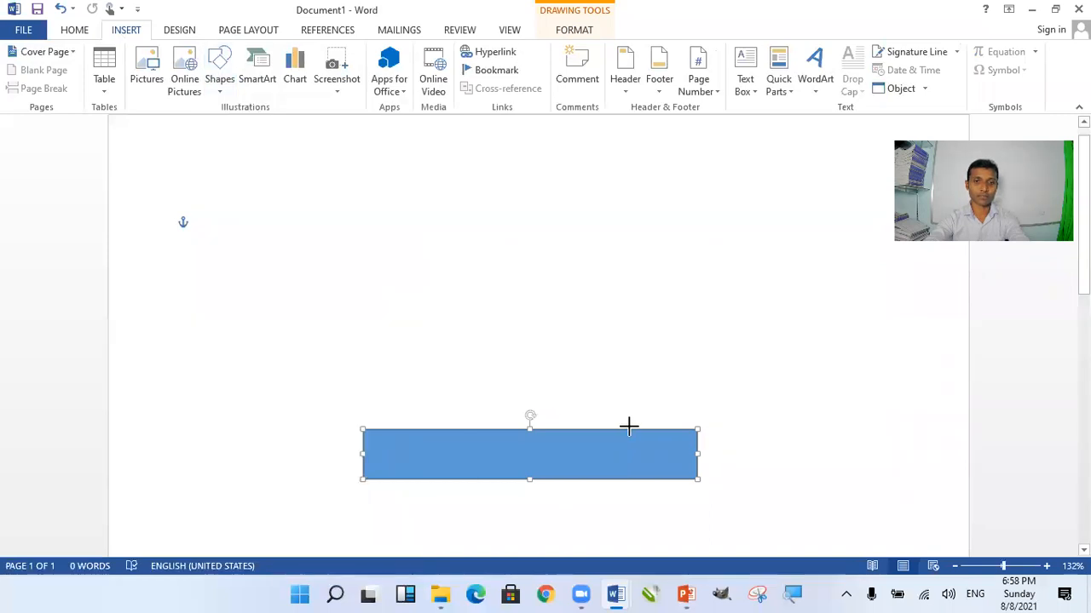
drag(427, 225, 629, 427)
mouse_move(588, 343)
mouse_down()
mouse_move(591, 357)
mouse_move(591, 343)
mouse_up()
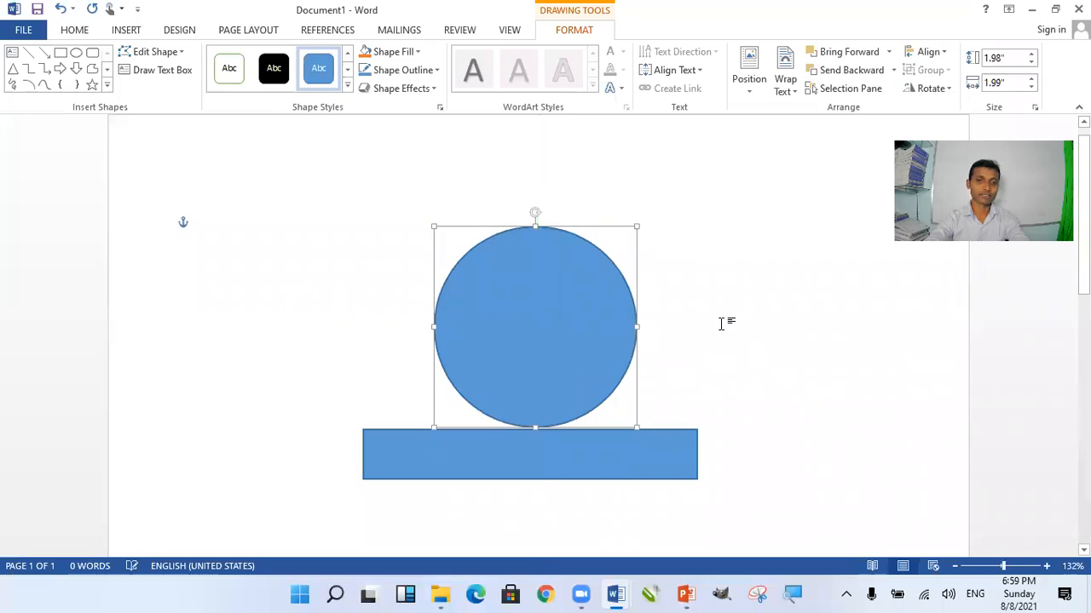
click(720, 324)
click(602, 280)
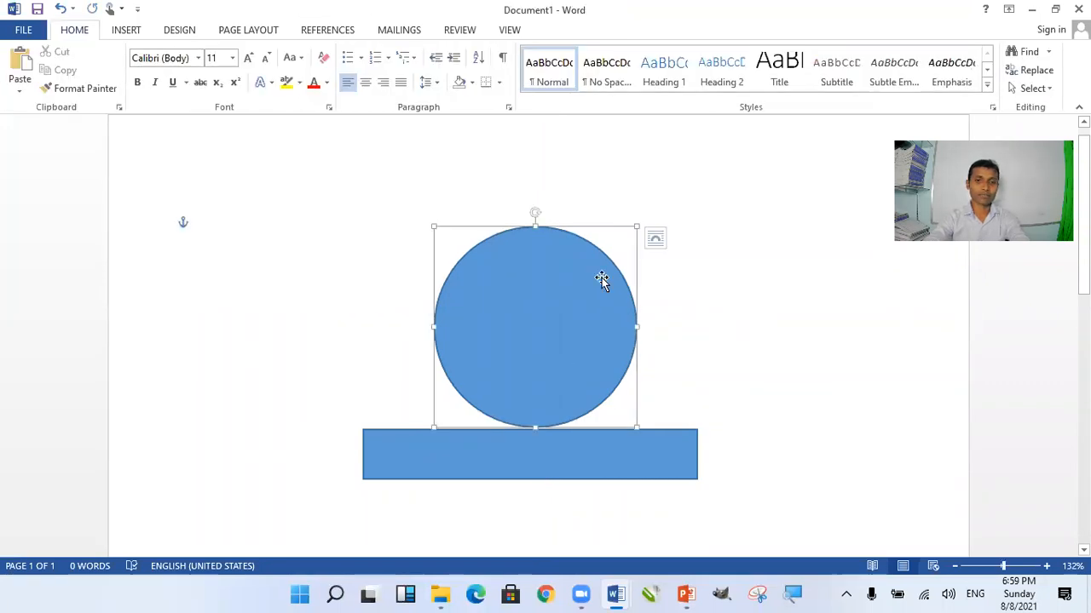
Step: Add the label "Oval" beside the circle's upper right and the label "Rectangle" beyond the rectangle's upper left
click(363, 257)
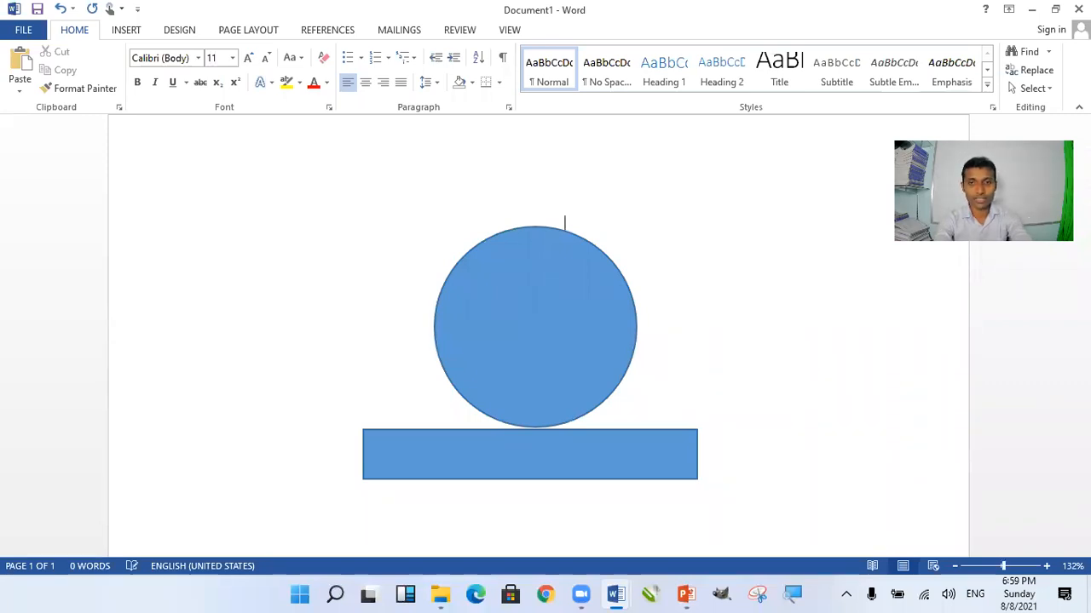
double_click(666, 223)
text(Ov)
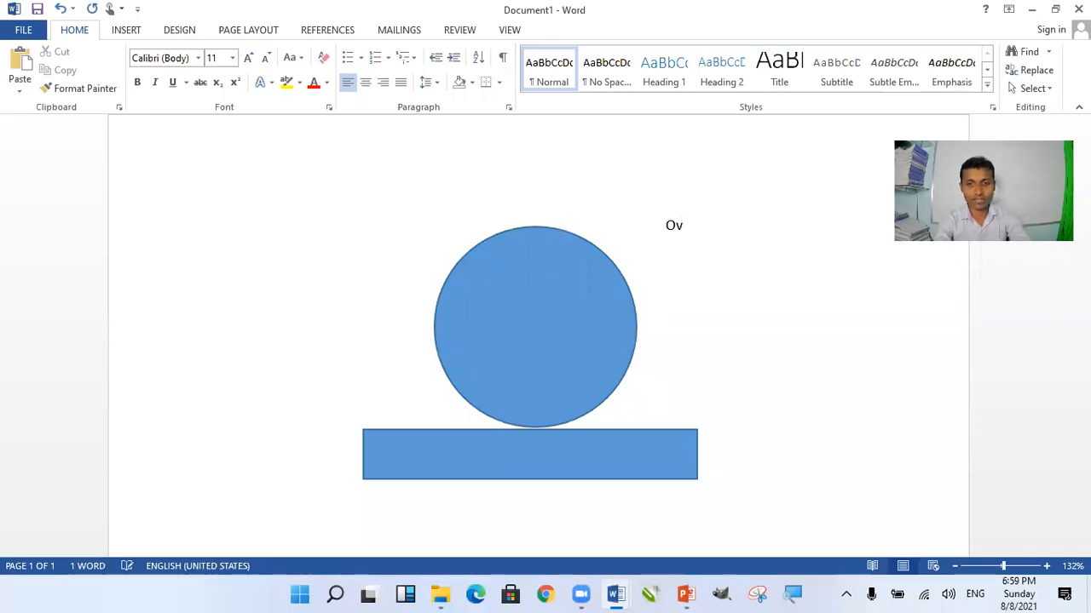
text(al )
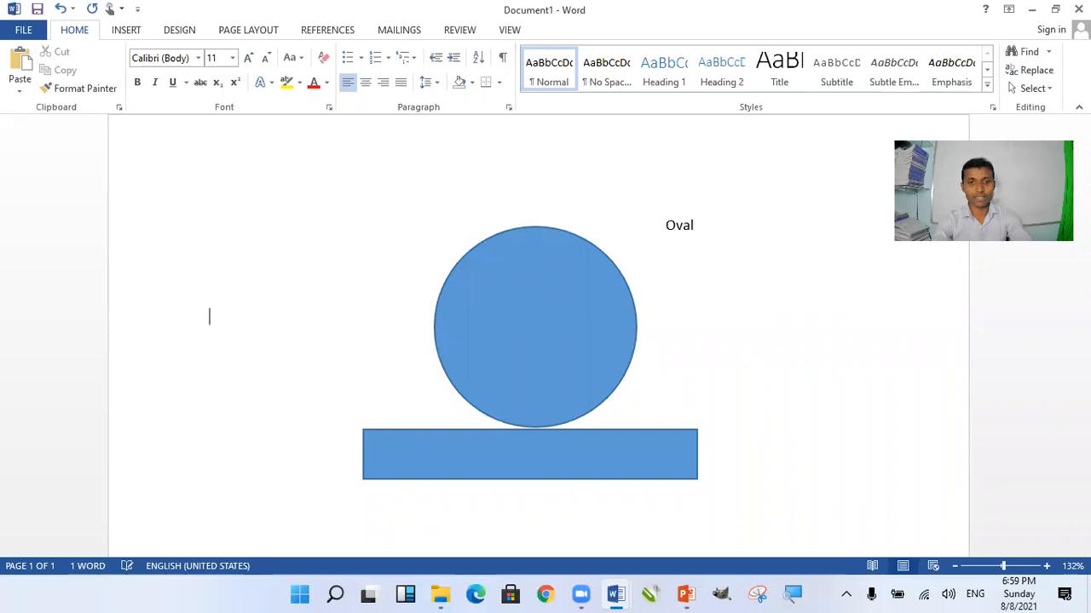
text(re)
key(BackSpace)
text(Rec)
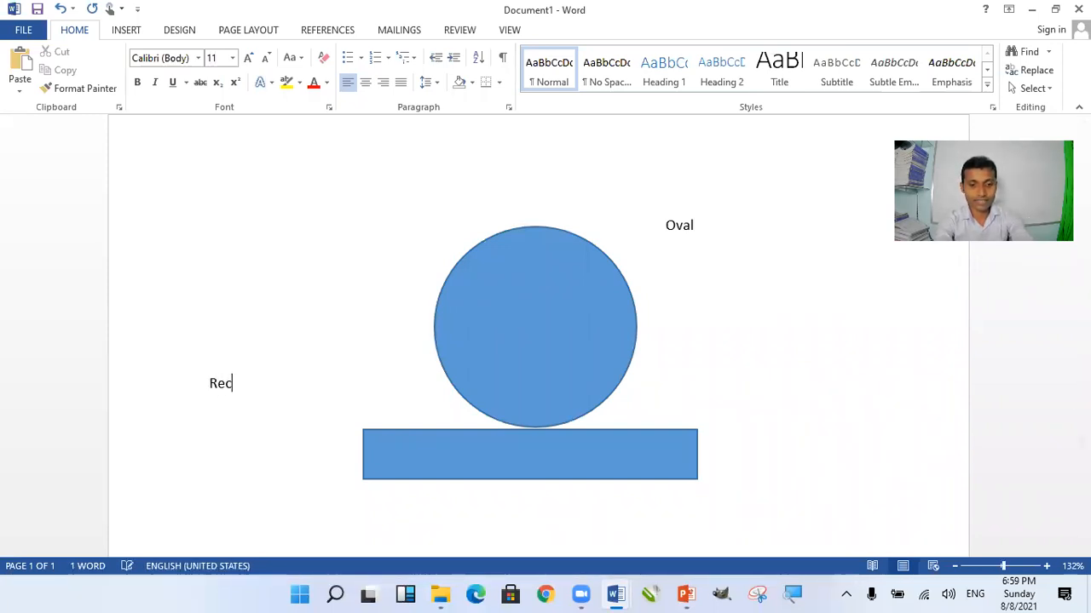
text(tangle)
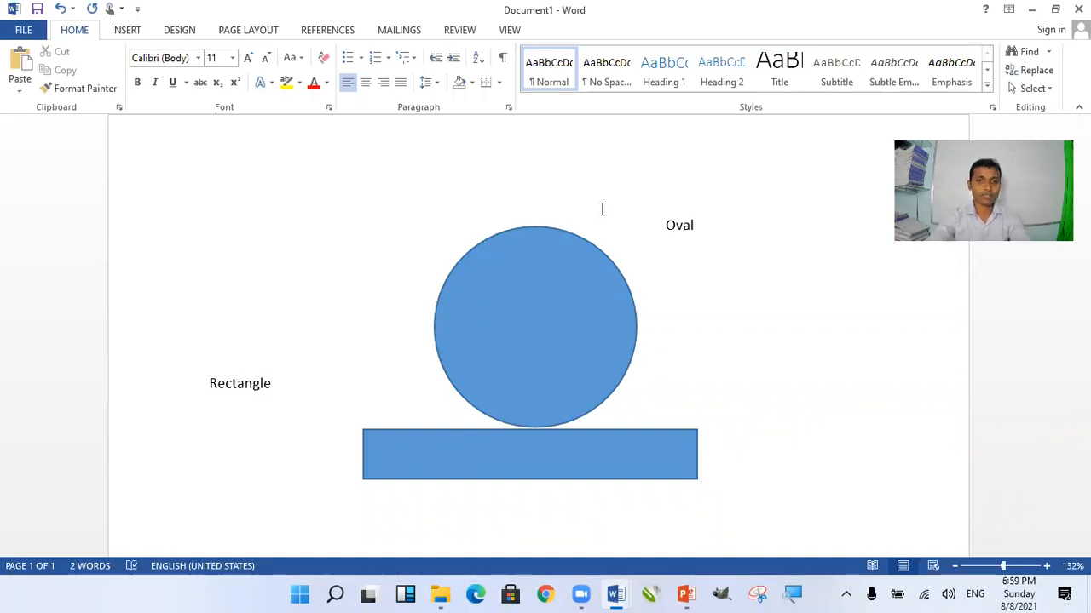
Step: Draw an arrow about 0.39" high by 0.53" wide from the Oval label to the circle's edge
click(379, 220)
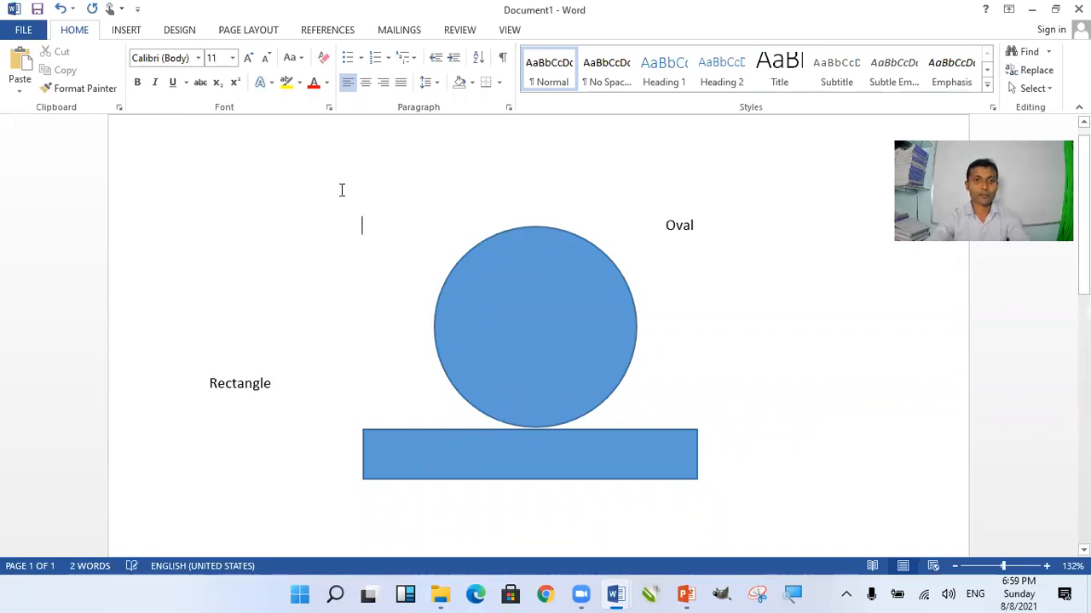
click(130, 32)
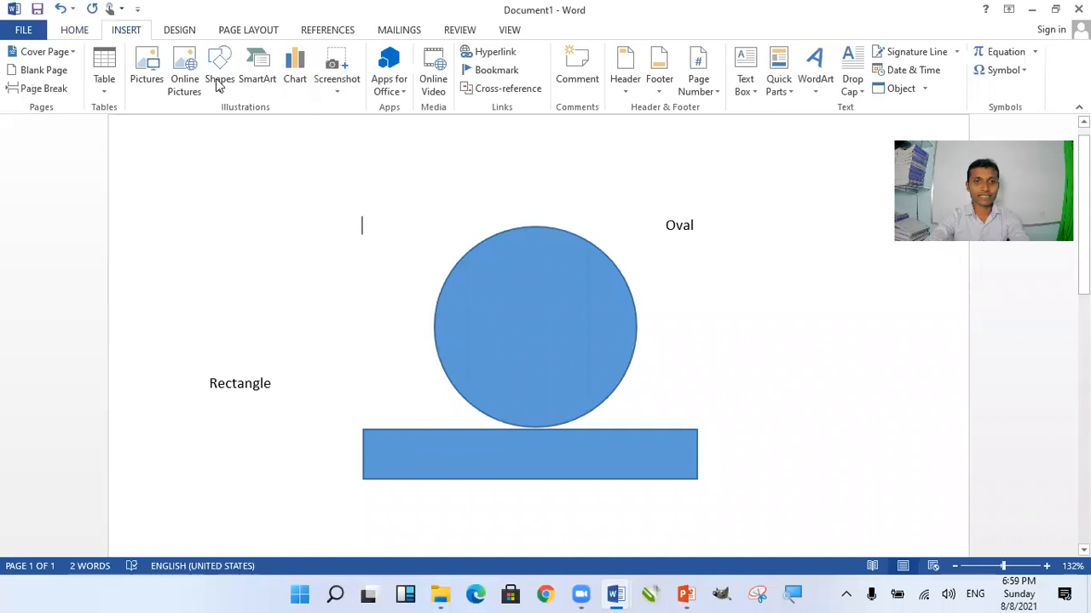
click(219, 79)
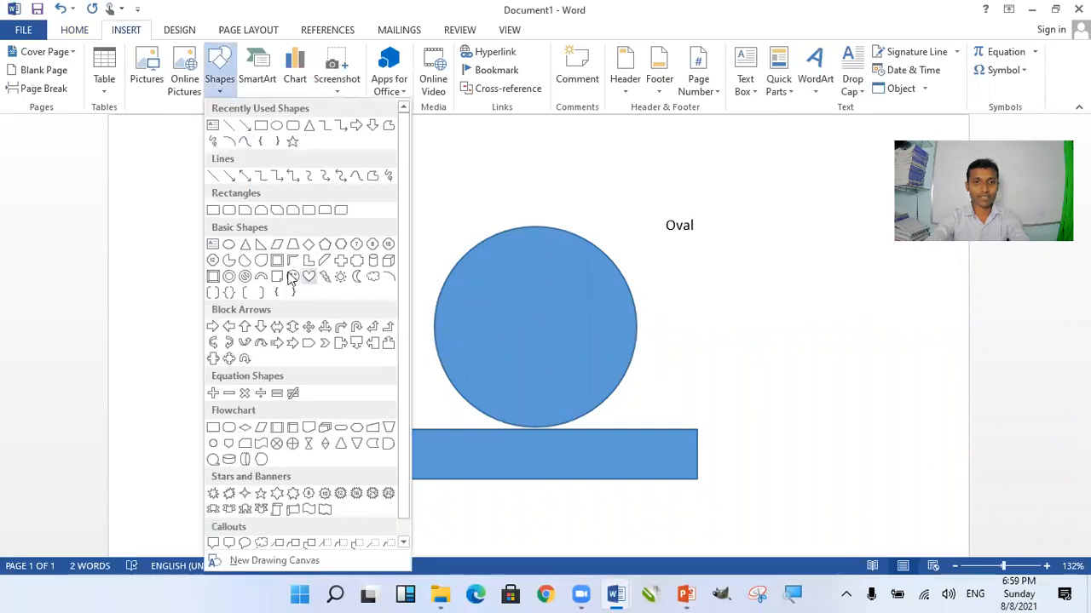
click(228, 176)
drag(669, 246, 616, 284)
Step: Draw a black arrow about 0.52" high by 1.3" wide from the Rectangle label to the rectangle's upper edge
click(236, 75)
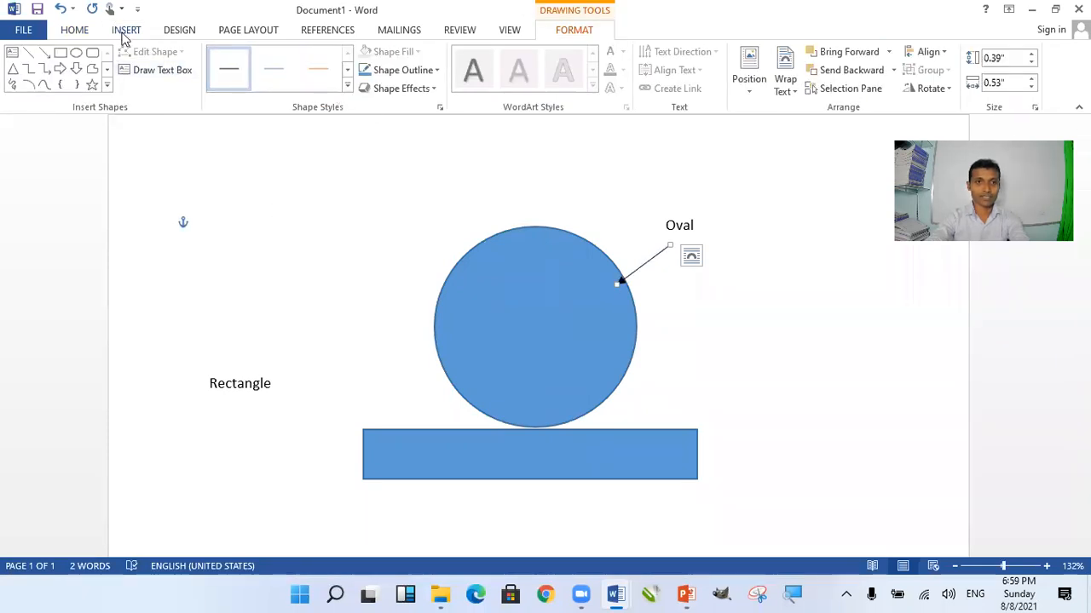
click(125, 30)
click(219, 68)
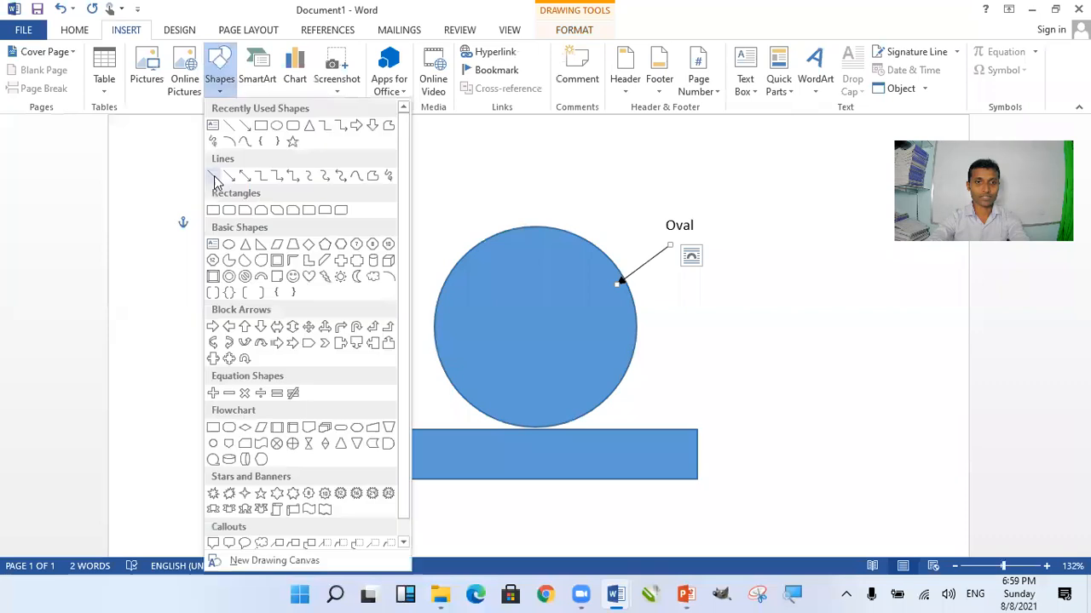
click(229, 175)
drag(281, 382, 412, 430)
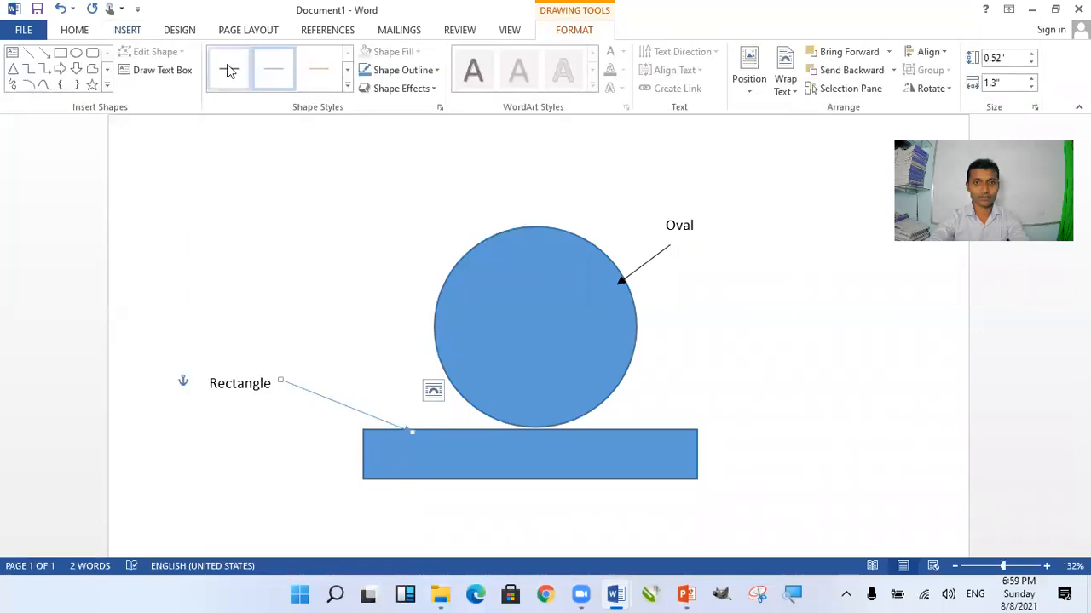
click(363, 186)
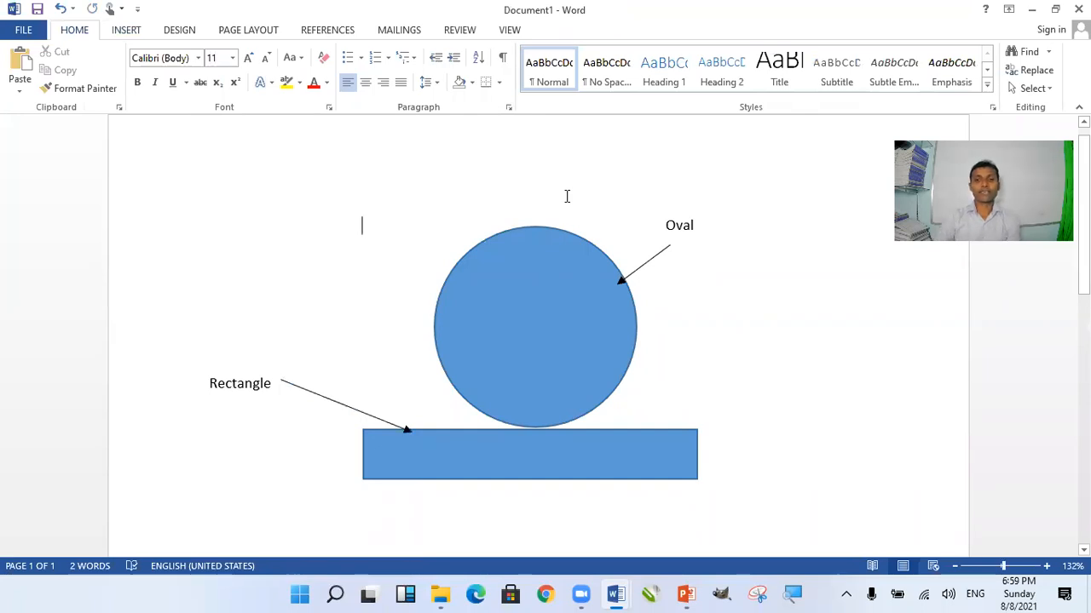
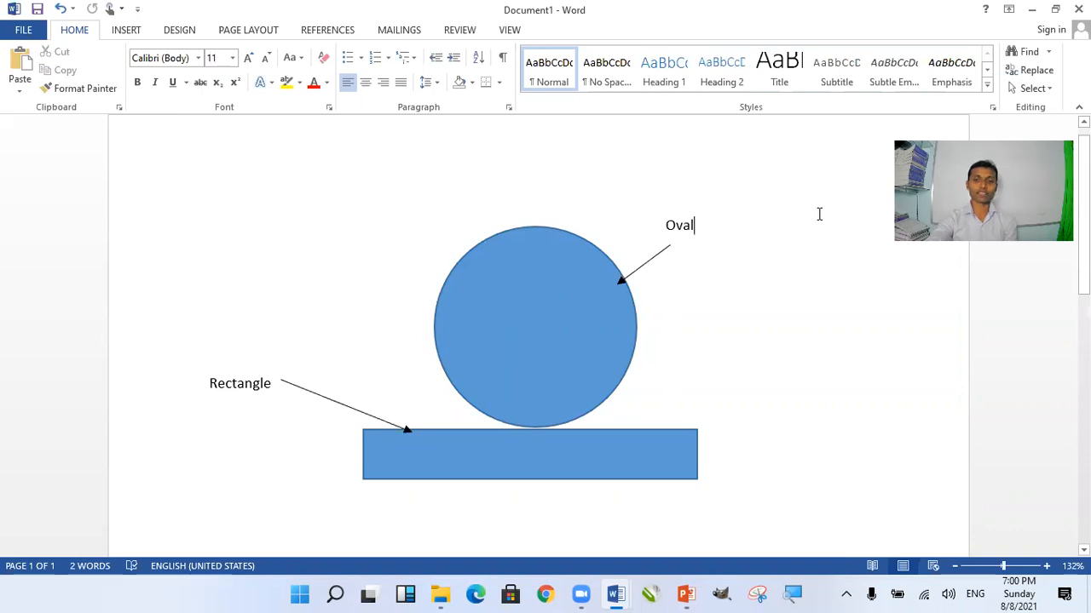
Step: Select the circle, the rectangle and both arrows together as objects and group them
drag(172, 167, 320, 372)
click(859, 426)
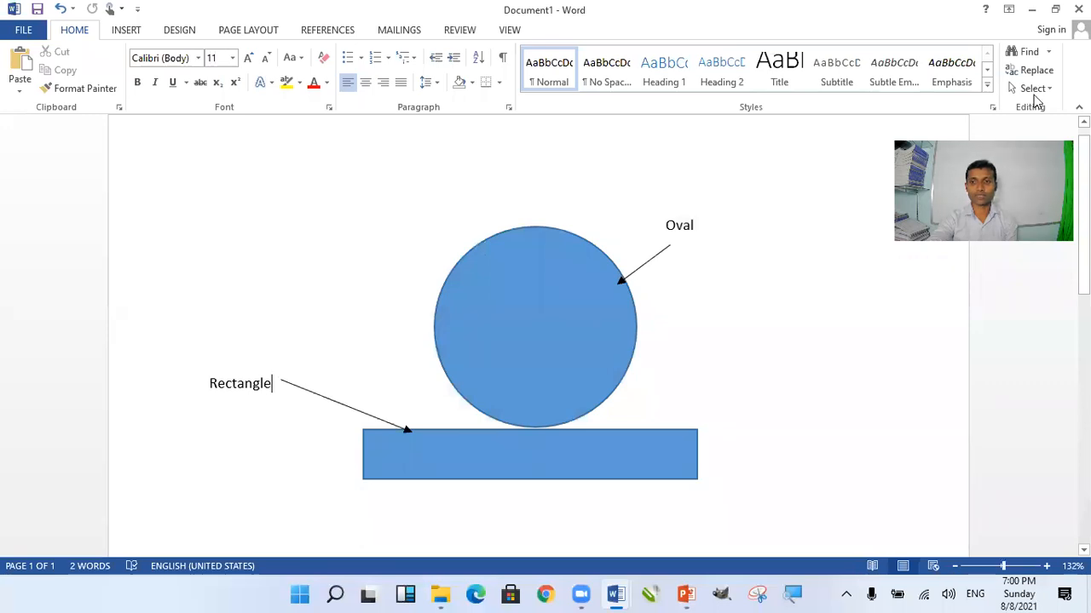
click(1033, 88)
click(883, 128)
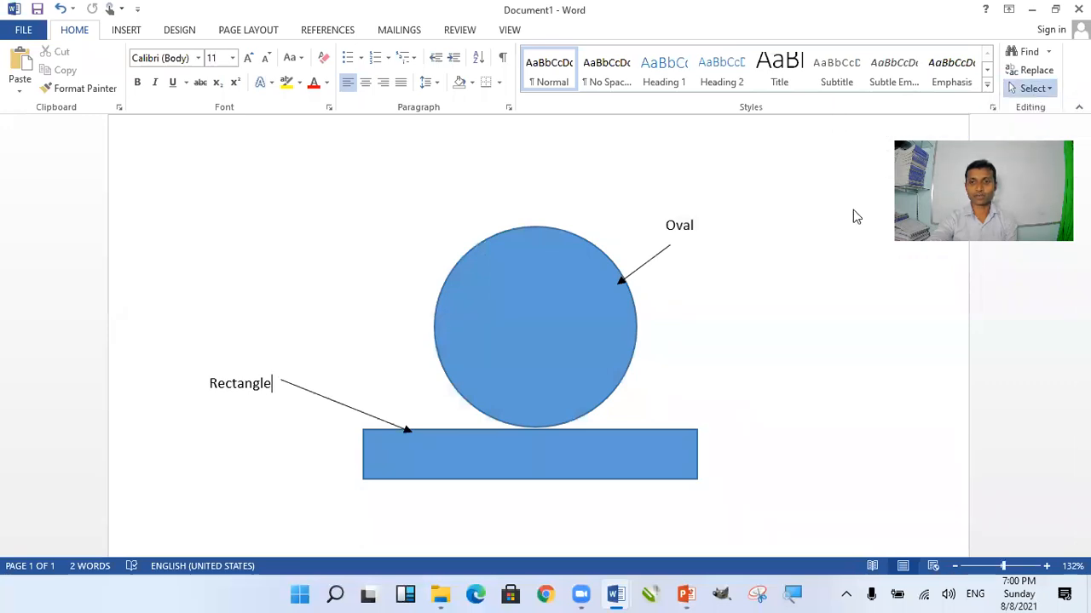
drag(801, 170, 675, 477)
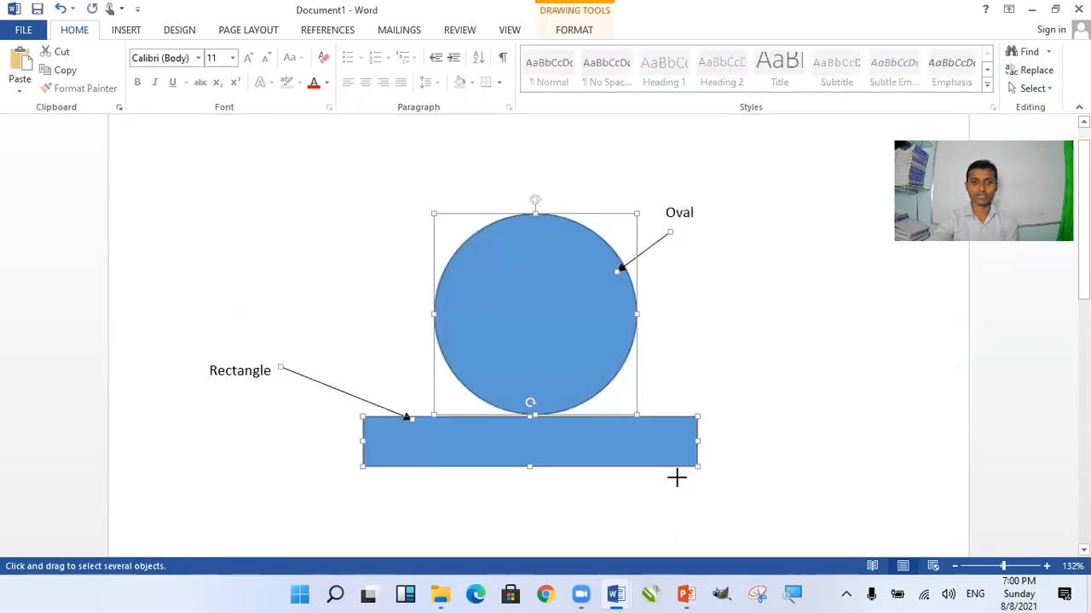
click(574, 32)
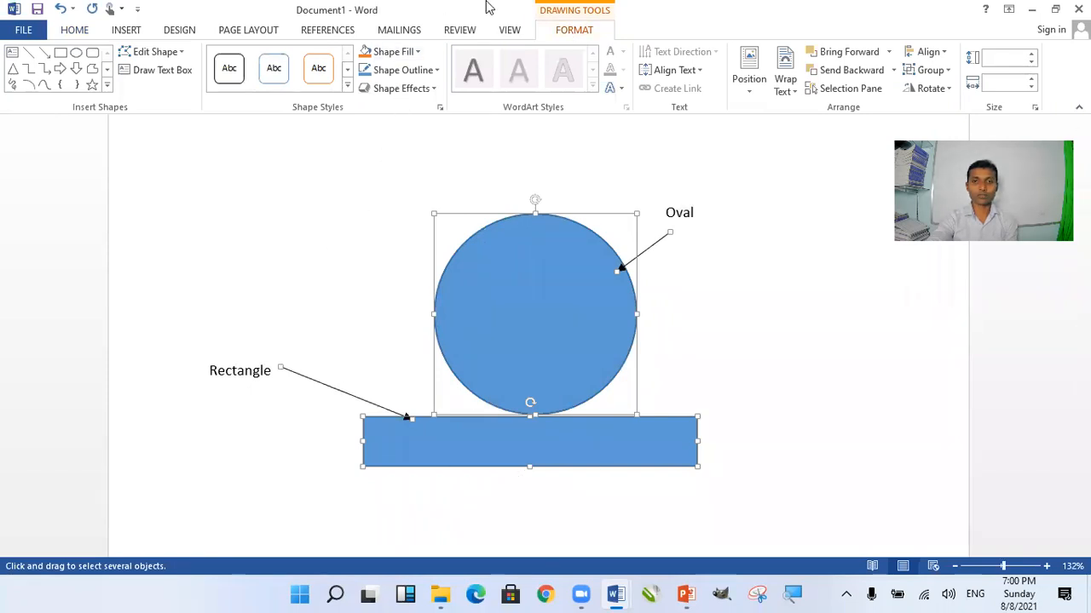
click(931, 70)
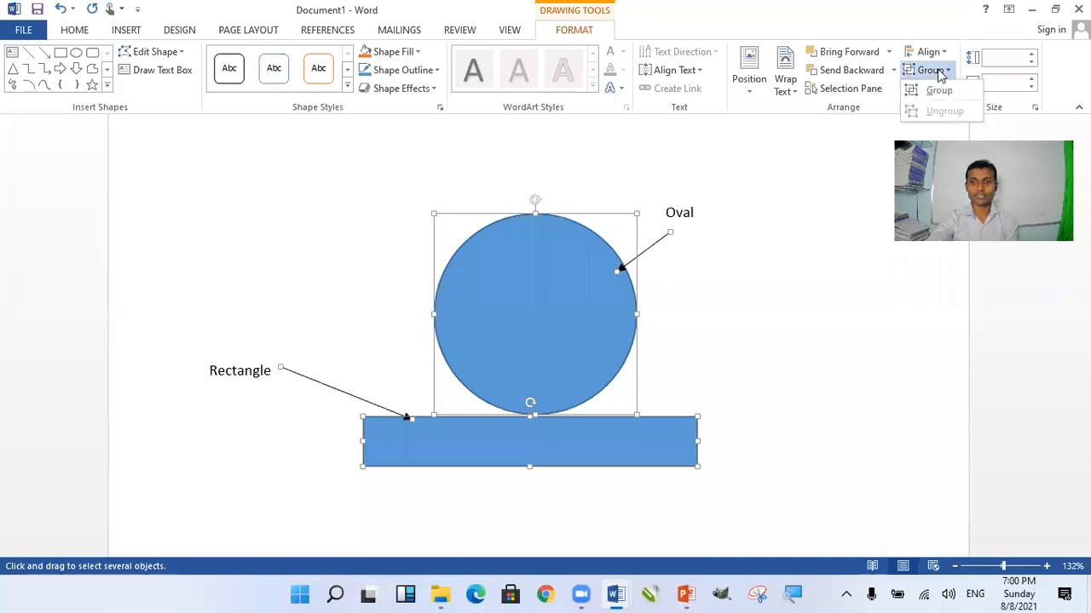
click(936, 90)
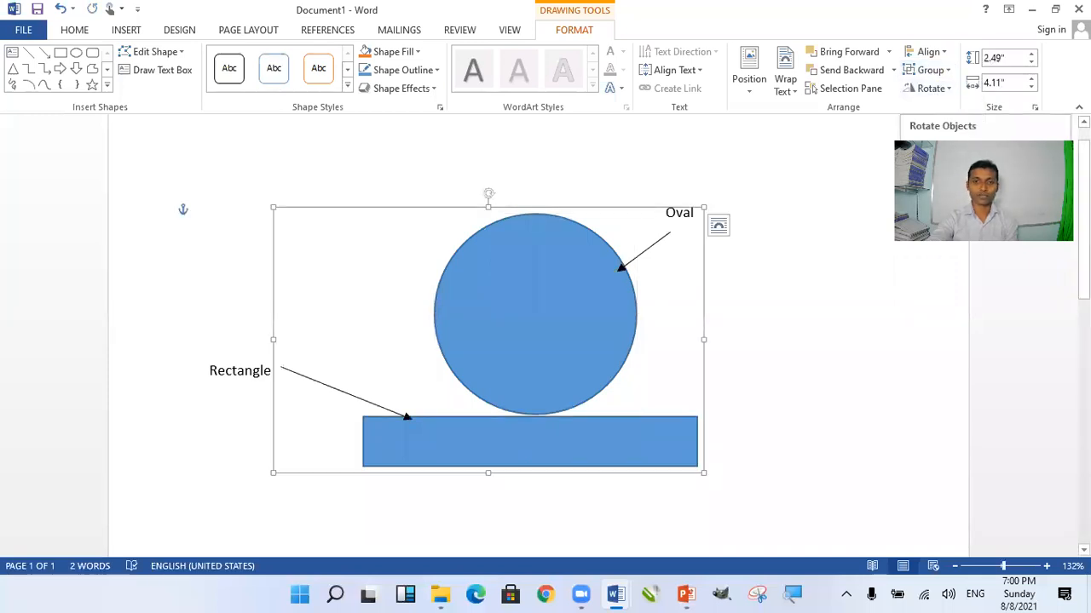
Step: Move the grouped drawing down and to the right, away from the Oval and Rectangle labels, and adjust its position
scroll(698, 330, down, 1)
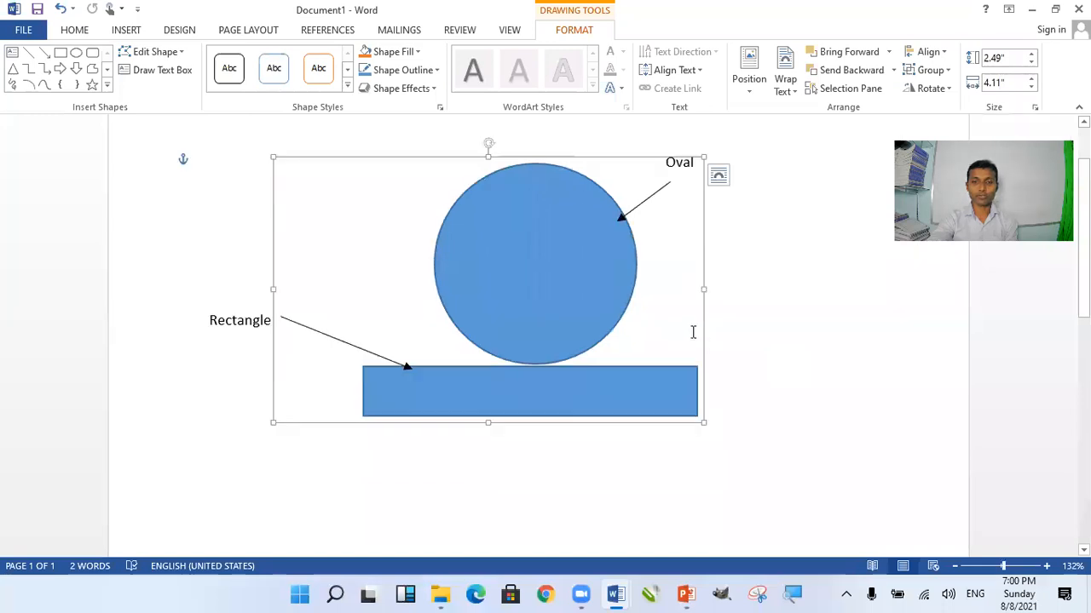
drag(512, 255, 559, 327)
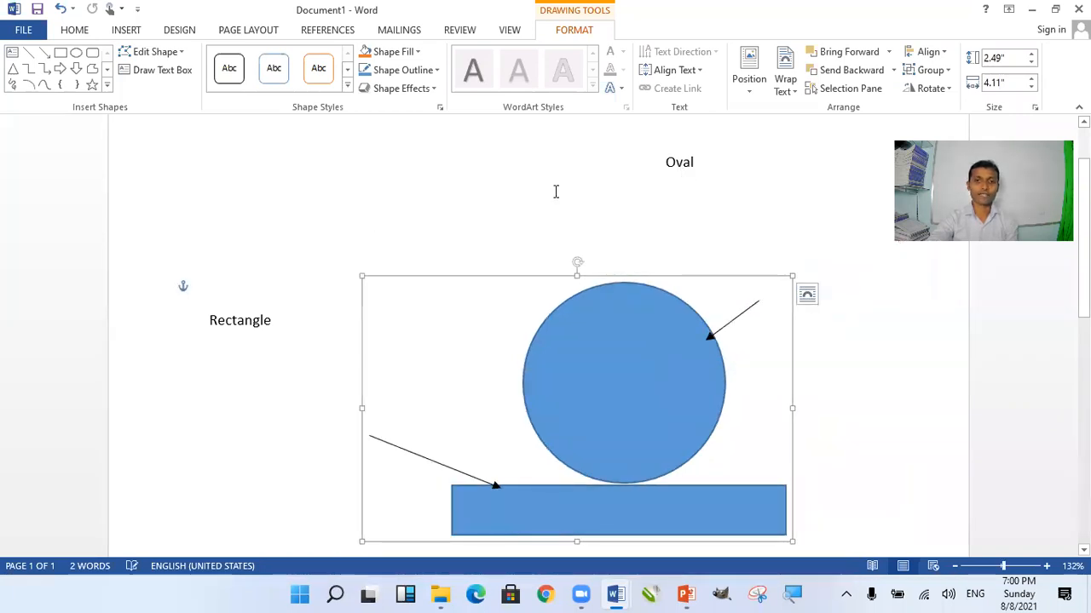
scroll(458, 252, up, 1)
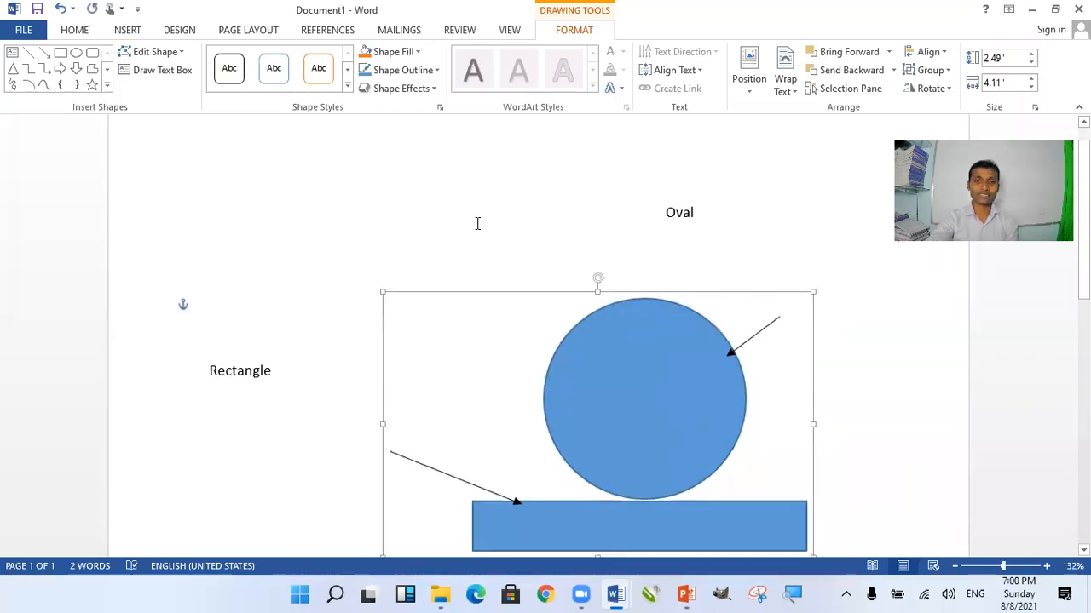
click(657, 207)
click(638, 316)
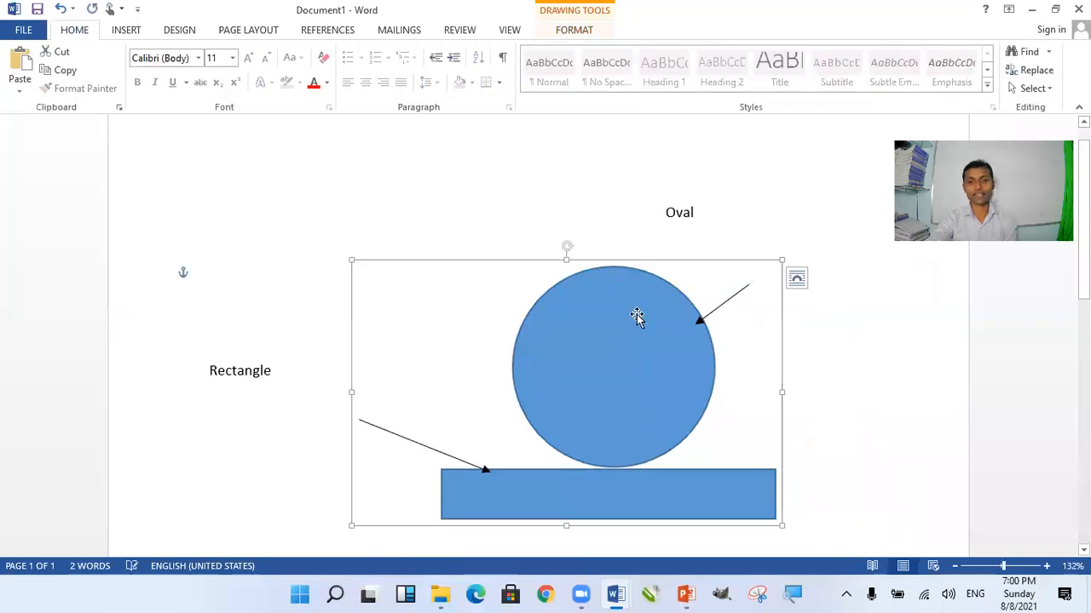
drag(616, 292, 594, 270)
Step: Delete everything on the page, including the grouped drawing and the Oval and Rectangle labels
click(122, 189)
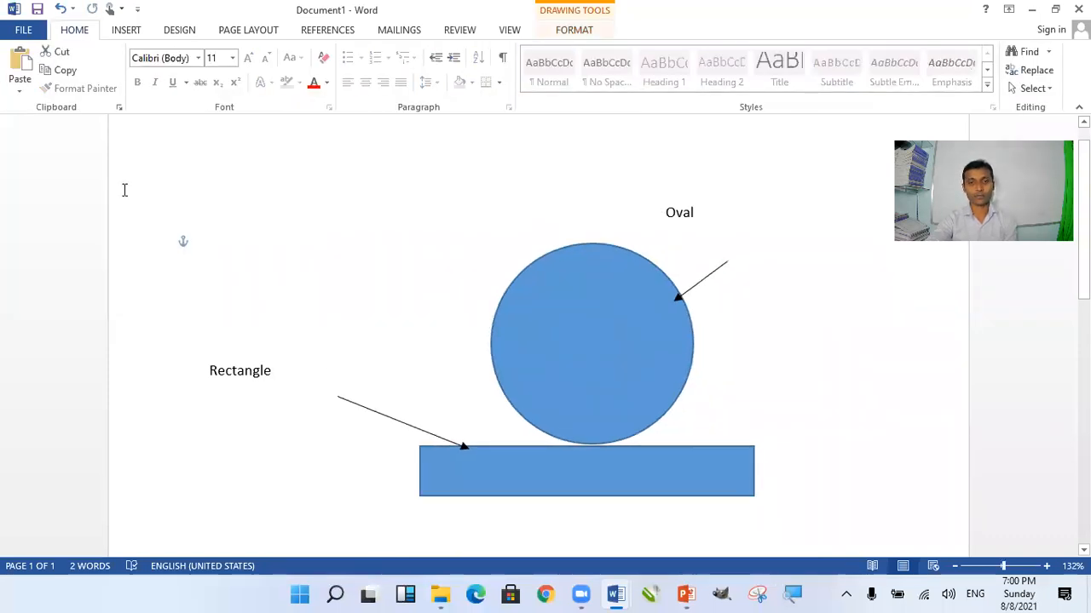
key(ctrl+a)
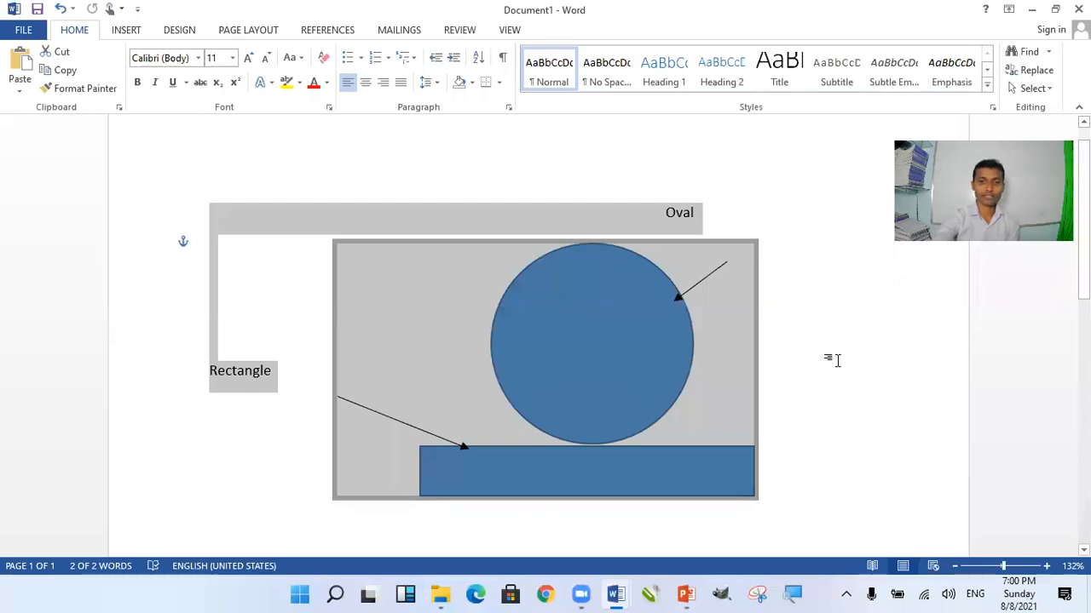
key(Delete)
Step: Draw an oval about 1.66" high by 2.08" wide in the middle of the blank page
click(128, 30)
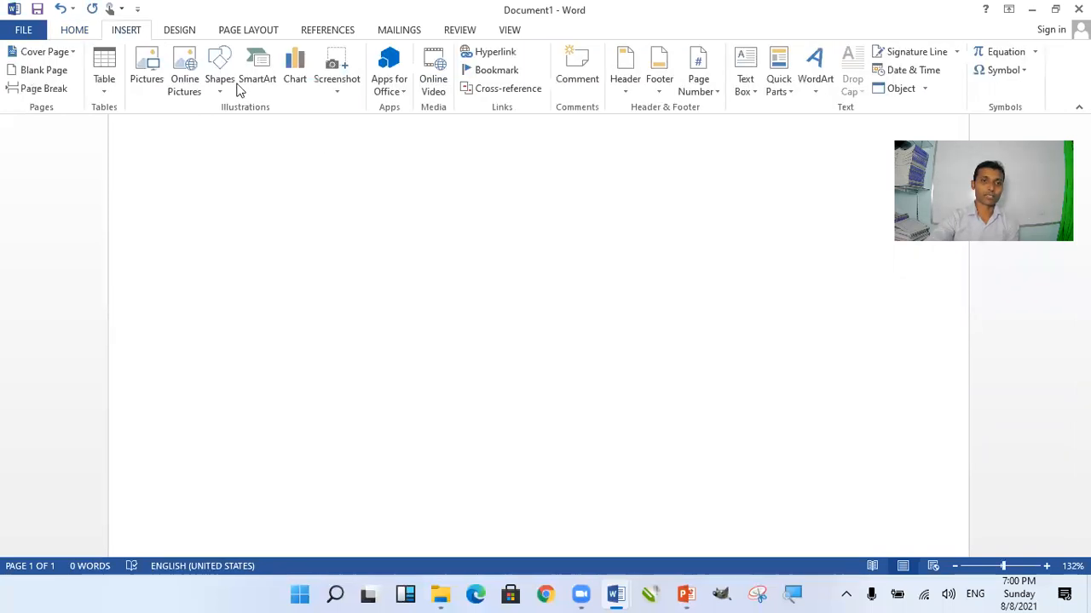
click(218, 72)
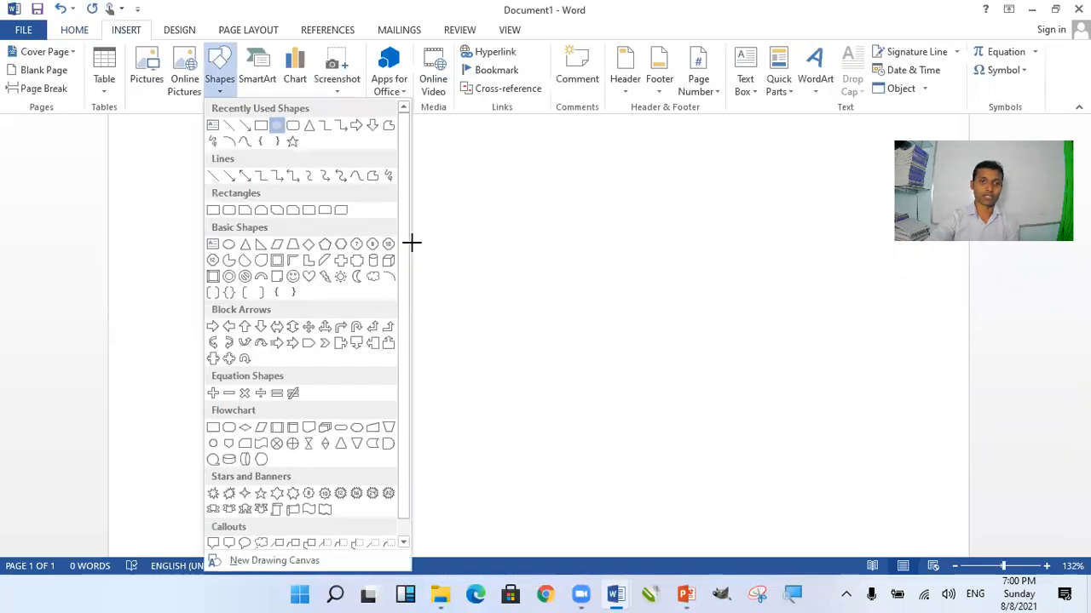
drag(397, 305, 608, 474)
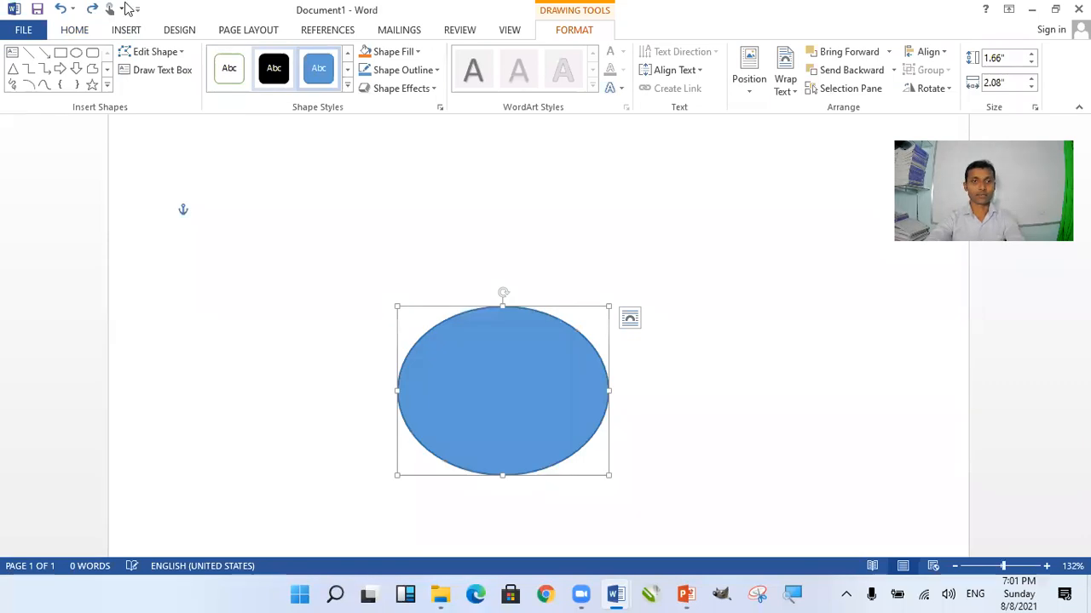
Step: Draw a rounded rectangle about 0.83" high by 2.34" wide just above the oval
click(182, 209)
click(219, 71)
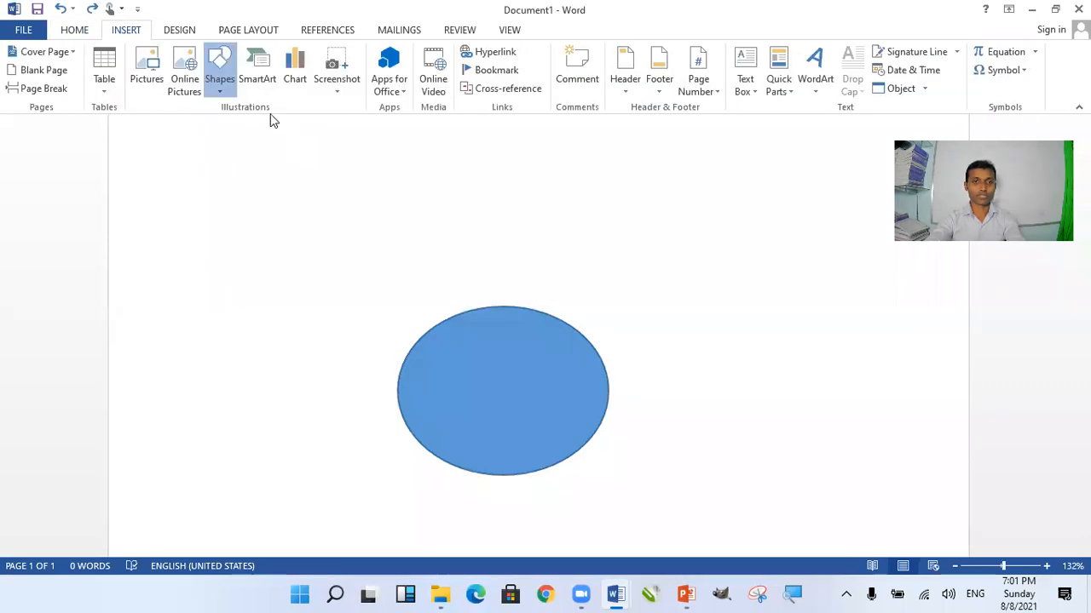
click(284, 125)
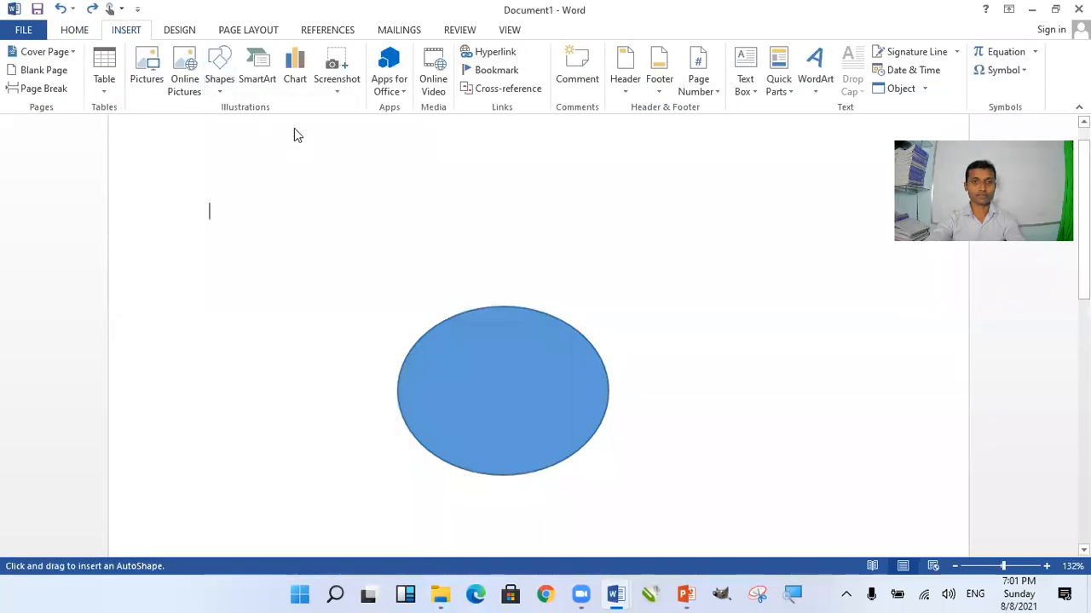
drag(406, 212, 644, 297)
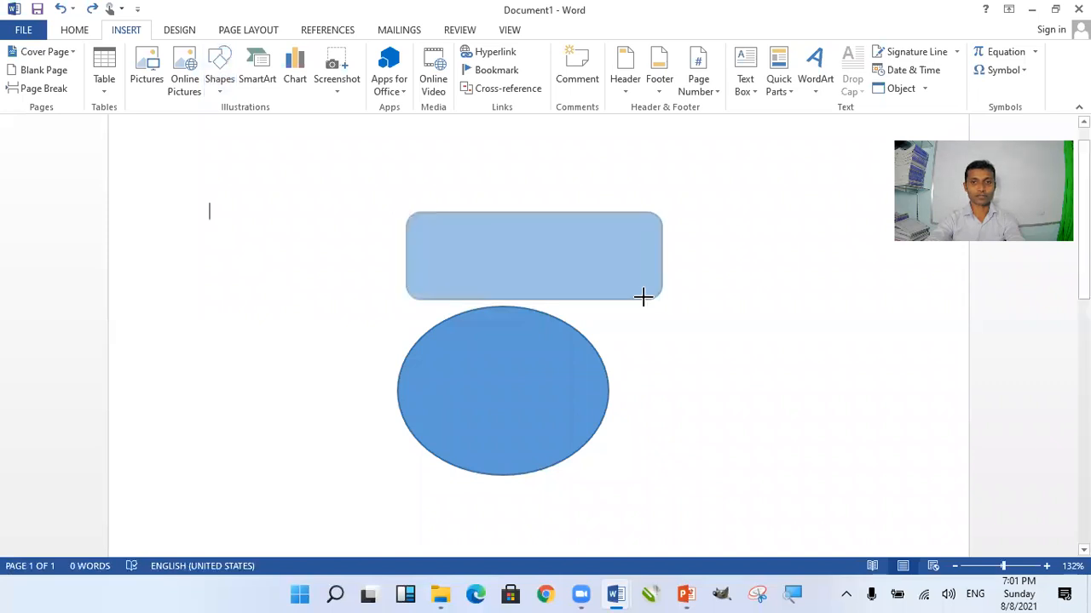
Step: Centre the oval beneath the rounded rectangle and shift the rectangle slightly up so that the two shapes just touch
click(569, 382)
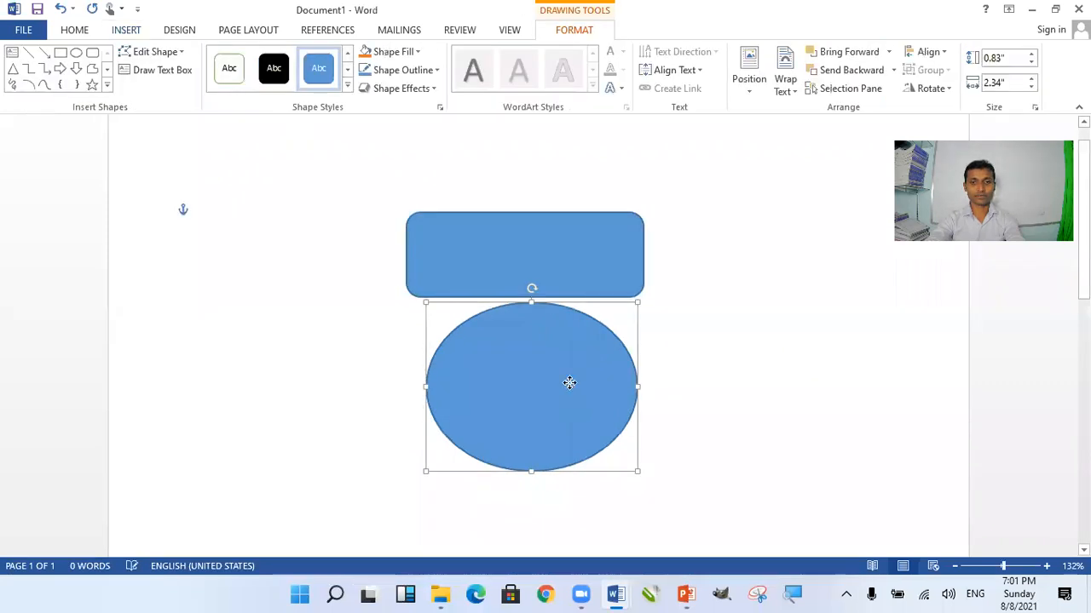
drag(569, 383, 569, 367)
click(677, 322)
click(590, 293)
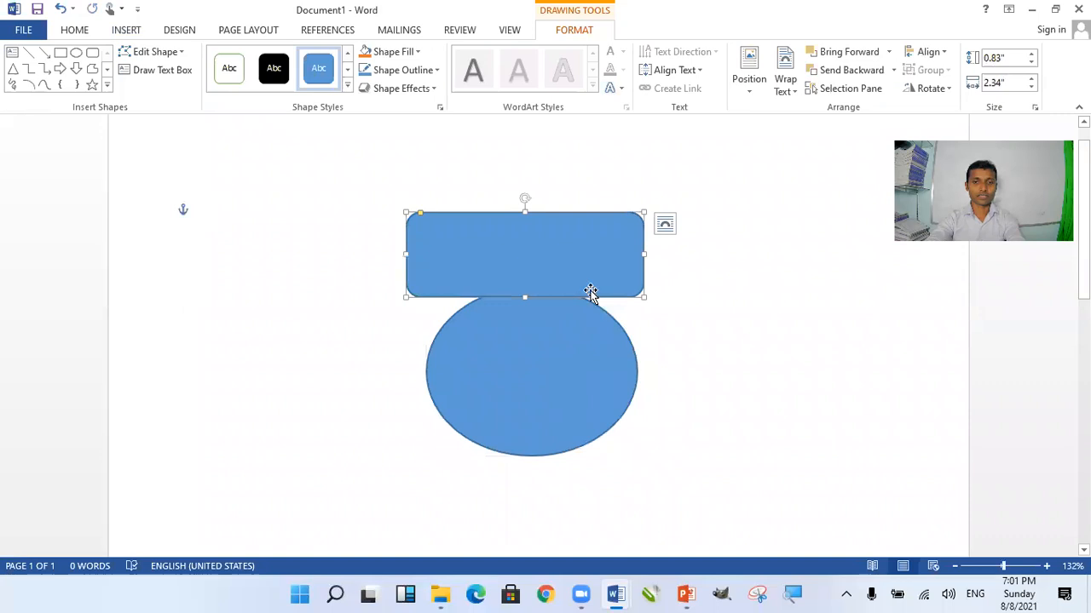
drag(584, 256, 585, 246)
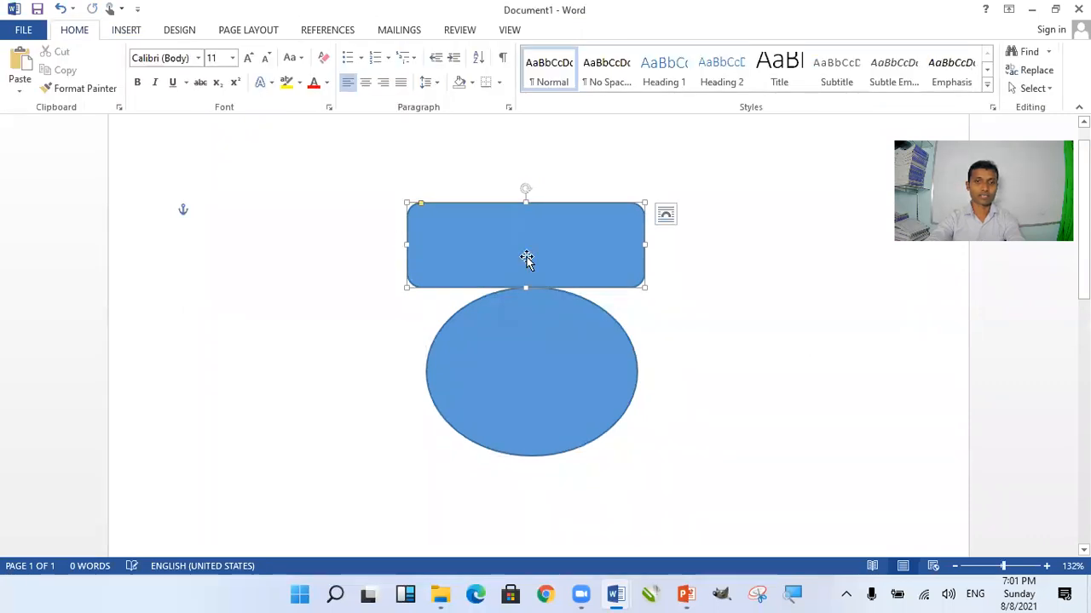
Step: Draw a text box about 0.4" high by 1.48" wide at the rounded rectangle's upper-left corner and enter "Rectangle" in it
click(132, 32)
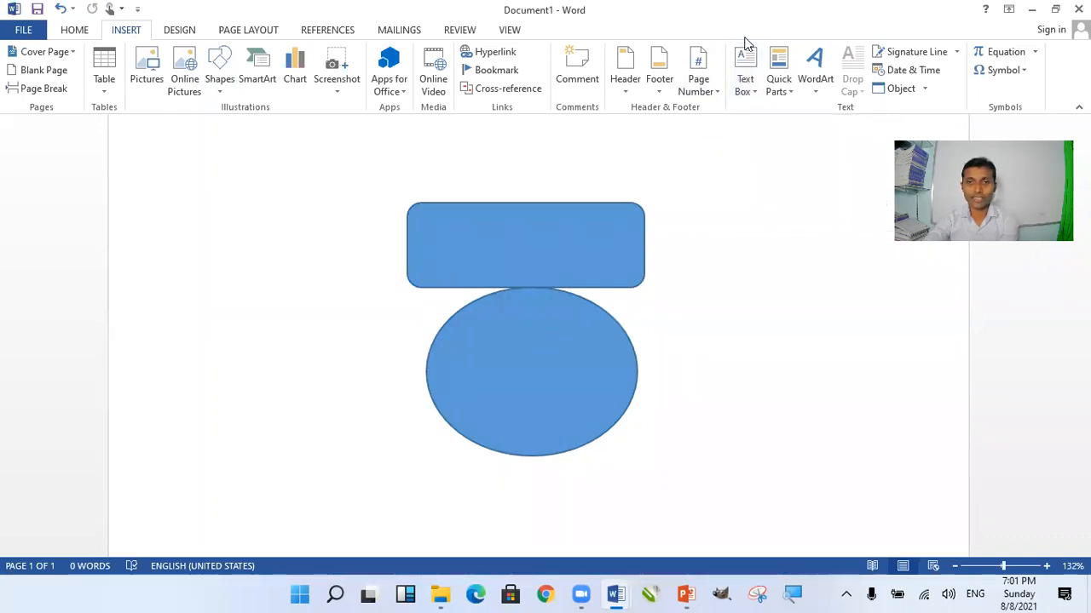
click(753, 94)
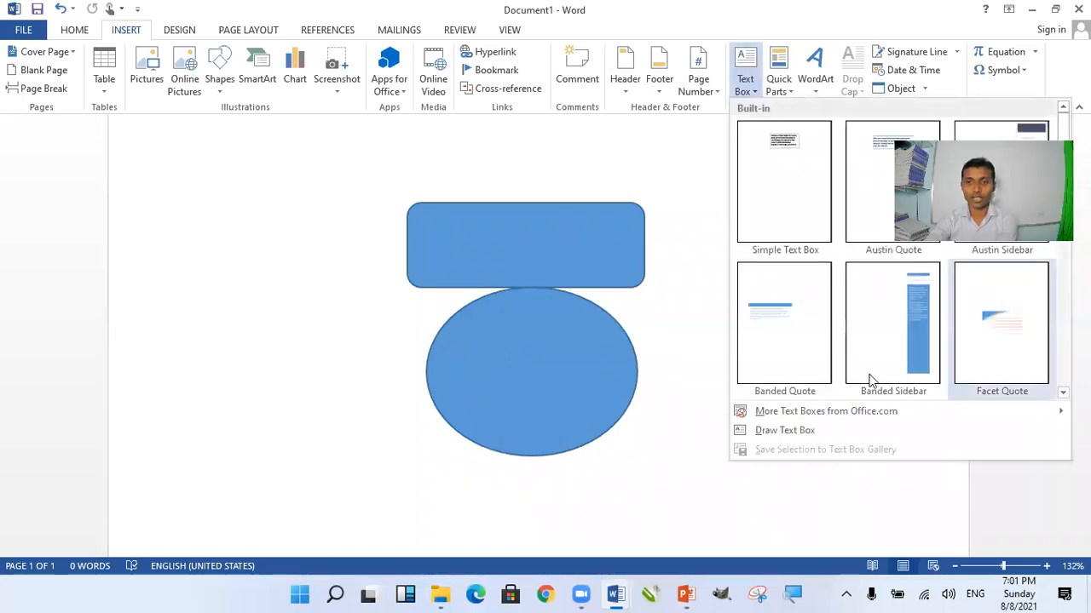
click(757, 430)
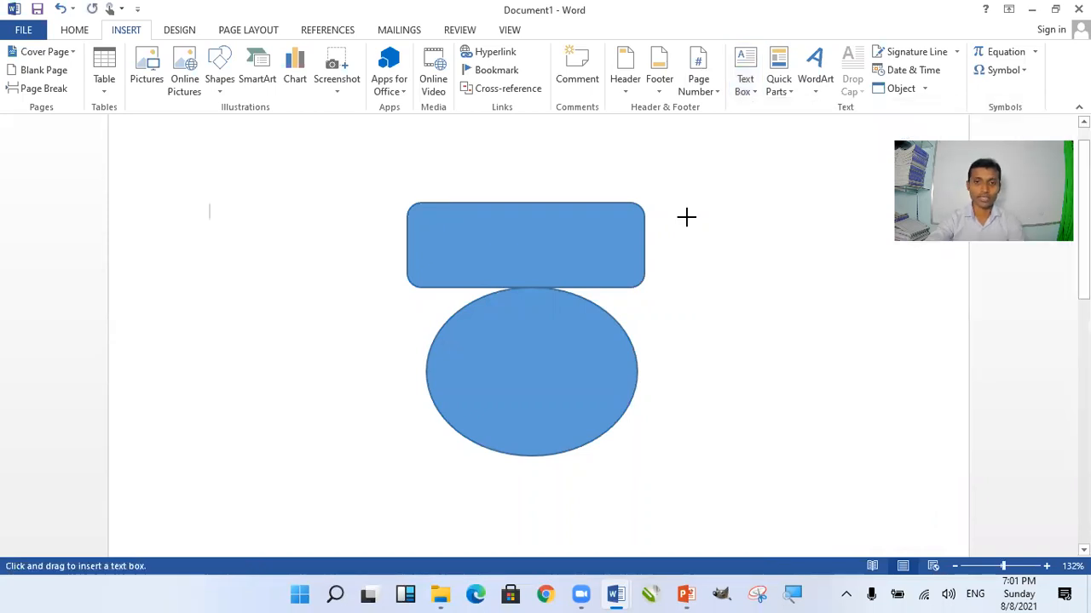
drag(260, 163, 410, 204)
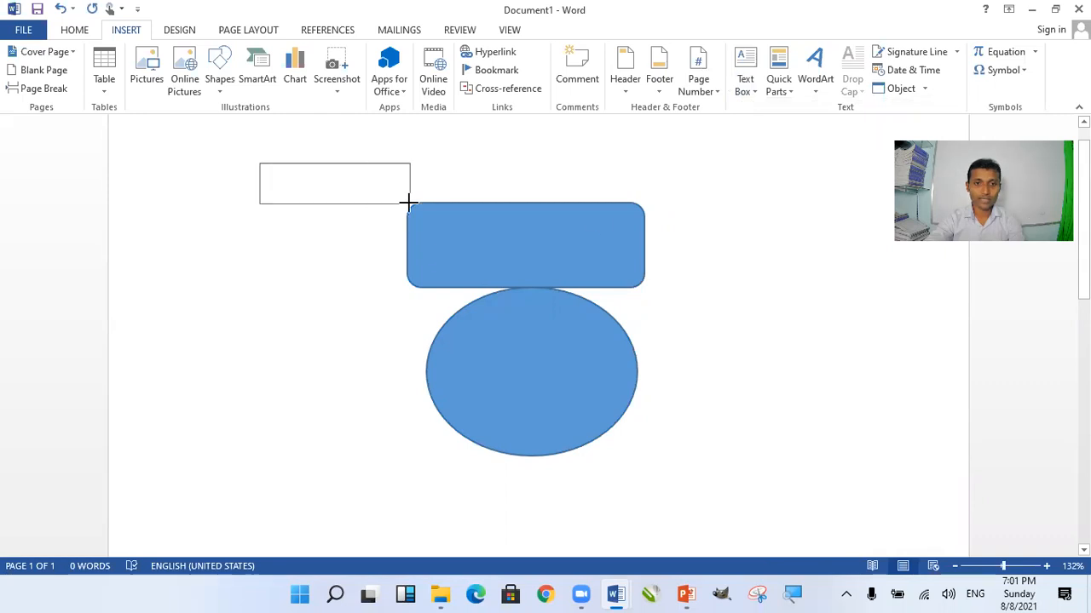
text(R)
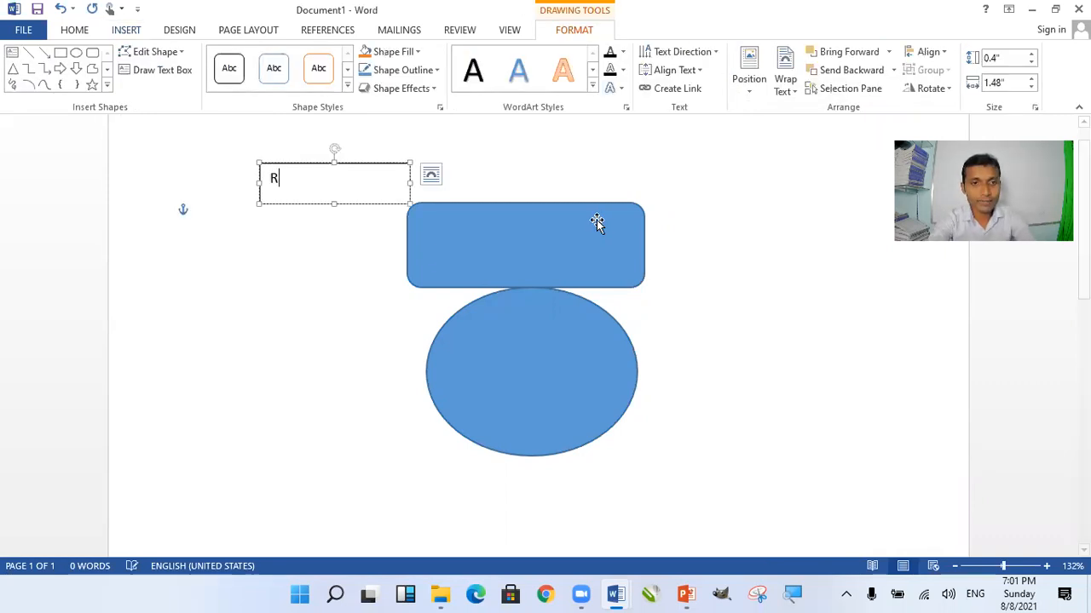
text(ectangle)
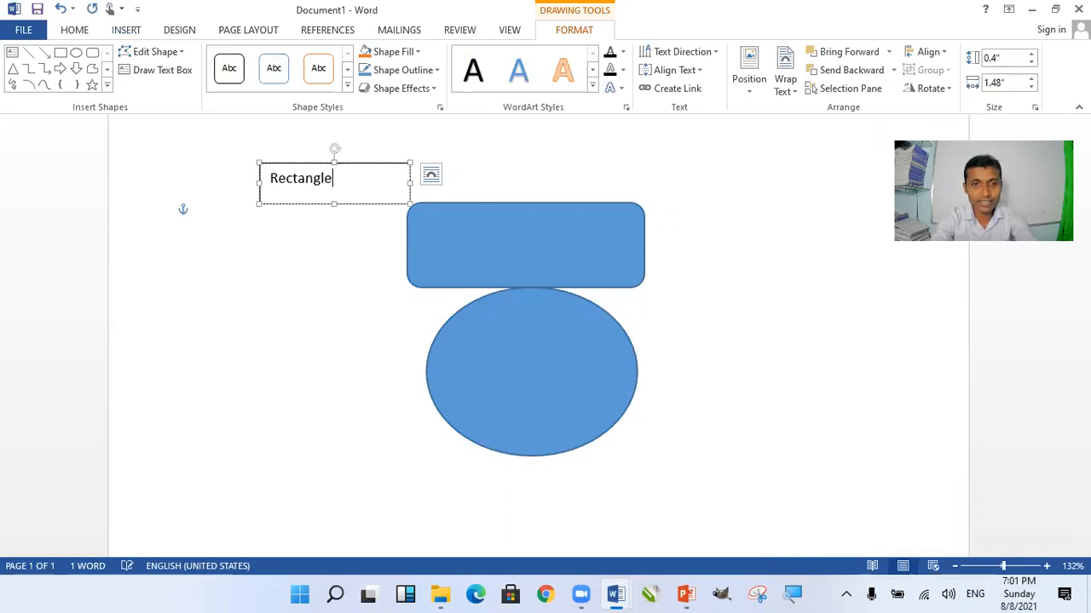
click(368, 261)
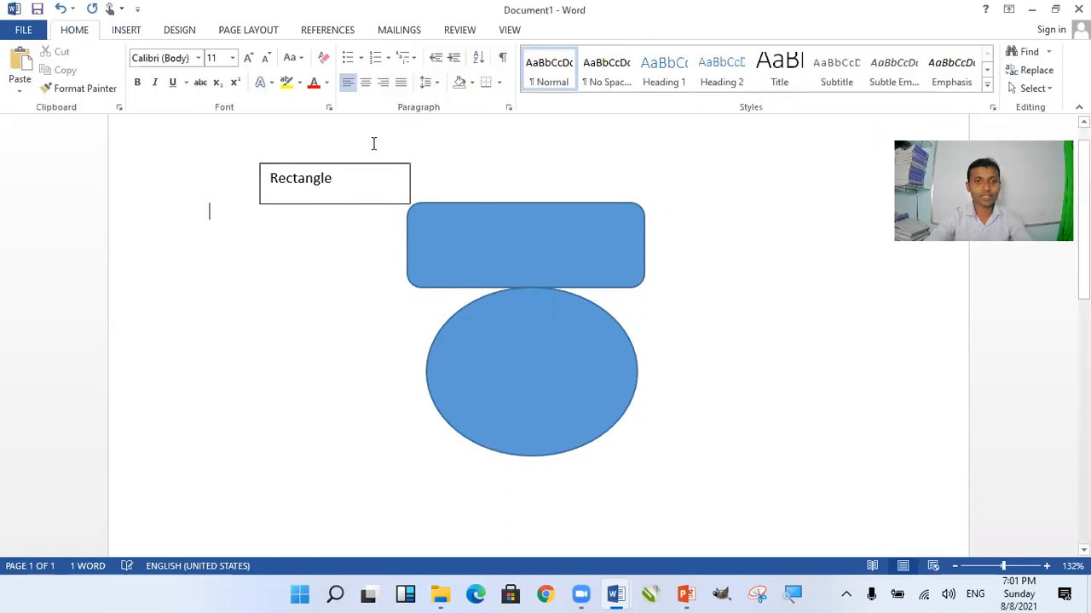
Step: Draw a text box about 0.43" high by 1.43" wide beside the oval's lower-left edge and enter "Oval" in it
click(128, 32)
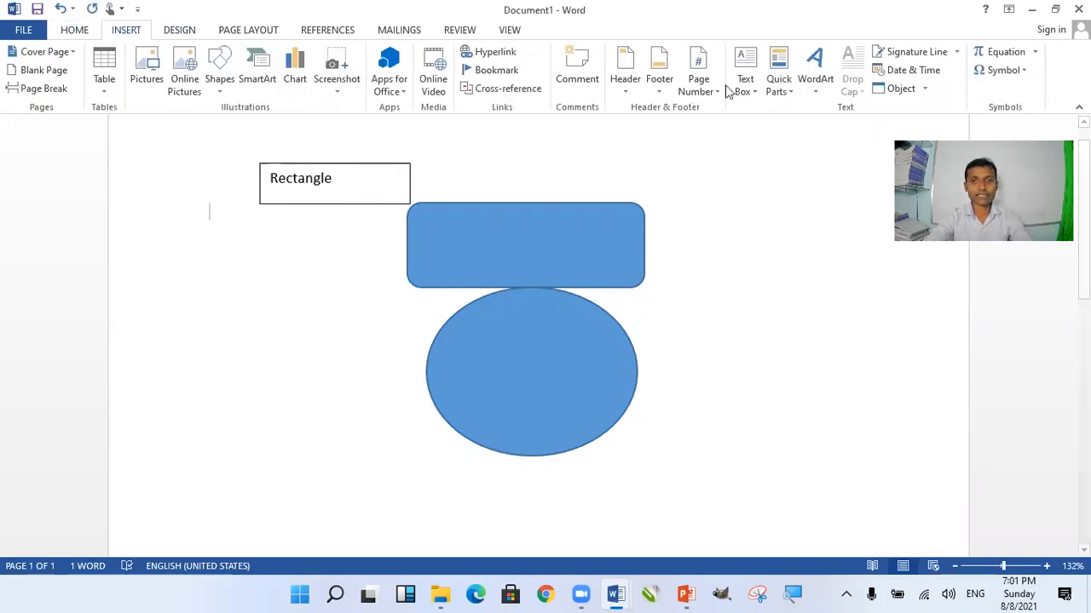
click(738, 61)
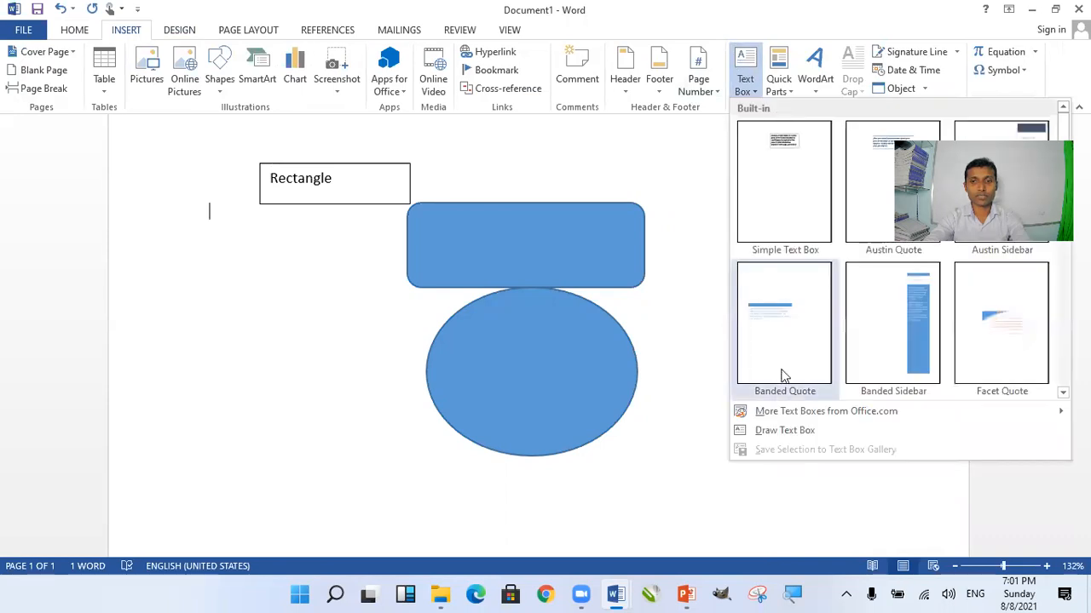
click(777, 435)
drag(262, 433, 406, 474)
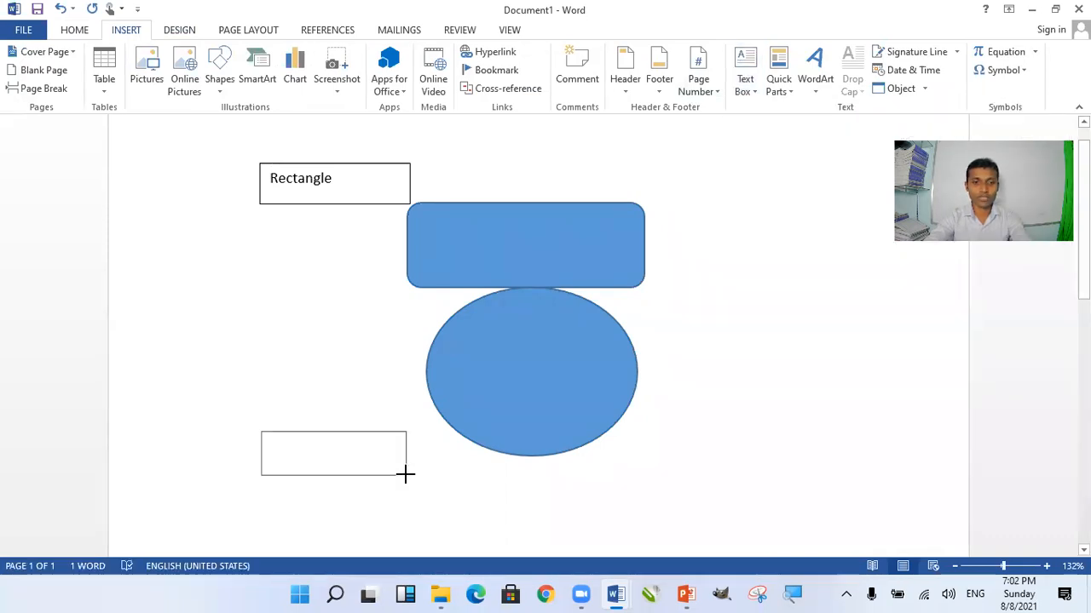
text(Oval)
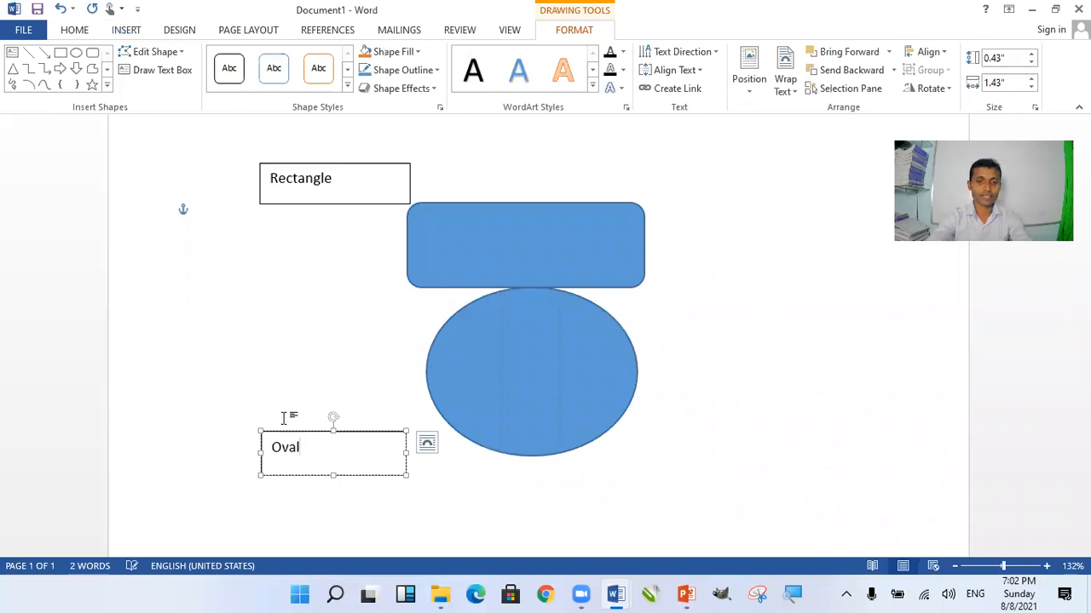
click(294, 375)
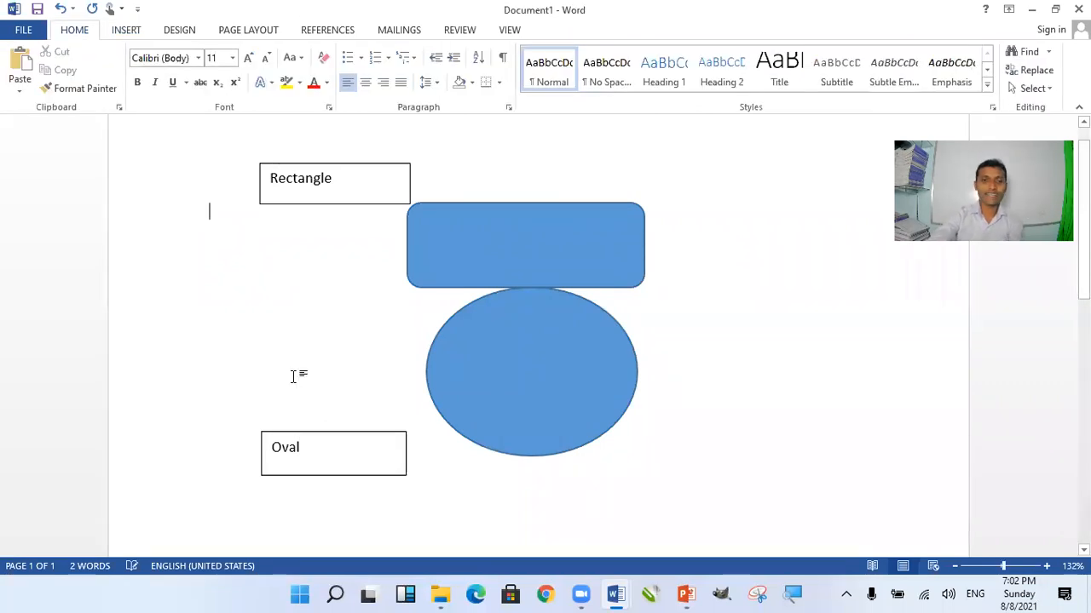
click(341, 449)
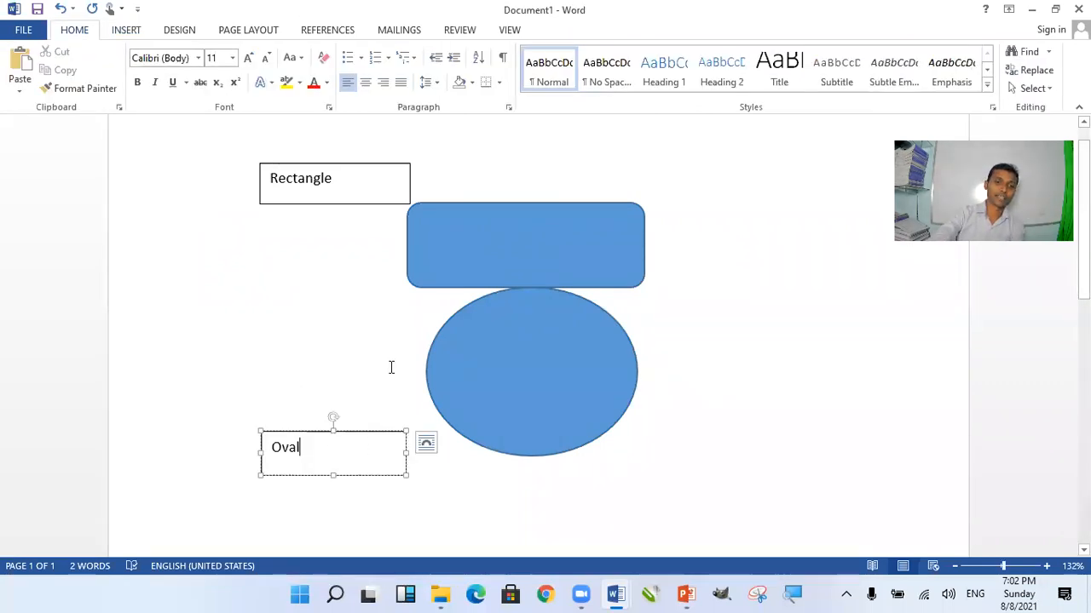
Step: Shift the "Rectangle" text box slightly right and up, and open its shape outline options
click(369, 166)
mouse_move(369, 166)
mouse_down()
mouse_move(398, 161)
mouse_move(388, 161)
mouse_up()
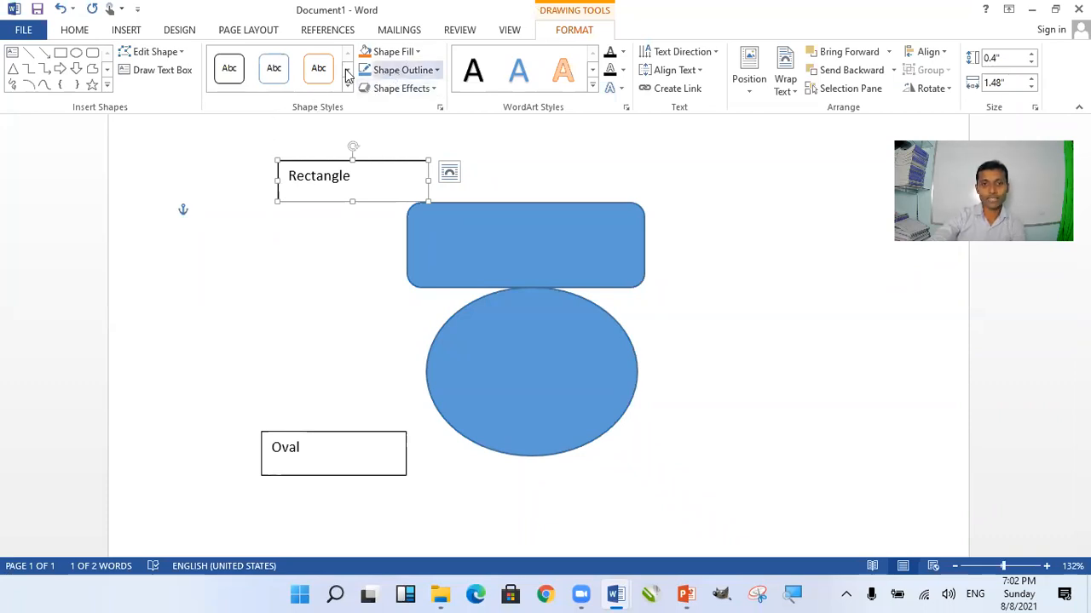
click(417, 73)
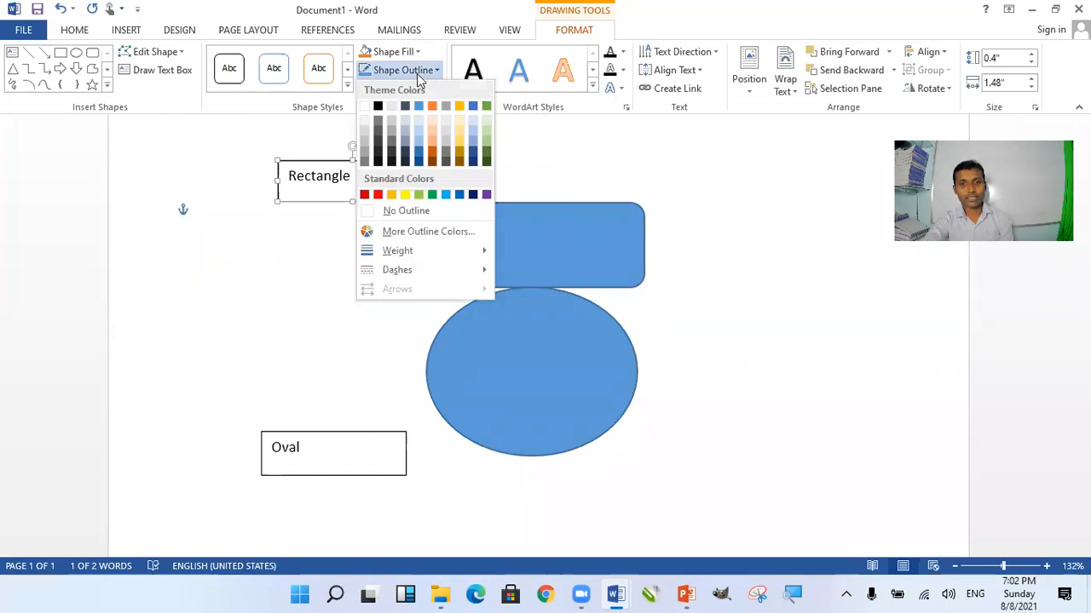
Step: Remove the outlines from the Rectangle and Oval text boxes
click(447, 215)
click(366, 428)
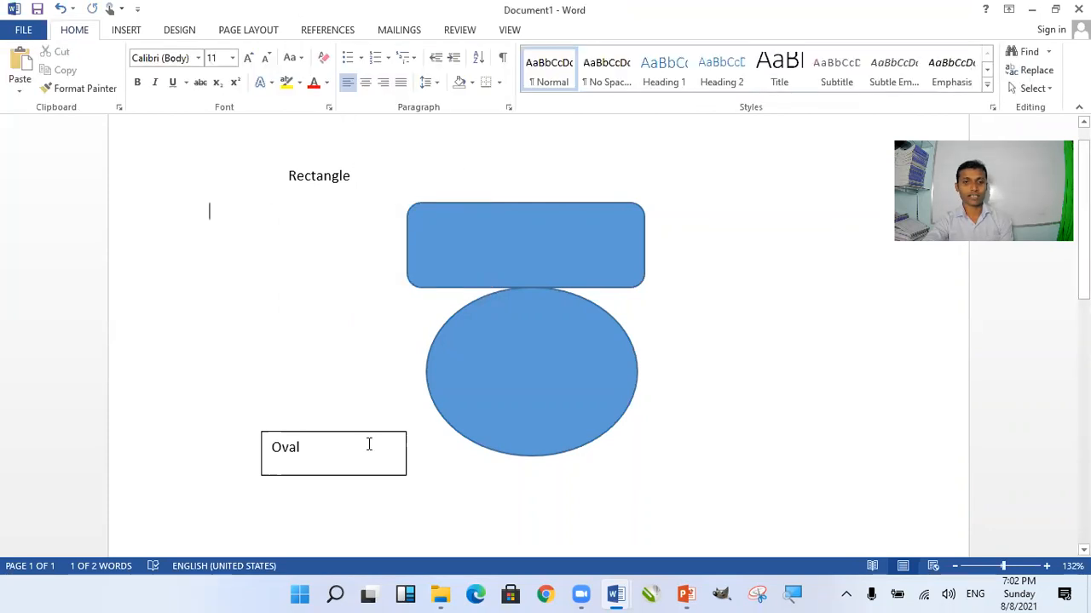
click(368, 444)
click(372, 431)
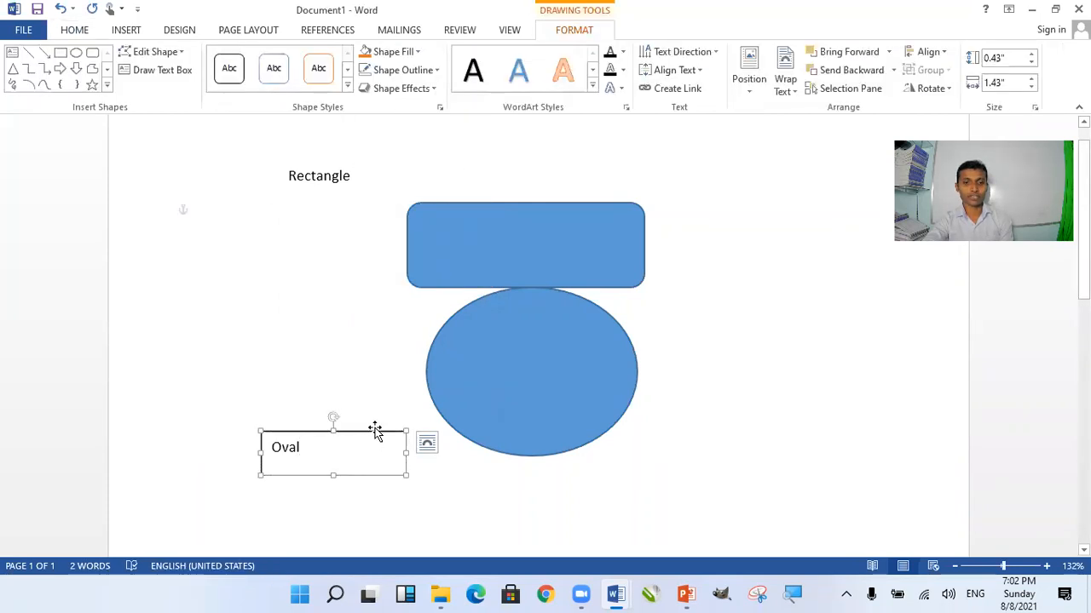
click(433, 70)
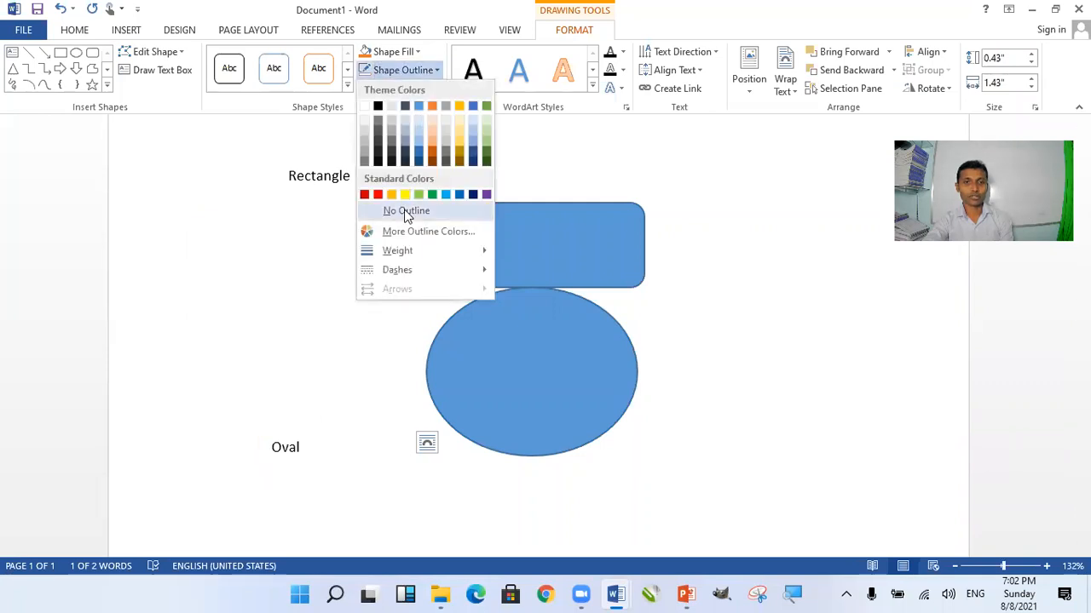
click(341, 445)
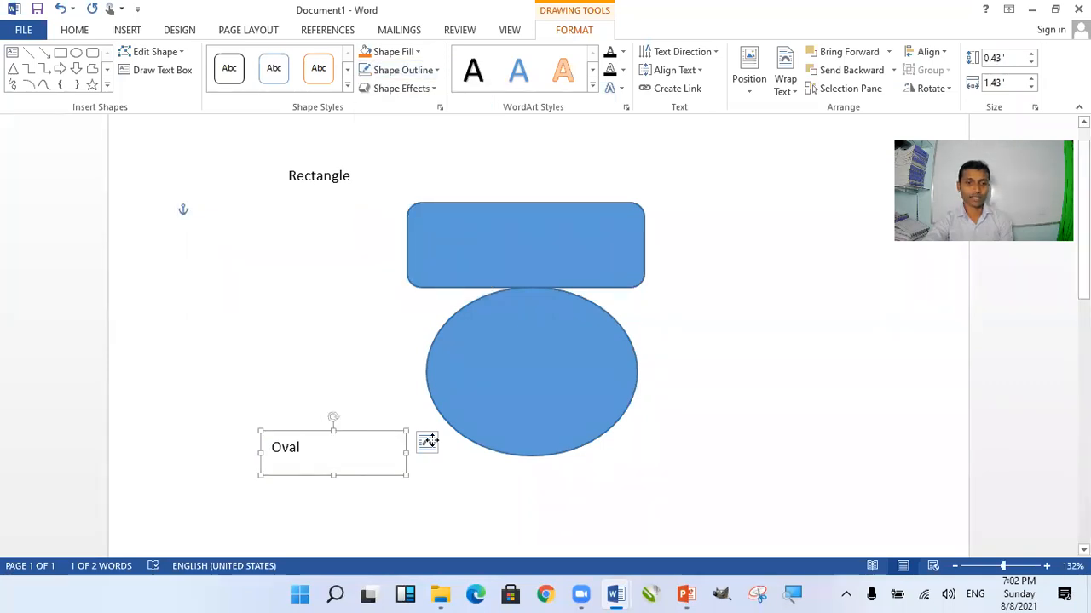
Step: Move the Oval label just right of the blue ellipse and the Rectangle label just left of the rounded rectangle
drag(344, 434, 759, 326)
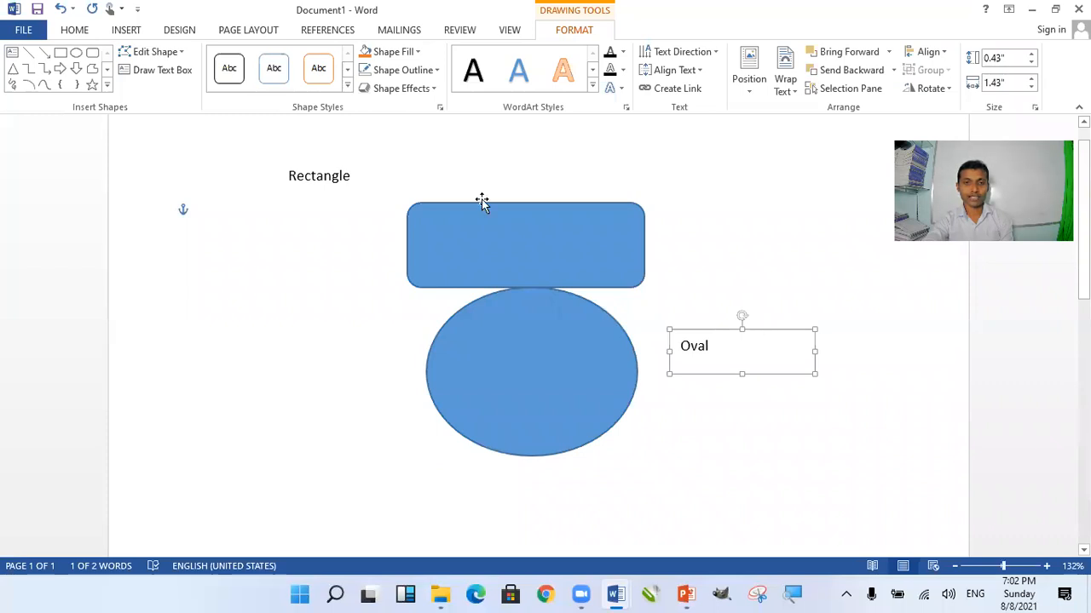
click(361, 183)
key(End)
key(shift+Left)
key(shift+Left)
key(shift+Left)
key(shift+Left)
key(shift+Left)
key(shift+Left)
key(shift+Left)
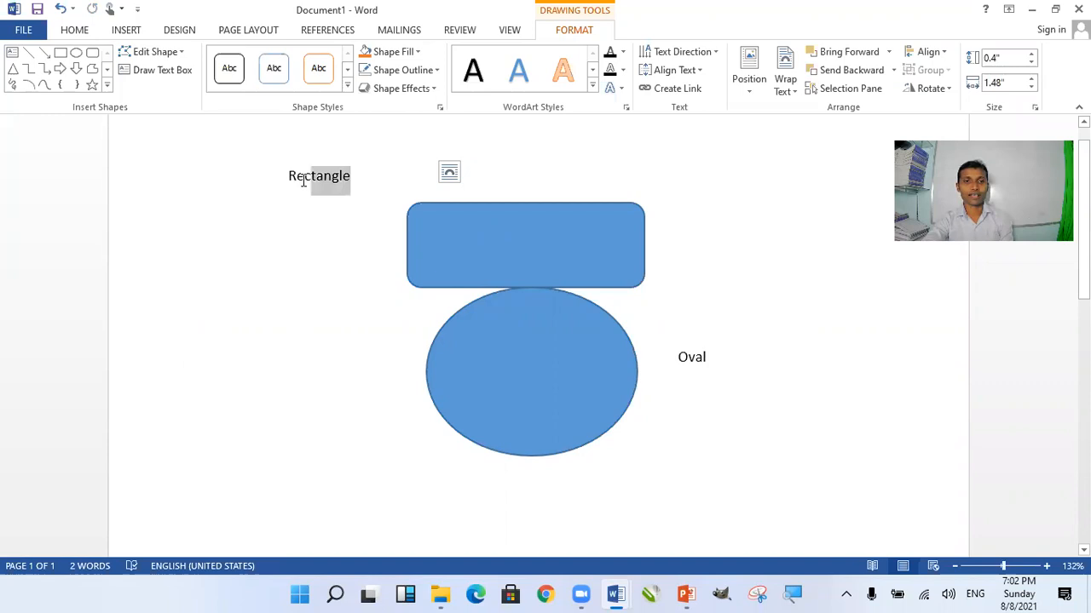
key(Escape)
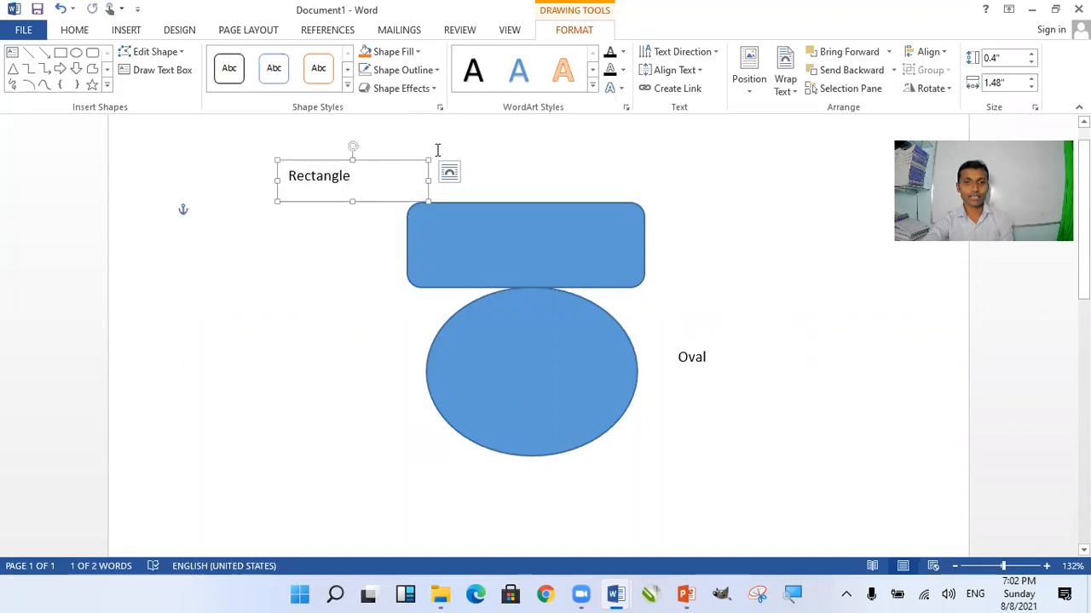
drag(374, 208, 344, 281)
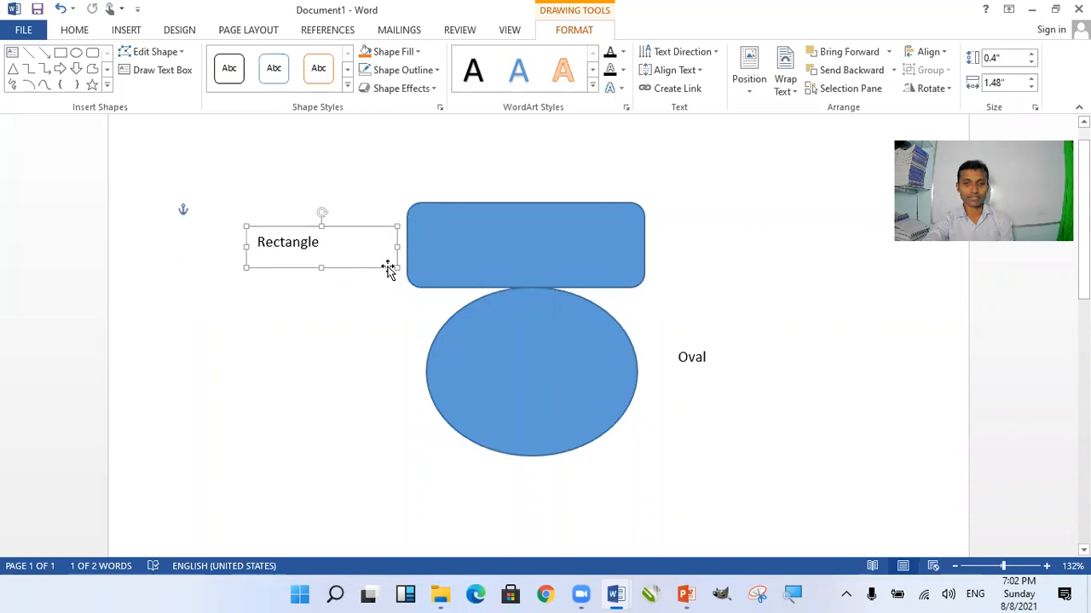
click(742, 258)
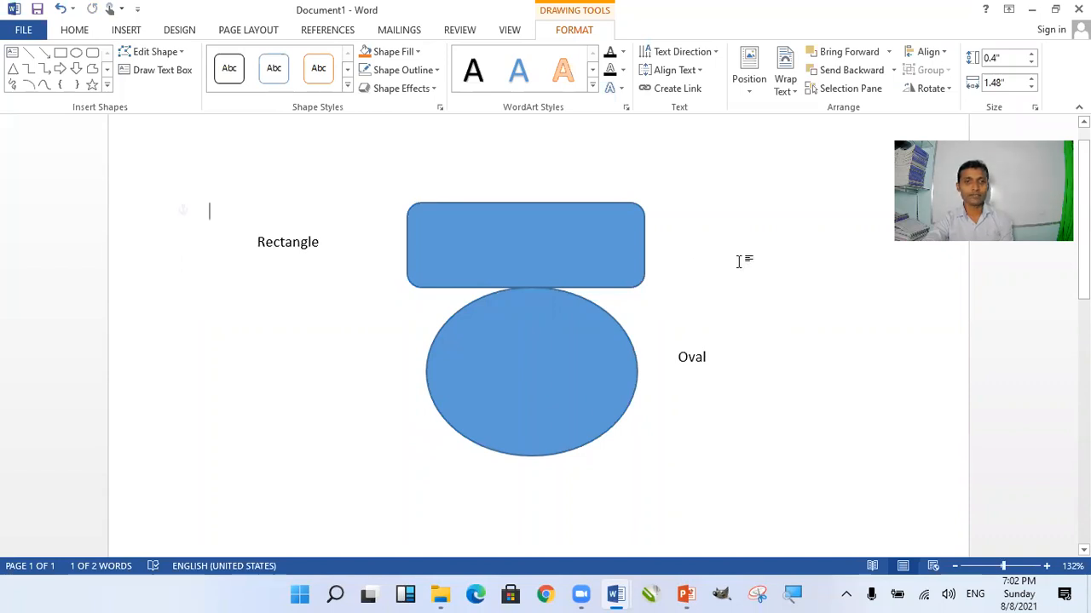
Step: Draw an arrow about 0.88" long from the Rectangle label to the rounded rectangle and give it the black line style
click(139, 36)
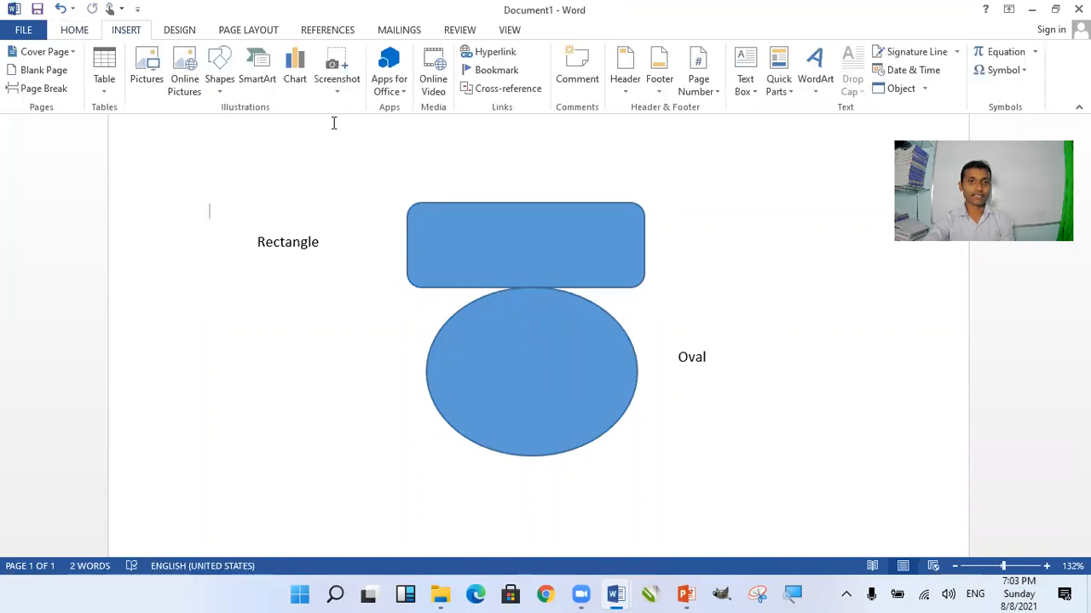
click(219, 69)
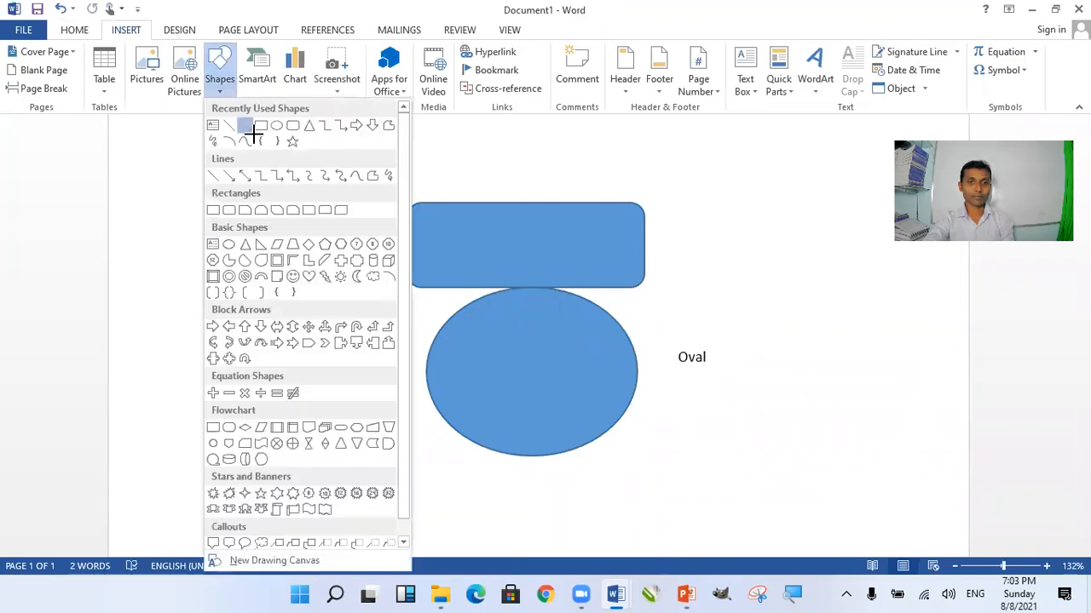
click(325, 237)
drag(330, 244, 419, 242)
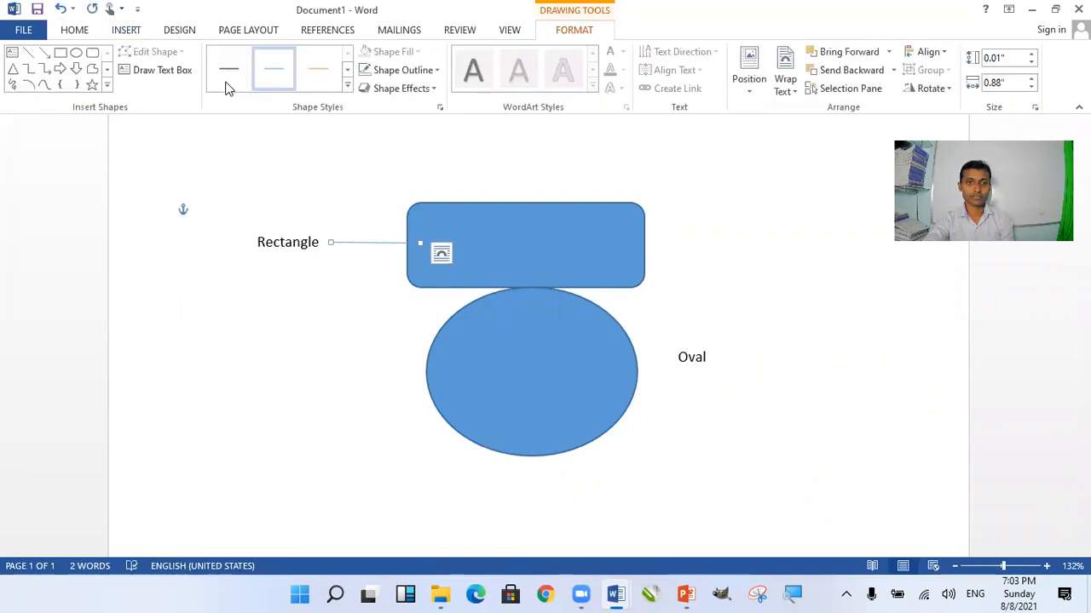
click(227, 84)
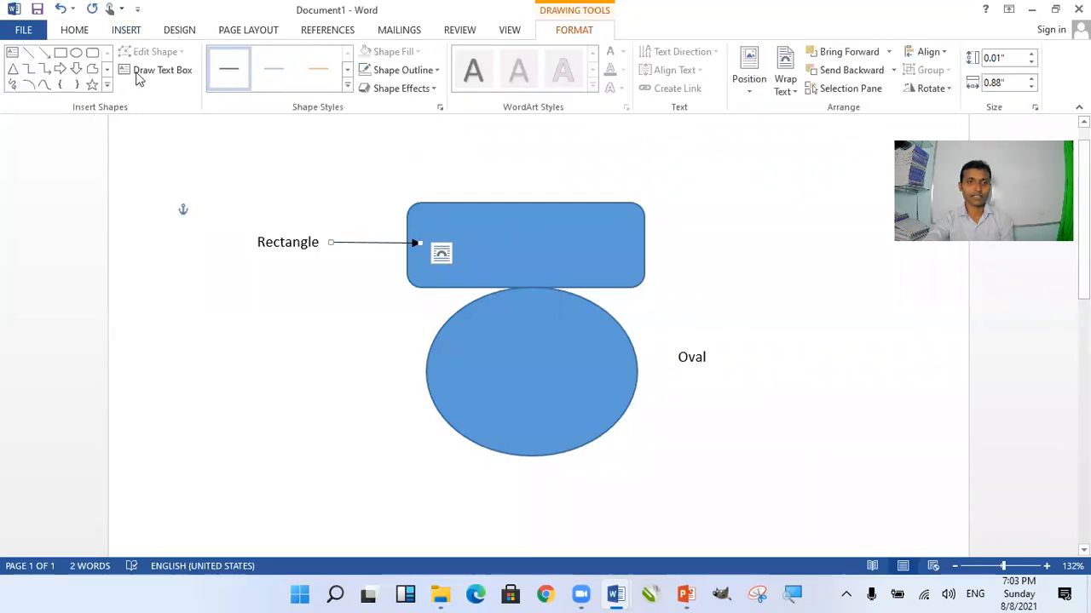
Step: Draw an arrow from the Oval label into the blue ellipse
click(136, 30)
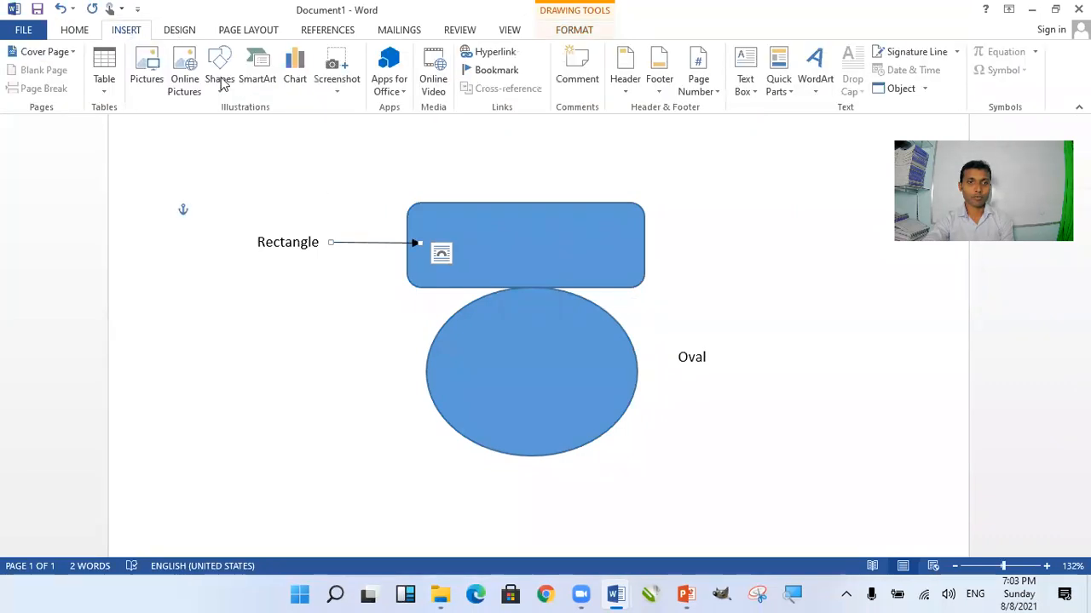
click(244, 129)
drag(665, 359, 587, 368)
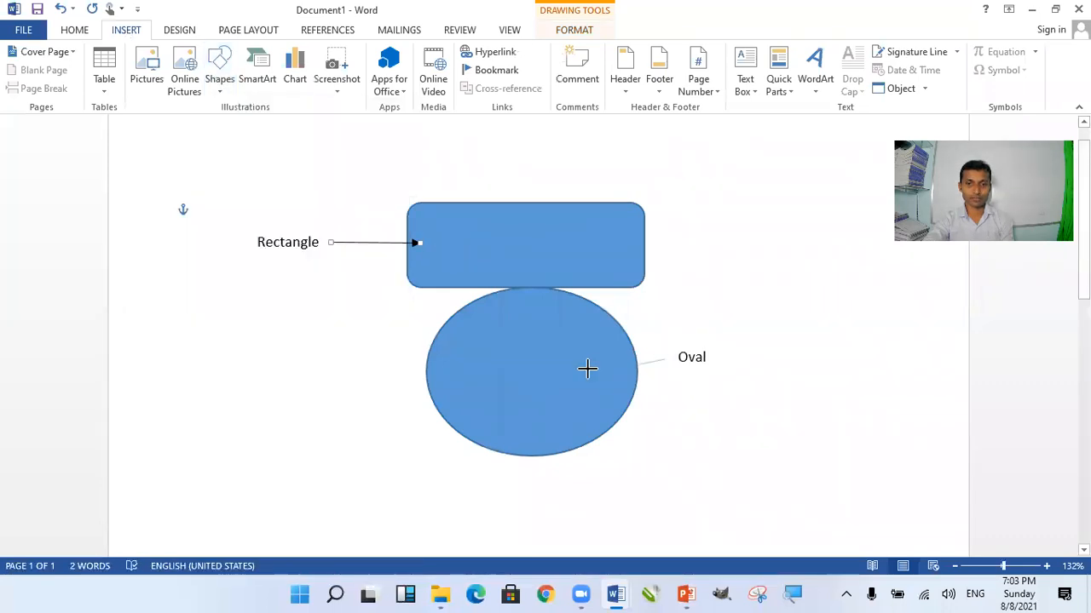
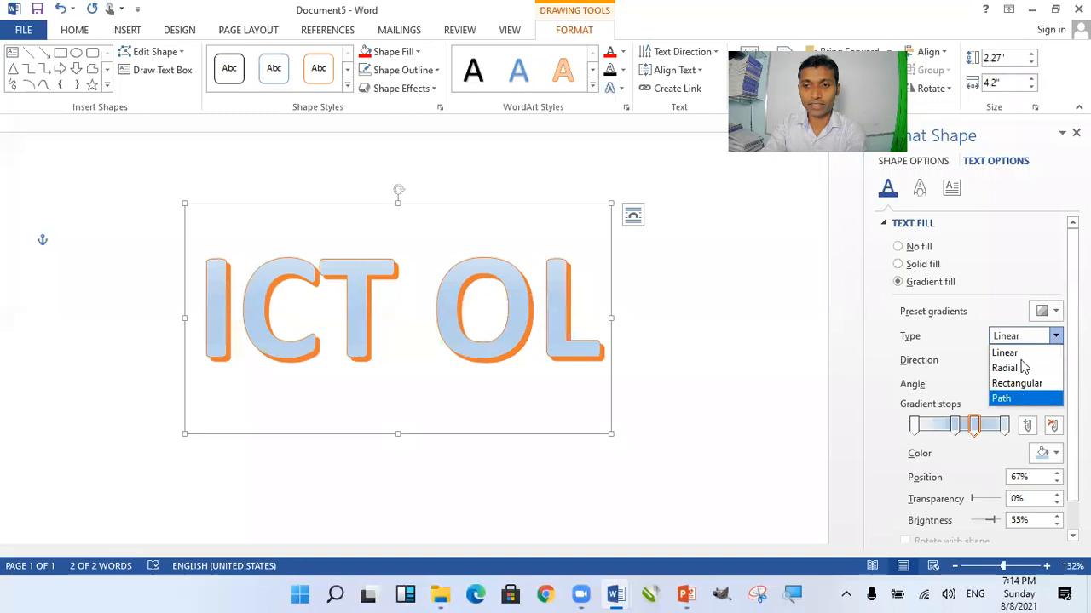
Step: Set the WordArt text's gradient type to Linear and place its middle gradient stops at 32% and 72%
click(1025, 352)
drag(974, 425, 942, 426)
Step: Colour the first gradient stop of the text fill red and the 32% stop yellow
click(915, 427)
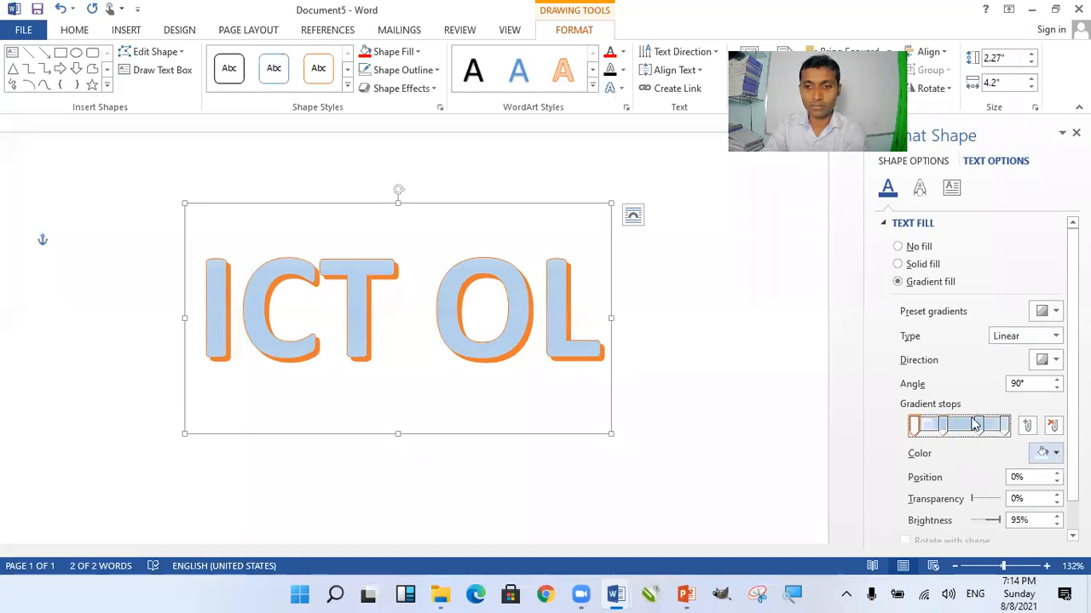
click(944, 427)
click(1057, 461)
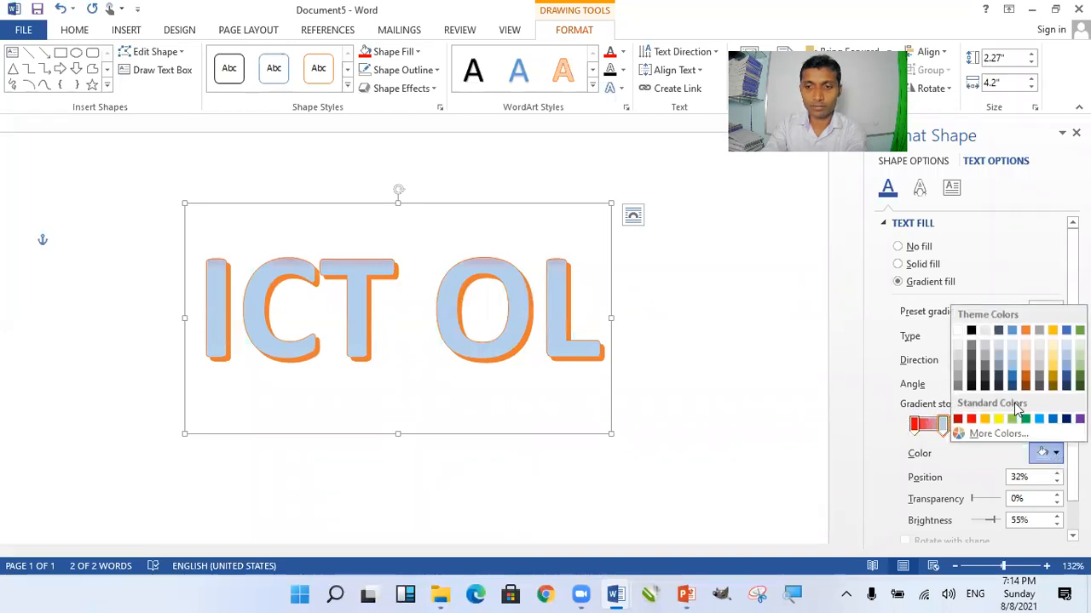
click(1003, 420)
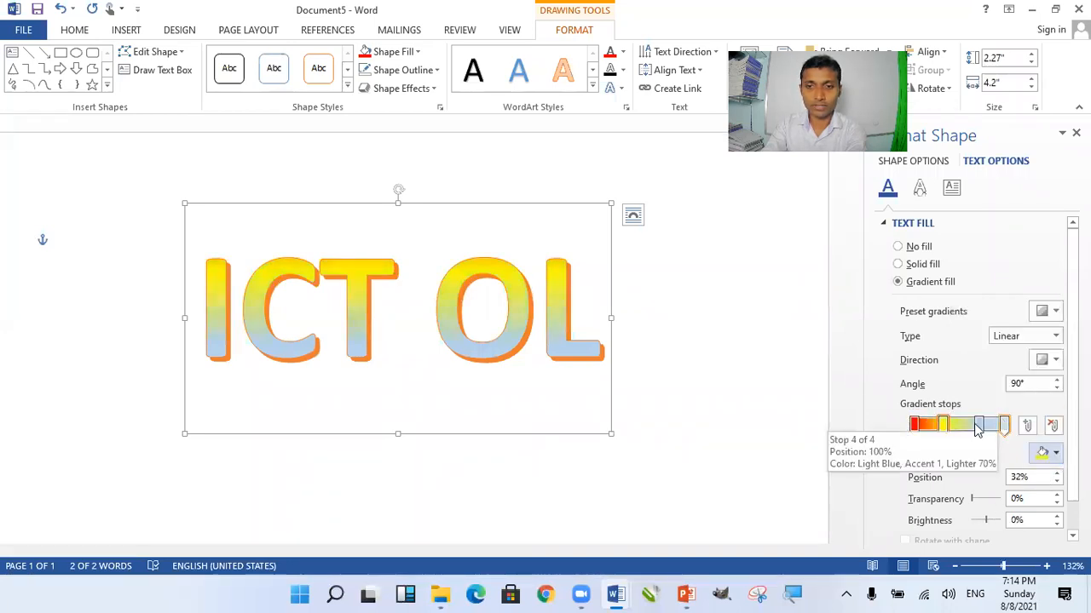
Step: Colour the 72% gradient stop blue and the last stop at 100% dark green
click(978, 425)
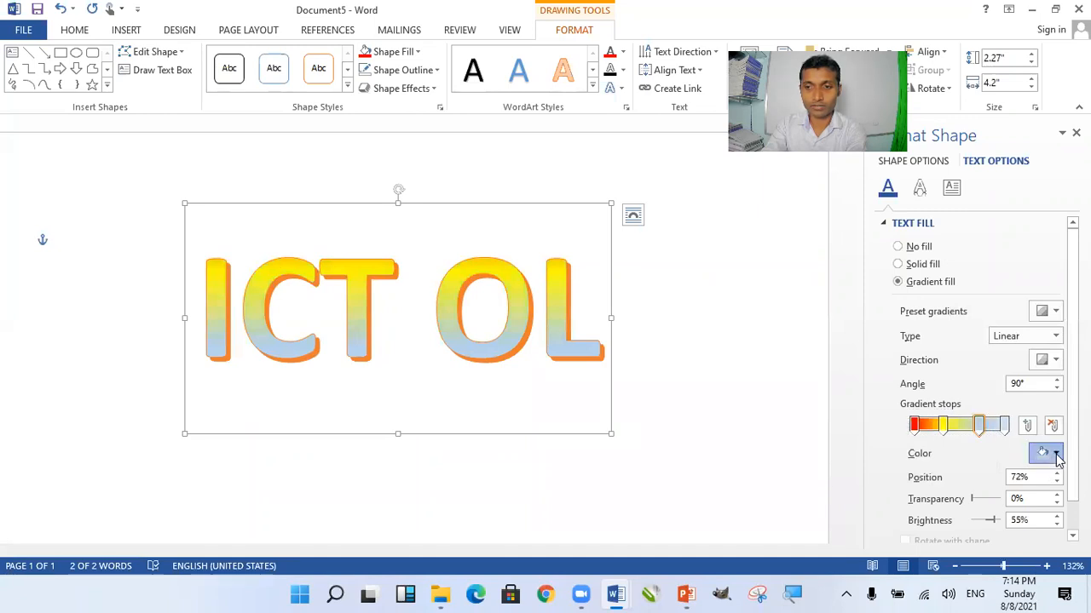
click(1057, 458)
click(1054, 420)
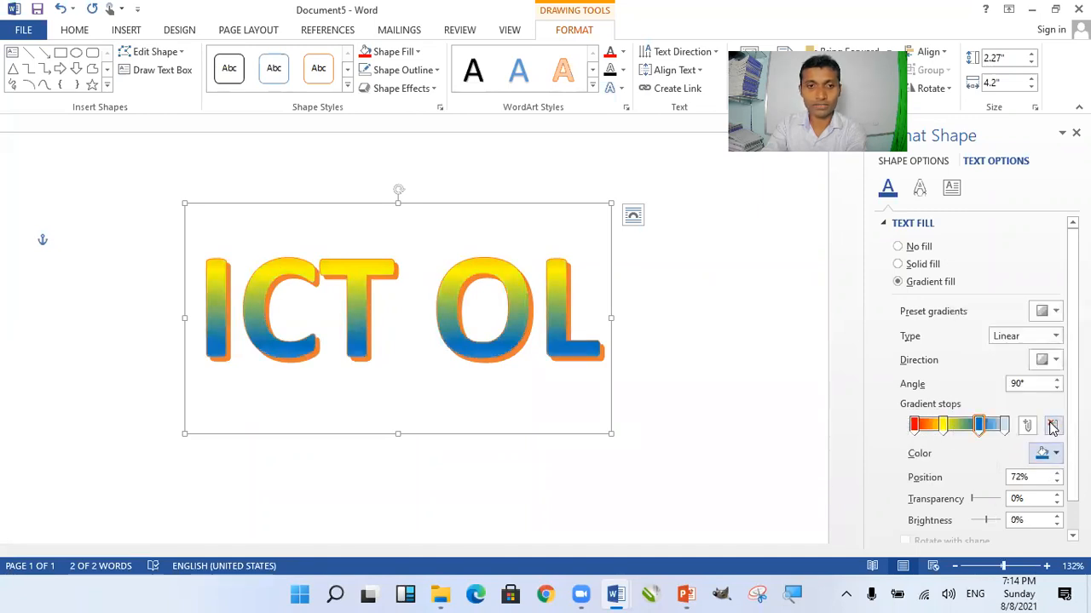
click(1006, 424)
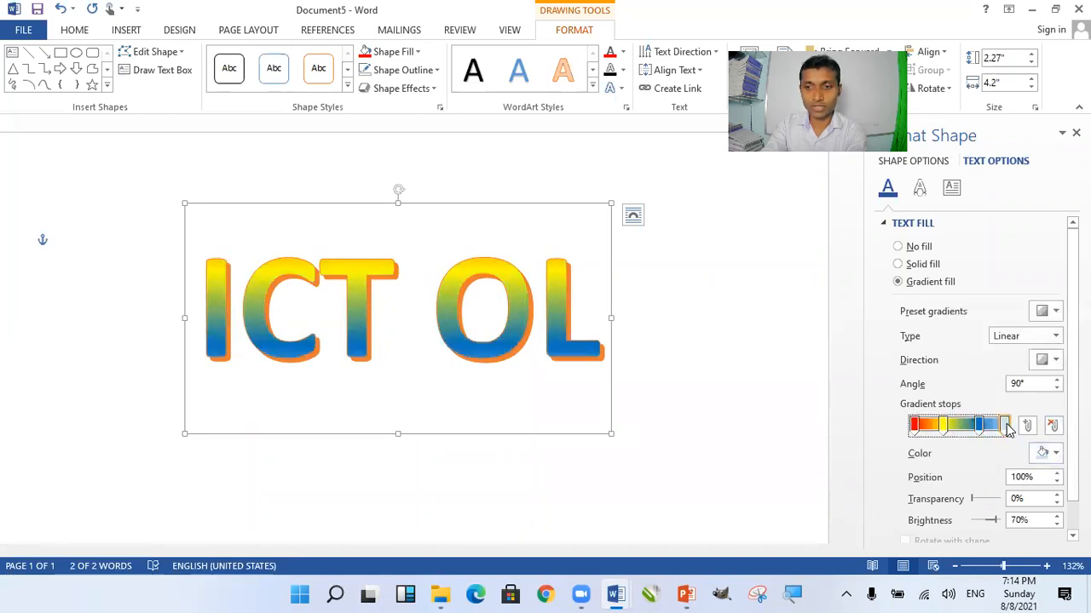
click(1056, 454)
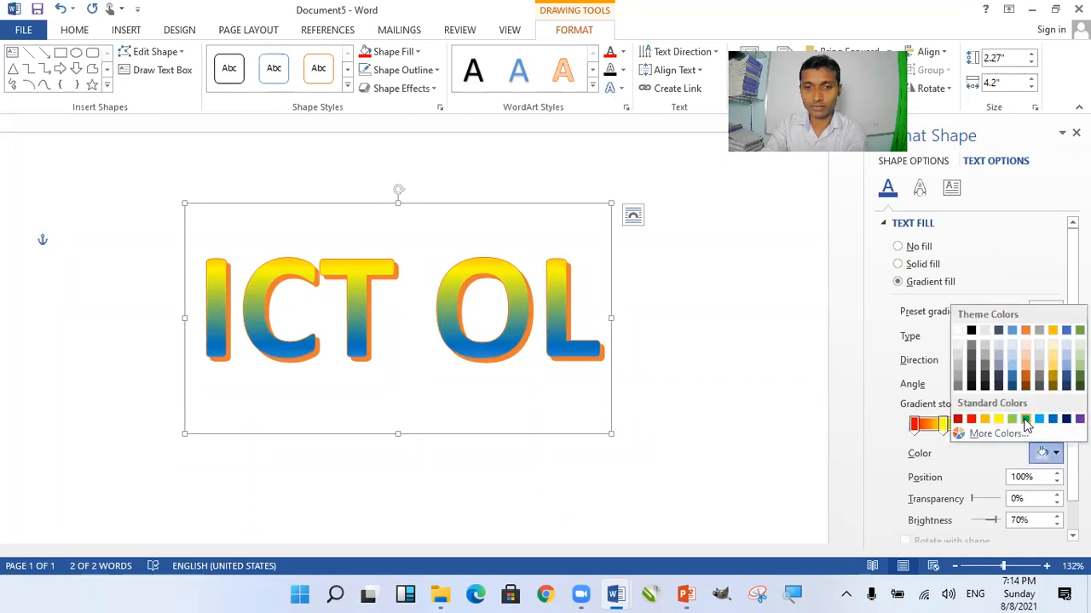
click(1026, 422)
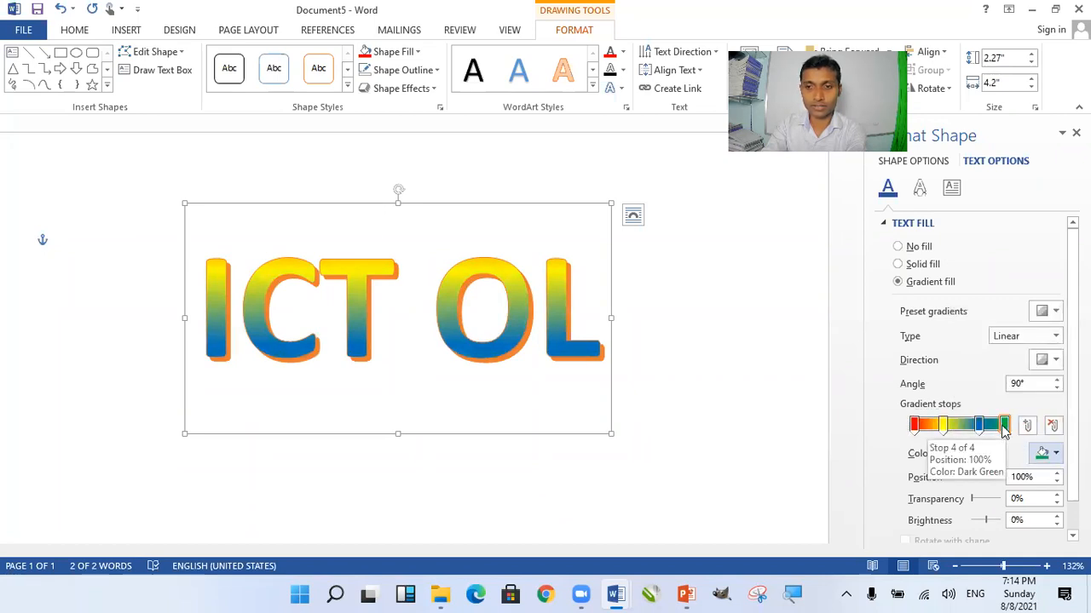
Step: Shift the blue gradient stop closer to the yellow one and move the dark green stop to 84%
click(975, 426)
drag(968, 434, 964, 437)
click(989, 428)
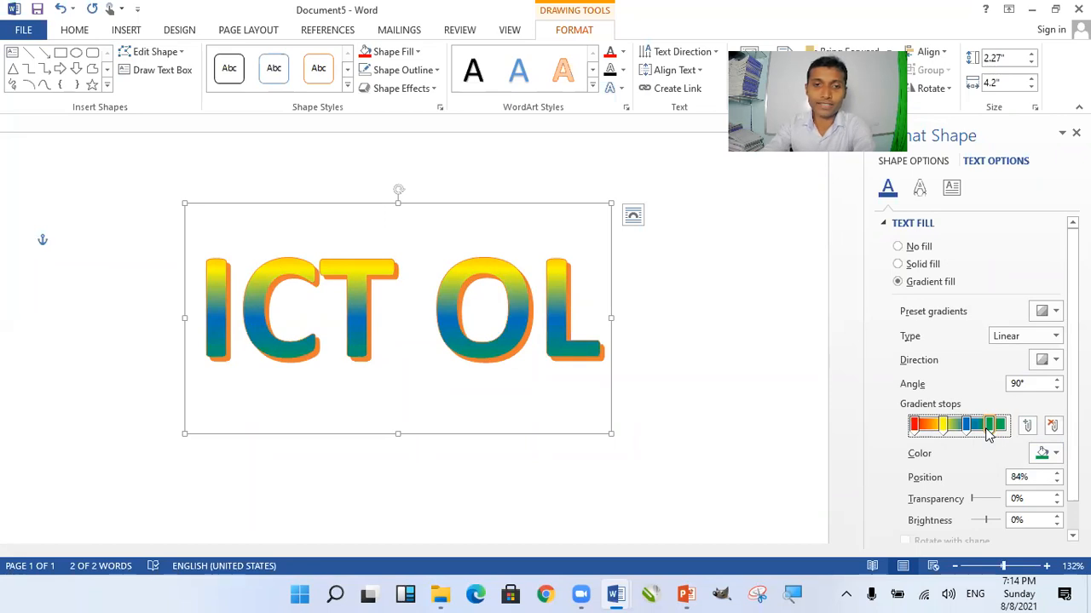
Step: Close the Format Shape pane and delete the ICT OL WordArt from the page
click(776, 396)
click(543, 356)
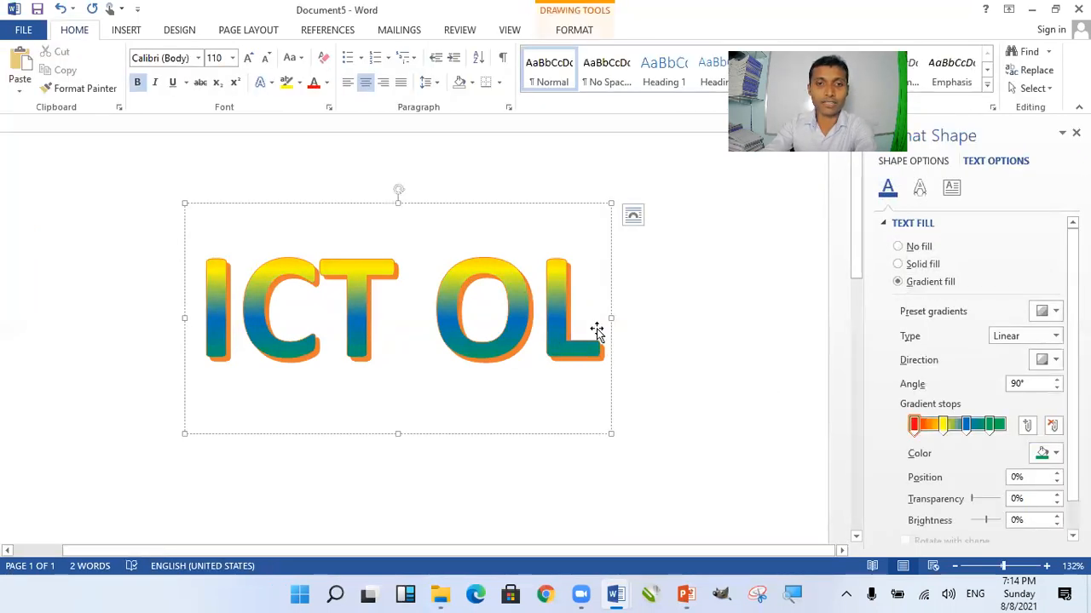
click(691, 355)
click(558, 323)
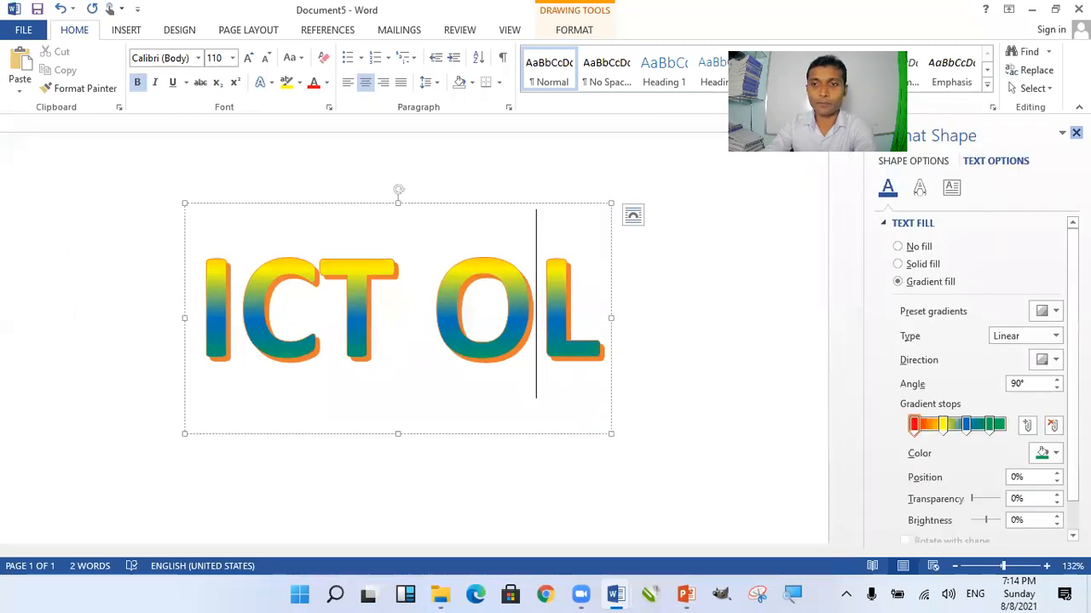
click(1076, 133)
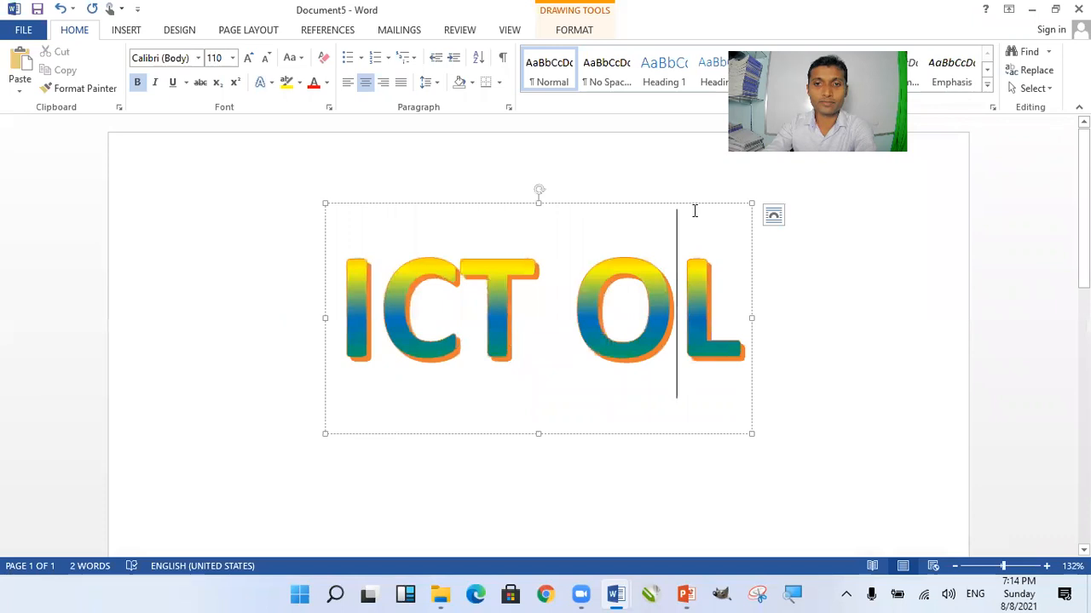
click(696, 209)
key(Delete)
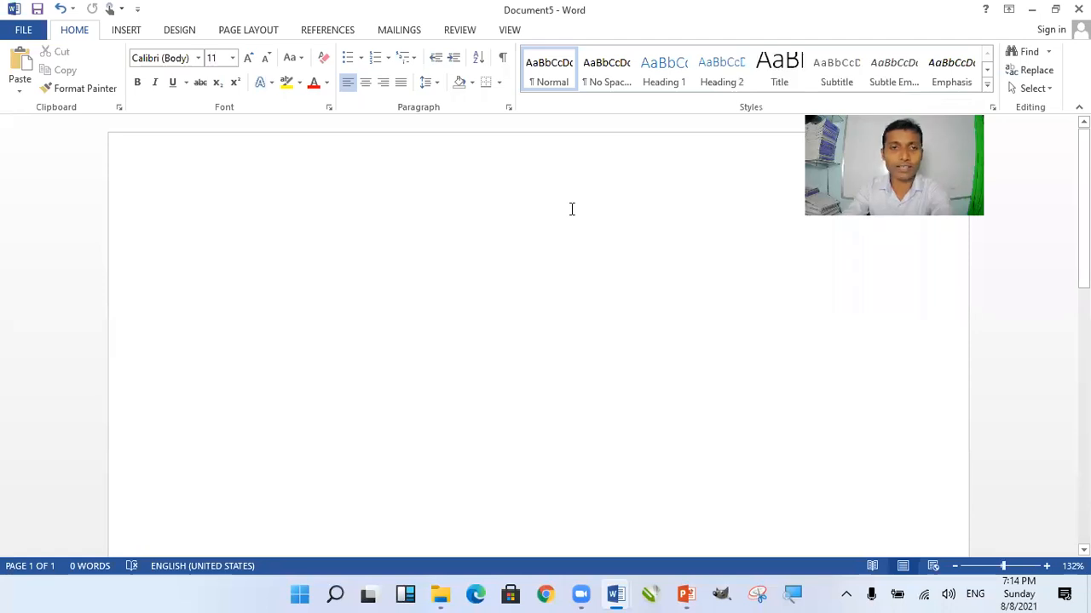
Step: Insert a WordArt with white fill and orange outline reading "ICT FOR OL"
click(126, 31)
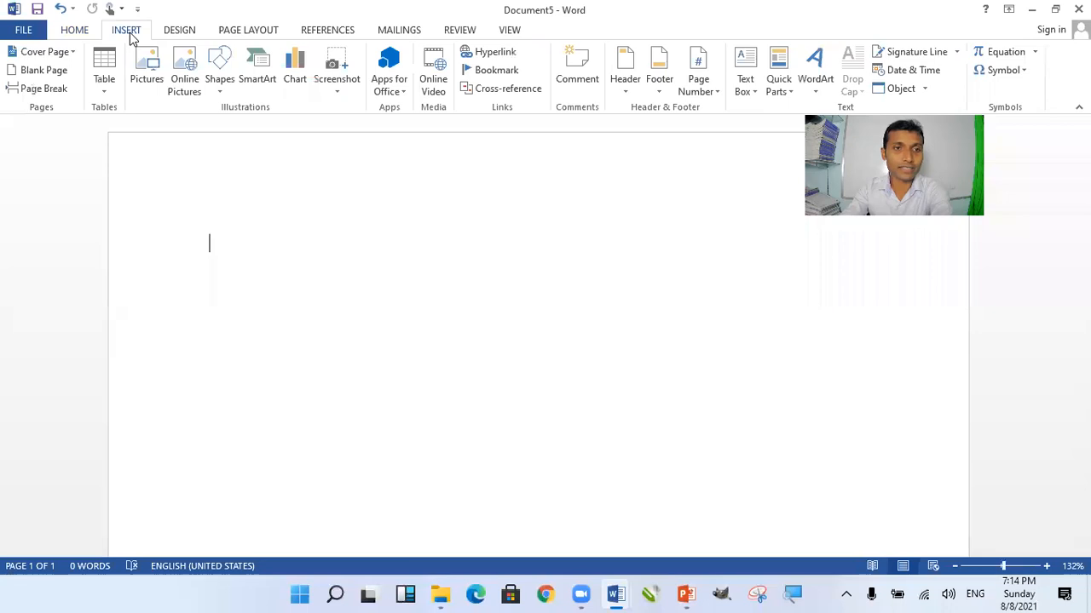
click(816, 87)
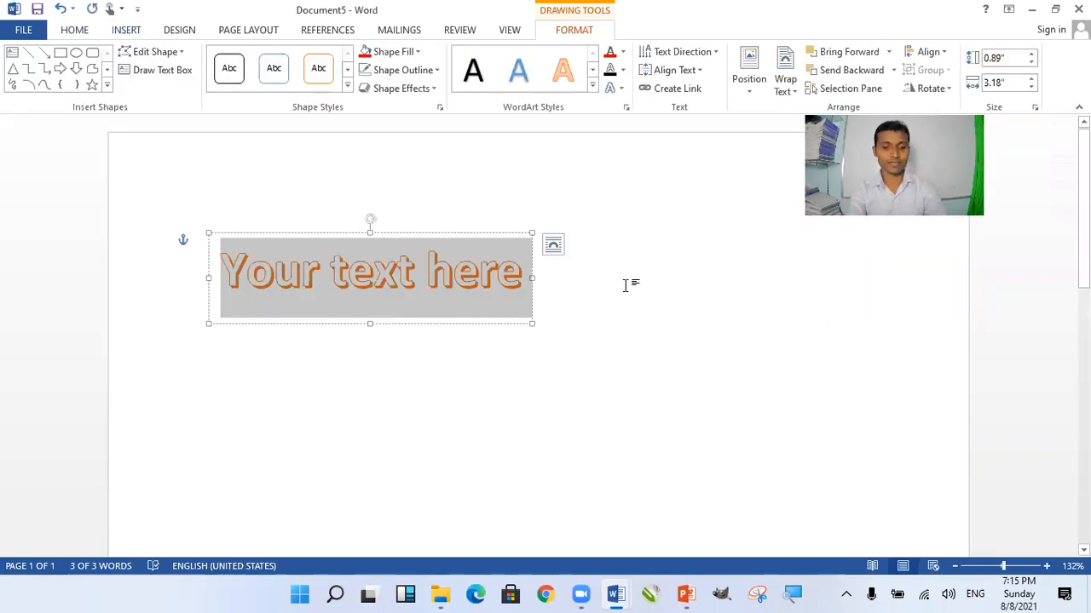
key(BackSpace)
text(ICT)
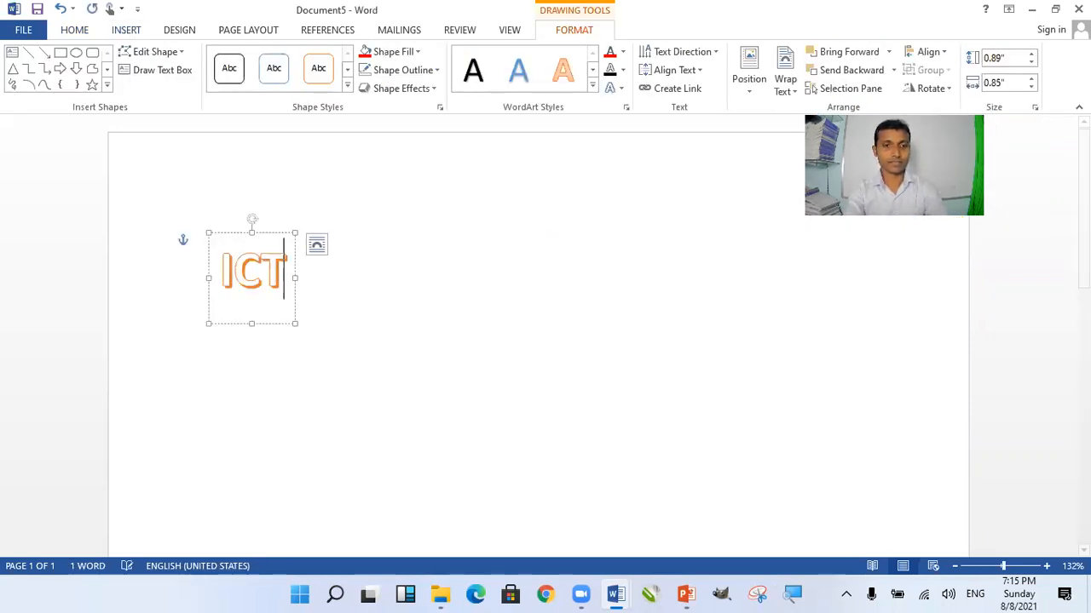
text( F)
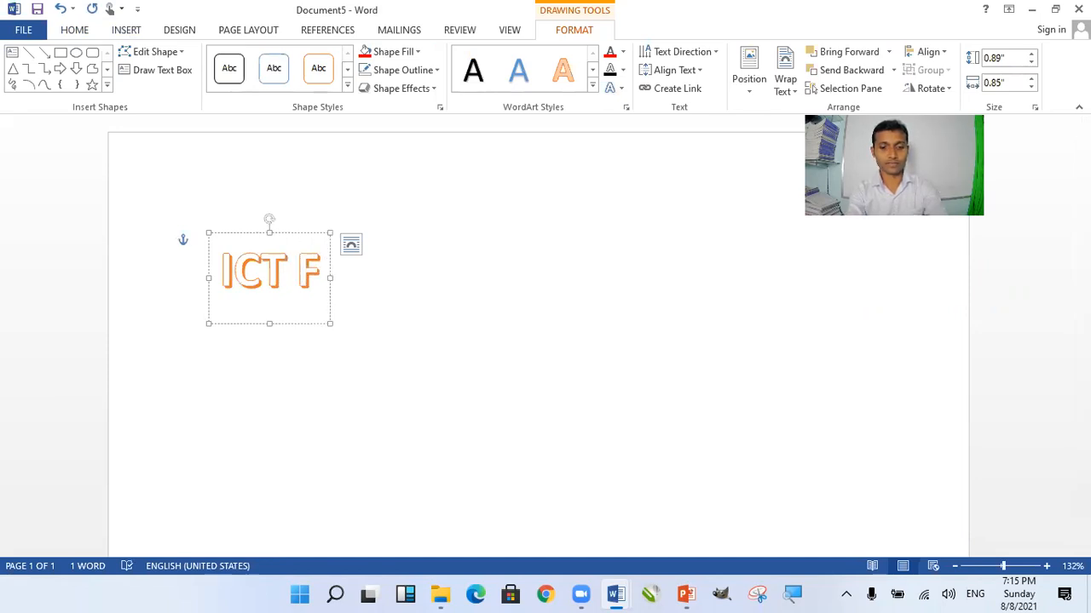
text(OR OL)
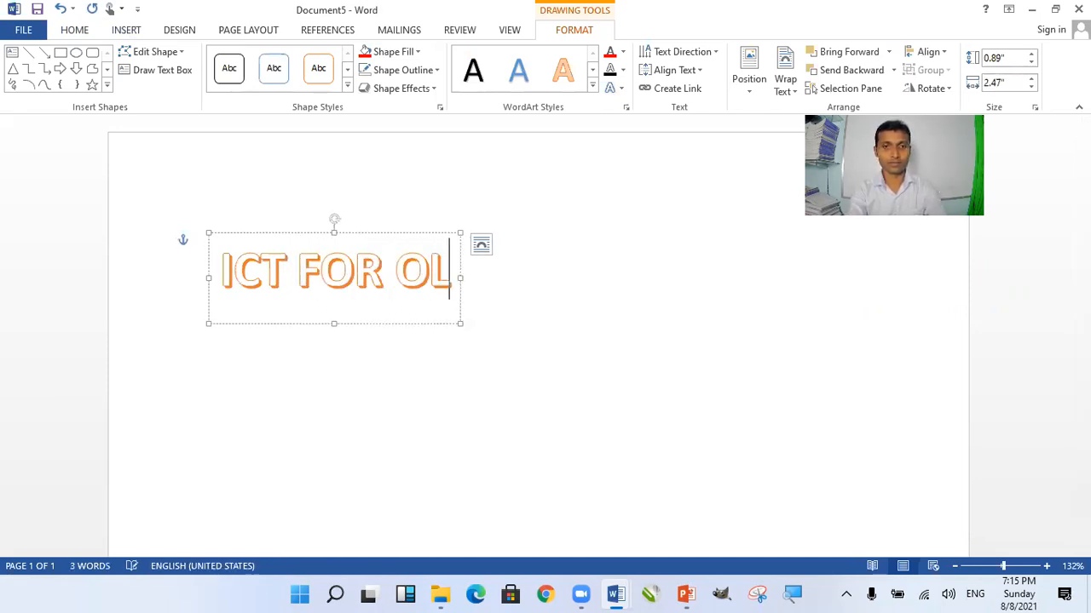
click(606, 299)
click(354, 283)
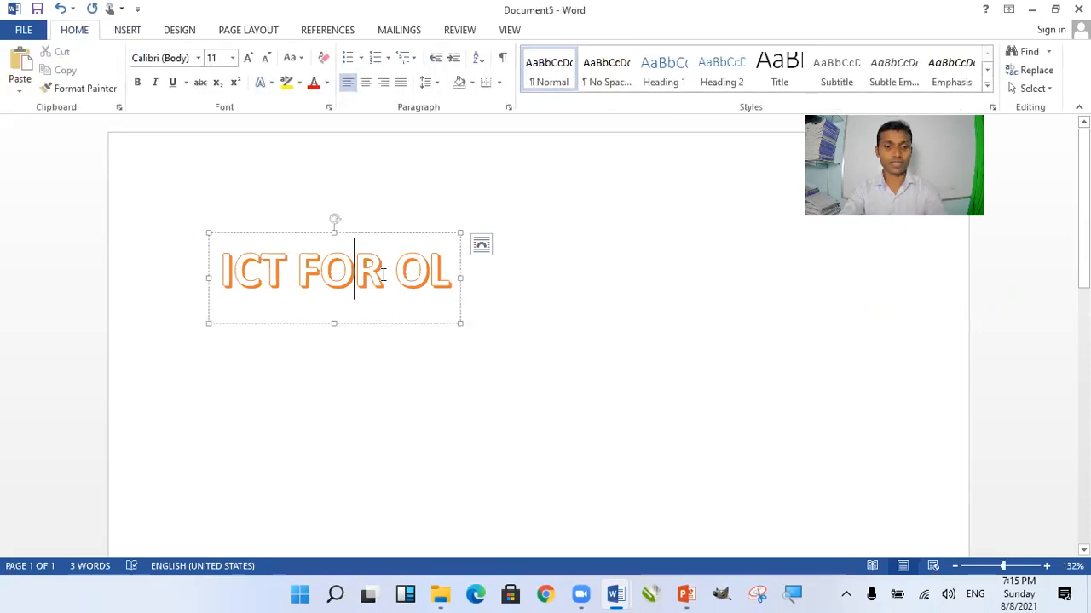
Step: Enlarge the whole "ICT FOR OL" WordArt text to font size 80
triple_click(383, 281)
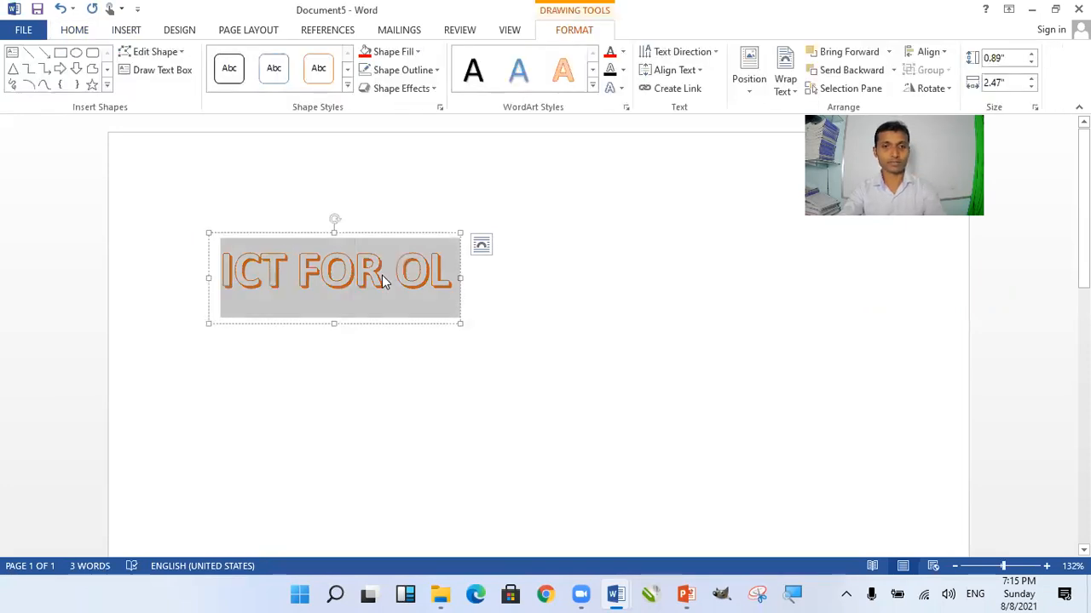
click(74, 30)
click(246, 58)
click(243, 60)
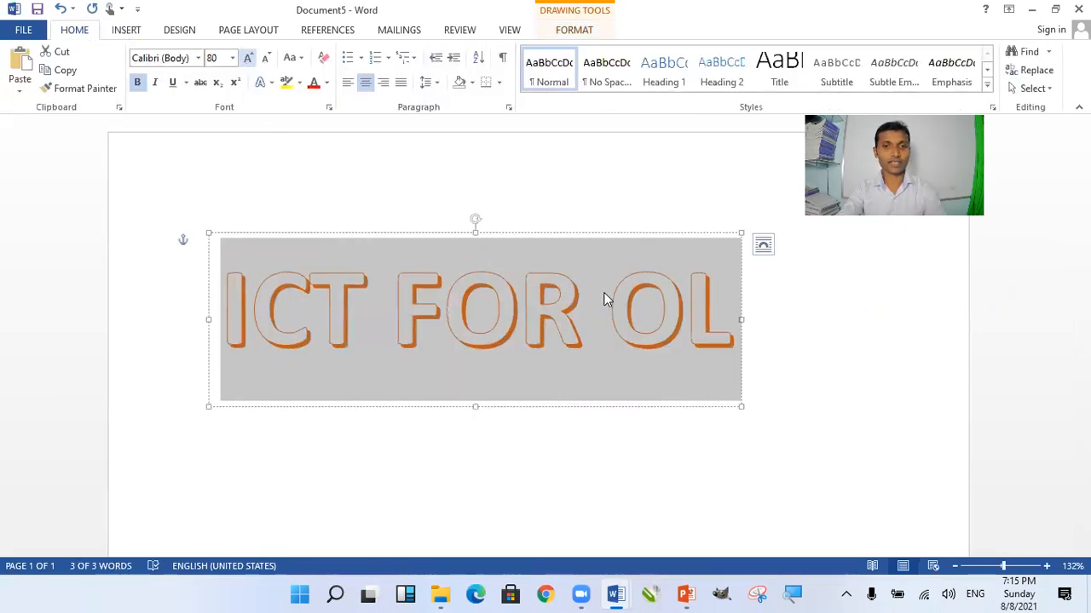
click(764, 365)
click(696, 335)
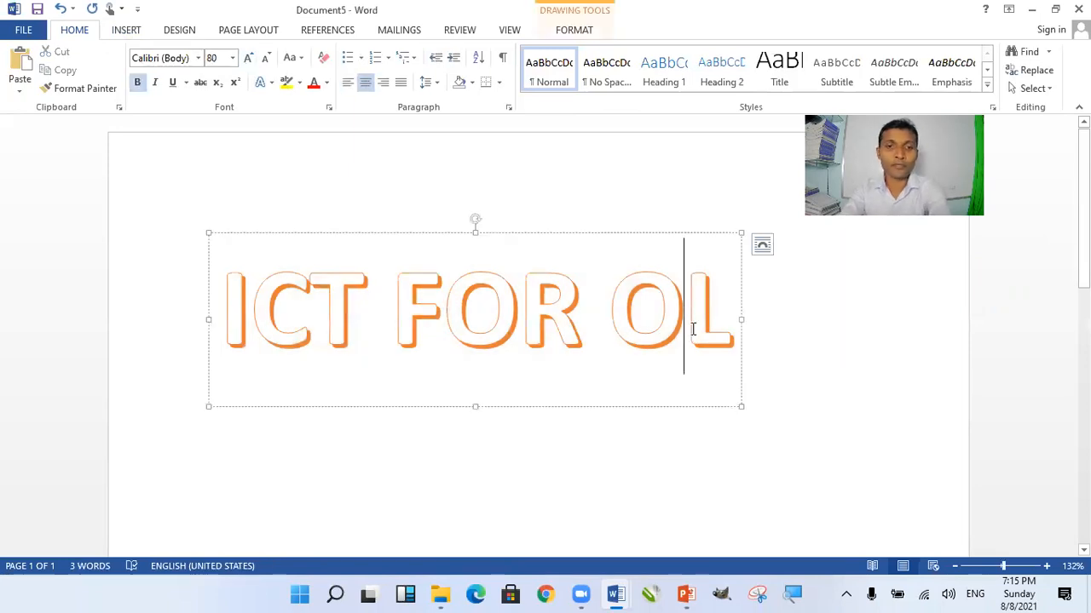
Step: Select the "ICT FOR OL" WordArt frame and switch its text fill from solid to gradient fill
click(694, 233)
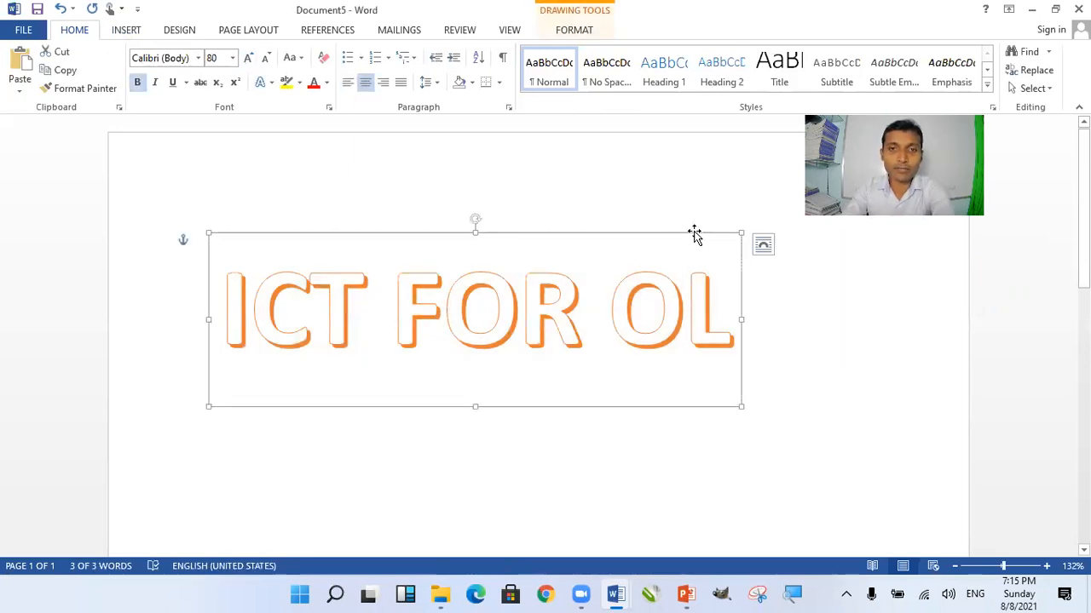
click(575, 31)
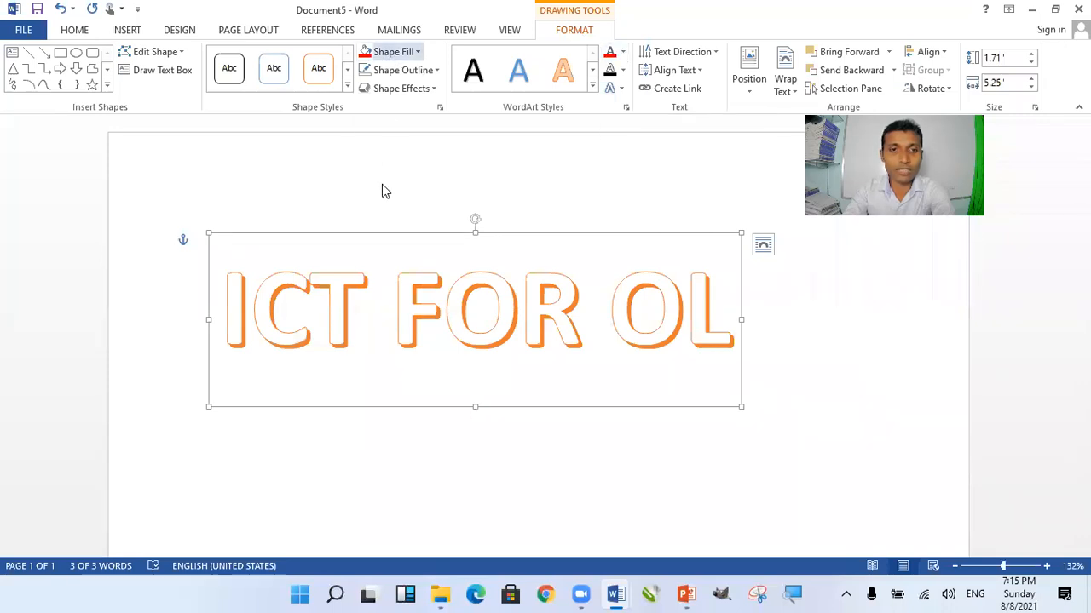
click(392, 51)
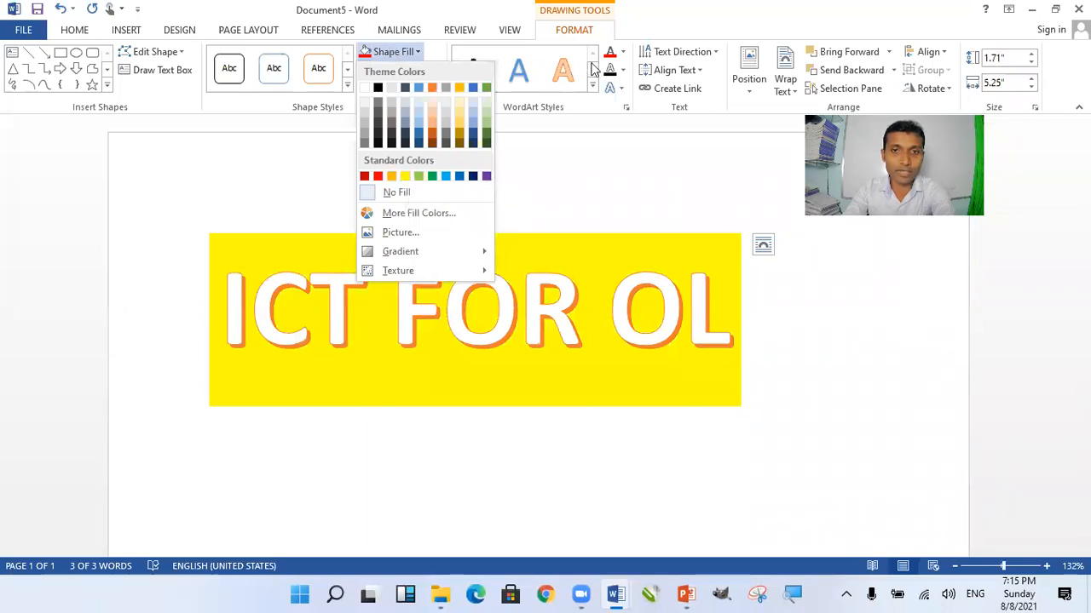
click(621, 54)
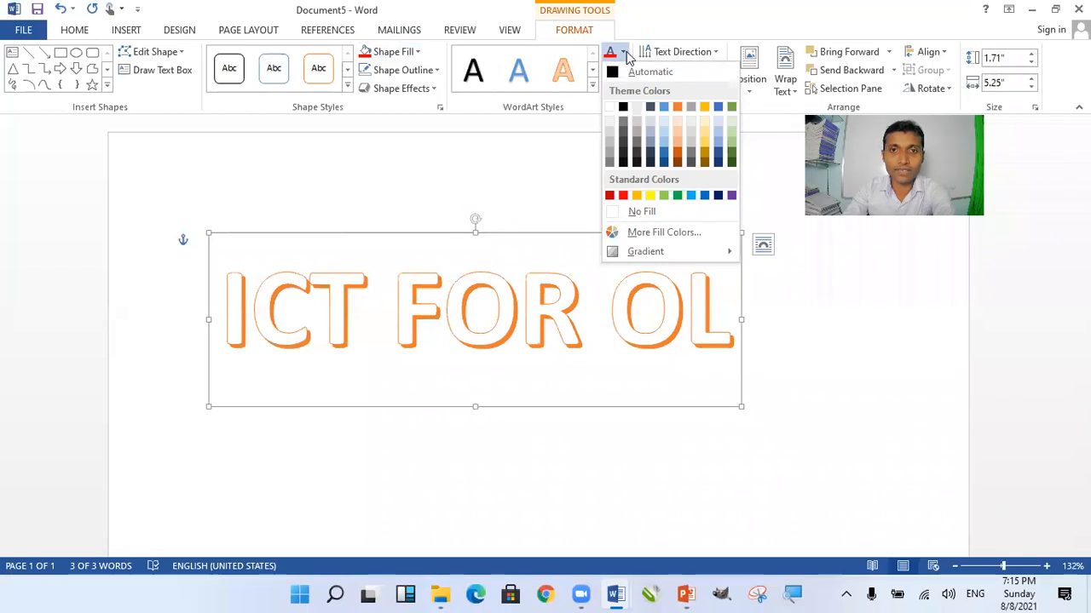
mouse_move(654, 252)
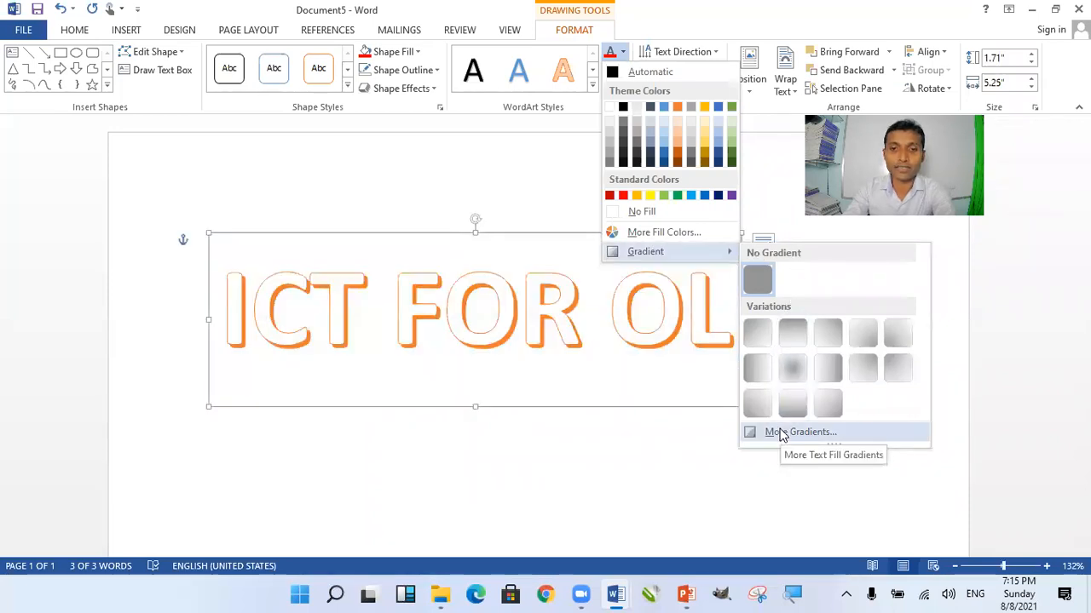
click(782, 435)
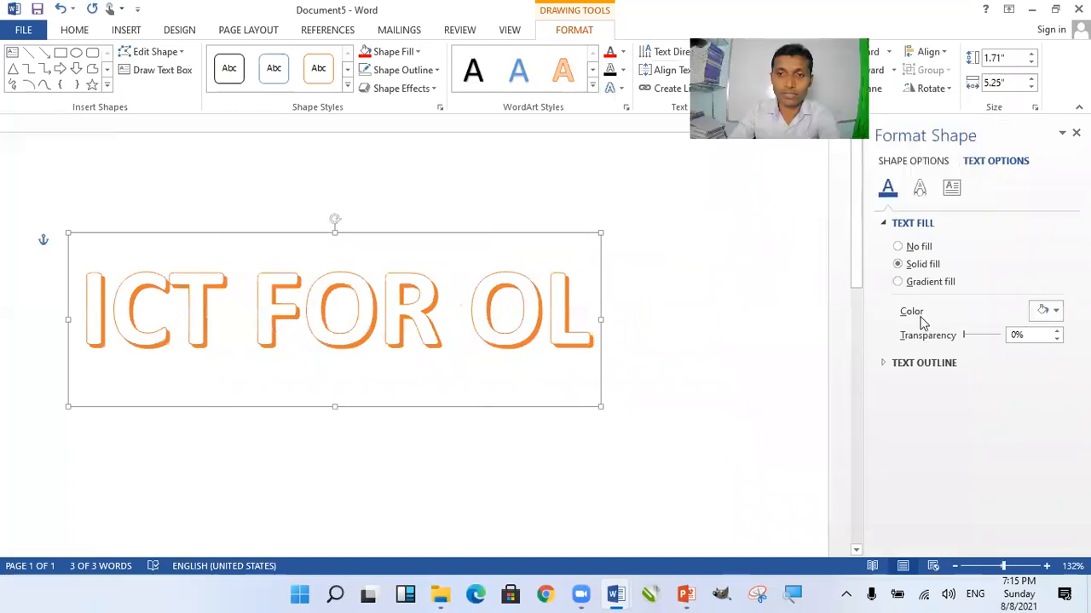
click(913, 287)
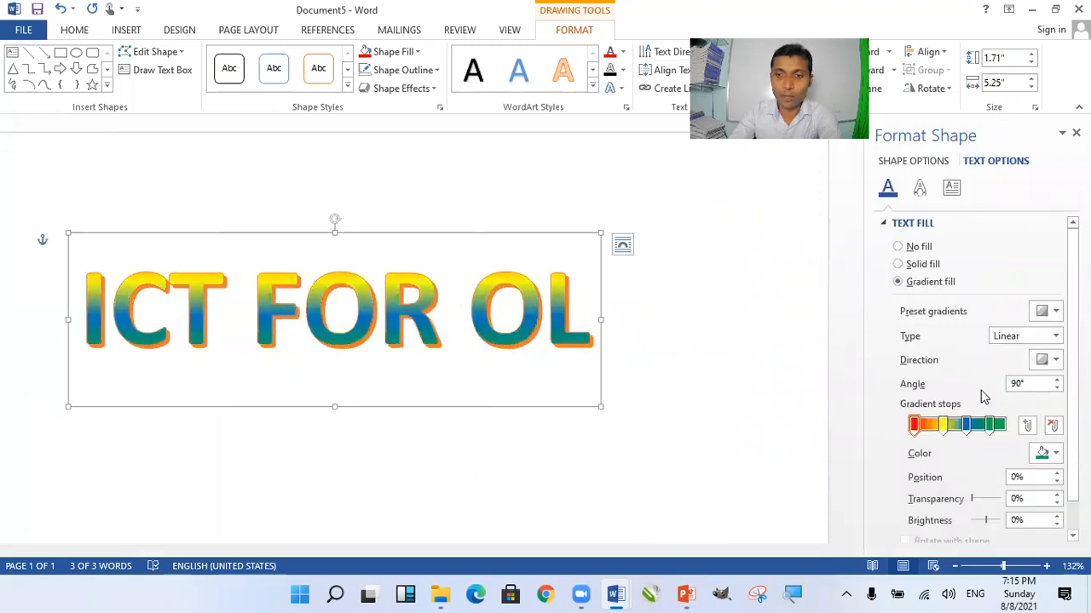
Step: Try a gold preset gradient on the text, and replace it with the dark blue radial preset
scroll(988, 401, down, 1)
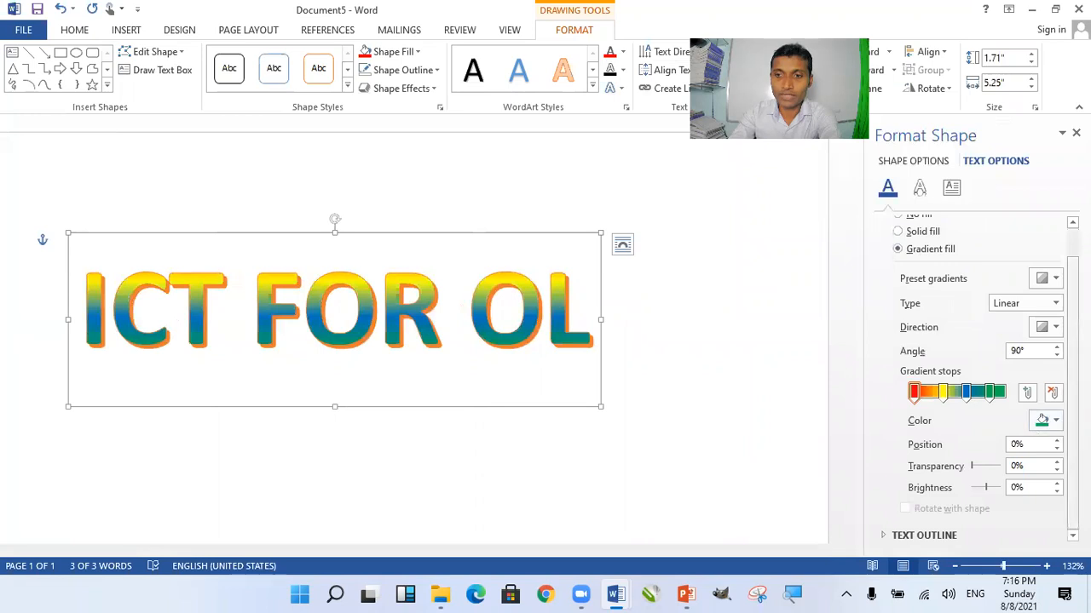
click(1056, 281)
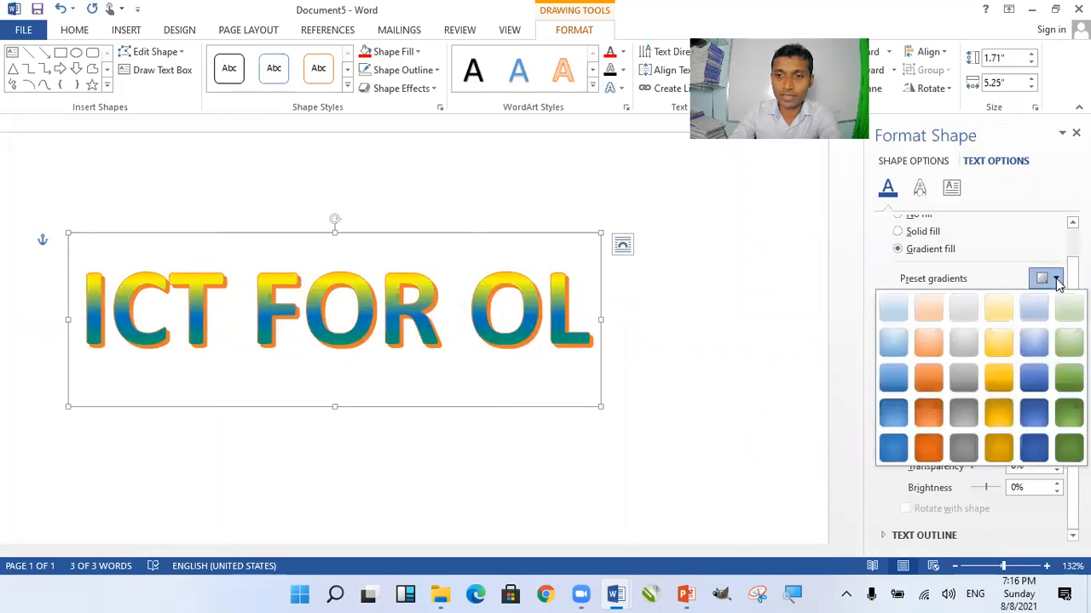
click(1001, 409)
click(1057, 281)
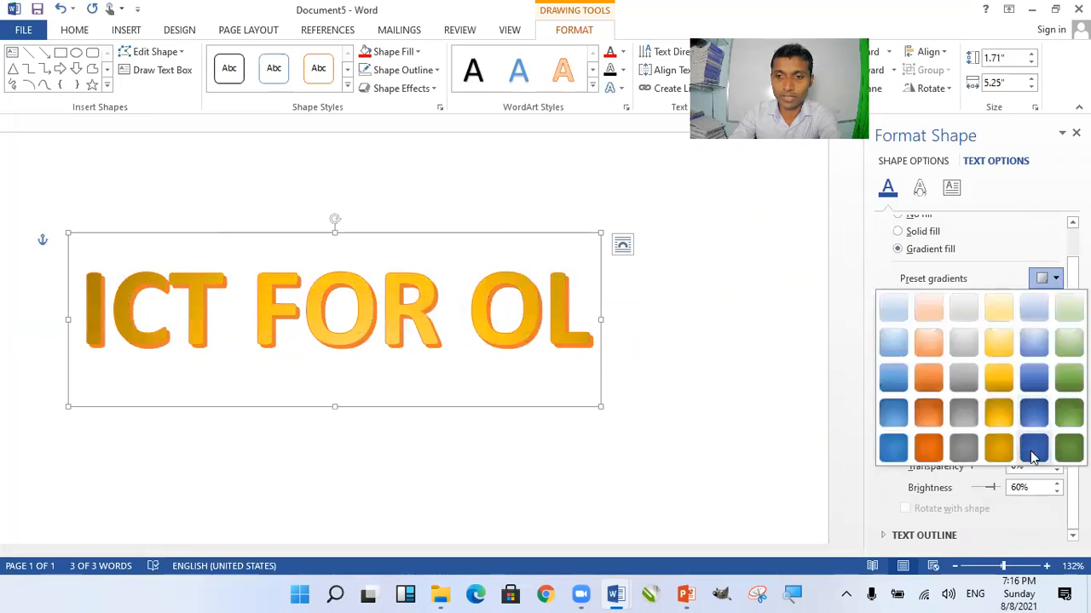
click(1033, 452)
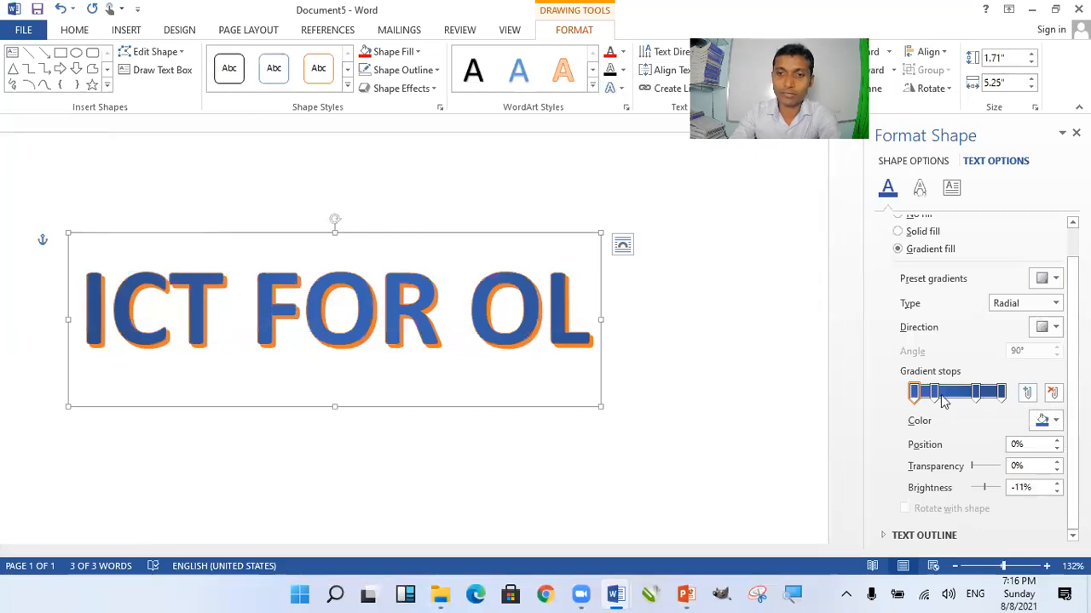
Step: Delete the two middle gradient stops from the text fill, keeping only the first and last ones
drag(915, 392, 946, 401)
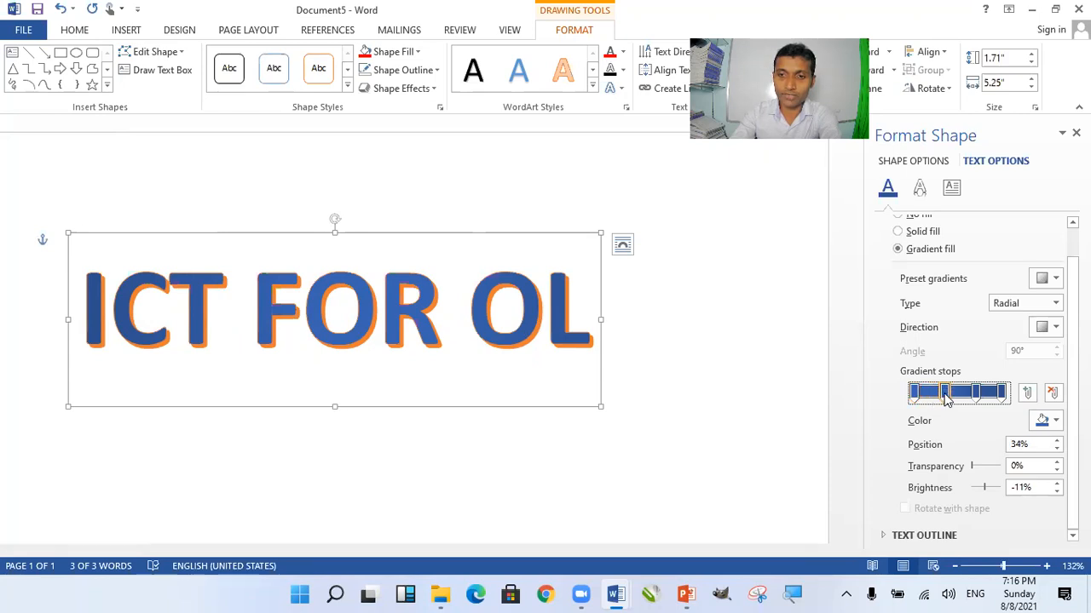
key(Delete)
click(976, 398)
key(Delete)
Step: Colour the first gradient stop white and the last stop at 97% red
click(999, 395)
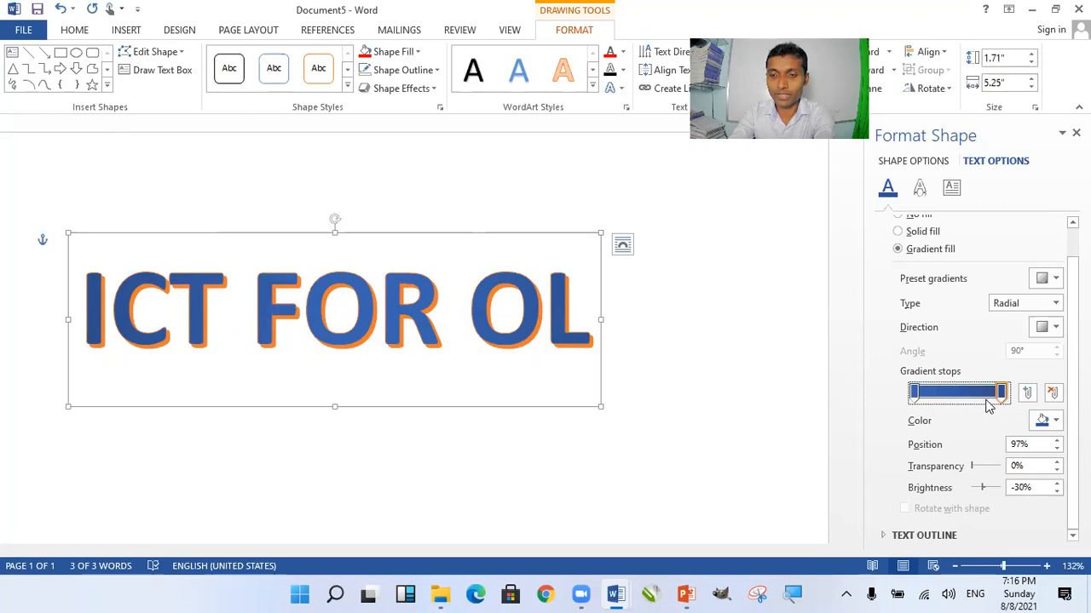
click(914, 395)
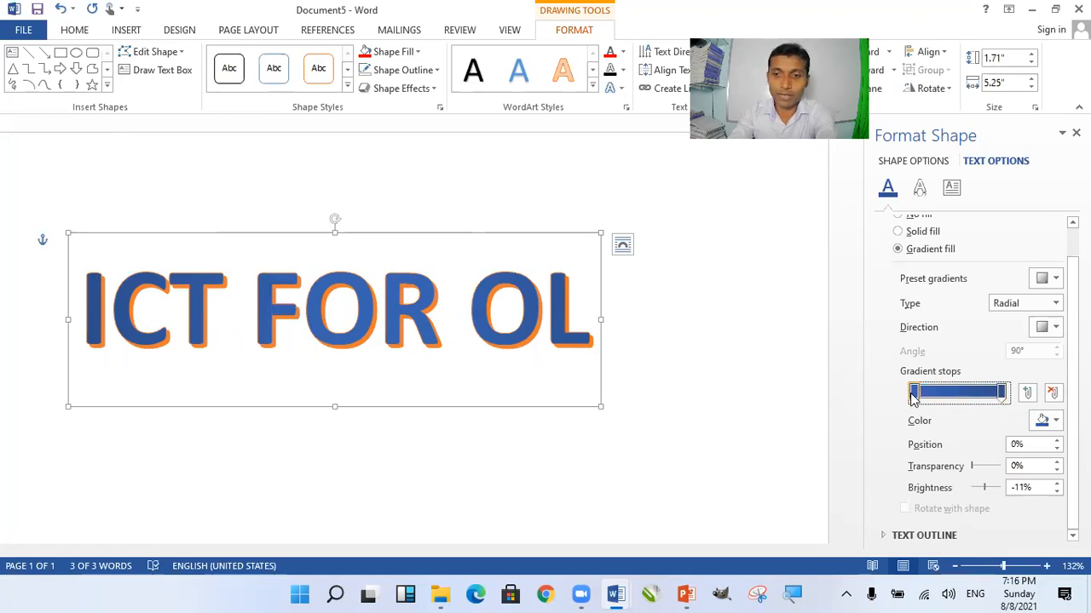
click(1048, 420)
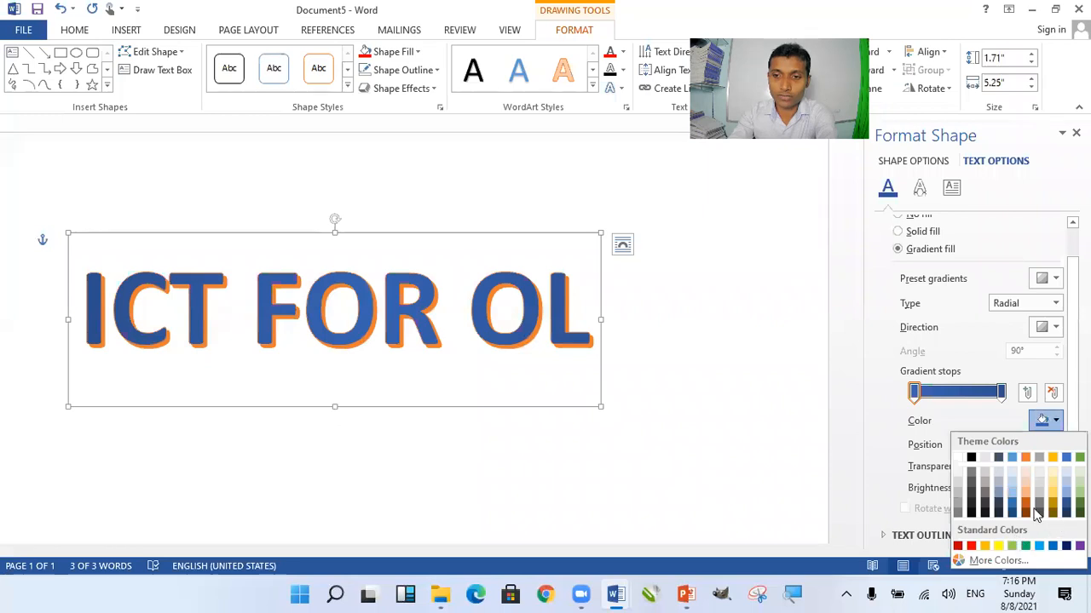
click(958, 458)
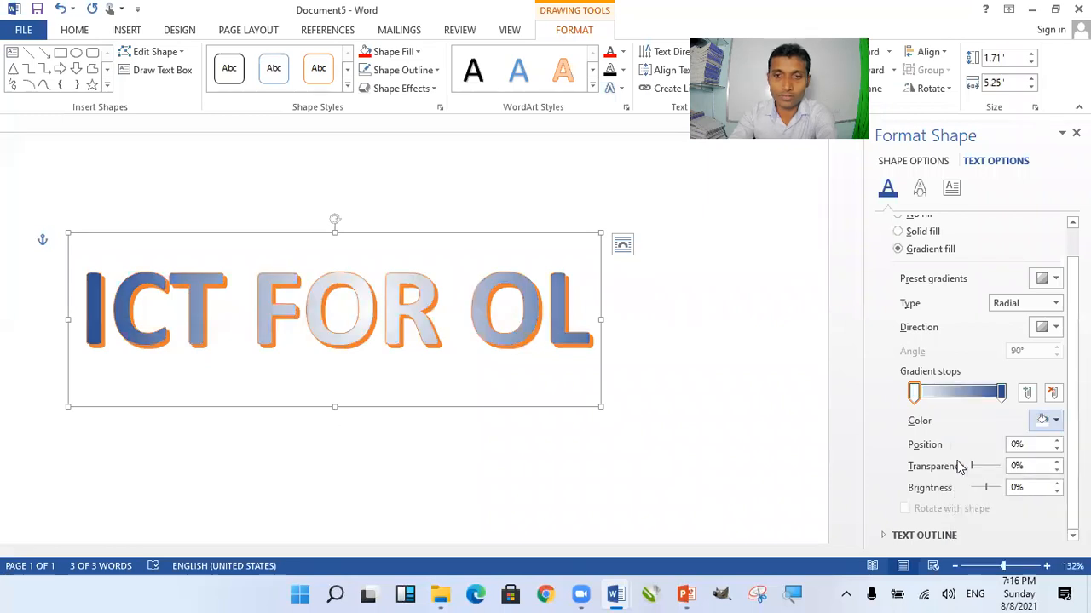
click(1001, 394)
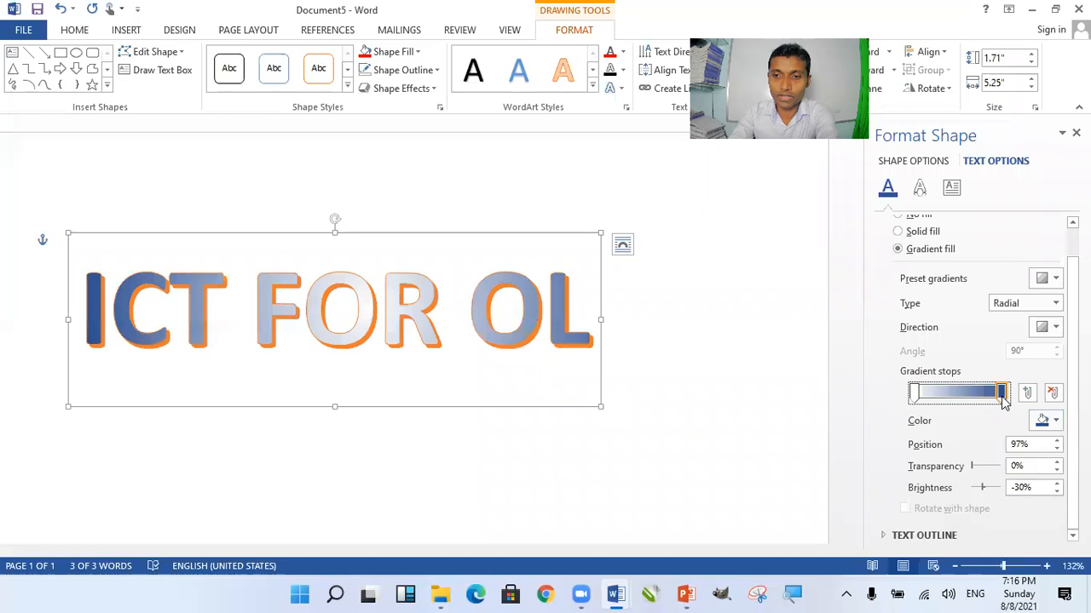
click(1054, 421)
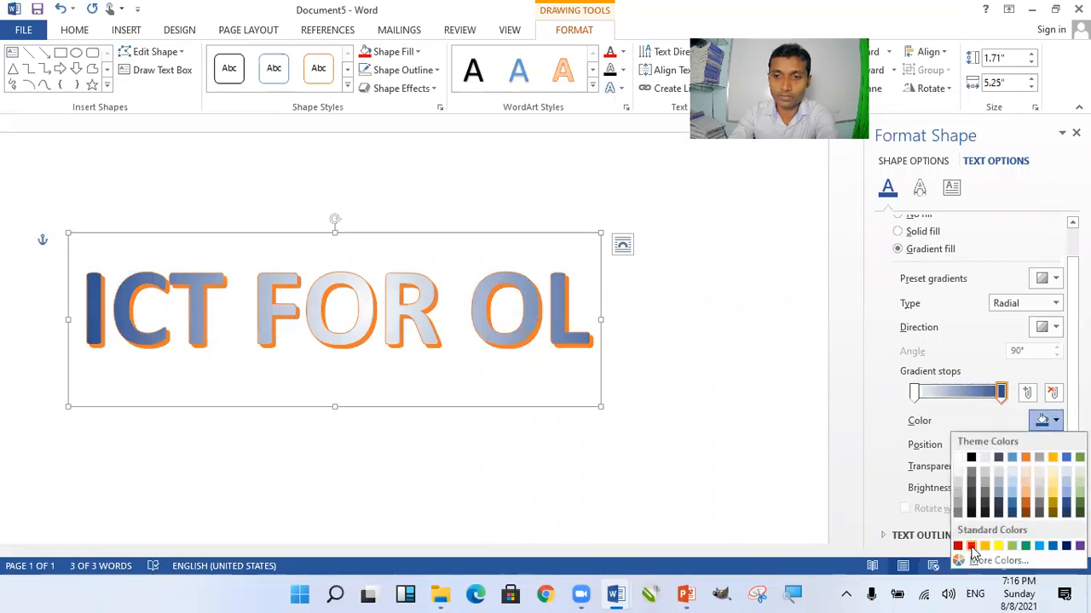
click(971, 546)
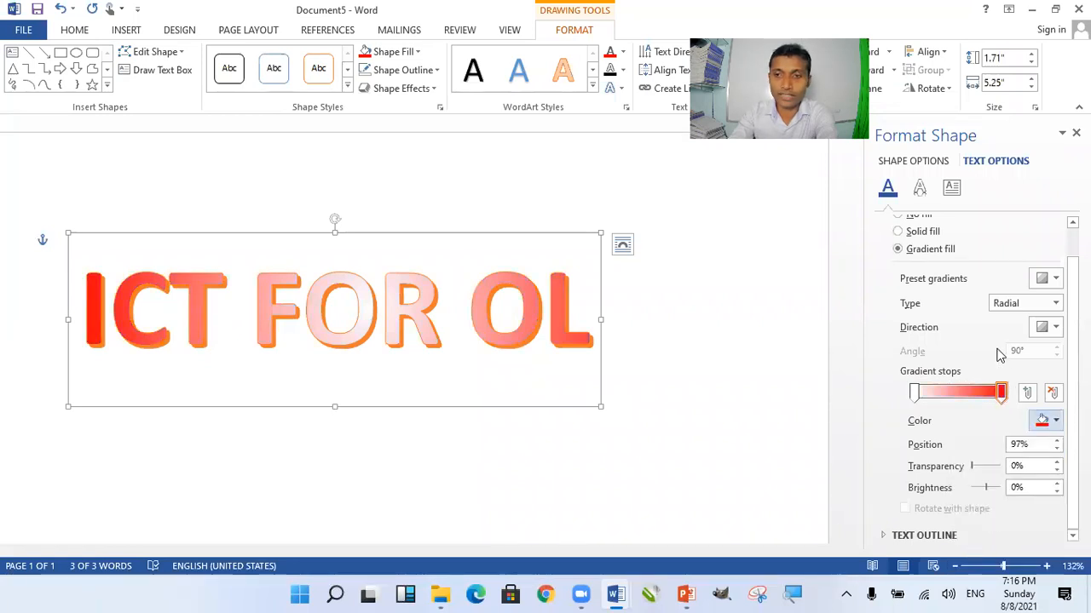
Step: Try the Rectangular and Path gradient types on the text, and settle on Linear at a 45° angle
click(1011, 307)
click(1013, 321)
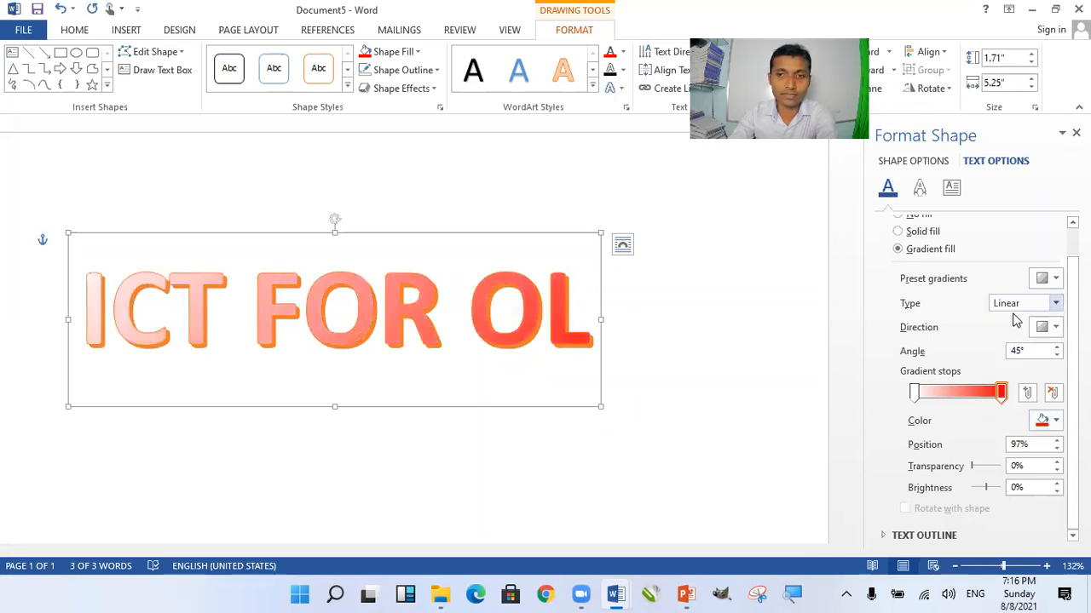
click(1018, 305)
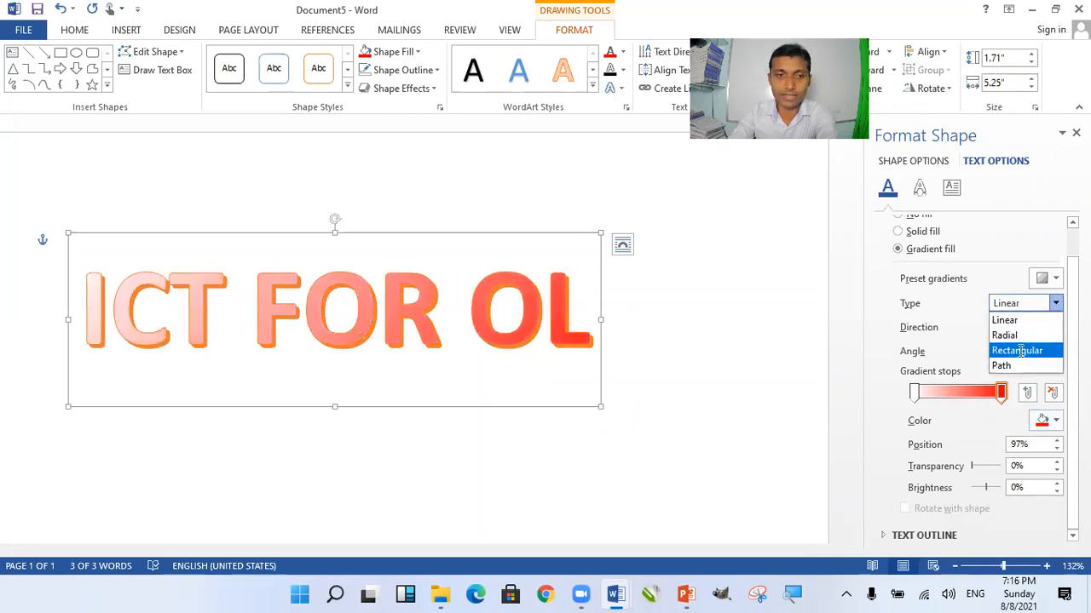
click(1018, 349)
click(1016, 306)
click(1012, 369)
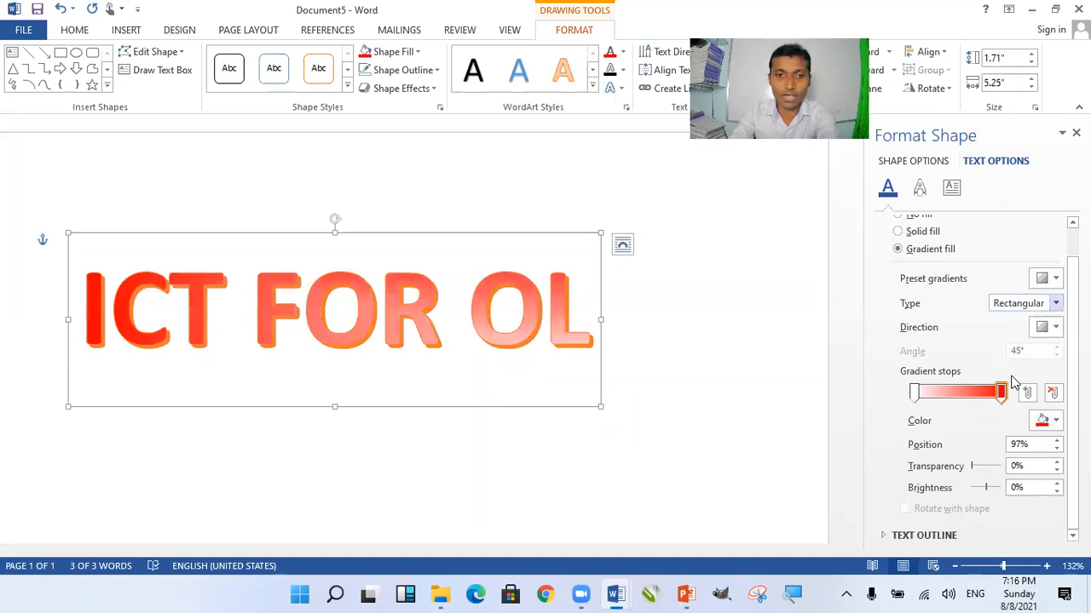
click(1020, 307)
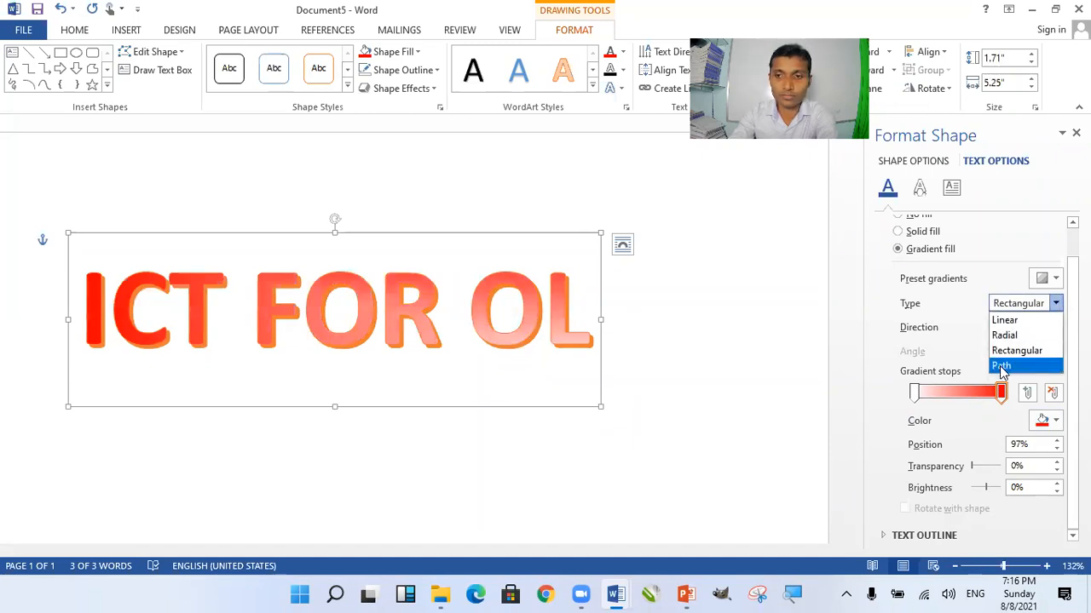
click(1009, 363)
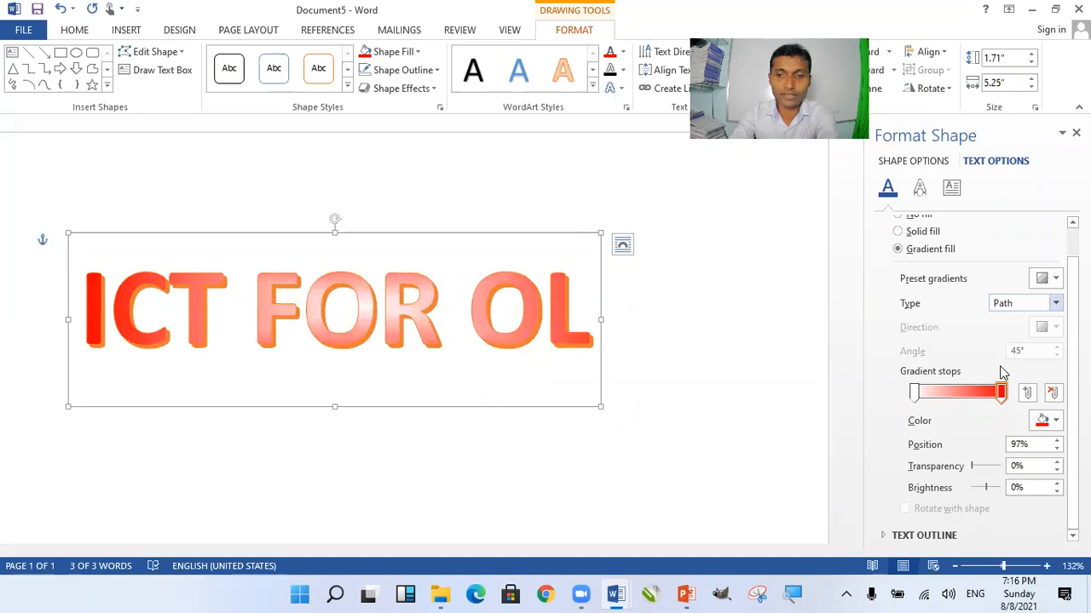
click(1014, 306)
click(1007, 319)
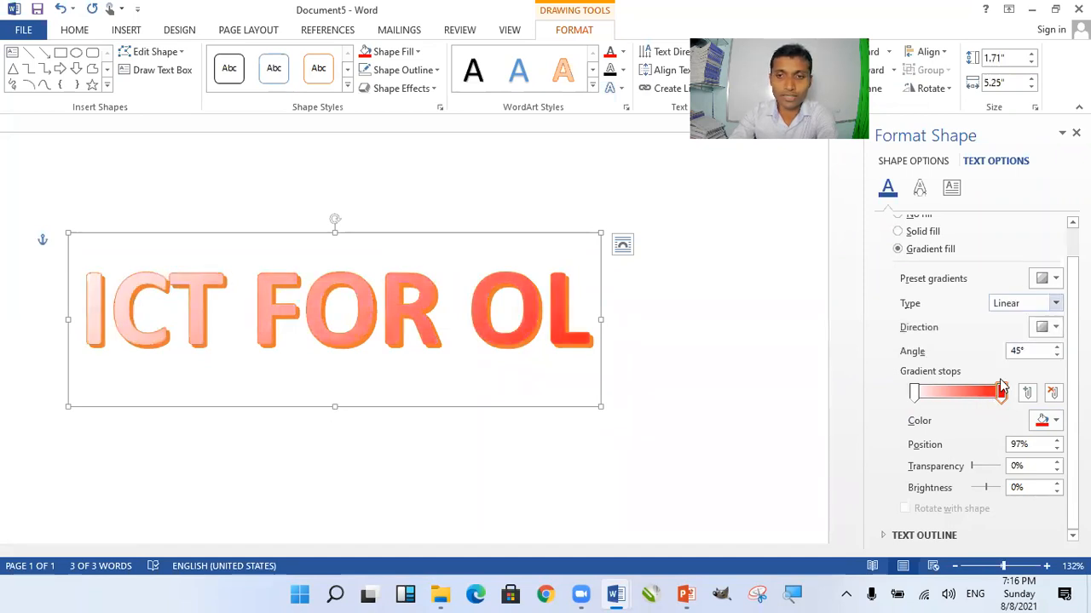
Step: Add three gradient stops between the white and red ones, the first at about 27%
click(938, 394)
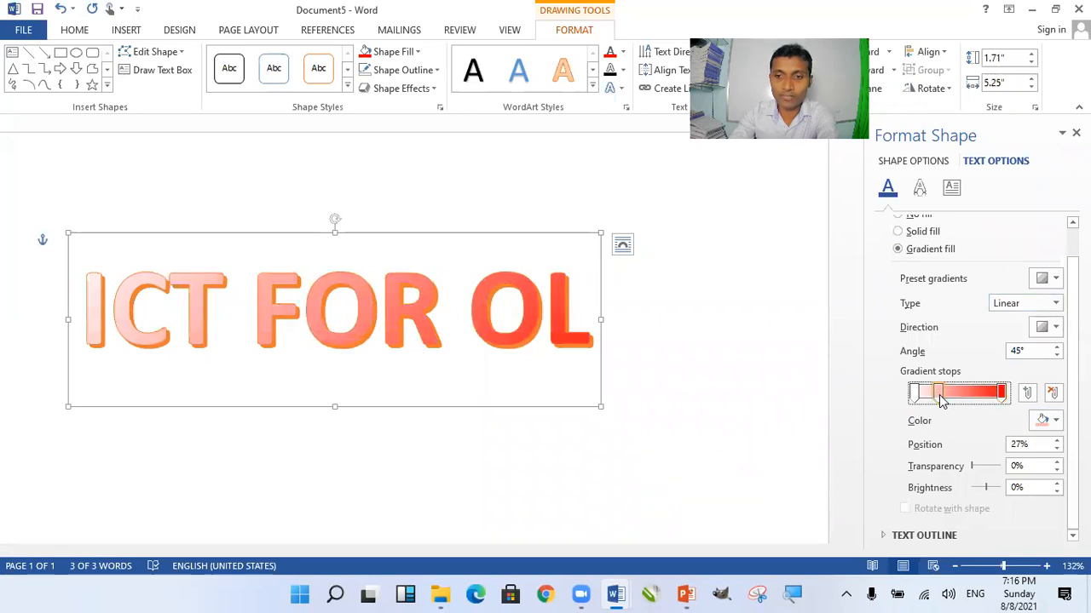
click(959, 394)
click(979, 395)
Step: Colour the first gradient stop yellow and select the second stop at 26%
click(914, 393)
click(1055, 423)
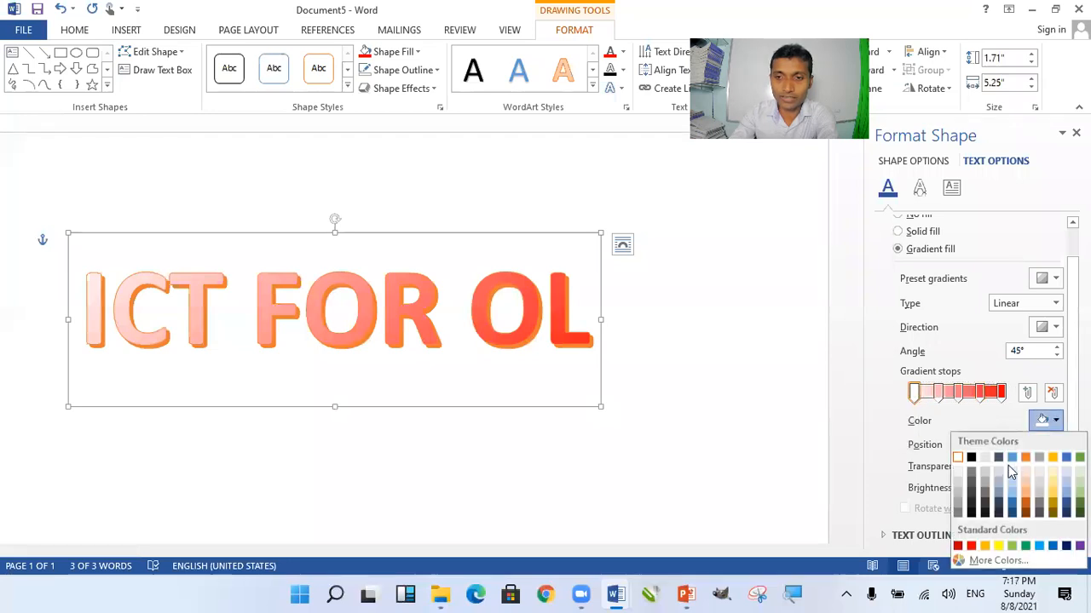
click(999, 550)
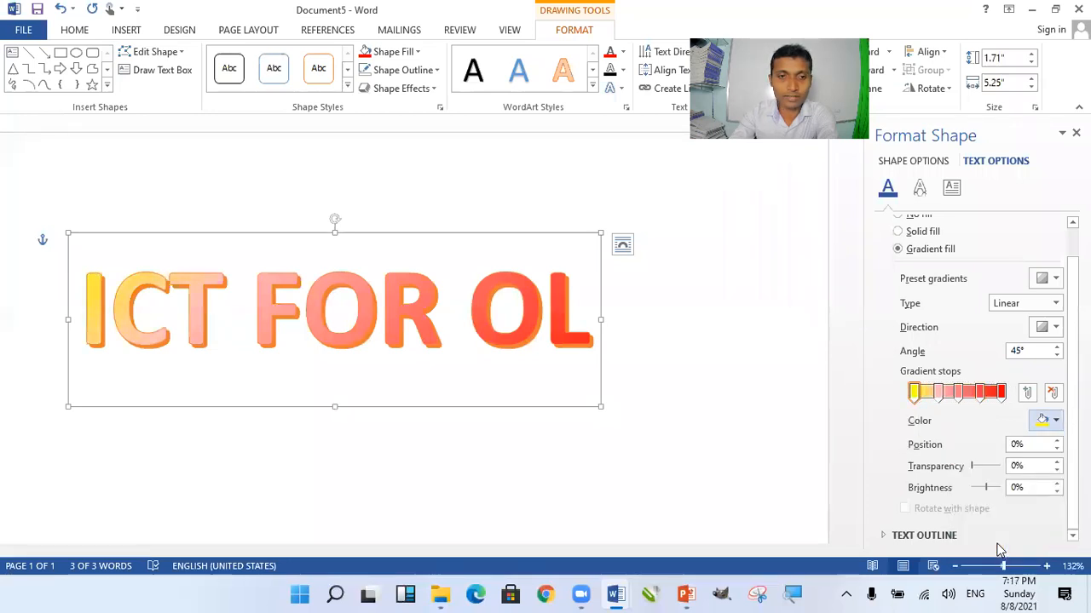
click(937, 395)
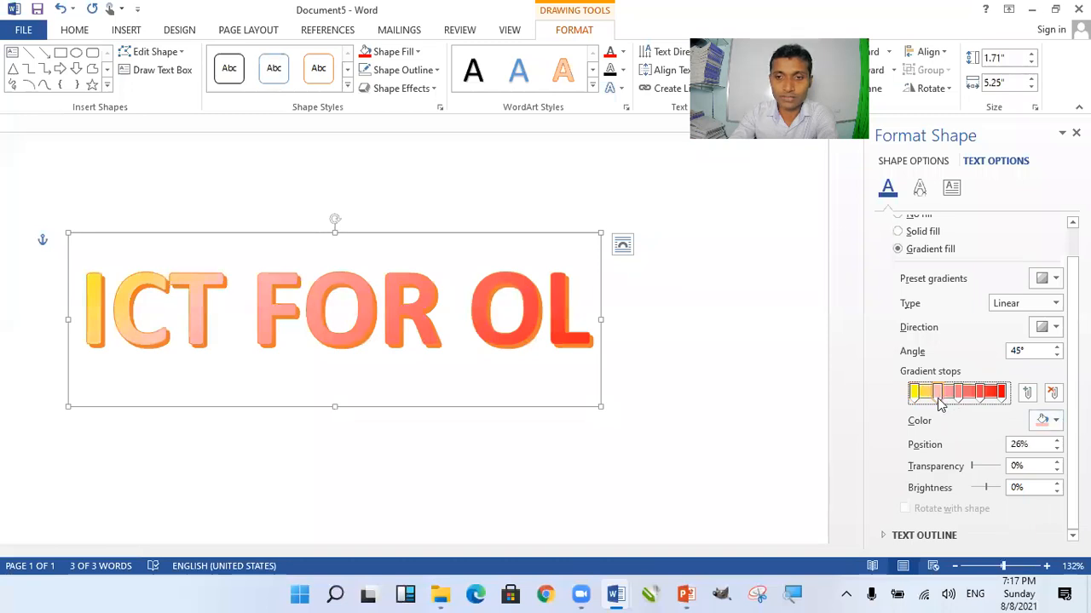
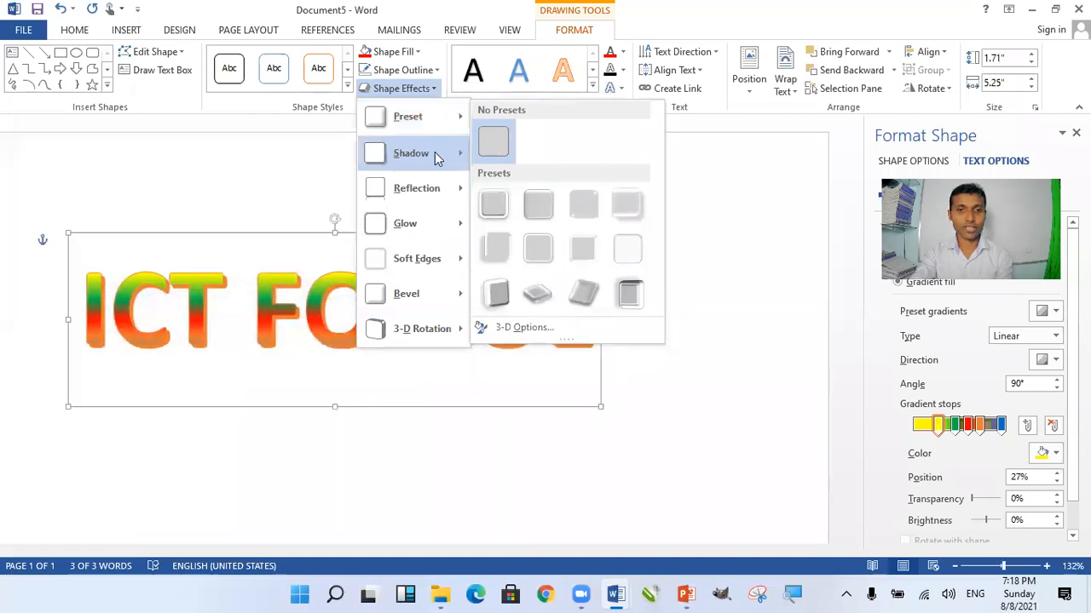
Step: Open the detailed shadow options from the WordArt's shape effects
mouse_move(434, 153)
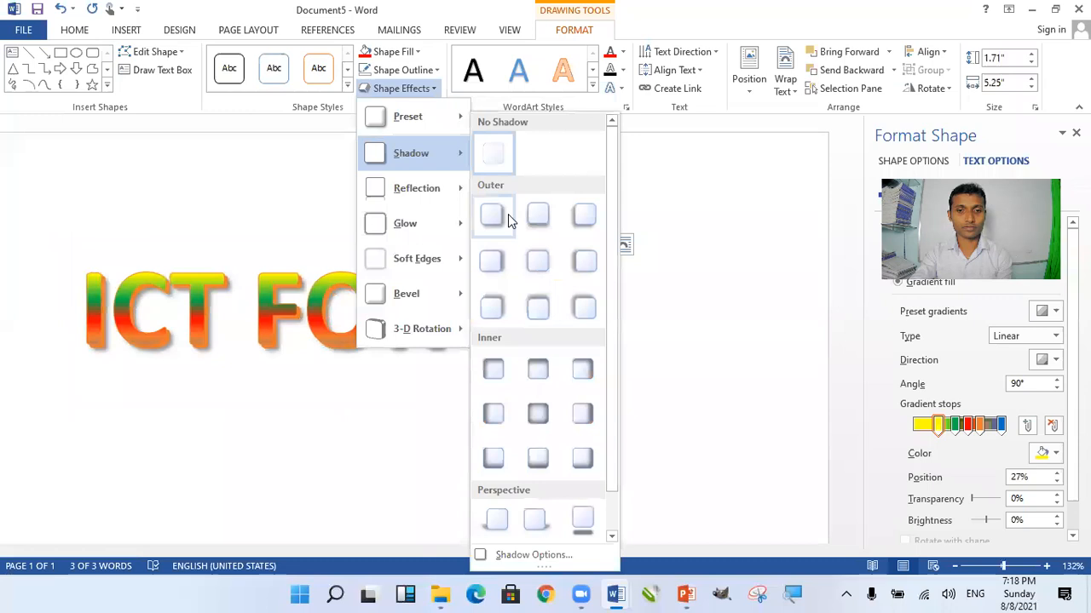
click(505, 556)
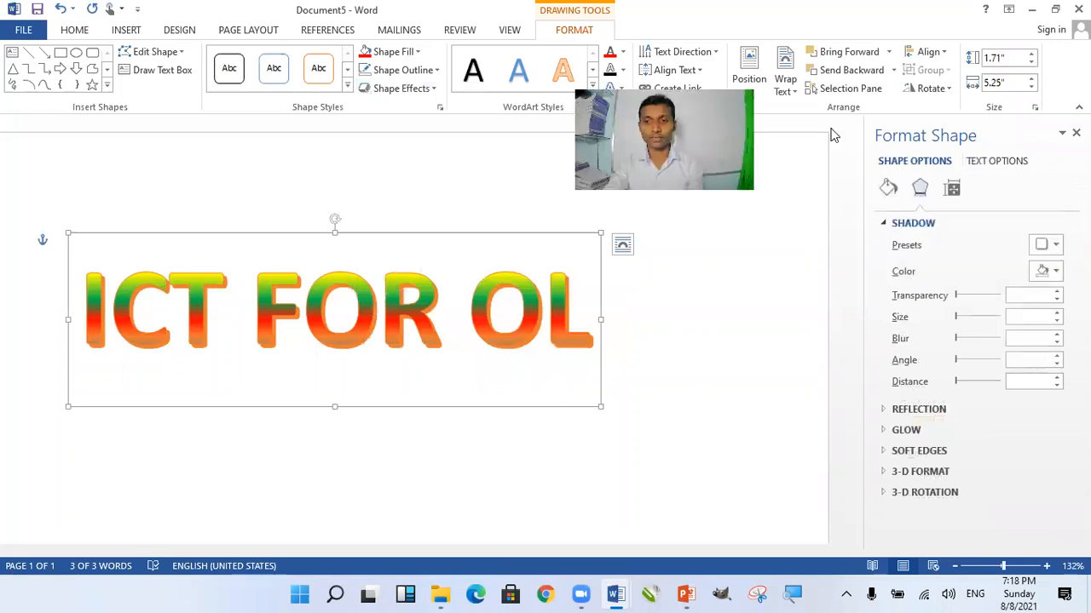
Step: Apply the first outer shadow preset to the WordArt shape, try red as the shadow colour, and settle on blue
click(1055, 246)
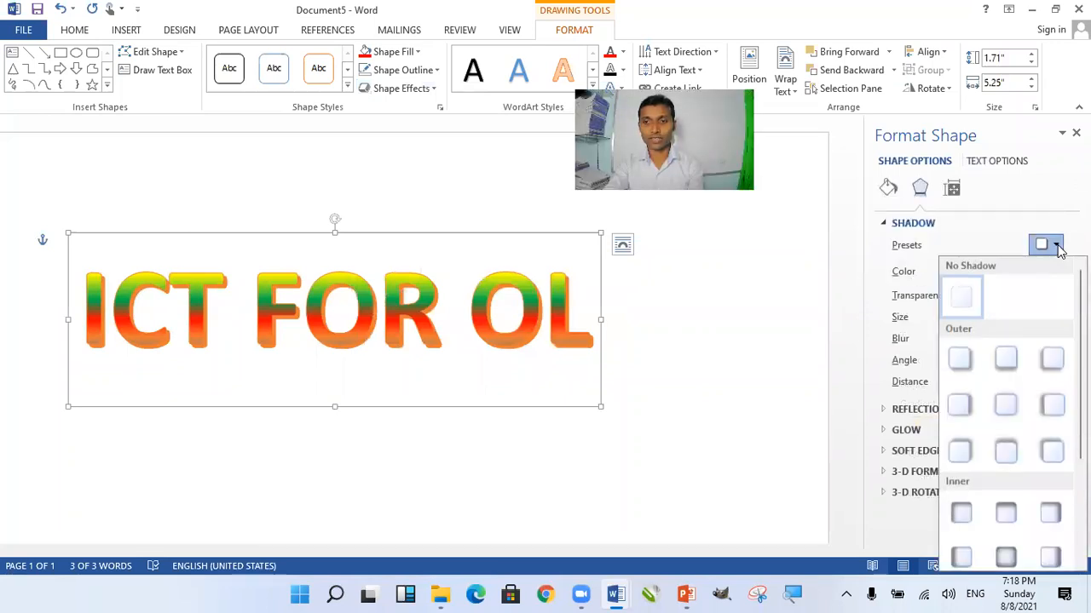
click(960, 361)
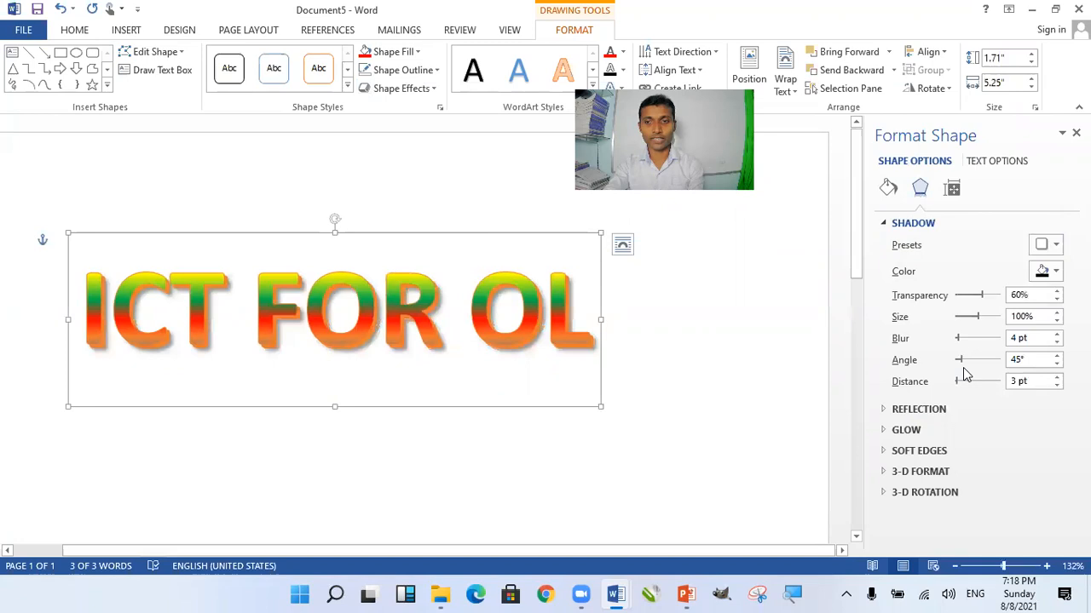
click(1055, 272)
click(977, 310)
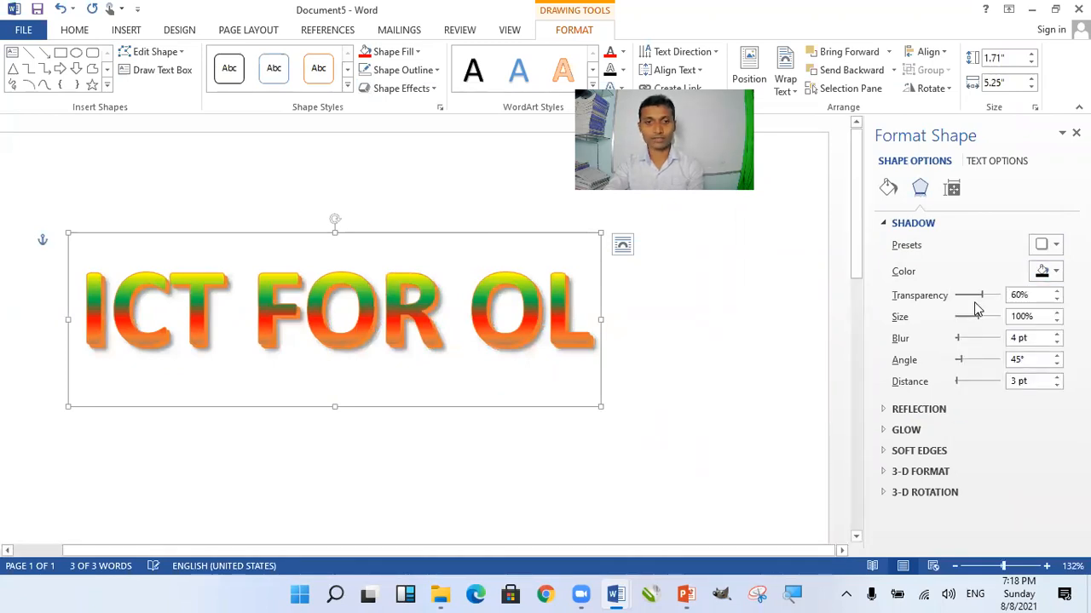
click(1053, 271)
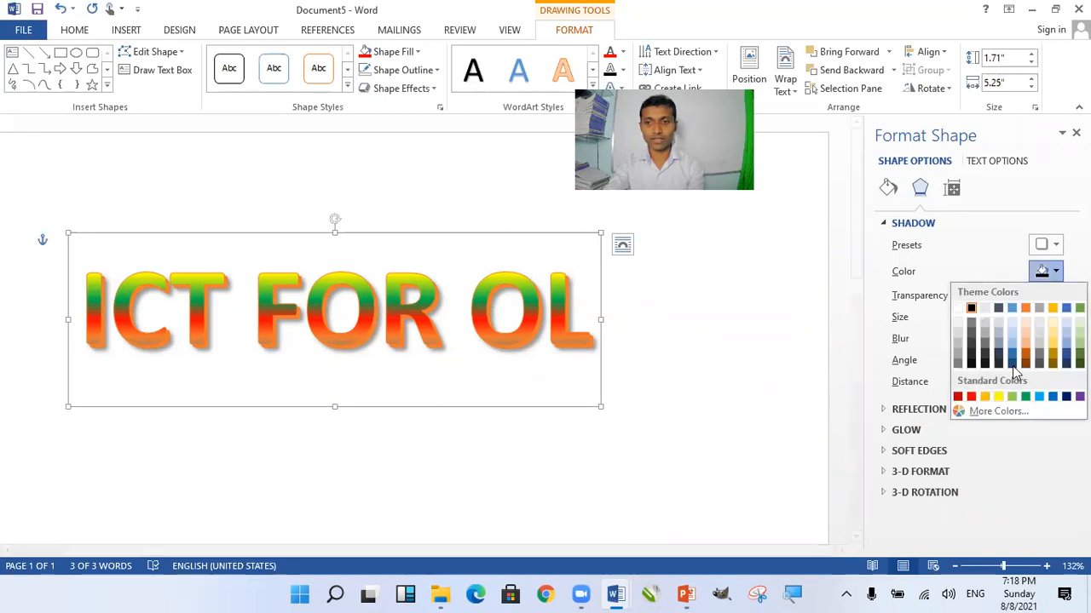
click(977, 397)
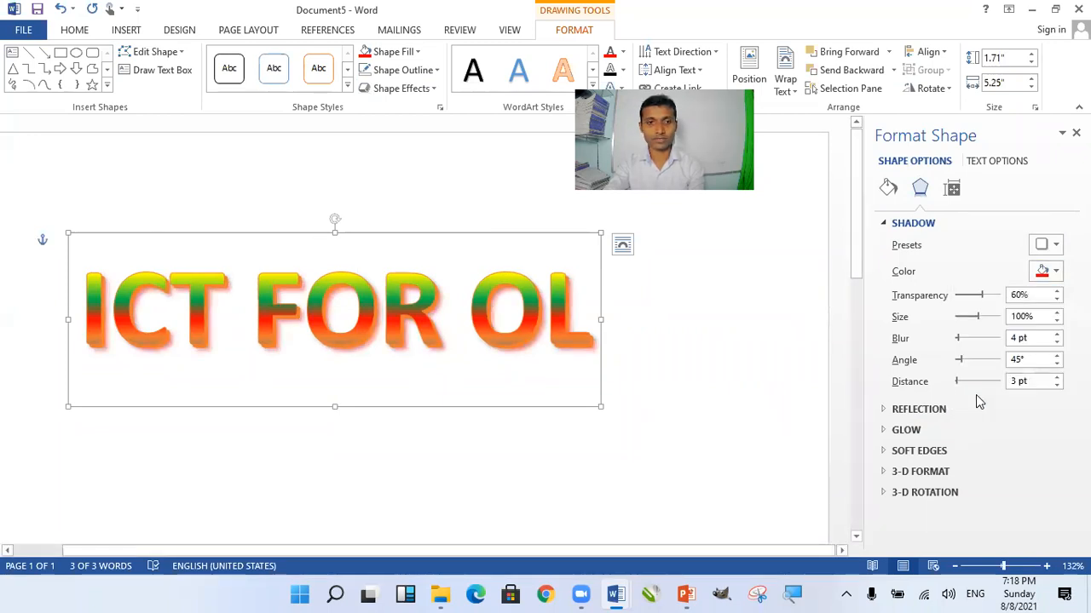
click(1058, 273)
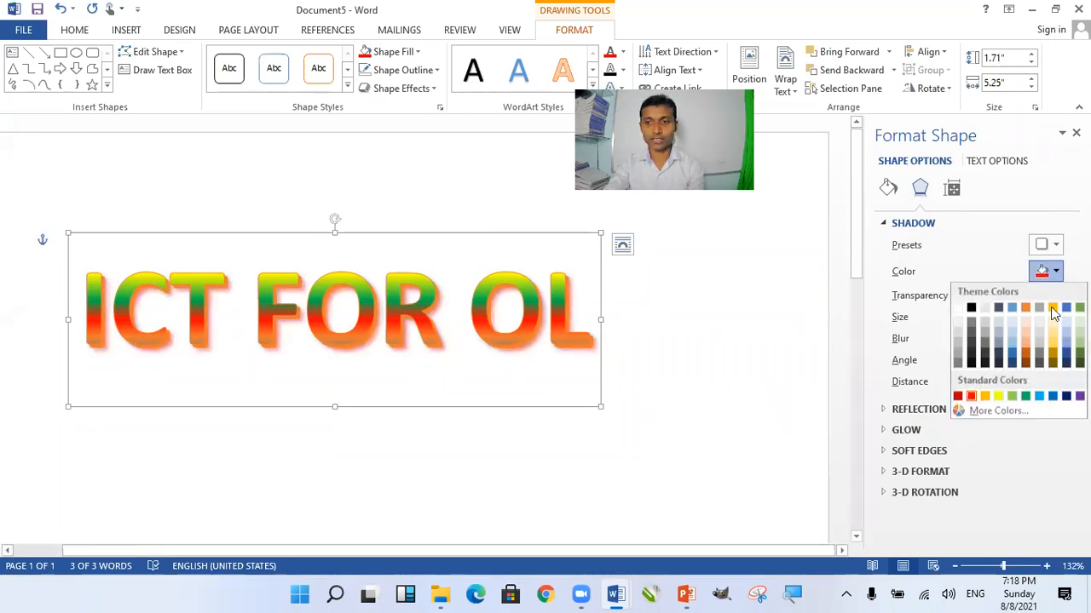
click(1056, 396)
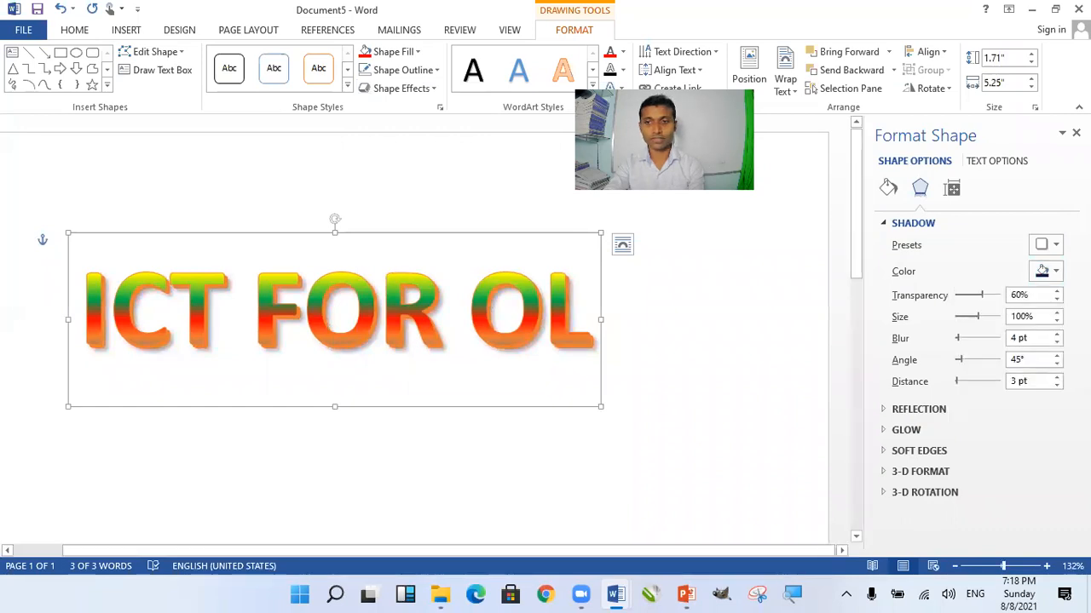
Step: Set the shape shadow's transparency to 32%, size to 125% and blur to 70 pt
mouse_move(980, 300)
mouse_down()
mouse_move(952, 302)
mouse_move(998, 319)
mouse_move(939, 324)
mouse_move(986, 318)
mouse_up()
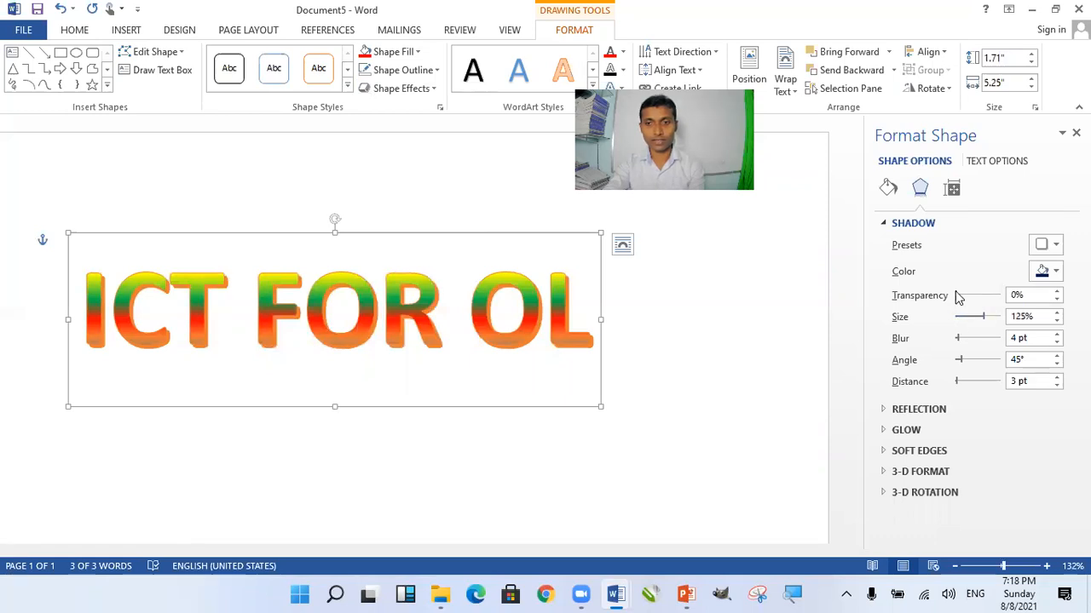
drag(957, 298, 974, 300)
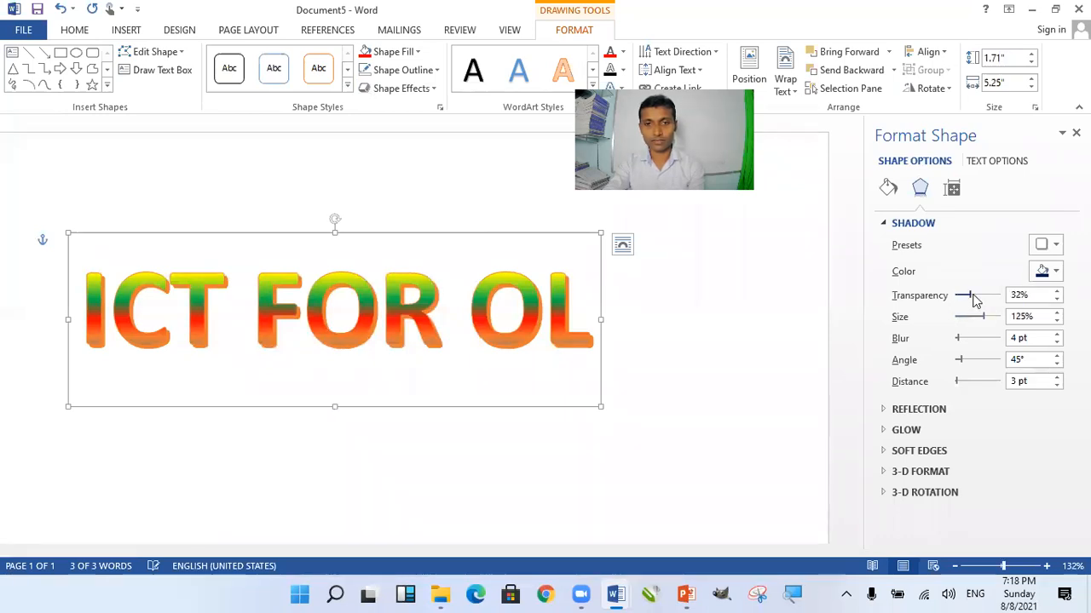
drag(958, 339, 990, 341)
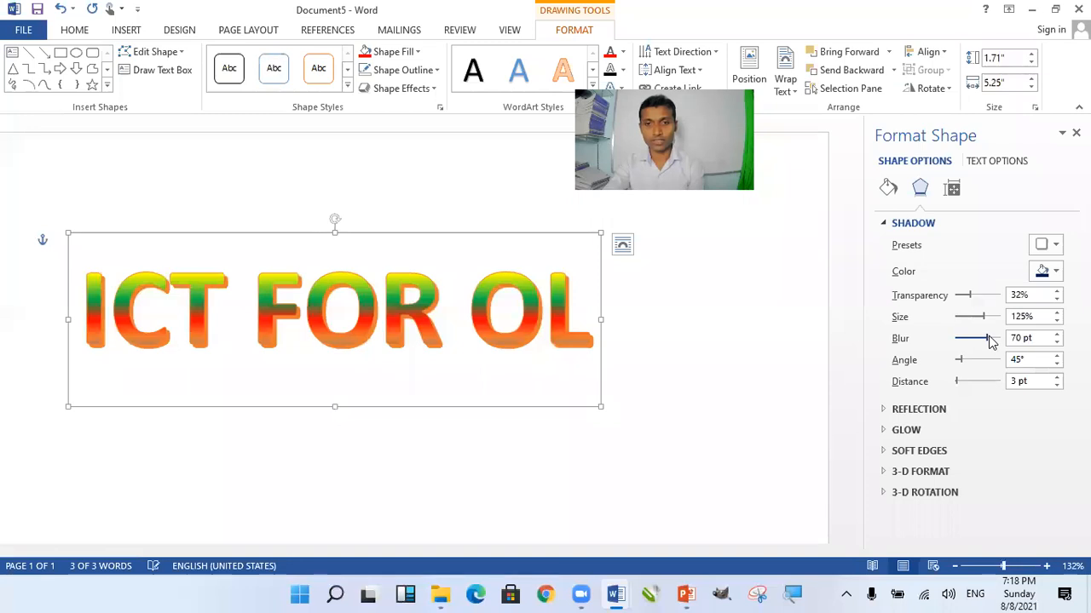
click(628, 326)
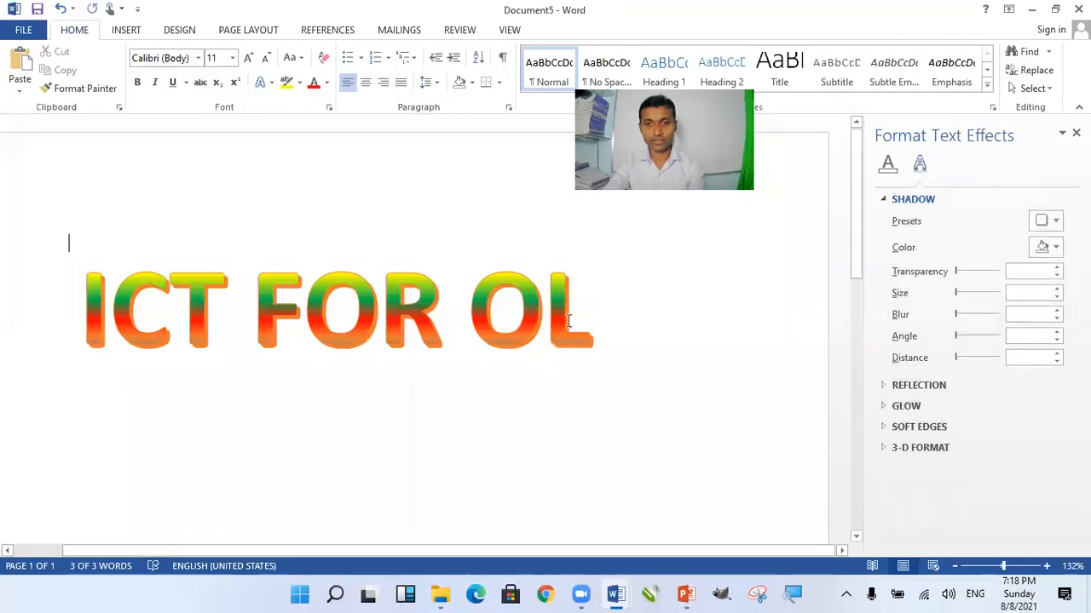
Step: Try black and light blue as shadow colours within the WordArt text, and choose orange for the whole text's shadow
click(568, 320)
click(1053, 271)
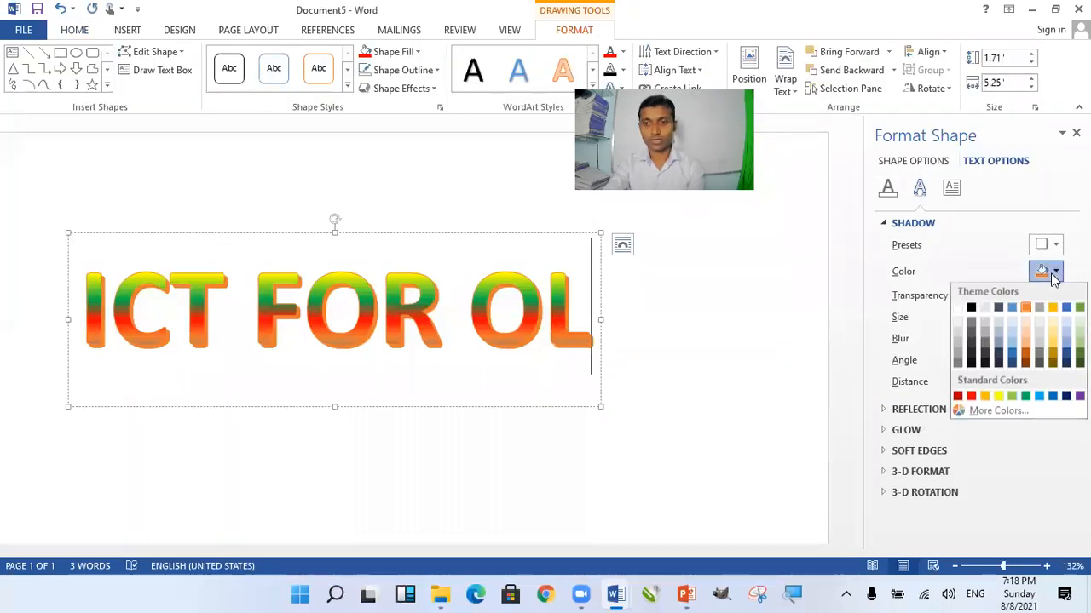
click(1054, 273)
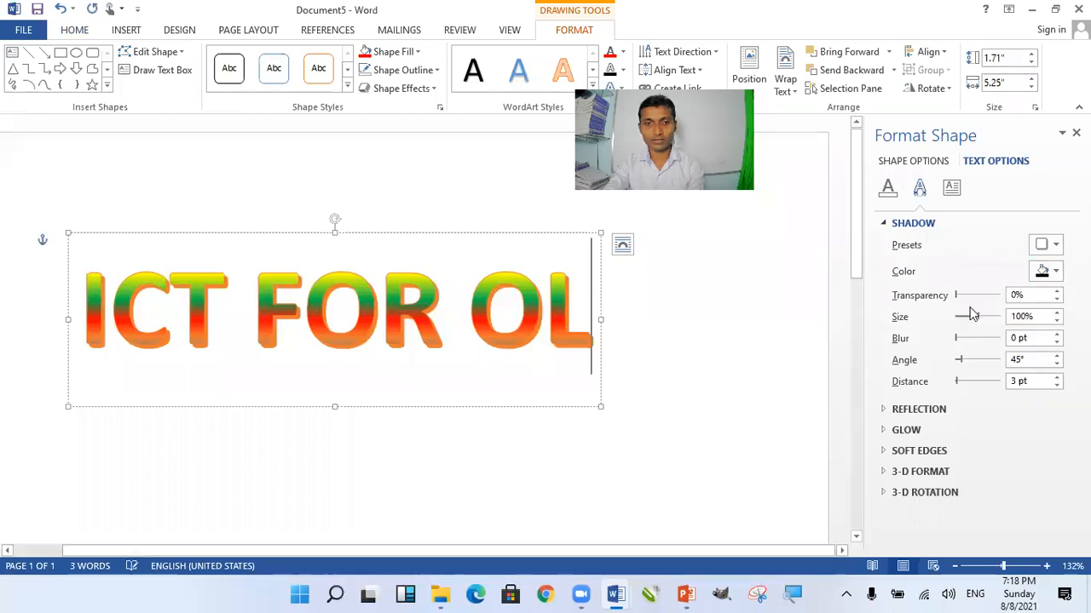
click(1053, 273)
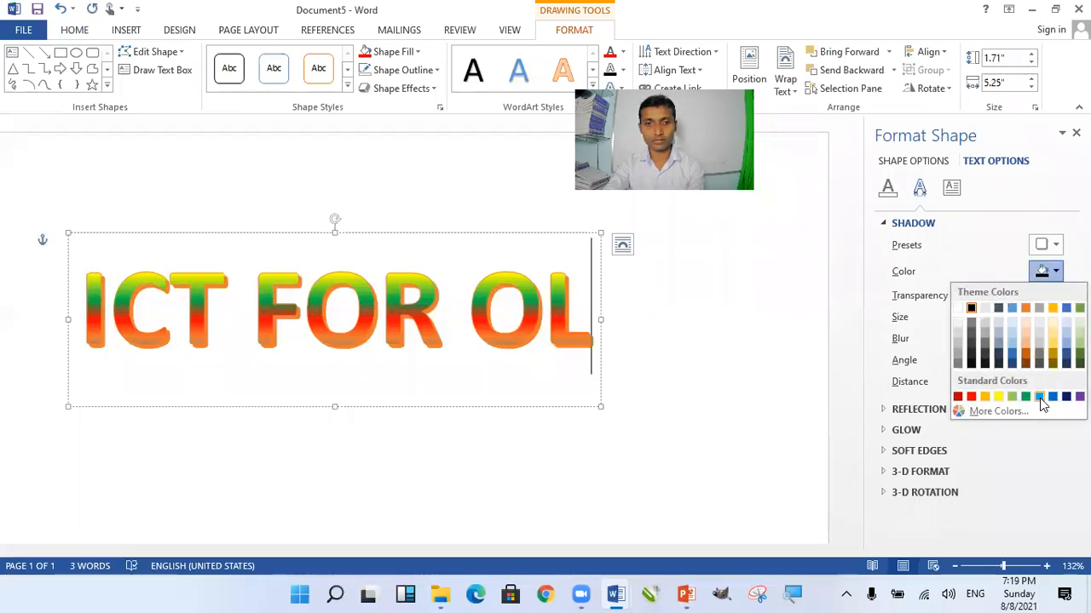
click(1040, 397)
click(559, 233)
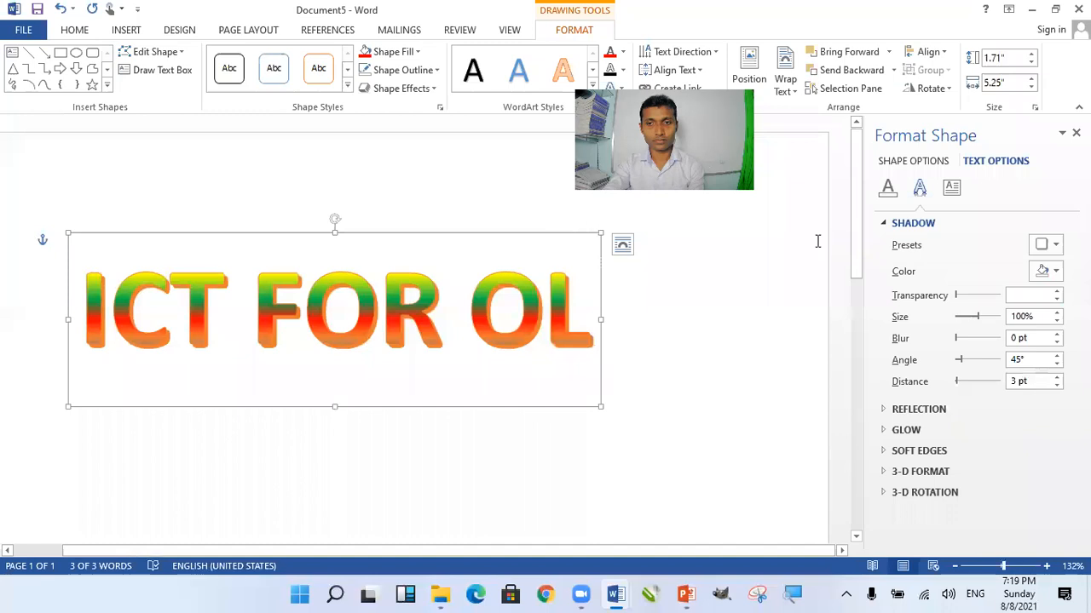
click(1053, 272)
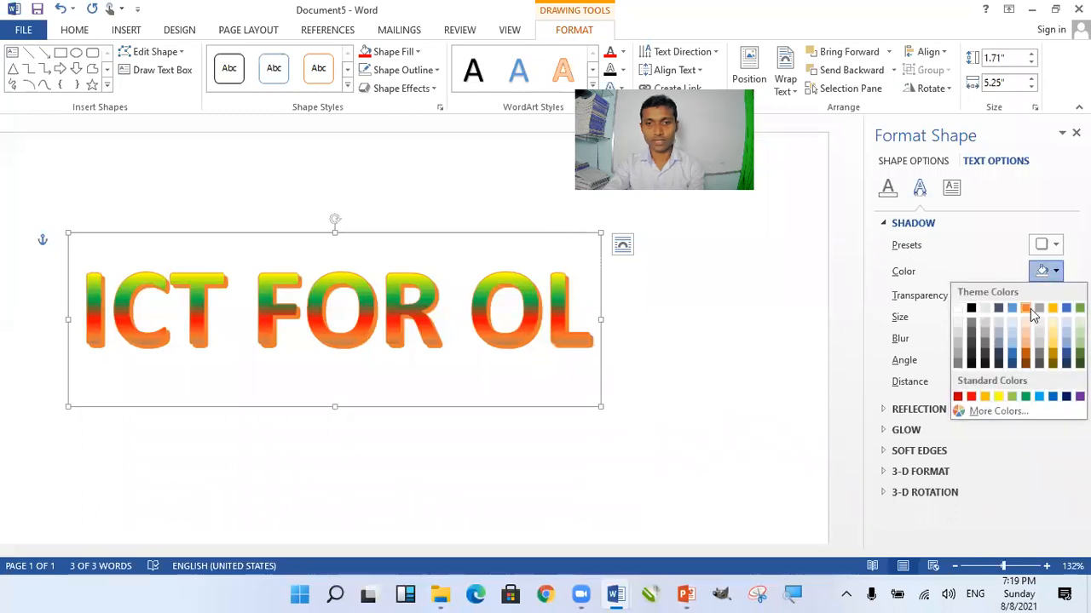
click(1027, 310)
click(711, 324)
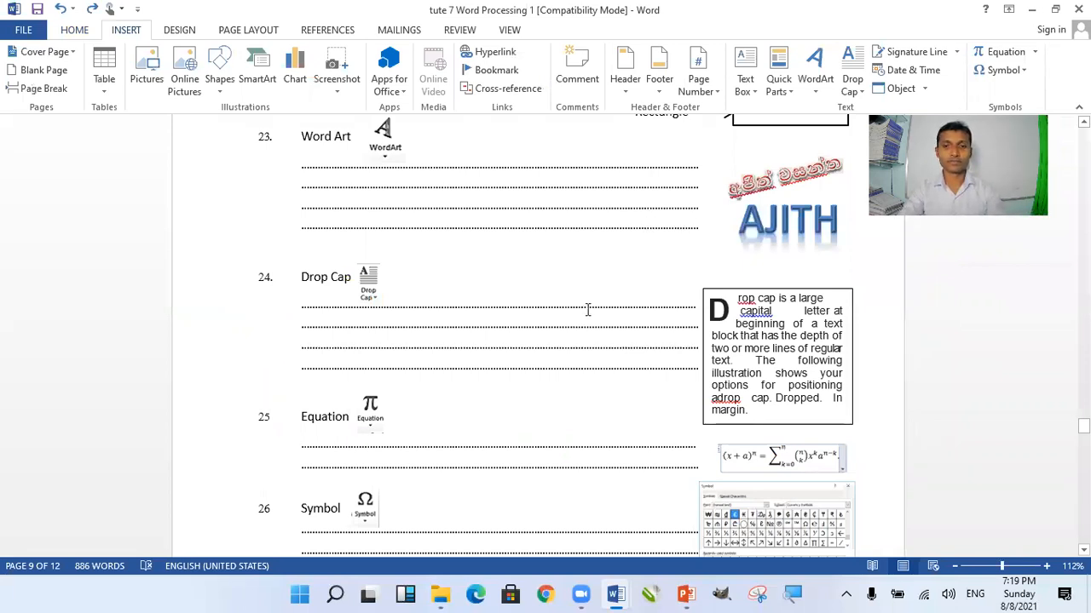
Step: Review the Drop Cap, Equation and Symbol items in the tute 7 worksheet, and look through the sample text in Document3
click(624, 283)
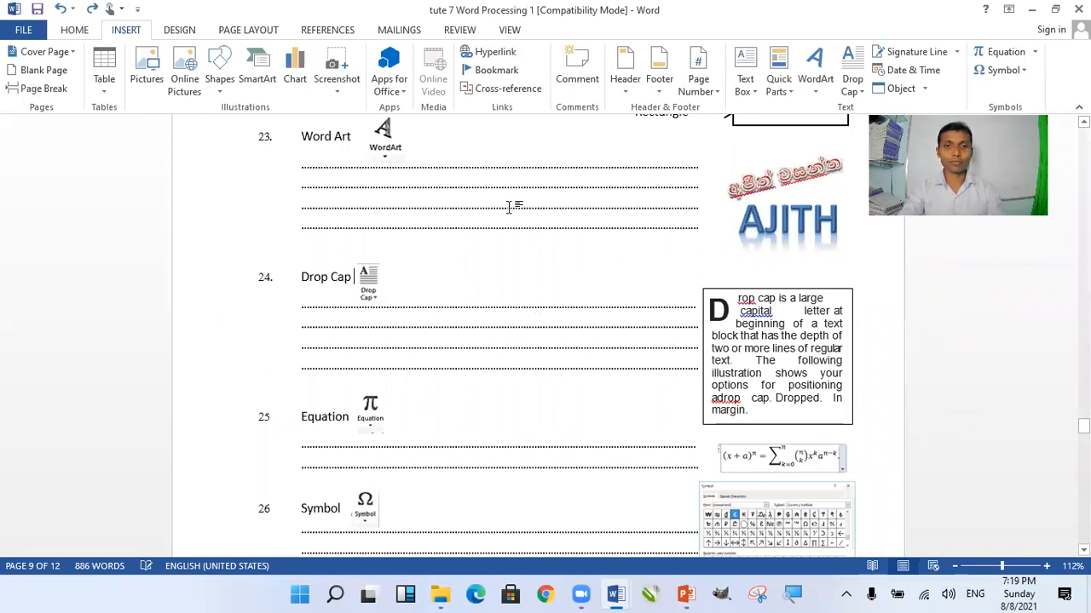
scroll(511, 209, down, 2)
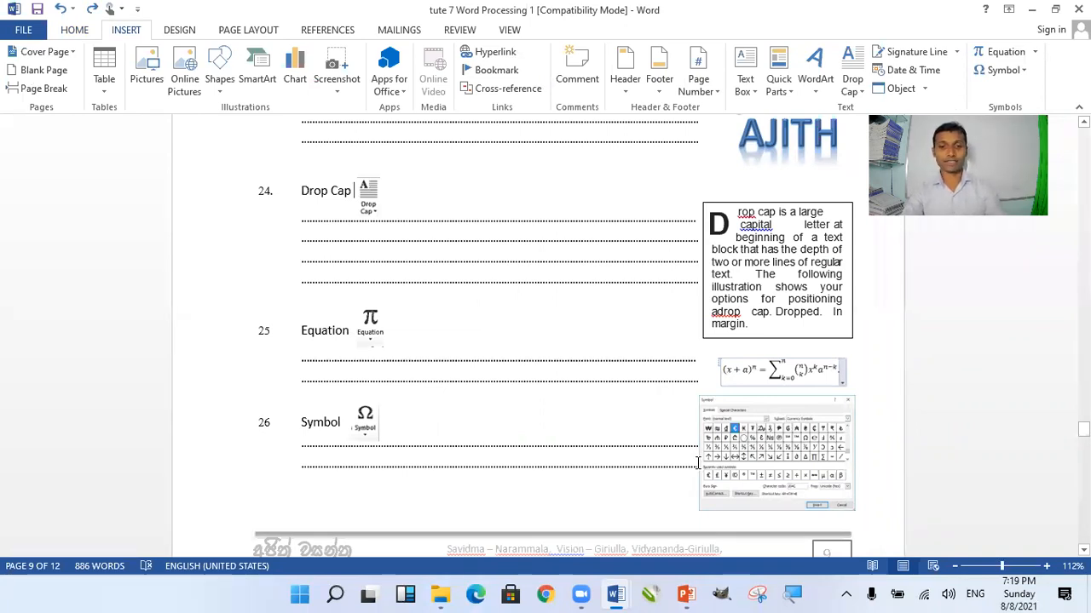
mouse_move(616, 594)
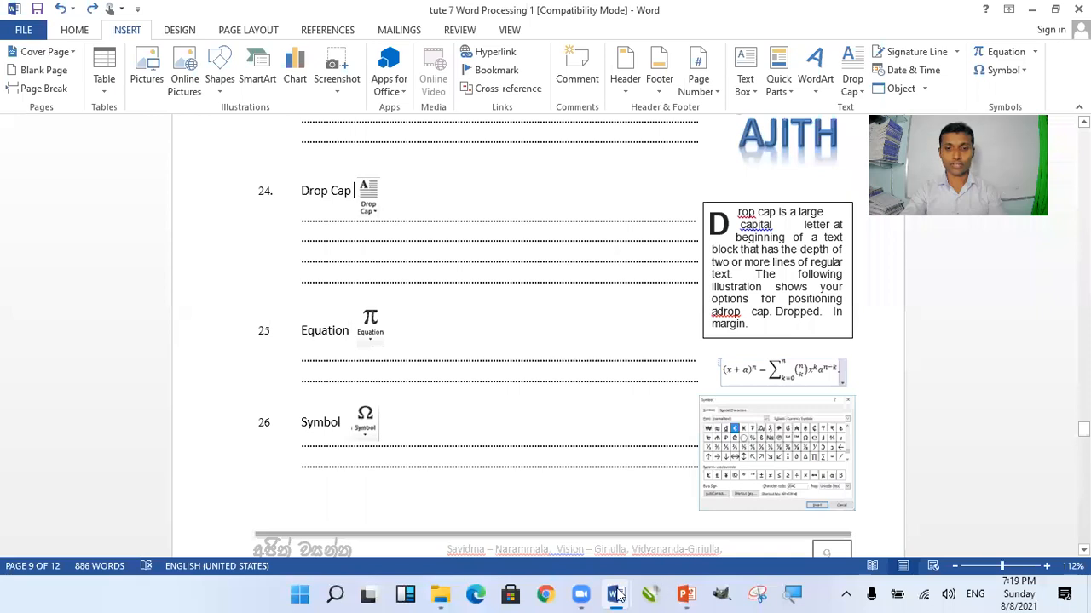
click(700, 527)
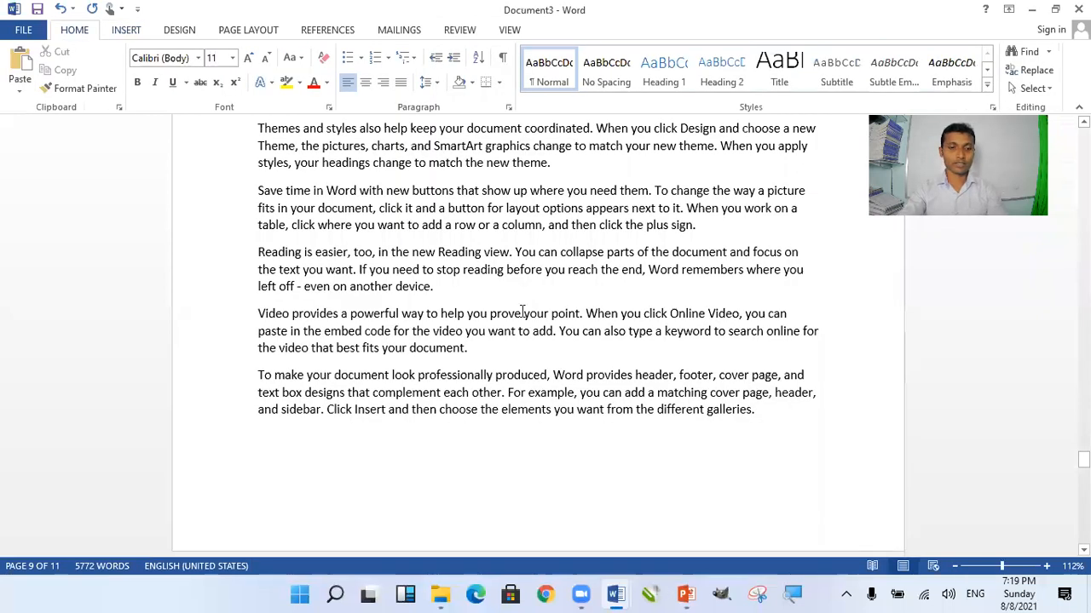
scroll(520, 314, up, 5)
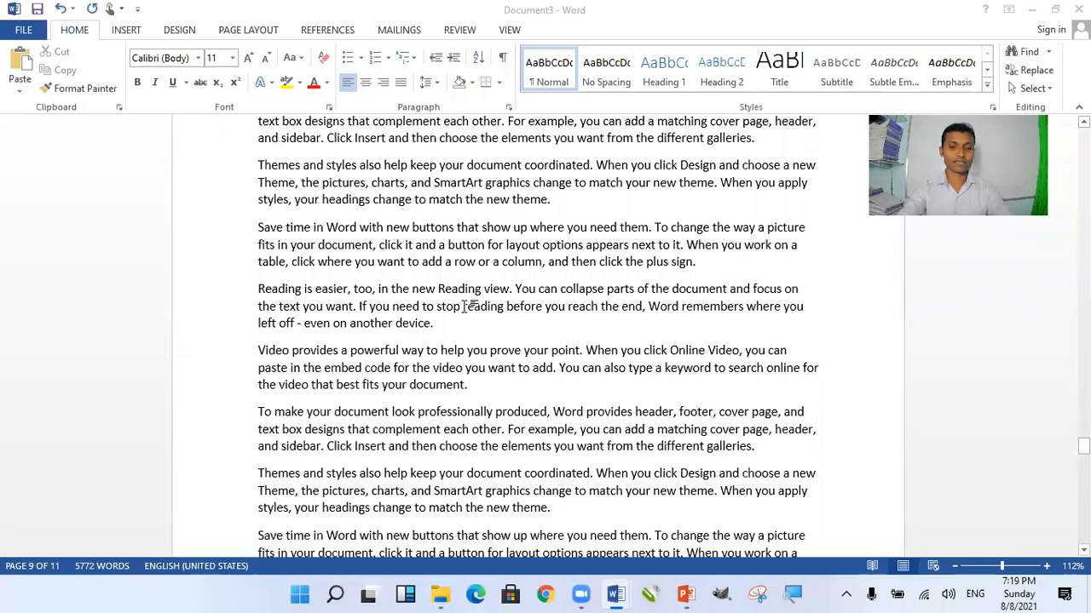
Step: Create a new blank document and generate sample paragraphs with =rand()
key(ctrl+n)
text(=)
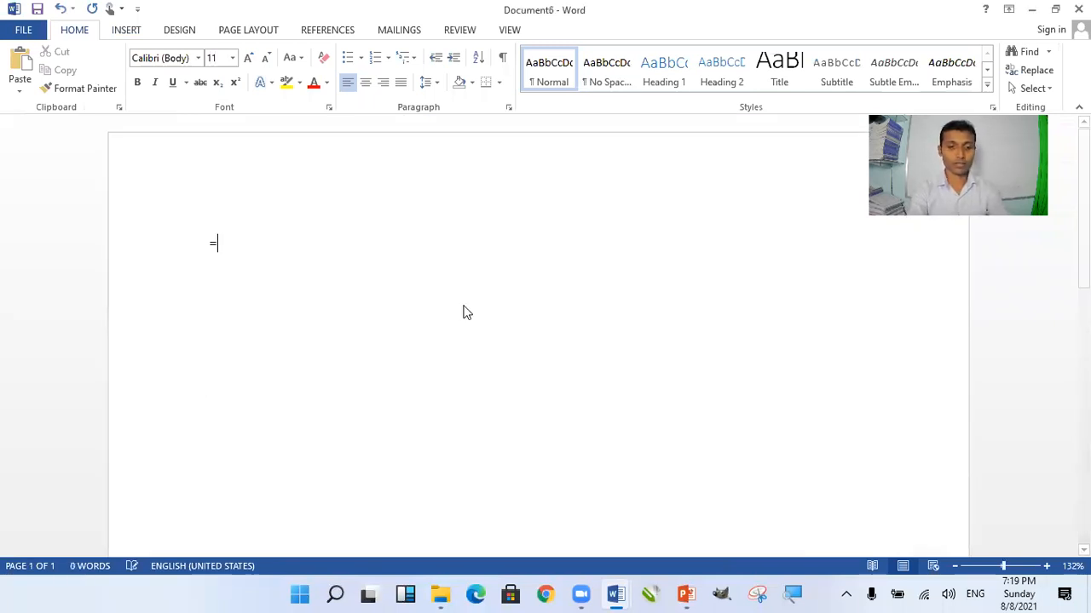
text(rand())
key(Return)
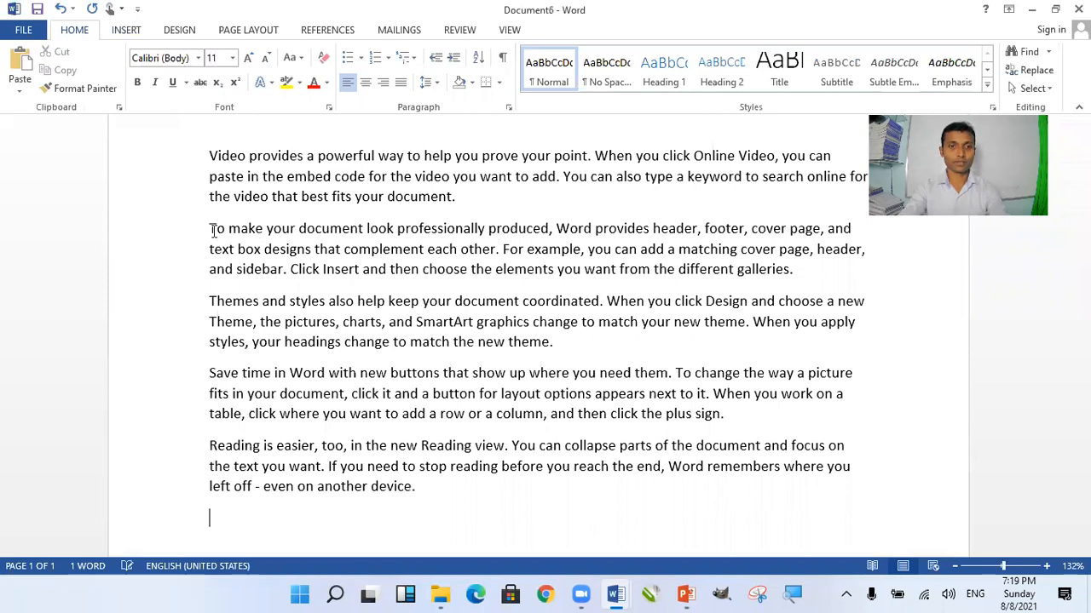
Step: Join the five sample paragraphs into one, leaving a single space before "Reading is easier"
key(BackSpace)
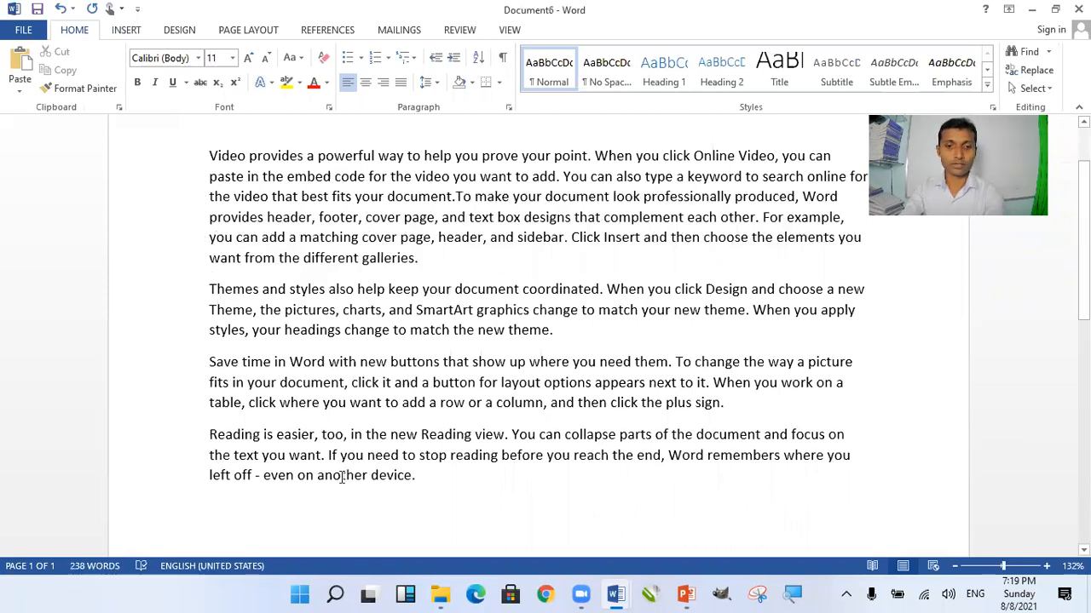
mouse_move(440, 594)
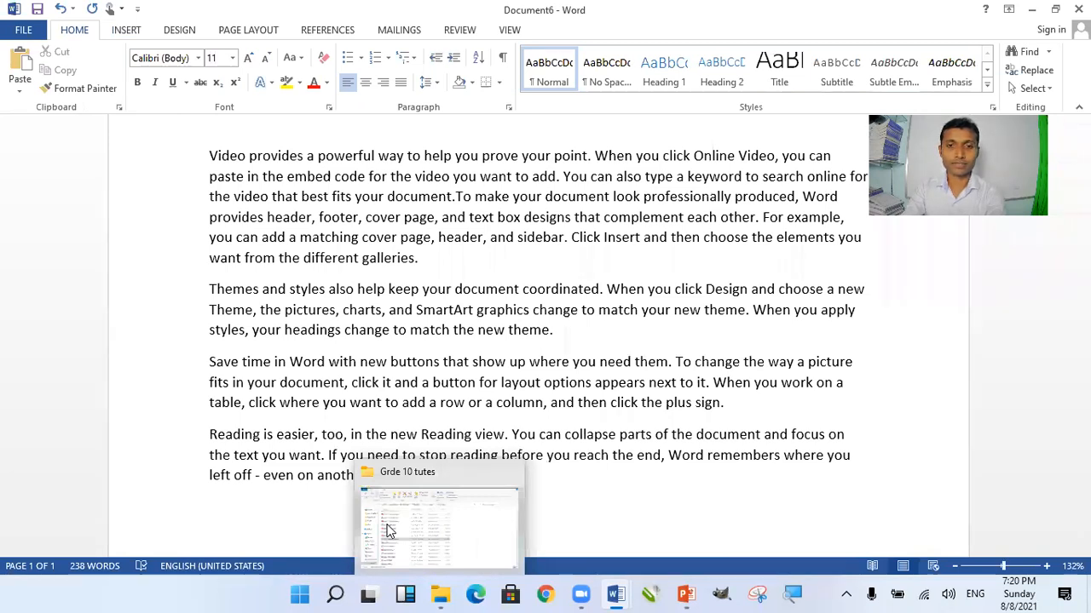
click(388, 531)
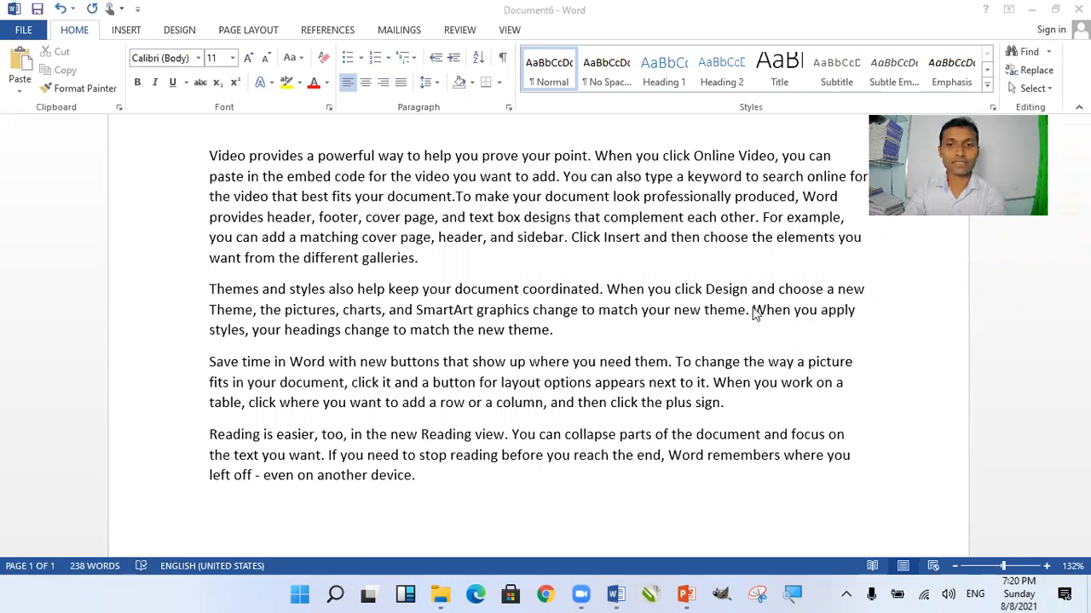
click(211, 290)
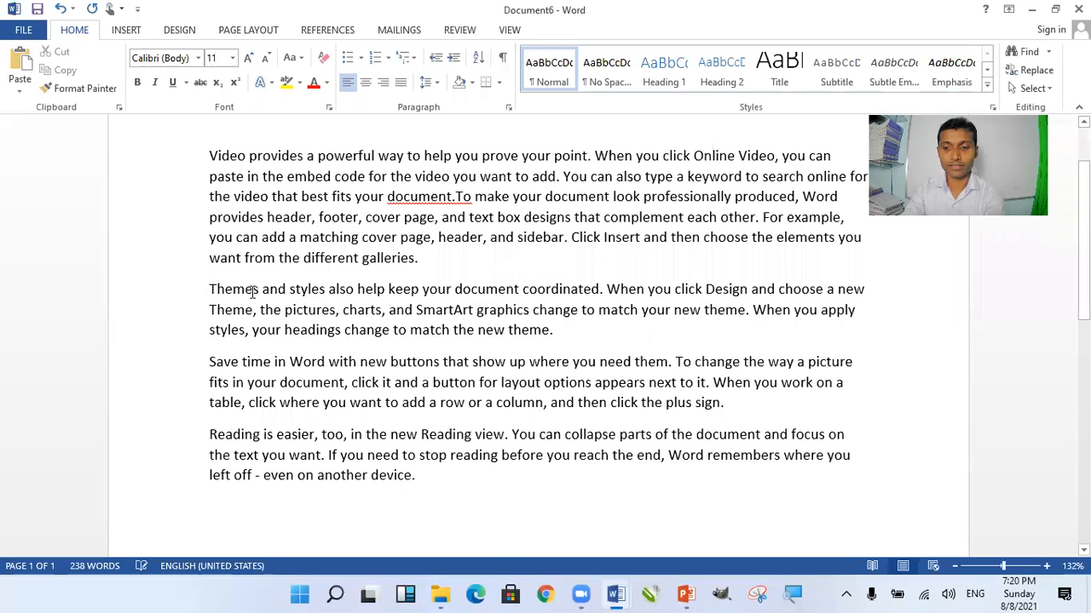
key(BackSpace)
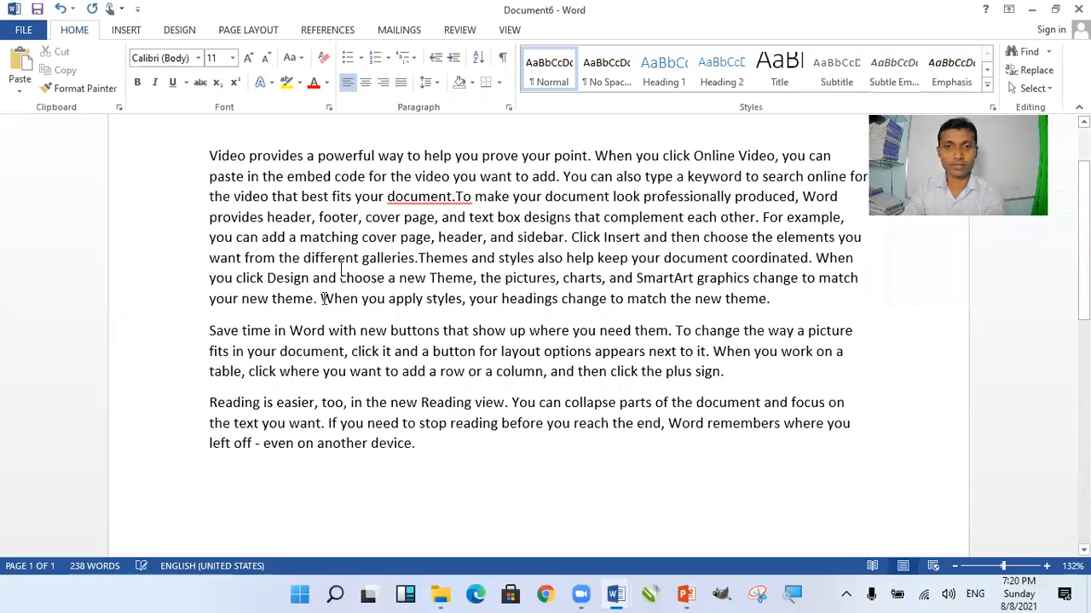
click(205, 331)
key(BackSpace)
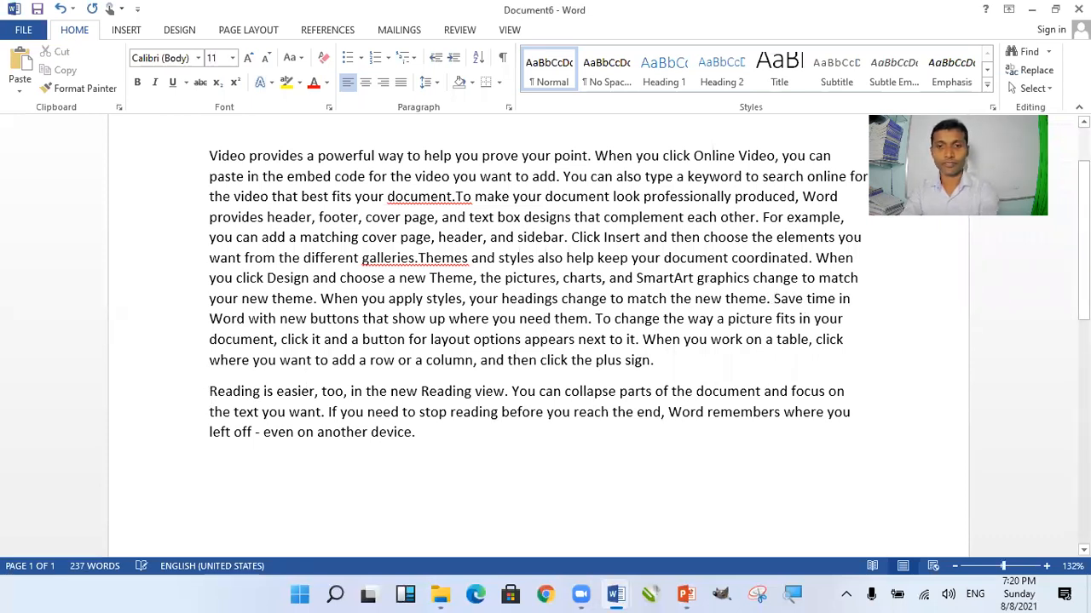
click(215, 391)
key(BackSpace)
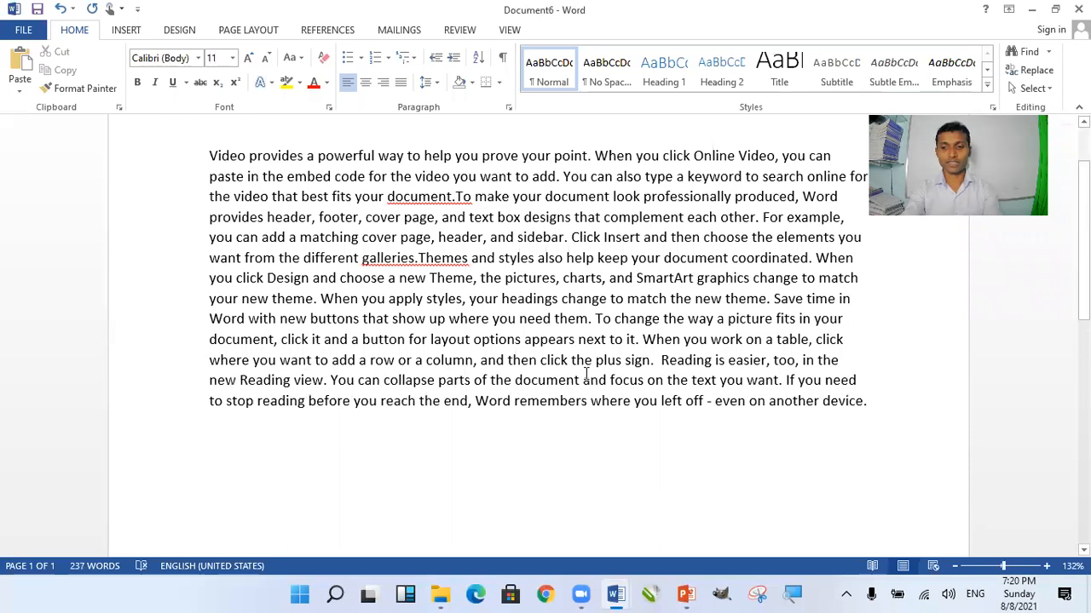
key(BackSpace)
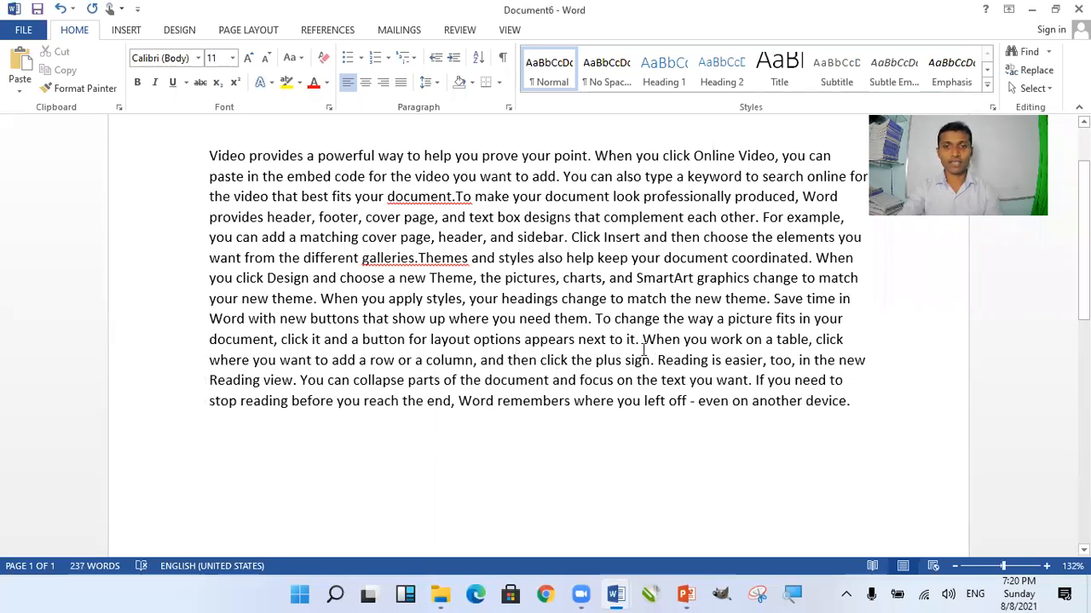
Step: Insert the missing spaces after "document." and "galleries." in the merged paragraph
scroll(426, 276, up, 1)
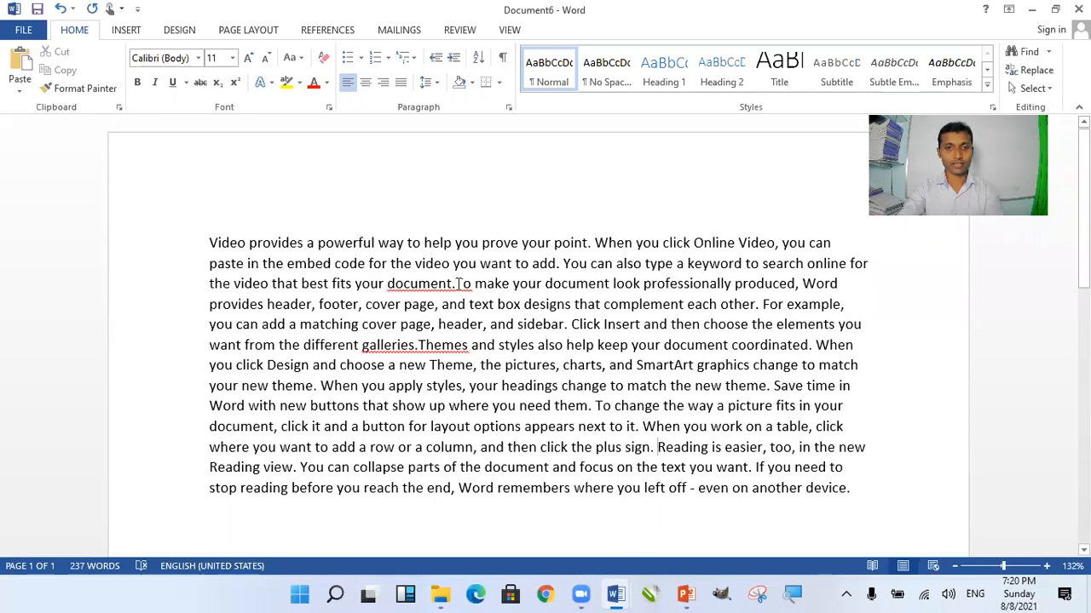
click(456, 283)
click(418, 344)
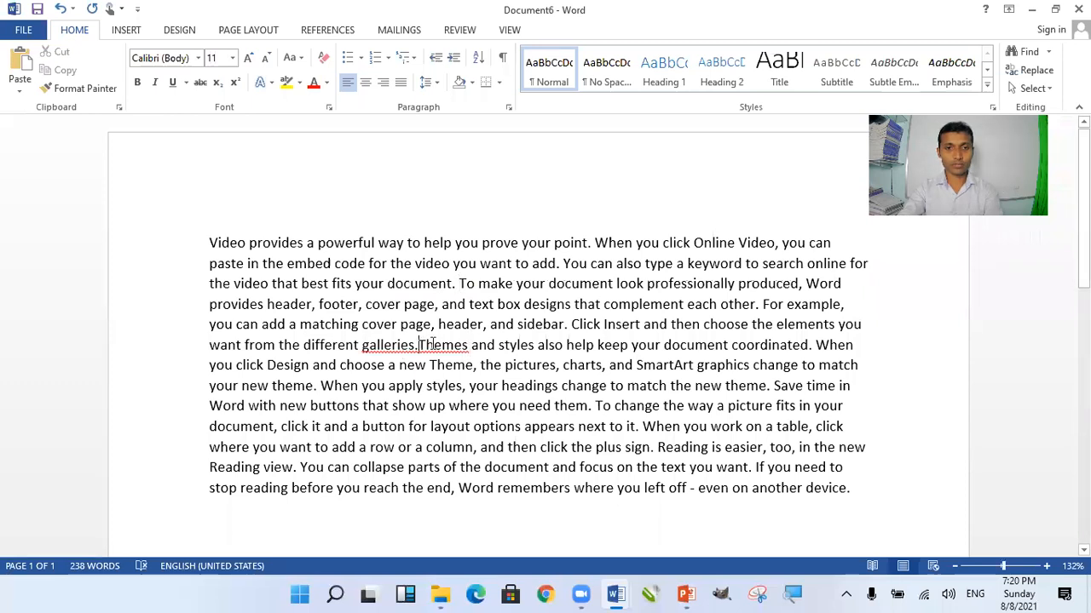
Step: Select the entire merged paragraph and copy it
drag(850, 495, 362, 345)
drag(274, 244, 204, 237)
key(ctrl+c)
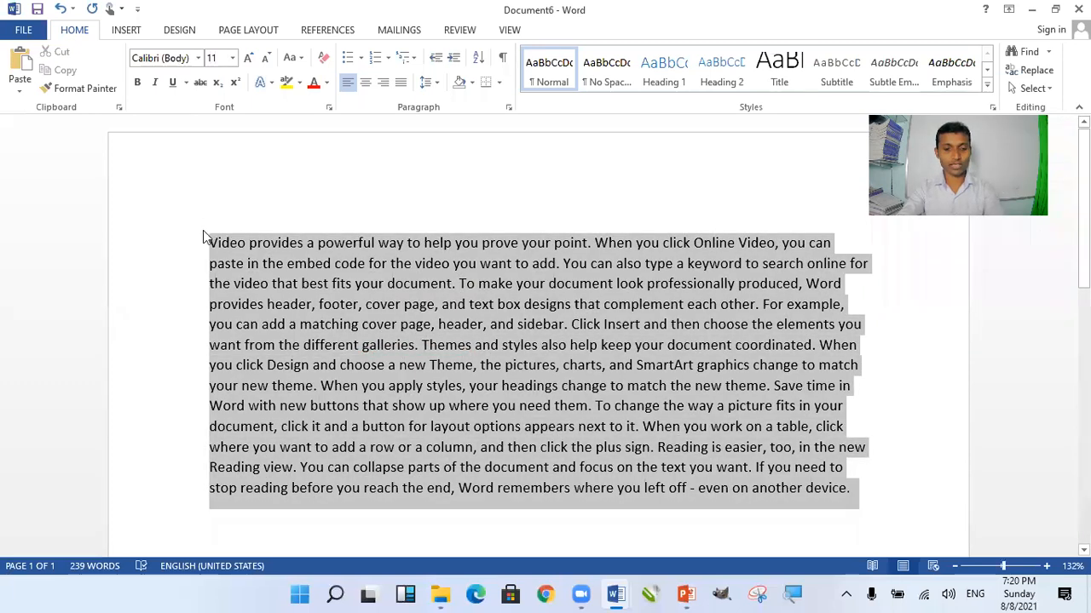
Step: Paste six copies of the copied paragraph below the original, filling the document with sample text
scroll(287, 403, down, 2)
click(284, 402)
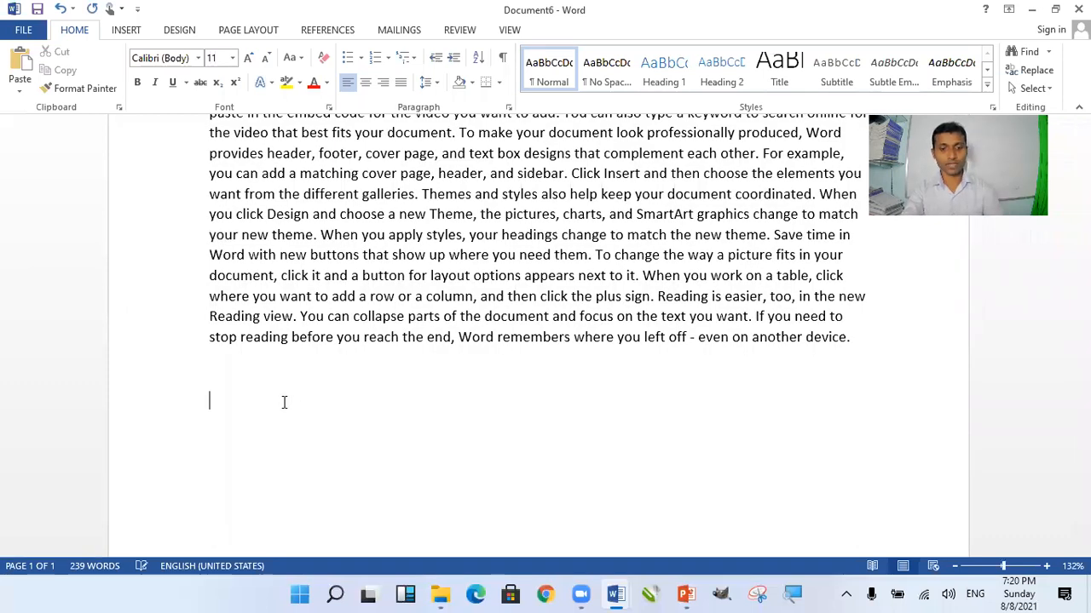
key(ctrl+v)
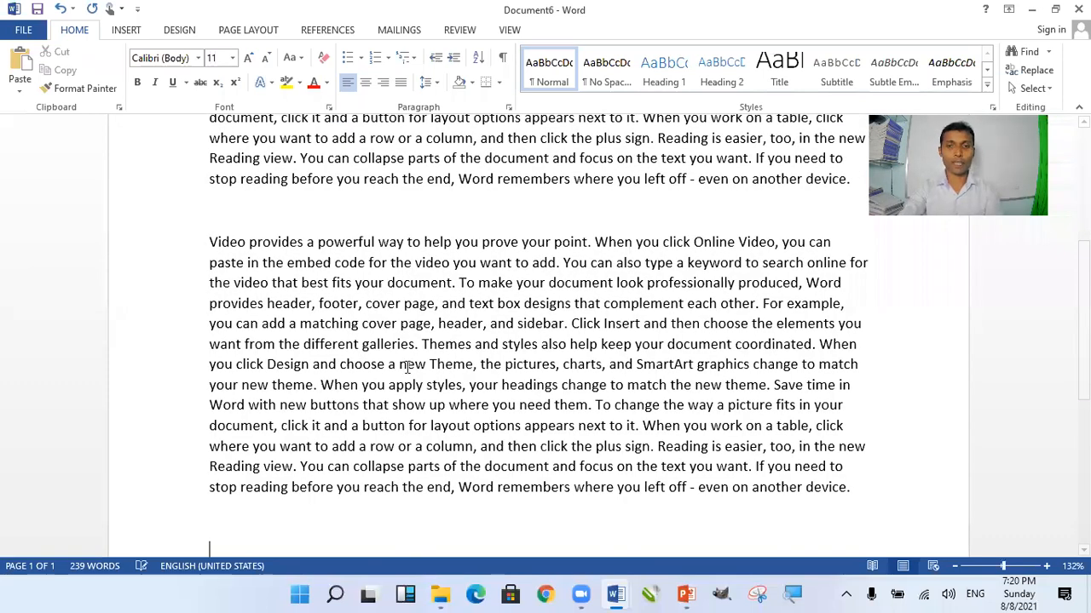
key(ctrl+v)
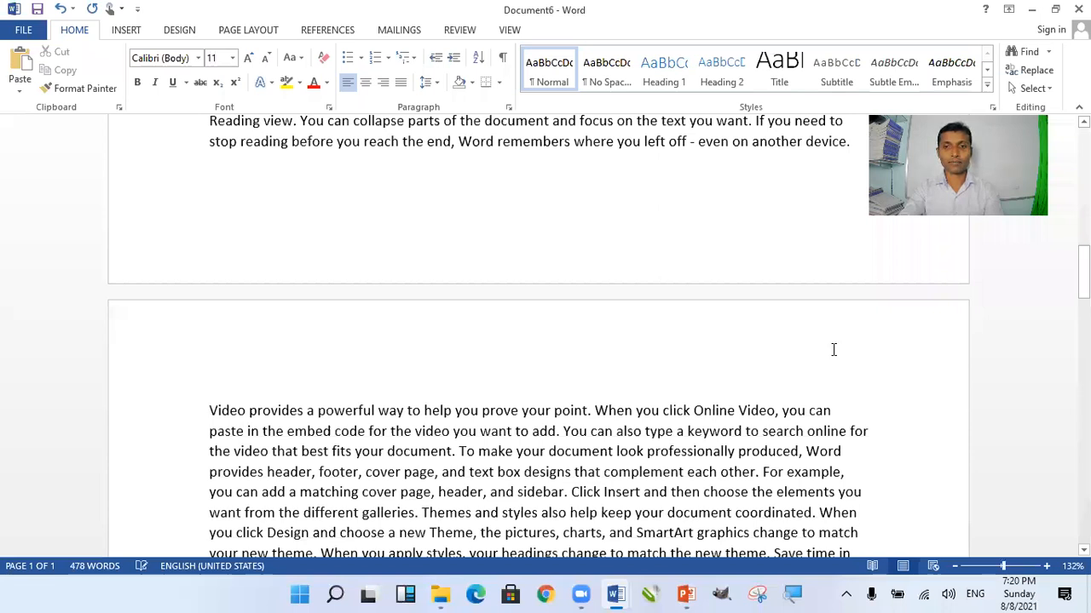
key(ctrl+v)
key(ctrl+v)
key(ctrl+v)
key(ctrl+v)
key(ctrl+v)
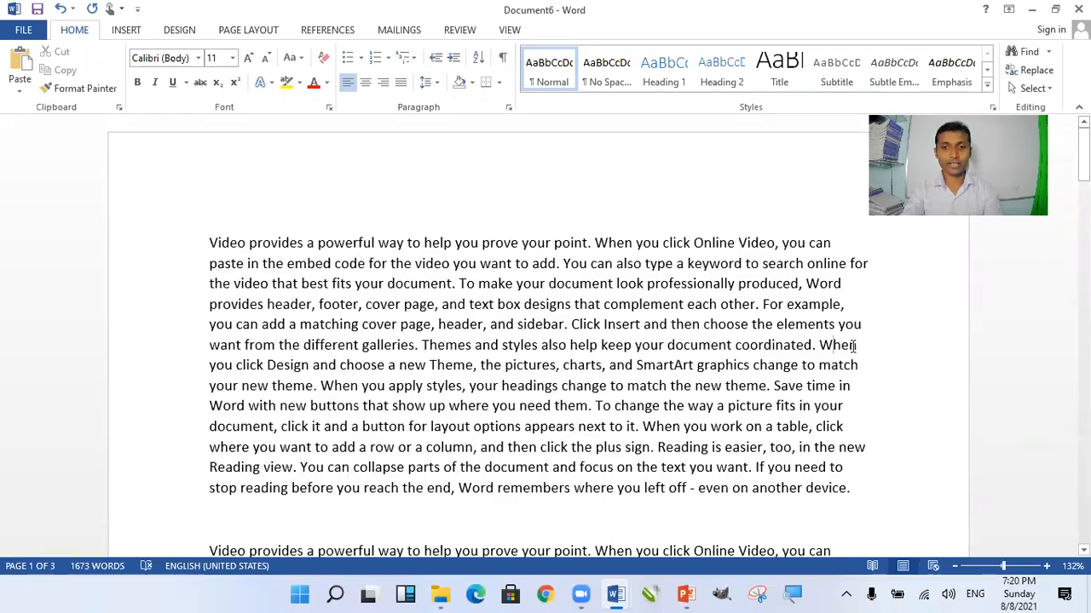
scroll(853, 347, down, 1)
scroll(853, 345, up, 1)
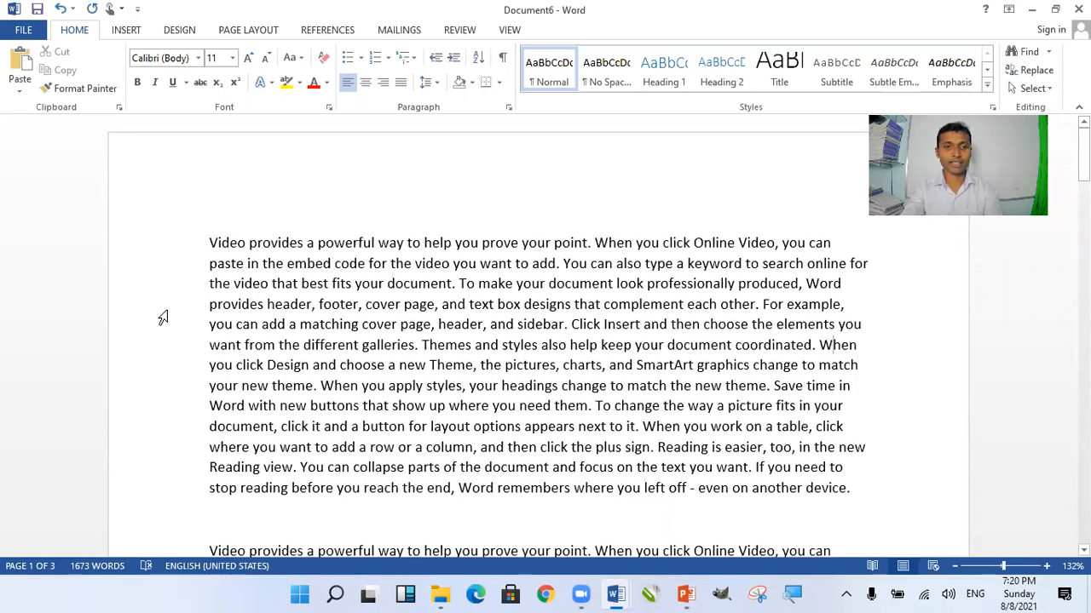
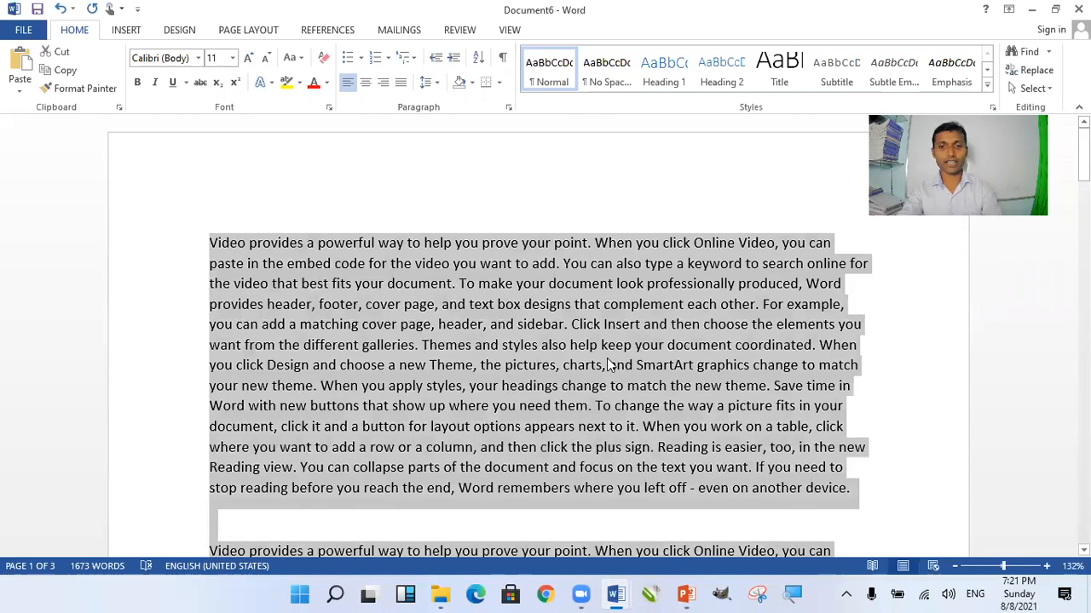
Step: Select all the text in the document and justify it
click(631, 334)
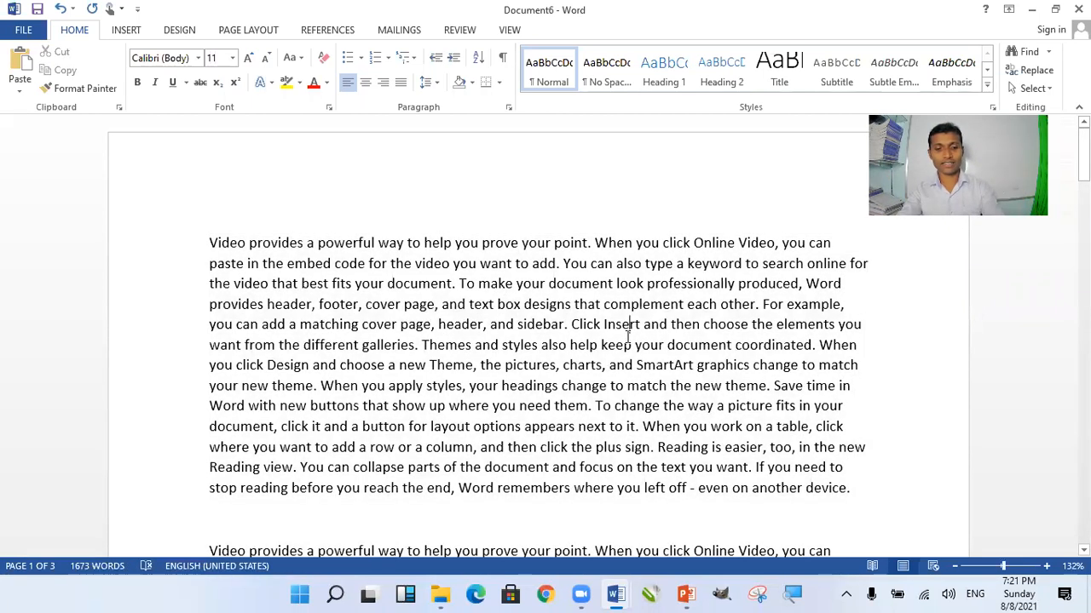
key(ctrl+a)
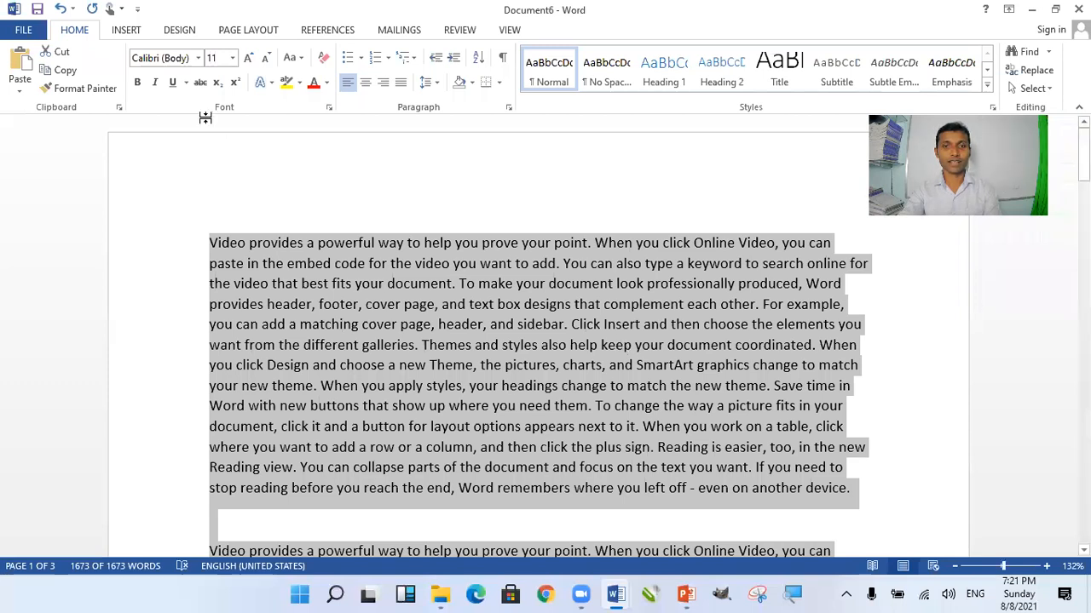
click(401, 83)
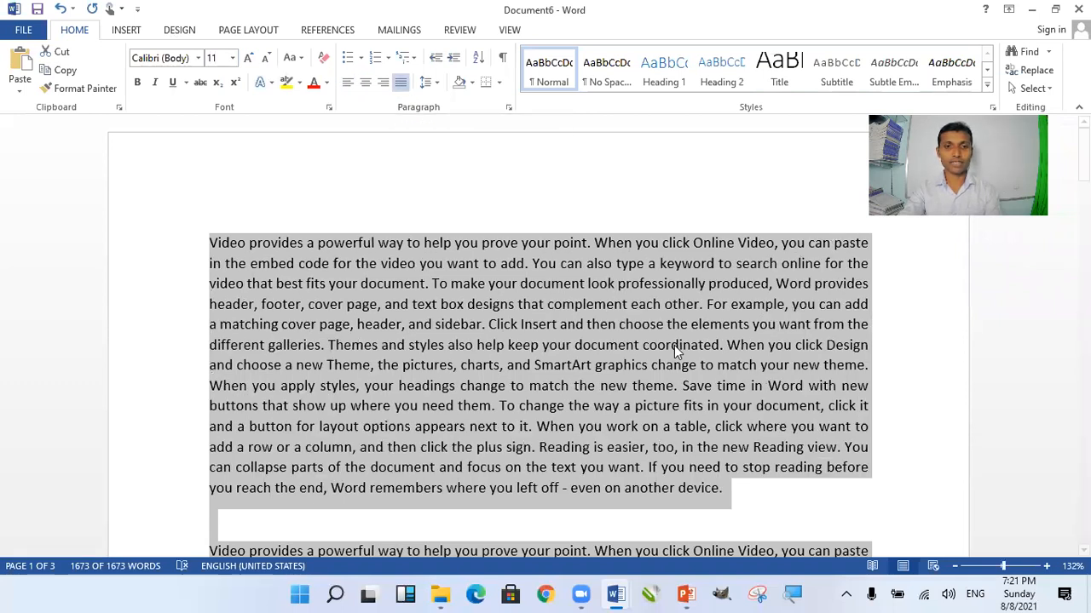
key(alt+Tab)
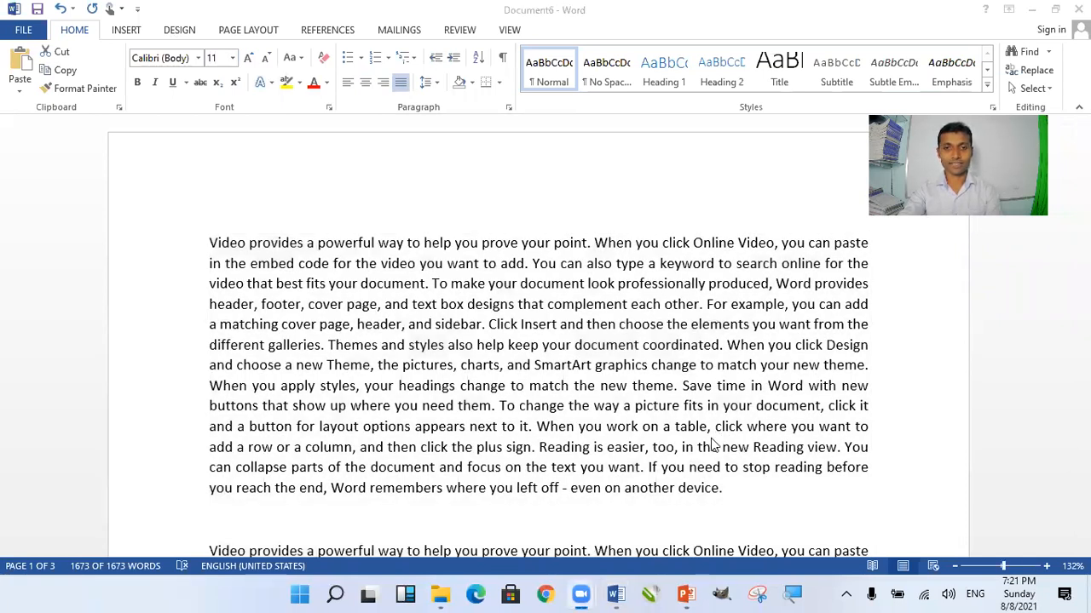
scroll(579, 330, down, 1)
click(624, 296)
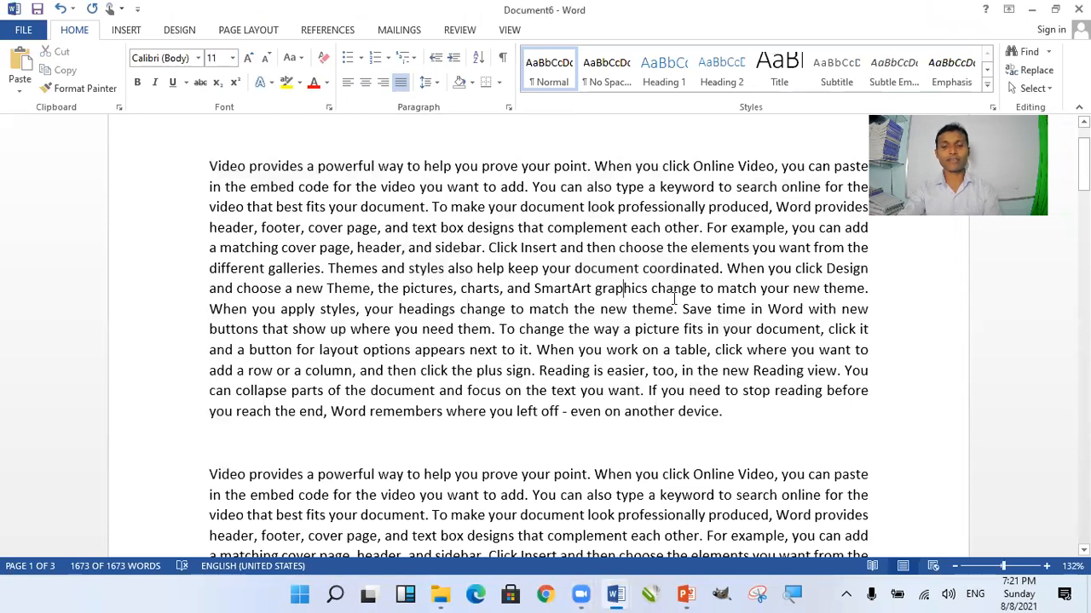
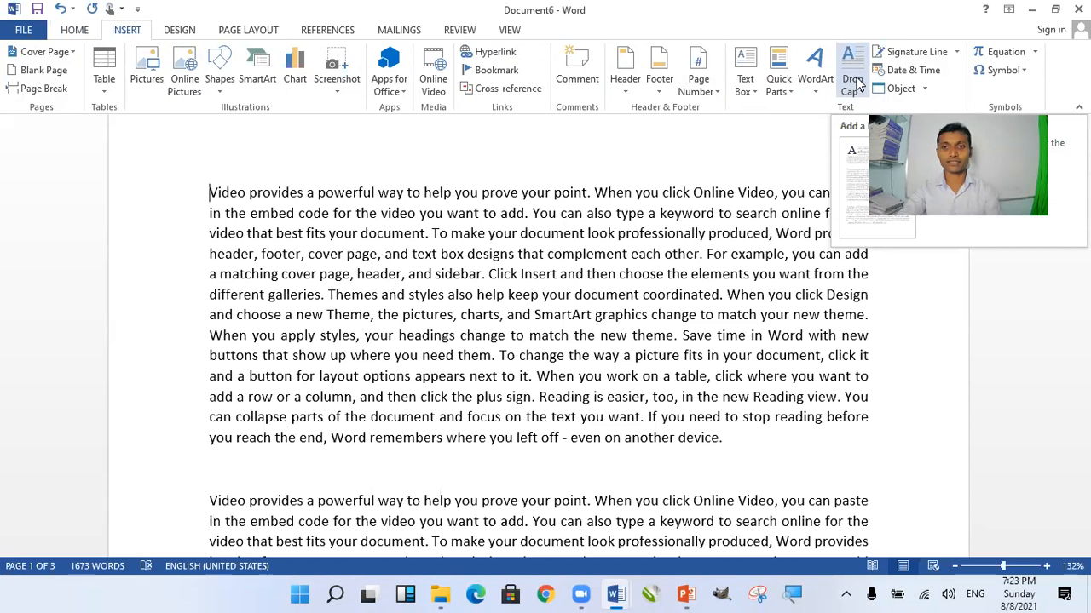
Step: Apply a Dropped drop cap to the first letter of the first paragraph
click(862, 95)
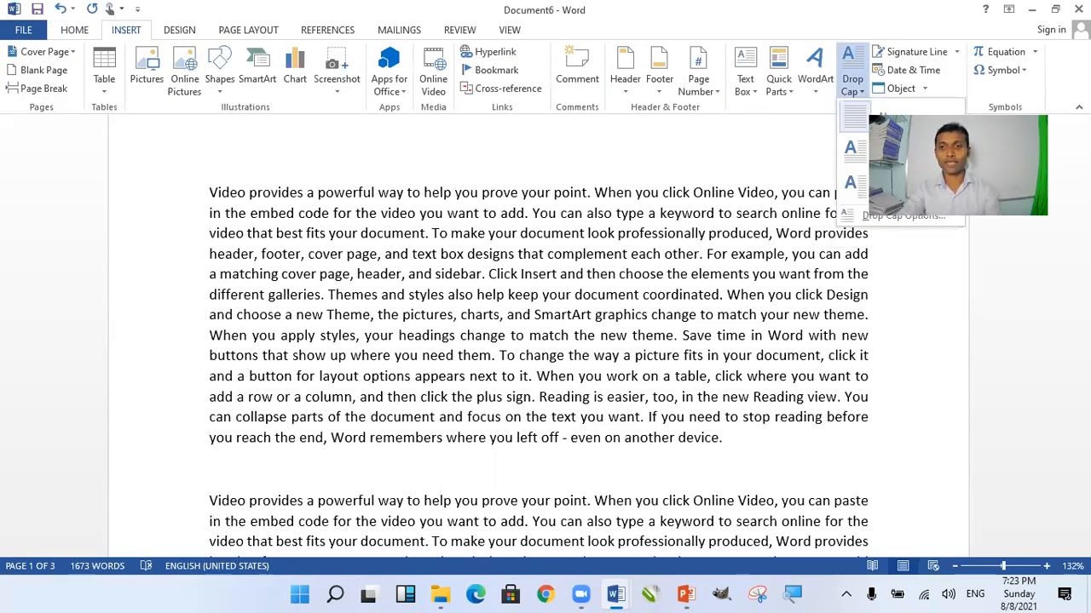
click(862, 95)
click(862, 95)
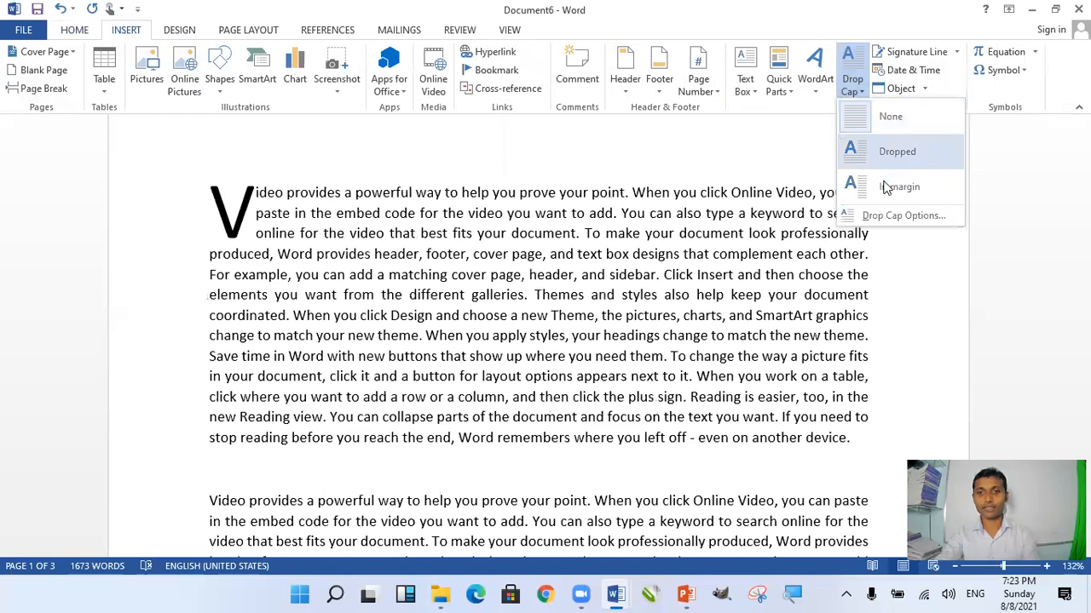
click(882, 159)
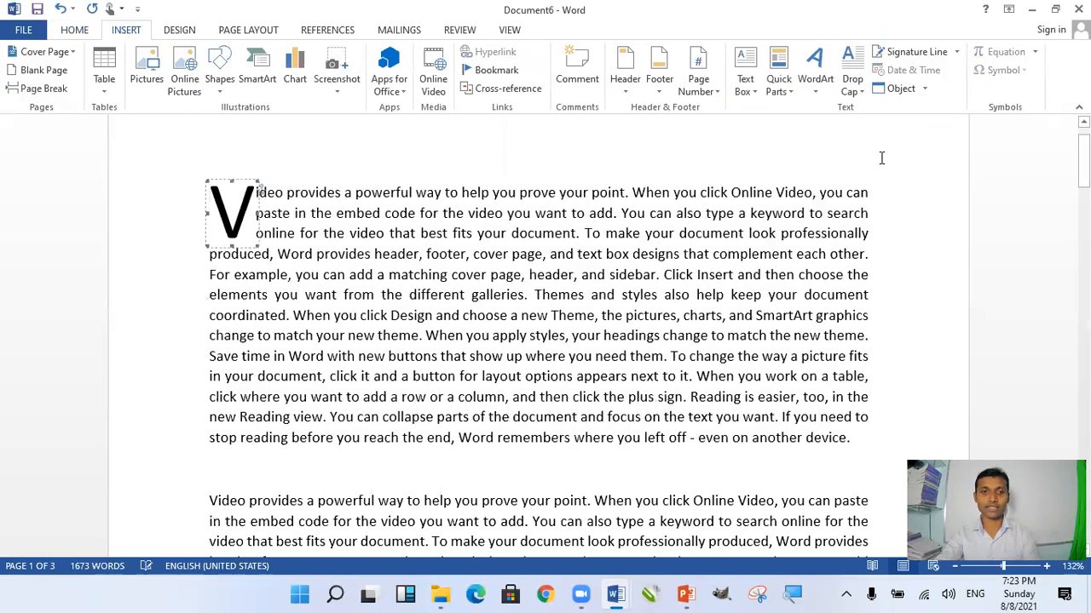
click(393, 228)
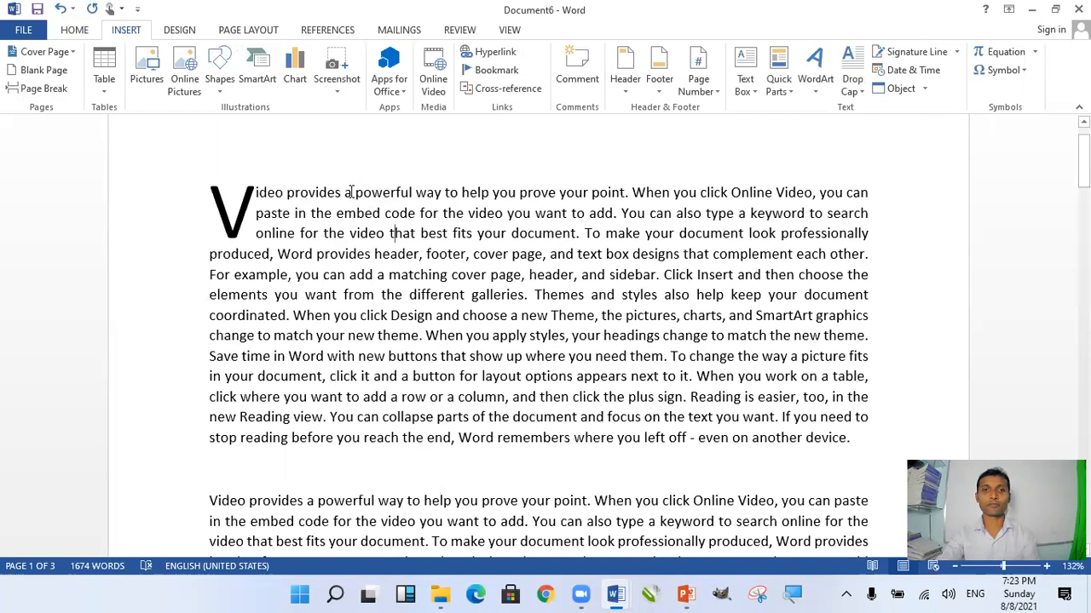
Step: Set the V drop cap's lines to drop to 5 in the Drop Cap options
click(249, 194)
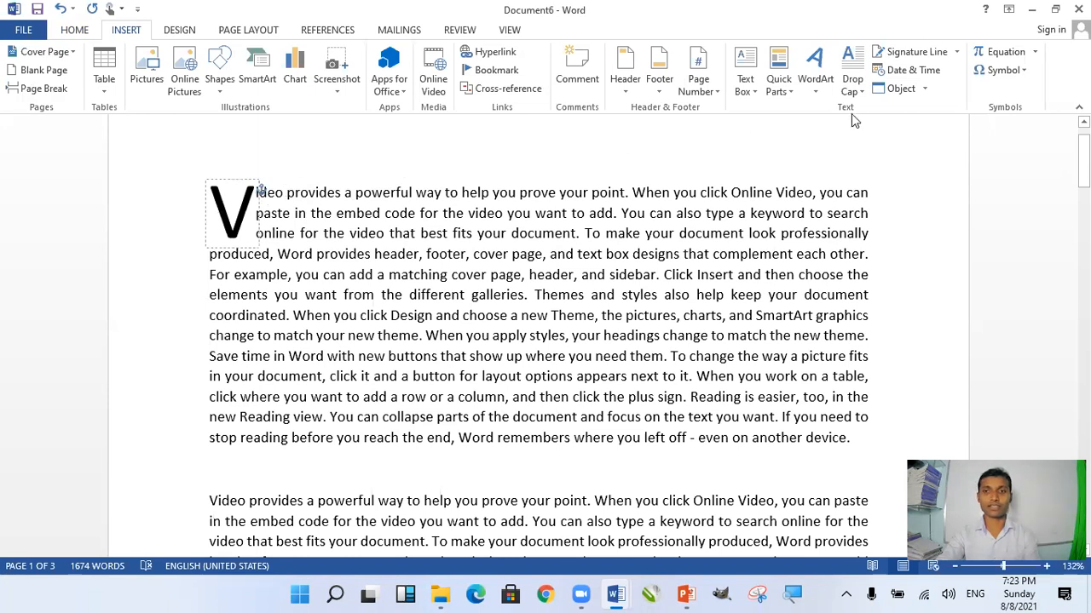
click(854, 86)
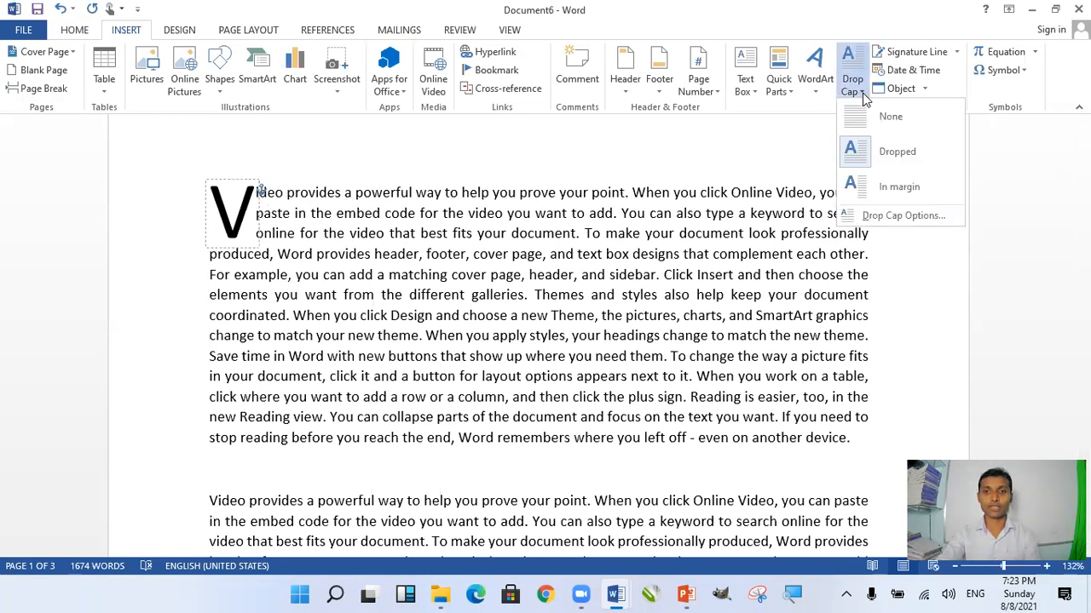
click(898, 217)
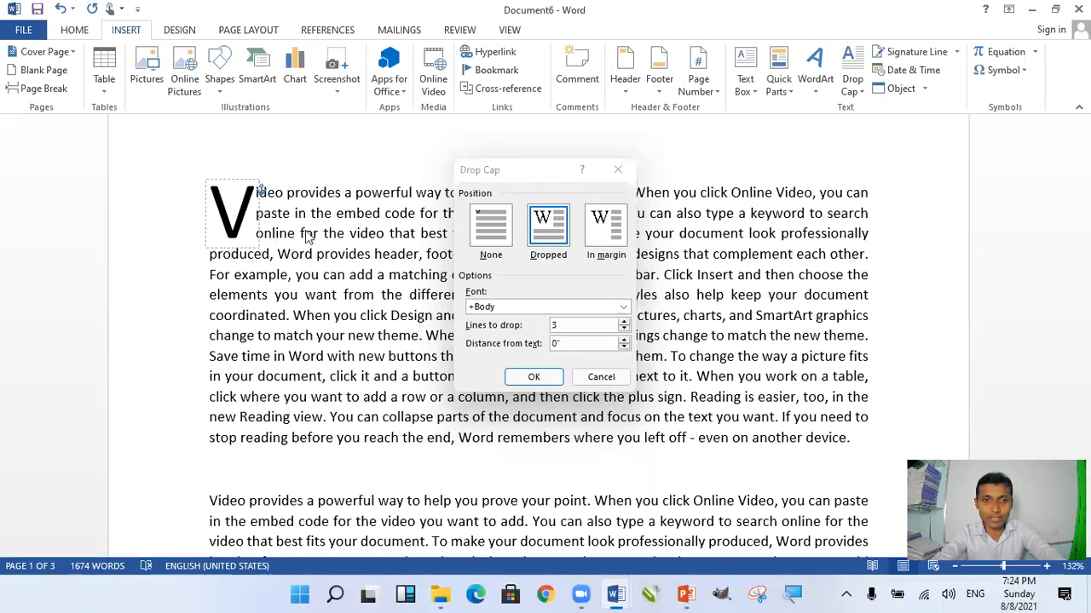
click(622, 324)
click(623, 324)
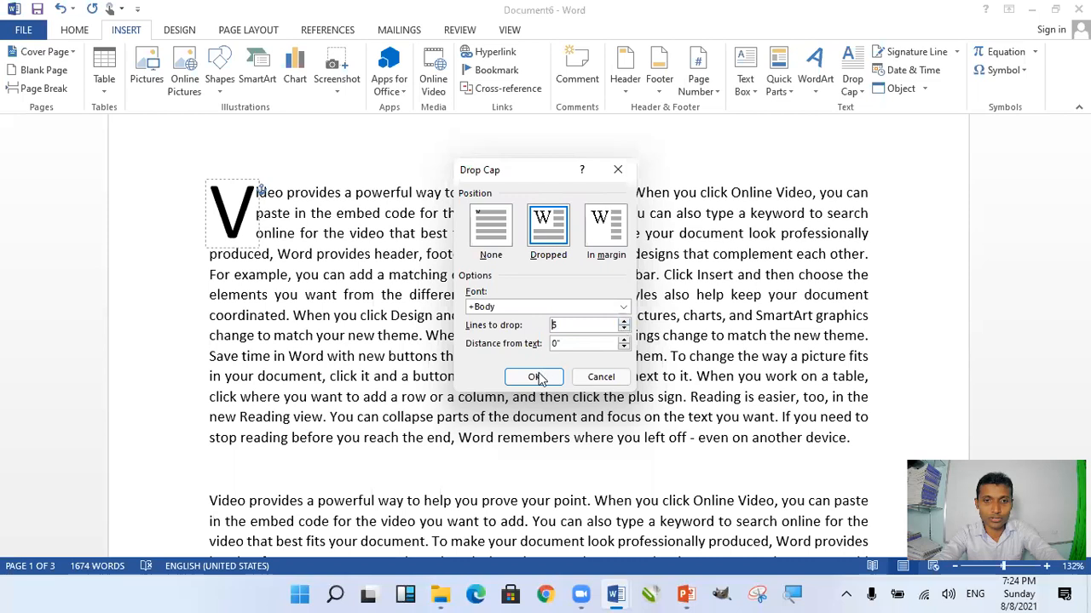
click(534, 376)
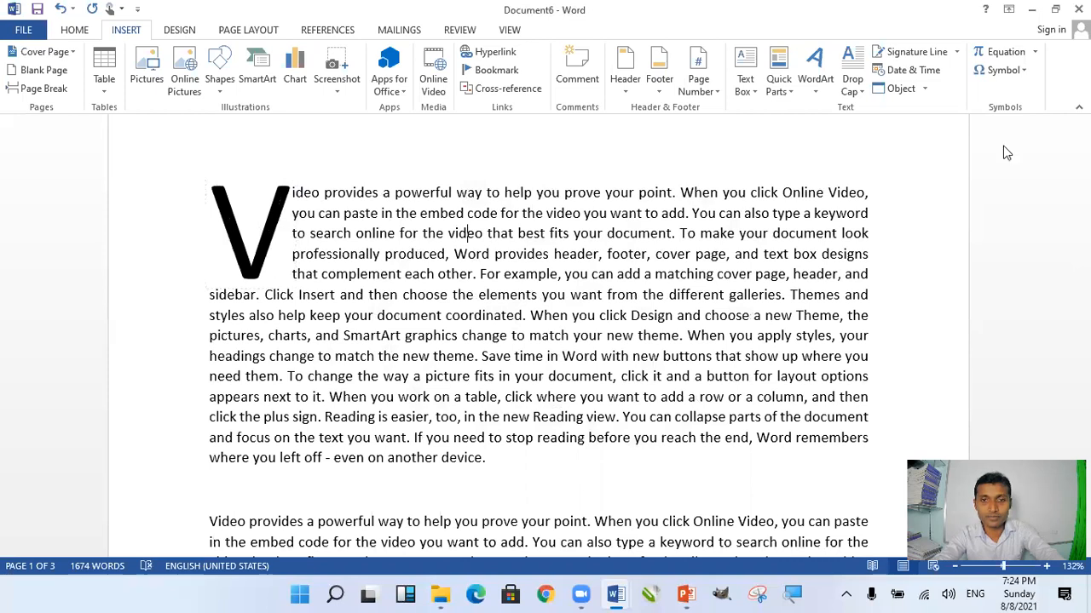
Step: Enlarge the V drop cap by setting its lines to drop to 9
click(239, 234)
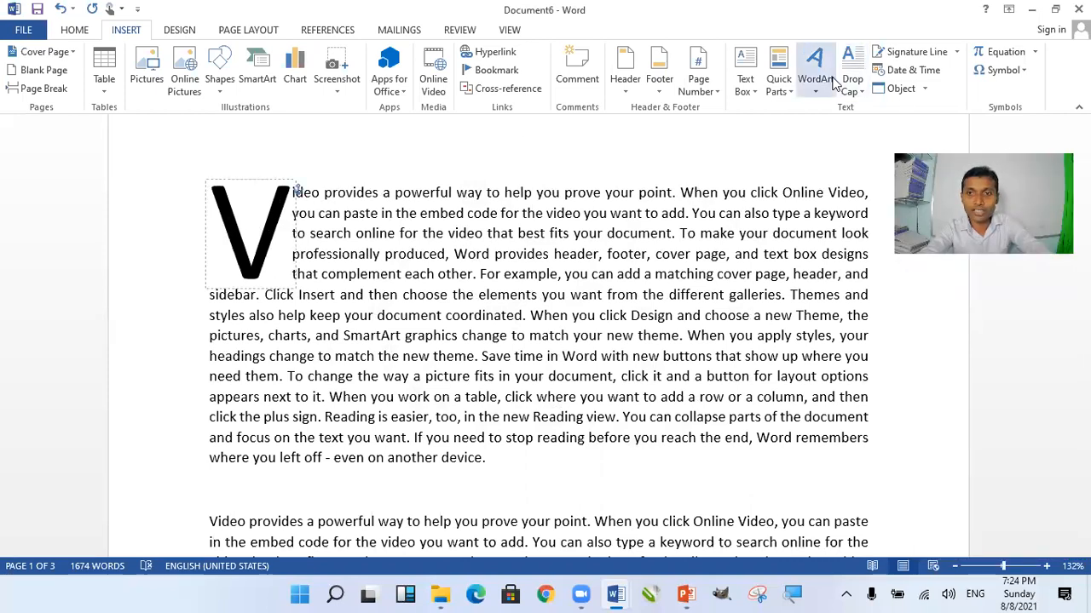
click(859, 101)
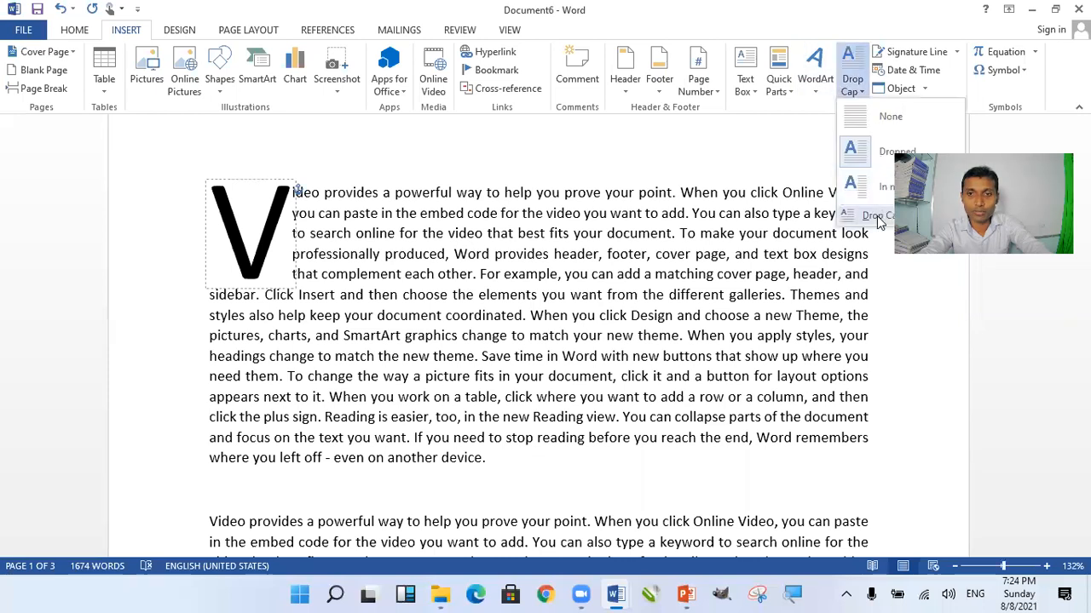
click(882, 215)
click(624, 323)
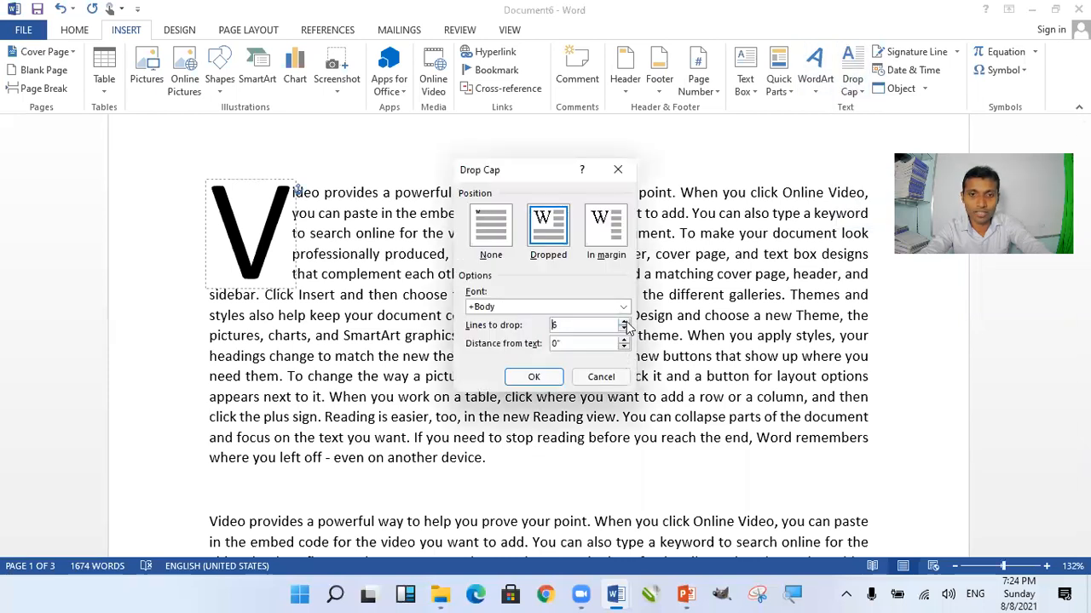
click(554, 377)
click(492, 332)
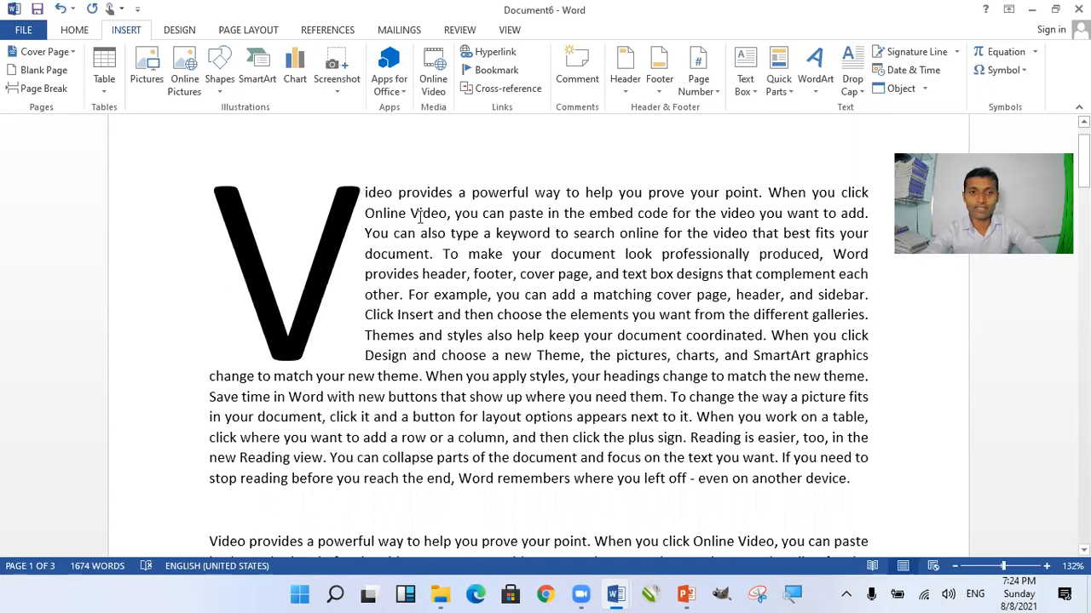
click(483, 237)
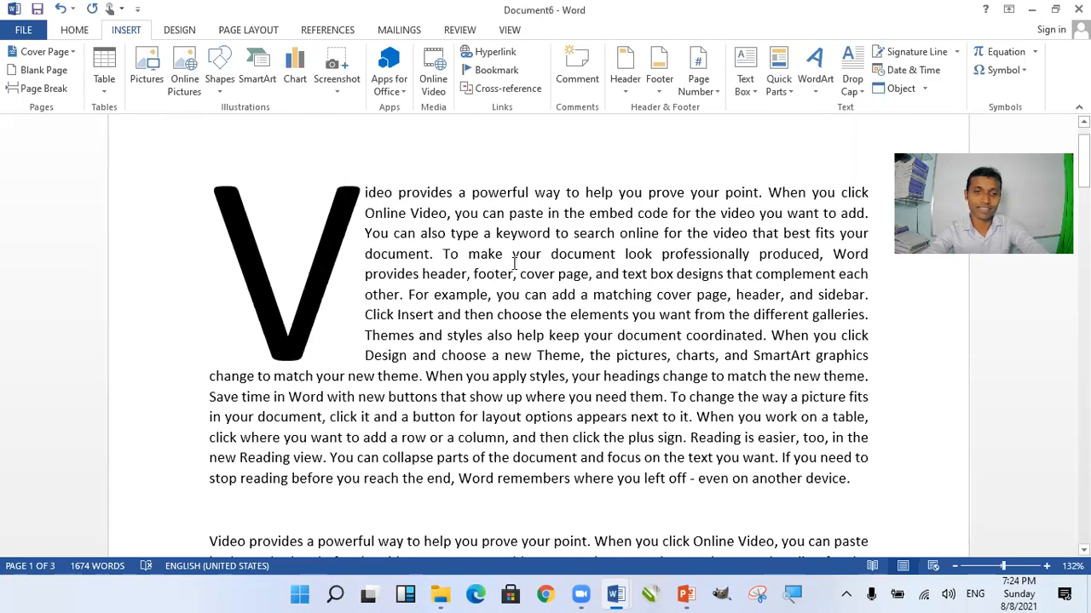
Step: Move the V drop cap to the In margin position and switch it back to Dropped
click(860, 92)
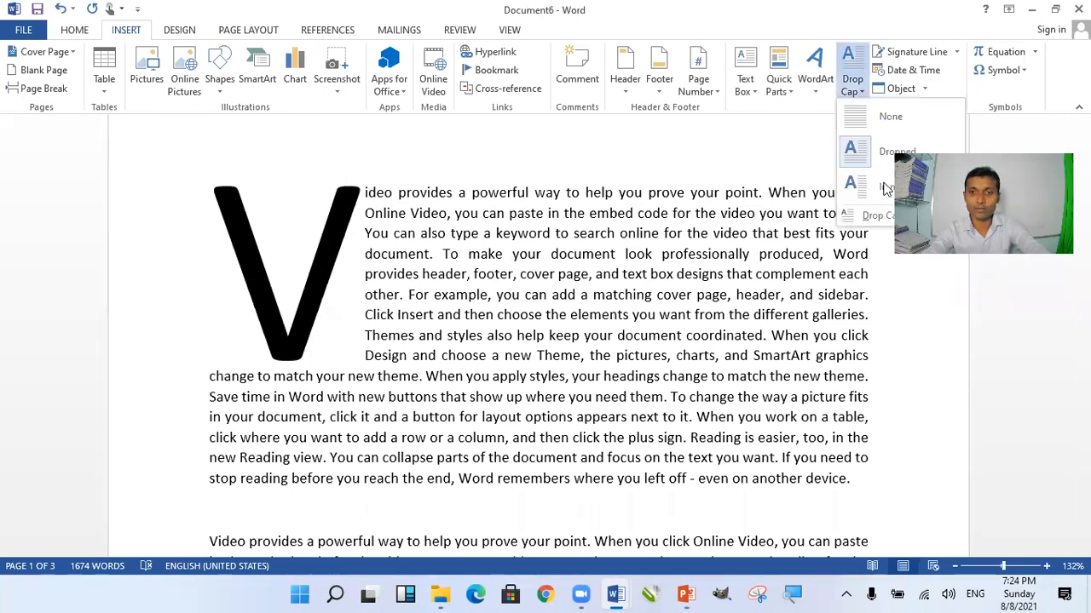
click(886, 189)
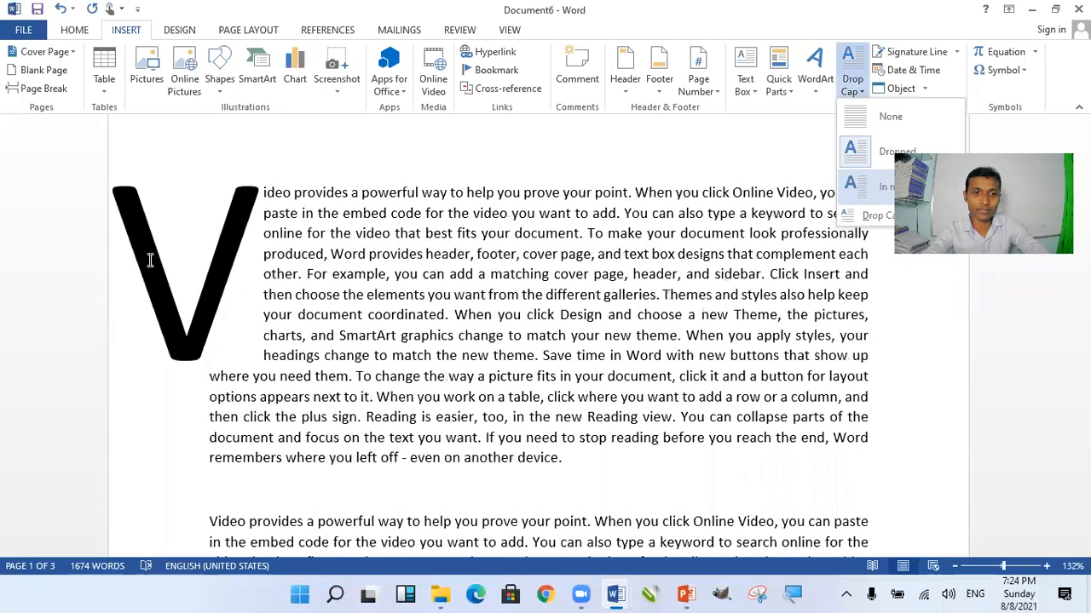
click(883, 187)
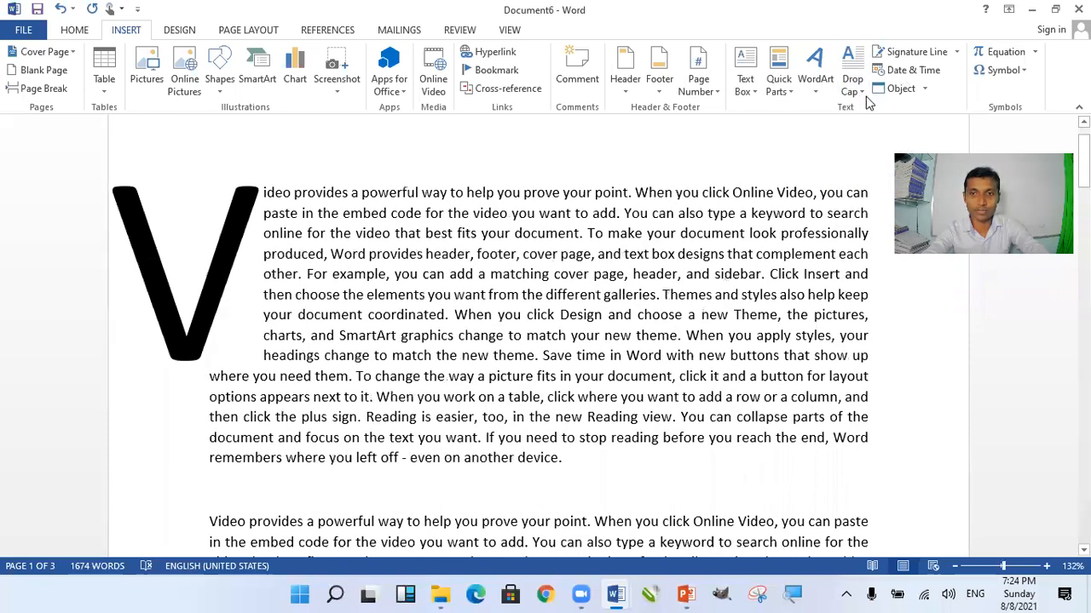
click(863, 94)
click(878, 163)
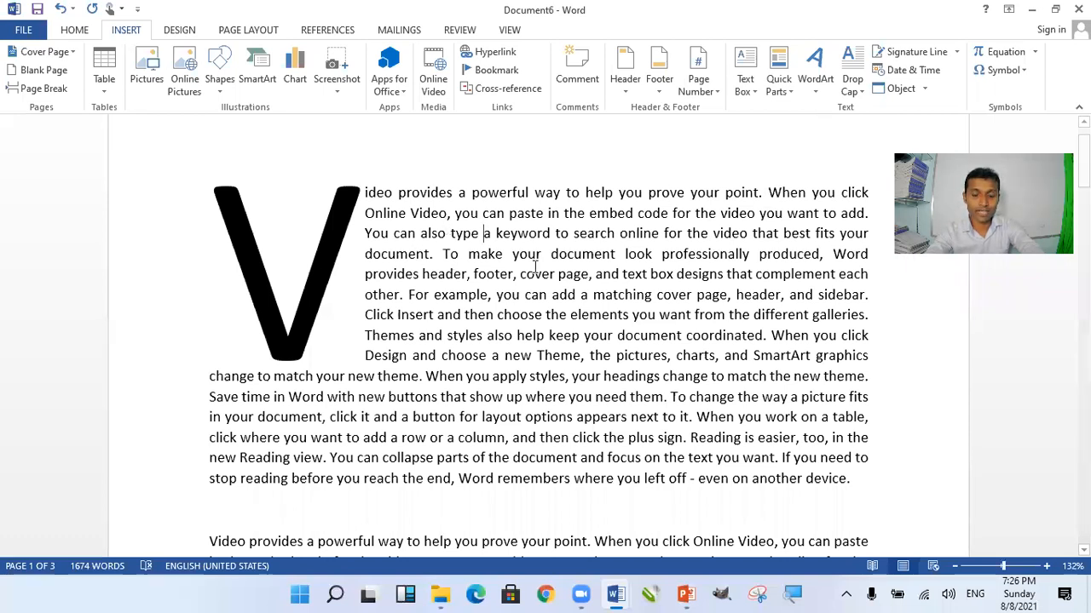
Step: Undo the drop cap changes until the first paragraph has no drop cap
key(ctrl+z)
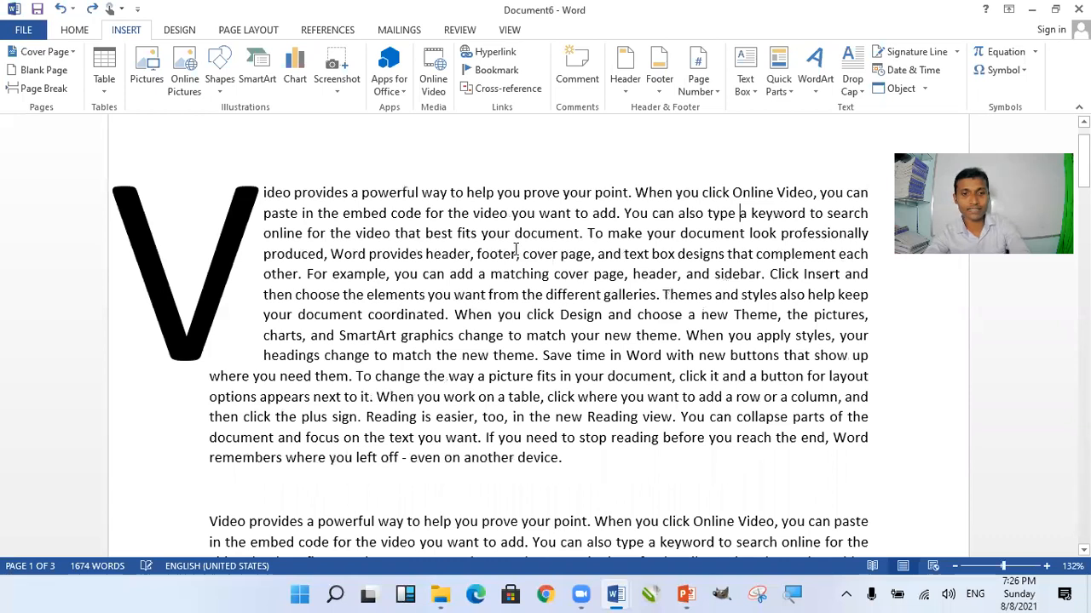
key(ctrl+z)
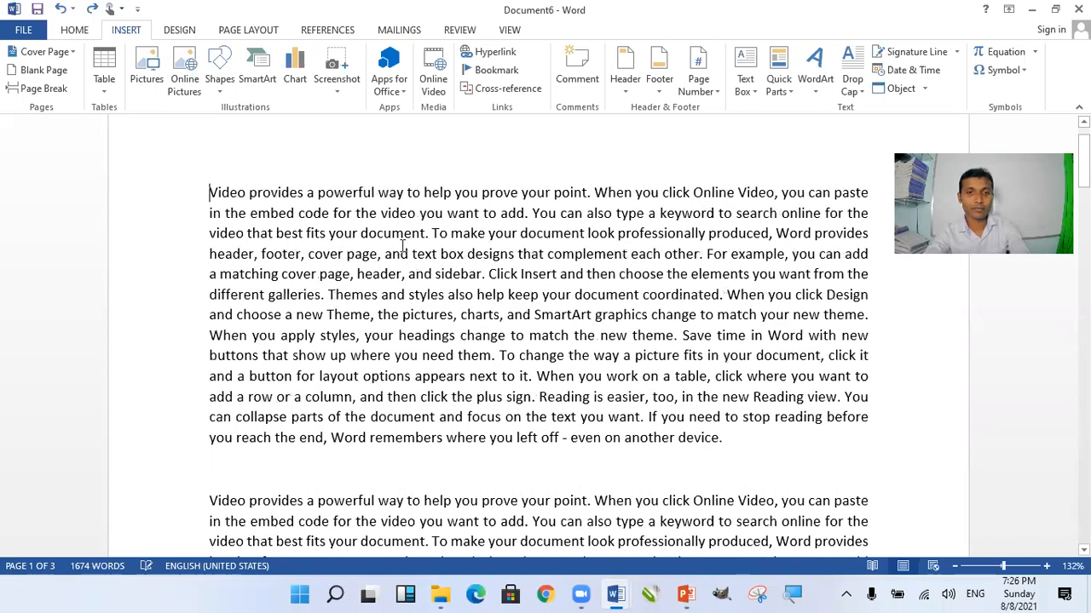
click(683, 355)
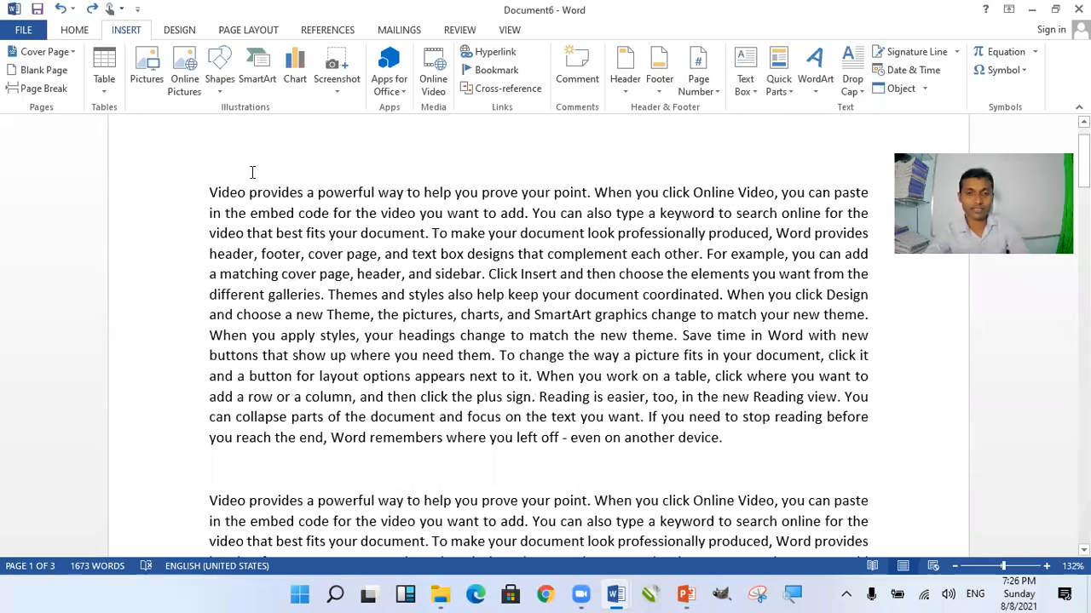
drag(253, 173, 722, 440)
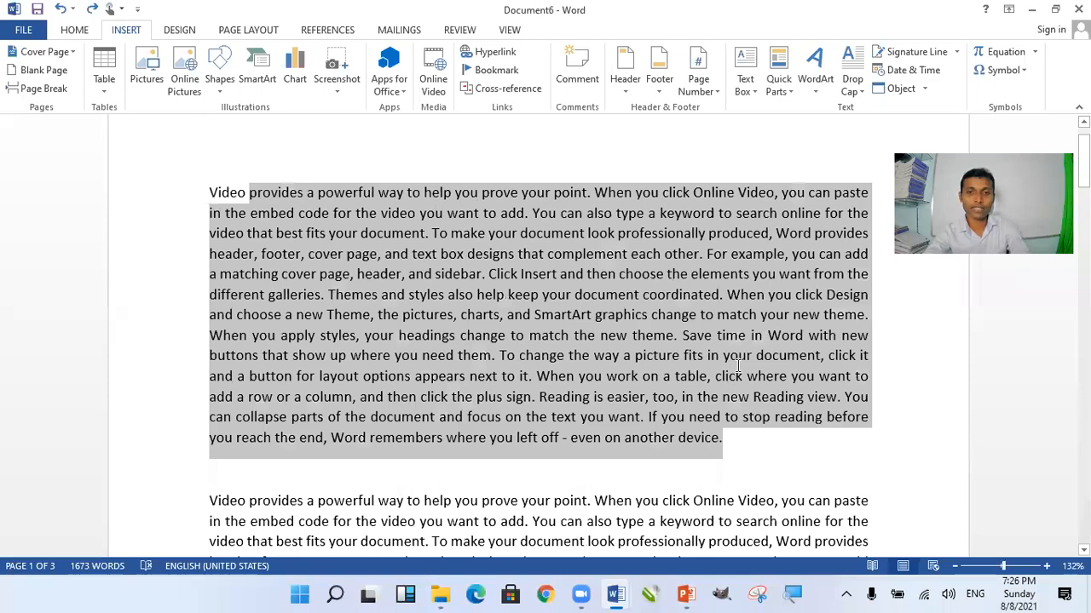
click(634, 336)
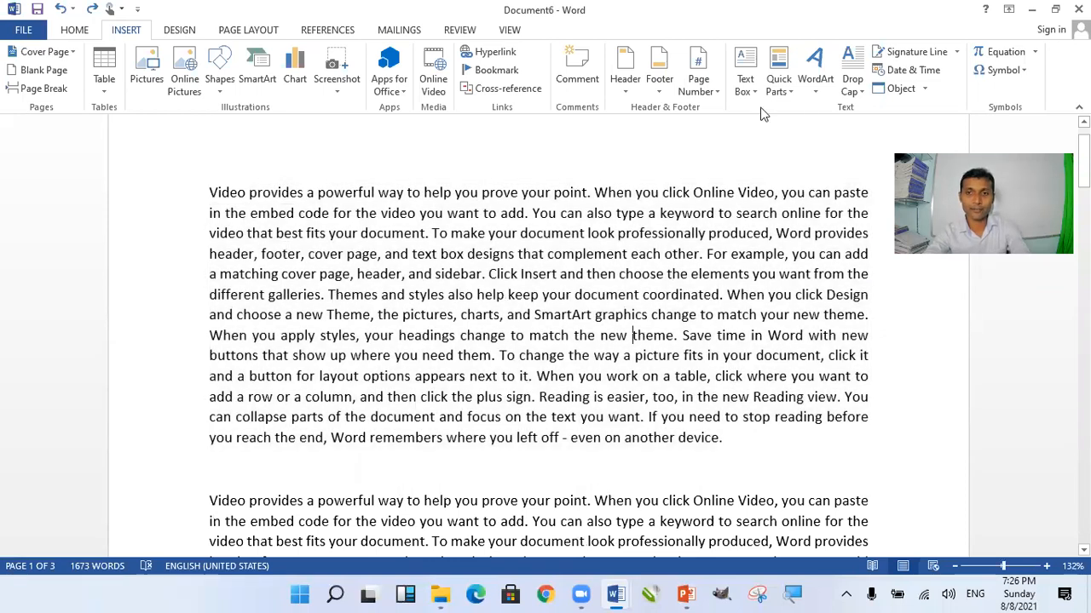
Step: Add a Dropped drop cap to the start of the first paragraph
click(863, 91)
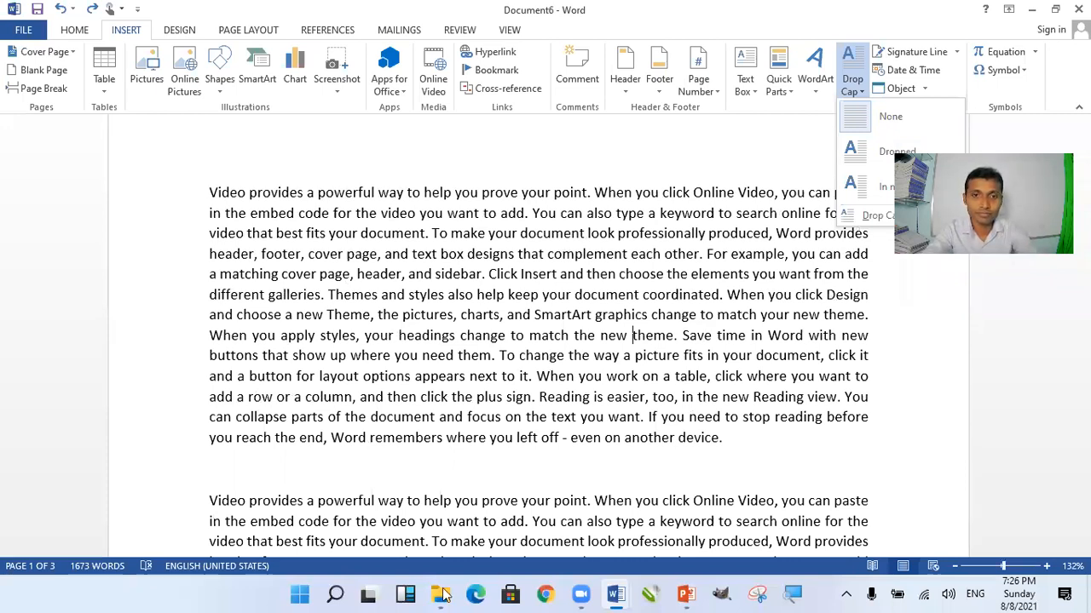
mouse_move(443, 594)
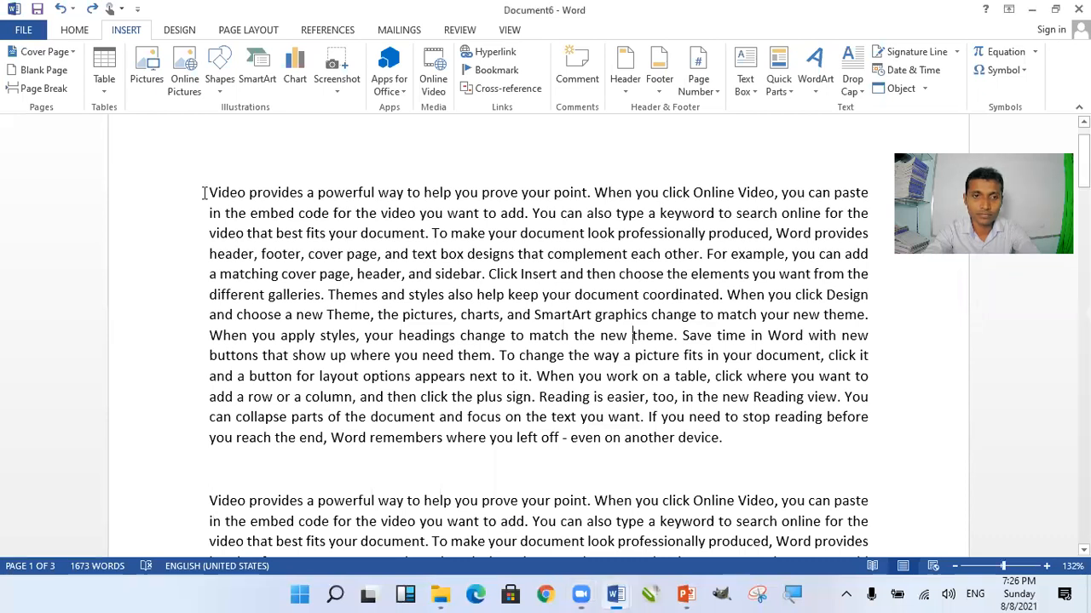
key(ctrl+Home)
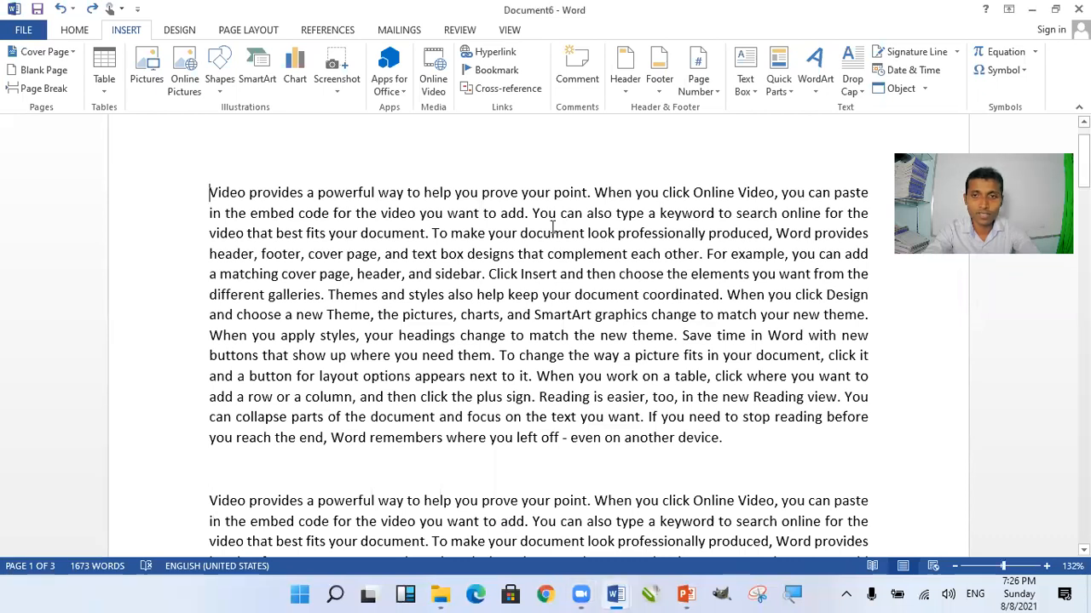
click(860, 92)
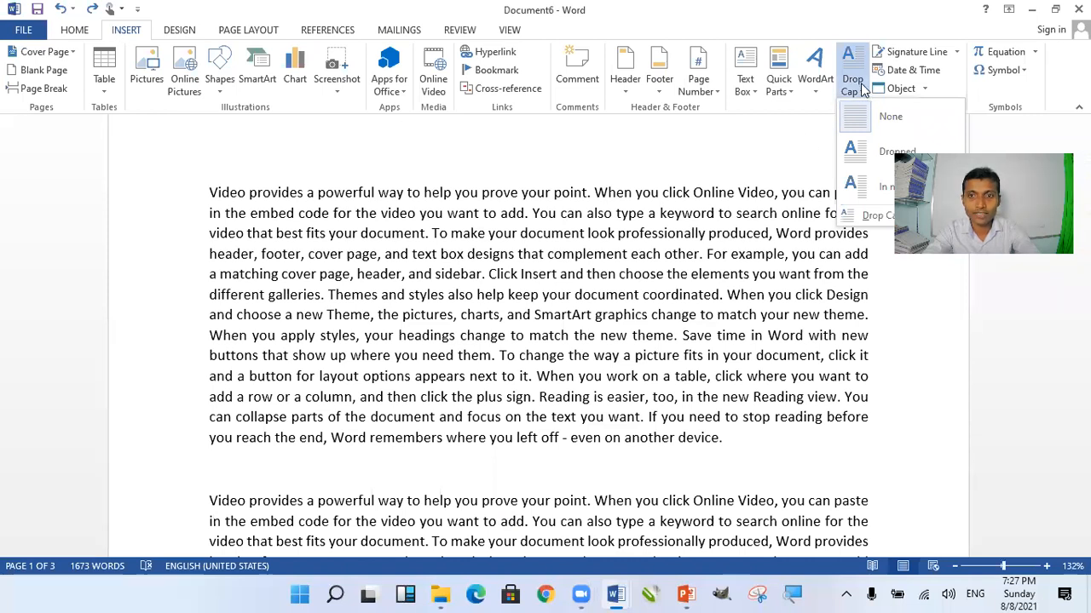
click(886, 152)
click(326, 253)
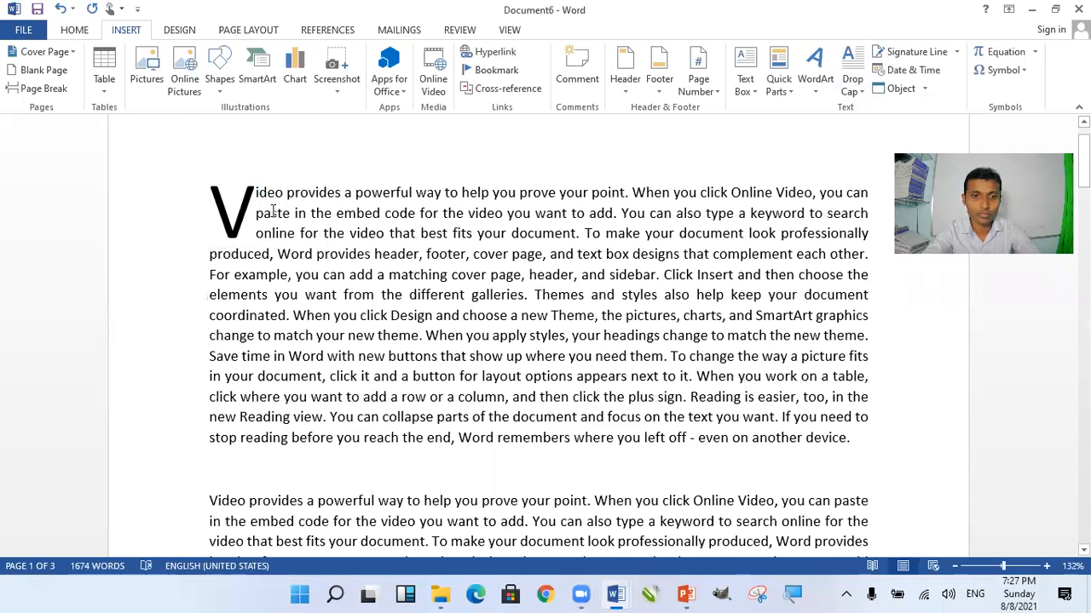
Step: Select the V drop cap's frame and adjust it so that four lines of text wrap beside it
click(272, 211)
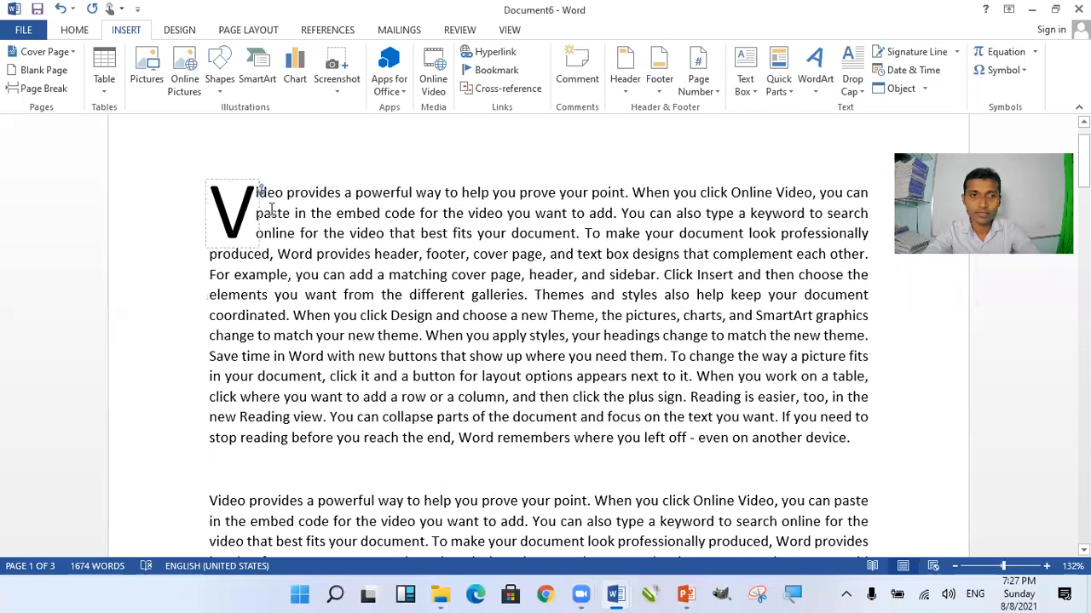
click(859, 88)
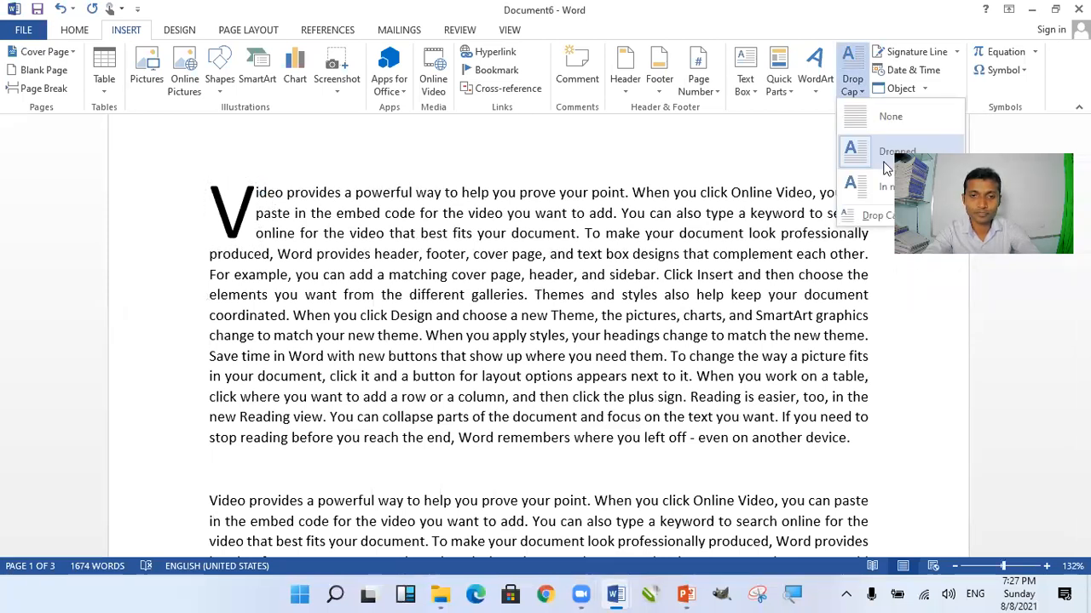
click(262, 194)
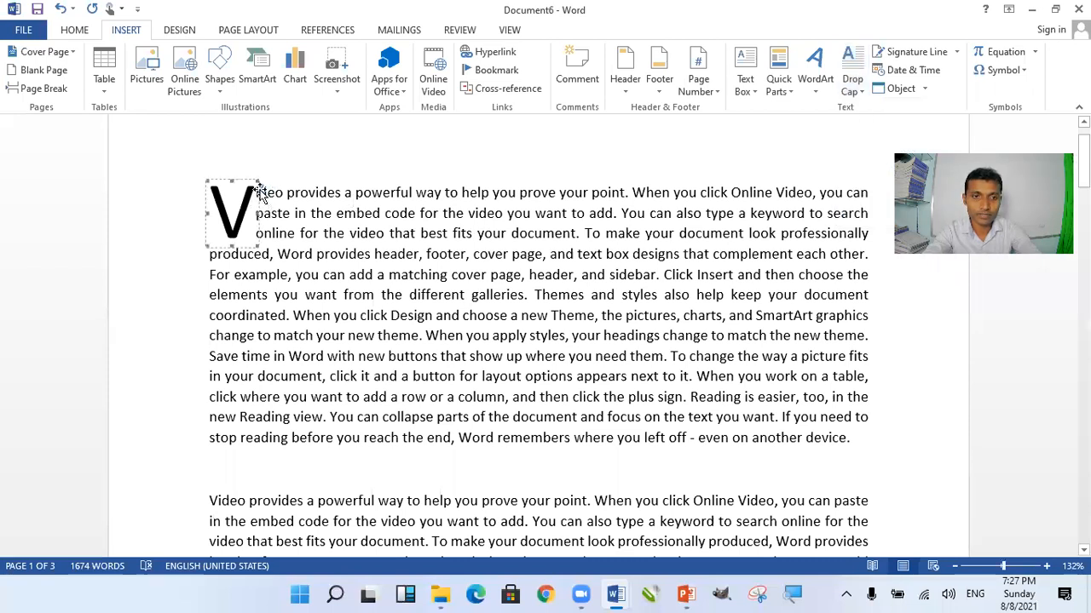
mouse_move(261, 191)
mouse_down()
mouse_move(216, 188)
mouse_move(257, 190)
mouse_up()
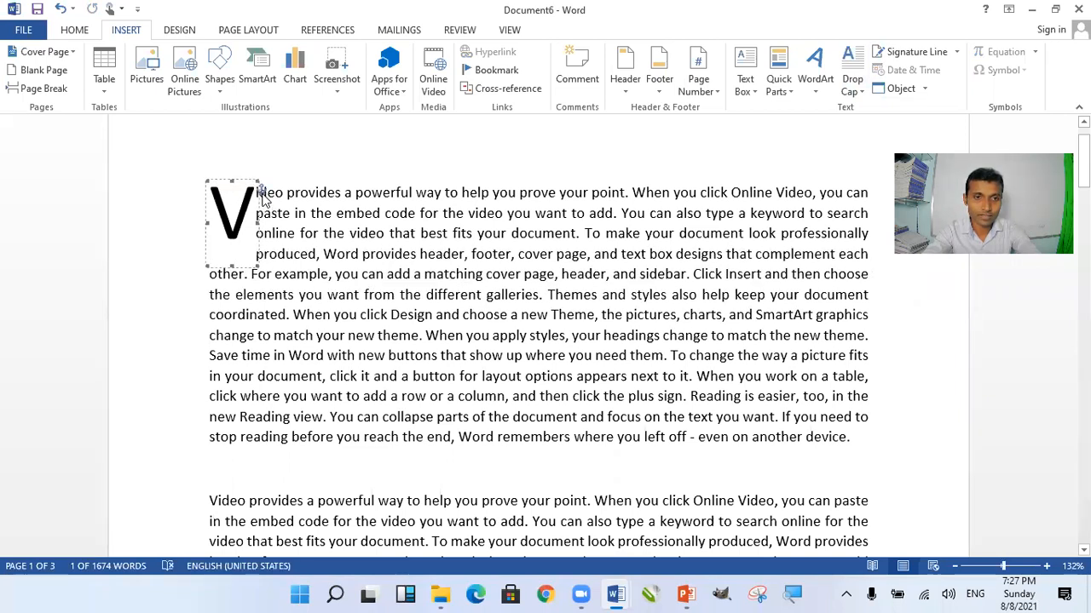
Step: Examine the editing, border and drop cap options offered for the V drop cap's frame
click(262, 196)
right_click(263, 198)
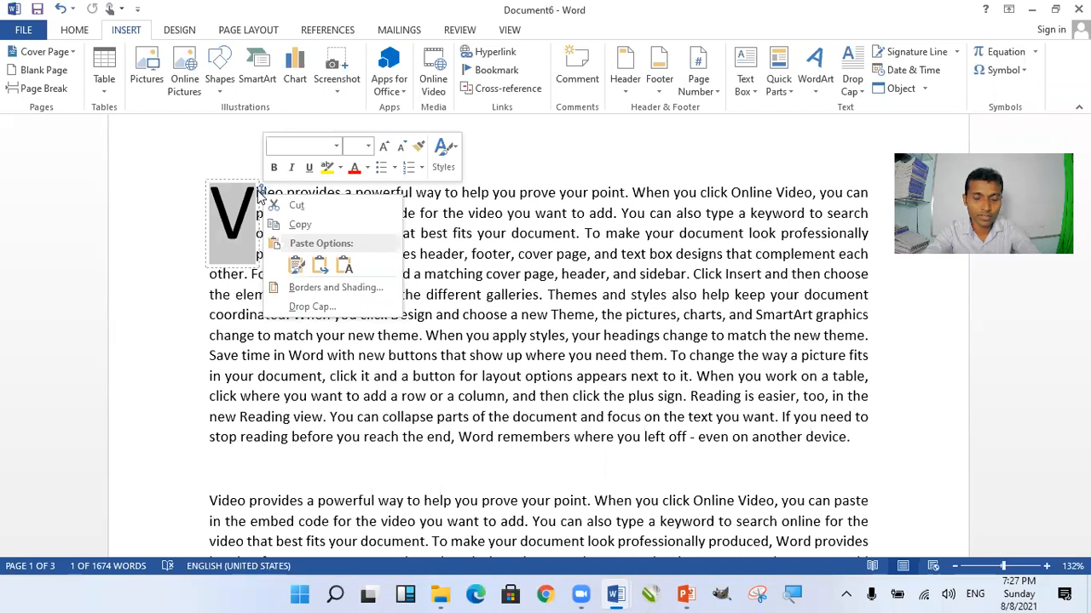
click(258, 201)
click(262, 196)
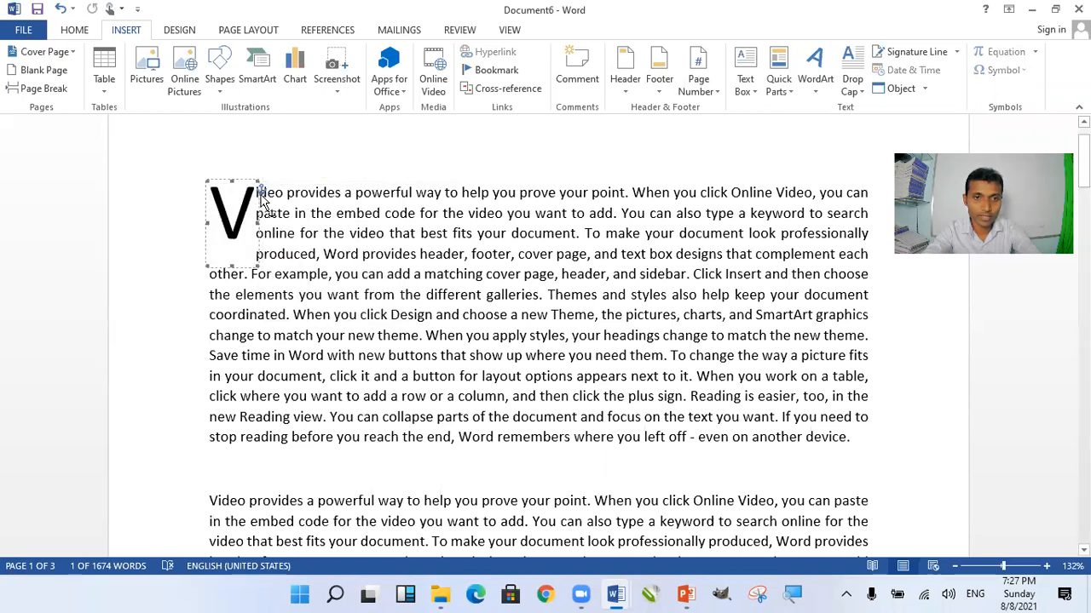
right_click(262, 196)
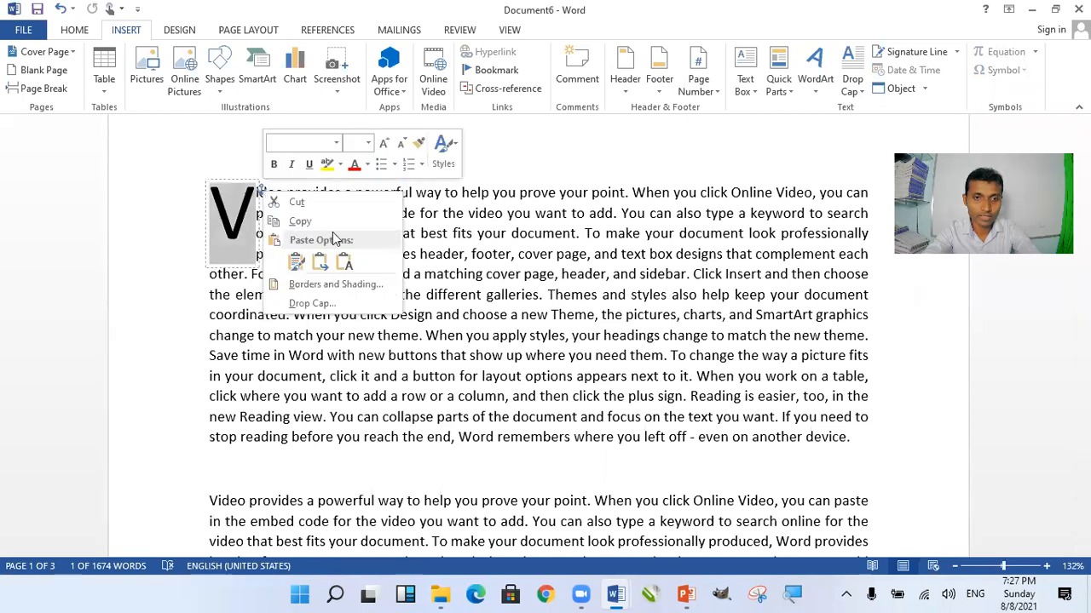
click(432, 321)
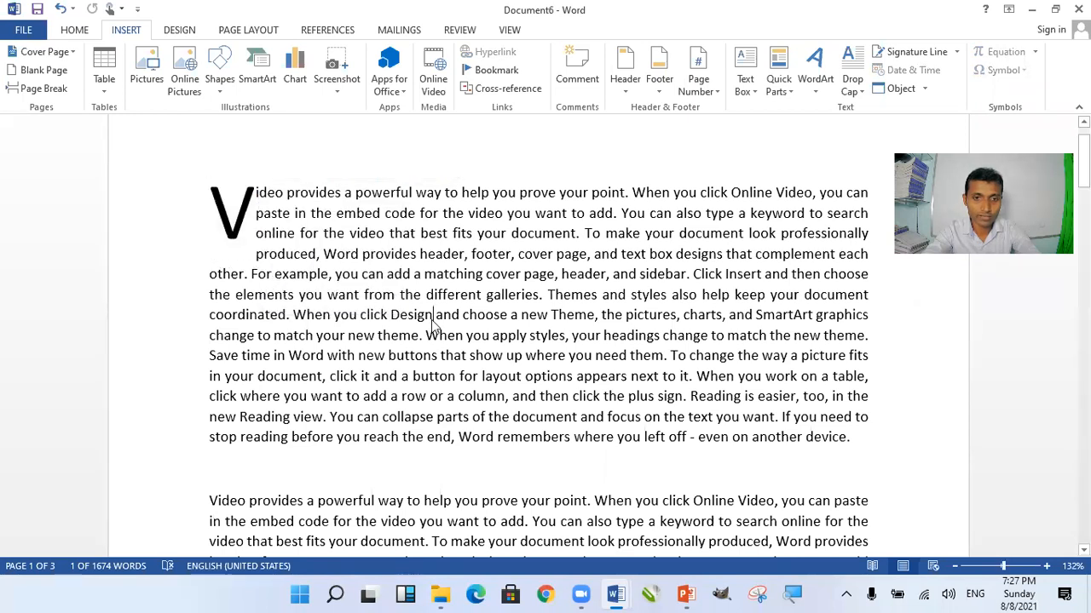
click(260, 198)
click(261, 196)
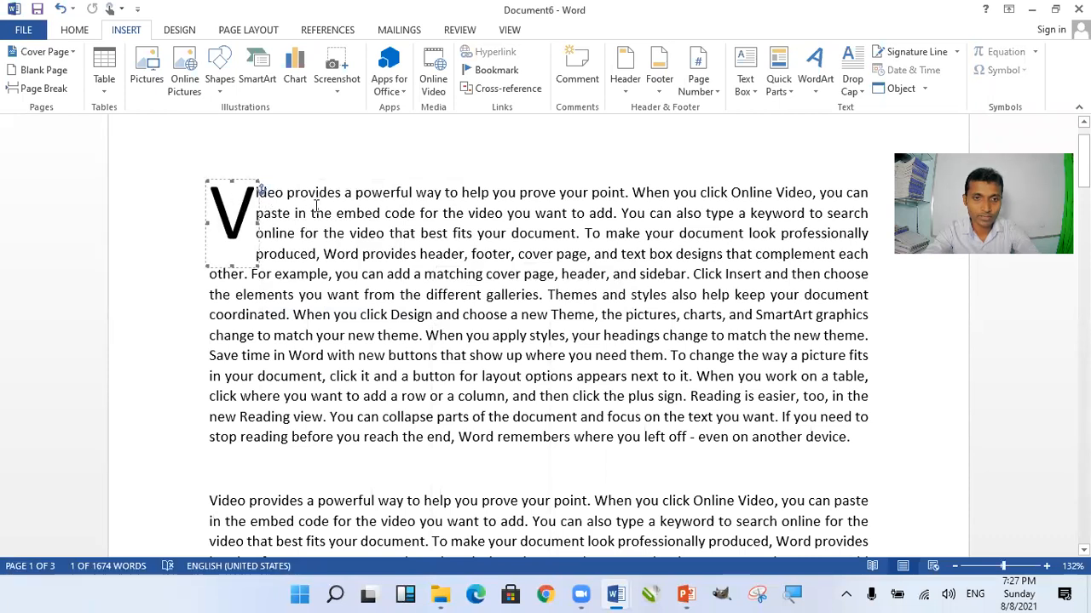
right_click(262, 194)
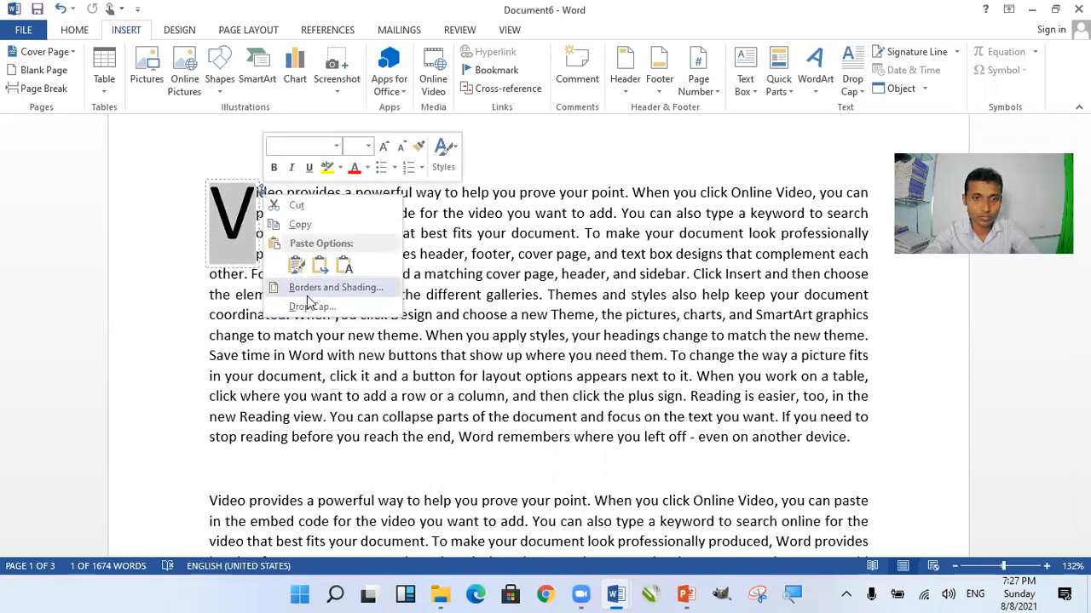
click(258, 194)
click(260, 196)
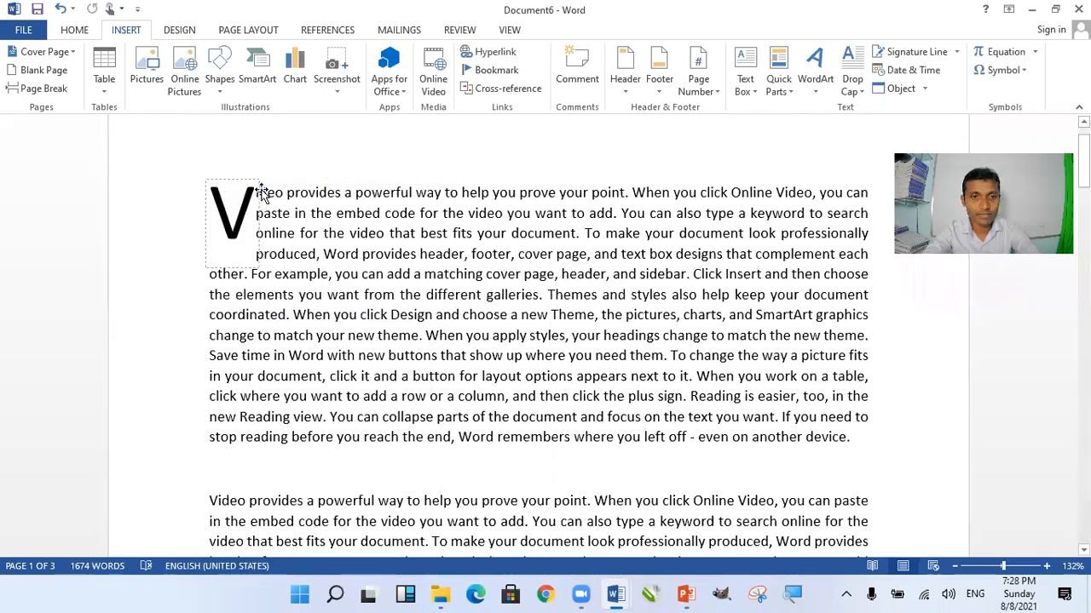
Step: Try the None text wrapping on the V drop cap's frame and undo it
double_click(262, 194)
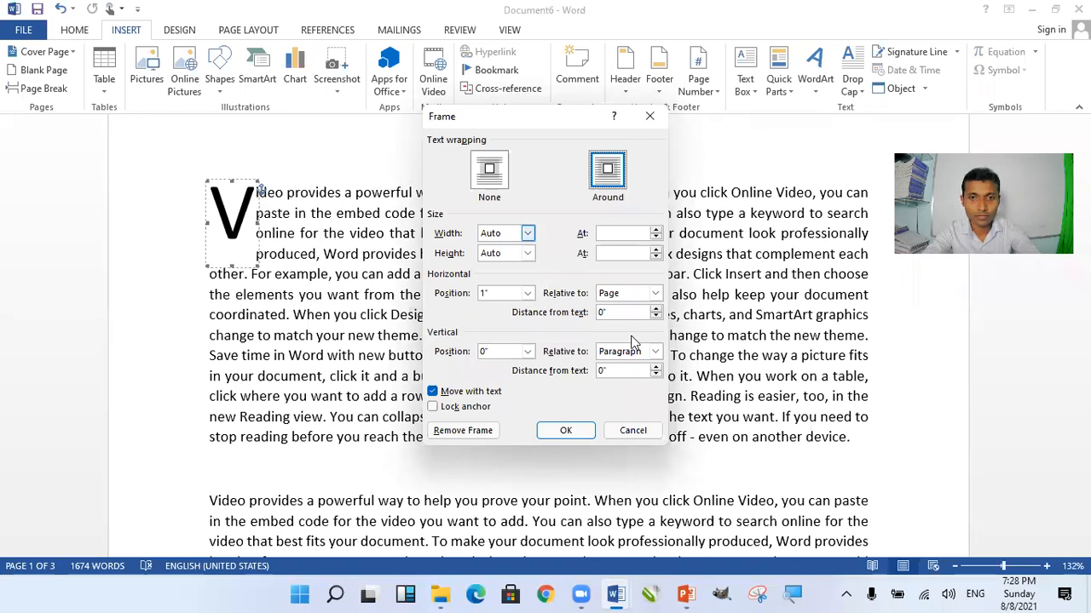
click(504, 181)
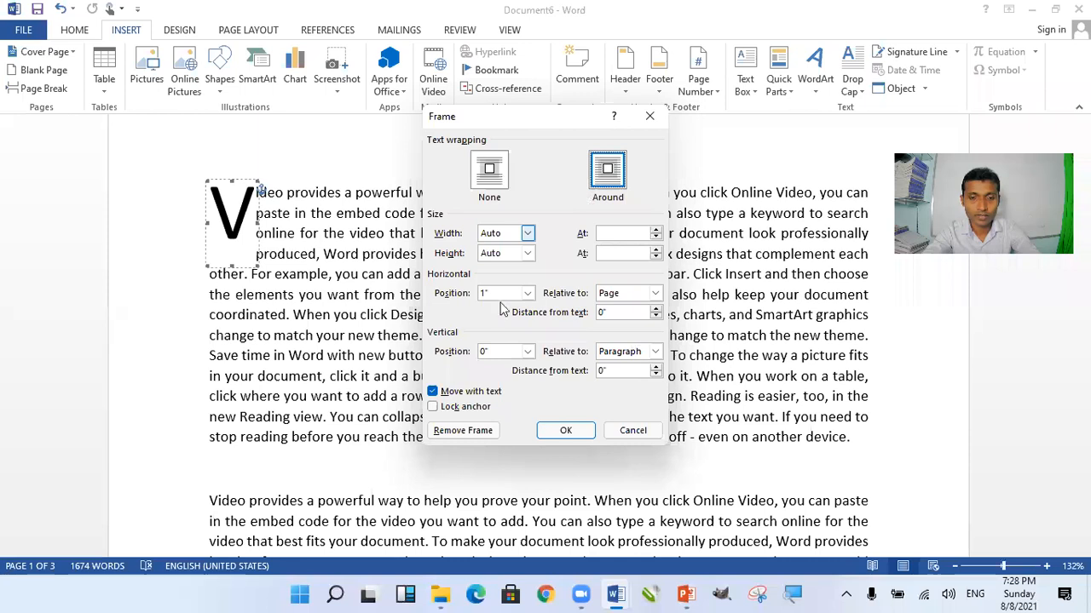
click(566, 428)
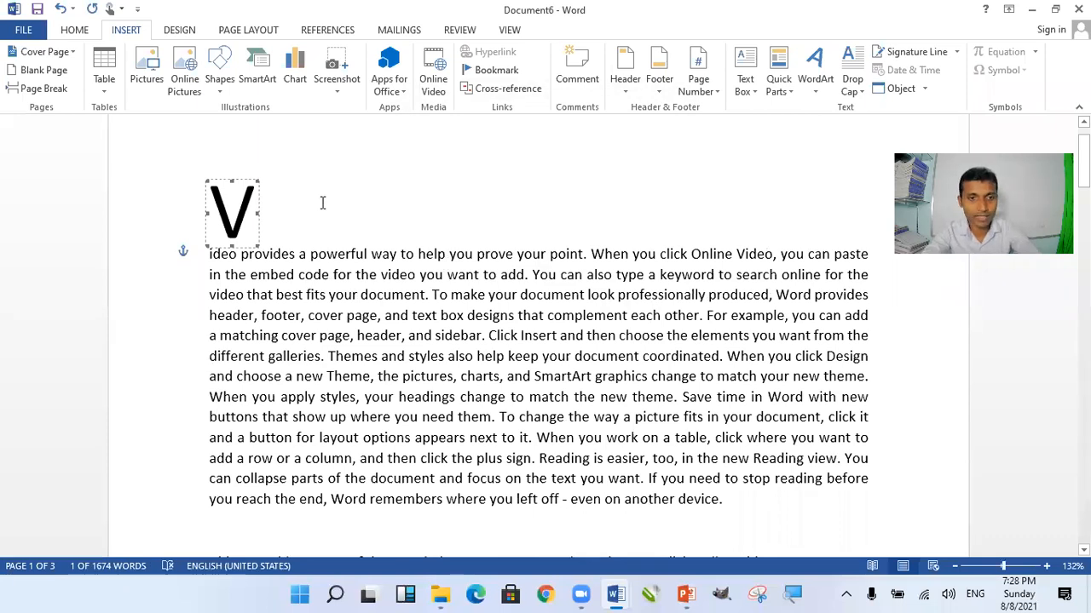
key(ctrl+z)
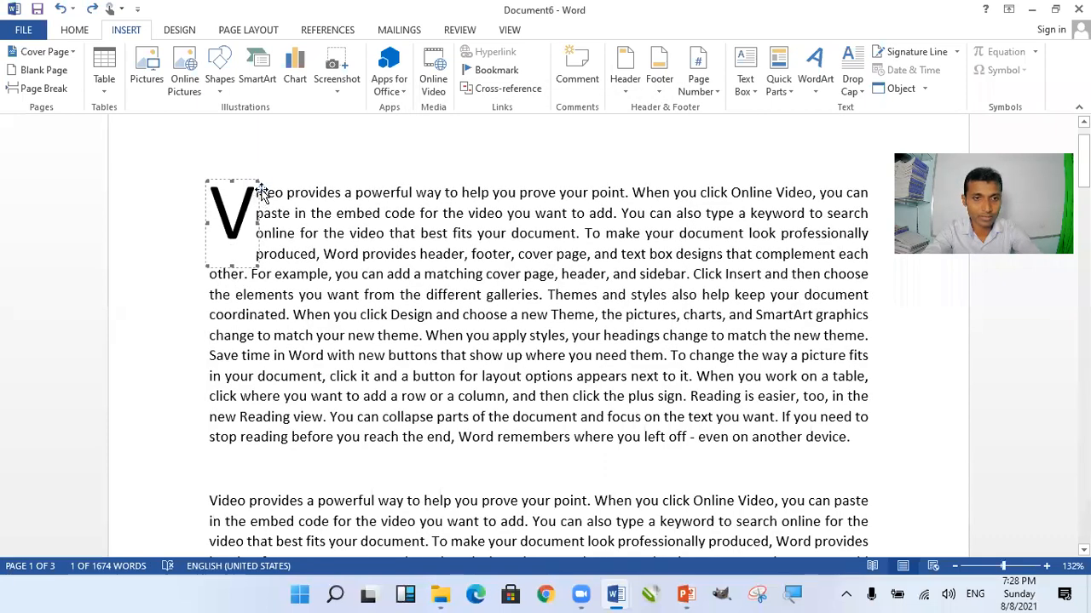
Step: Set the text wrapping of the V drop cap's frame to None
double_click(262, 191)
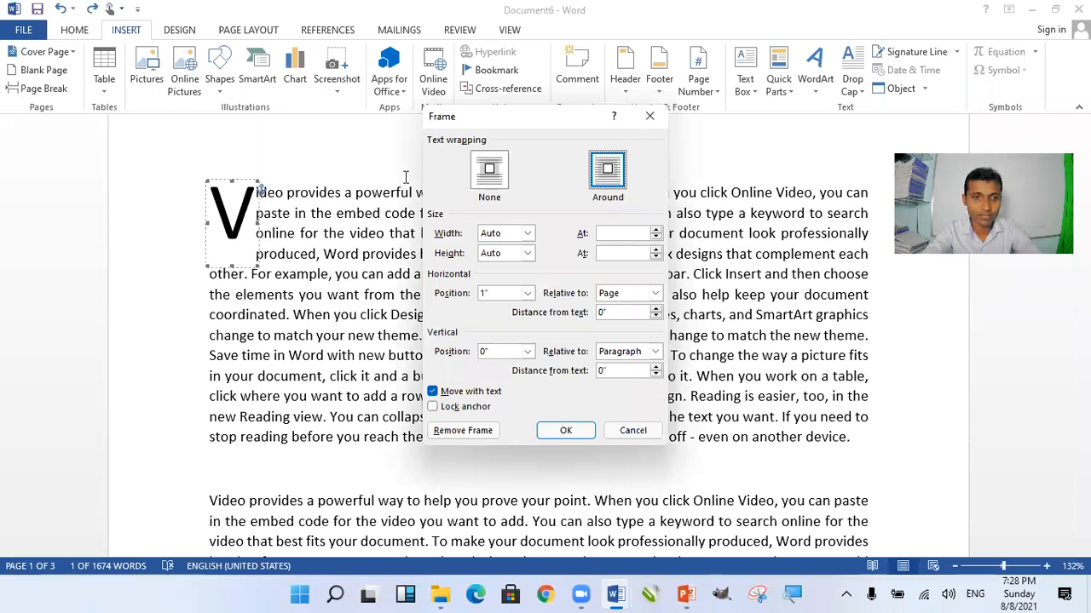
key(Escape)
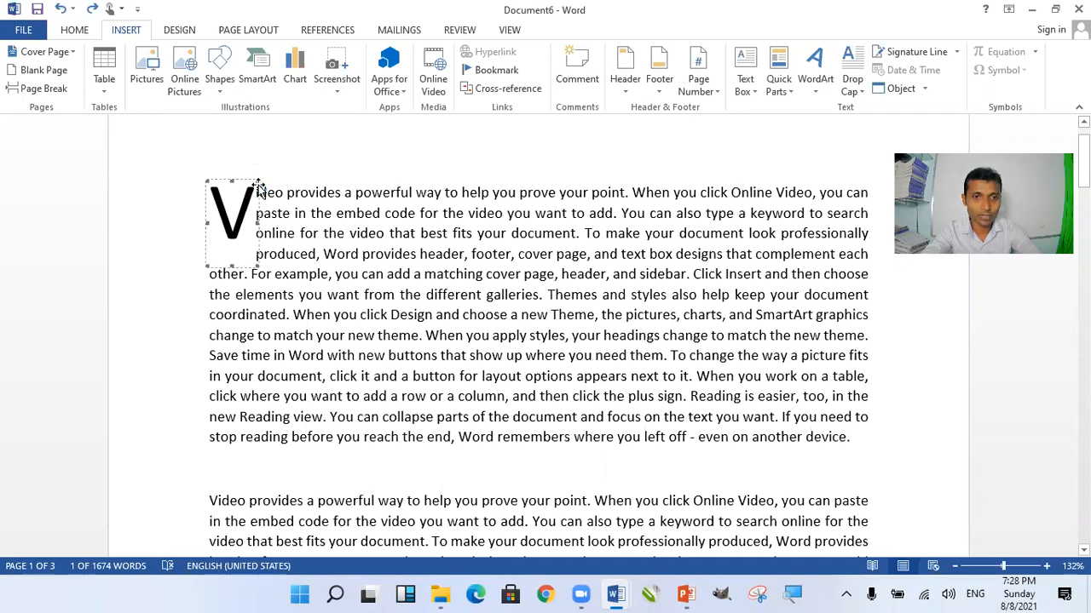
double_click(258, 186)
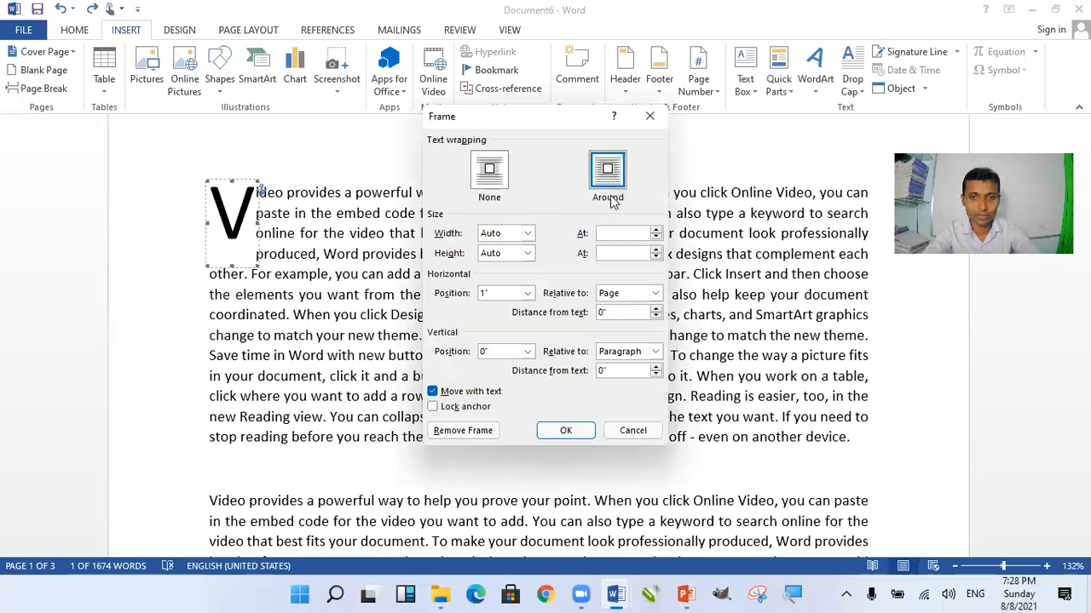
click(498, 180)
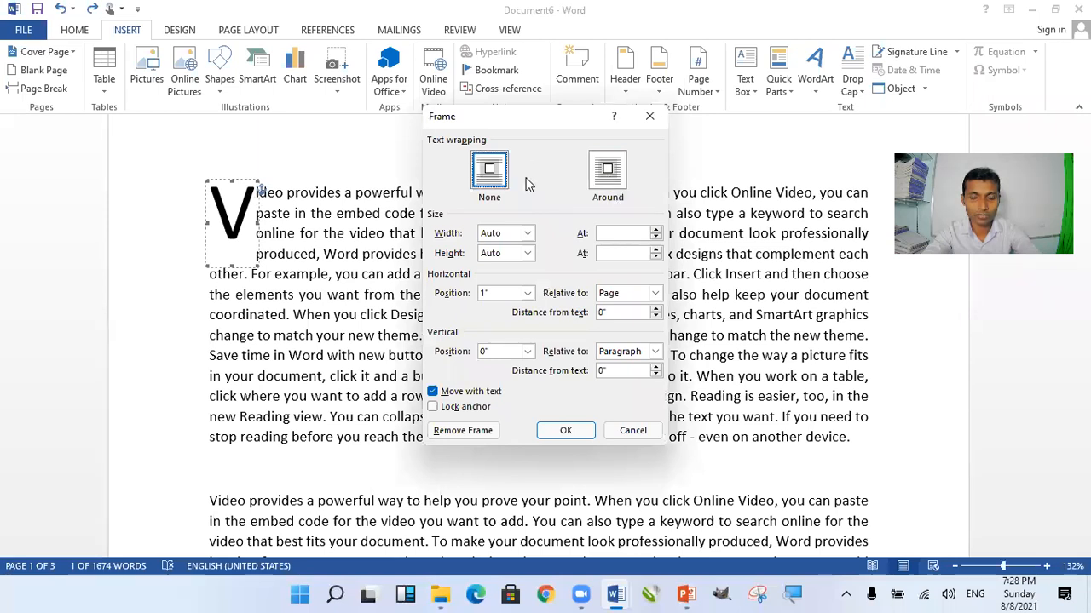
click(563, 429)
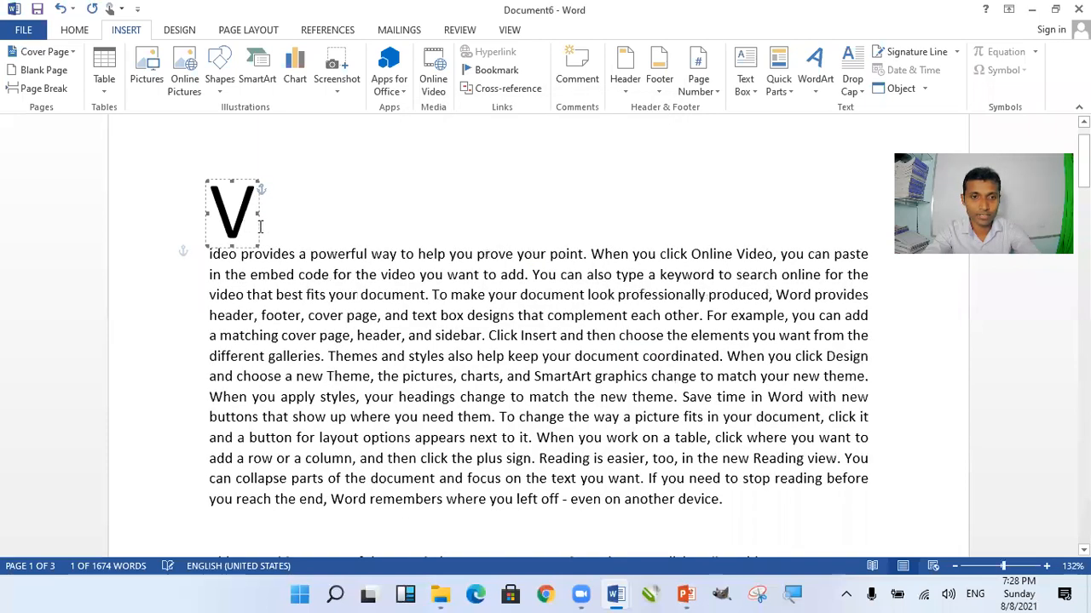
mouse_move(333, 214)
mouse_down()
mouse_move(350, 215)
mouse_move(337, 217)
mouse_up()
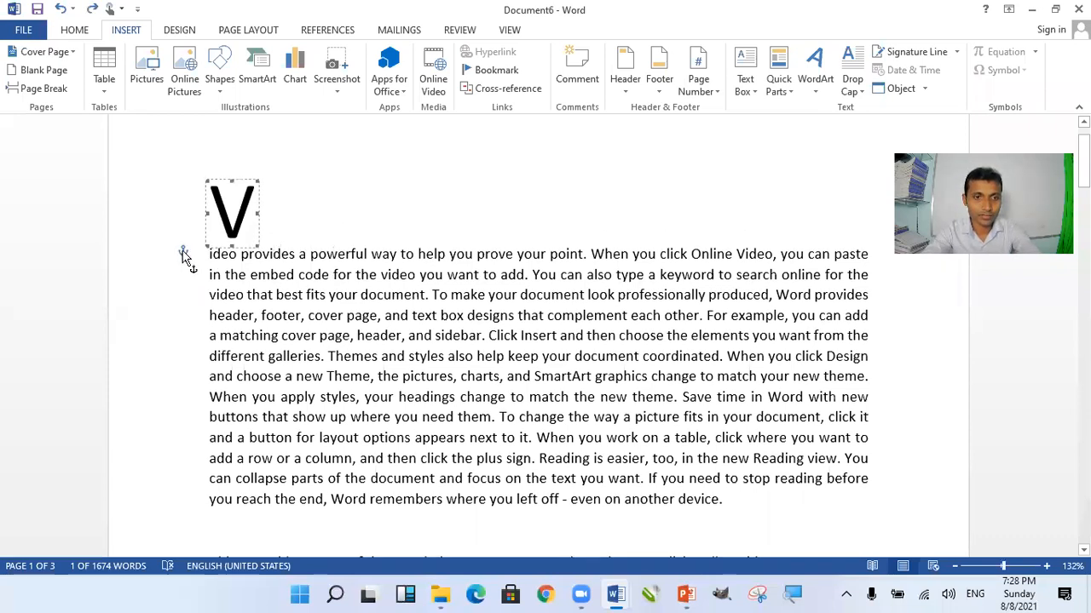
Step: Switch the text wrapping of the V drop cap's frame back to Around
double_click(183, 254)
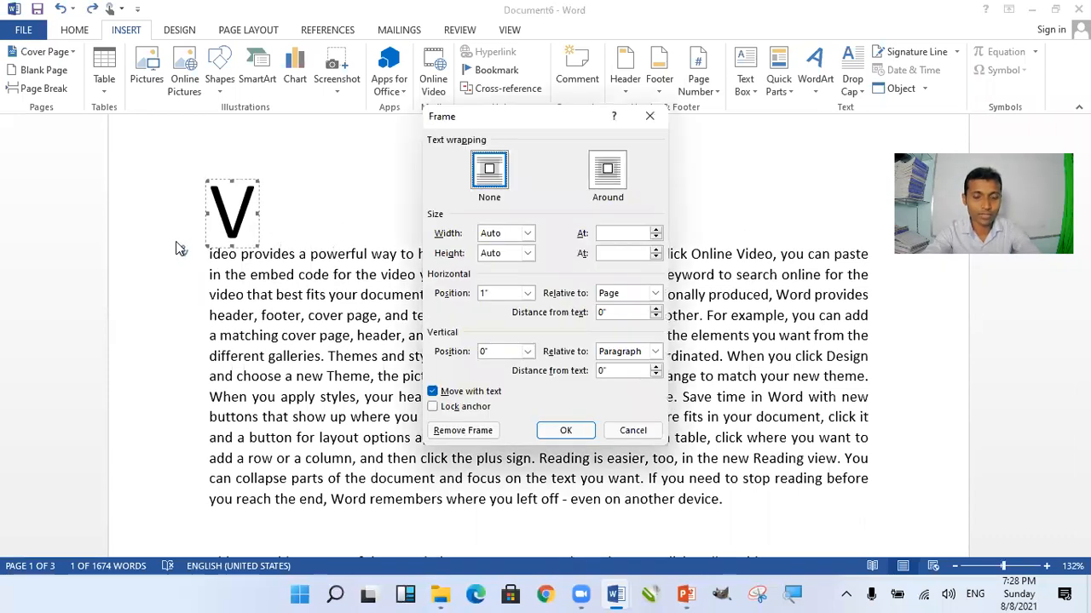
drag(504, 126, 395, 157)
click(498, 204)
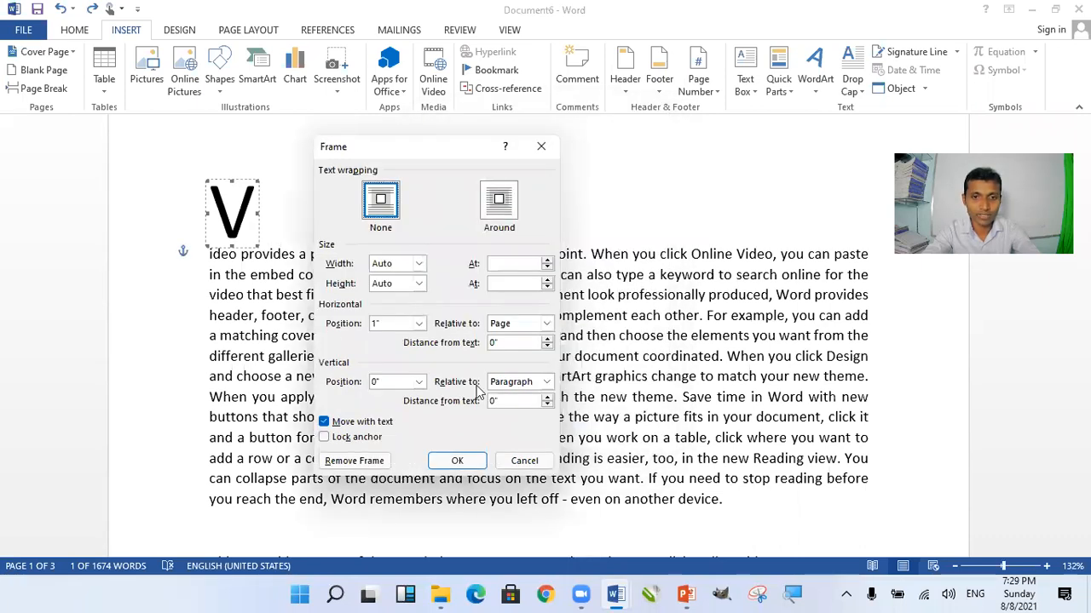
click(457, 460)
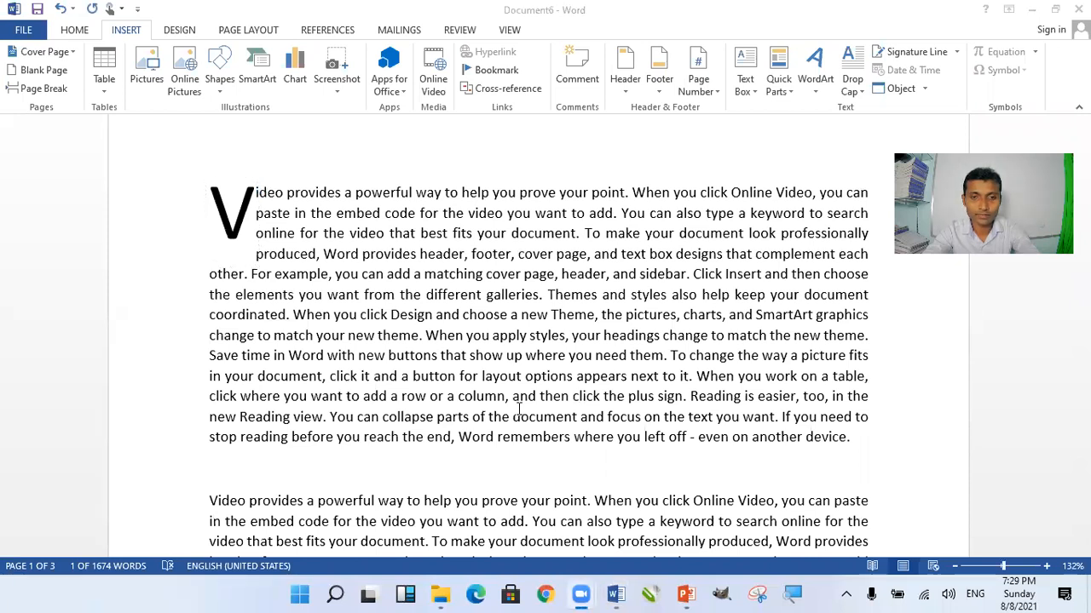
Step: Lock the anchor of the V drop cap's frame in the Frame settings and review them
click(256, 198)
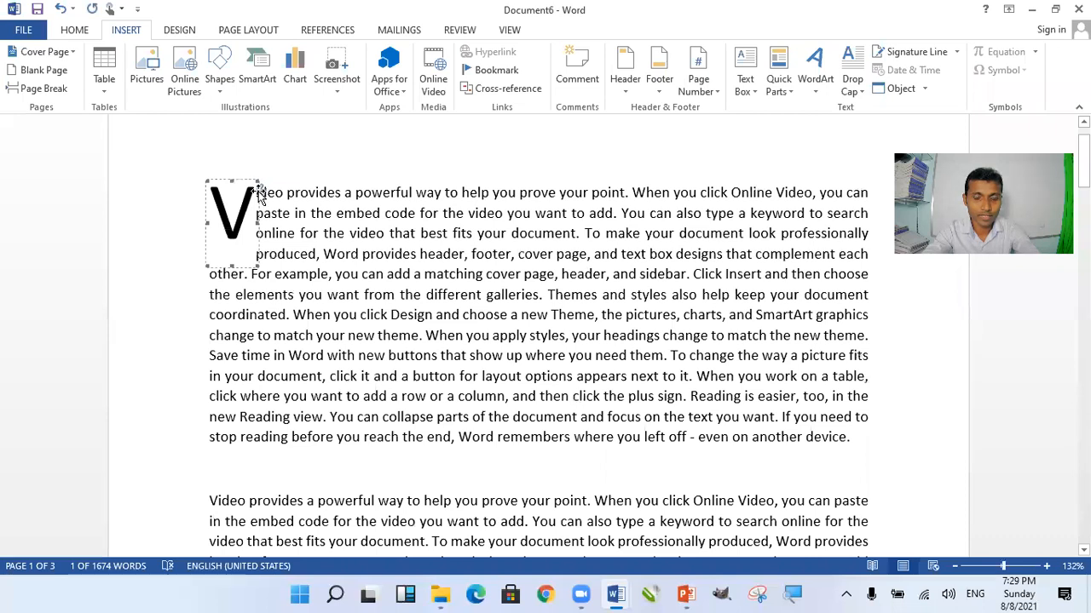
double_click(260, 191)
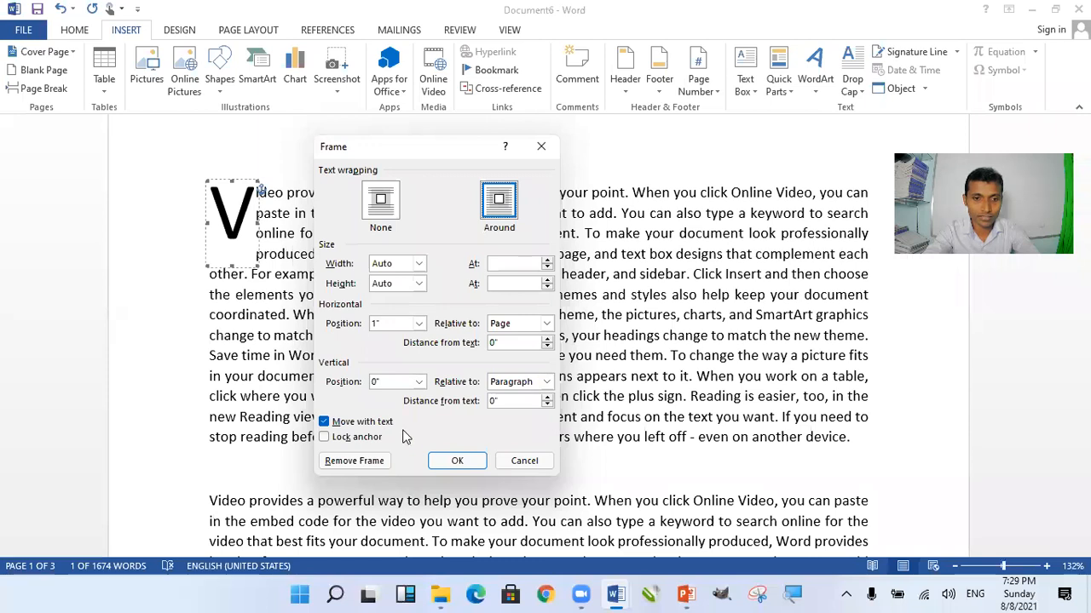
click(335, 441)
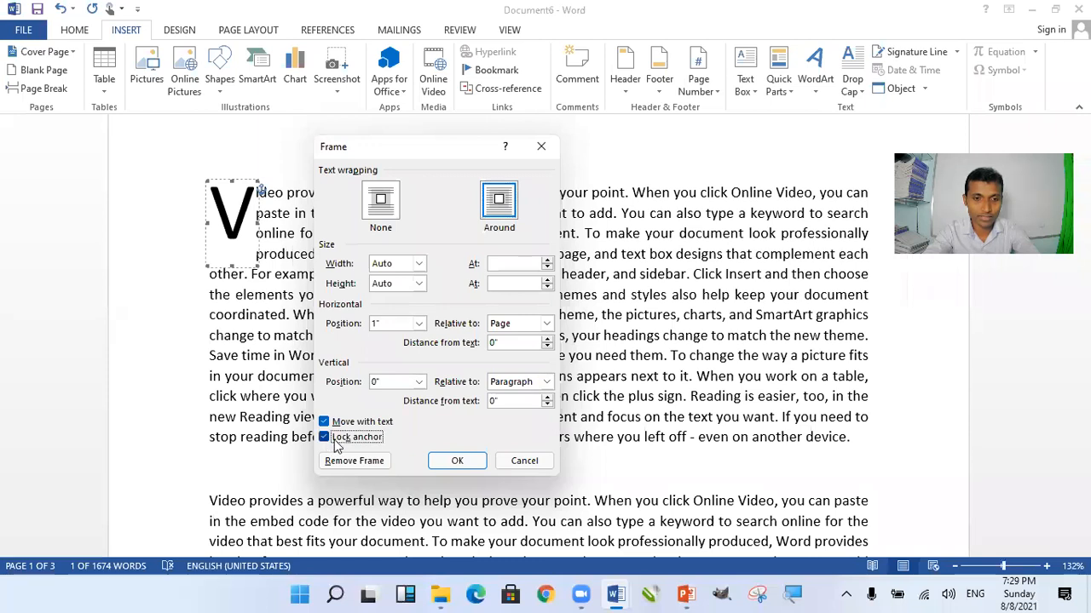
click(457, 461)
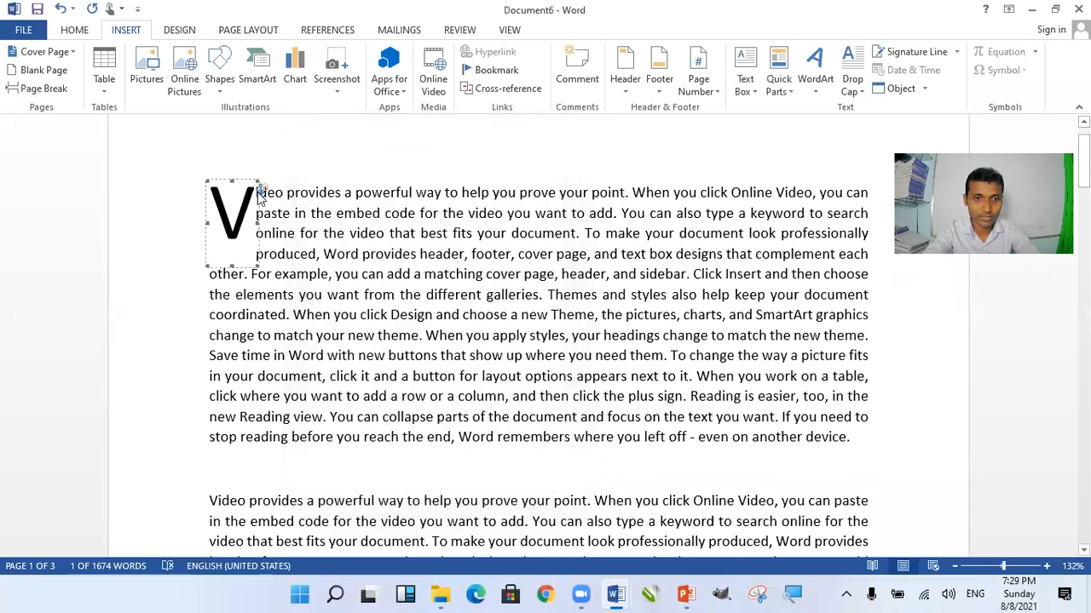
double_click(260, 194)
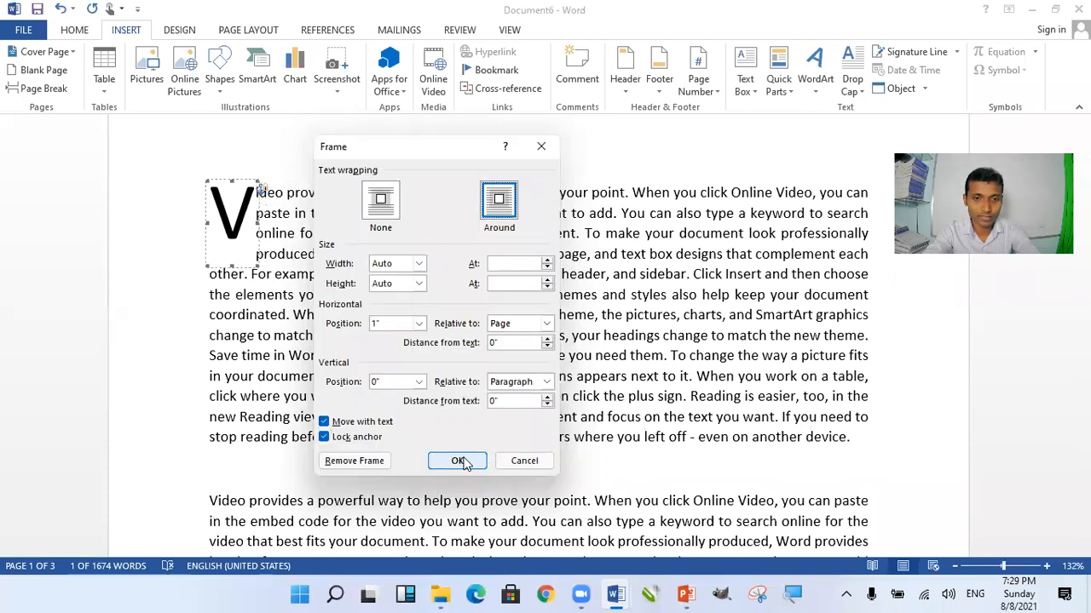
click(520, 461)
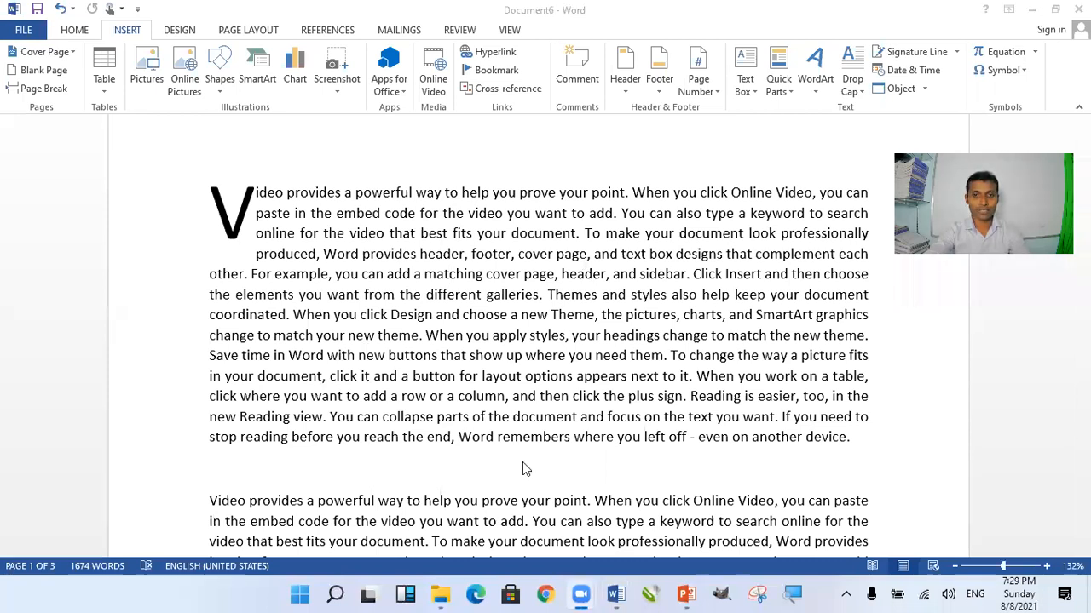
Step: Return to the tute 7 Word Processing 1 worksheet and create a new blank document from there
click(227, 210)
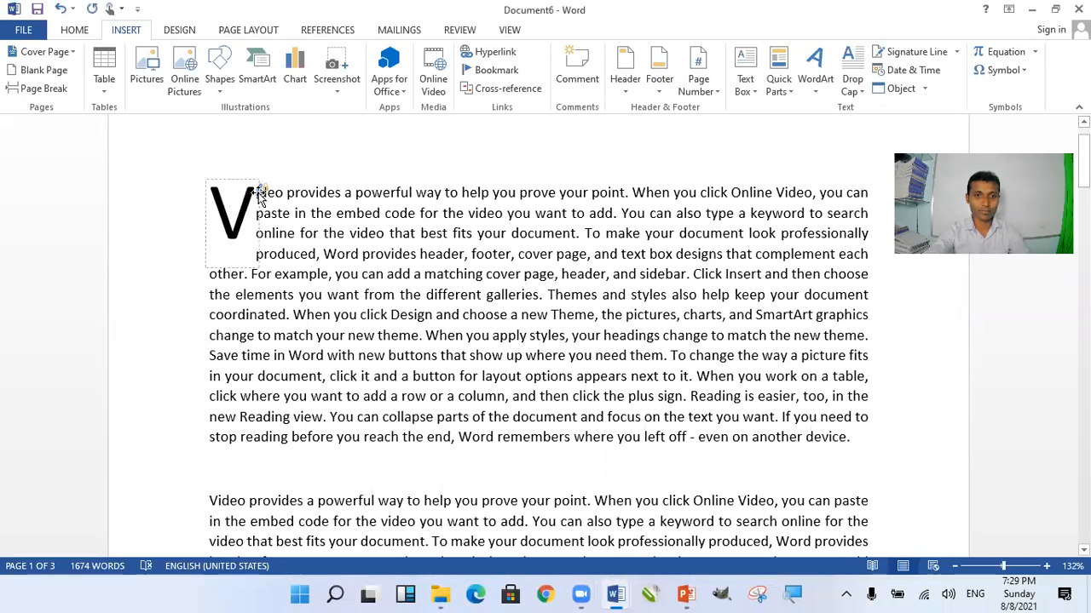
click(423, 274)
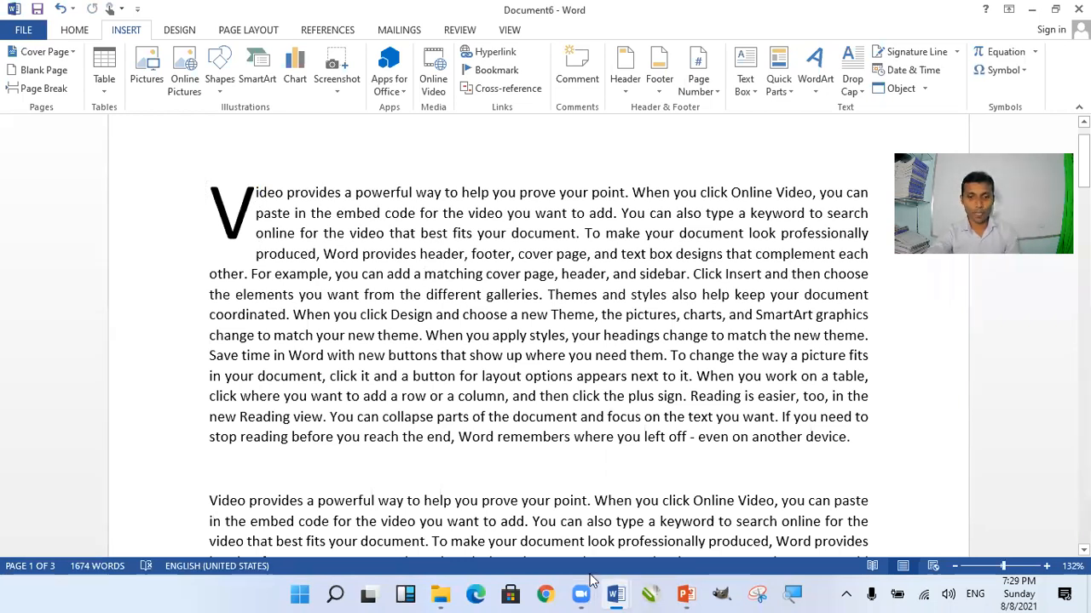
click(612, 594)
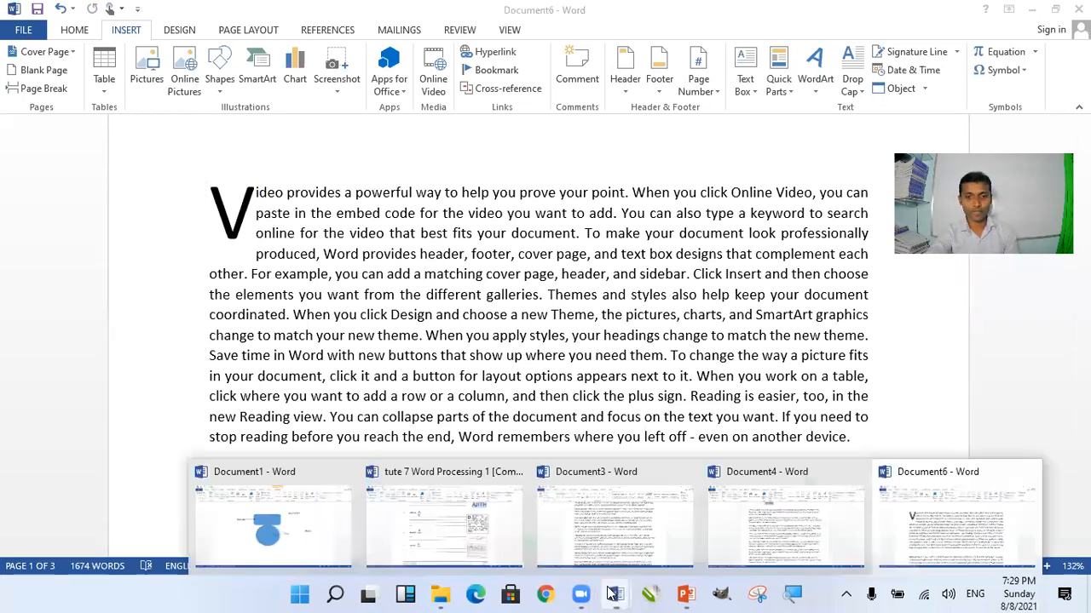
click(435, 557)
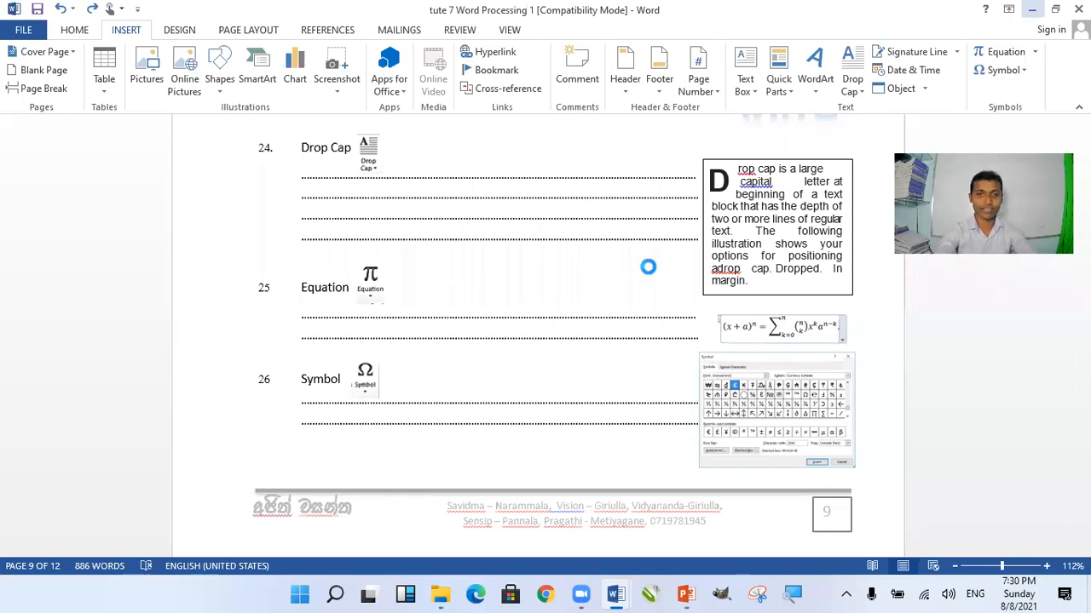
key(ctrl+n)
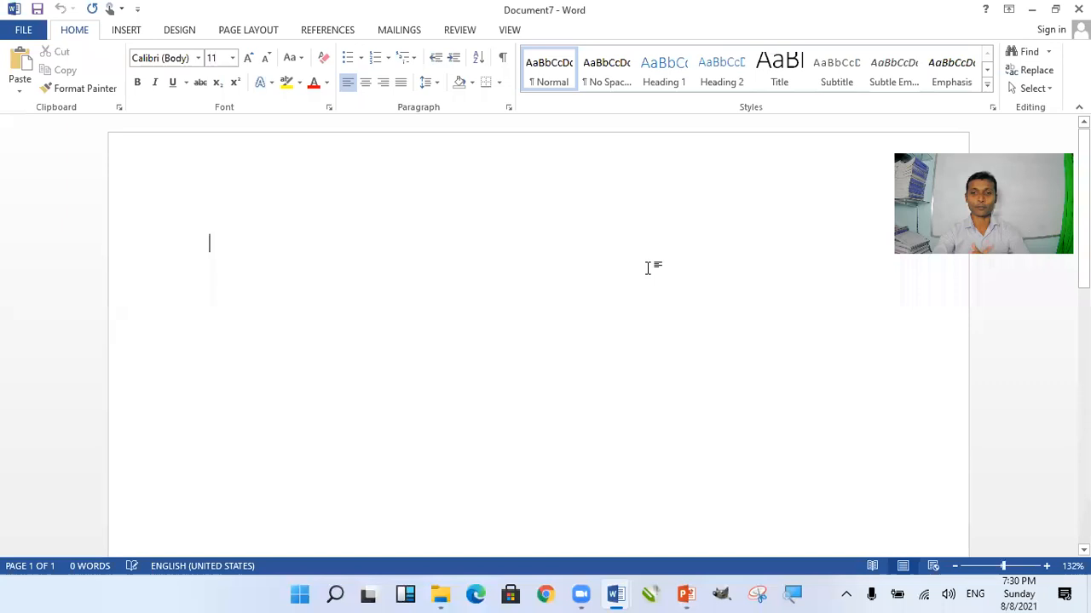
click(528, 581)
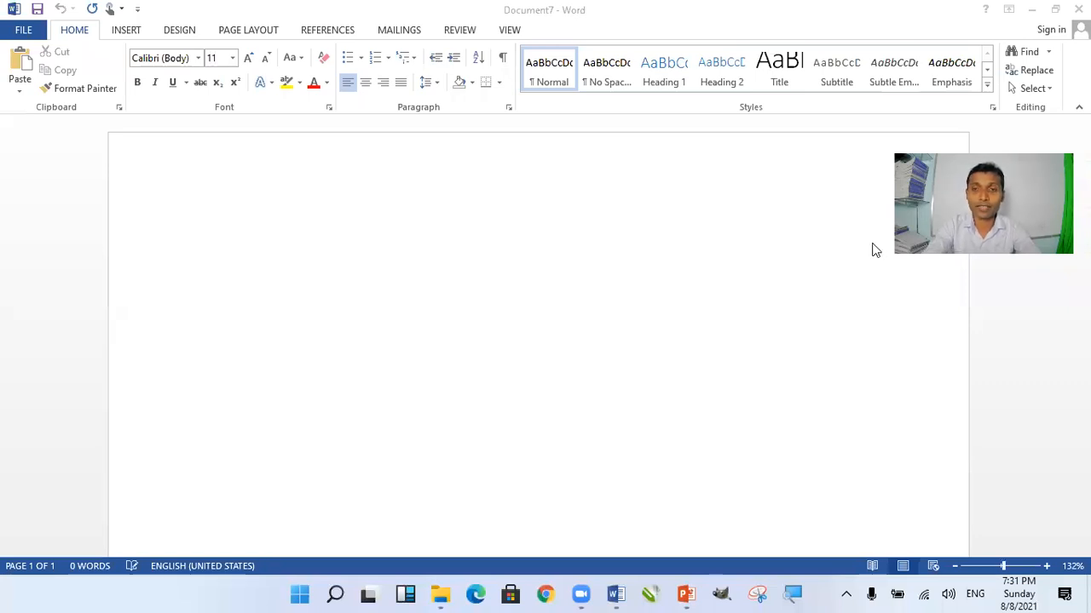
click(494, 243)
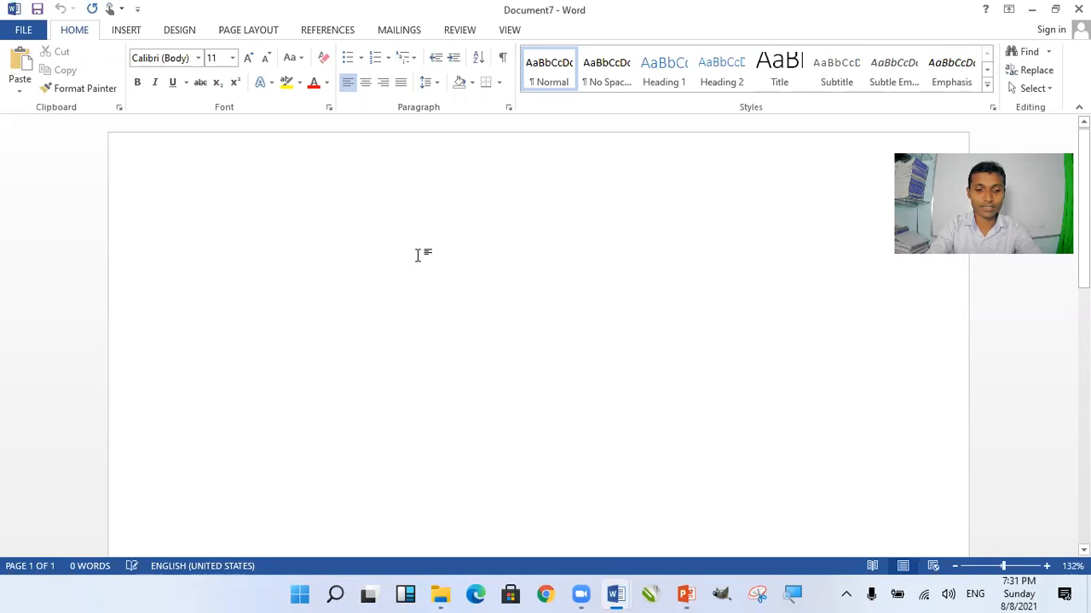
Step: Enter the Sinhala heading "සුළු කරන්න" and the item number 1 two paragraphs below it
key(alt+shift)
text(සුල)
key(BackSpace)
text(ළු කරන්න)
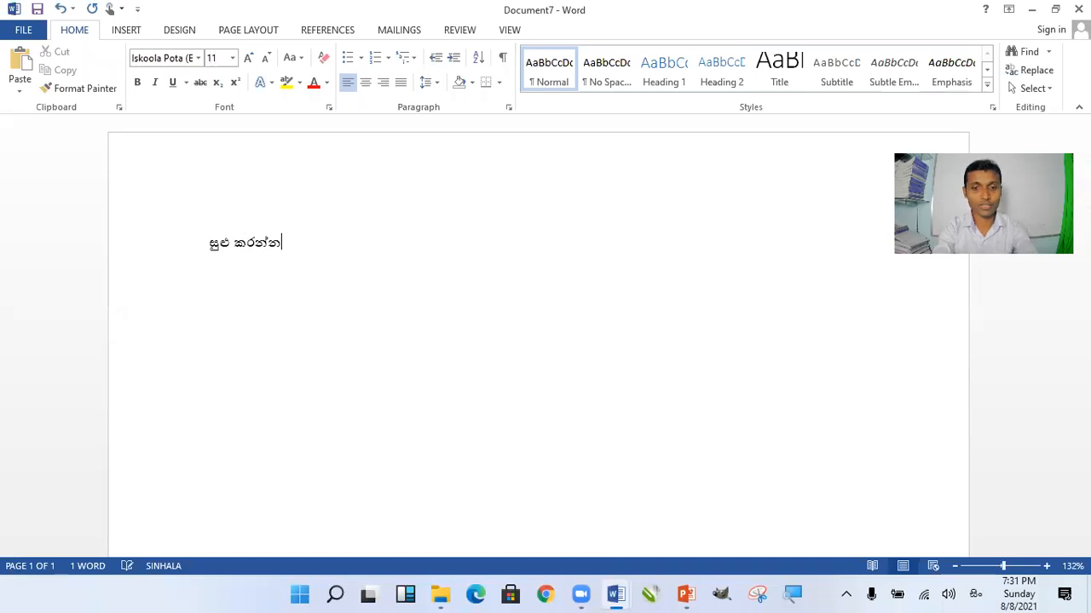
key(Return)
key(Return)
text(1)
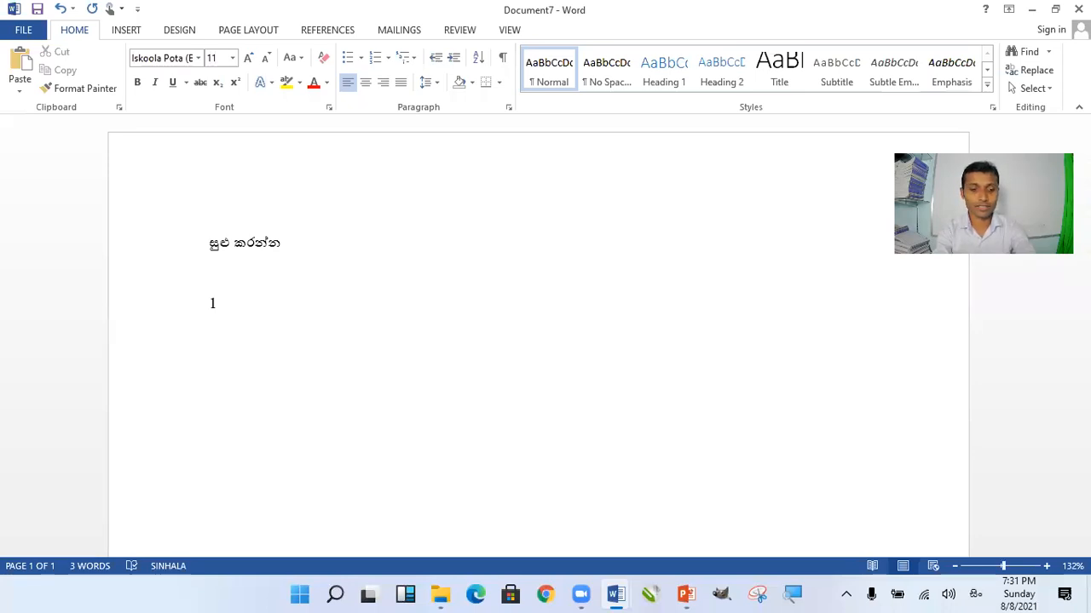
Step: Enter the numerators 1 and 3 with a plus sign between them, spaced out after item number 1
text(4)
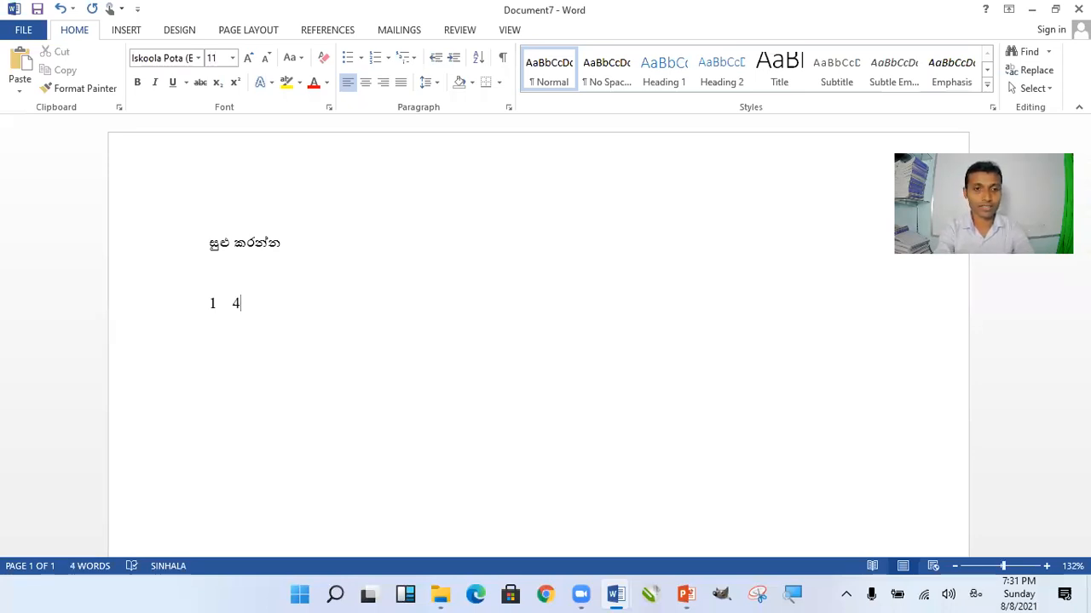
key(BackSpace)
text(1)
key(BackSpace)
key(BackSpace)
key(BackSpace)
key(BackSpace)
key(BackSpace)
key(BackSpace)
key(BackSpace)
text(1 )
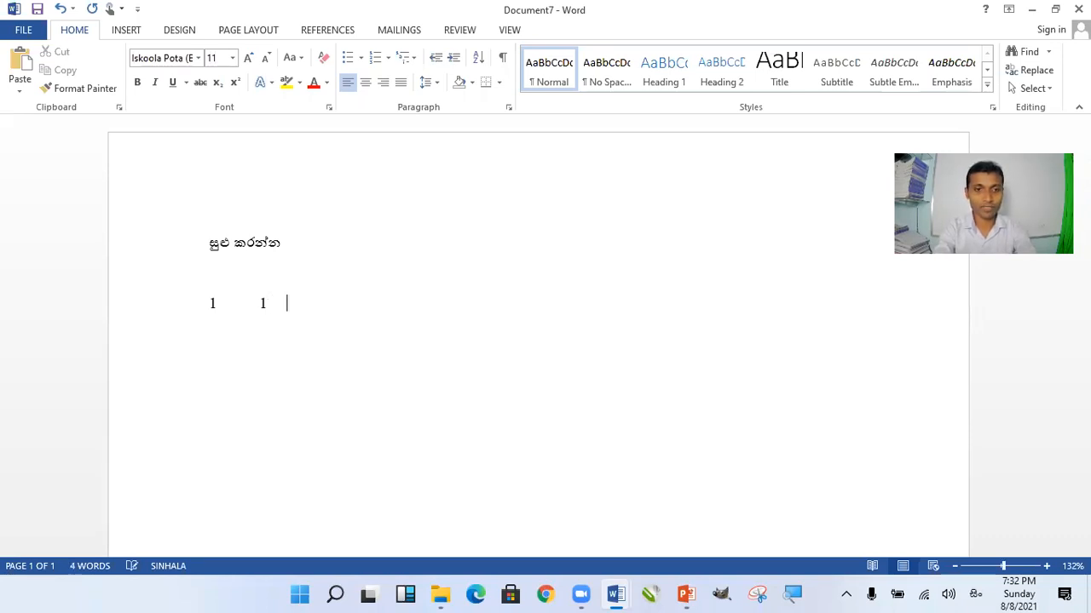
text(         +          3)
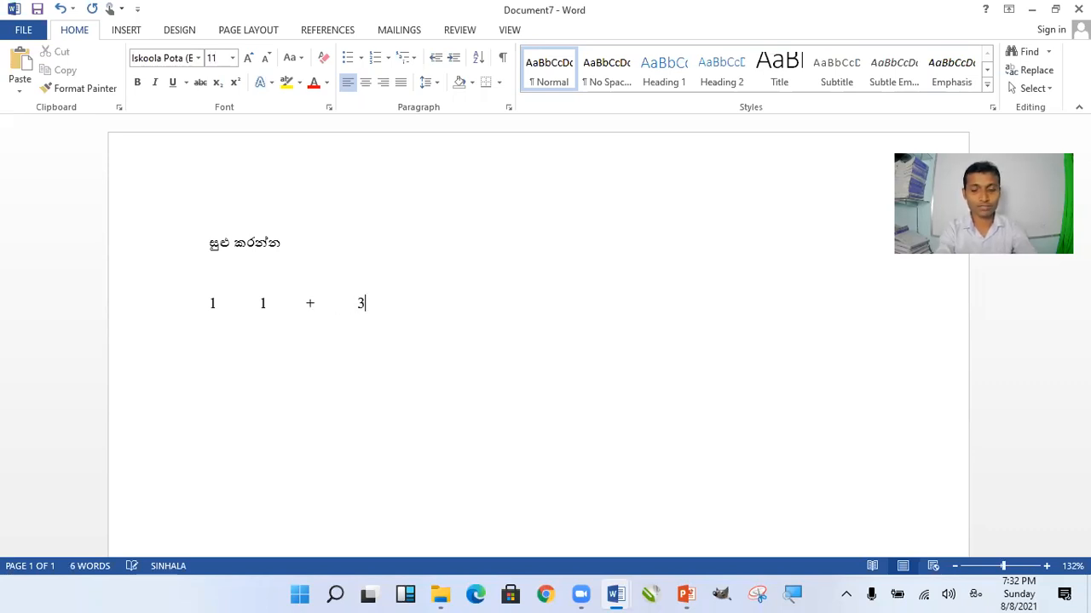
Step: Enter the denominators 2 and 4 on the next line, aligned under the numerators 1 and 3
key(Return)
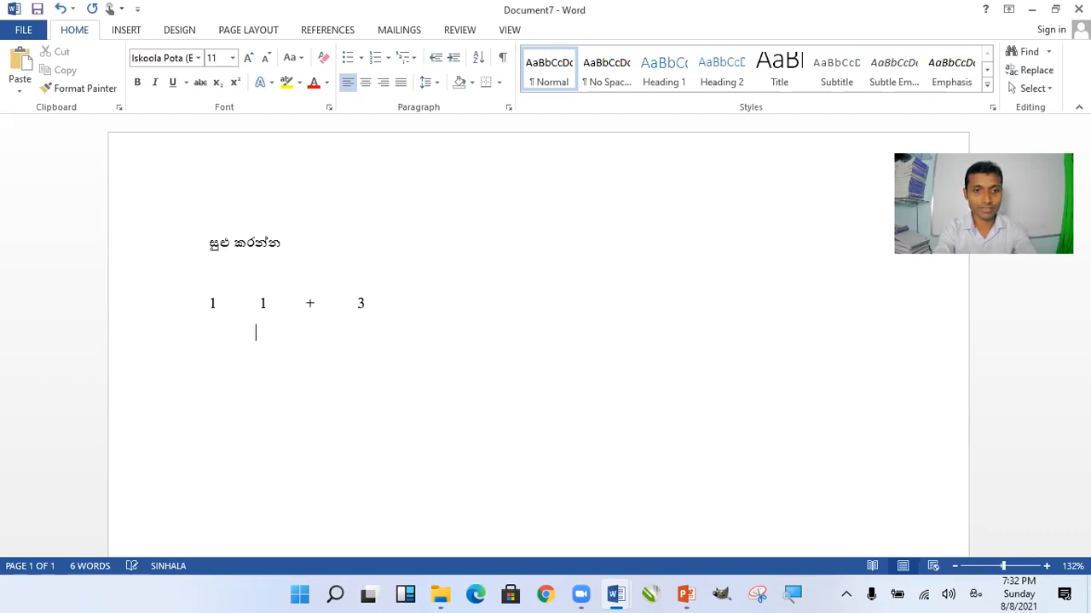
text(2                  )
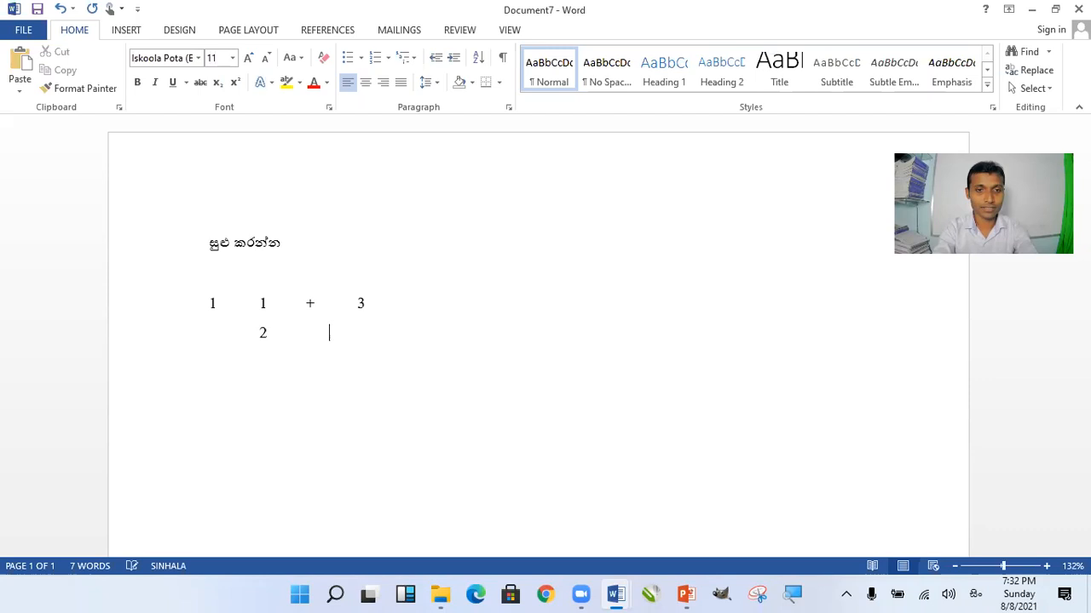
text(  4)
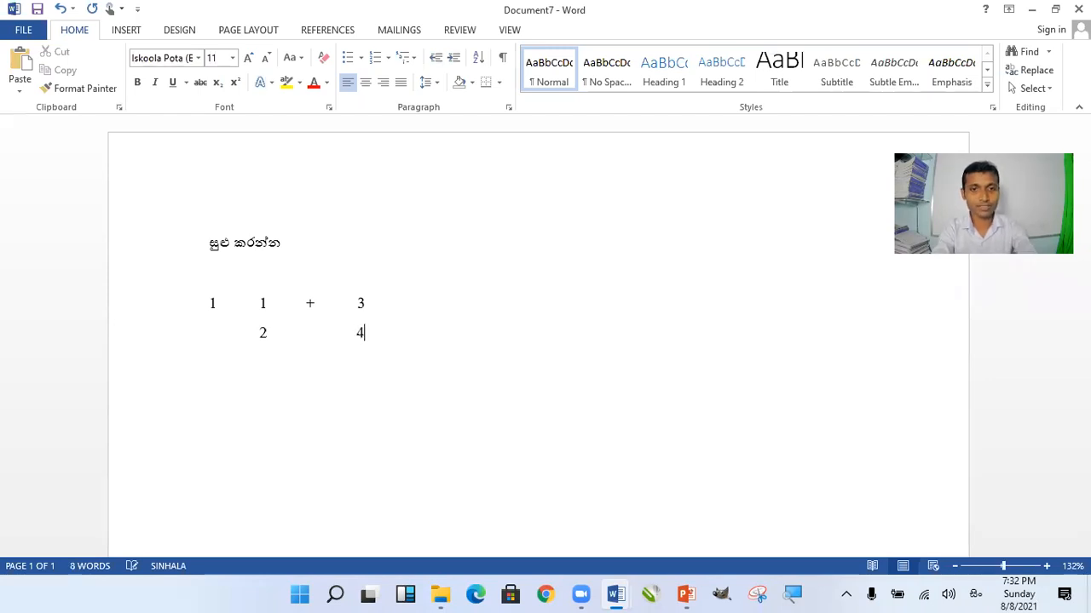
Step: Draw a fraction bar about 0.38" long between the 1 and the 2 and apply the black line style
click(128, 31)
click(220, 73)
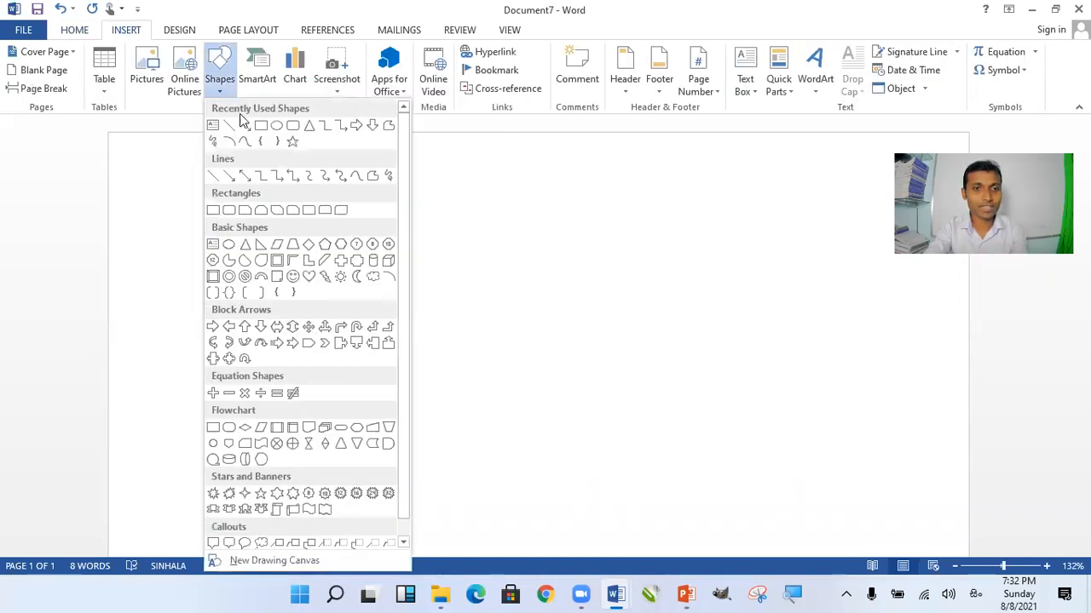
click(229, 125)
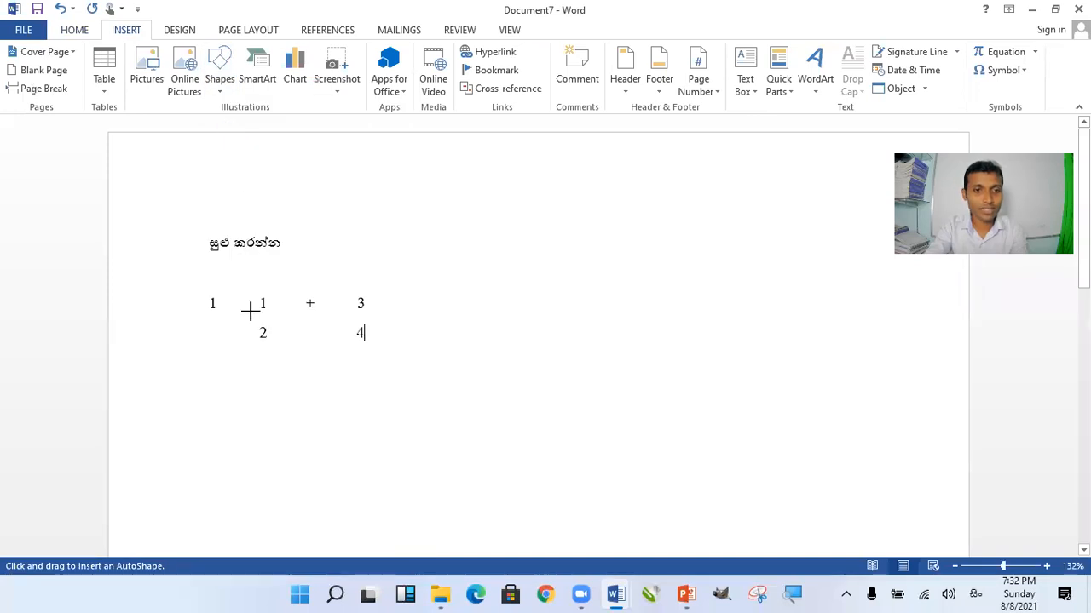
drag(248, 314, 288, 316)
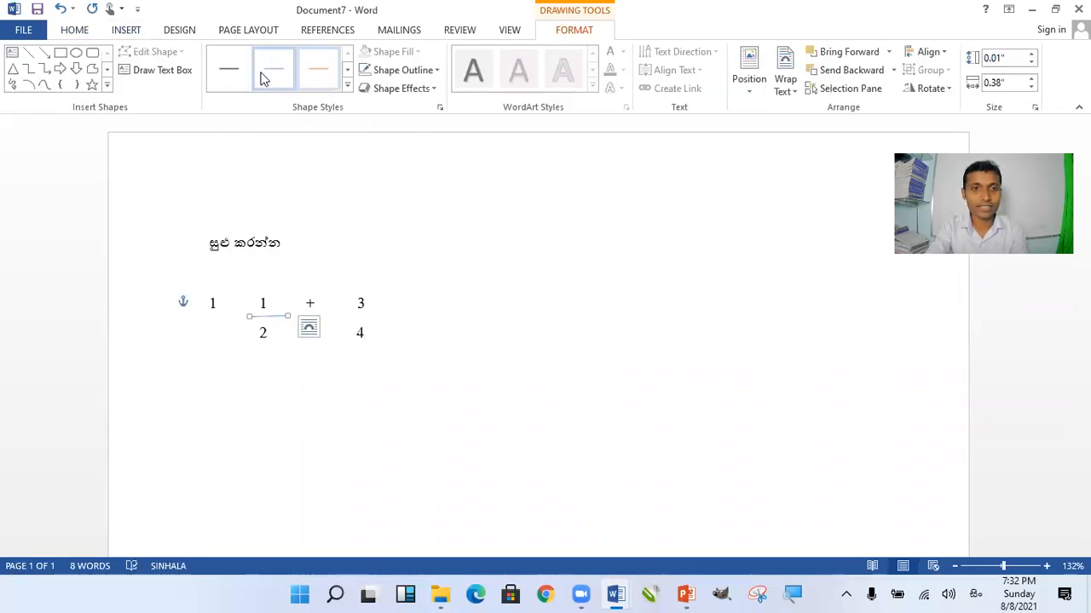
click(236, 80)
click(535, 329)
Step: Copy the fraction bar and place the duplicate between the 3 and the 4
click(271, 317)
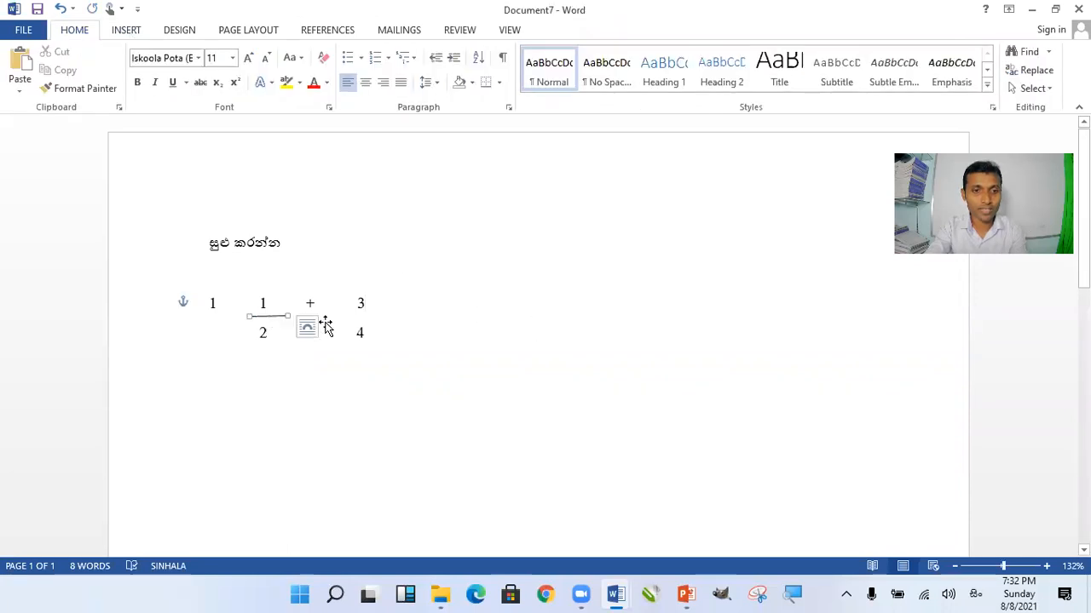
click(76, 32)
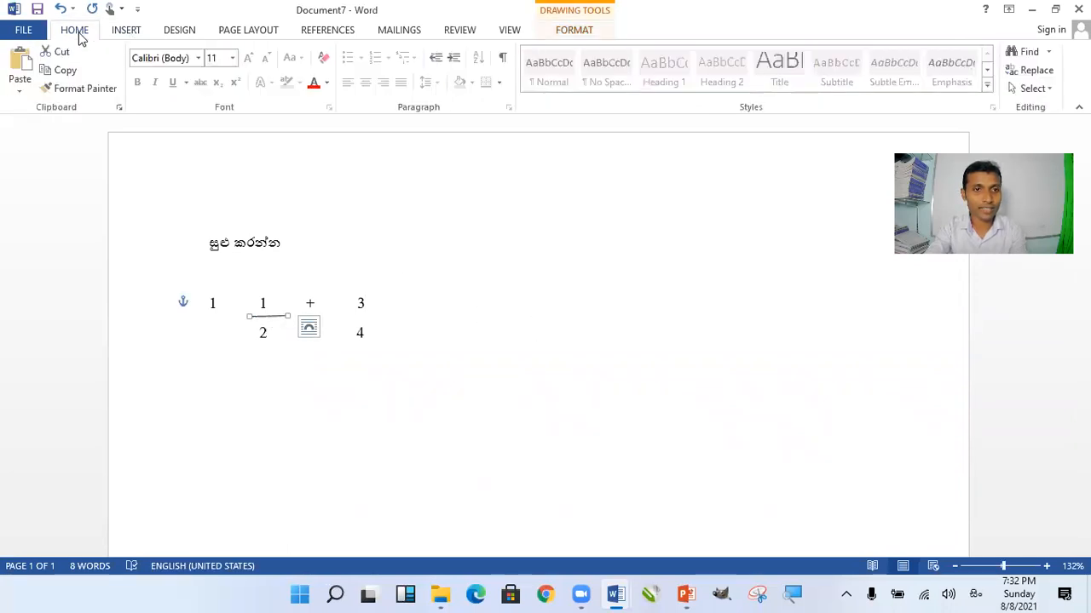
click(20, 62)
drag(281, 338, 351, 316)
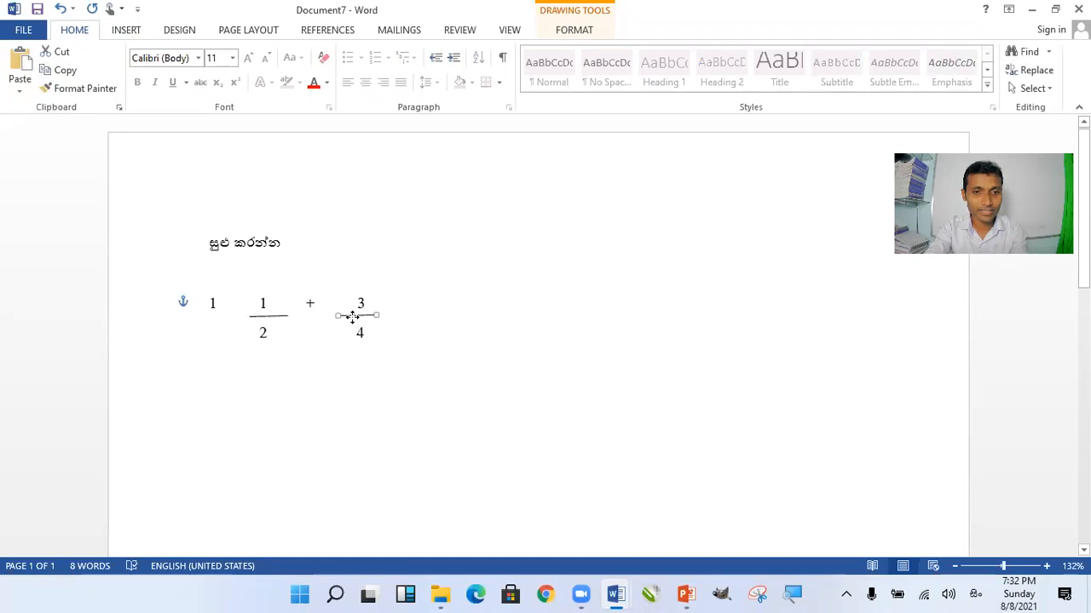
Step: Add the item number "2." on its own line below the first exercise
click(287, 397)
click(213, 394)
text(2)
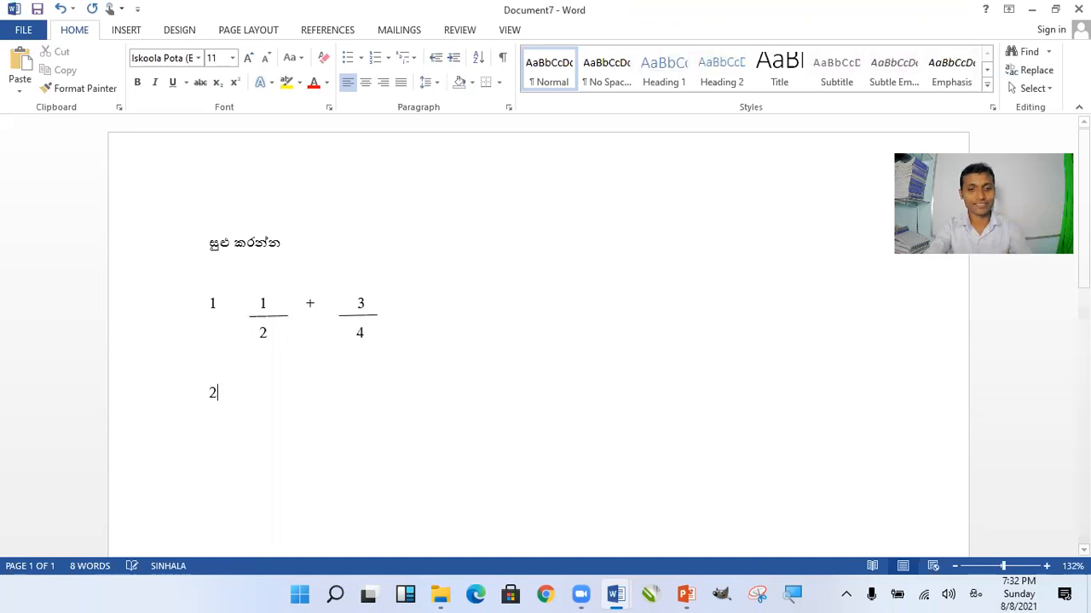
text(.)
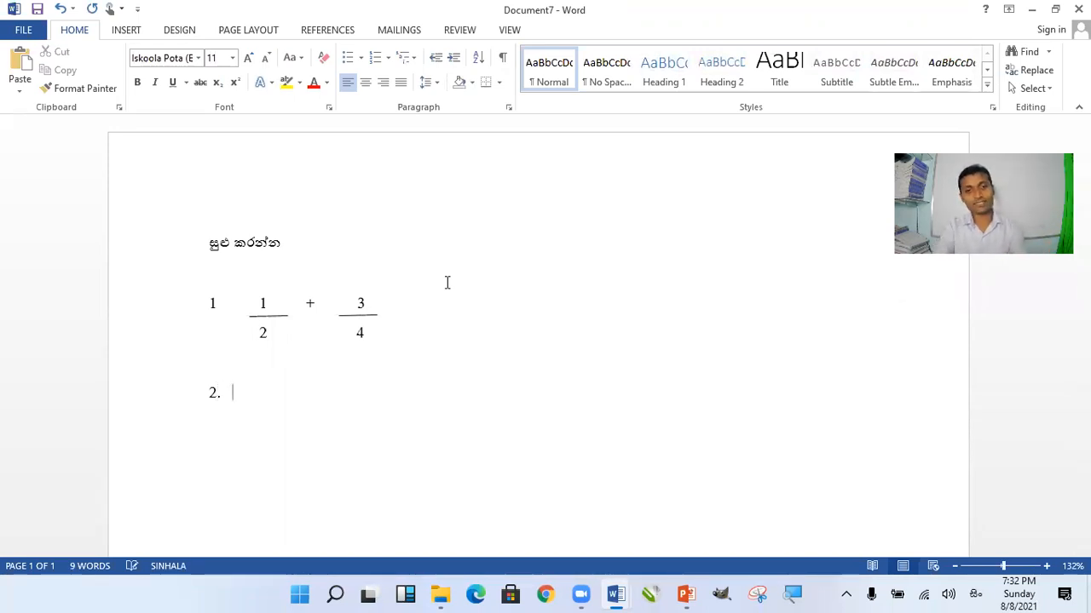
Step: Draw a text box about 0.41" by 0.24" beside the 3/4 fraction and enter an equals sign in it
click(443, 309)
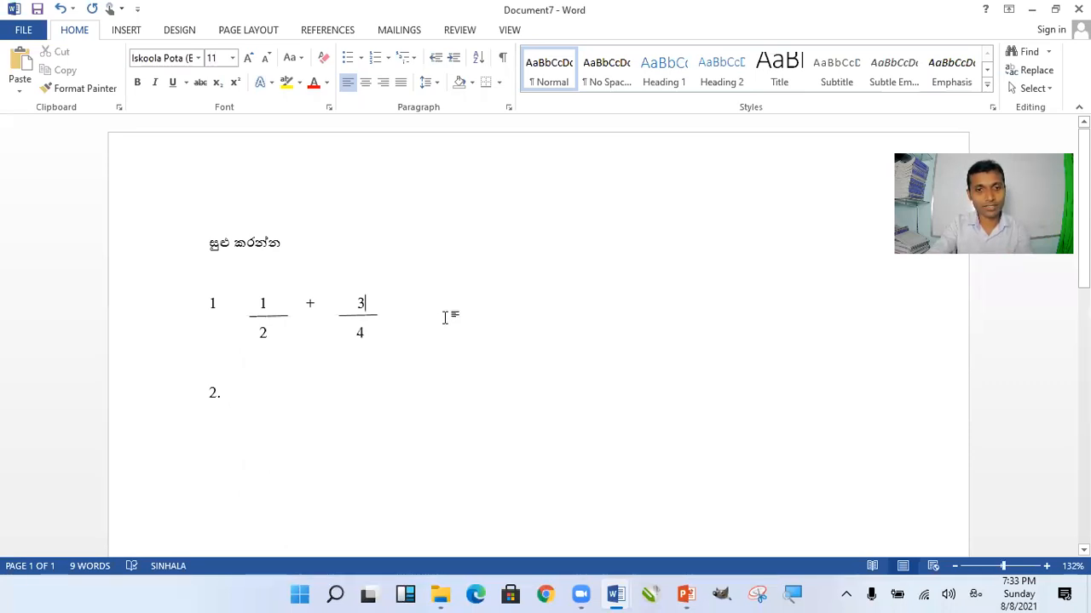
click(127, 31)
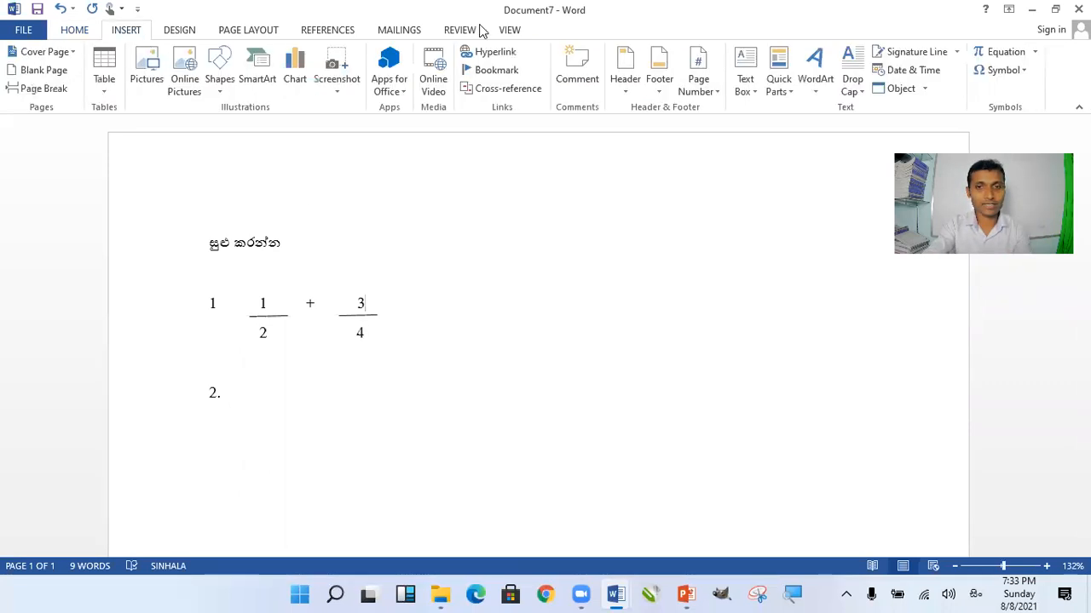
click(742, 90)
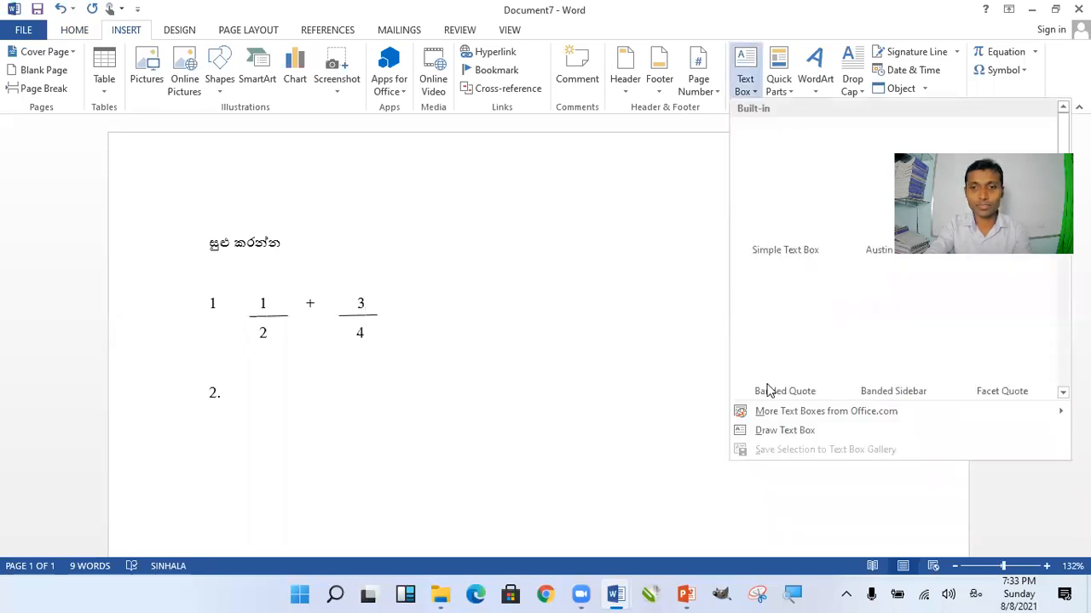
click(754, 430)
drag(396, 305, 437, 330)
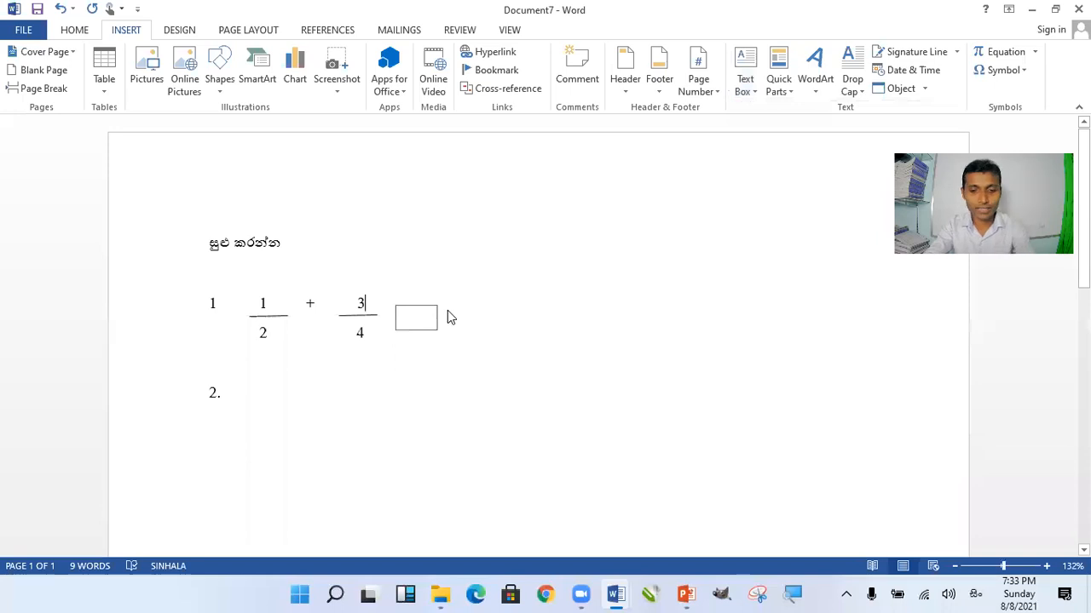
text(=)
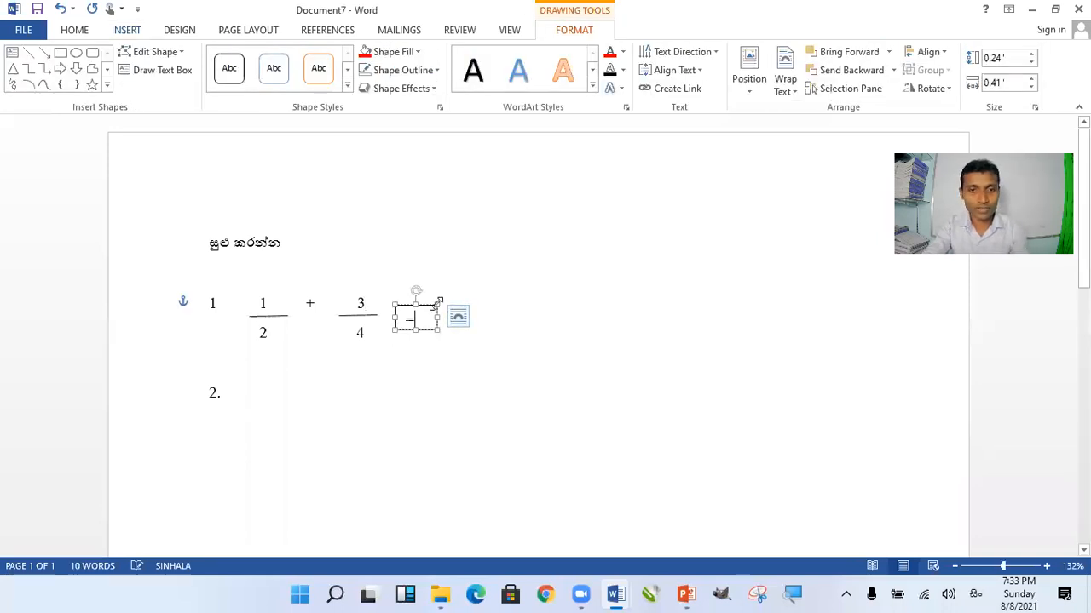
Step: Remove the outline of the equals sign's text box and move it slightly to line up with the fraction bars
click(429, 311)
click(429, 311)
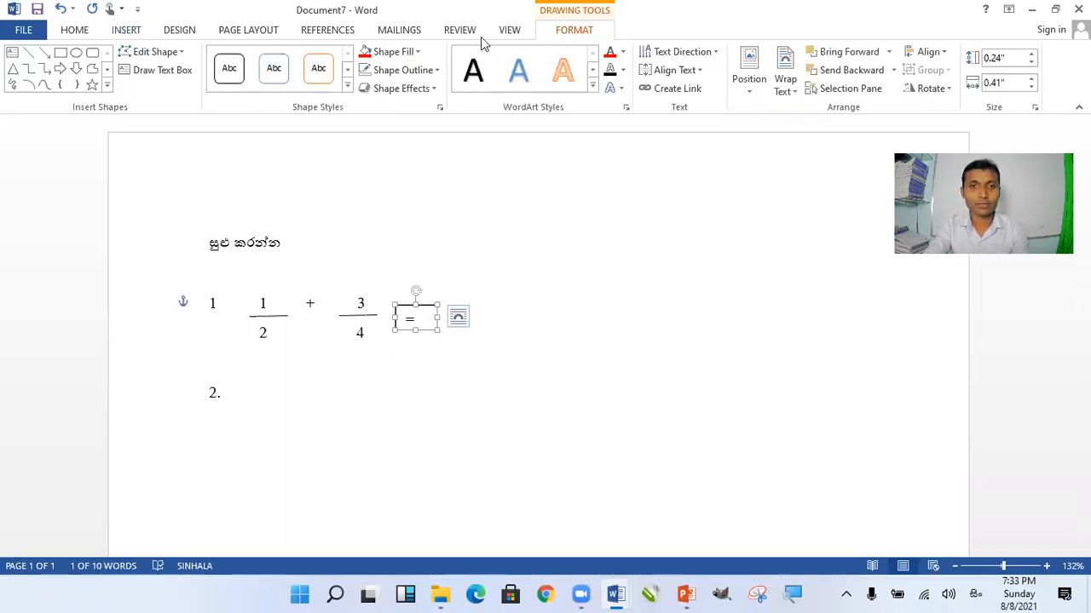
click(428, 77)
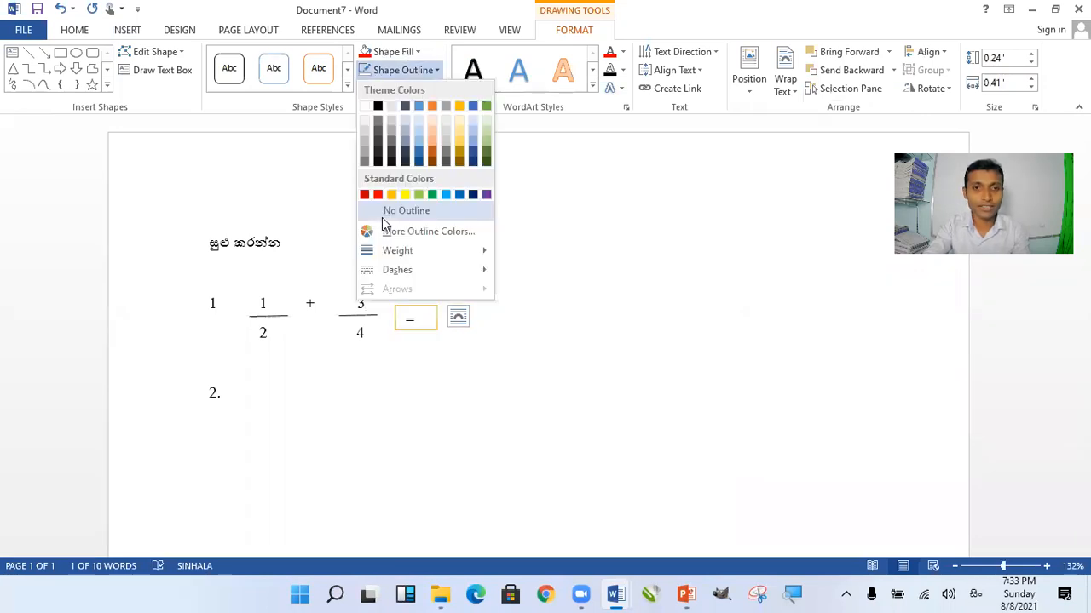
click(389, 213)
click(422, 329)
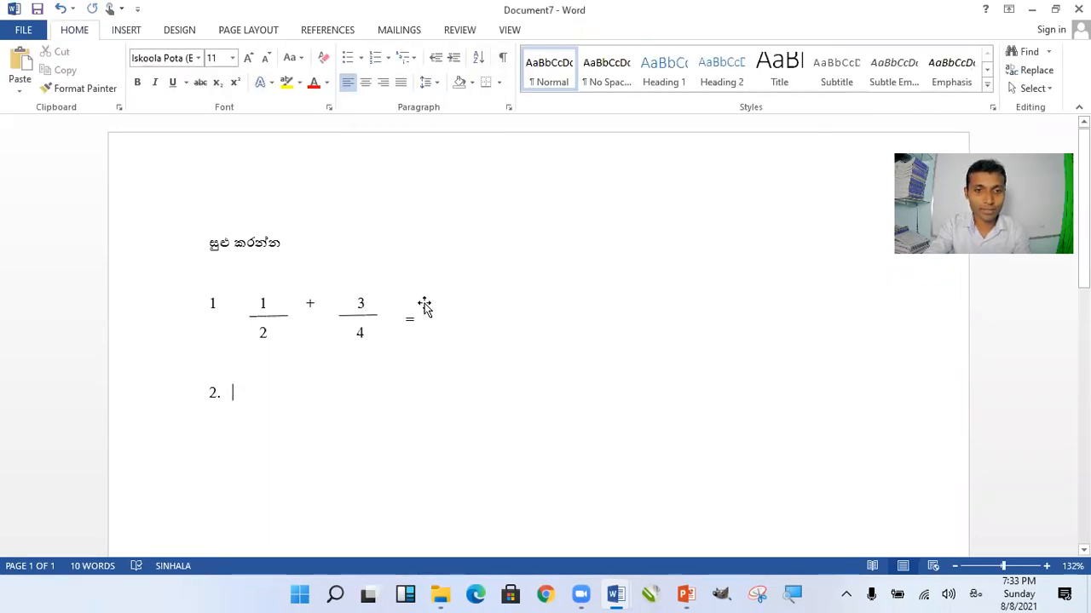
click(418, 302)
drag(418, 302, 411, 298)
click(536, 325)
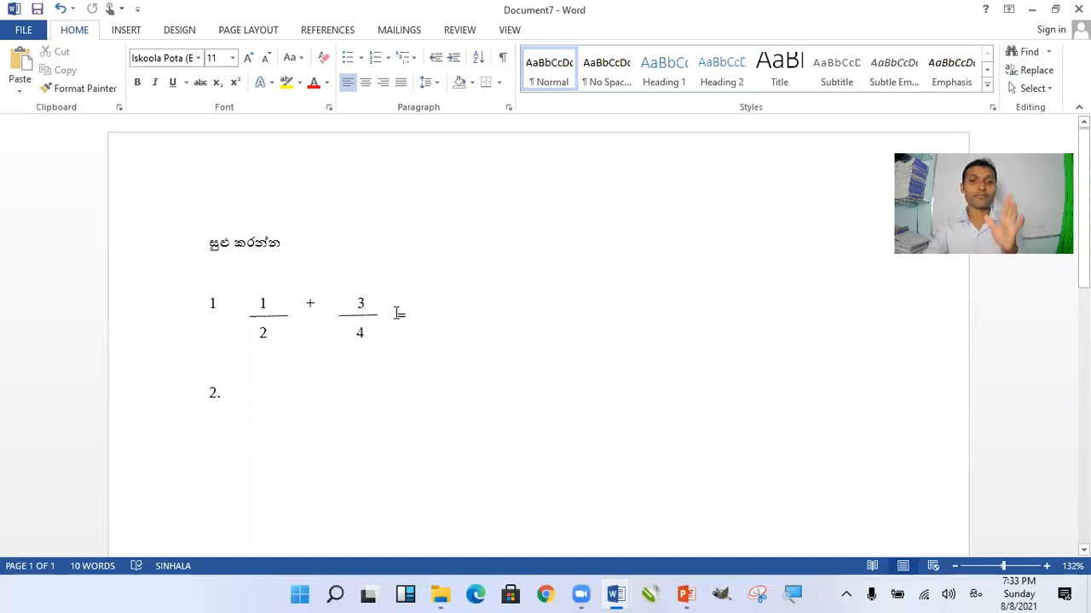
Step: Delete the hand-built fractions after item number 1, including their digits, the equals sign's text box and both fraction bars
shift+click(254, 298)
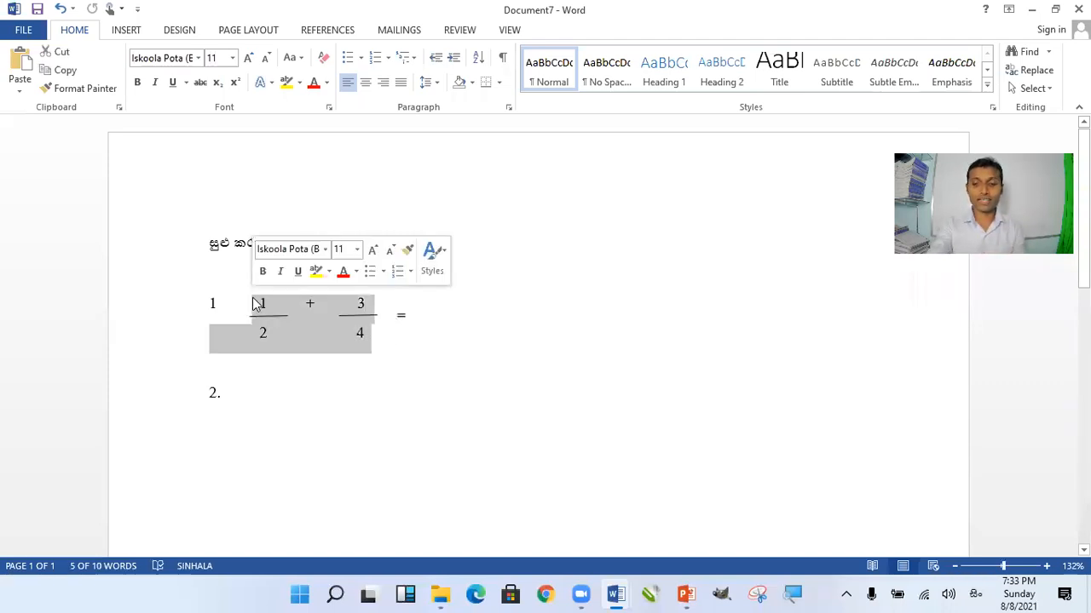
key(Delete)
drag(426, 313, 309, 313)
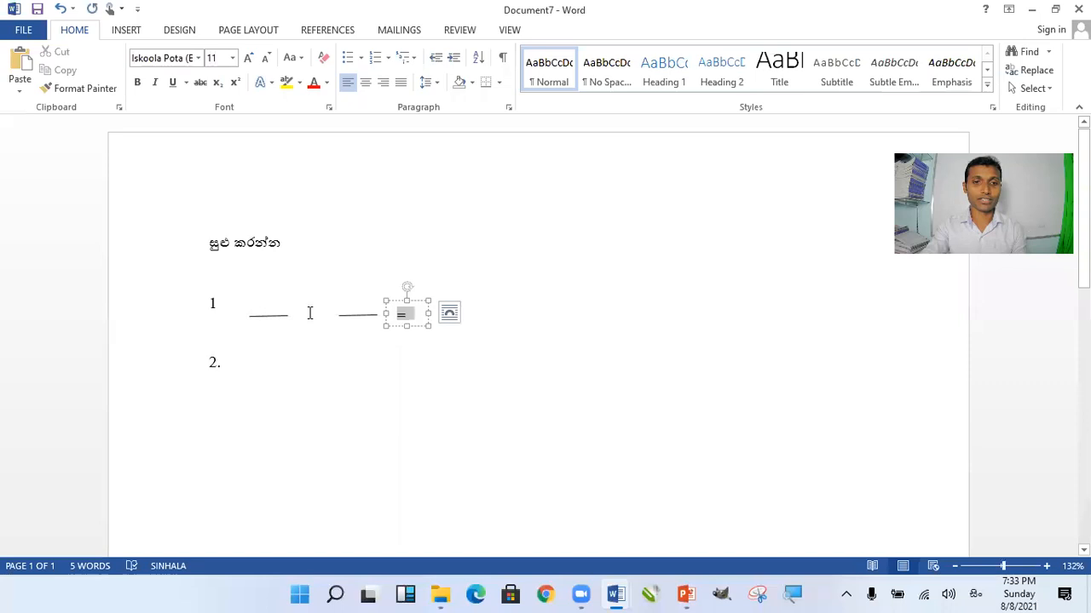
key(Delete)
click(366, 315)
key(Delete)
click(274, 316)
key(Delete)
click(267, 309)
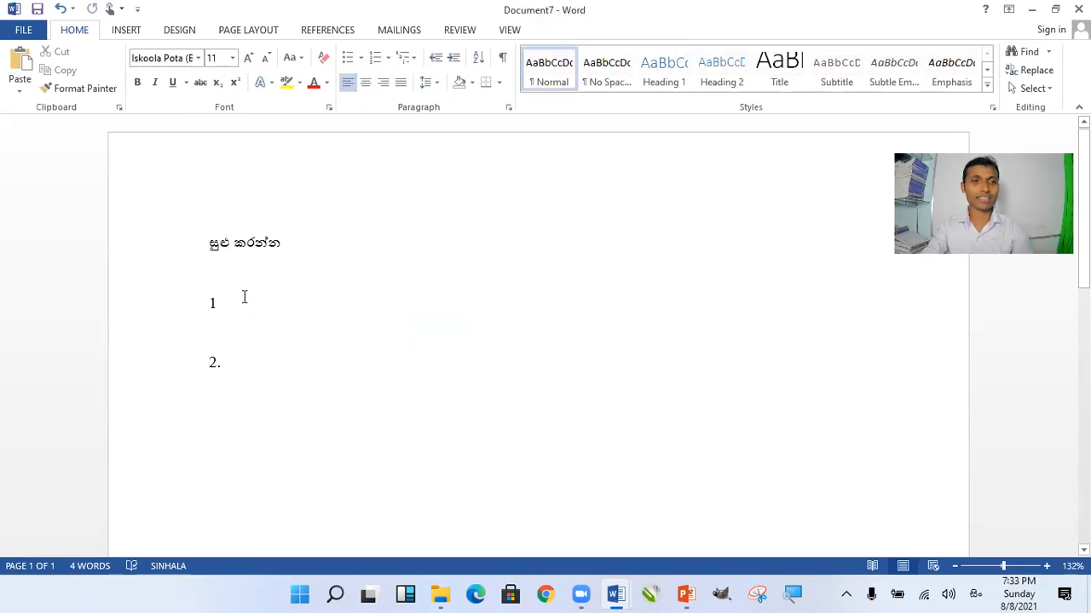
Step: Insert an equation after item number 1 containing two empty stacked fractions joined by a plus sign
click(127, 34)
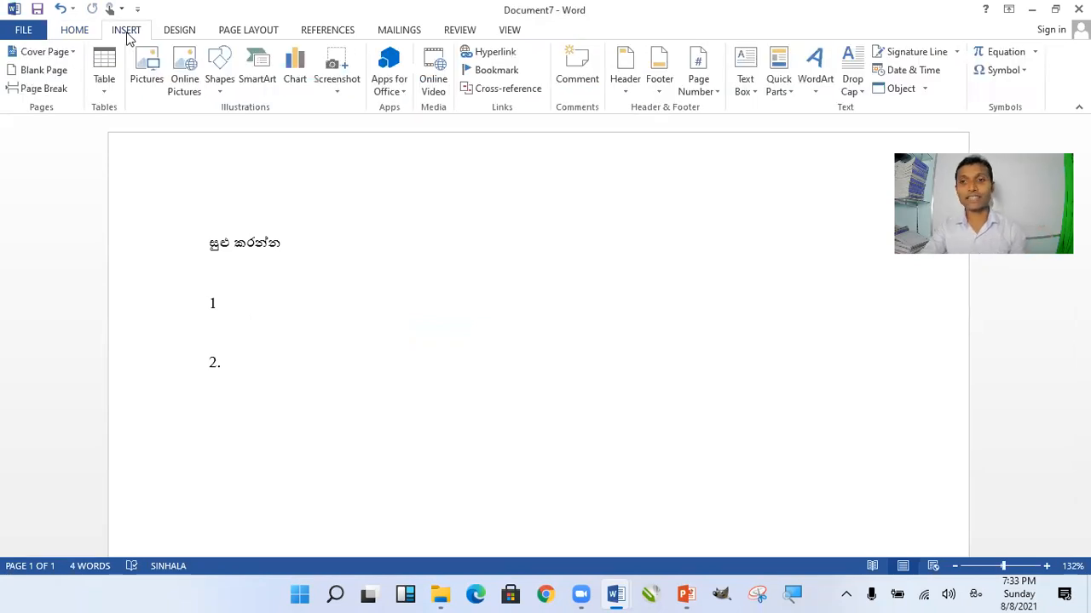
click(995, 57)
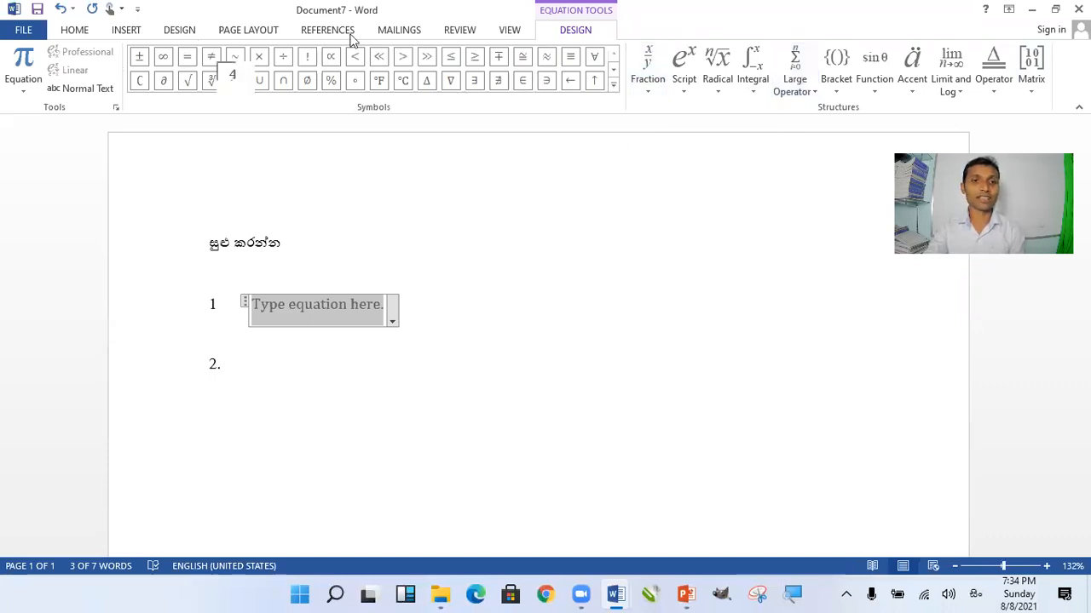
click(647, 93)
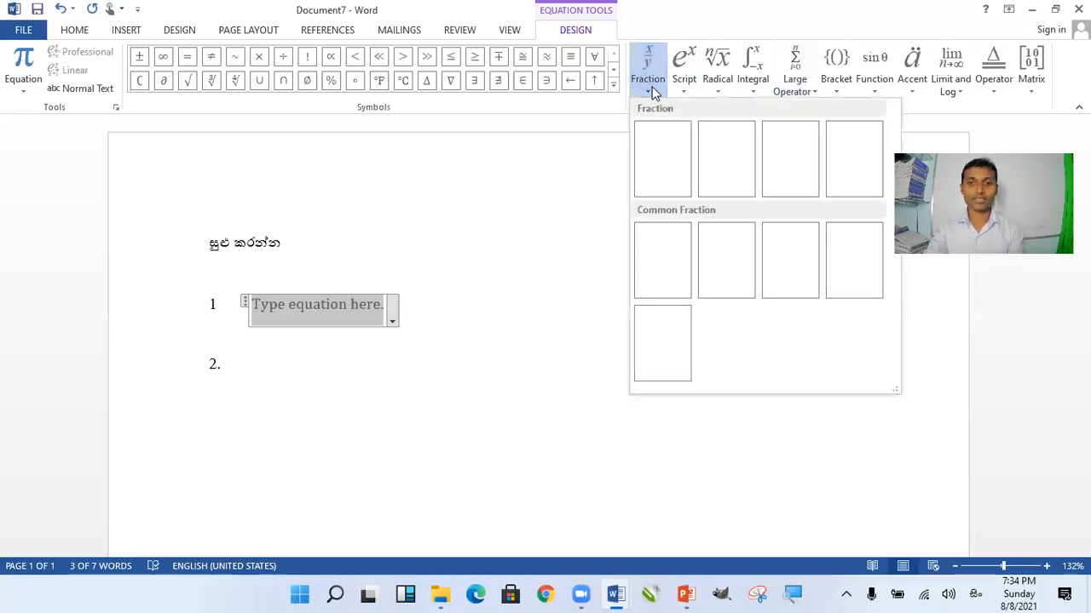
click(662, 160)
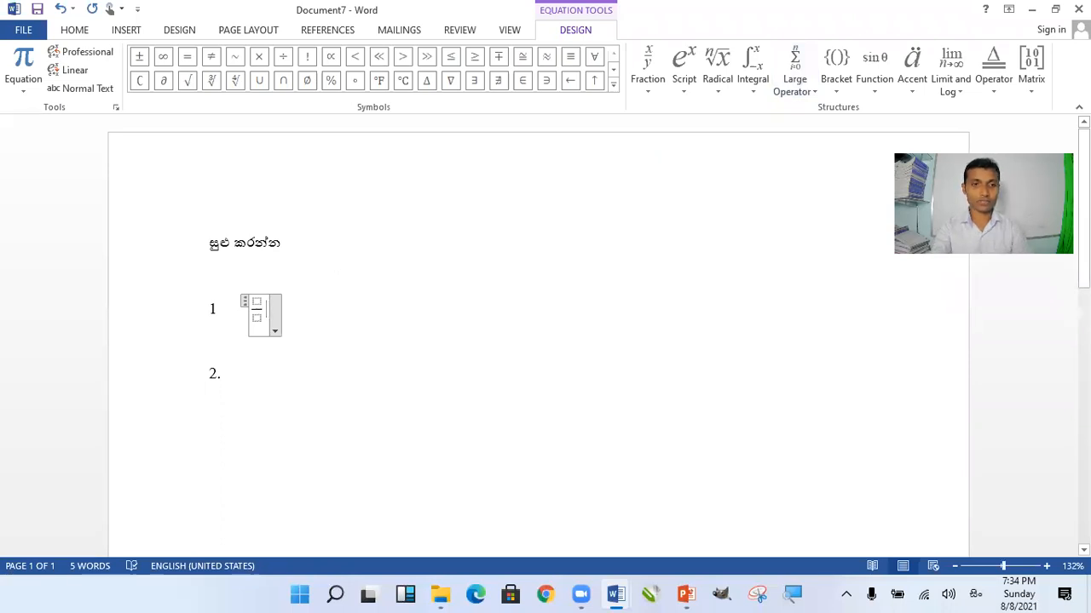
text(+)
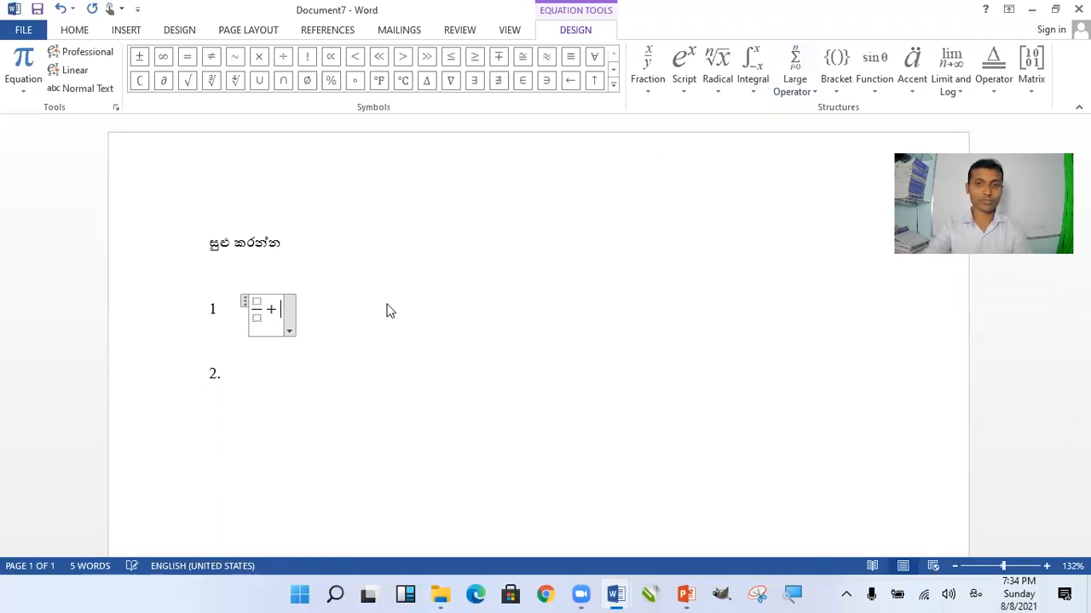
click(645, 86)
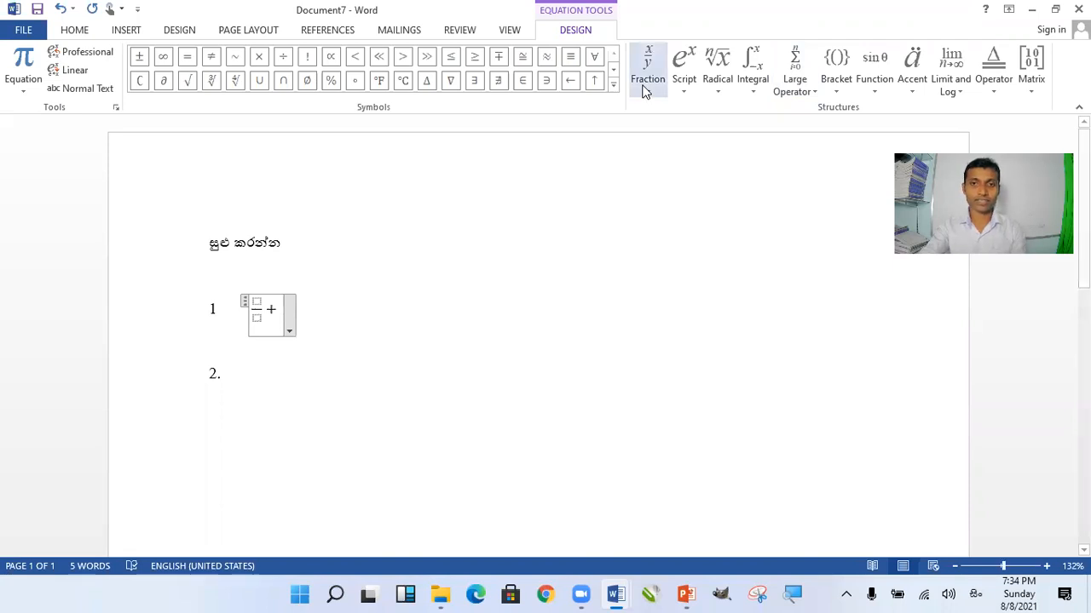
click(661, 160)
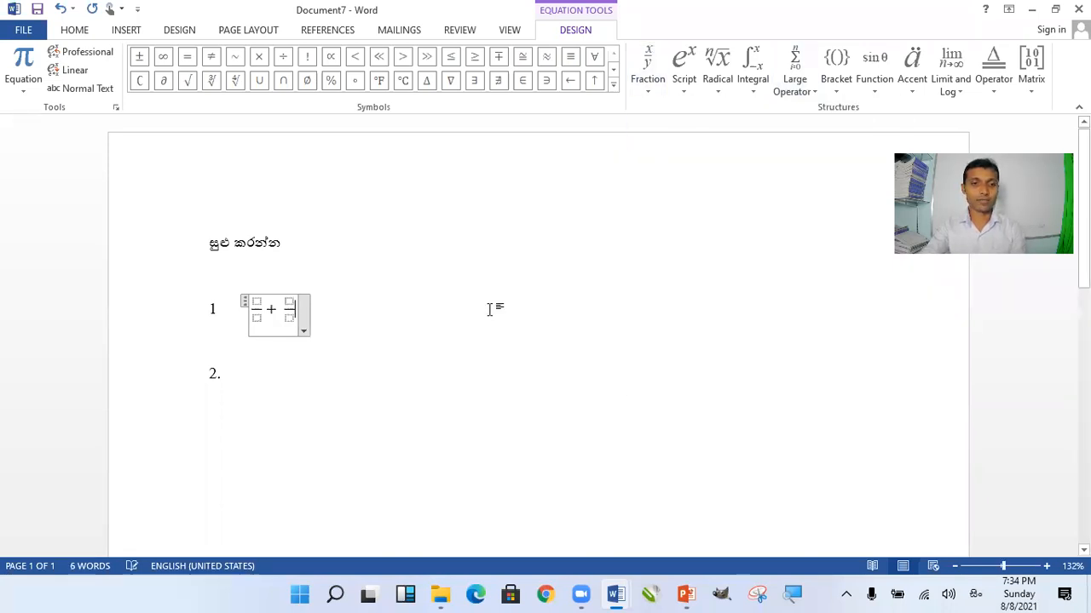
Step: Fill the two empty fractions with 1/2 and 1/4 and end the equation with an equals sign
click(256, 319)
text(2)
key(Up)
text(1)
click(293, 320)
text(4)
key(Up)
text(1)
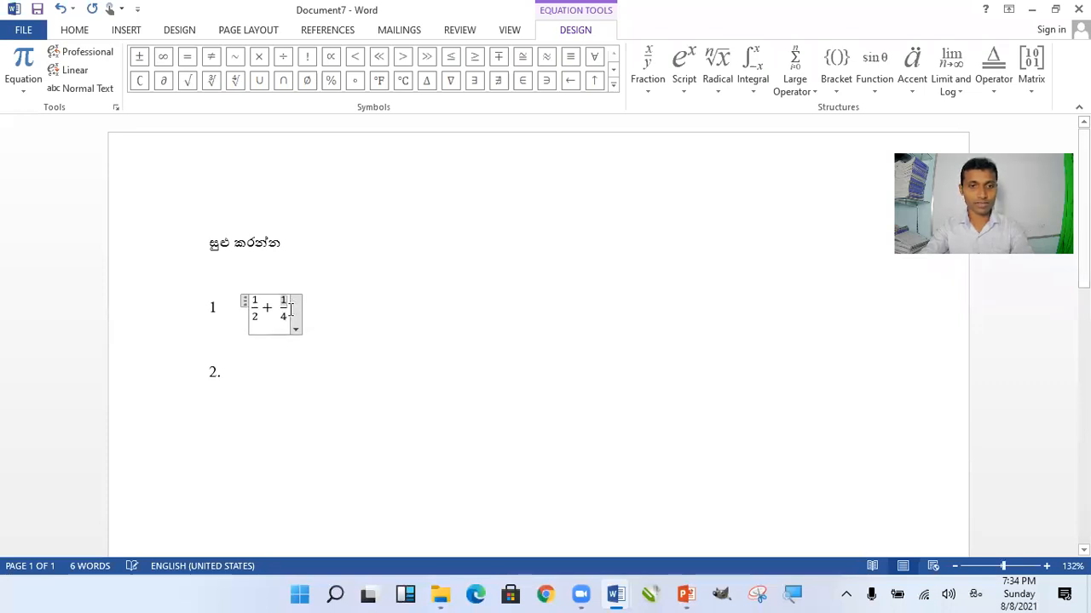
click(299, 307)
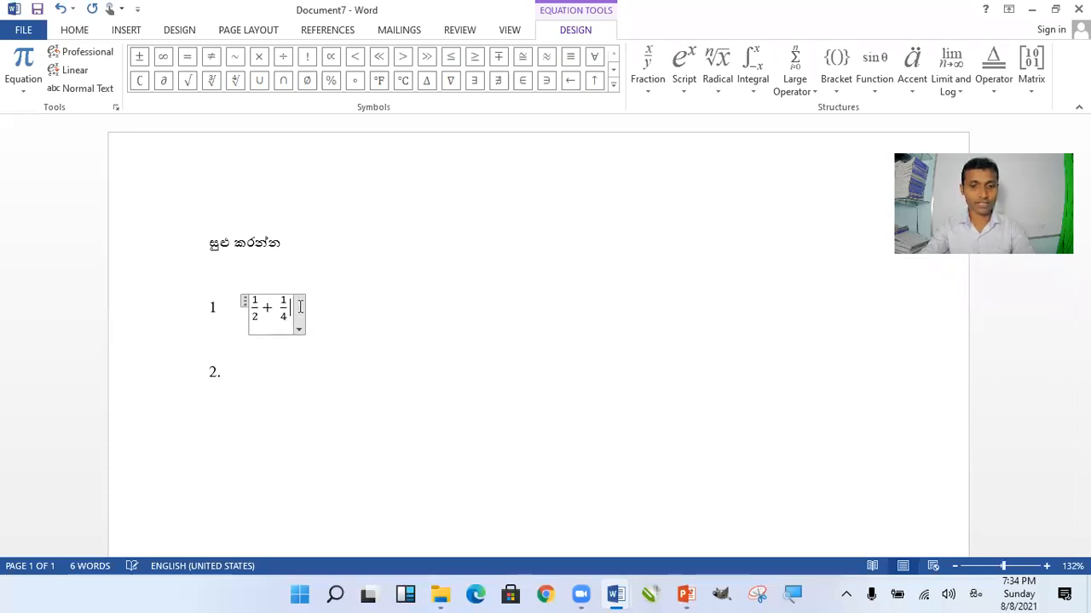
text(=)
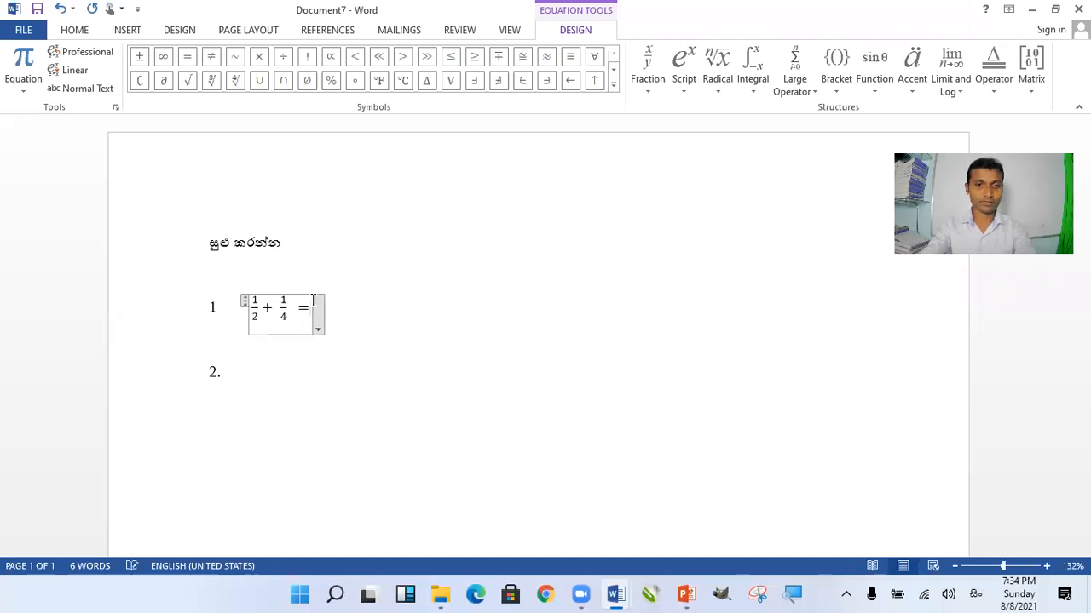
click(375, 307)
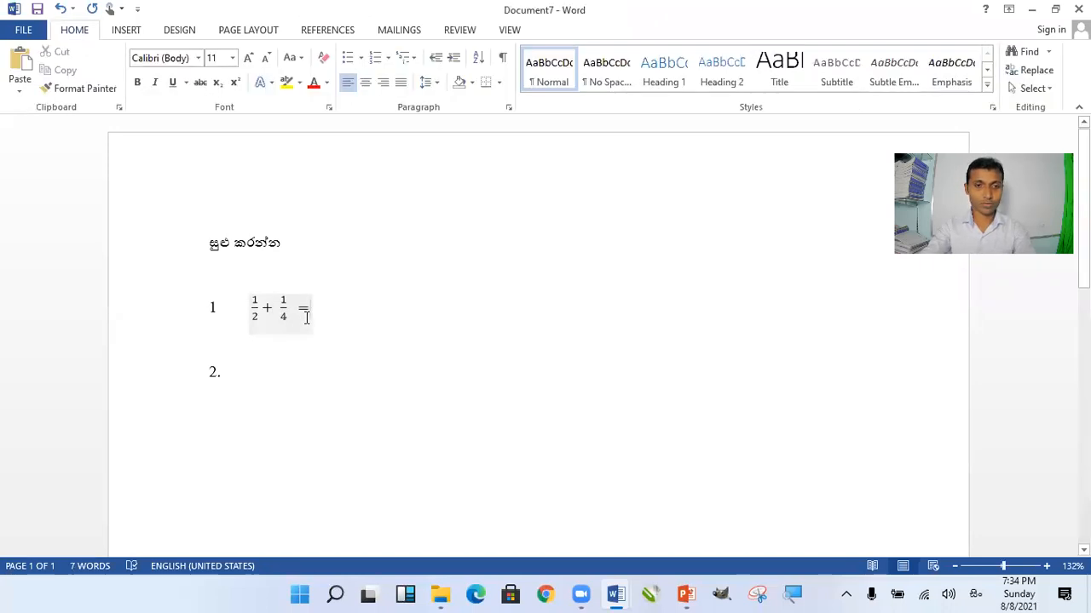
Step: Enlarge the whole 1/2 + 1/4 equation to font size 14
mouse_move(248, 312)
mouse_down()
mouse_move(274, 307)
mouse_move(248, 315)
mouse_up()
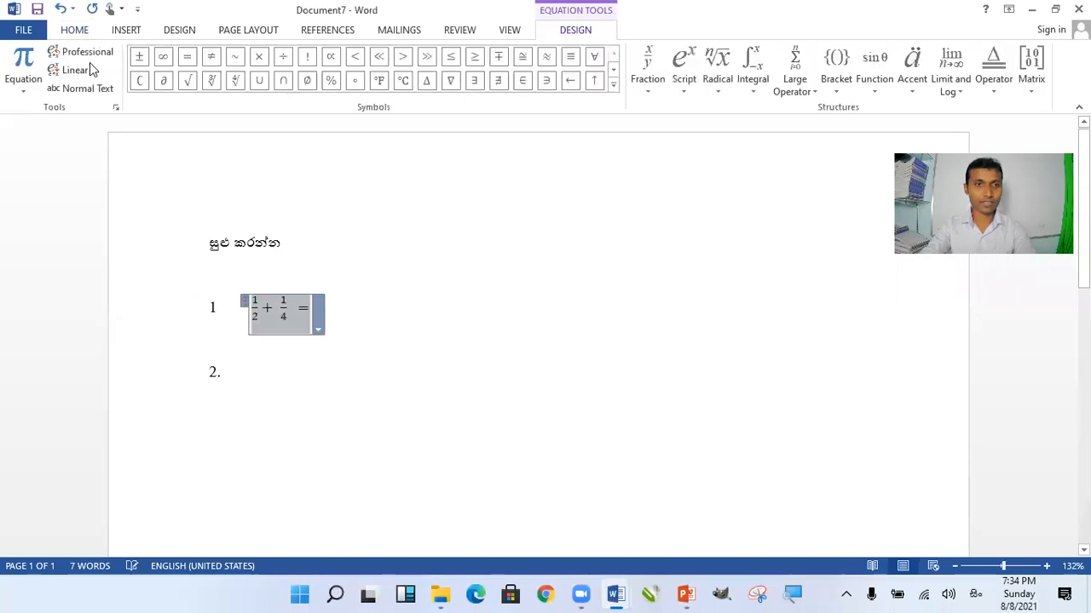
click(86, 30)
click(248, 58)
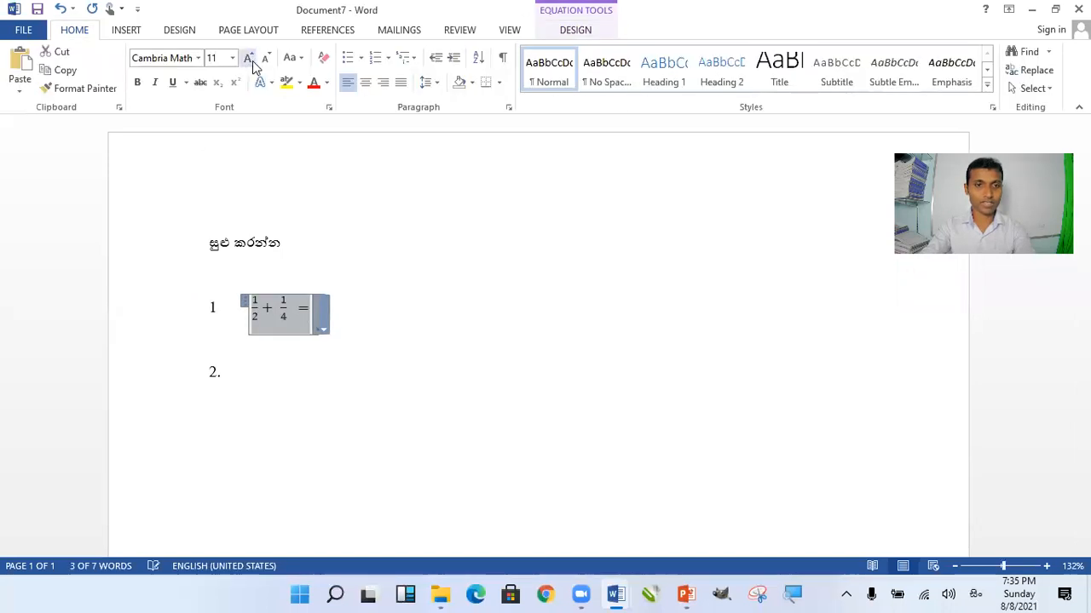
click(249, 58)
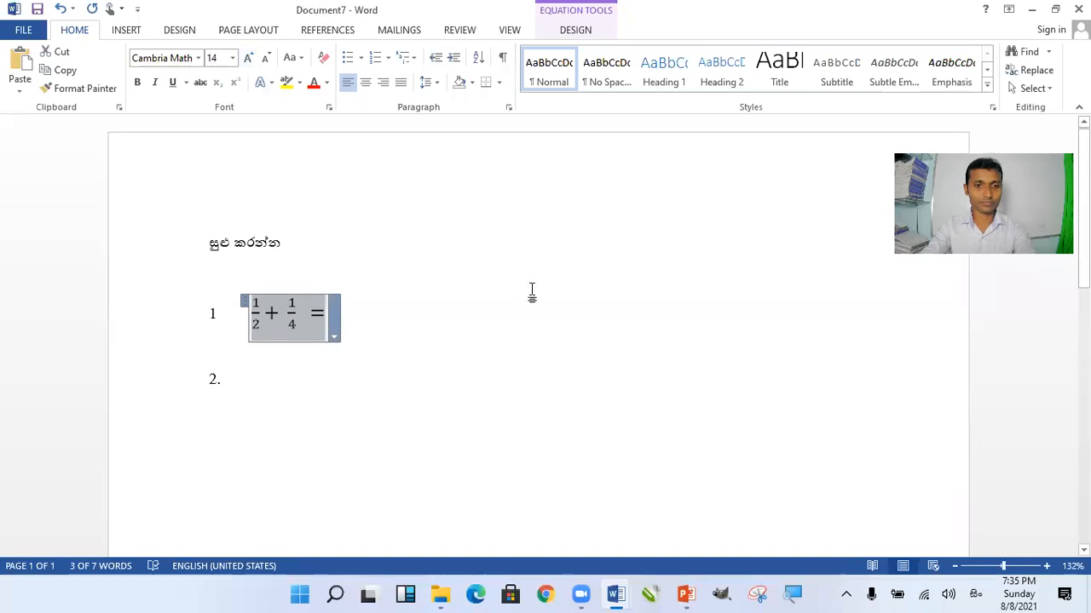
click(337, 296)
click(292, 295)
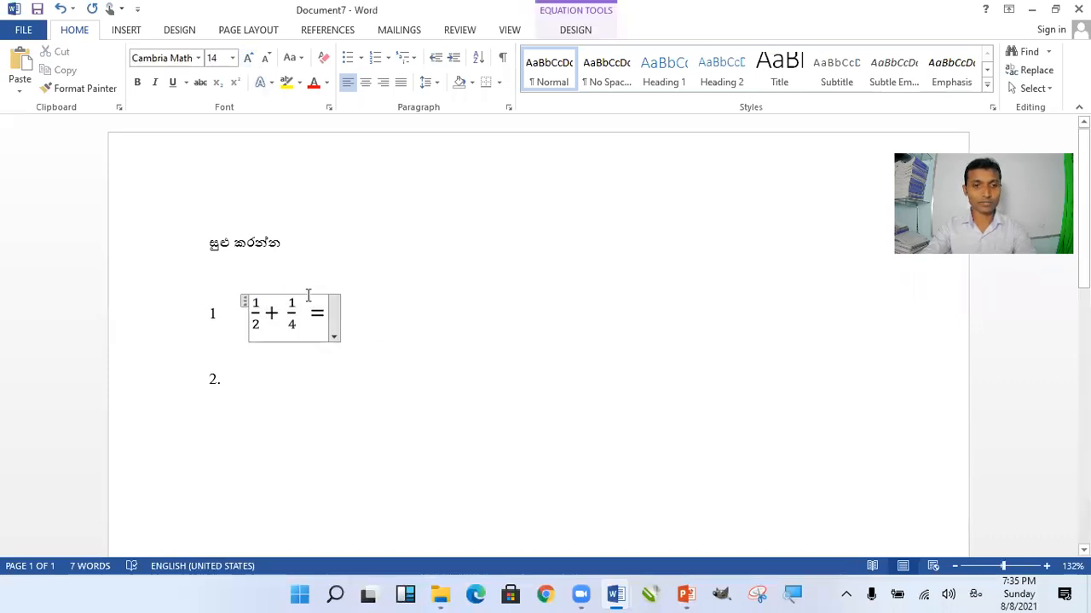
click(619, 385)
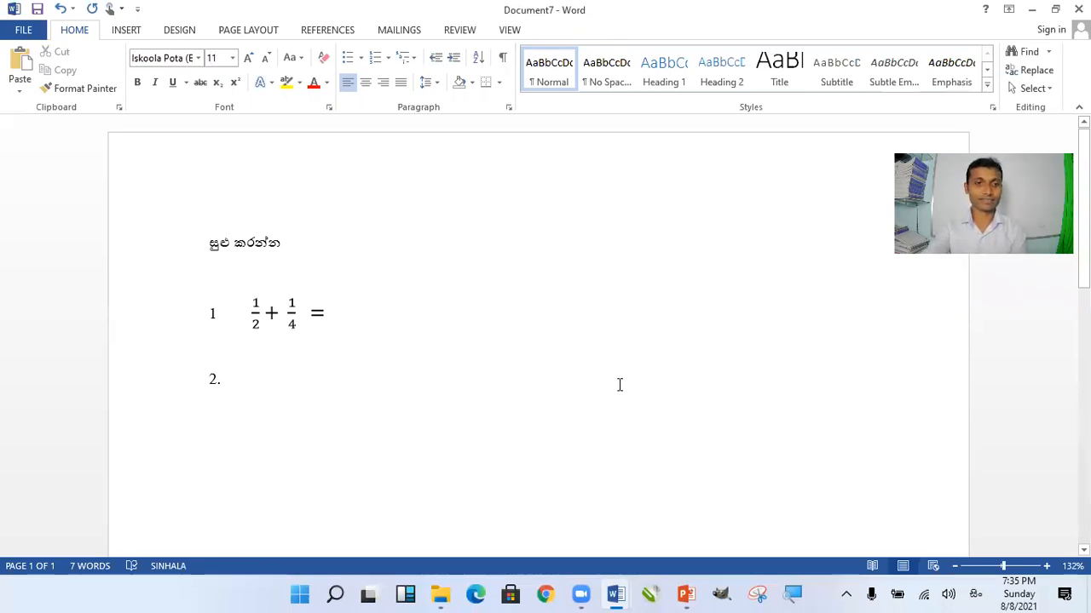
Step: Add a period directly after item number 1
click(225, 315)
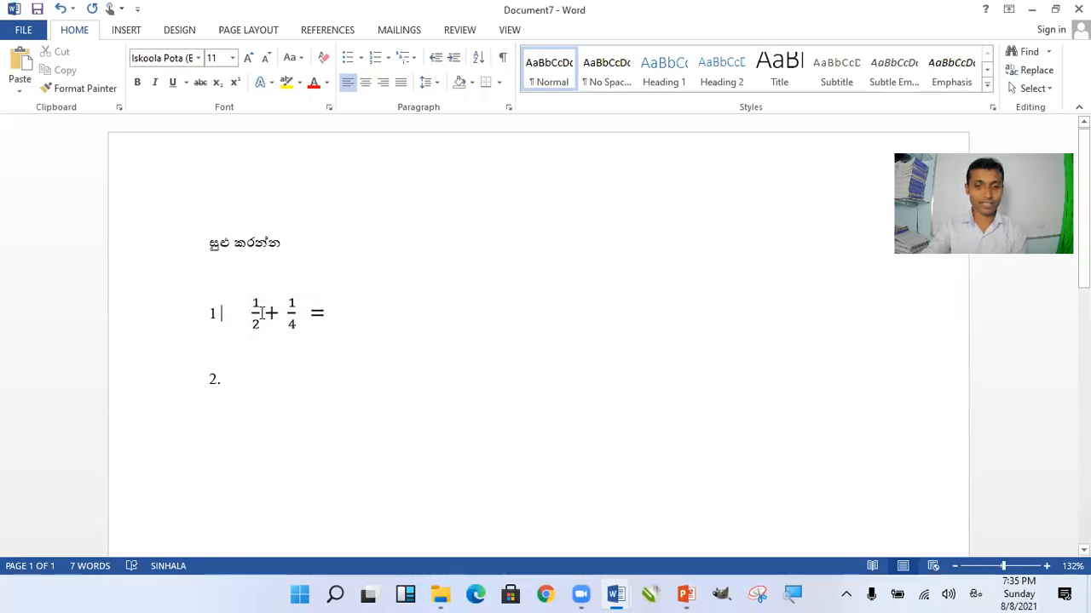
key(Left)
text(ග)
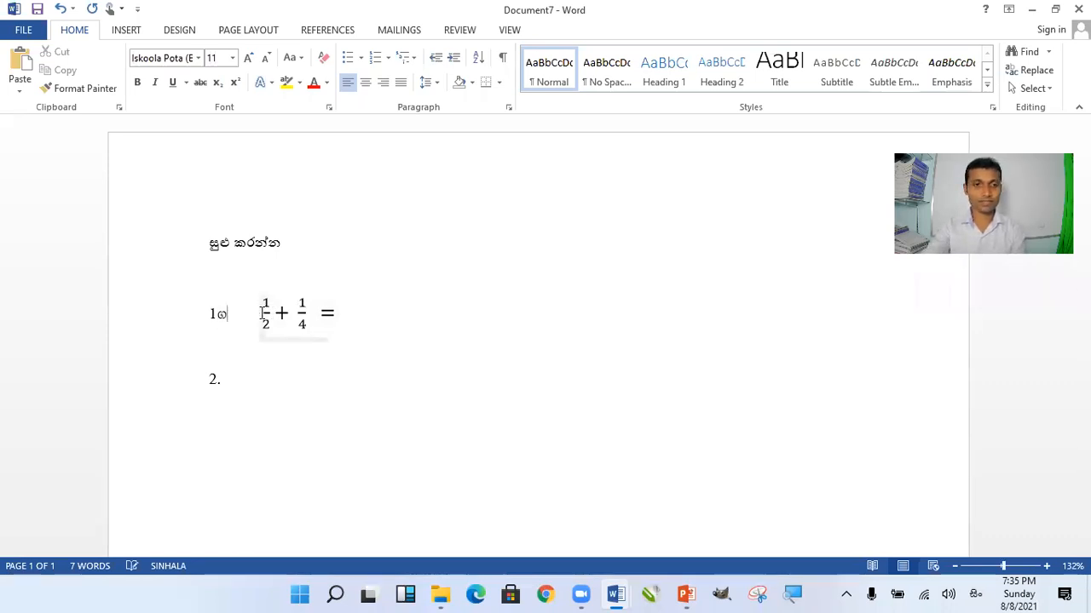
key(BackSpace)
text(.)
Step: Insert an equation after item number 2 with a square root and enter 25 under the radical
click(319, 375)
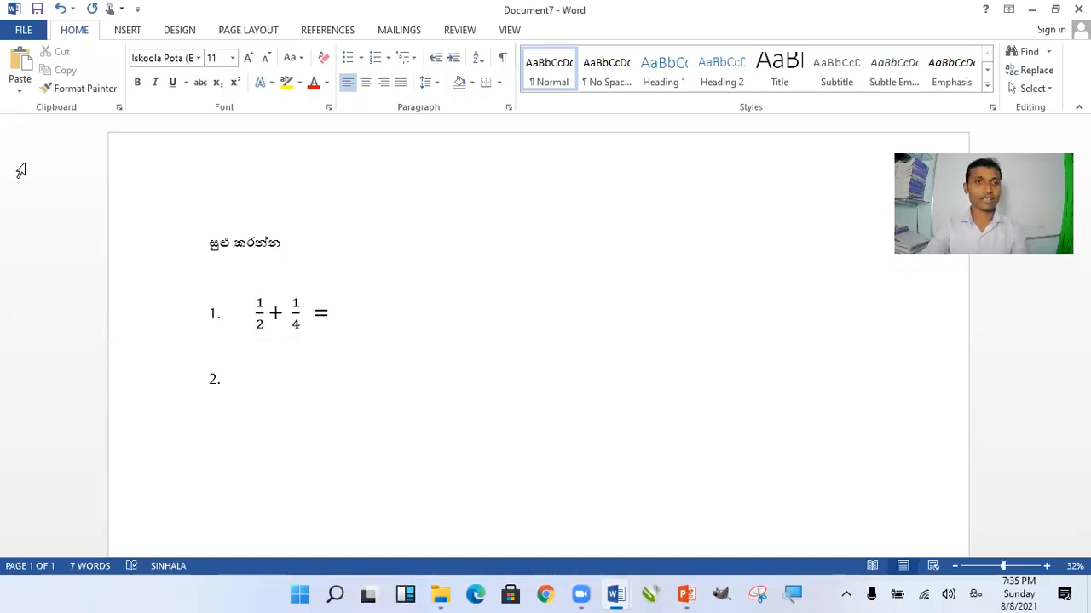
click(125, 31)
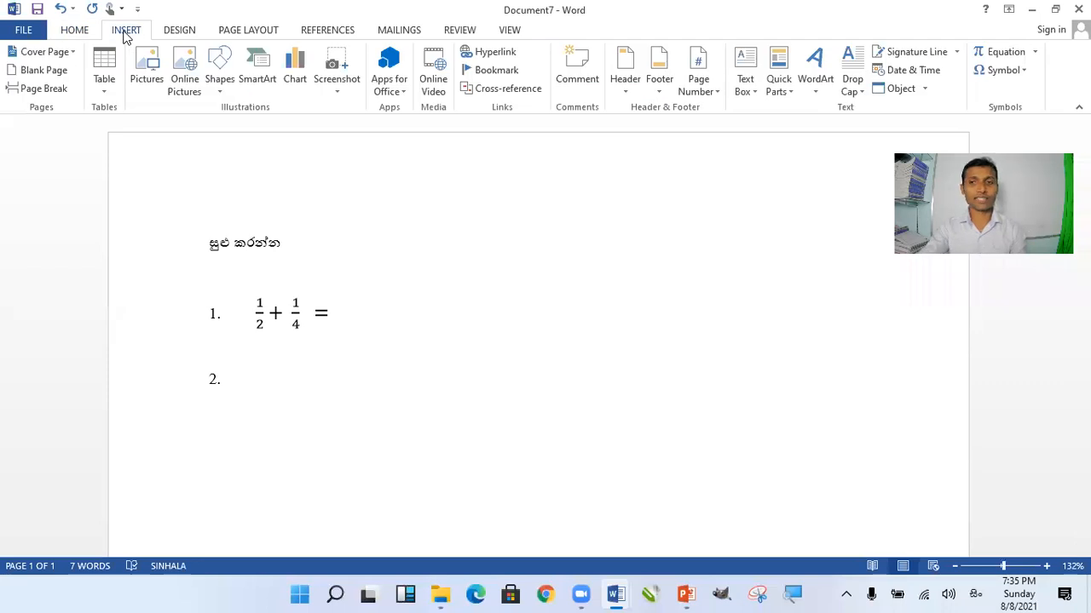
click(1003, 53)
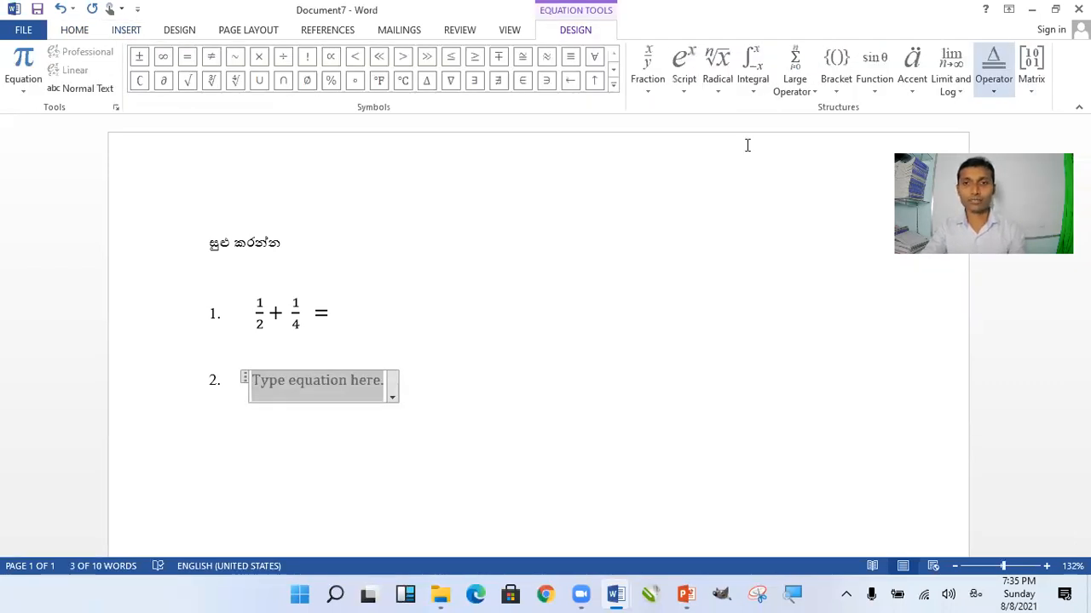
click(718, 85)
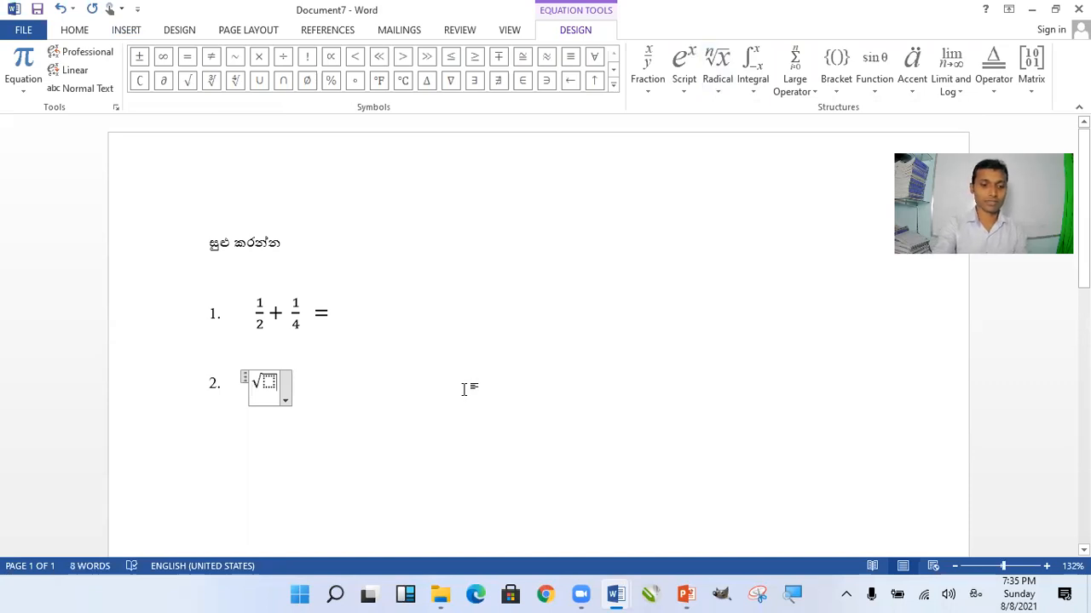
text(25)
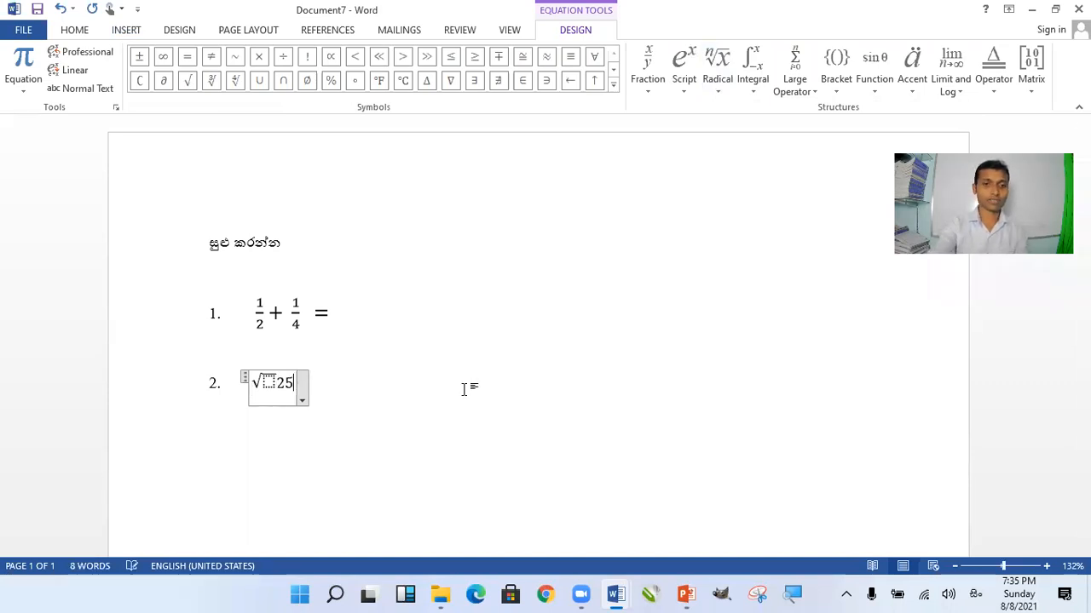
key(BackSpace)
key(BackSpace)
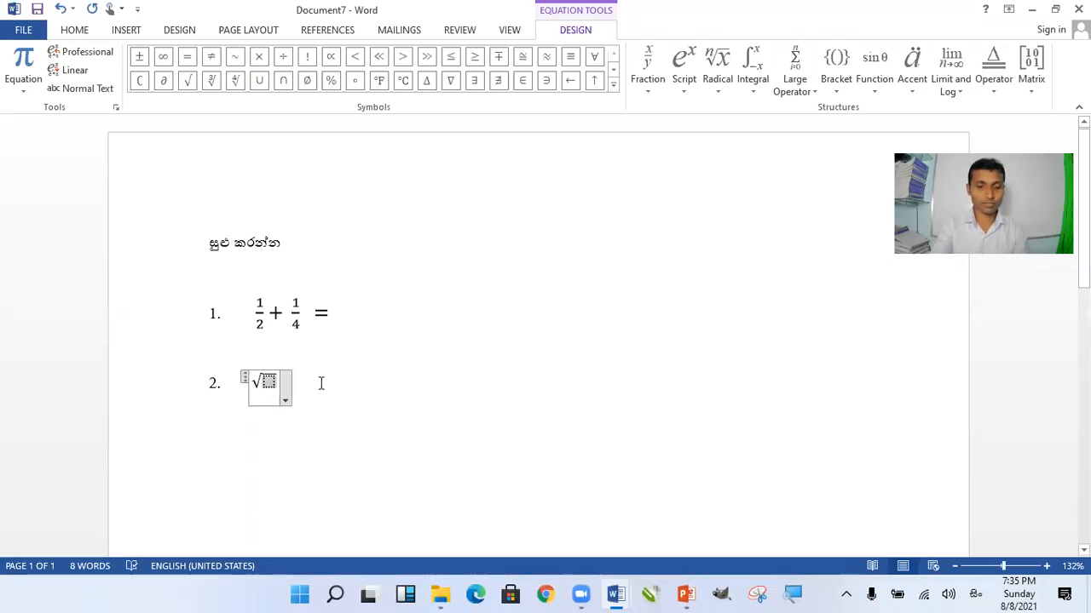
text(25)
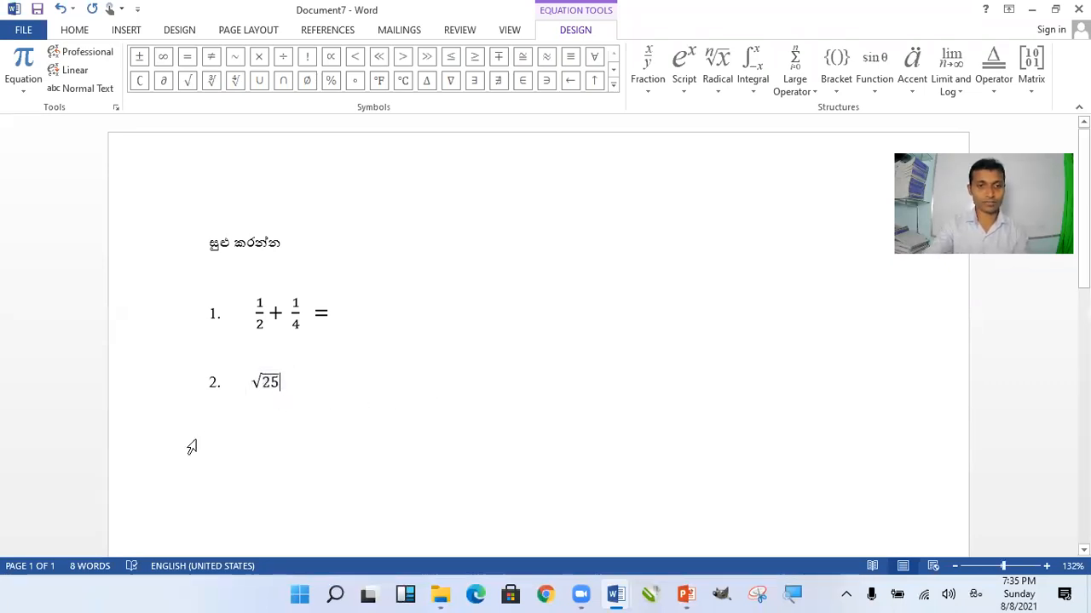
Step: Add the item number "3." followed by a tab on a line below item 2 and insert an empty equation there
click(241, 434)
click(210, 434)
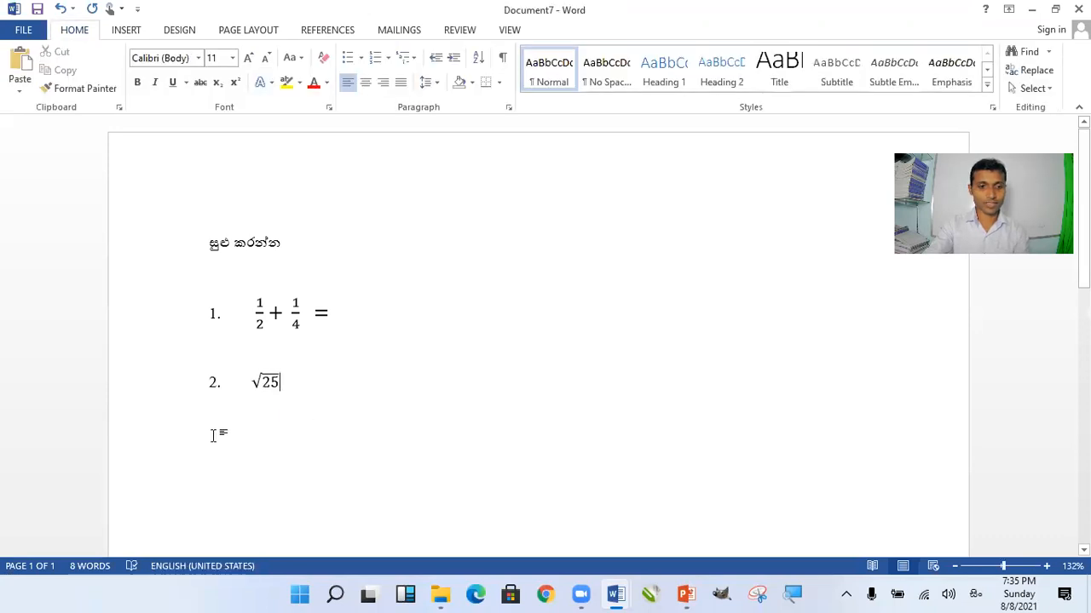
text(3ශ)
key(BackSpace)
text(.)
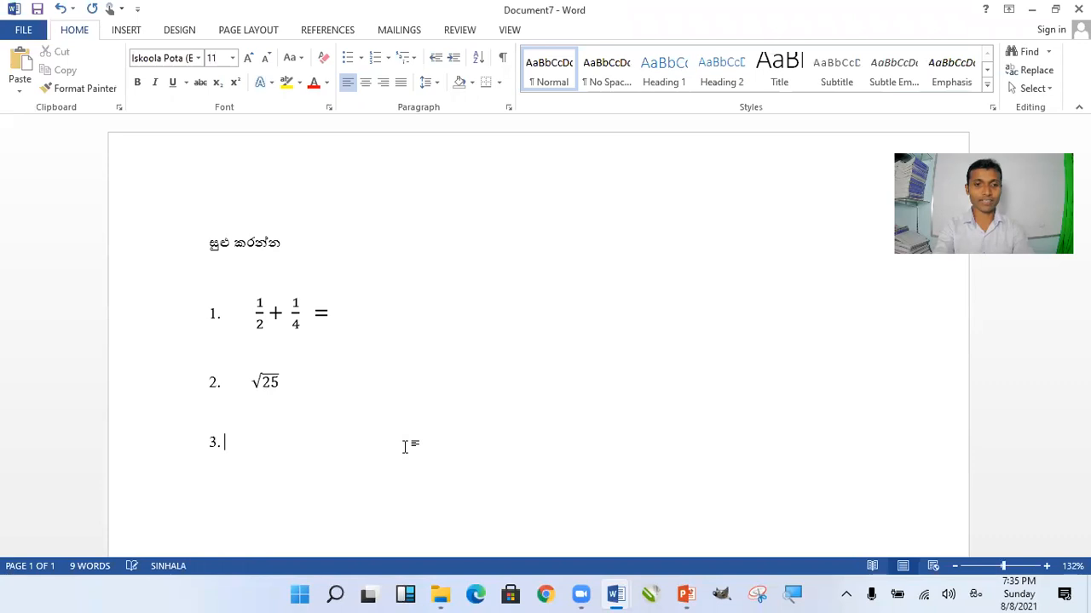
key(Tab)
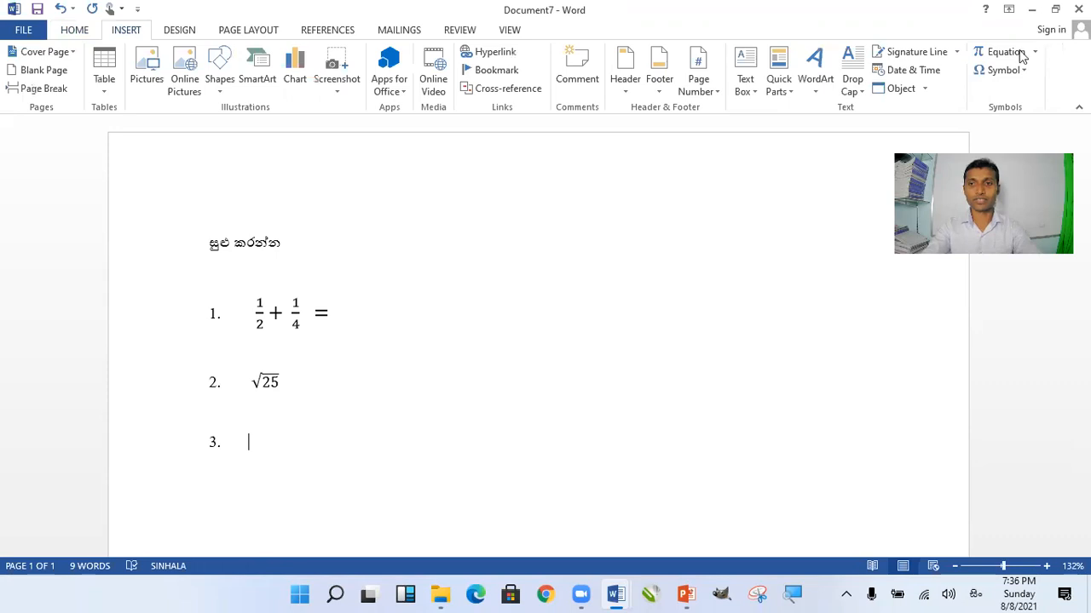
click(1014, 55)
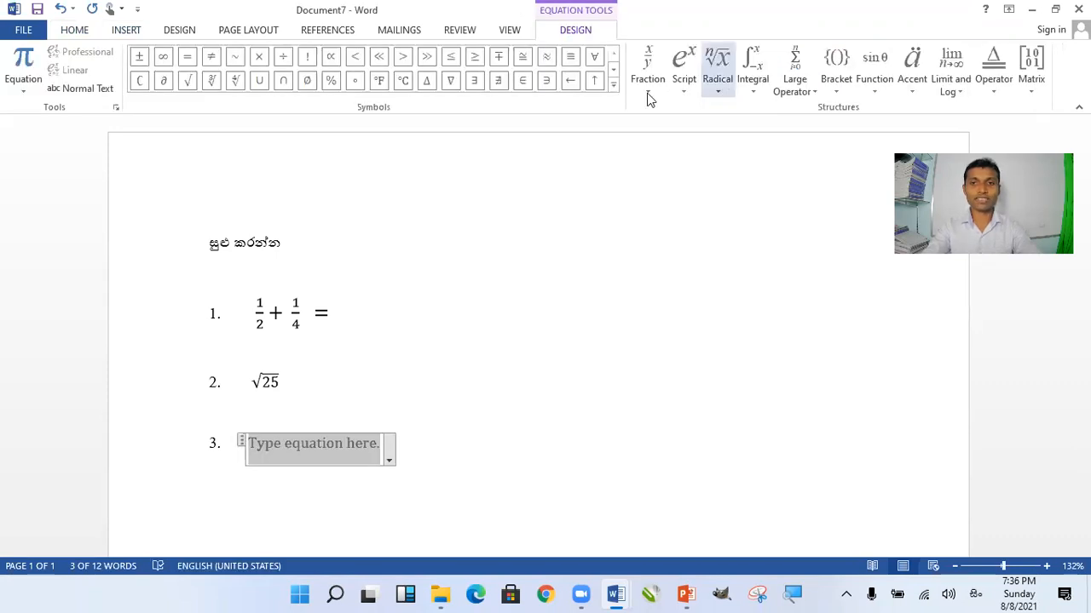
Step: Examine the available integral, large operator, bracket, function, accent, limit and log, and operator structures for equations
click(750, 93)
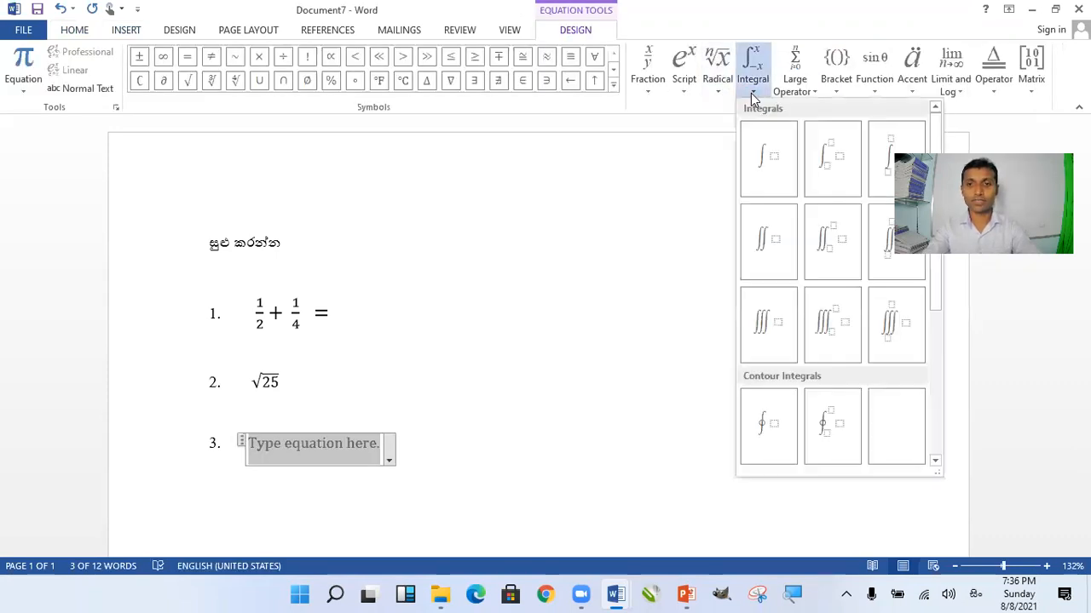
click(812, 94)
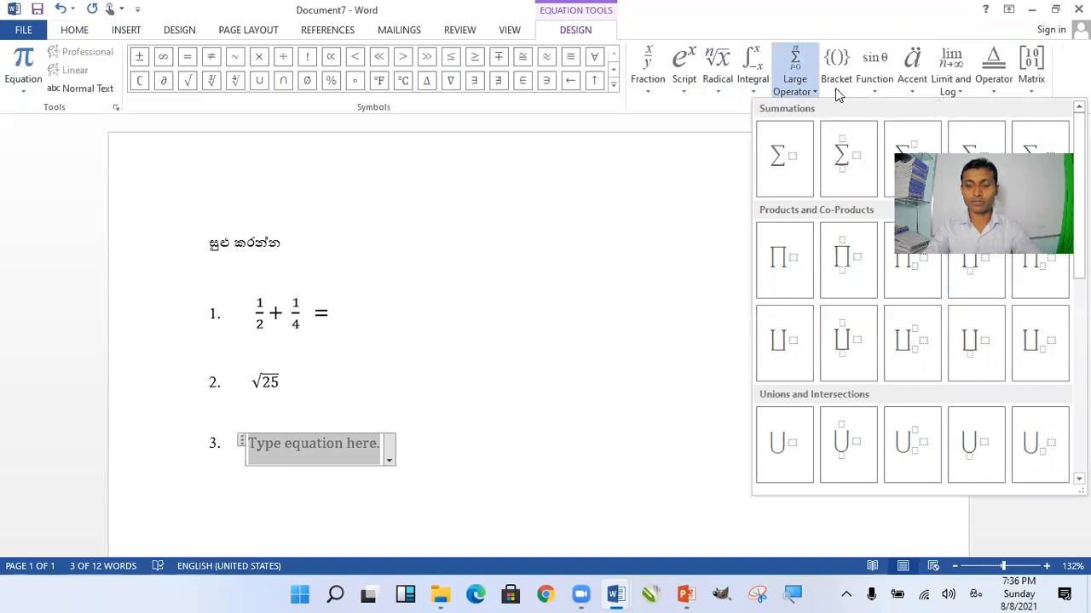
click(836, 91)
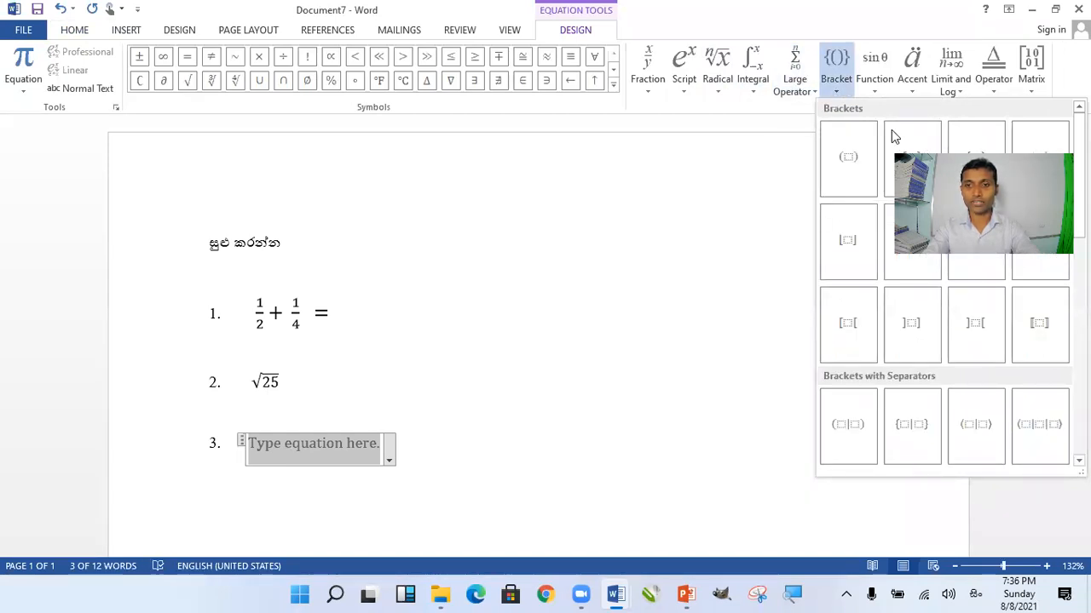
click(878, 87)
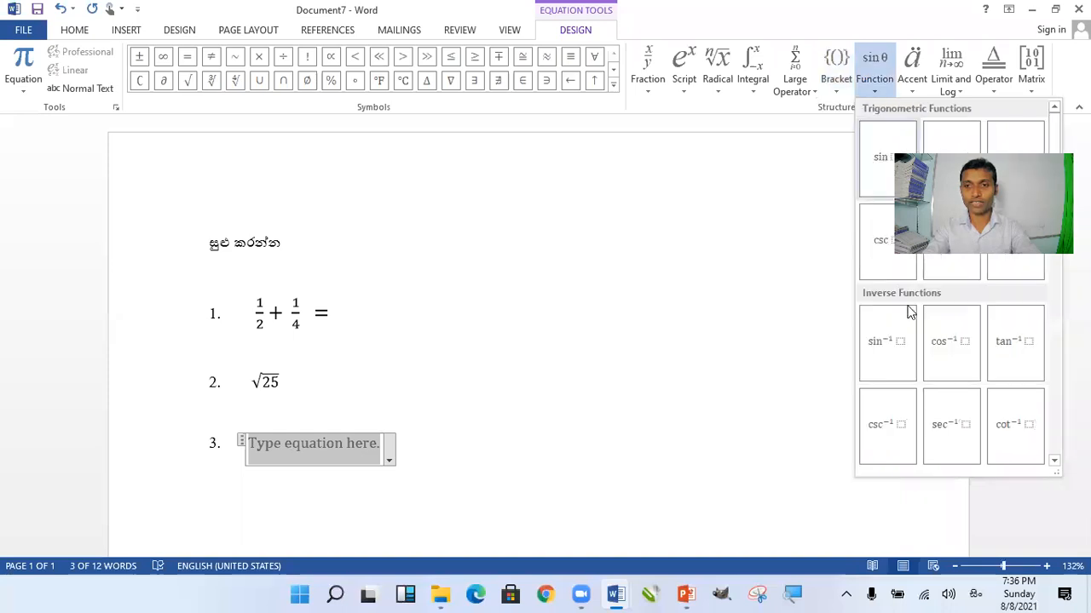
click(910, 94)
click(911, 94)
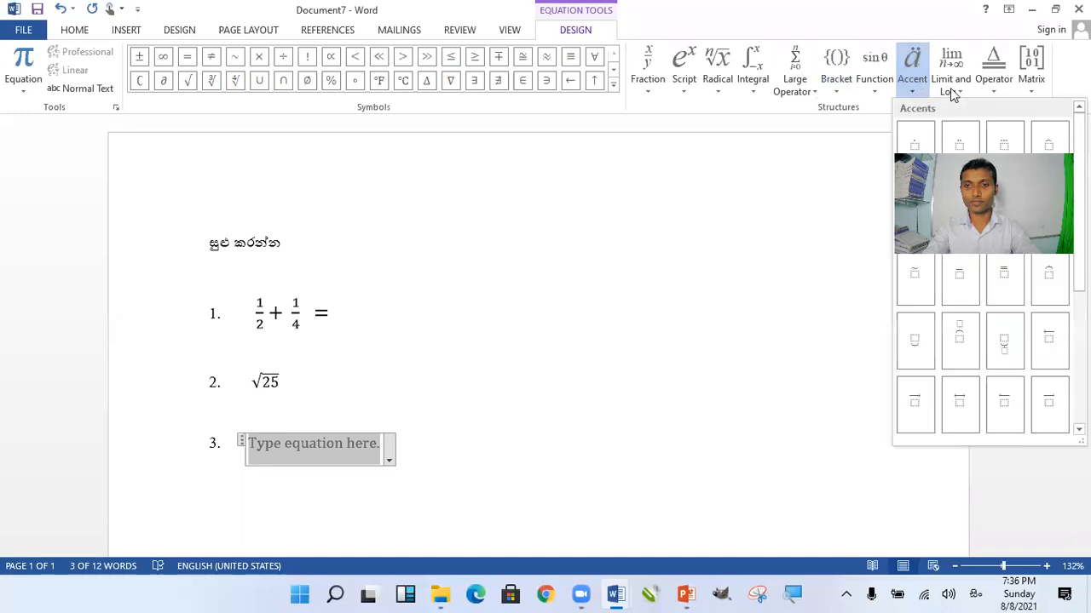
click(962, 95)
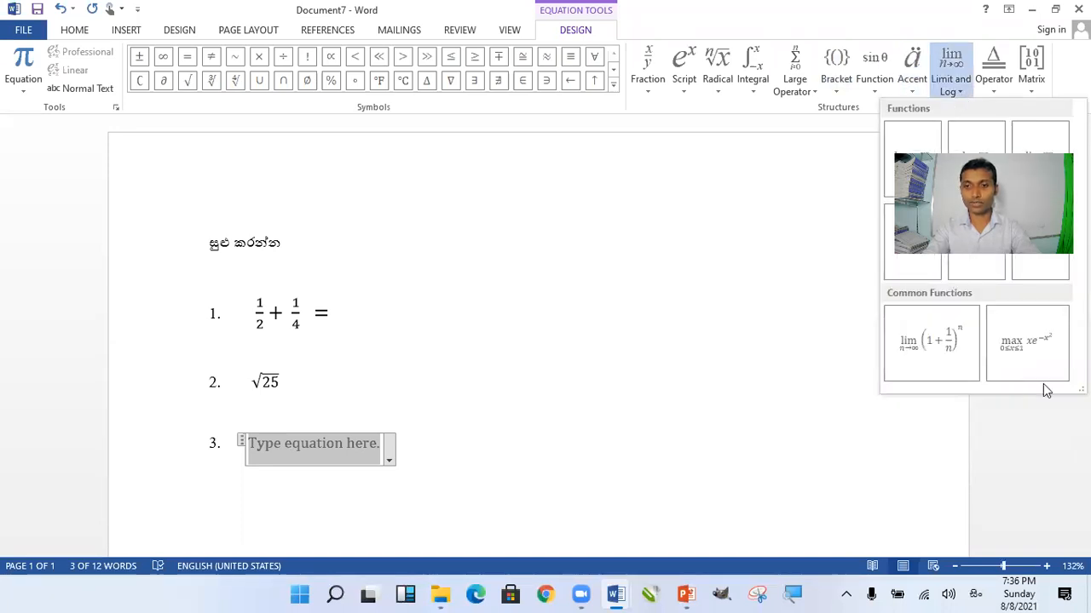
click(995, 94)
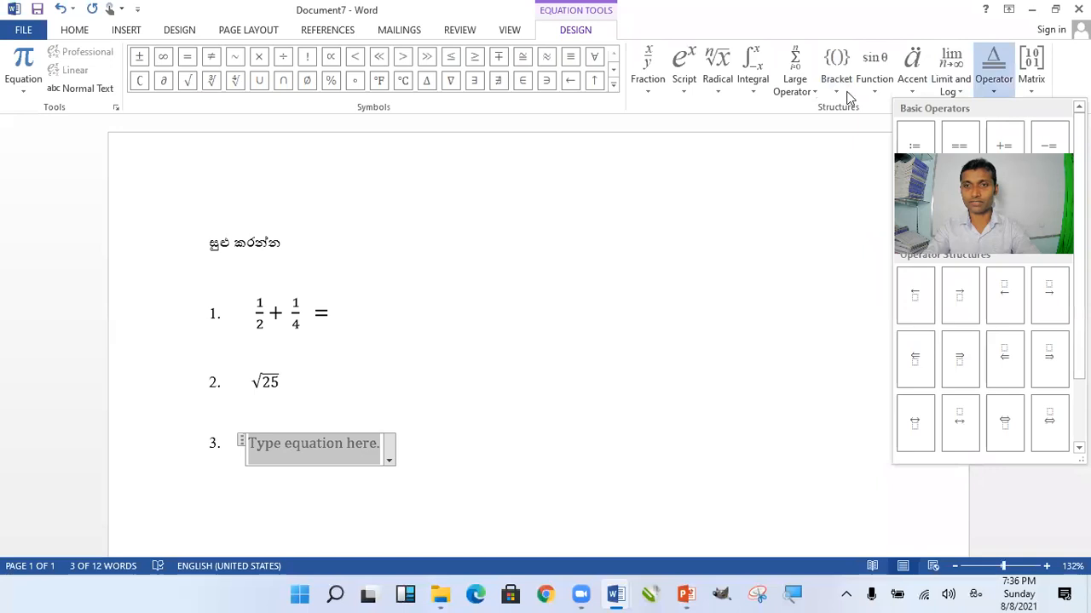
Step: Fill the empty item 3 equation with a superscript structure reading 5 to the power 4, followed by a plus sign
click(687, 91)
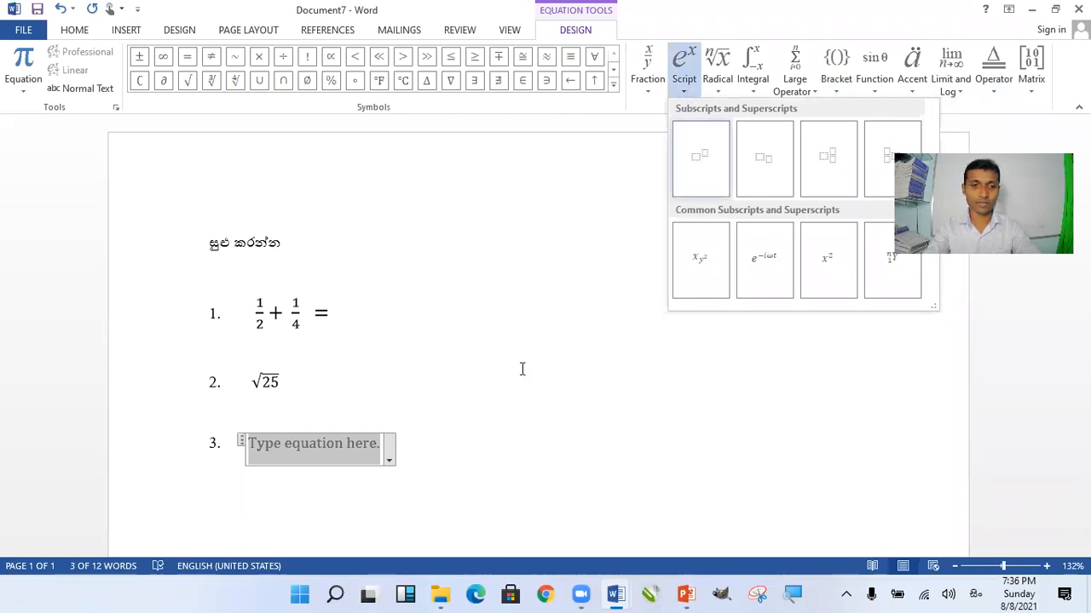
click(254, 449)
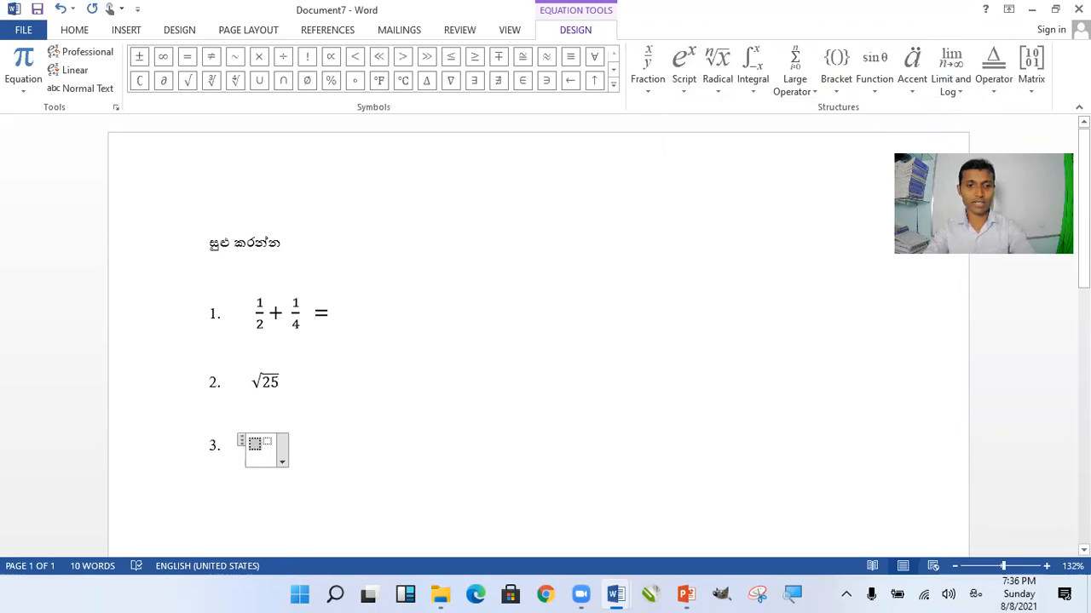
text(5)
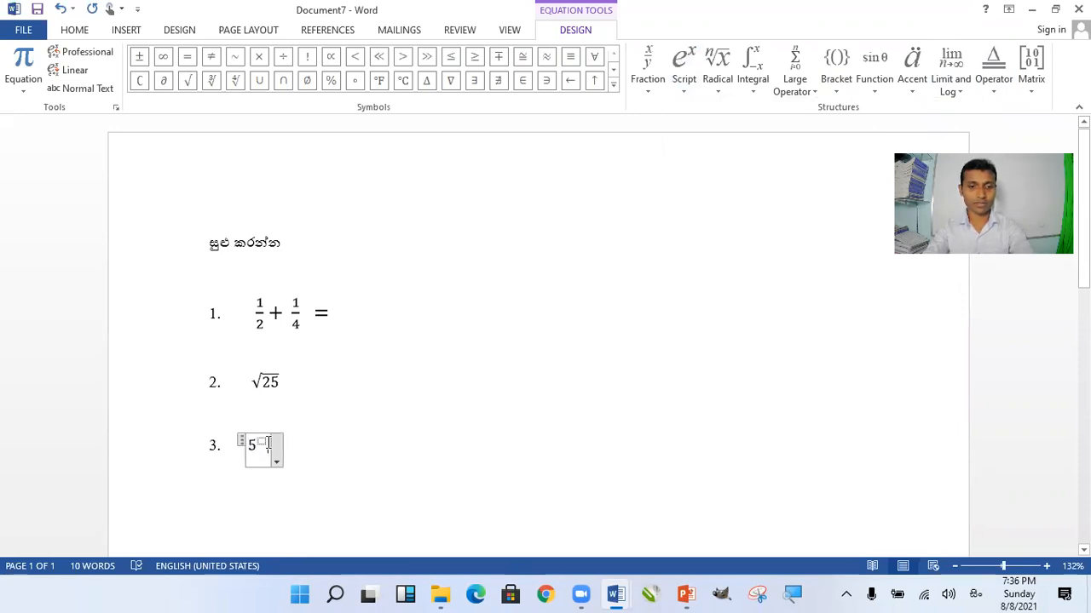
click(262, 442)
text(4)
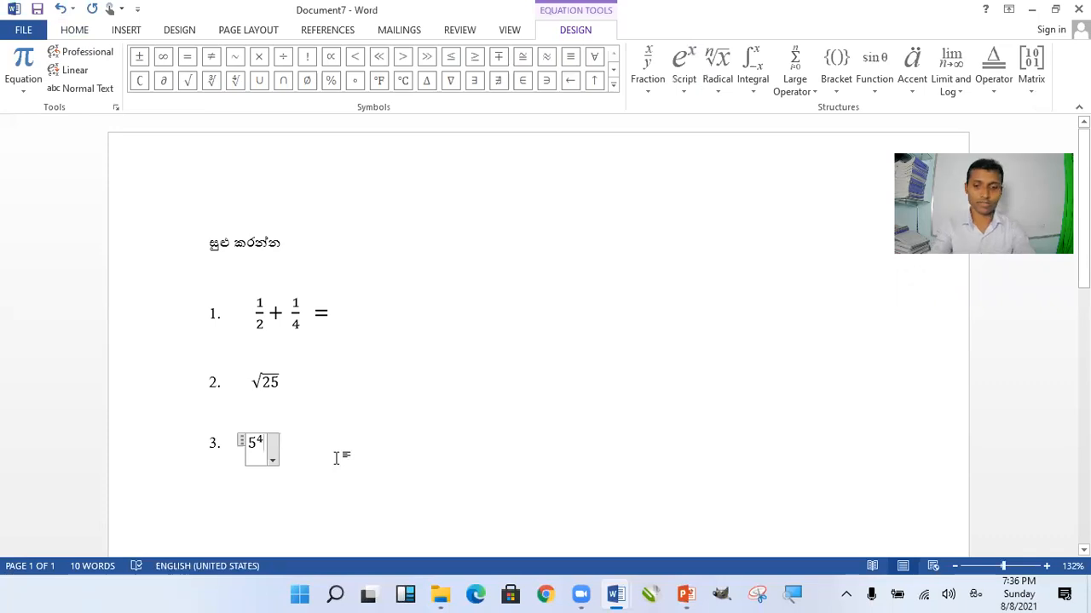
key(Right)
text(+)
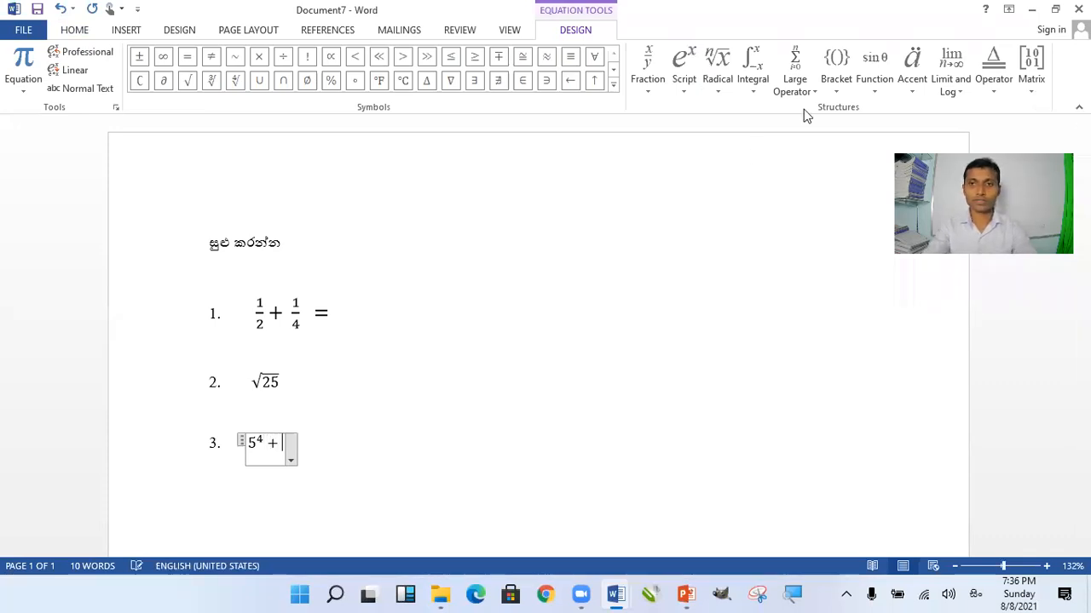
Step: Add a second superscript structure after the plus sign in item 3, with base 3 and exponent 4
click(878, 89)
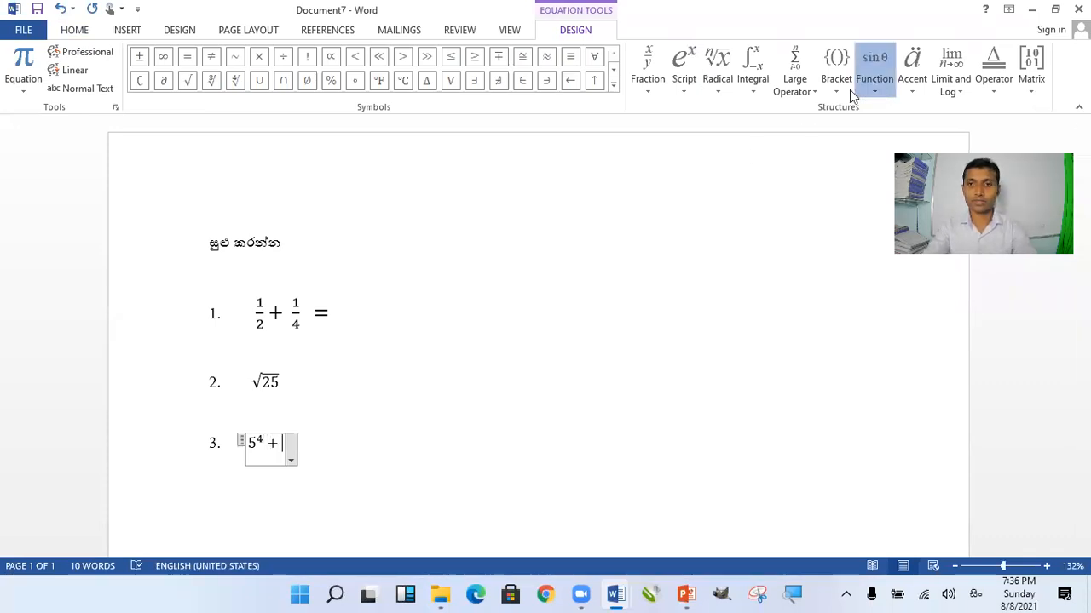
click(758, 92)
click(725, 99)
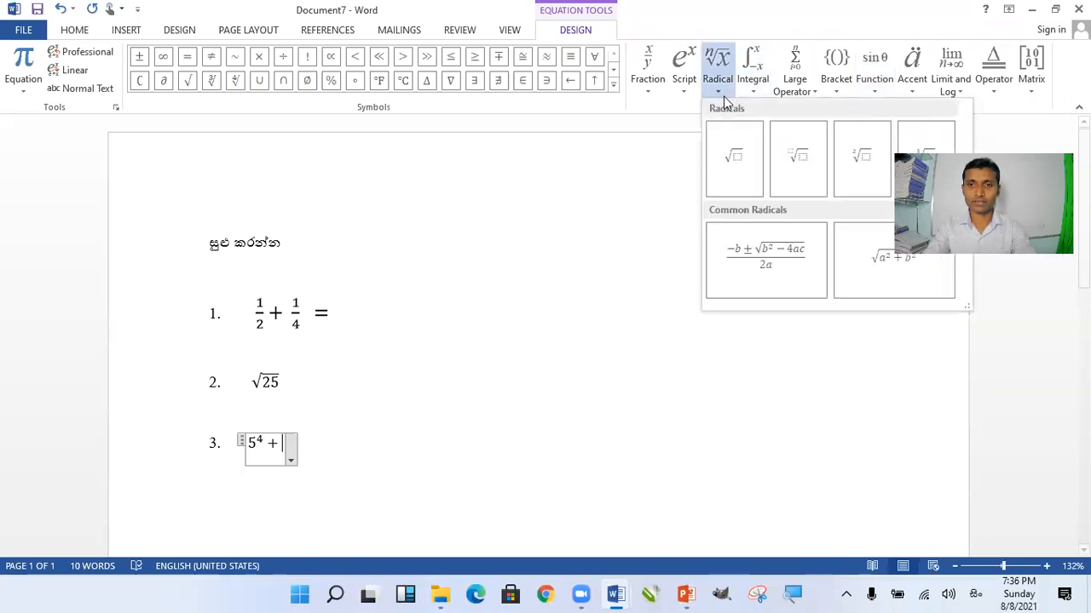
click(684, 92)
click(709, 162)
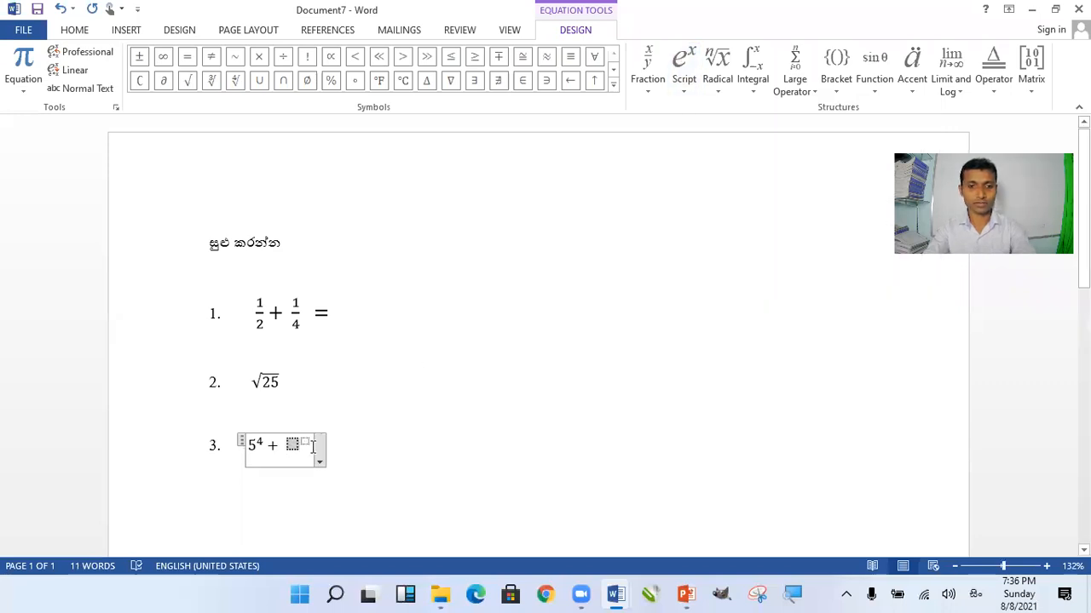
text(3)
key(Right)
text(4)
Step: End the item 3 equation with an equals sign inside it and remove the extra equals sign outside
click(542, 446)
text(=)
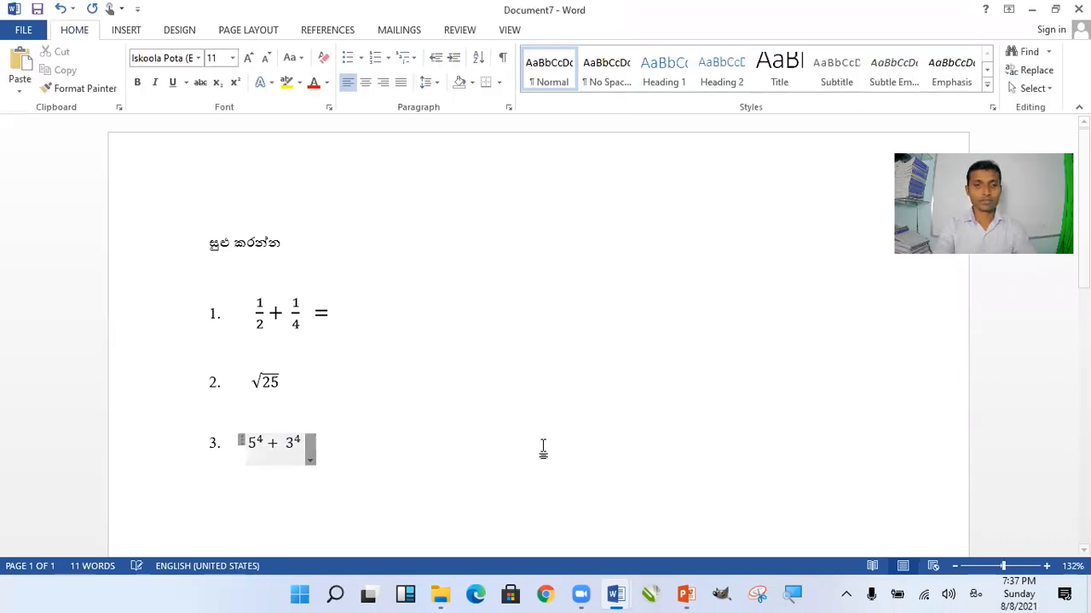
click(320, 478)
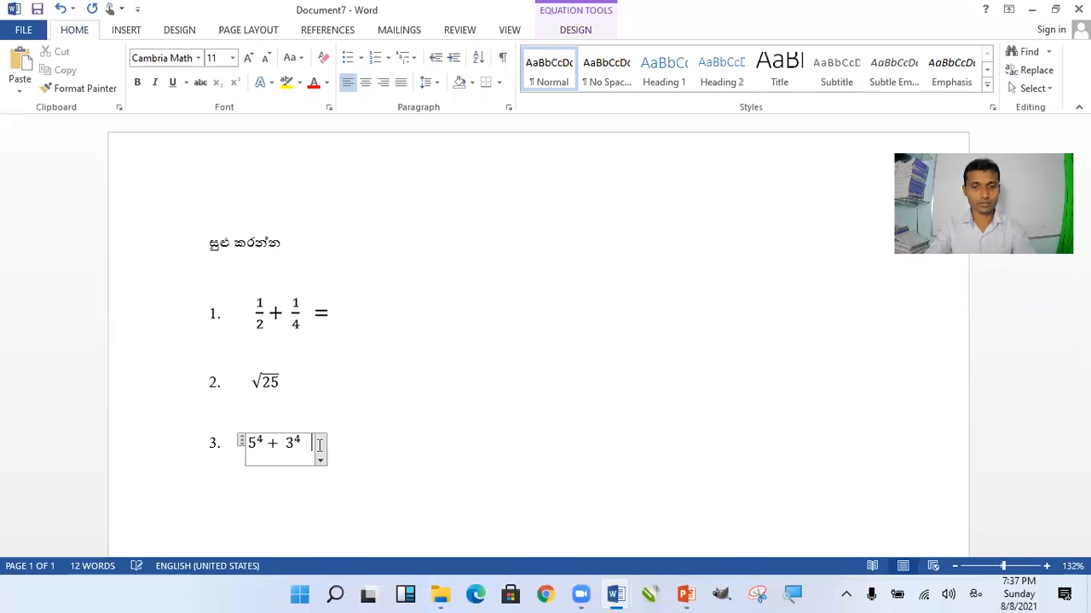
text(=)
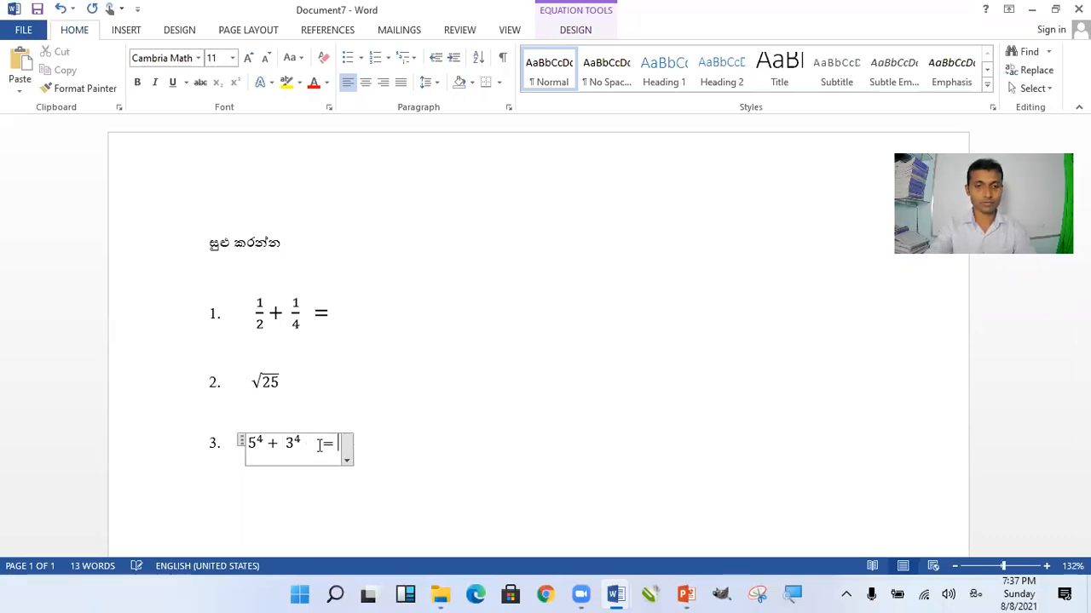
click(488, 434)
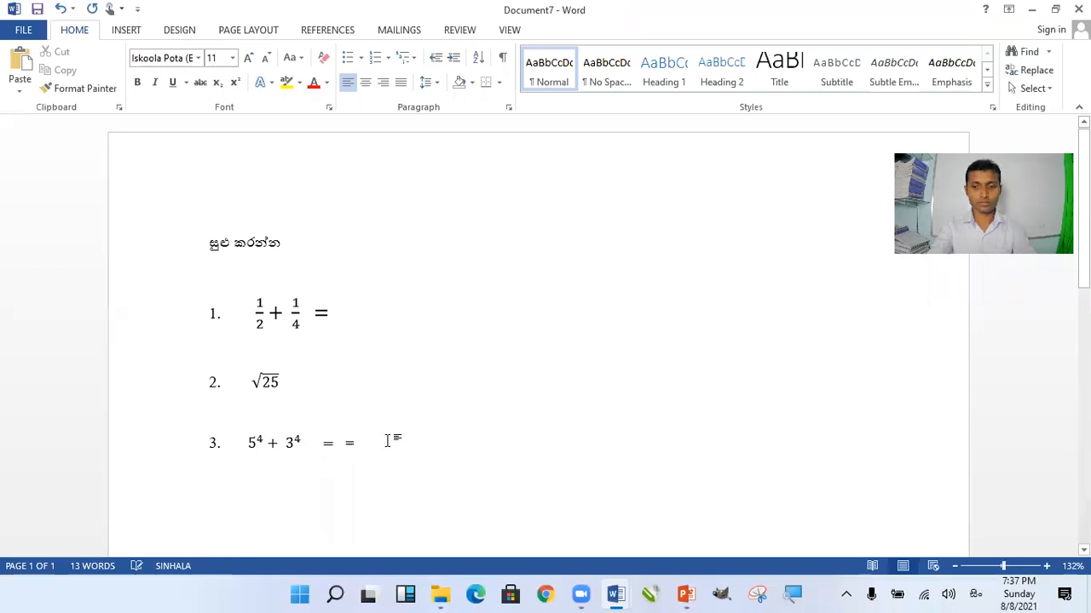
key(BackSpace)
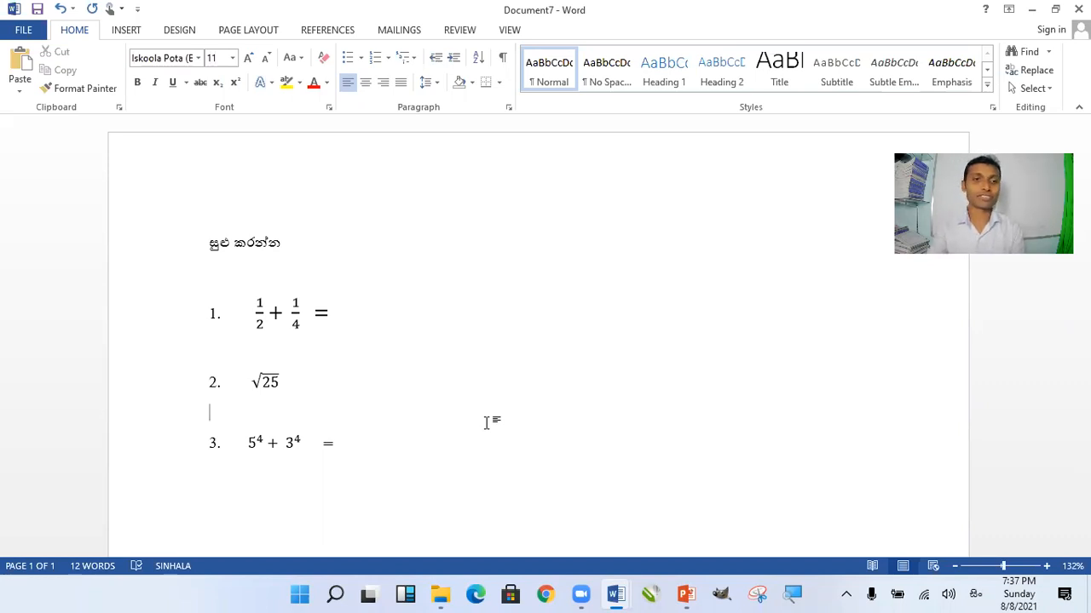
Step: Switch to the "tute 7 Word Processing 1" document and review the Equation and Symbol entries, items 25 and 26
click(121, 31)
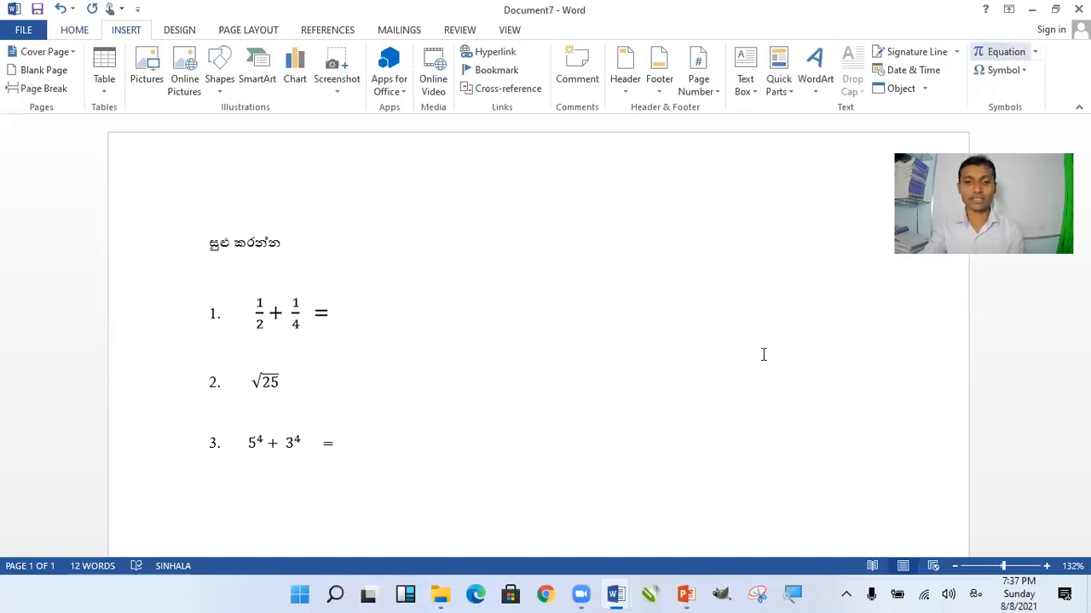
click(615, 594)
click(356, 536)
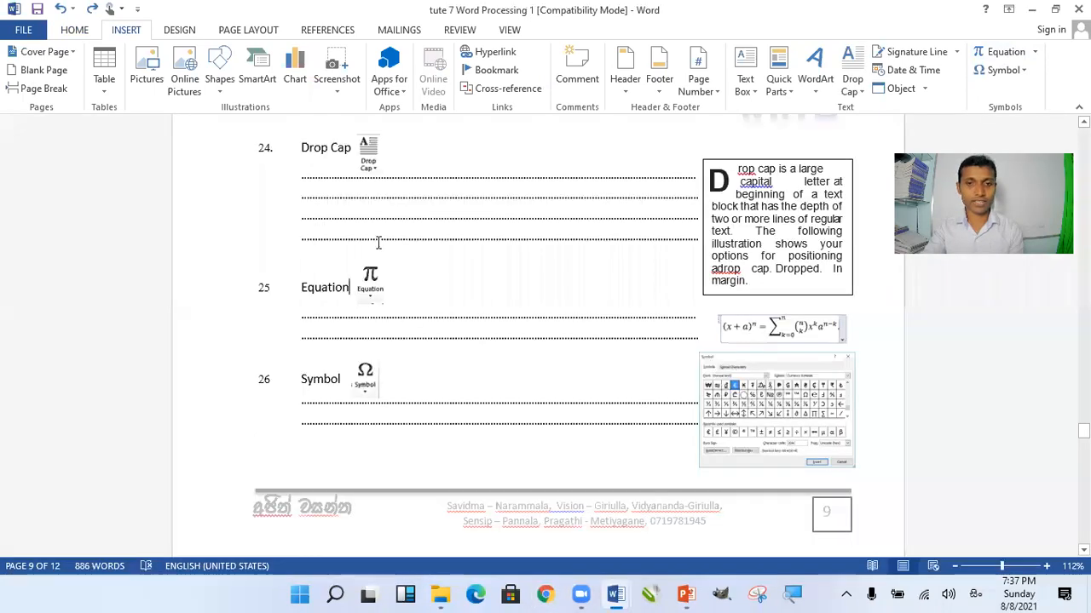
scroll(599, 267, down, 1)
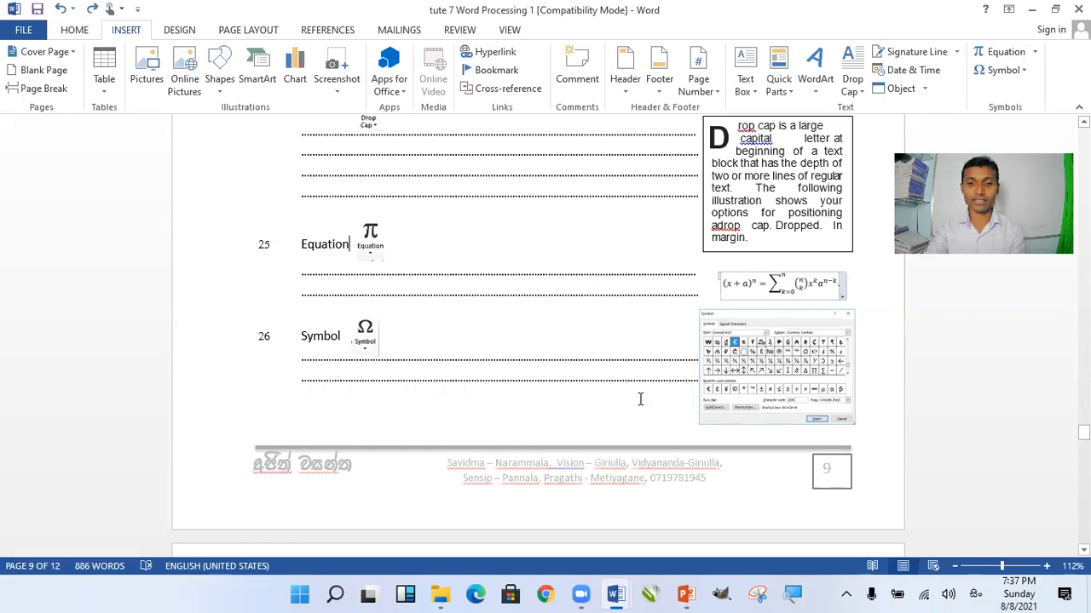
Step: Return to Document7 and look through the built-in equations, such as Area of Circle and Binomial Theorem
mouse_move(620, 596)
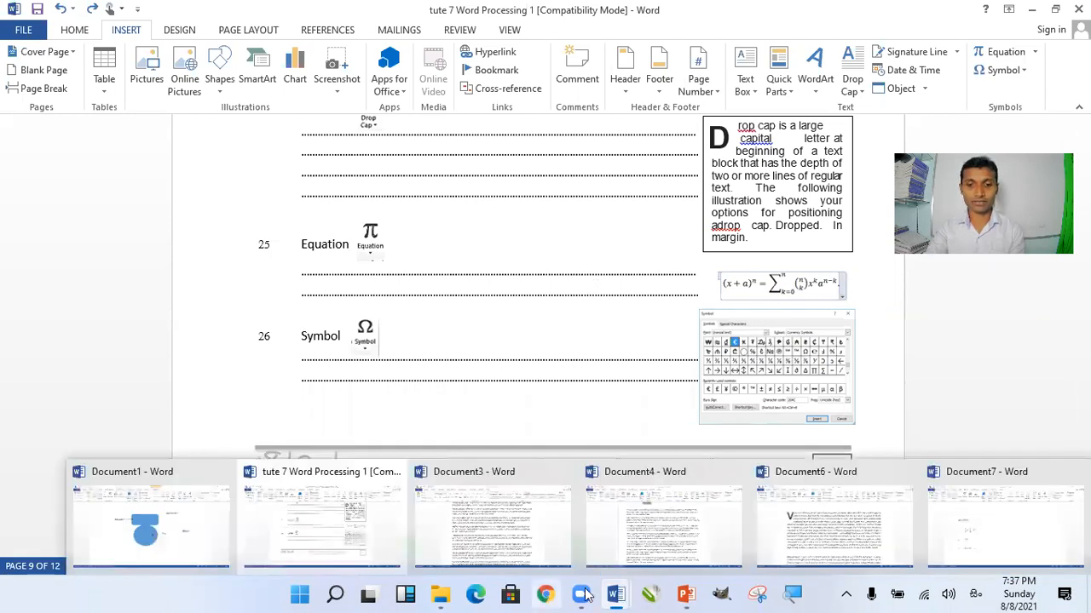
click(619, 597)
click(618, 595)
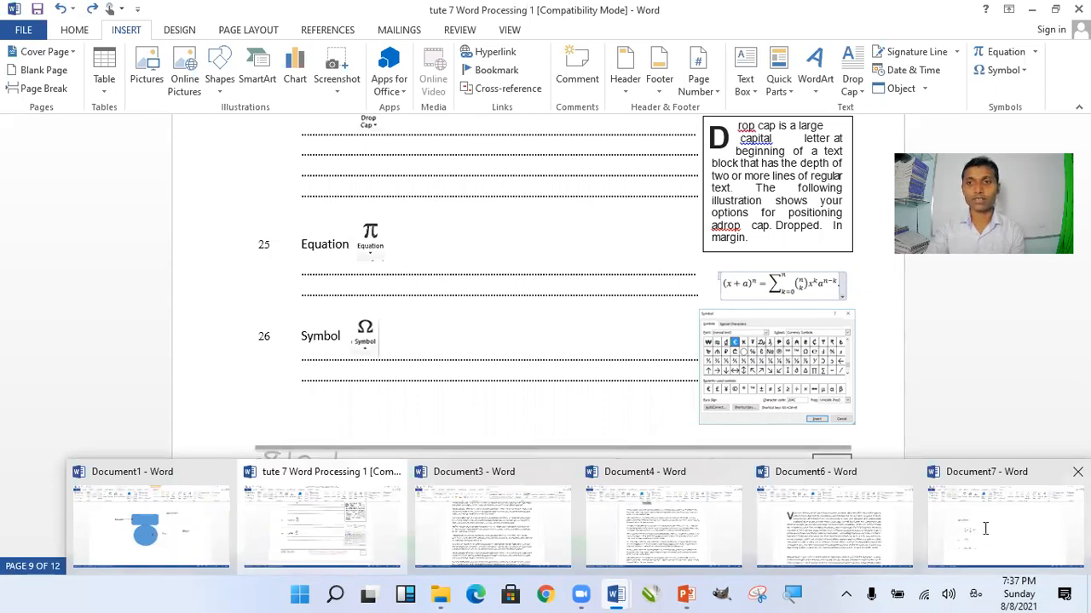
click(1036, 54)
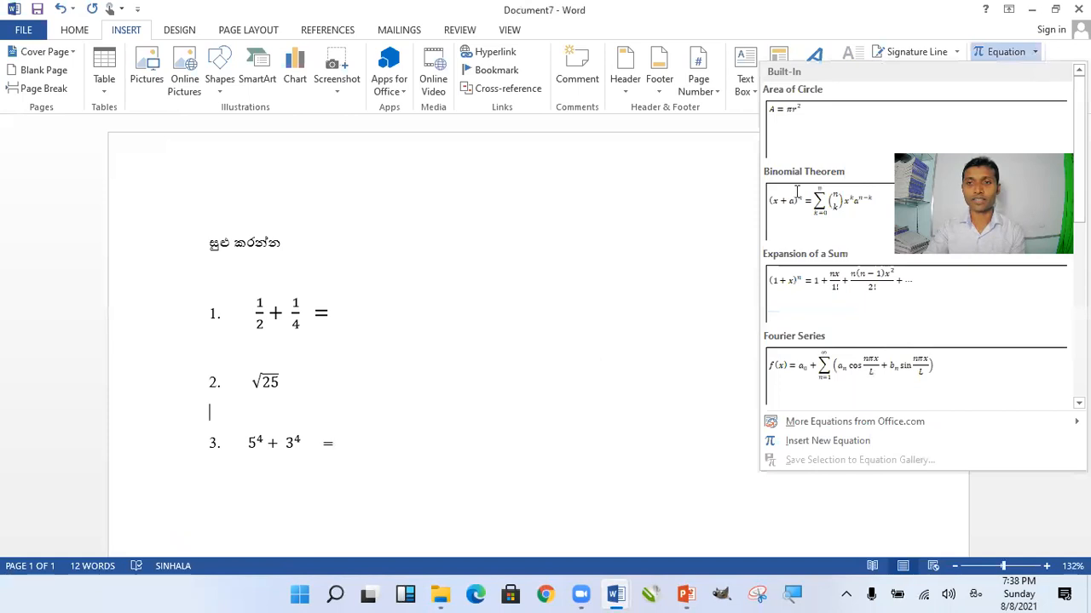
click(1019, 56)
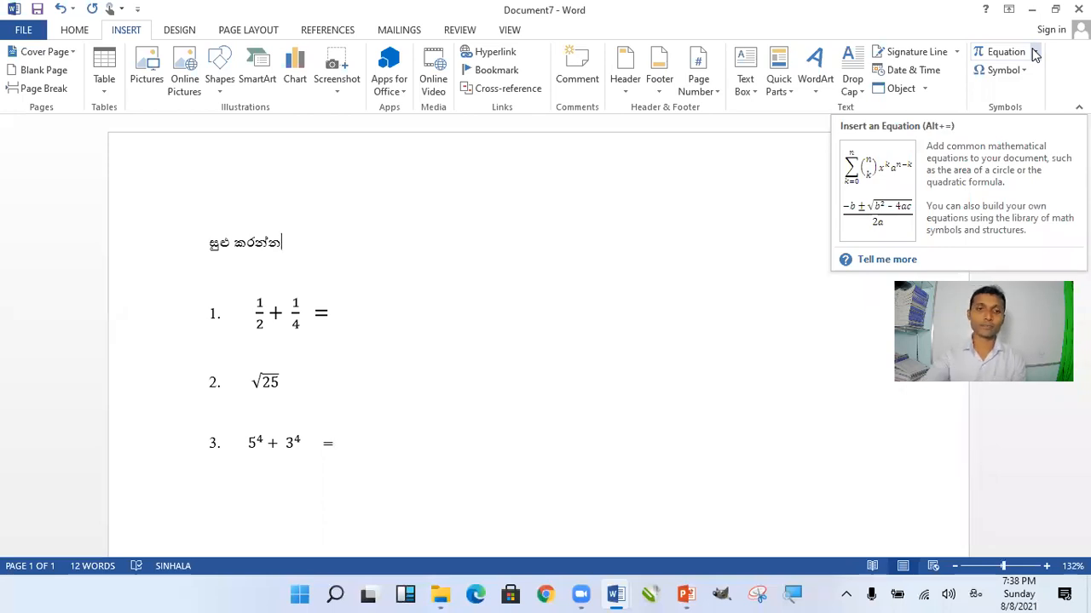
scroll(341, 333, down, 3)
click(282, 371)
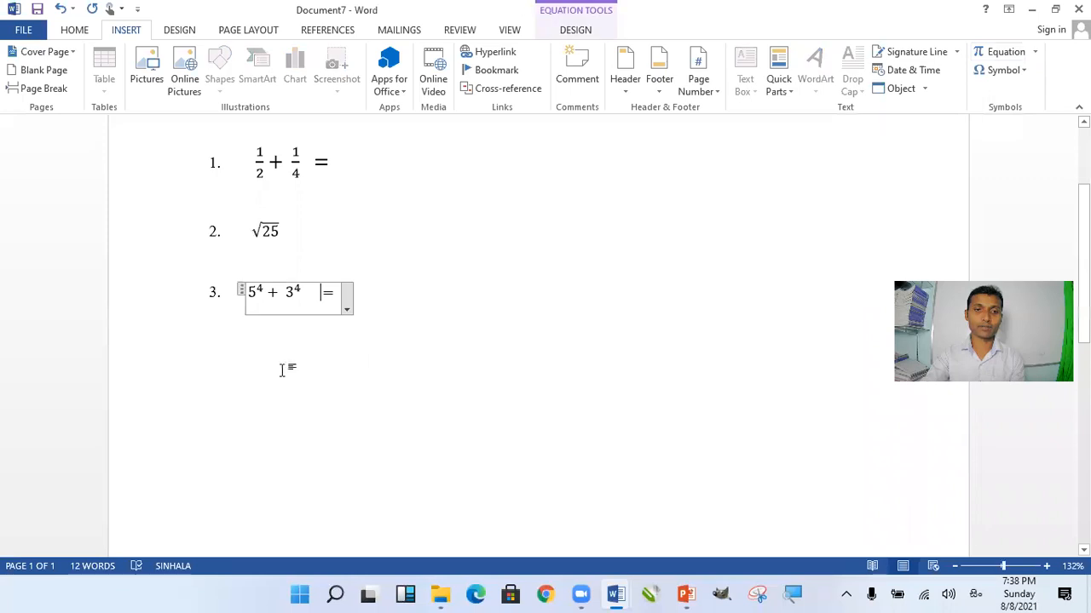
click(223, 372)
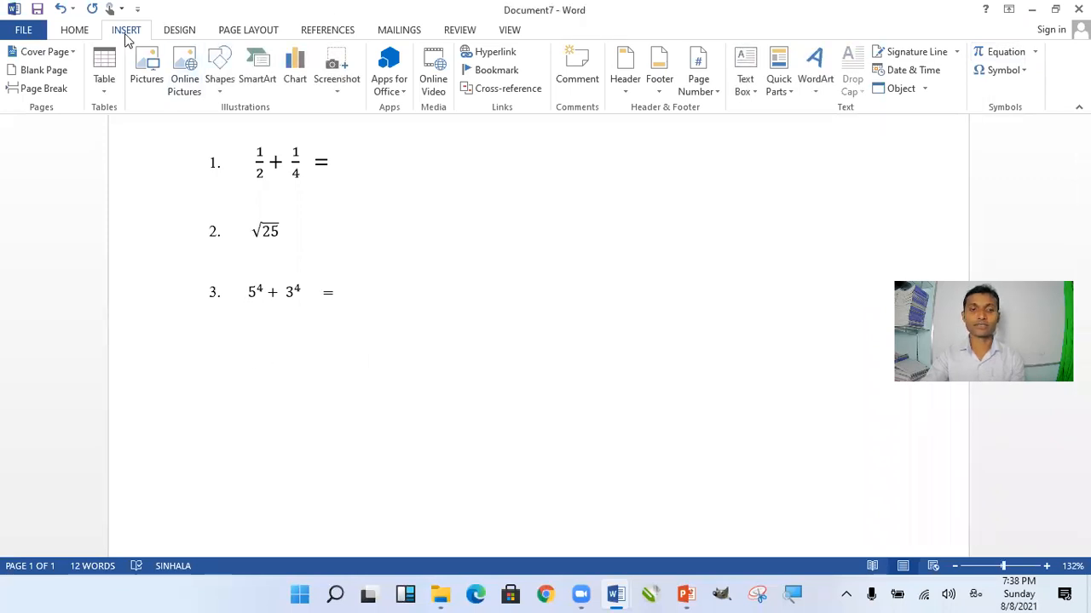
click(1014, 54)
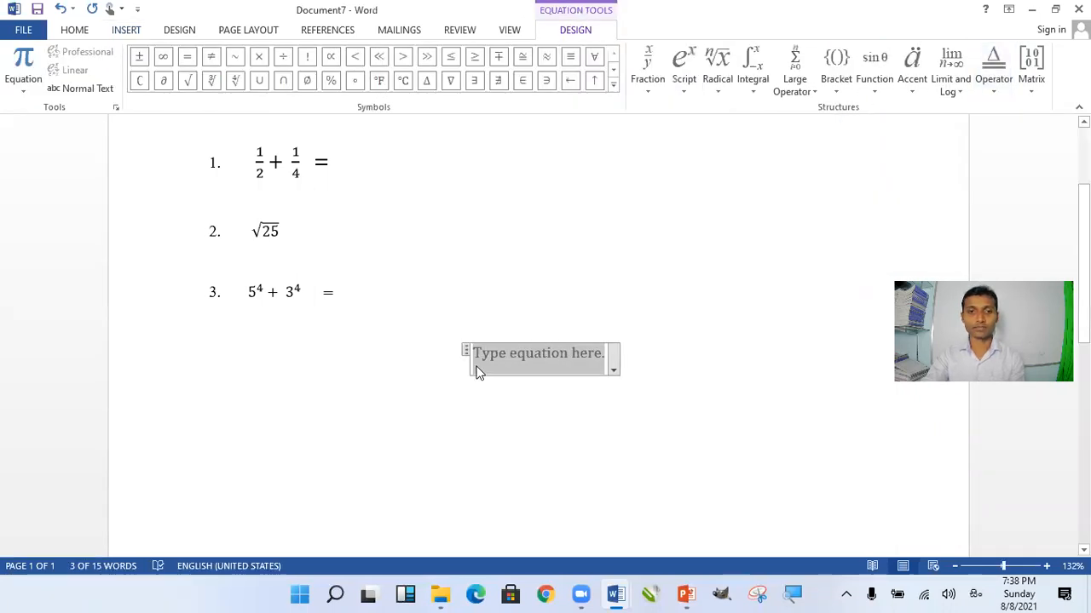
click(474, 350)
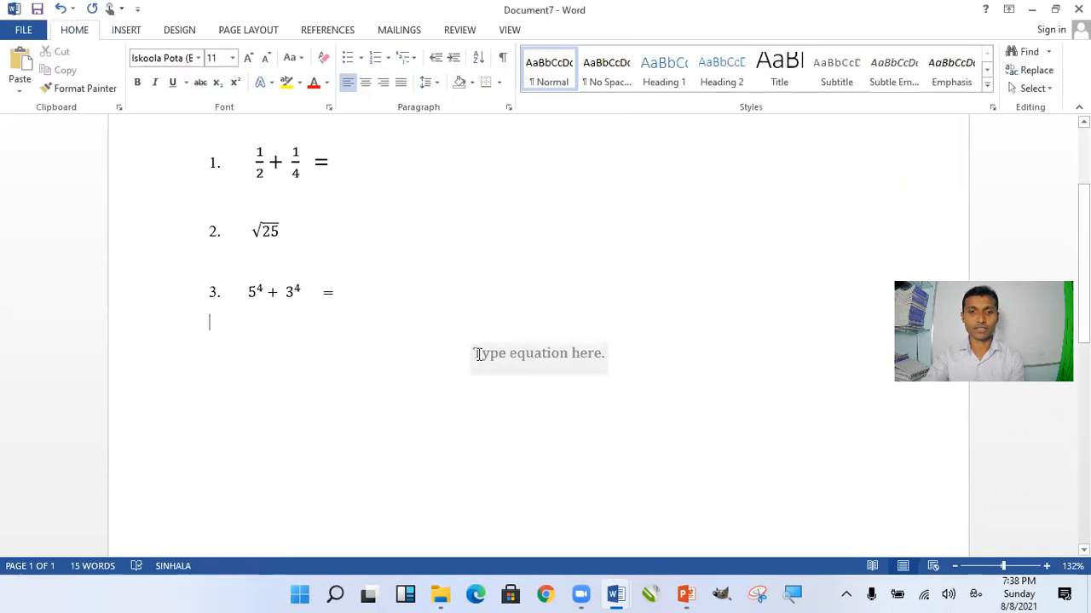
click(477, 354)
key(Delete)
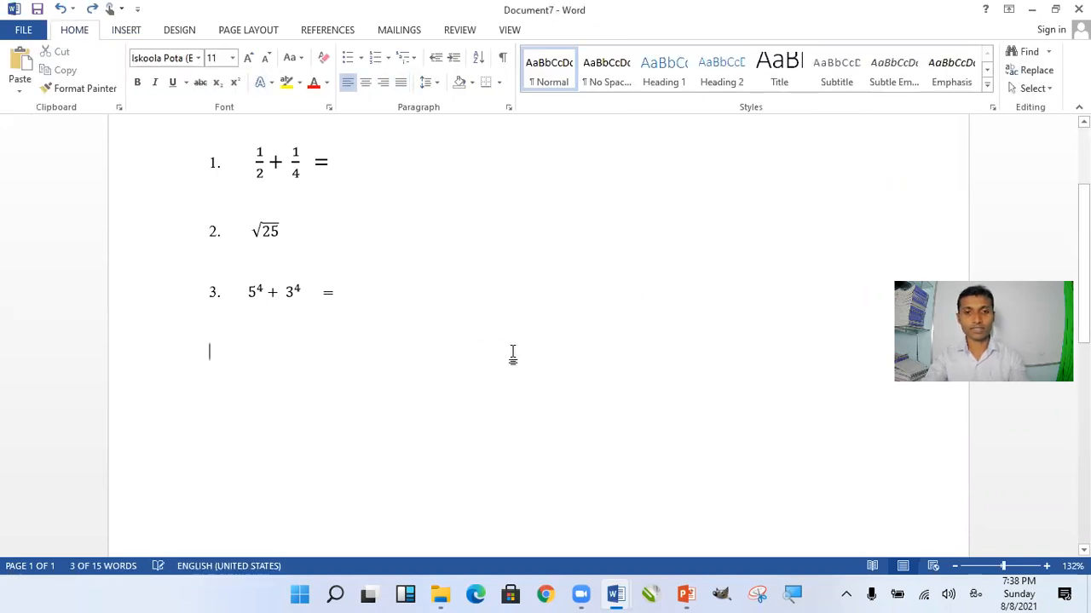
Step: Start the fourth exercise by entering the item number "4." on the line below item 3
key(alt+shift)
text(4)
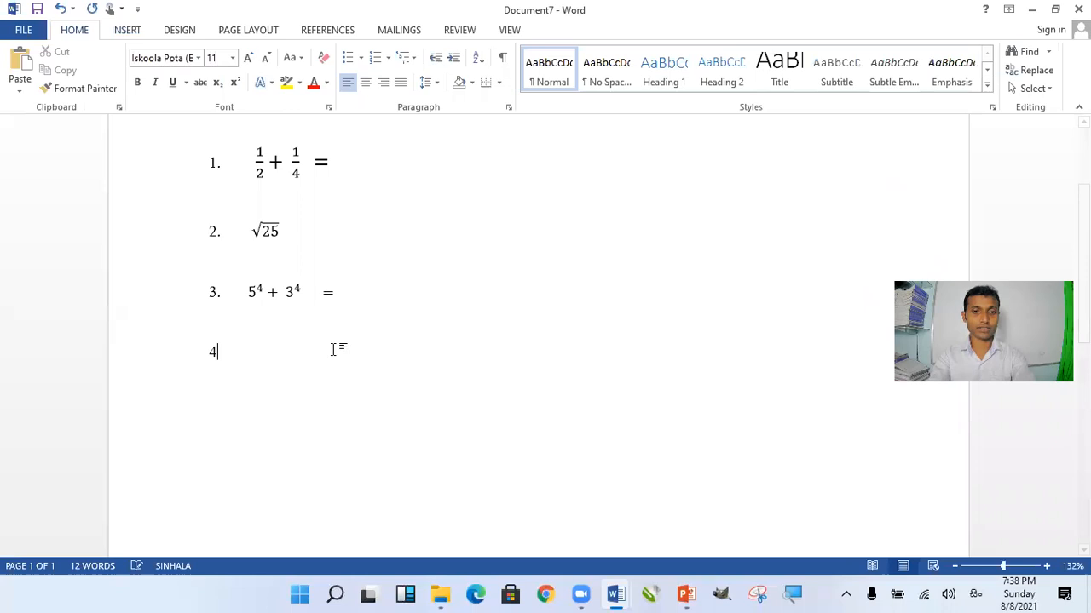
key(BackSpace)
key(BackSpace)
text(4ග)
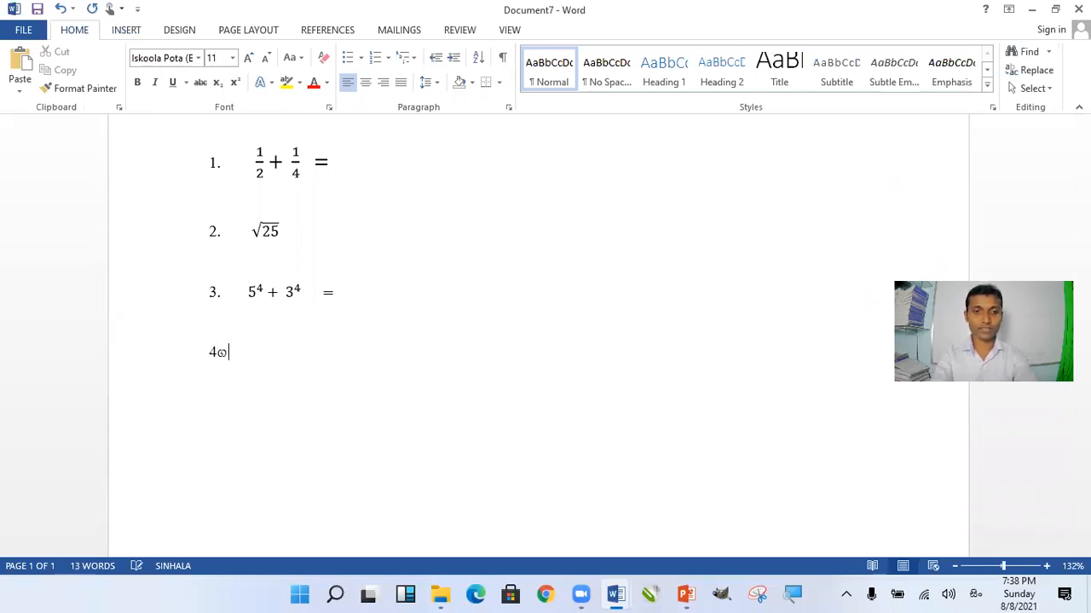
key(BackSpace)
key(BackSpace)
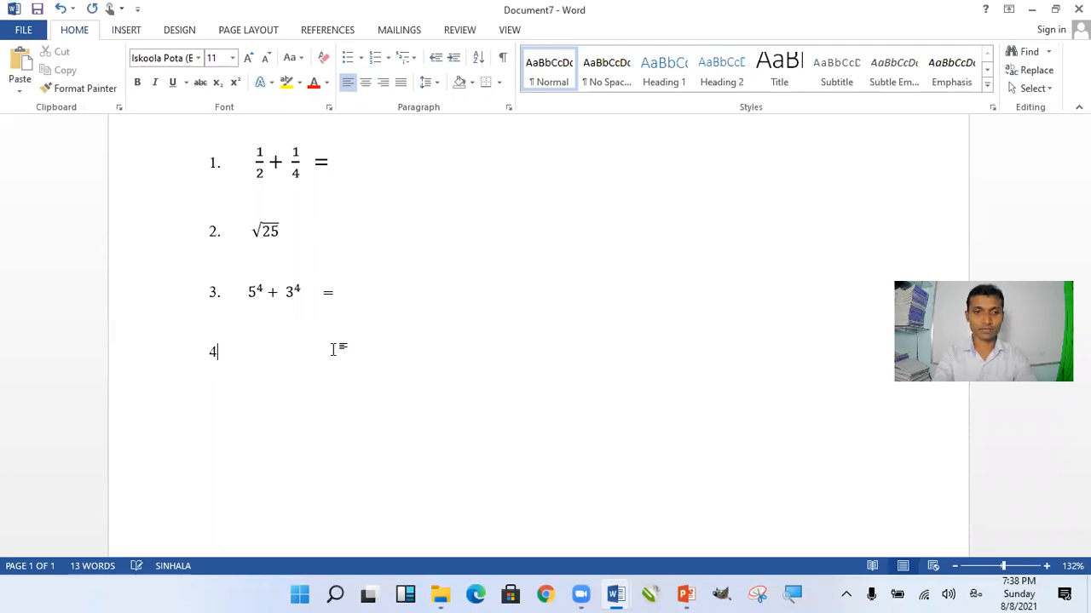
text(.)
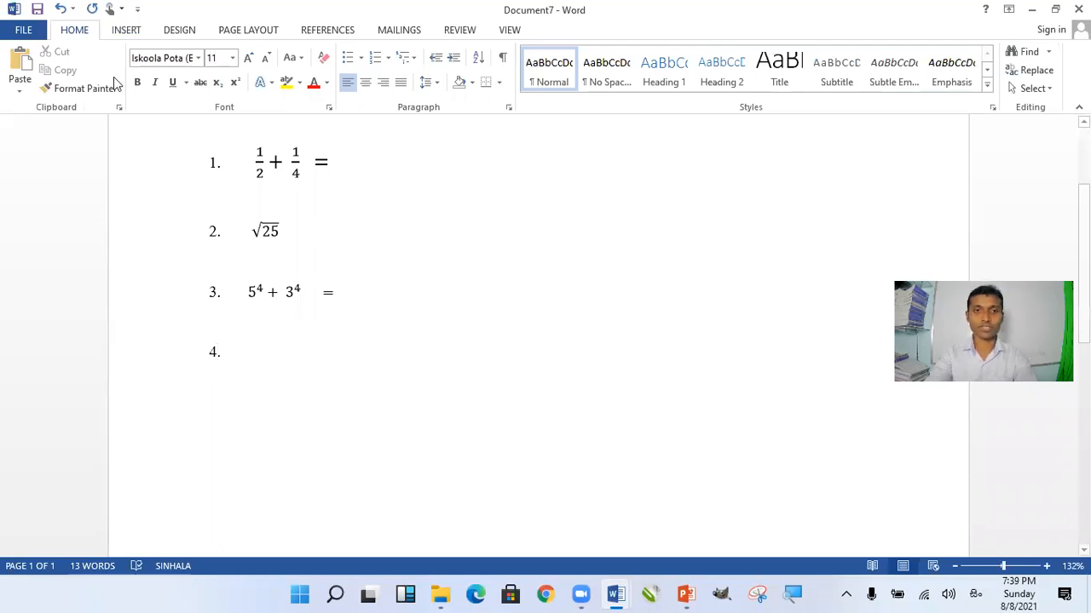
Step: Insert a new equation for item 4 made of an empty stacked fraction, a plus sign and an empty square root
click(136, 30)
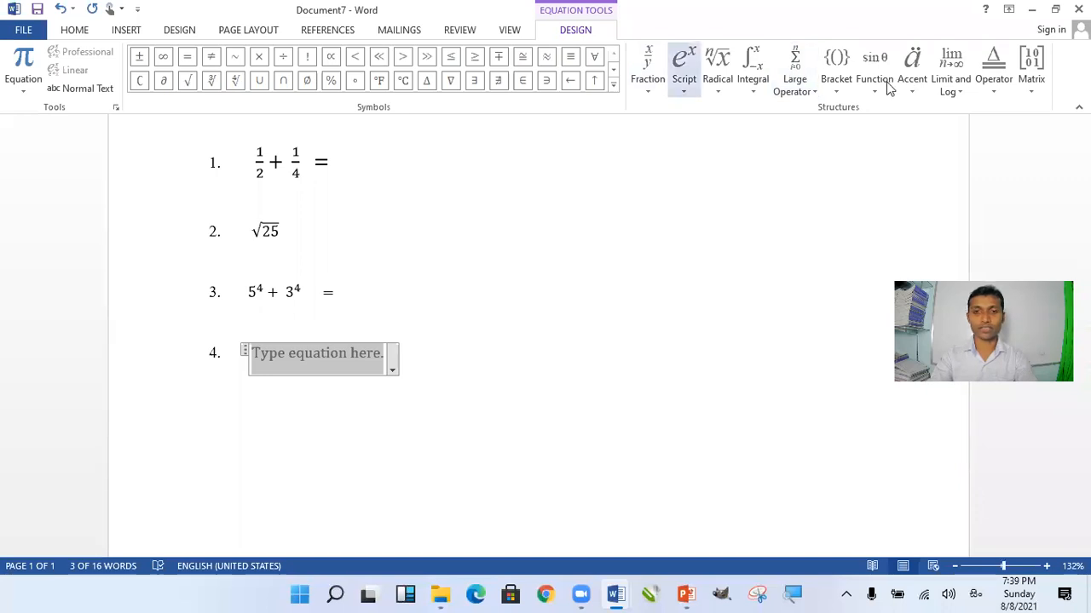
click(652, 90)
click(662, 159)
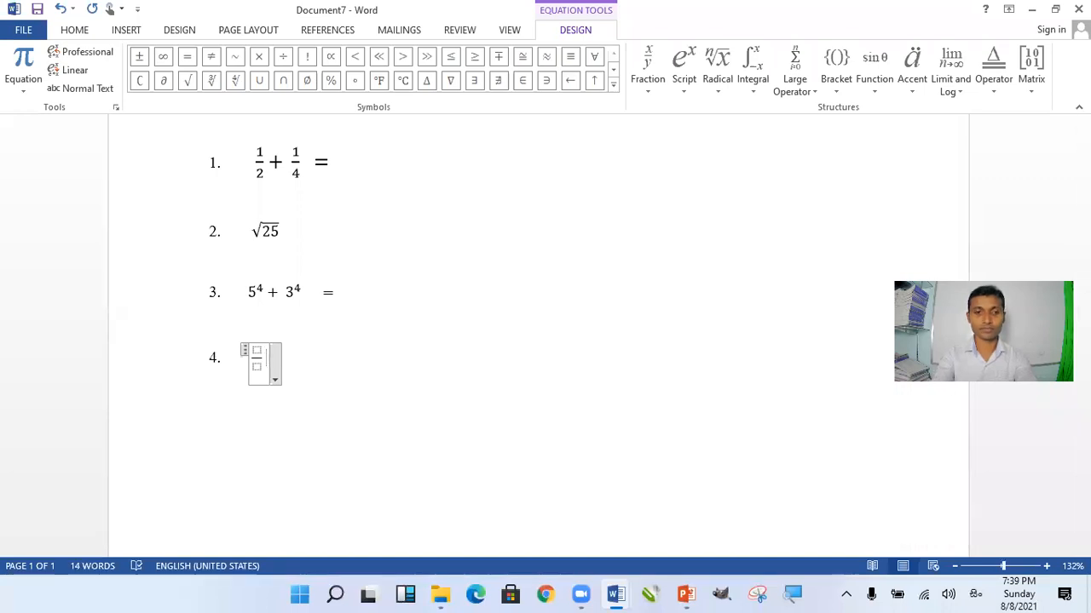
text(+)
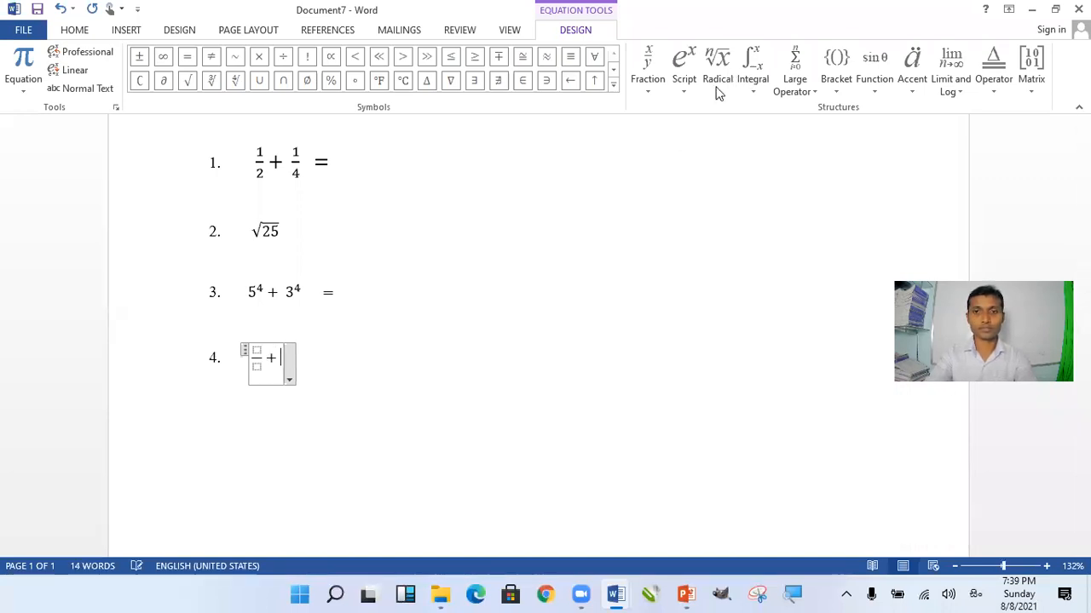
click(719, 92)
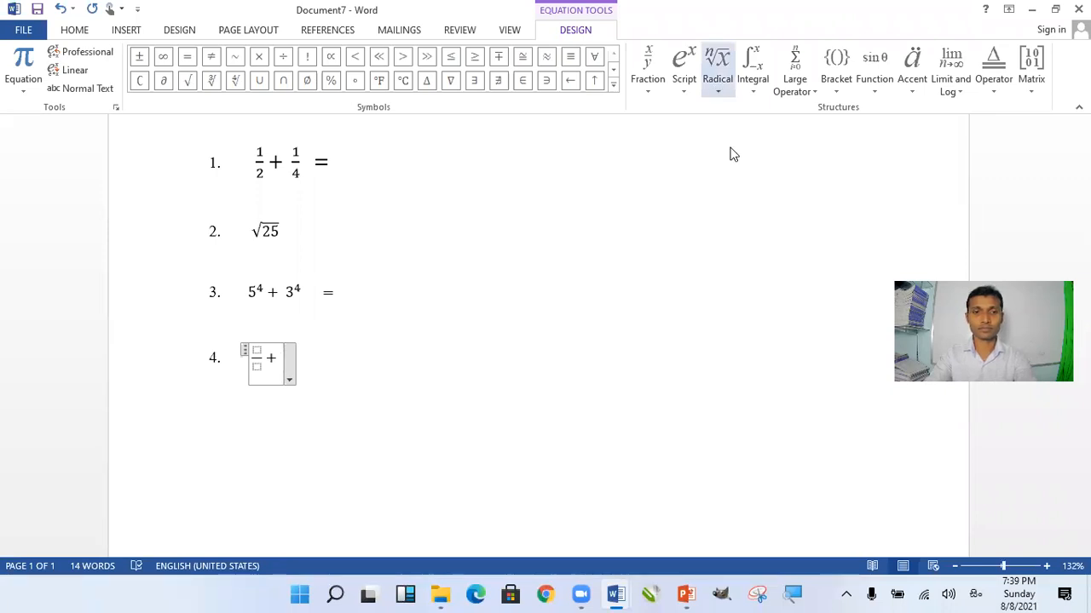
click(732, 148)
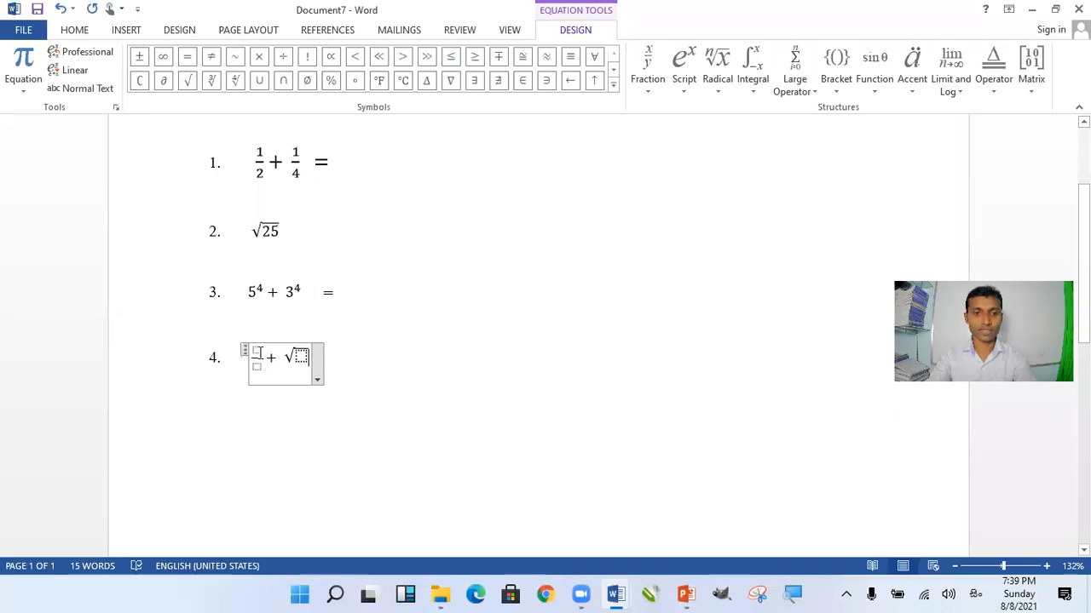
Step: Fill the item 4 equation with 4 over 2 in the fraction and 34 under the root, and add two new lines below
key(Up)
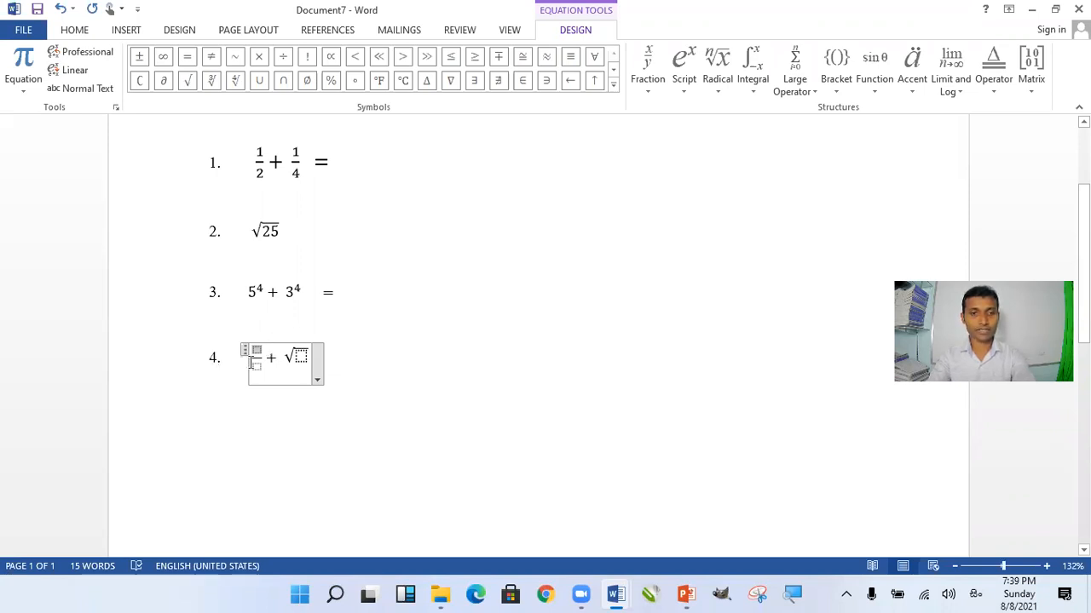
text(4/)
key(Down)
text(2 + √34)
click(504, 409)
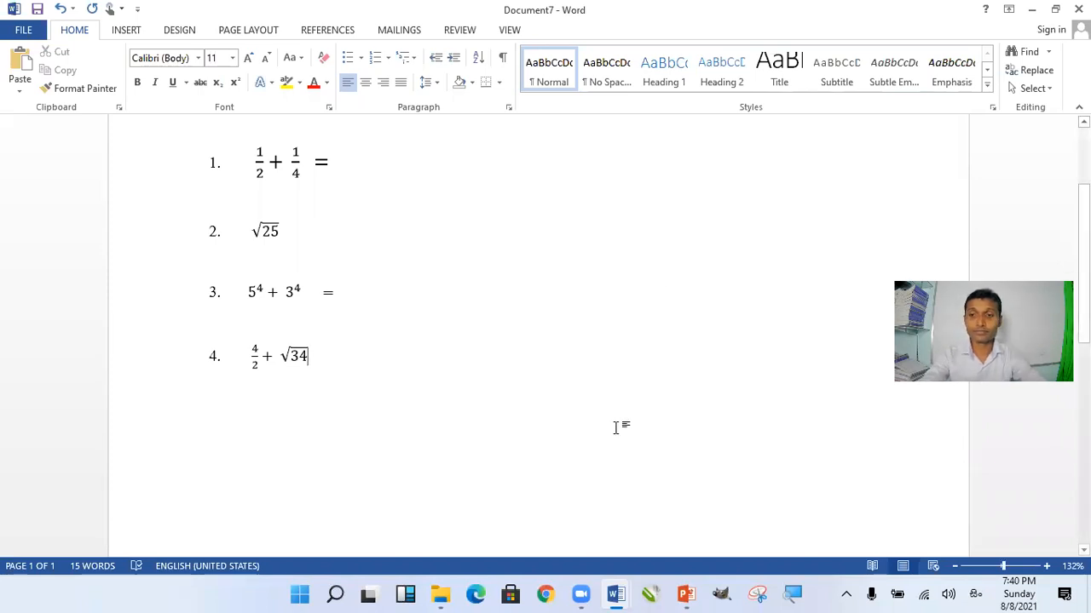
key(Return)
key(Return)
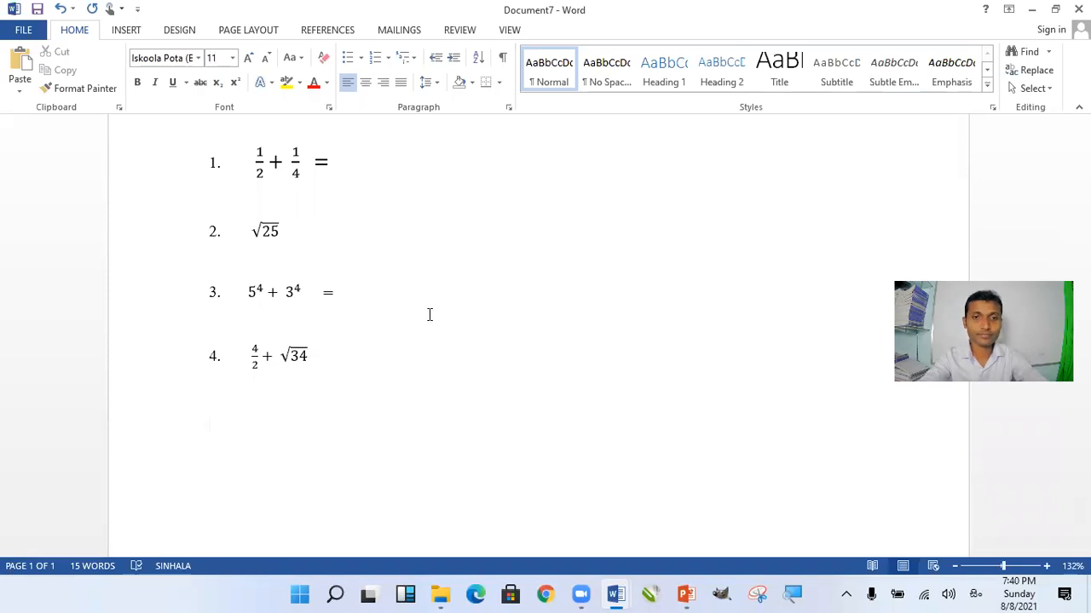
click(407, 312)
scroll(407, 313, down, 2)
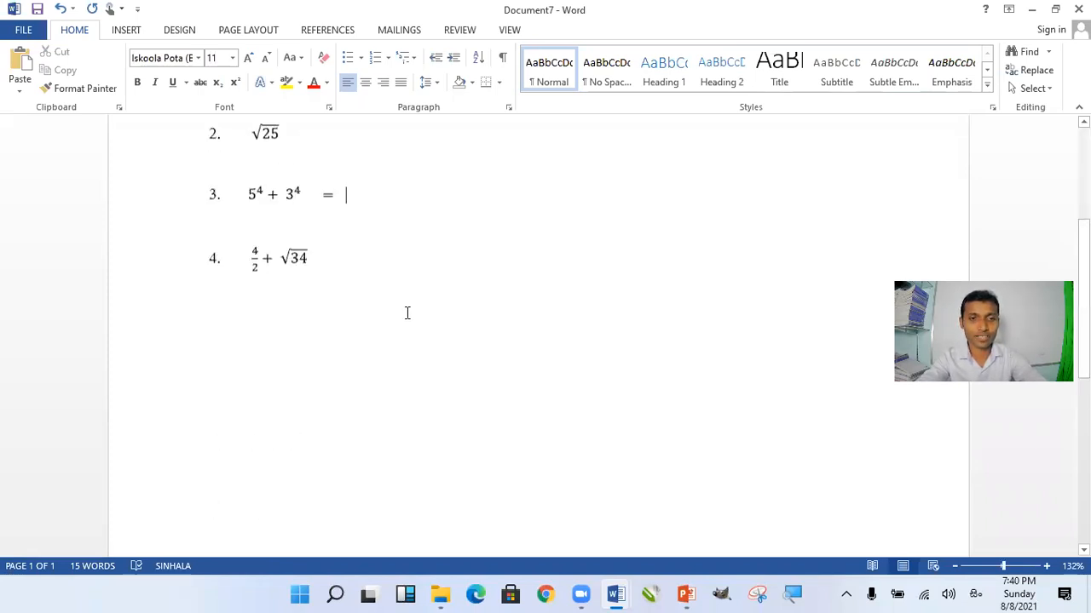
scroll(407, 313, up, 3)
Step: Insert the skull and crossbones symbol from the Wingdings font on the empty line below item 4
click(126, 30)
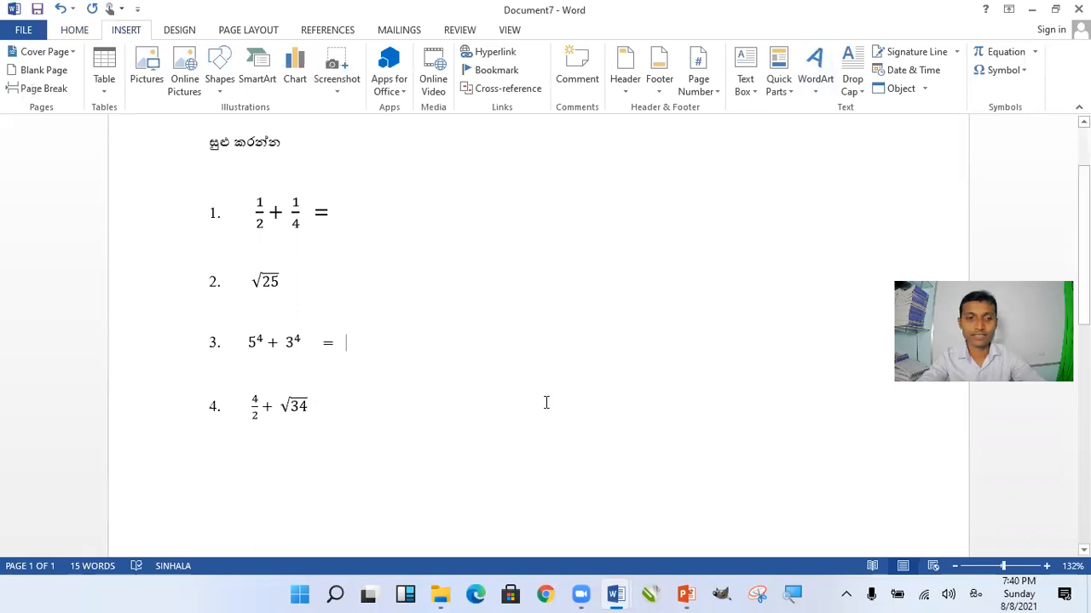
click(381, 479)
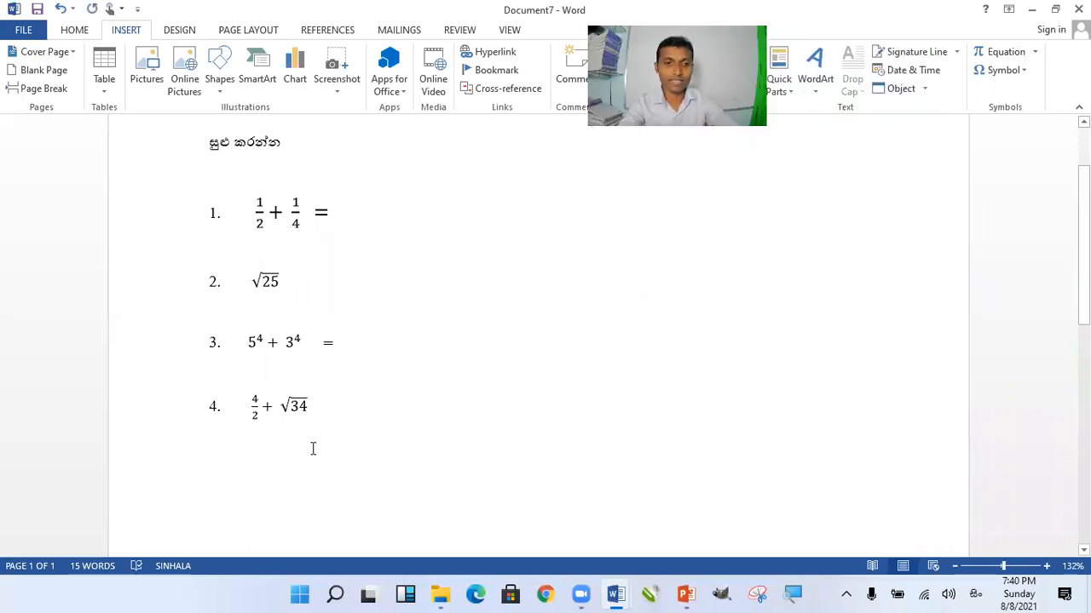
scroll(318, 432, down, 4)
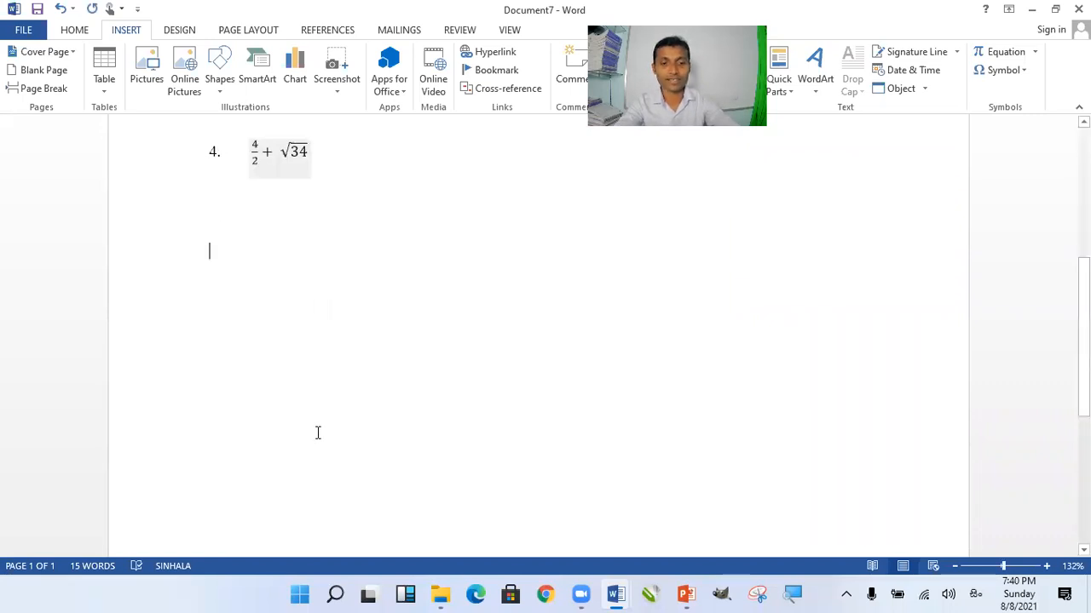
click(317, 432)
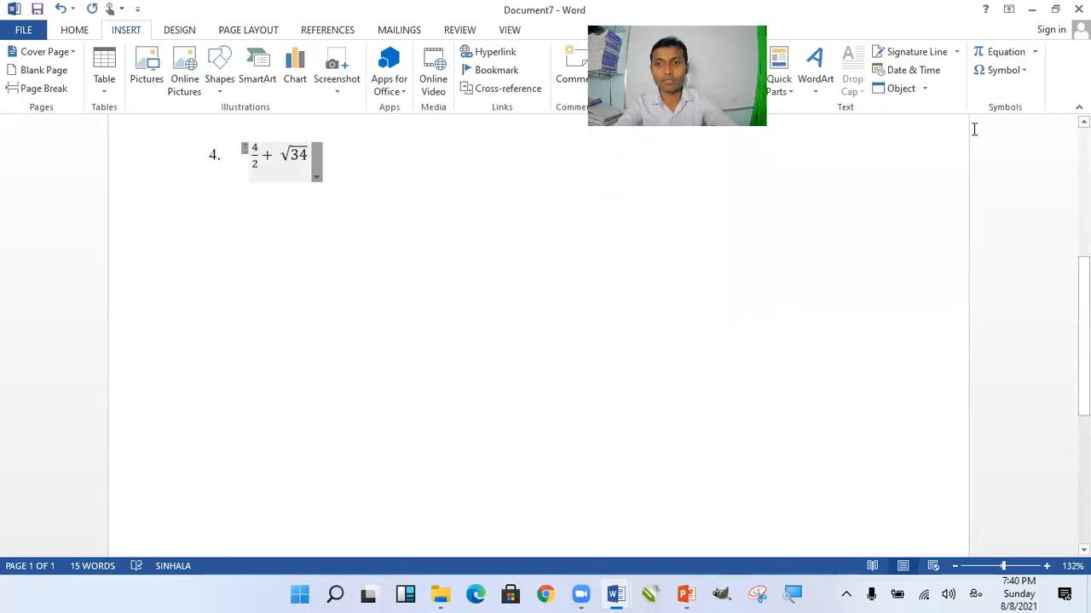
click(1019, 70)
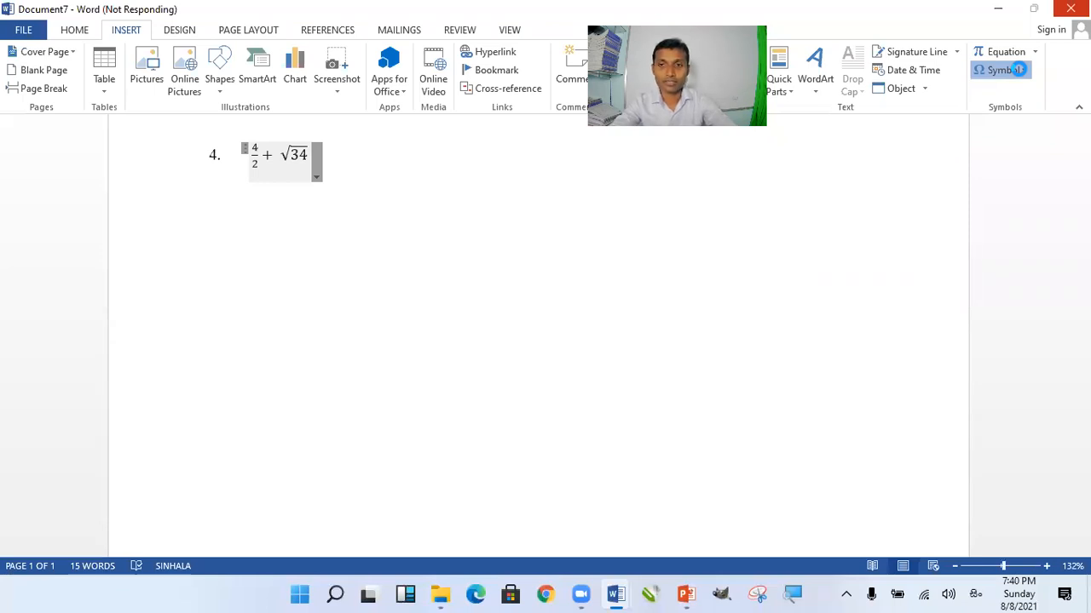
click(1019, 70)
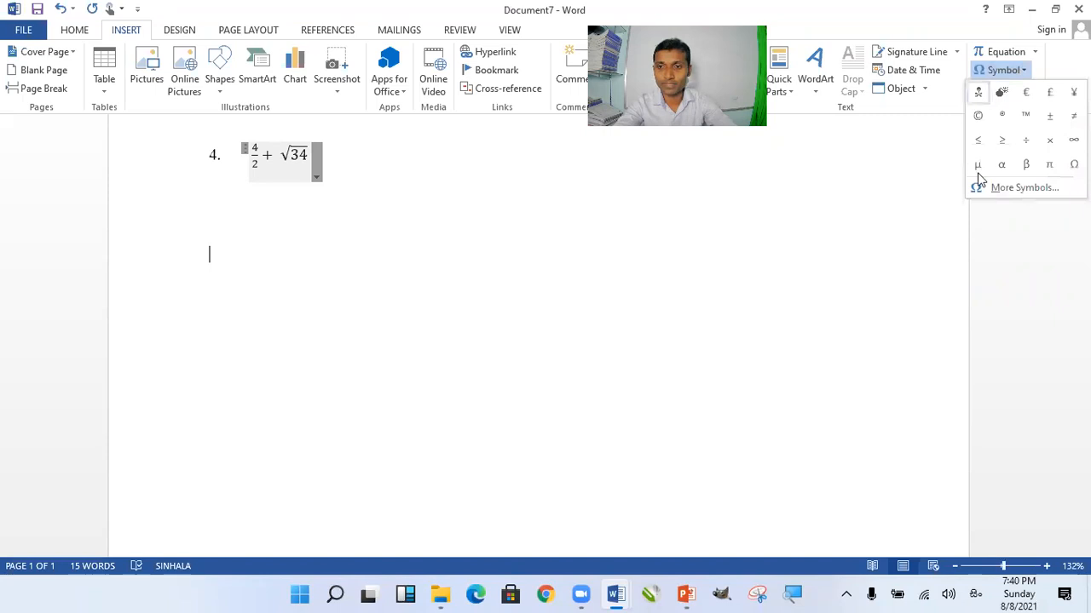
click(1024, 189)
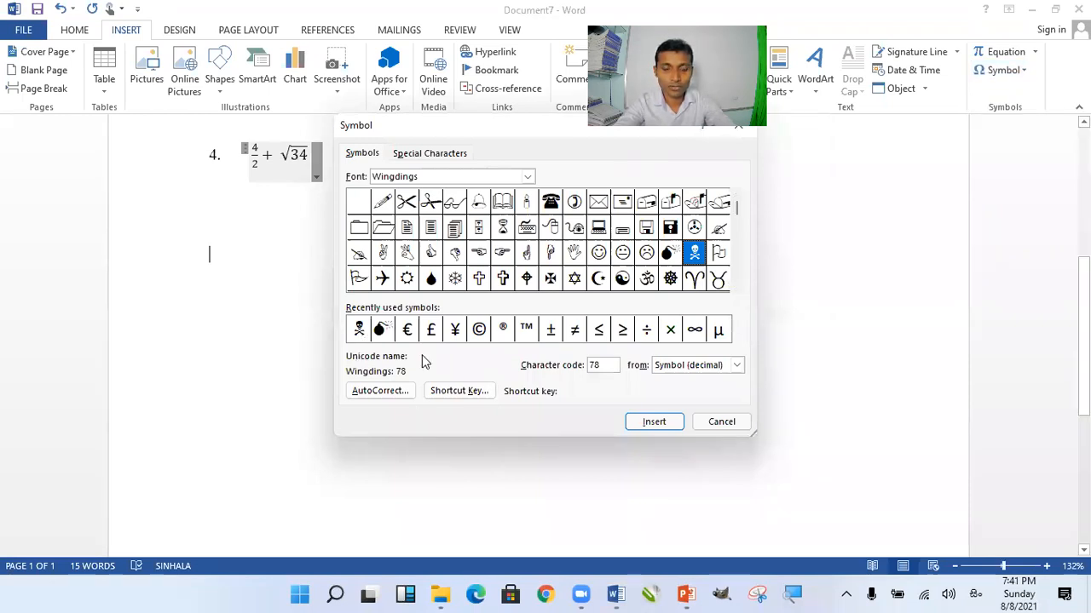
click(359, 330)
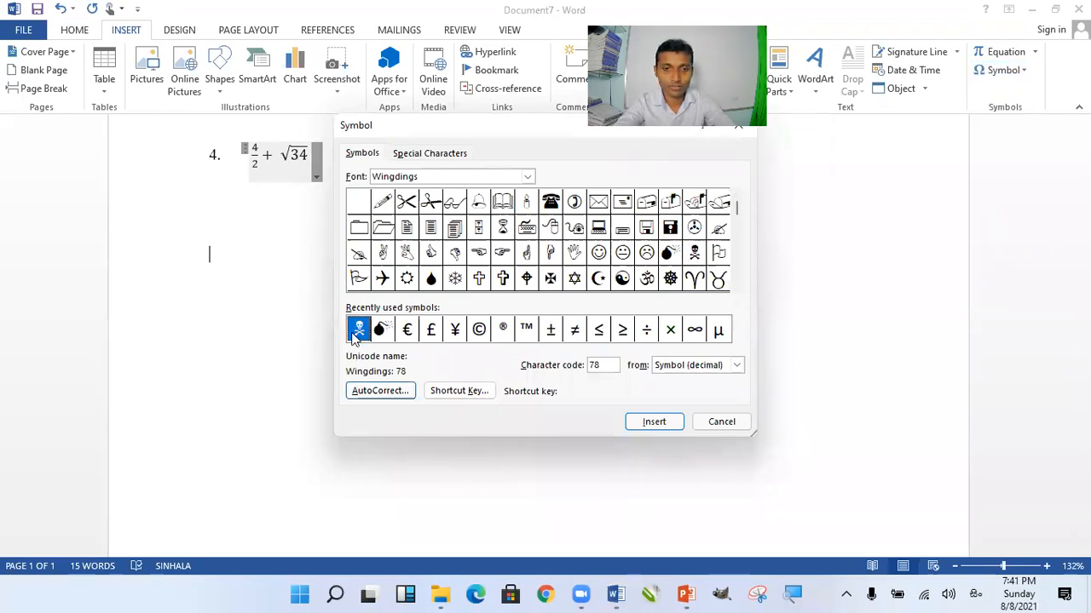
click(641, 425)
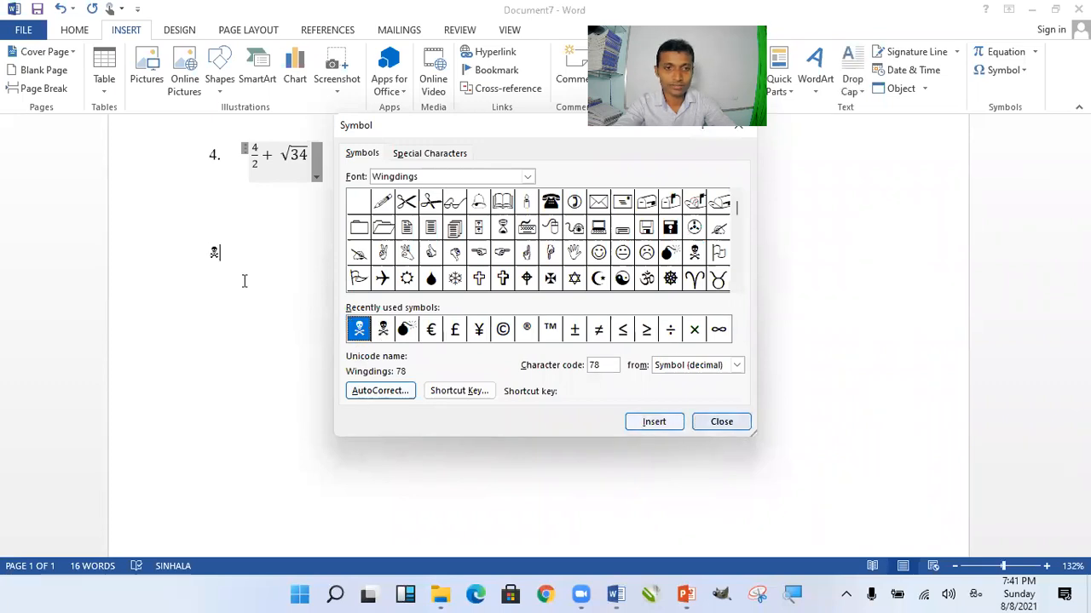
Step: Enlarge the skull and crossbones symbol to font size 48
click(177, 255)
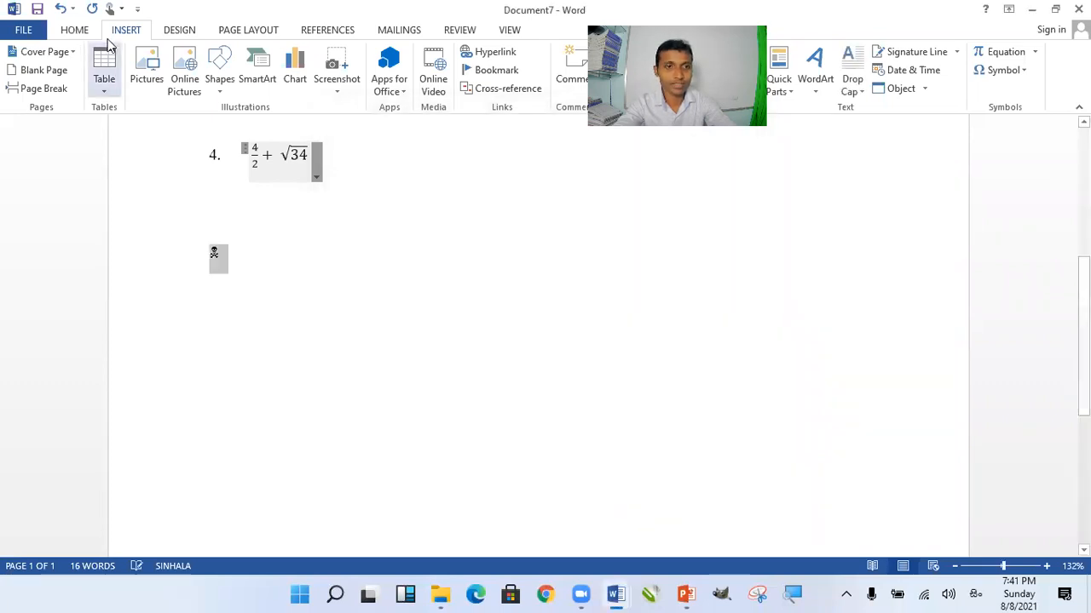
click(248, 57)
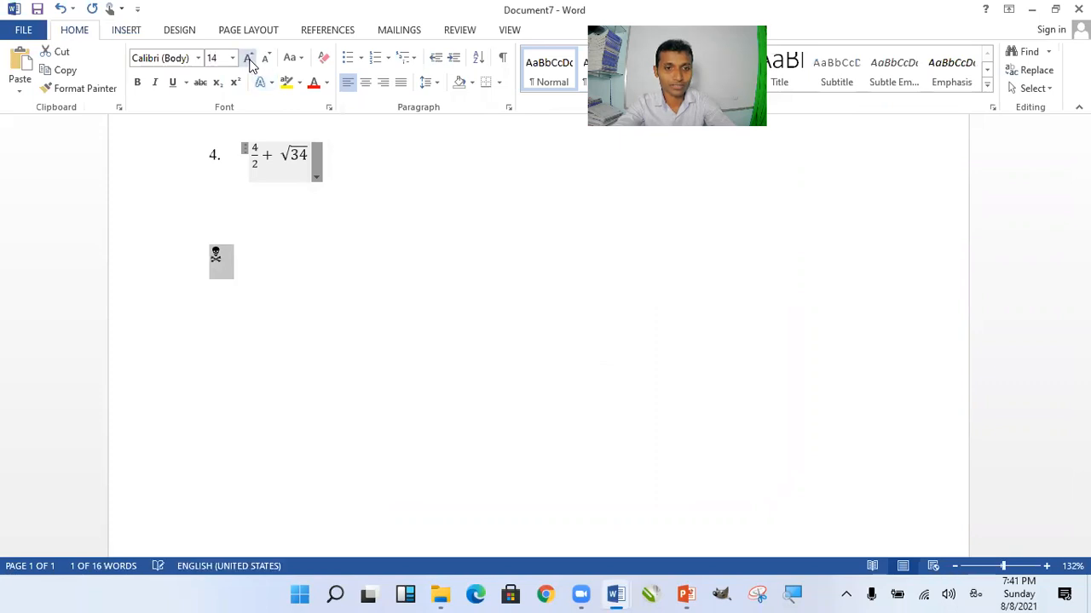
click(248, 58)
click(248, 58)
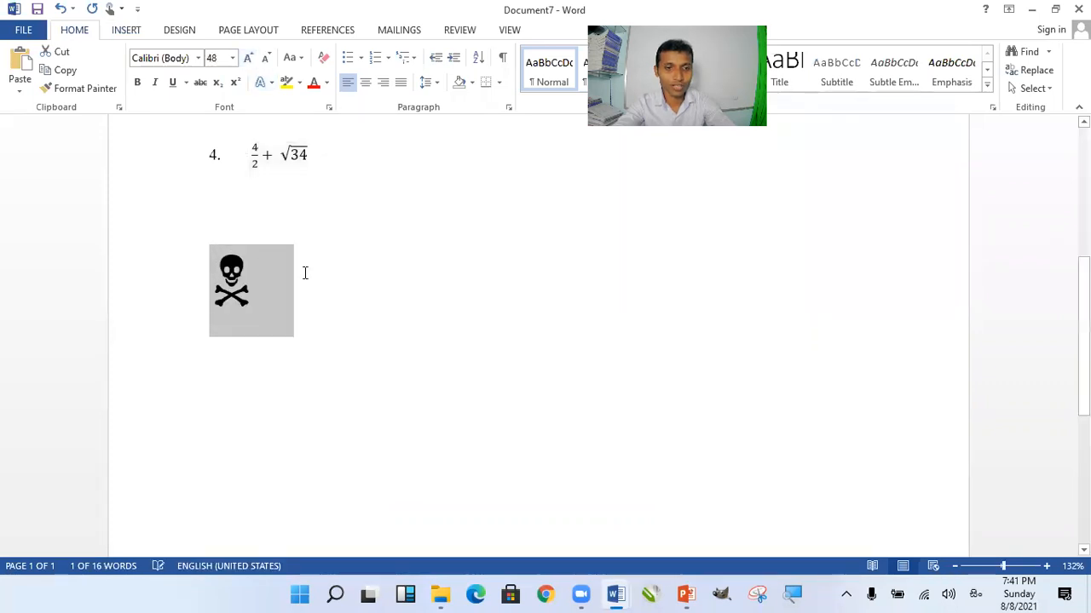
click(356, 337)
Step: Increase the skull and crossbones symbol's font size to 90
click(189, 292)
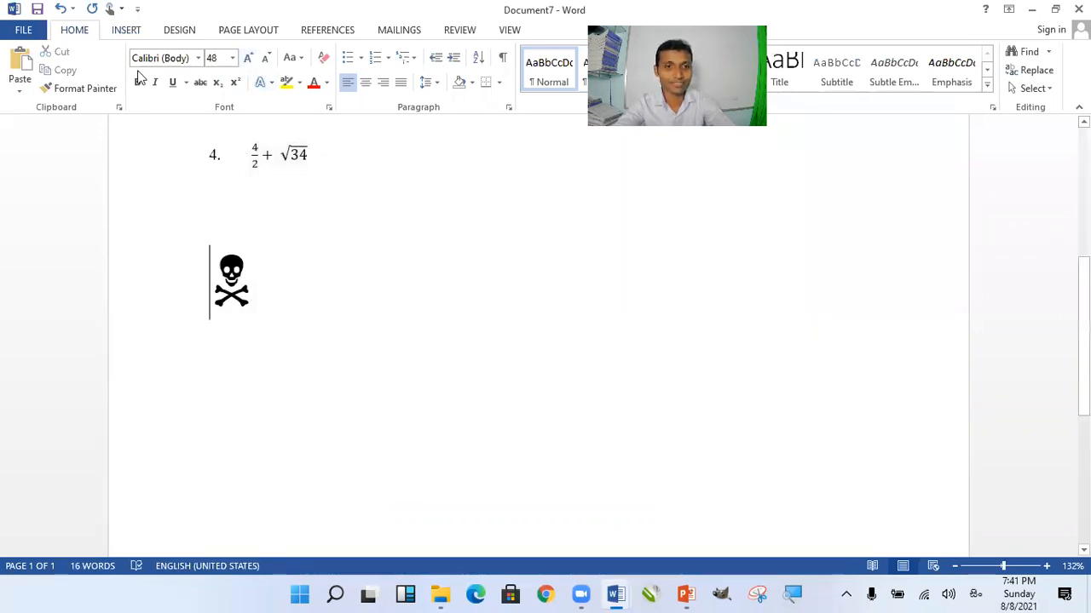
click(248, 58)
click(248, 58)
click(248, 58)
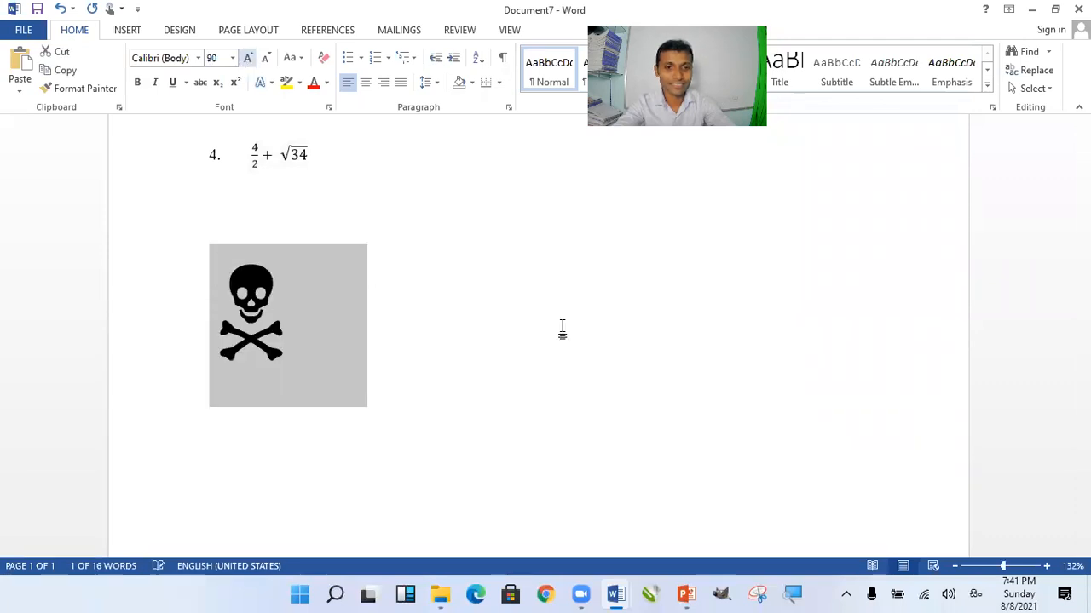
click(494, 329)
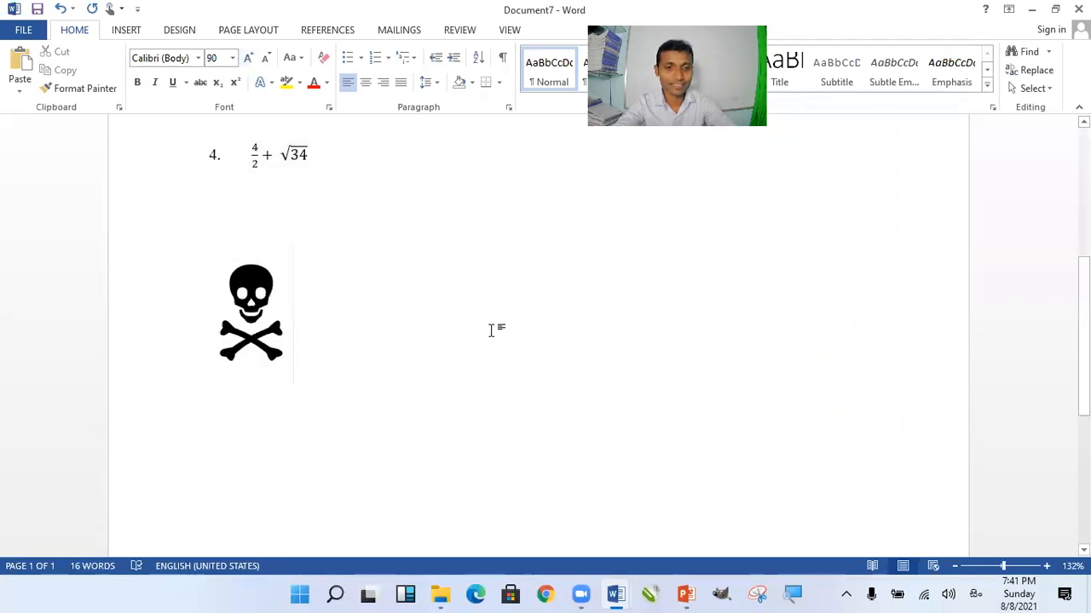
Step: Increase the skull and crossbones symbol further to font size 120
key(shift+Left)
click(248, 62)
click(248, 62)
click(248, 62)
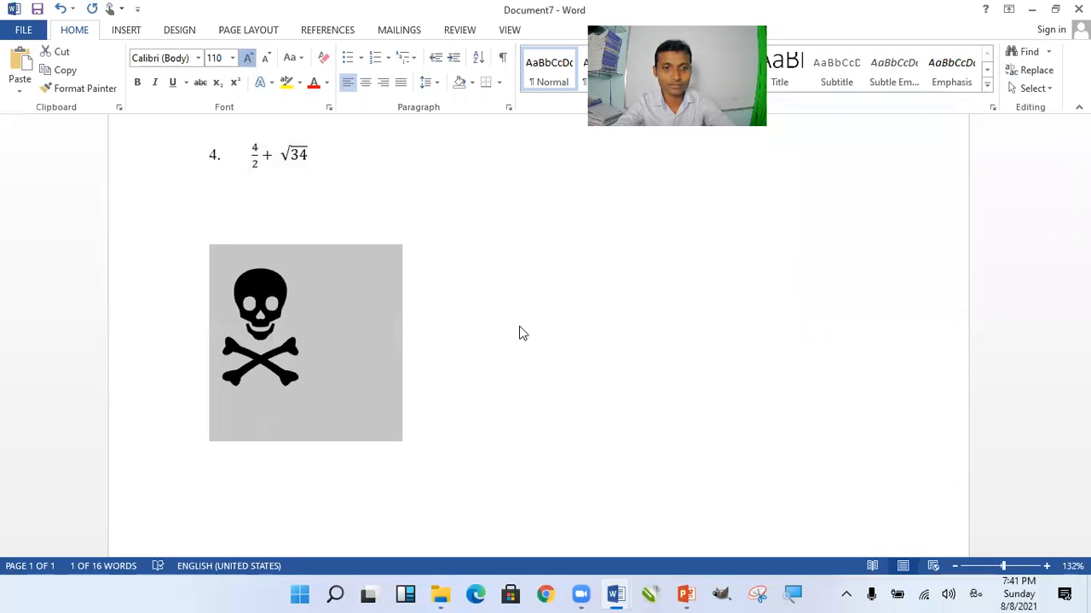
click(490, 423)
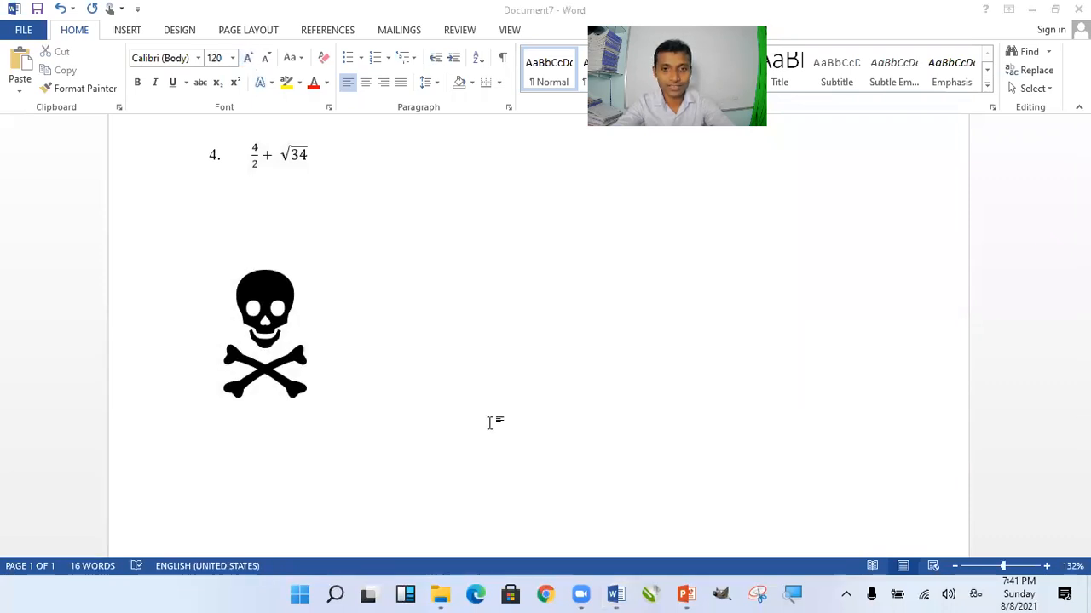
Step: Insert the bomb, open book and yin-yang symbols from the Wingdings font after the skull and crossbones
click(357, 373)
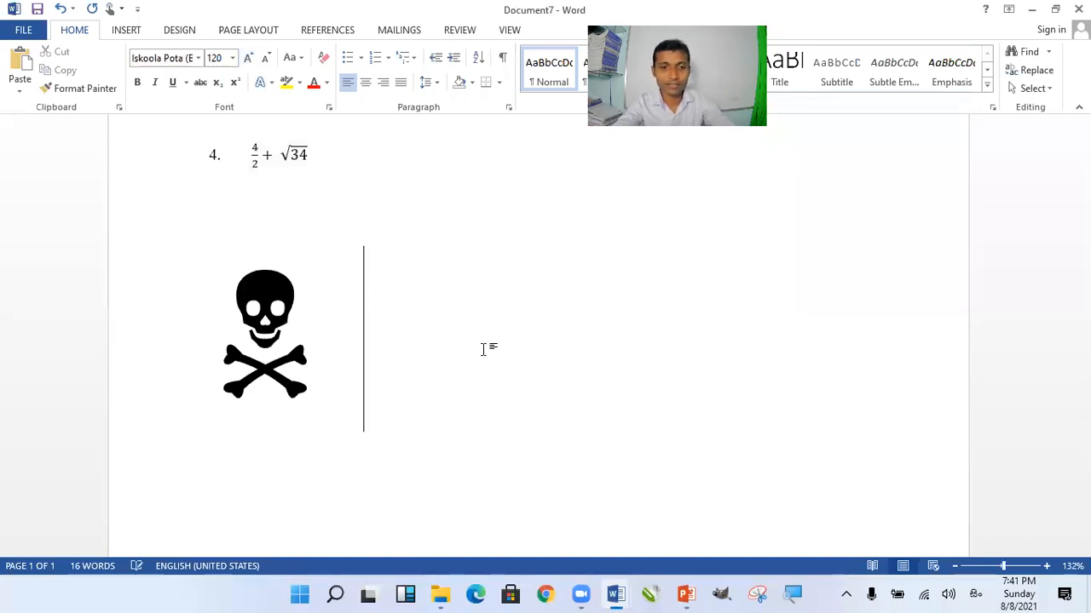
key(alt+shift)
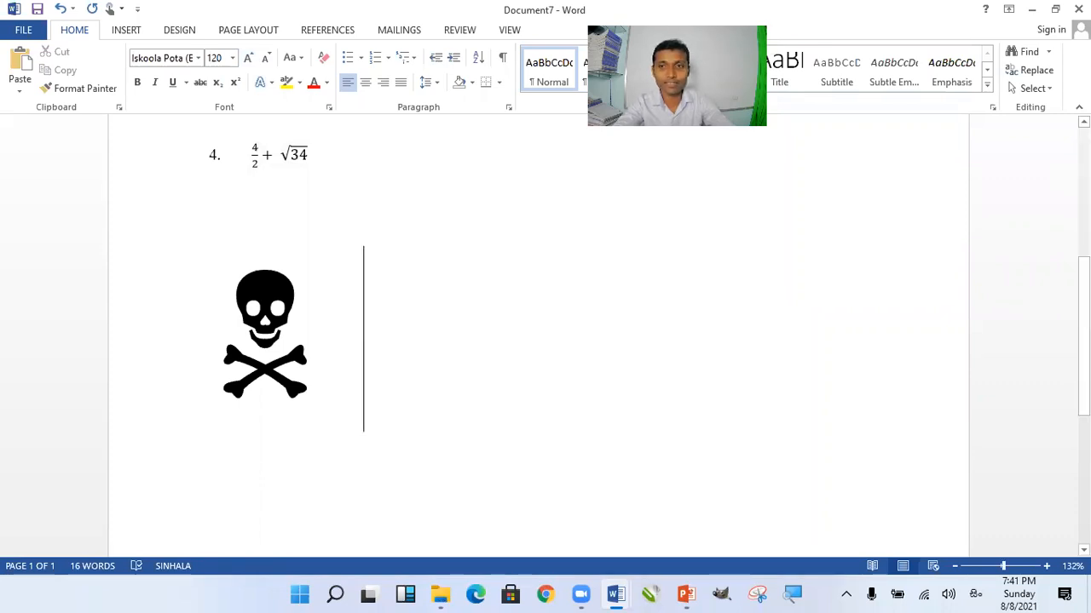
click(126, 30)
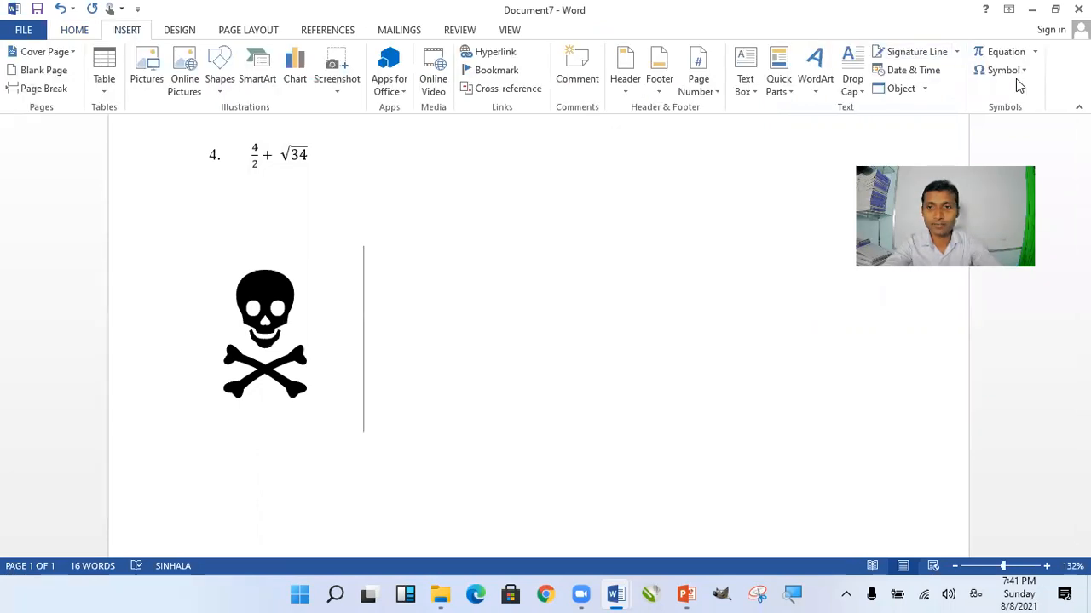
click(1001, 71)
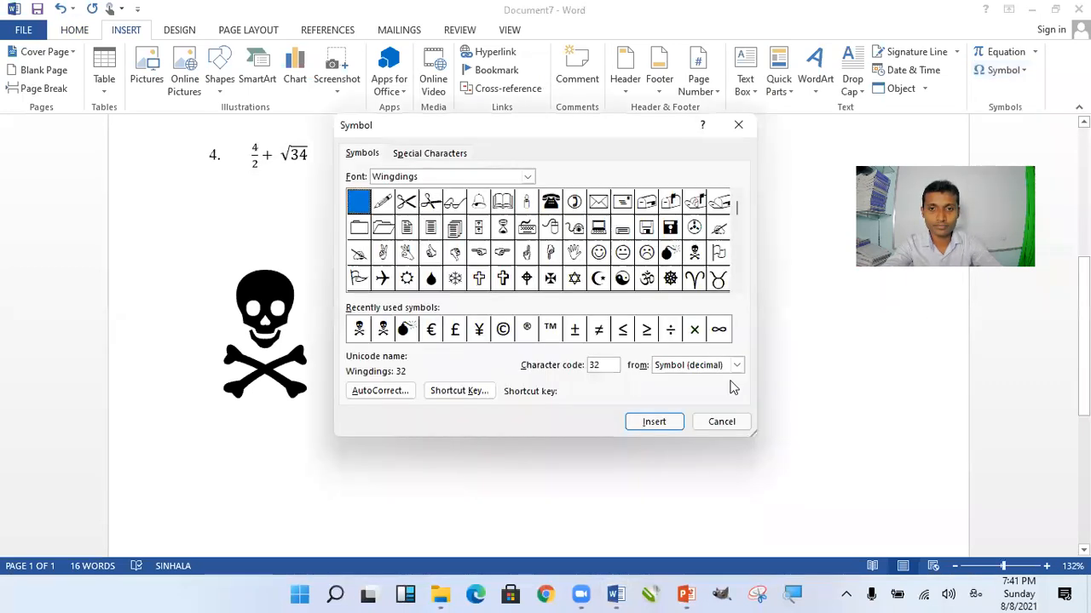
click(669, 255)
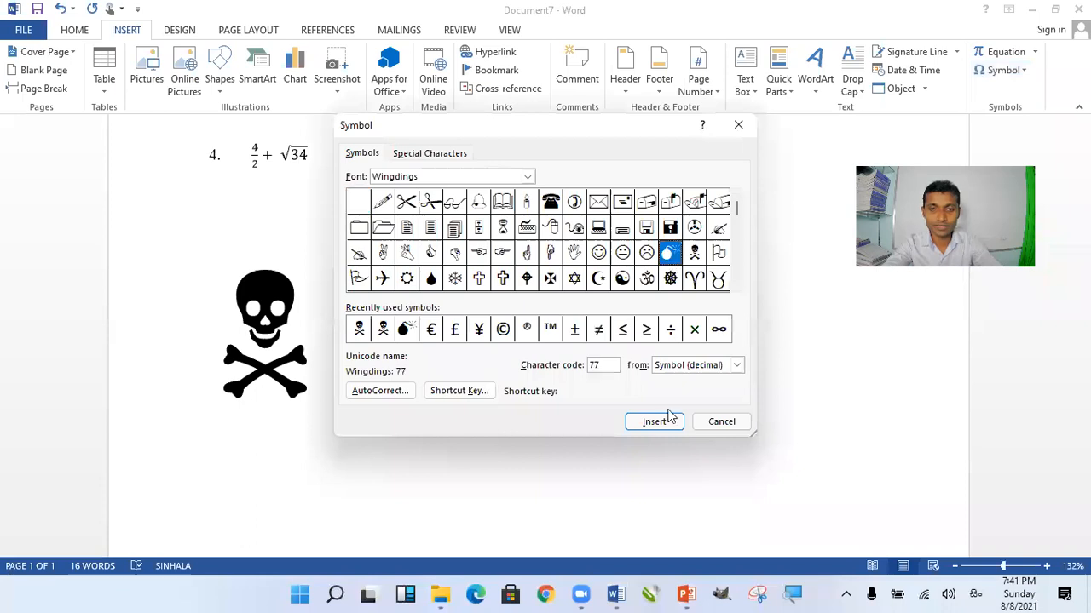
click(668, 420)
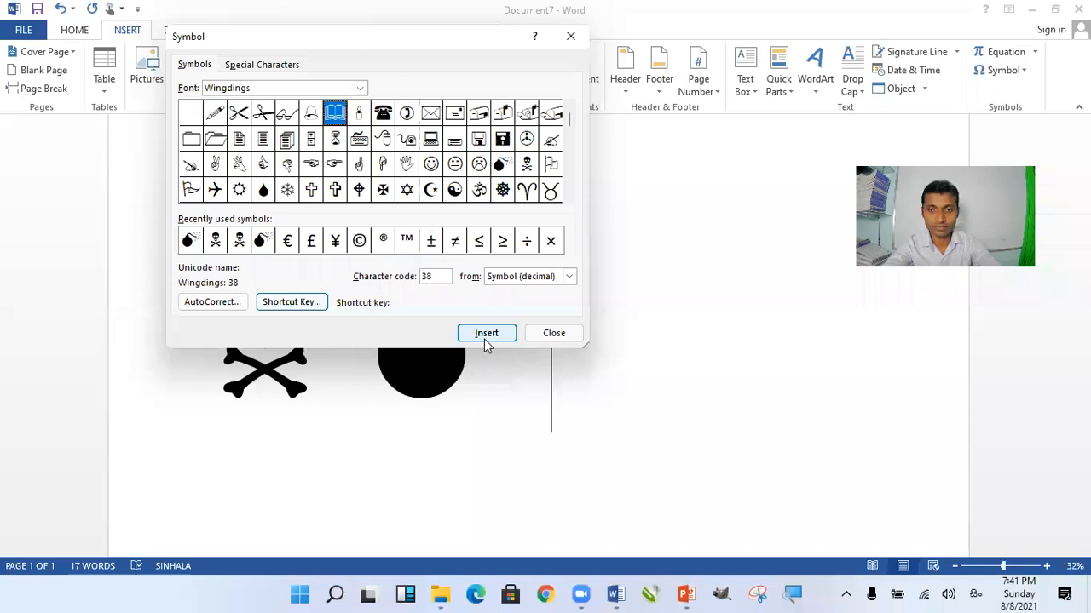
click(484, 339)
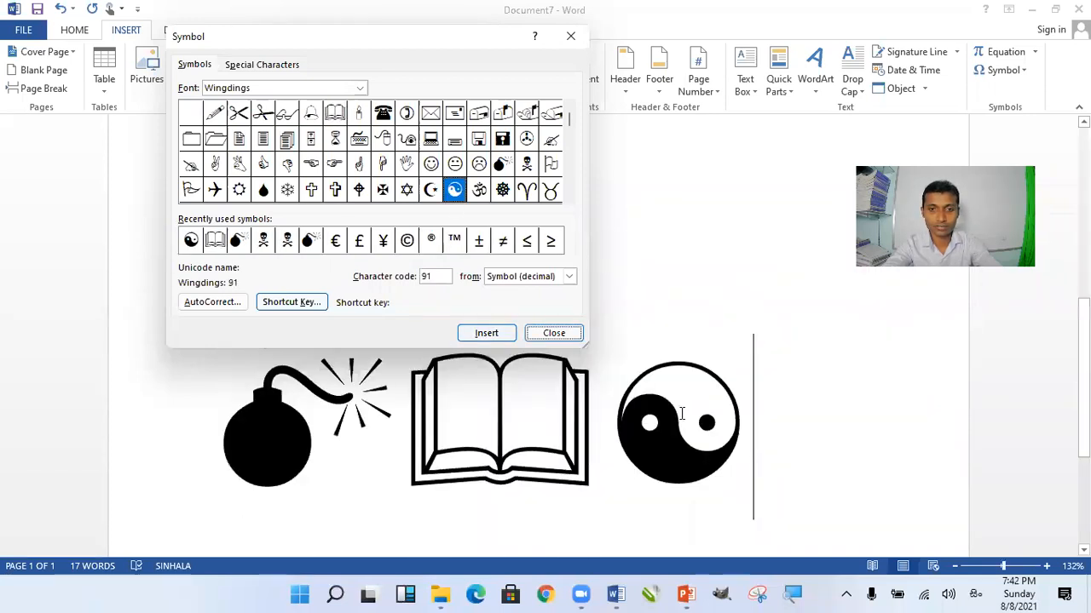
Step: Insert the Windows logo symbol, Wingdings character code 255, after the yin-yang symbol and close the Symbol dialog
scroll(681, 414, down, 1)
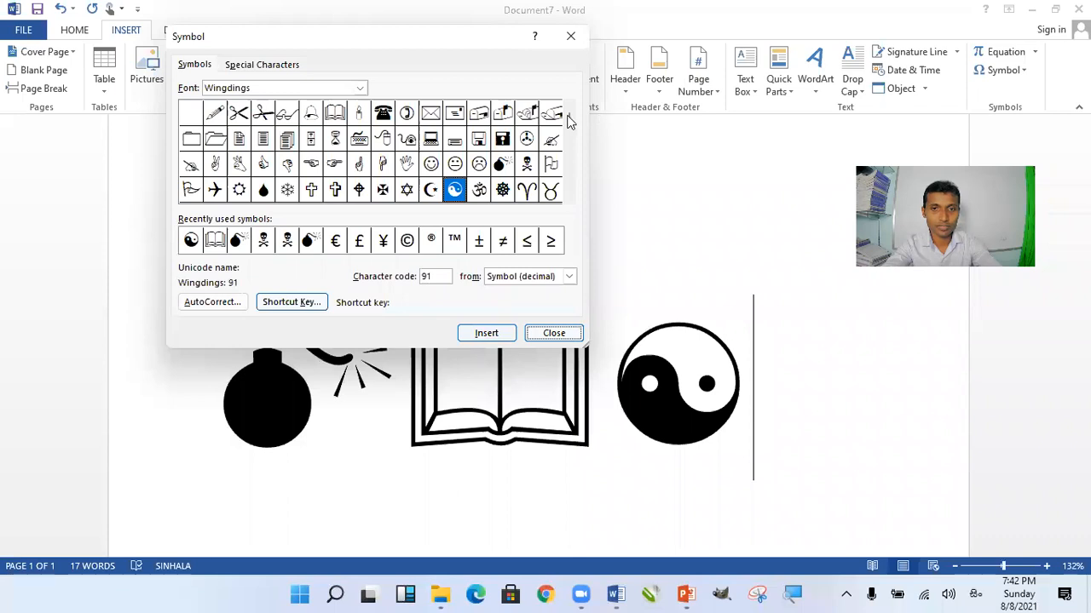
drag(569, 140, 568, 190)
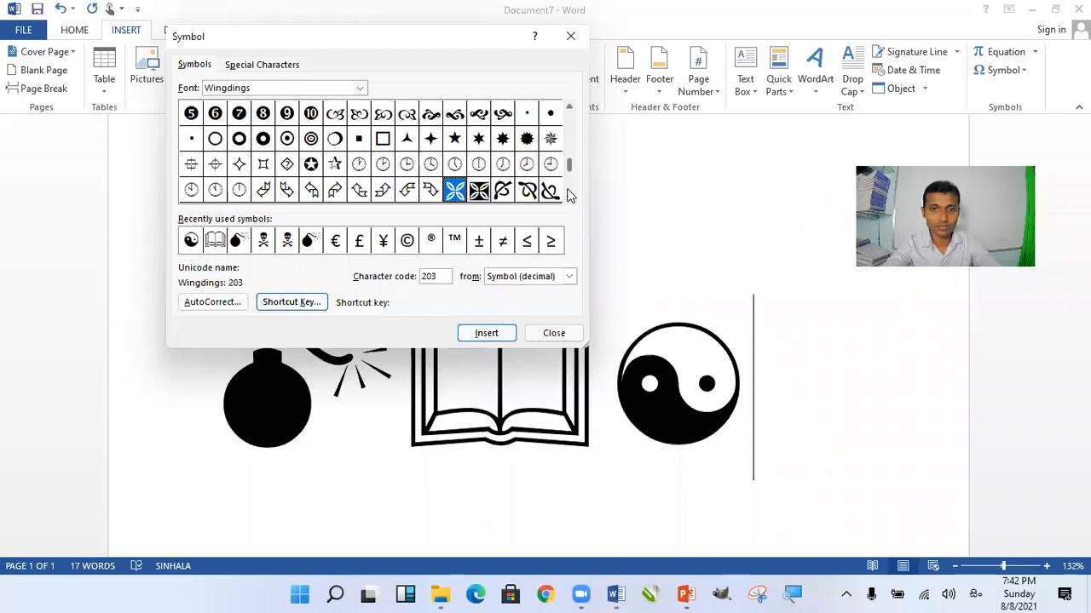
click(569, 196)
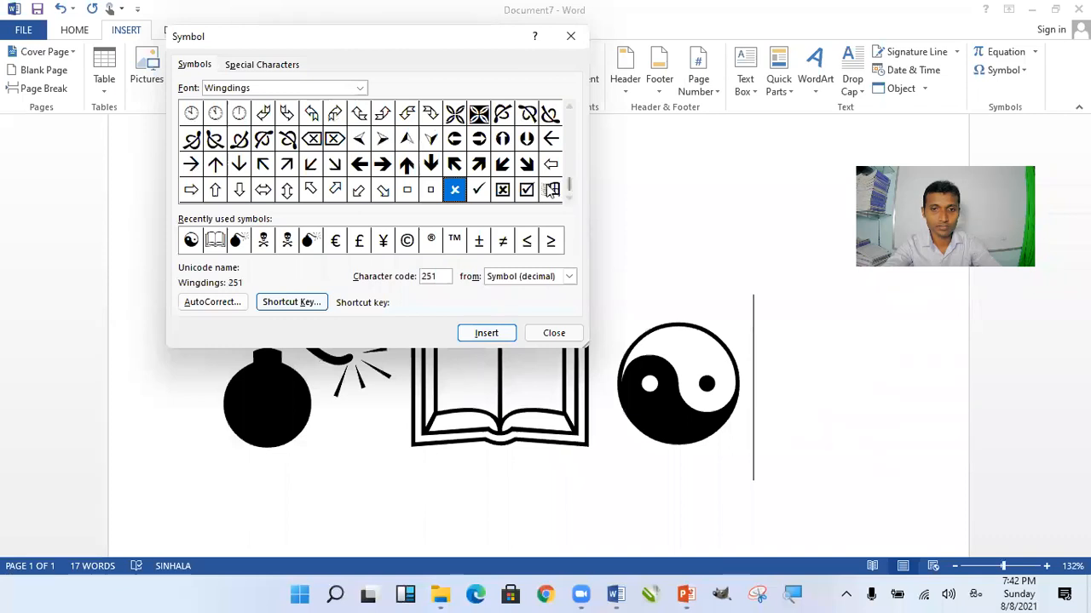
click(552, 189)
click(482, 335)
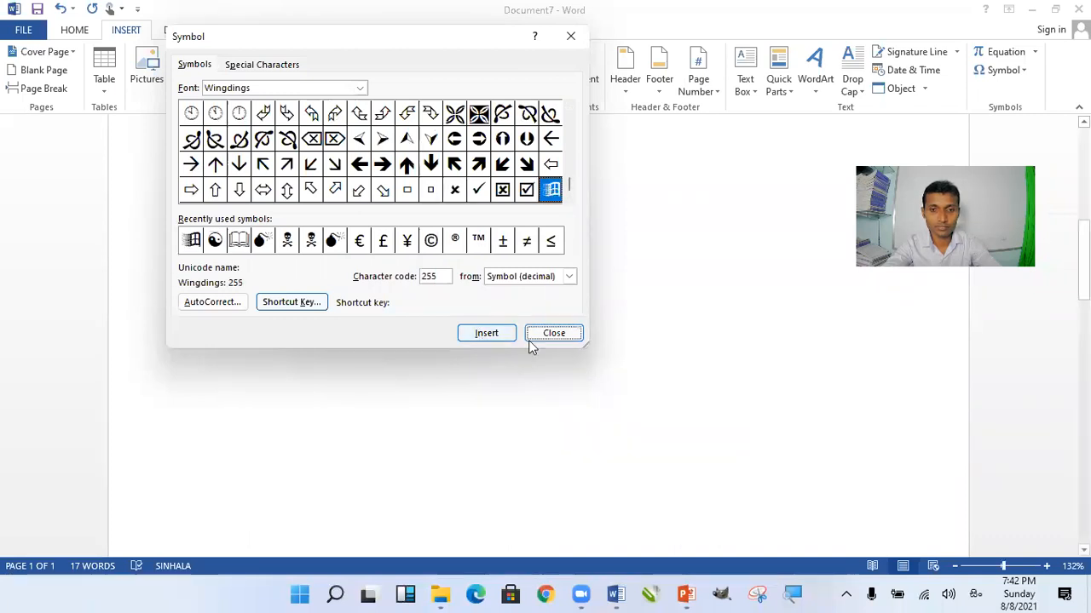
key(Escape)
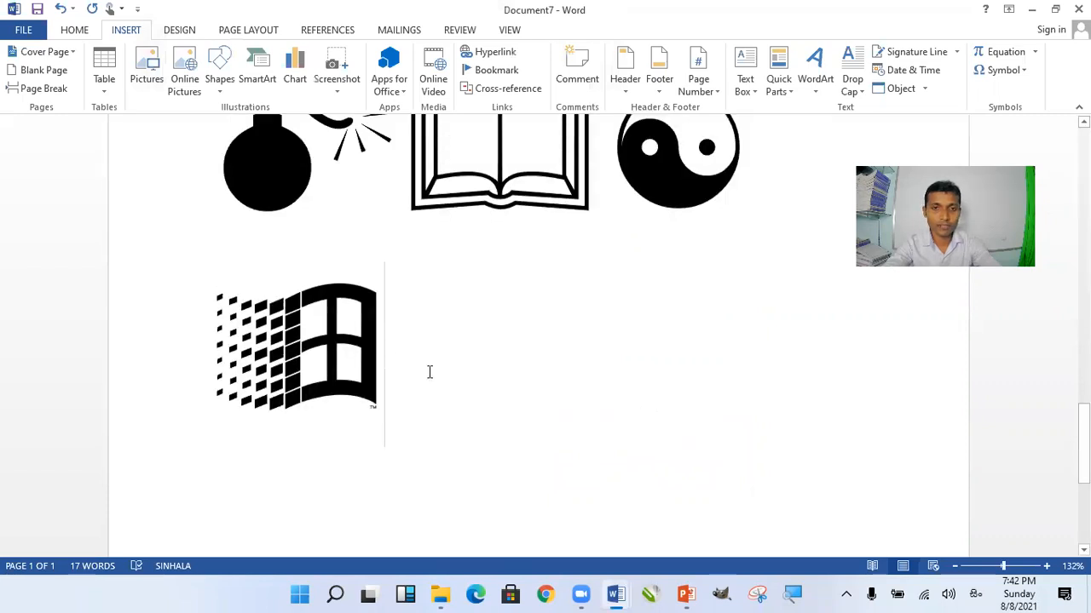
Step: Change the font color of the Windows logo symbol to the standard red
scroll(429, 372, up, 3)
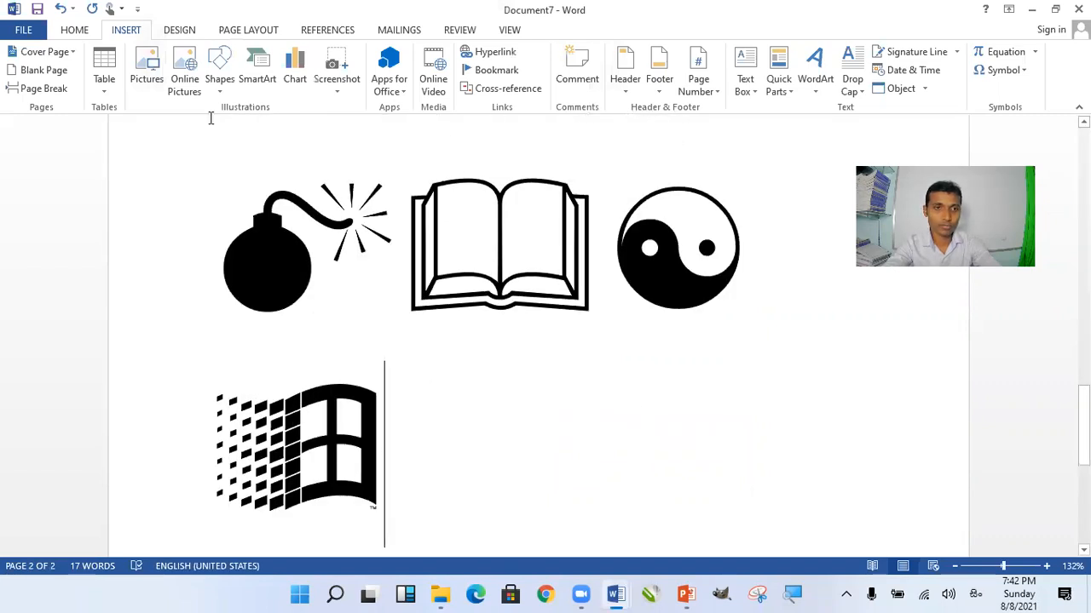
key(shift+Left)
click(75, 29)
click(135, 29)
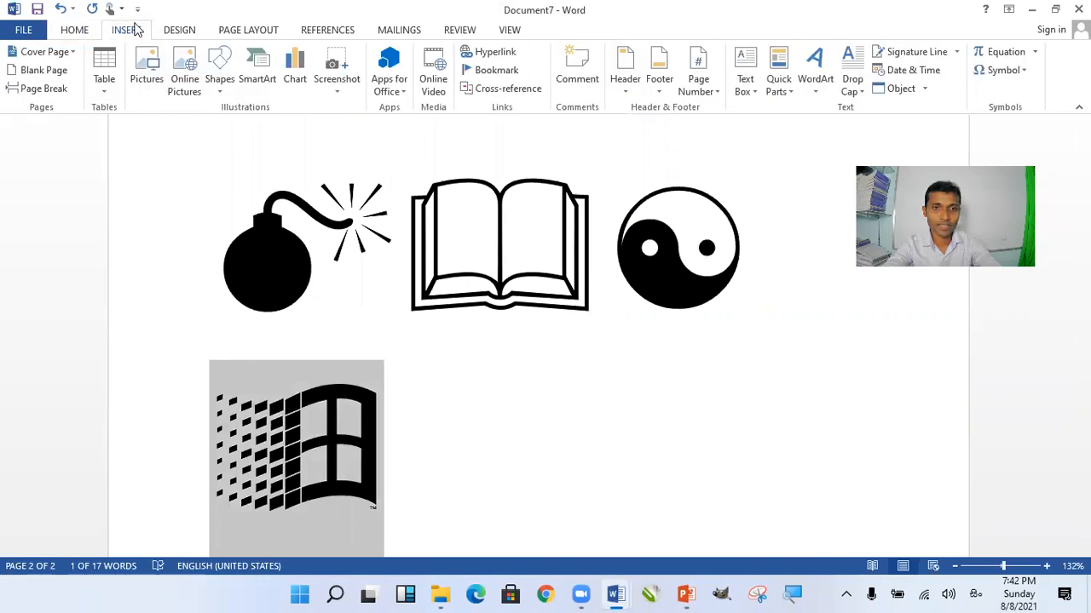
click(75, 31)
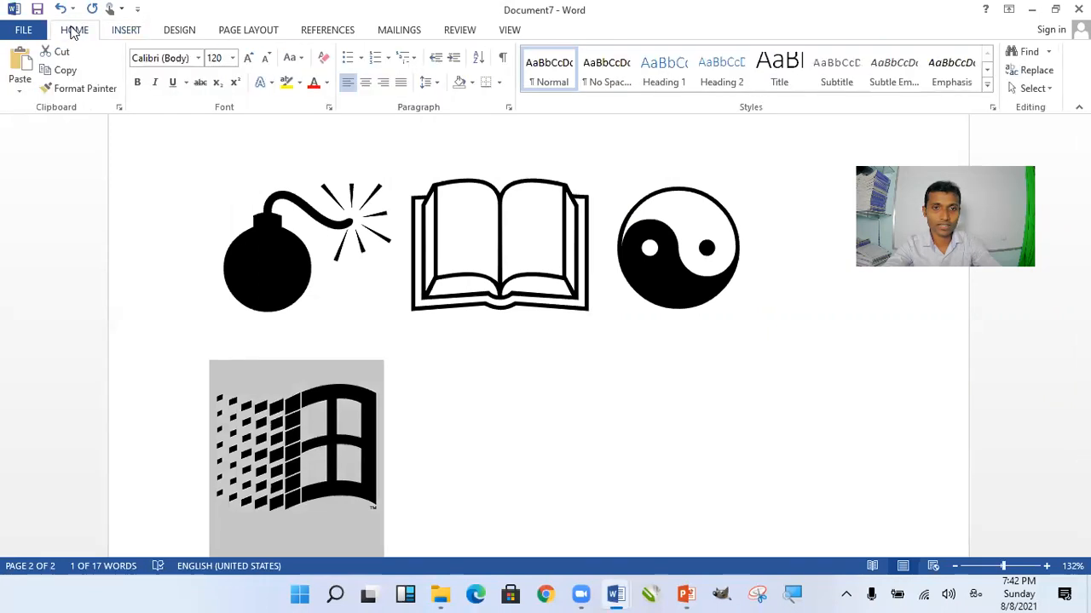
click(326, 83)
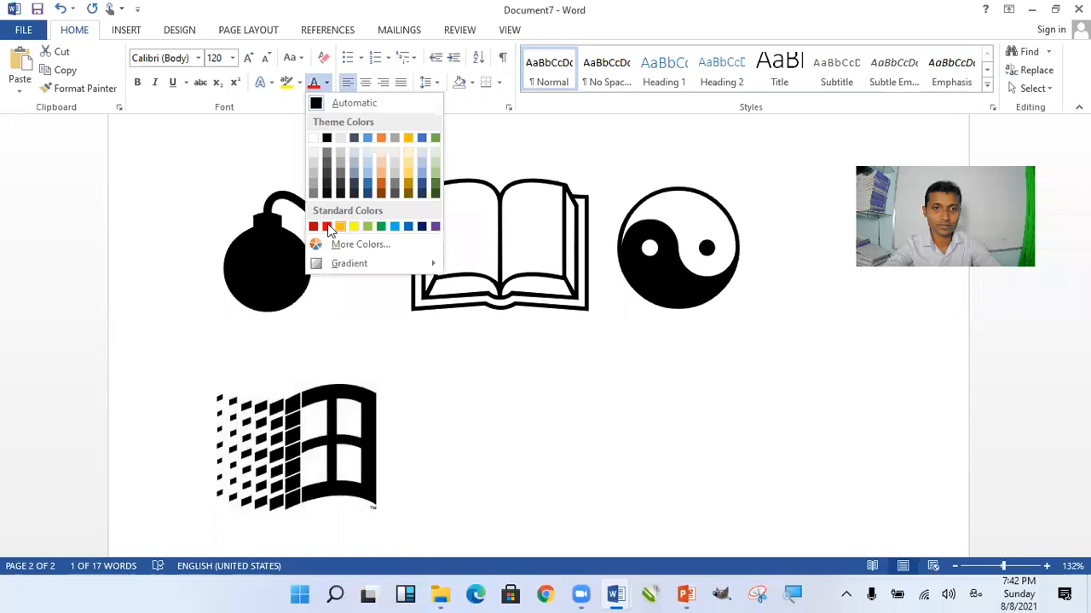
click(327, 226)
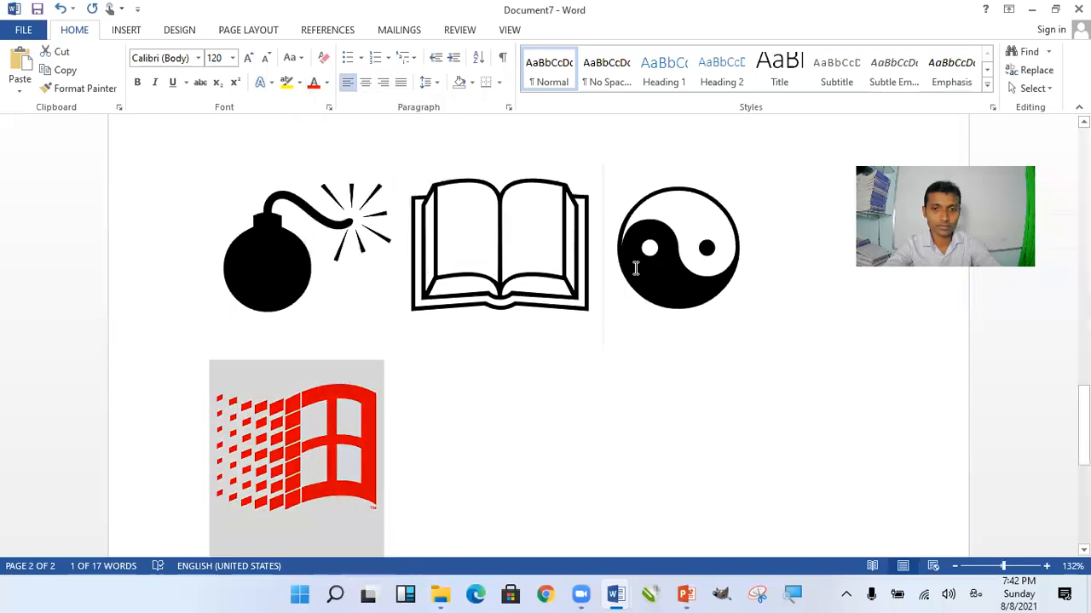
Step: Color the yin-yang symbol standard blue and the open book symbol standard purple
double_click(718, 264)
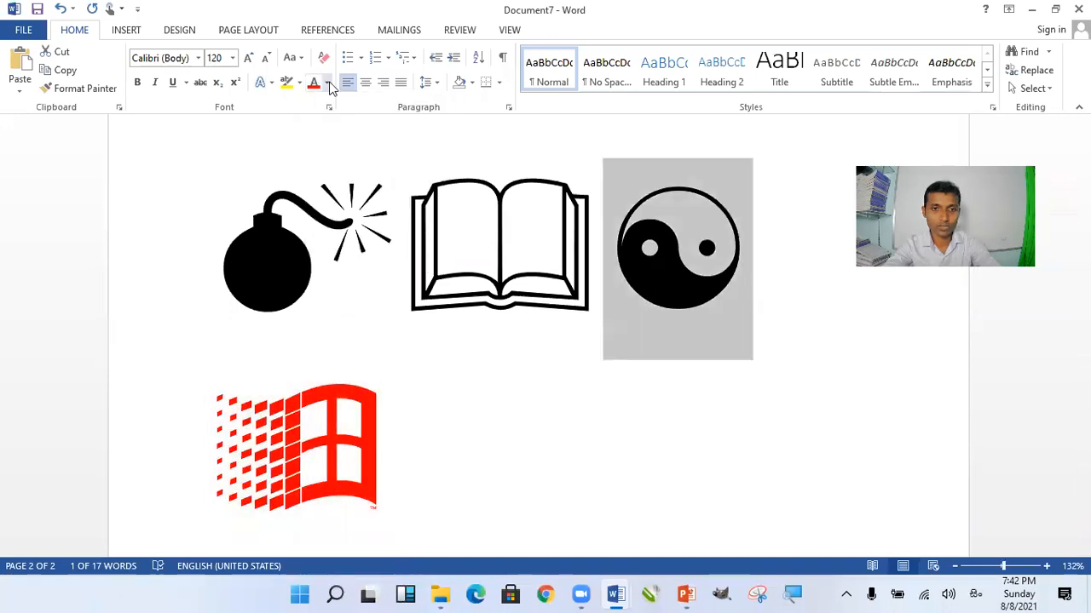
click(411, 226)
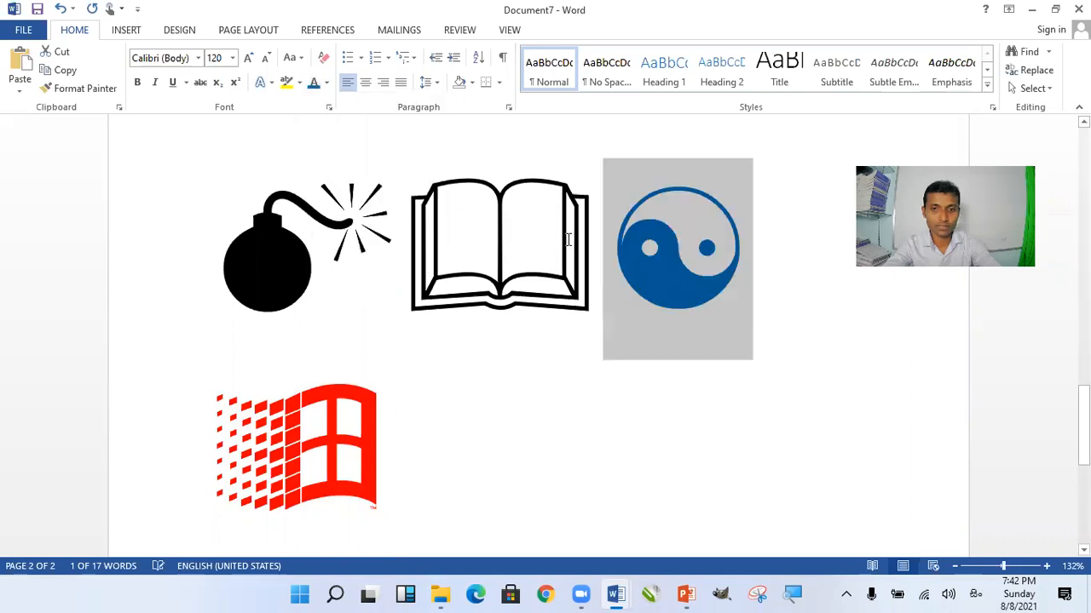
double_click(451, 232)
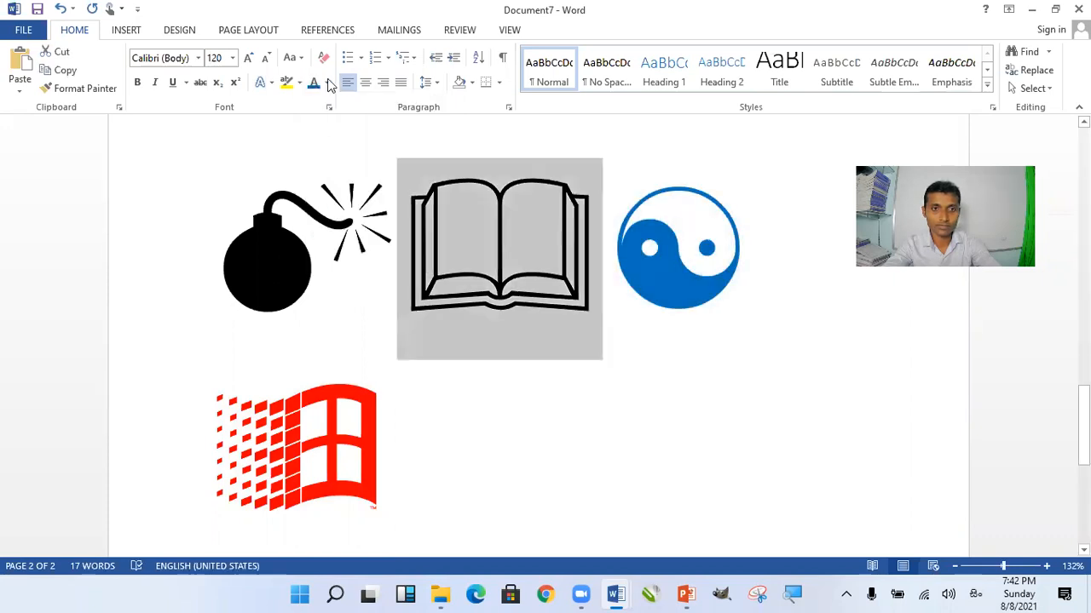
click(327, 83)
click(436, 227)
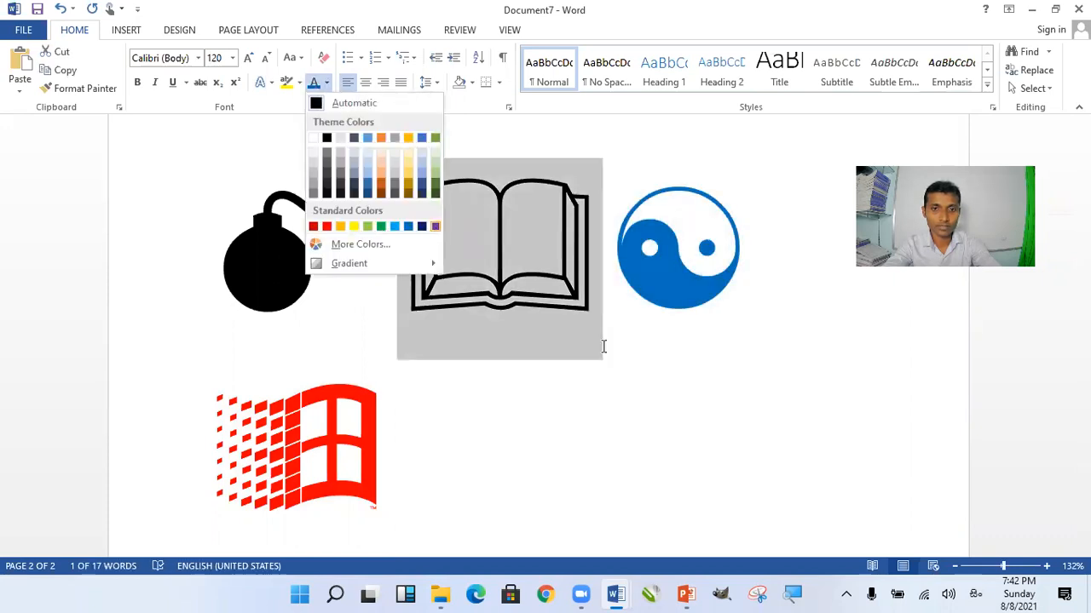
click(823, 422)
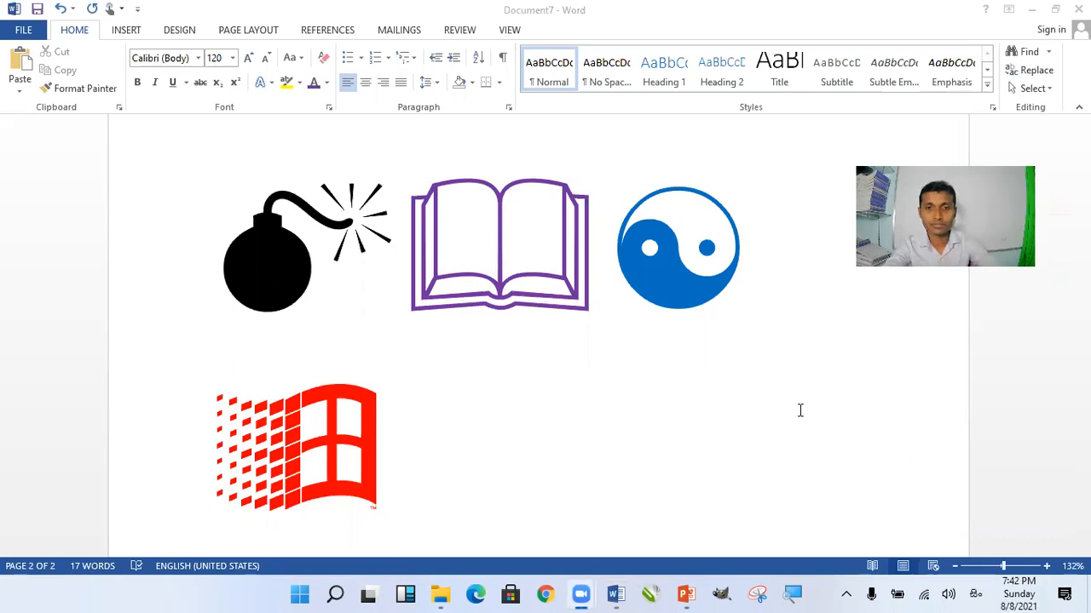
click(476, 483)
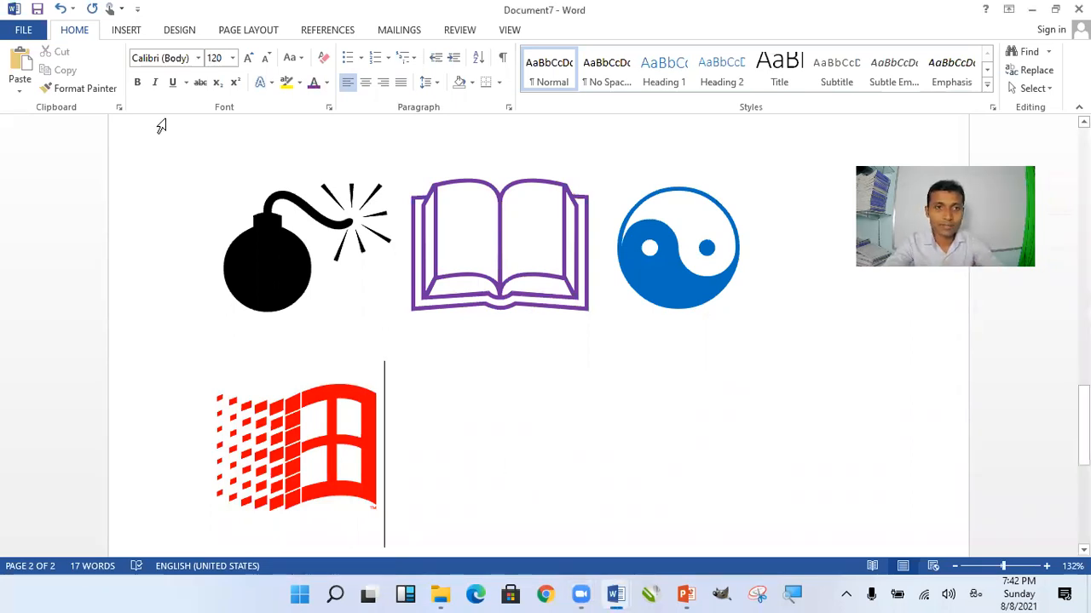
click(126, 31)
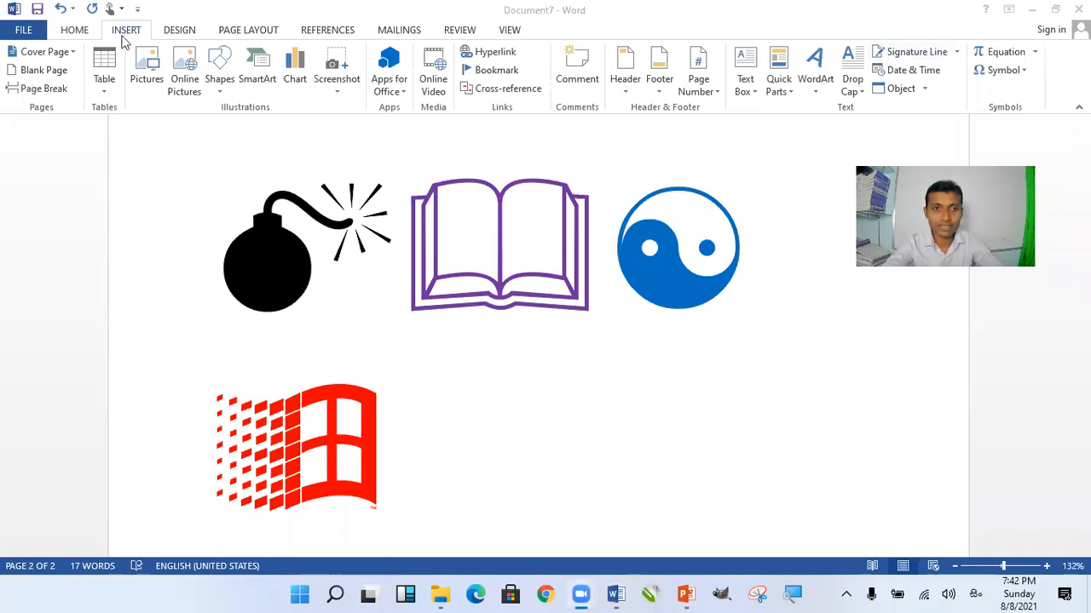
click(1009, 80)
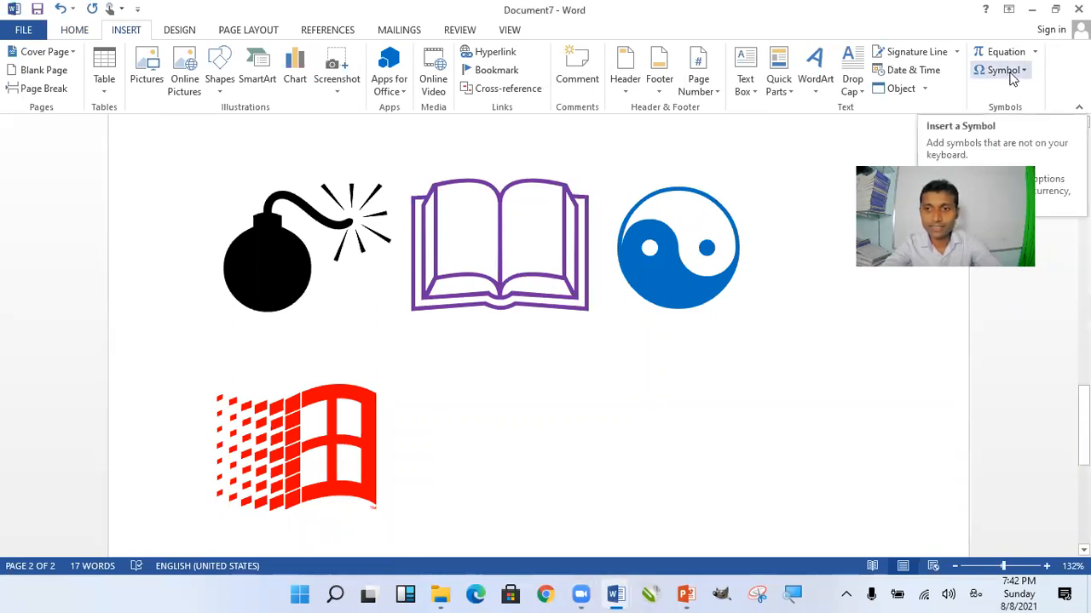
click(1011, 75)
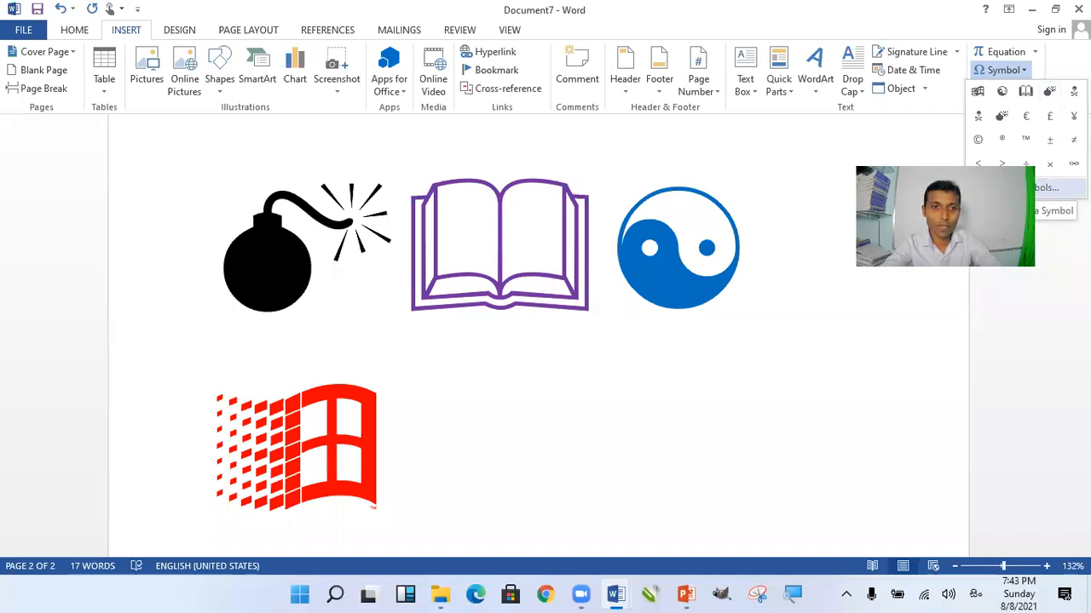
click(1044, 188)
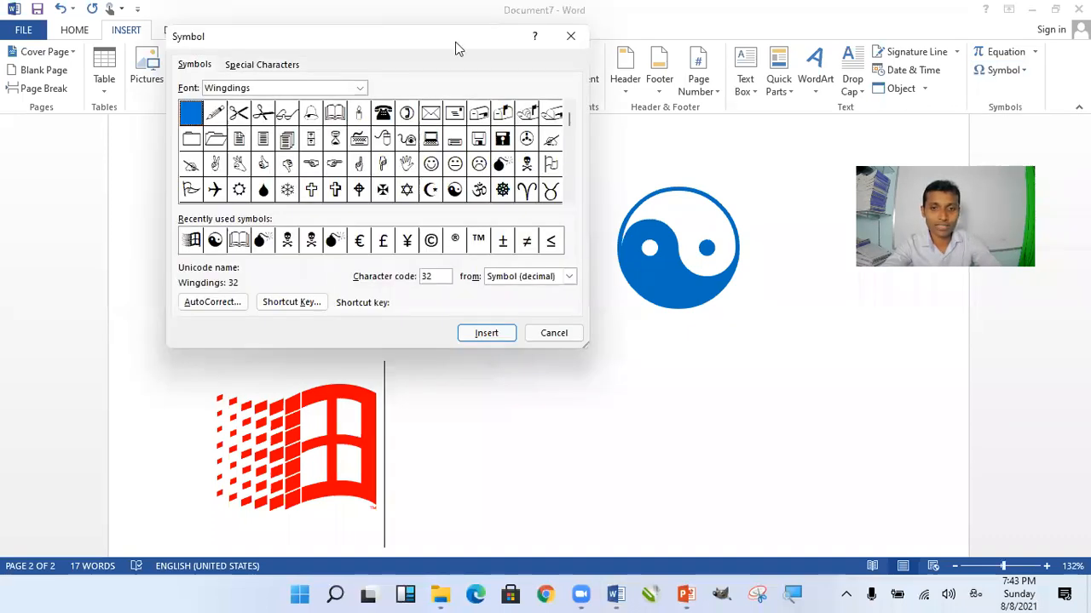
drag(298, 36, 565, 86)
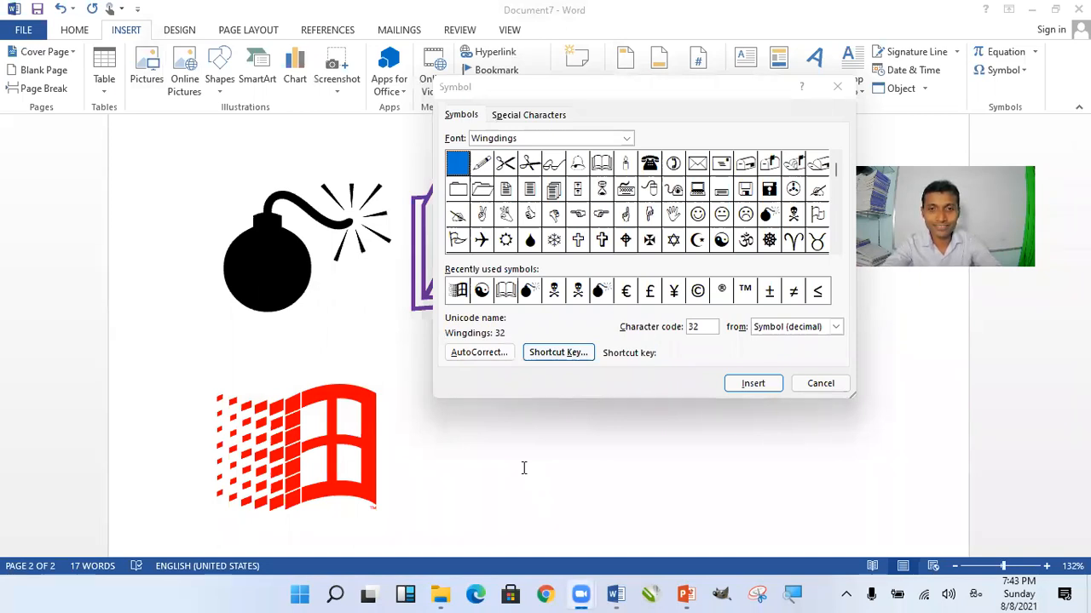
drag(694, 95, 669, 120)
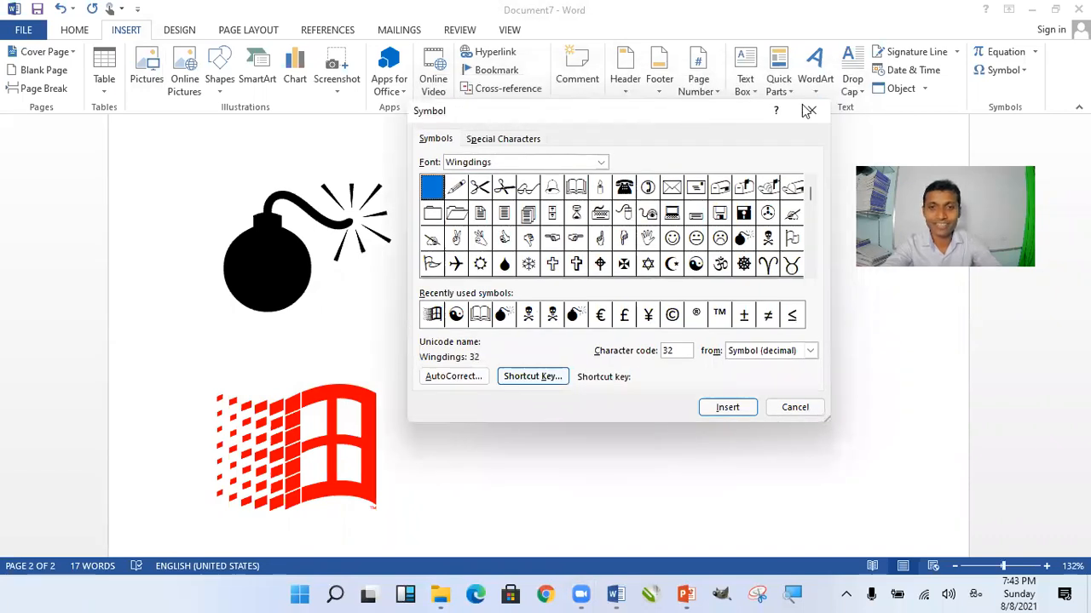
key(Escape)
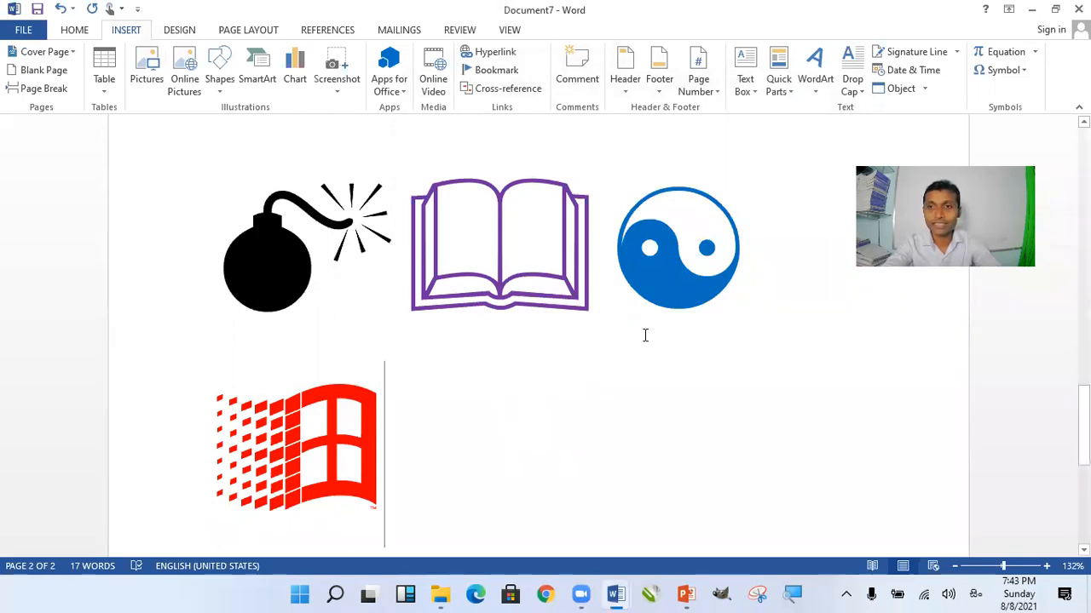
Step: Browse the available characters of the Wingdings 2 and Wingdings 3 fonts in the Symbol dialog
click(1003, 70)
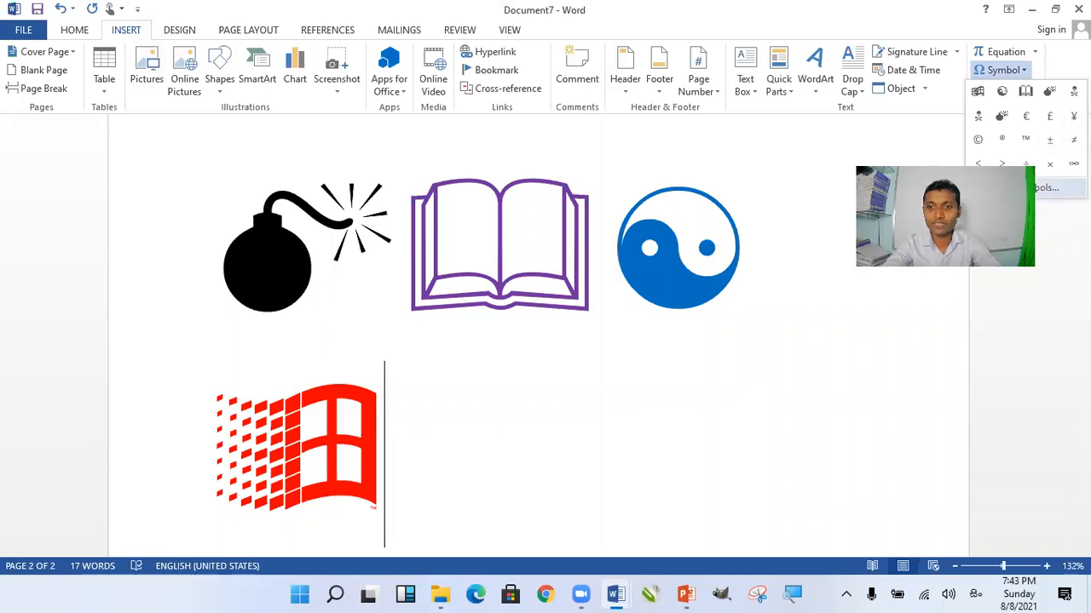
click(1054, 188)
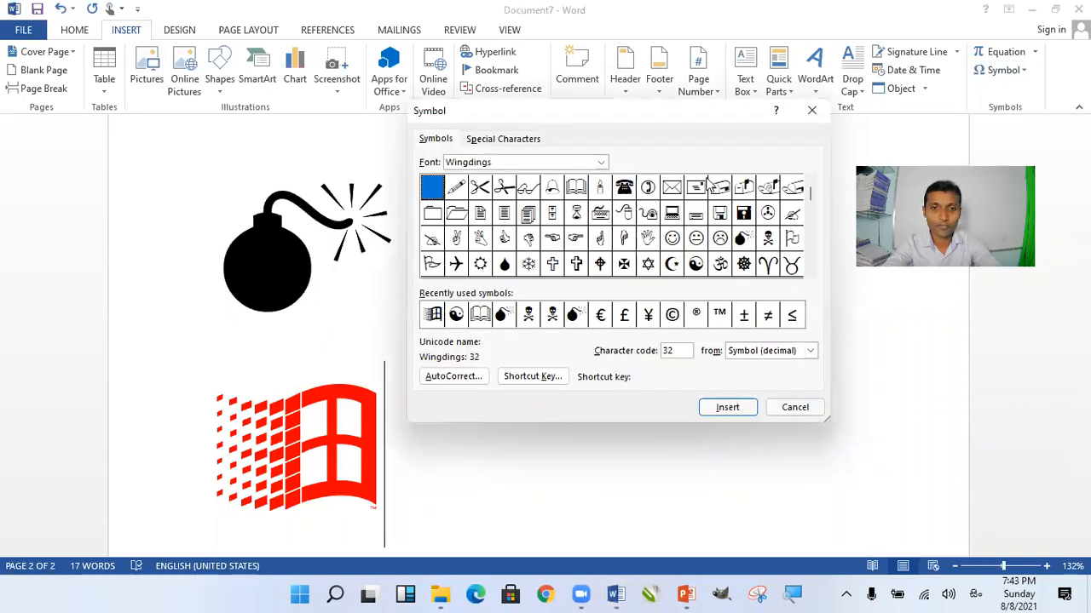
click(601, 162)
scroll(578, 206, up, 3)
scroll(575, 206, down, 3)
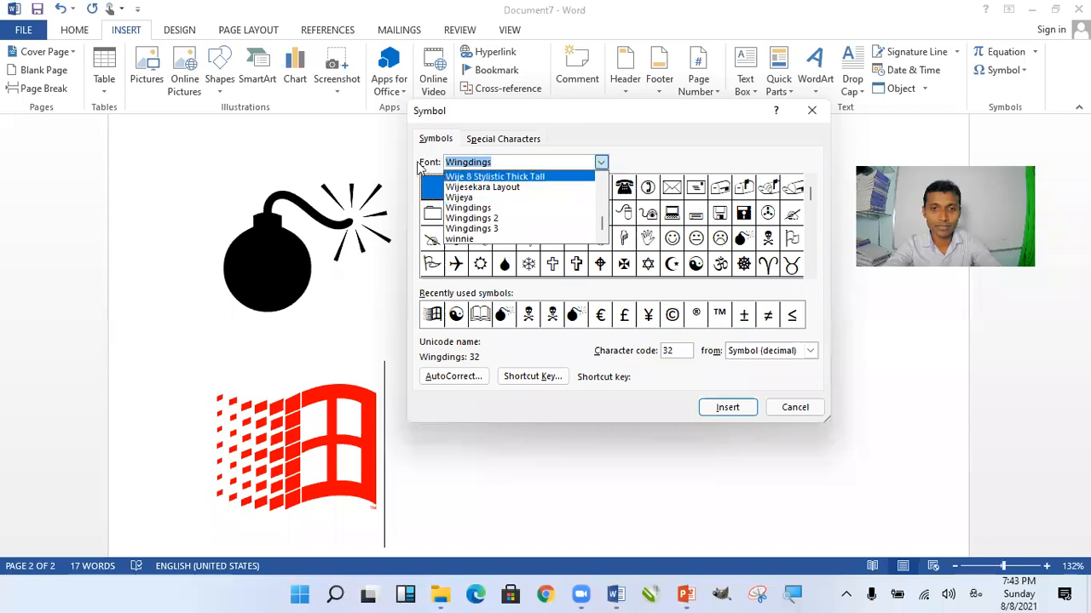
click(503, 223)
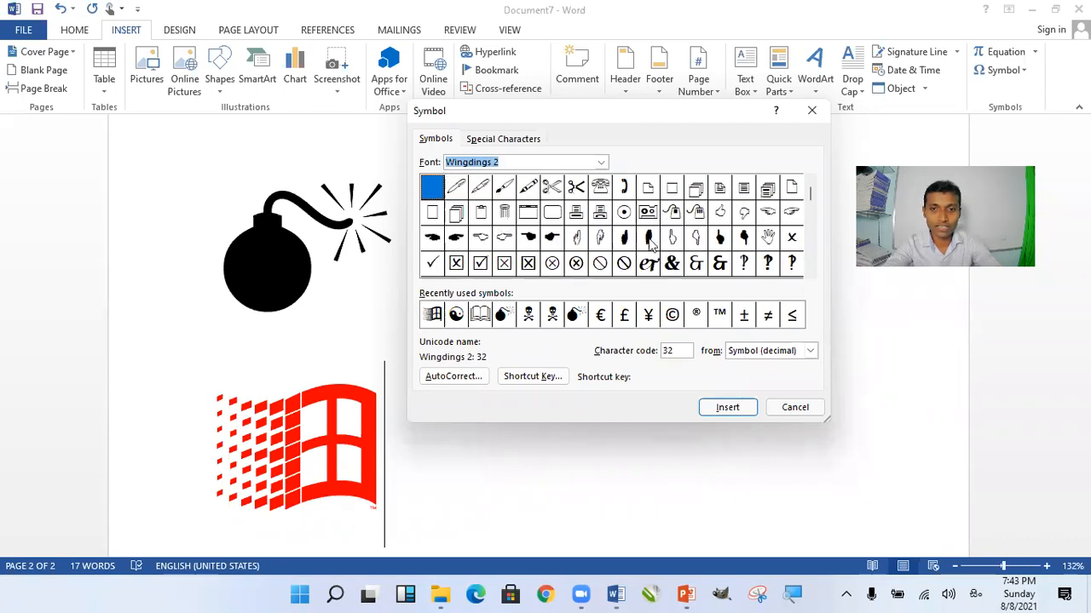
click(601, 162)
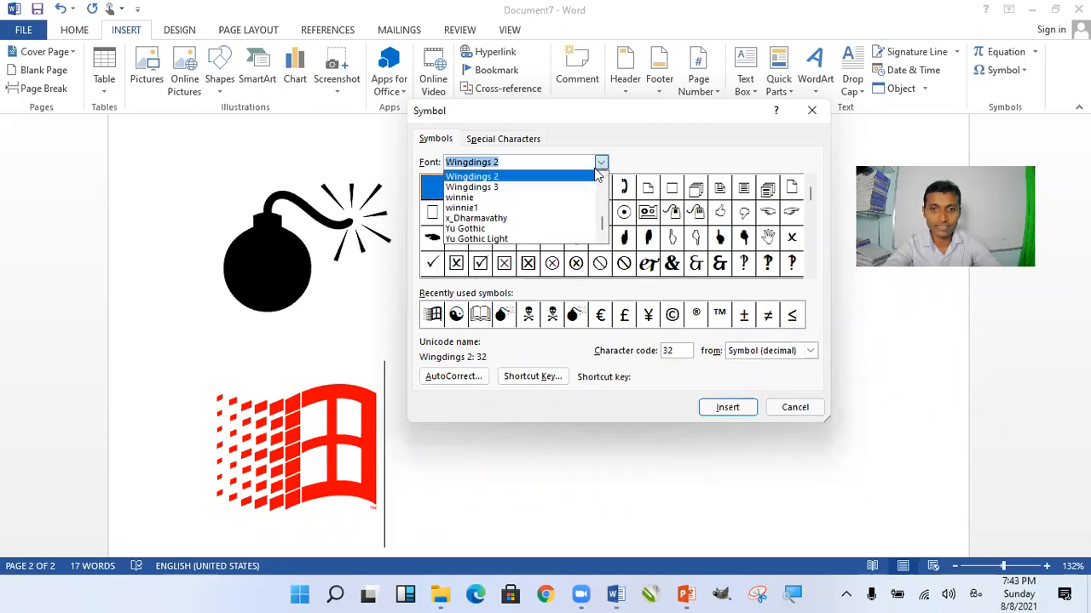
click(525, 189)
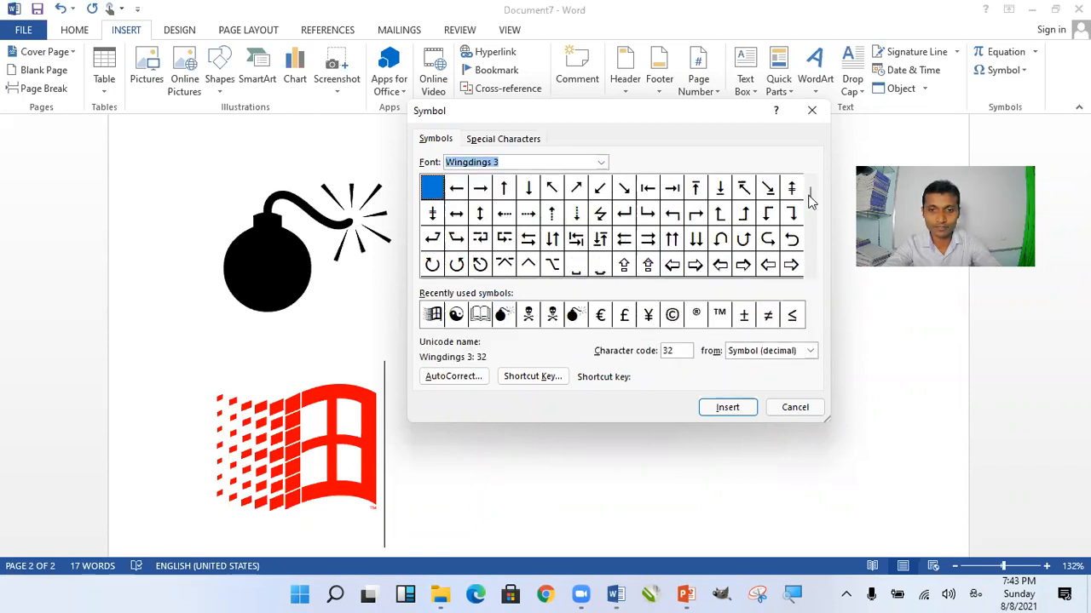
drag(810, 201, 811, 233)
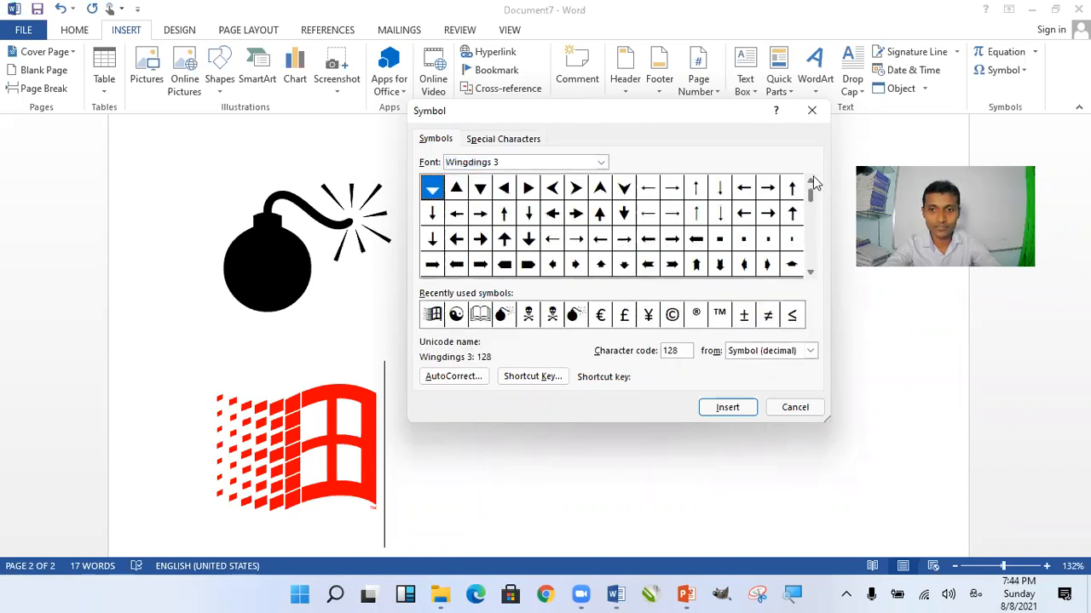
Step: Insert the Wingdings eyeglasses symbol (character code 36) after the red Windows logo and close the symbol dialog
scroll(814, 183, up, 3)
click(601, 162)
scroll(546, 220, up, 3)
scroll(528, 203, down, 1)
click(526, 194)
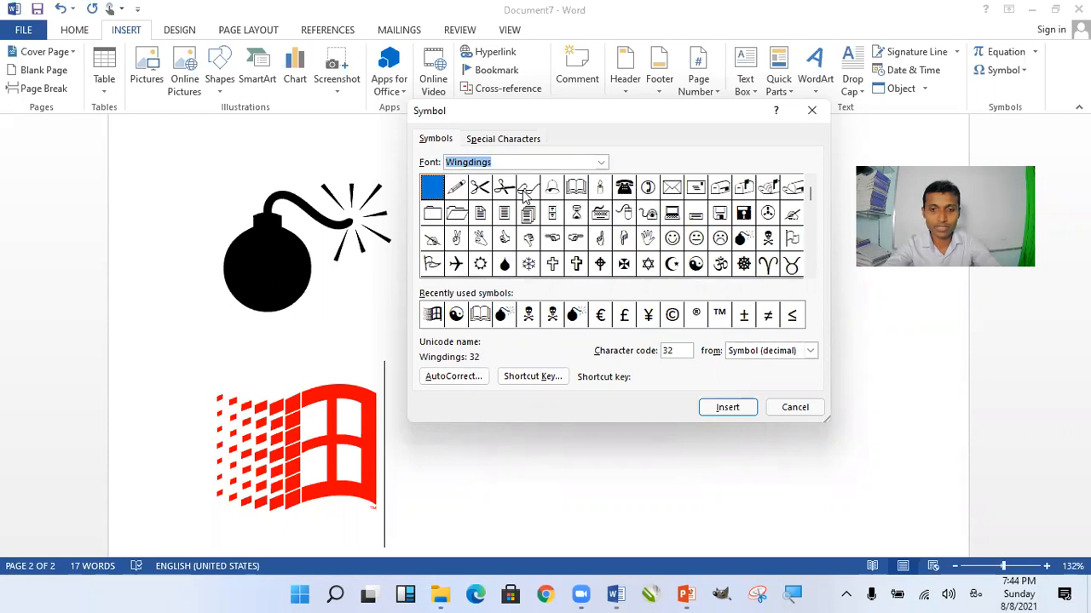
click(529, 192)
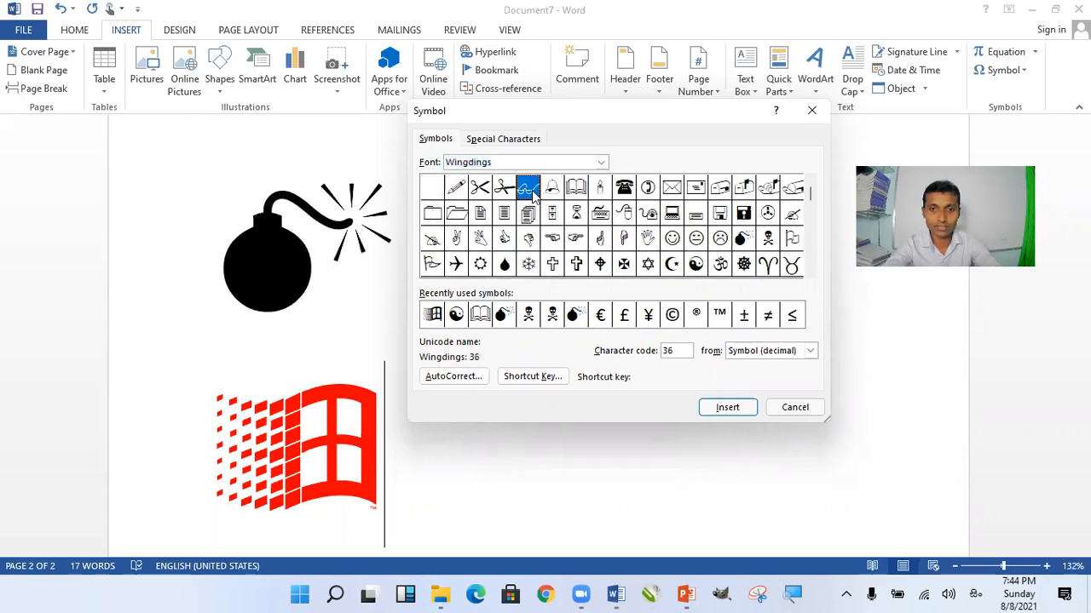
click(727, 407)
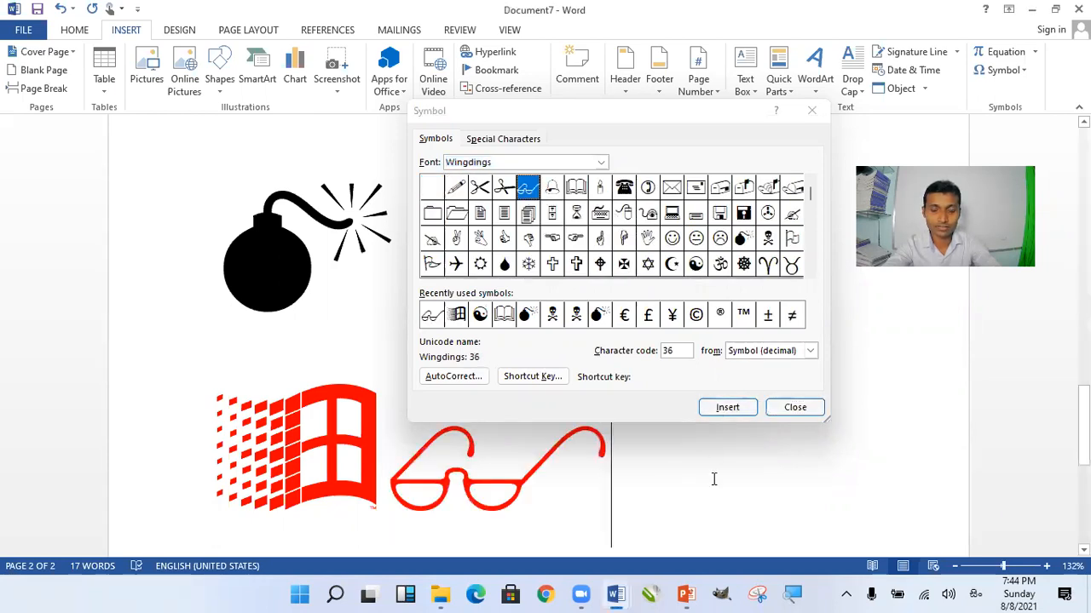
click(799, 412)
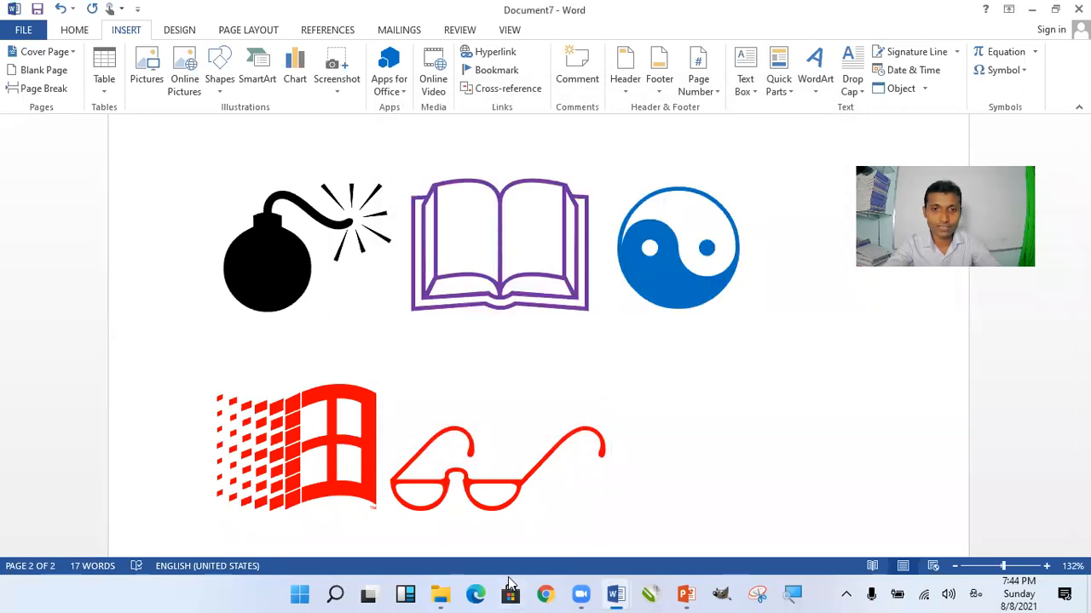
click(509, 579)
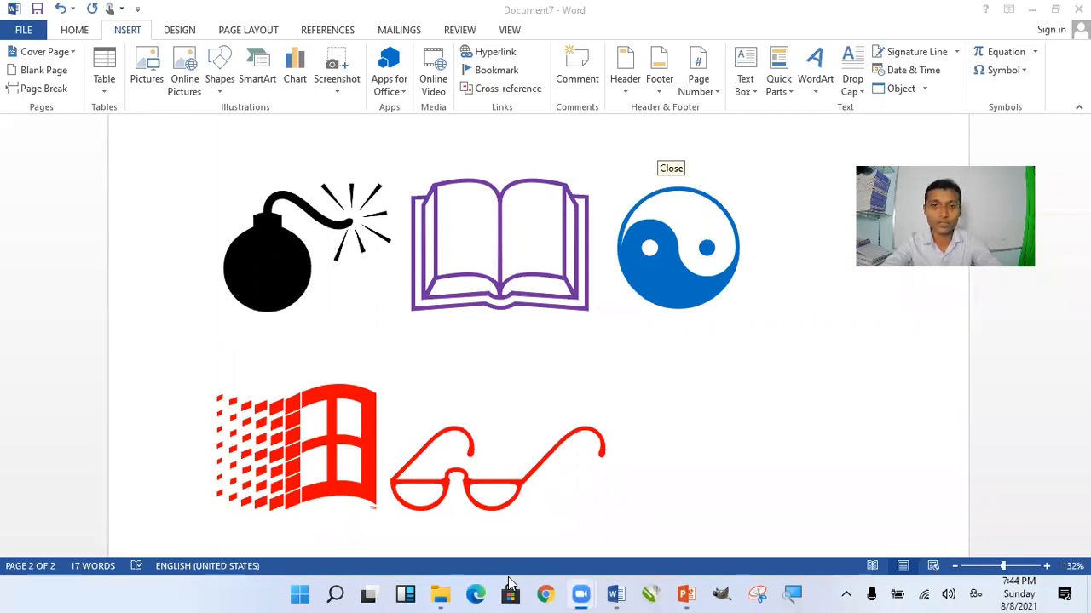
click(773, 394)
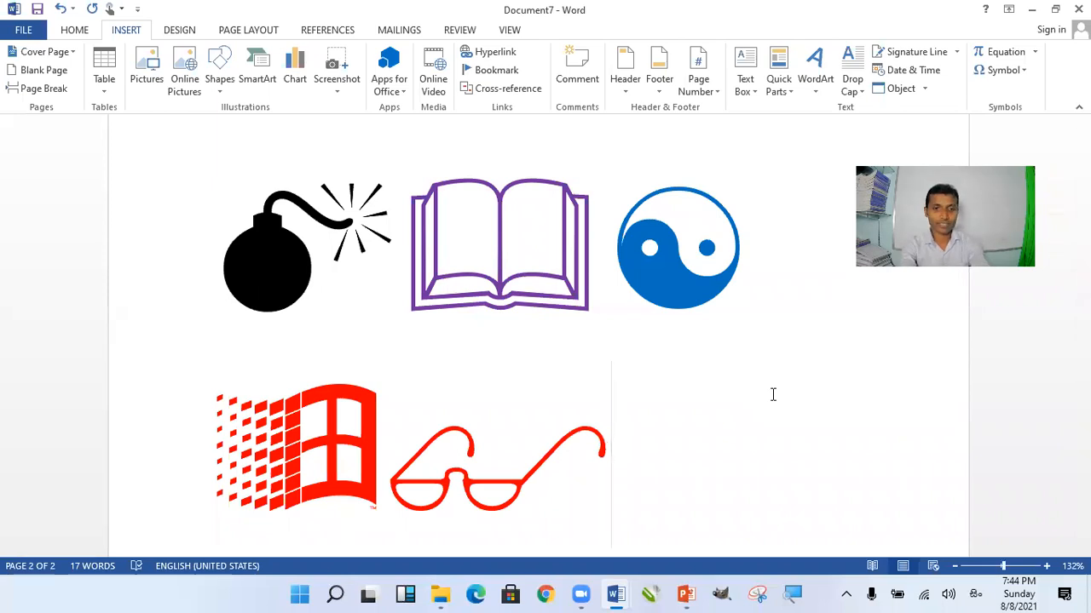
Step: Change the font colour of the skull and crossbones symbol above the bomb to the standard red
scroll(643, 407, up, 5)
scroll(643, 407, down, 5)
scroll(642, 406, up, 4)
drag(305, 317, 234, 303)
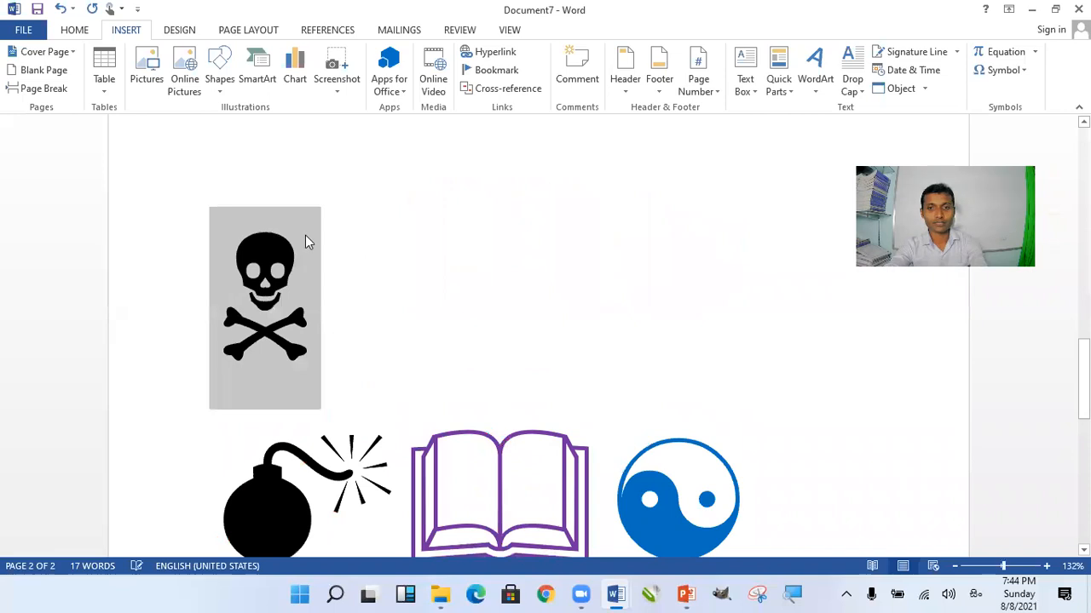
click(82, 30)
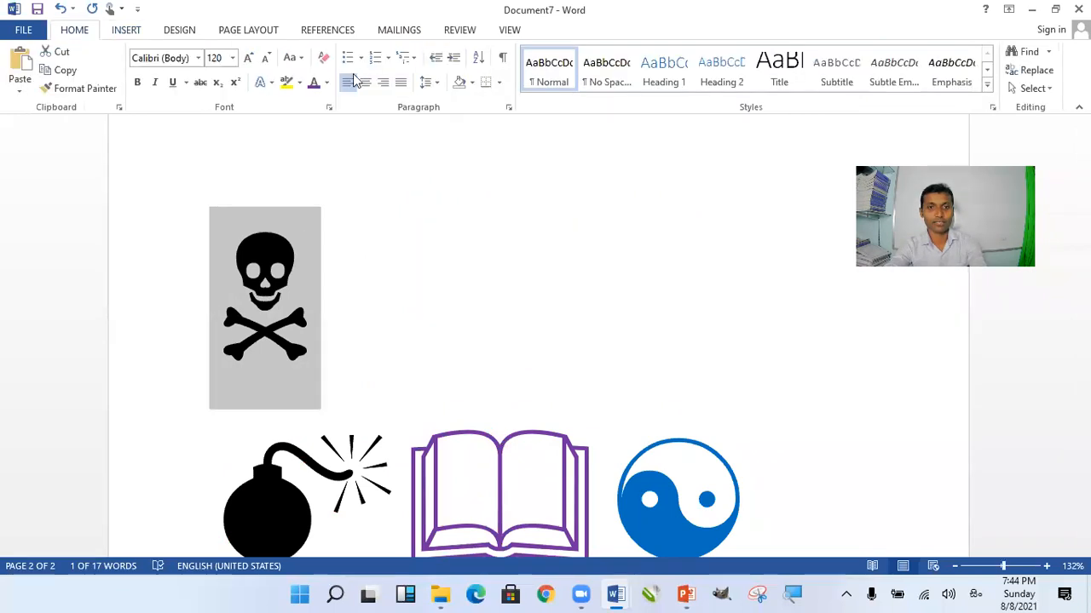
click(327, 83)
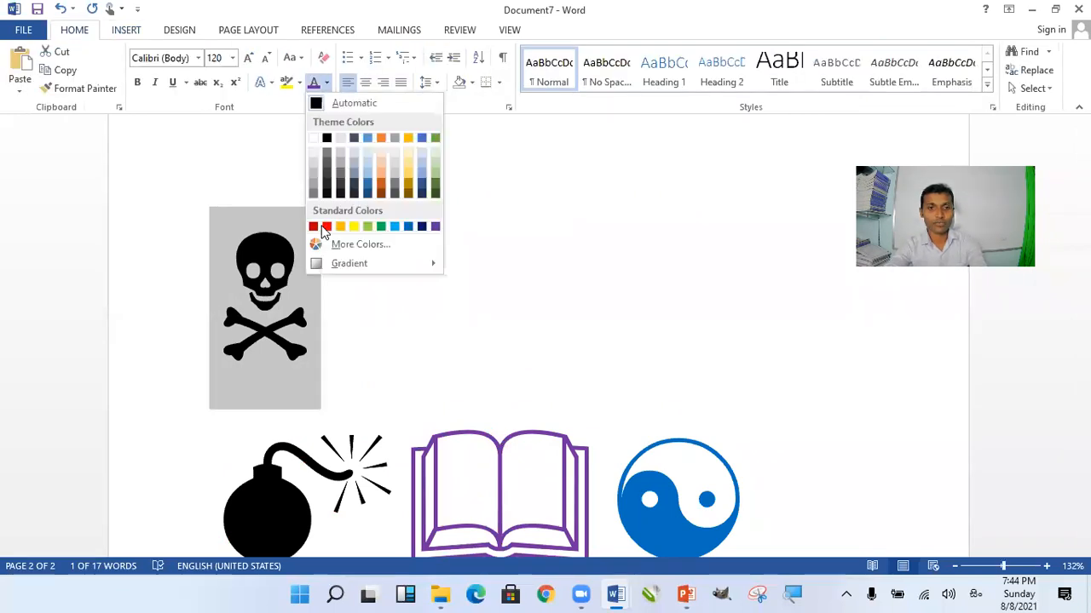
click(325, 227)
click(508, 367)
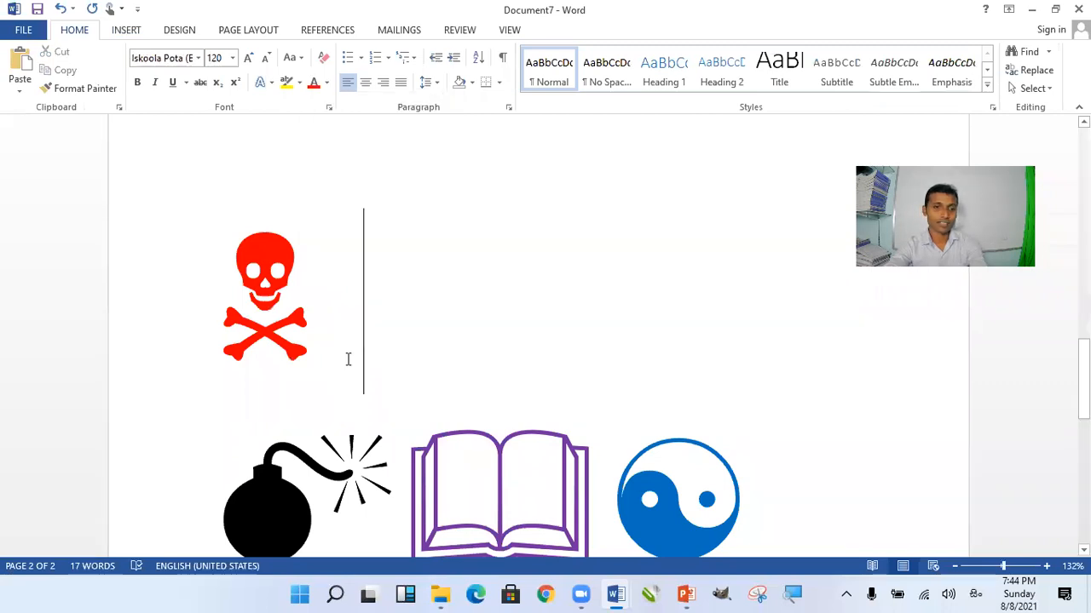
Step: Apply the black text effect with a blue hard shadow to the skull and crossbones symbol
key(alt+shift)
scroll(349, 272, down, 3)
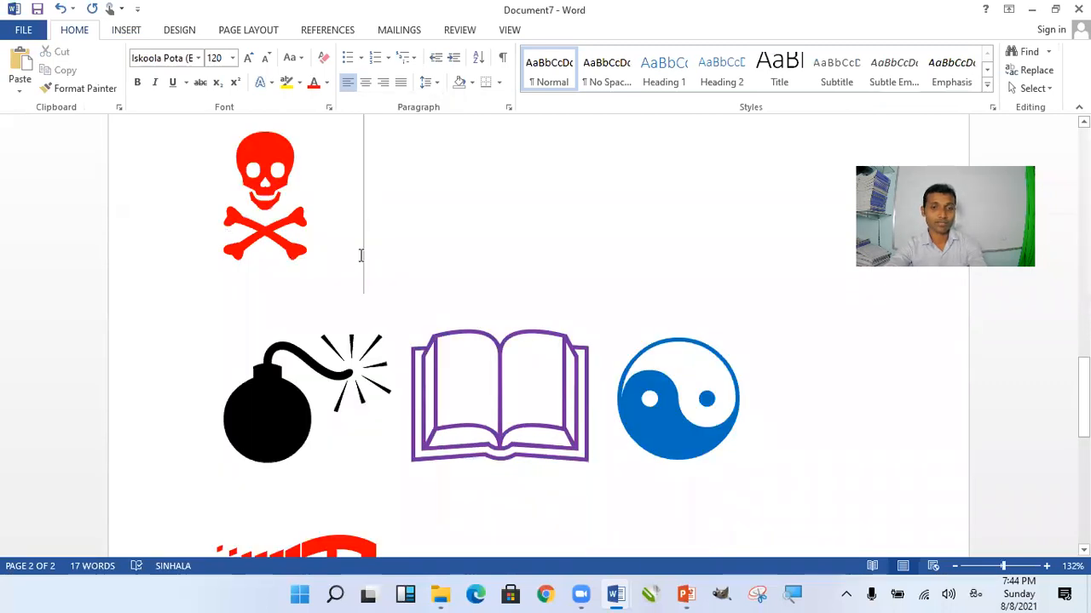
key(shift+Left)
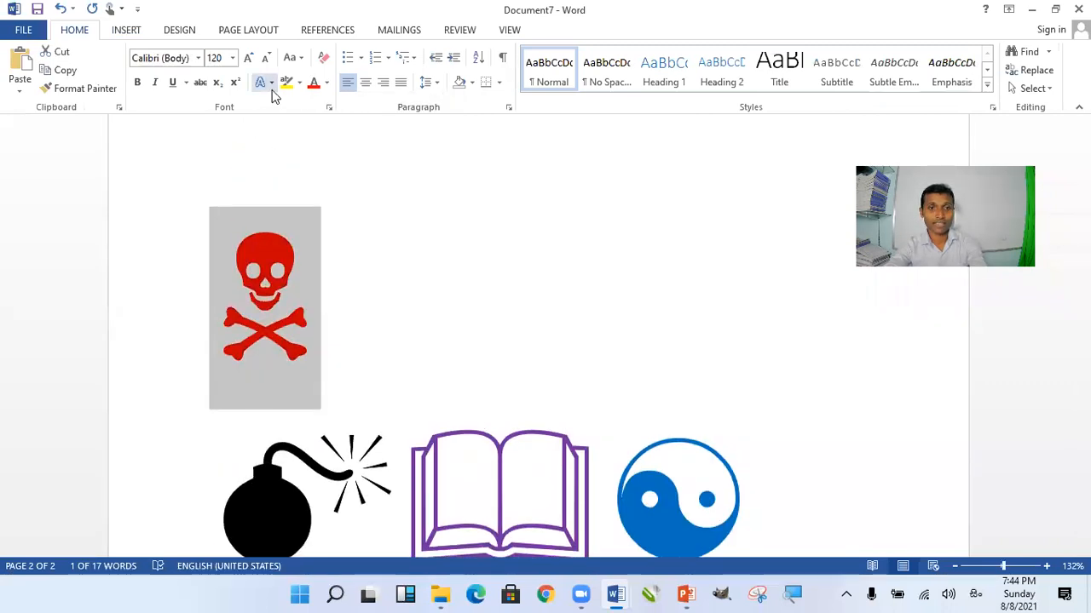
click(271, 83)
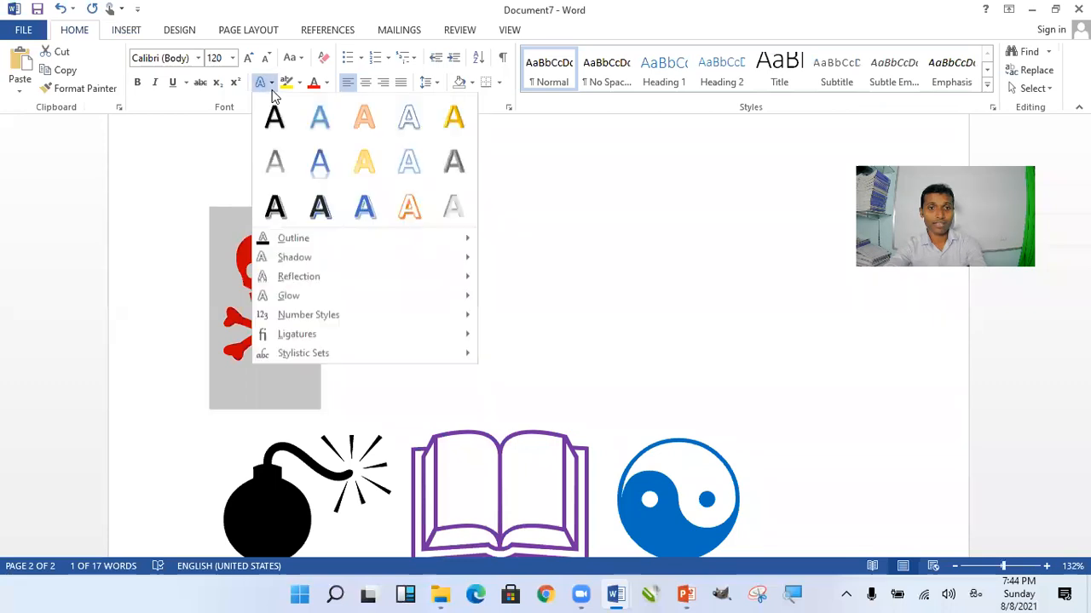
click(595, 315)
click(311, 335)
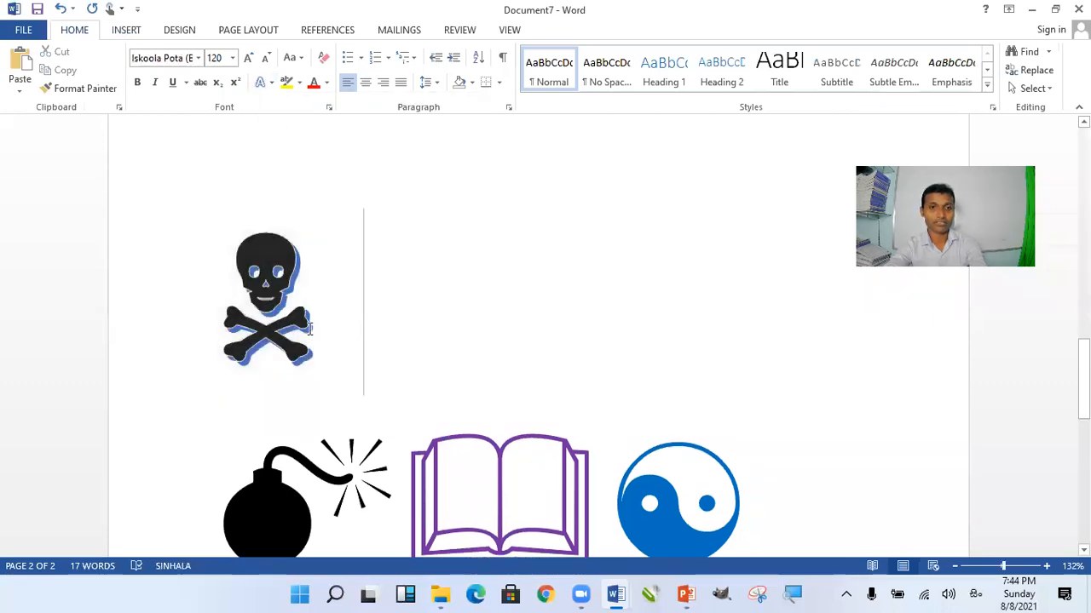
Step: Apply the white text effect with an orange outline and orange hard shadow to the skull and crossbones symbol
key(shift+Left)
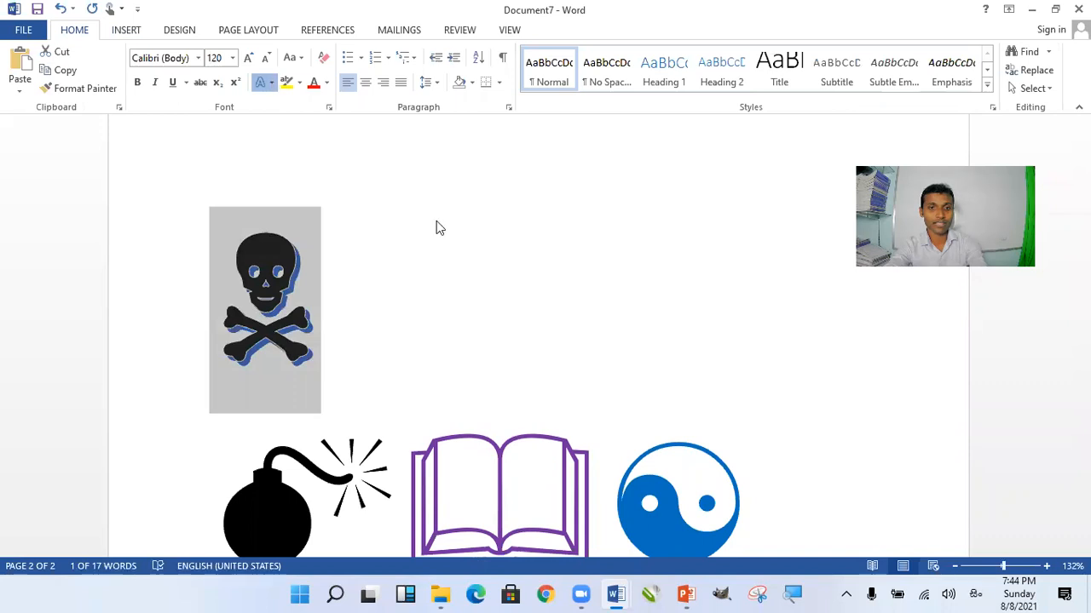
click(408, 208)
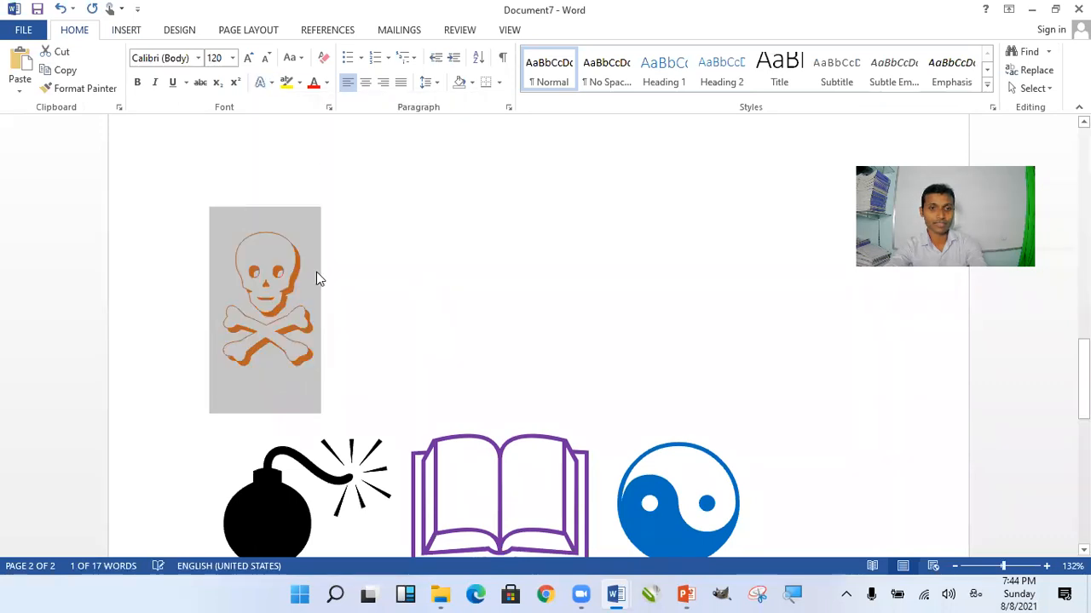
click(324, 311)
click(488, 309)
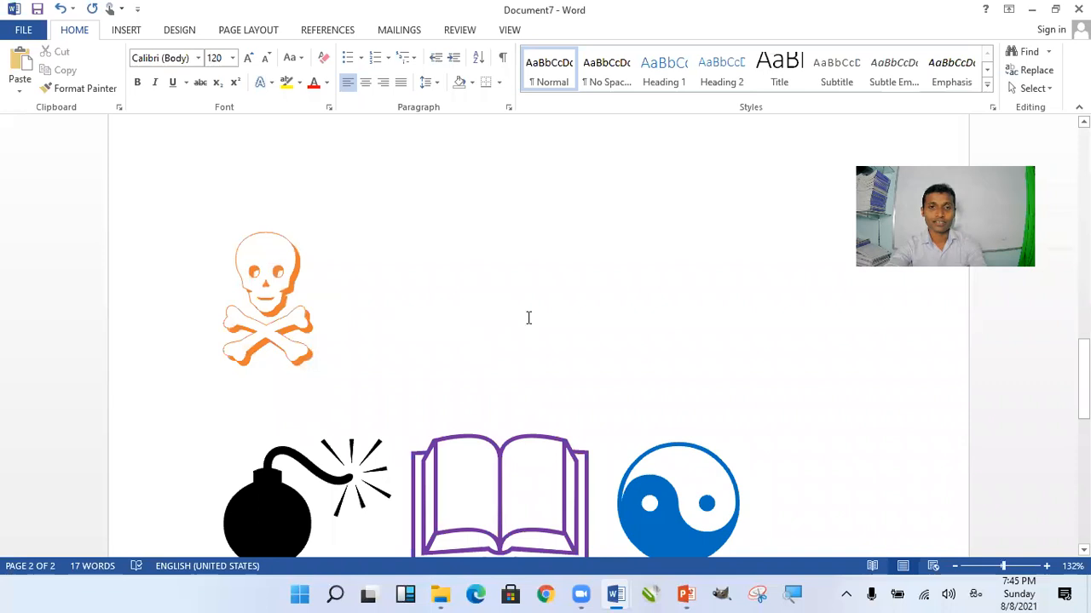
Step: Cut the skull symbol and paste it over the placeholder text of a new black, blue-shadowed WordArt below the Windows logo
double_click(227, 320)
key(Delete)
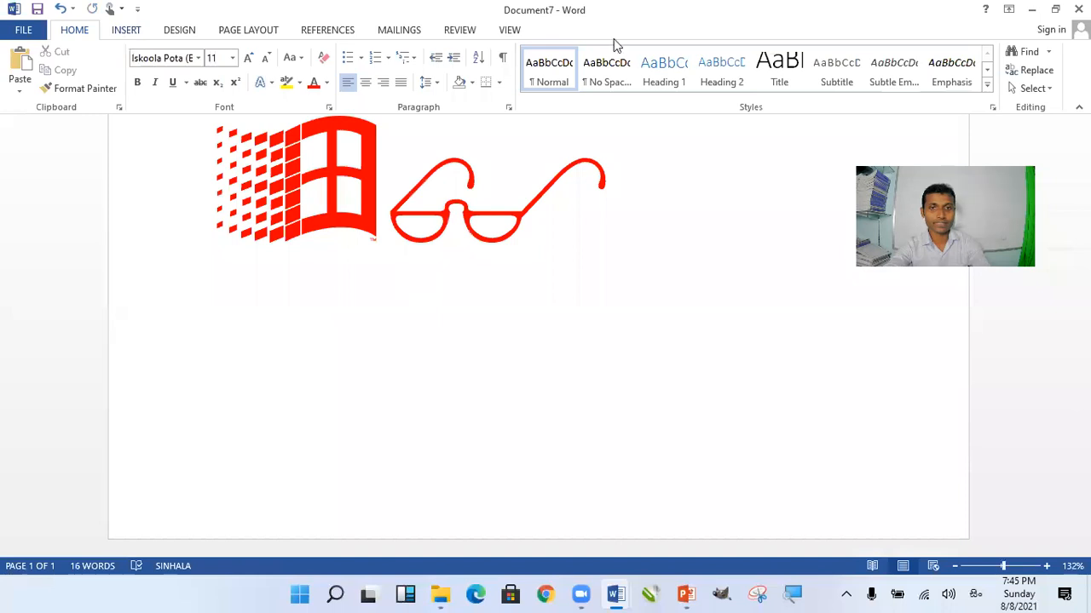
click(126, 30)
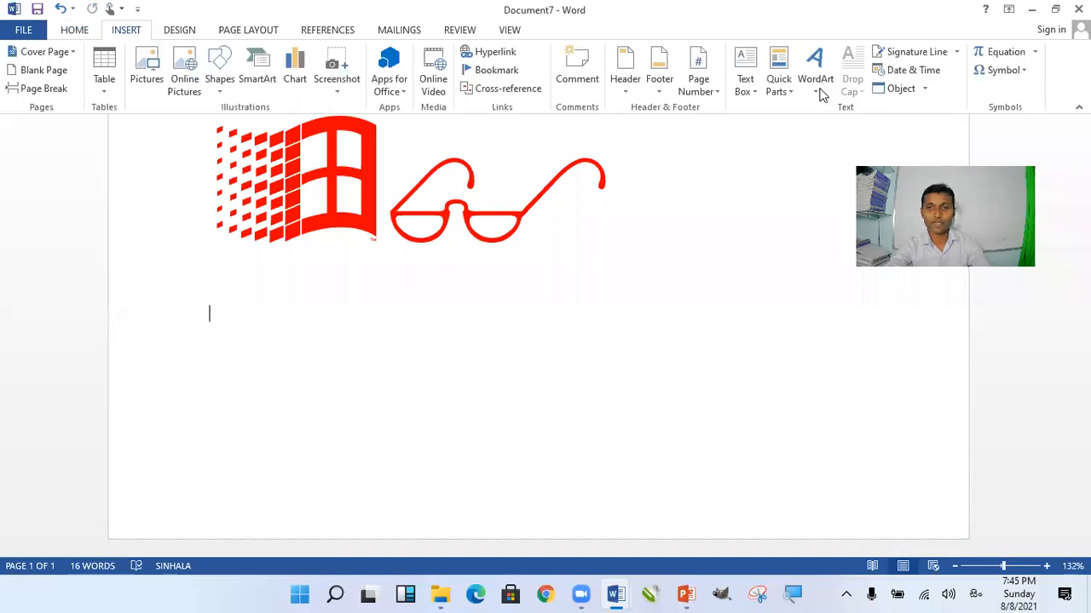
click(815, 89)
click(864, 213)
click(509, 348)
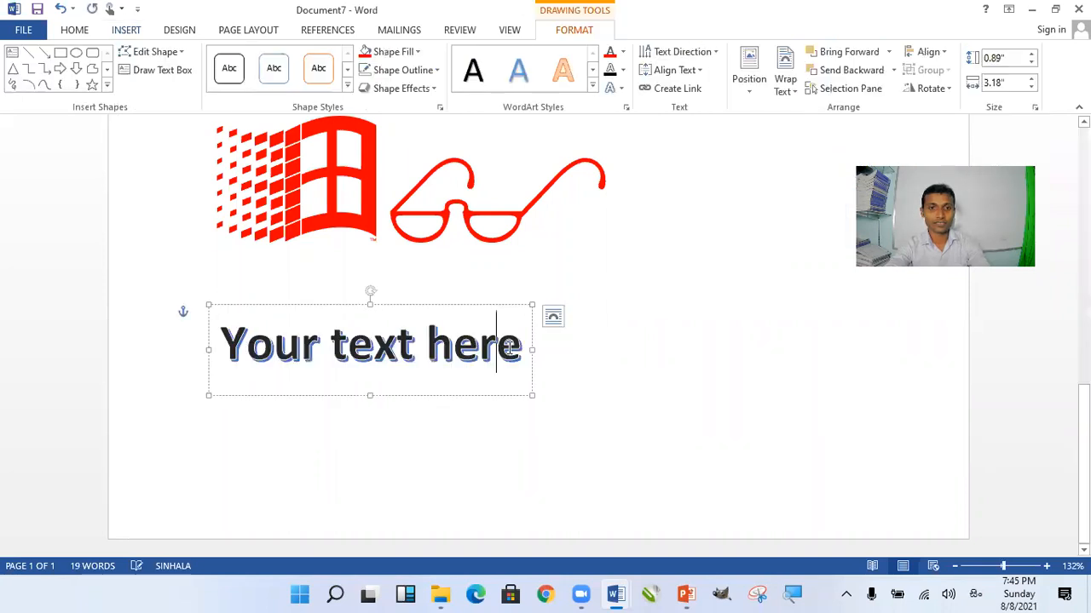
triple_click(509, 348)
key(ctrl+v)
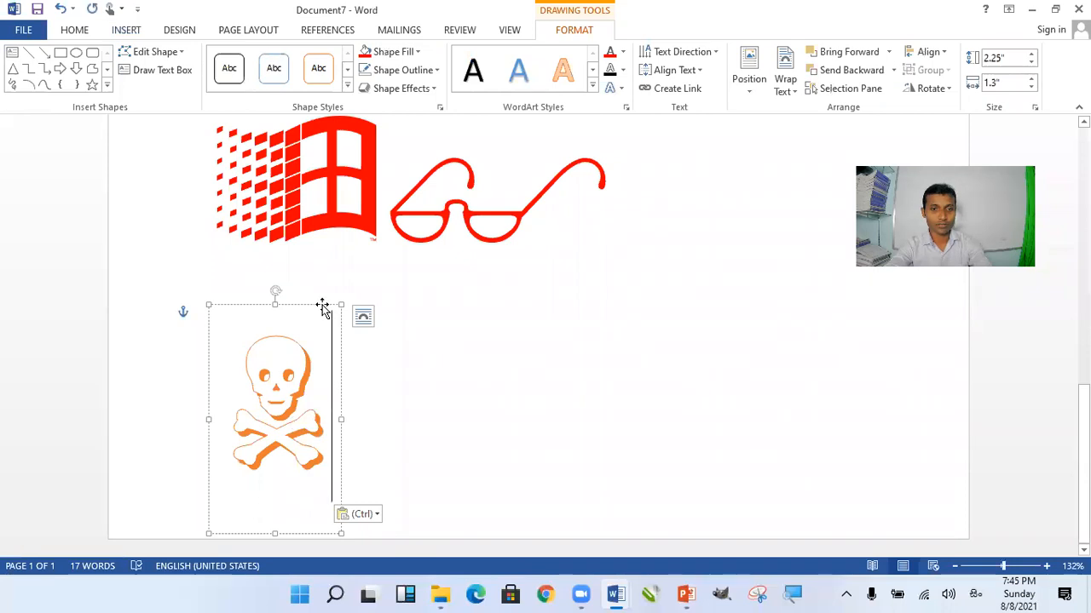
key(Escape)
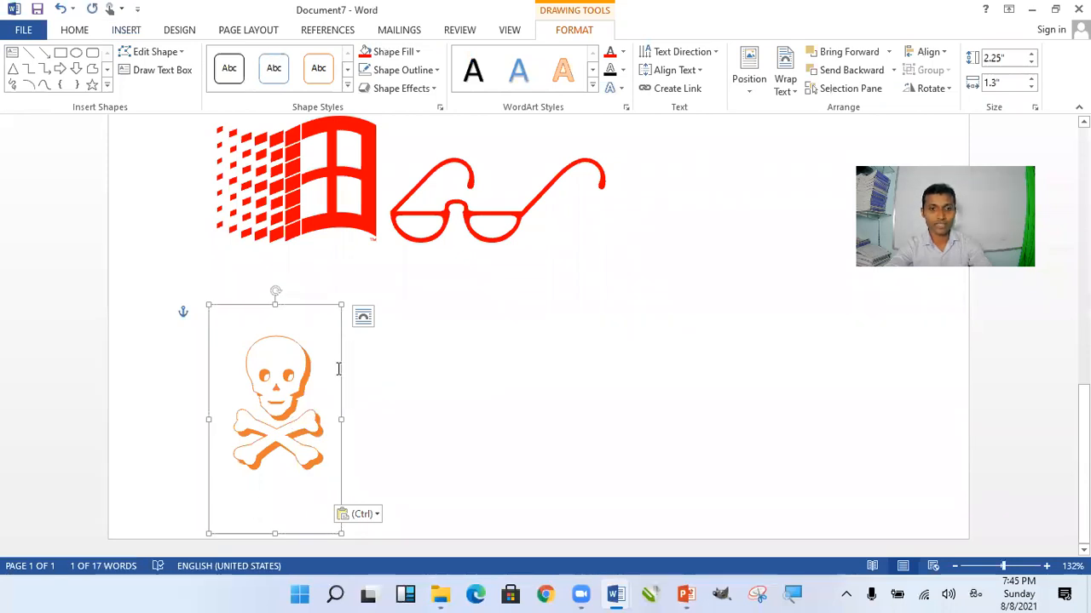
Step: Give the WordArt skull a linear 90° gradient text fill with yellow, green, red, orange and blue stops, placing the green stop at 37%
click(527, 87)
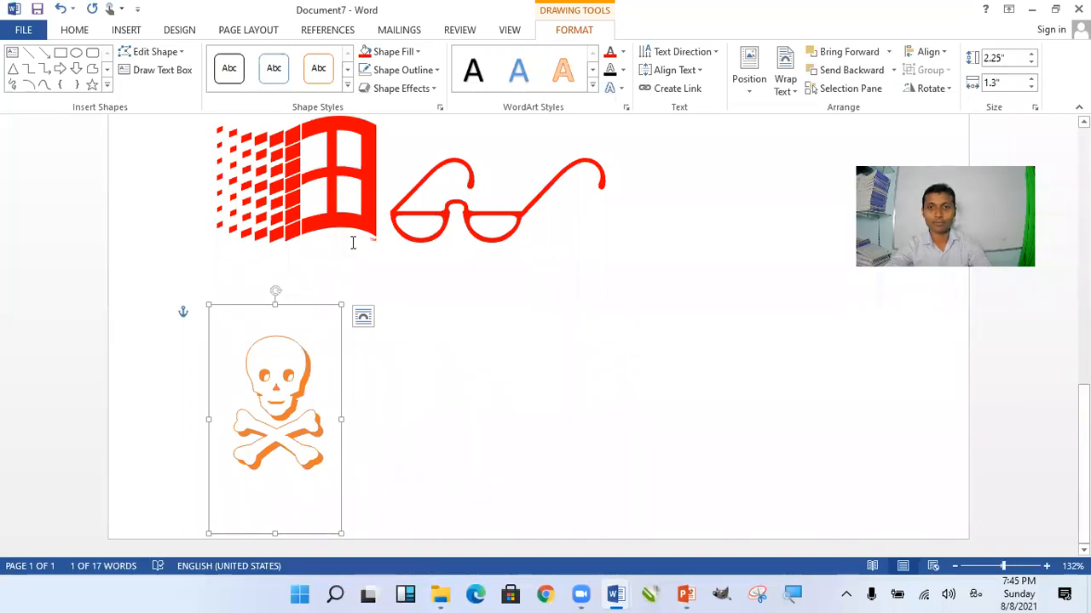
click(625, 53)
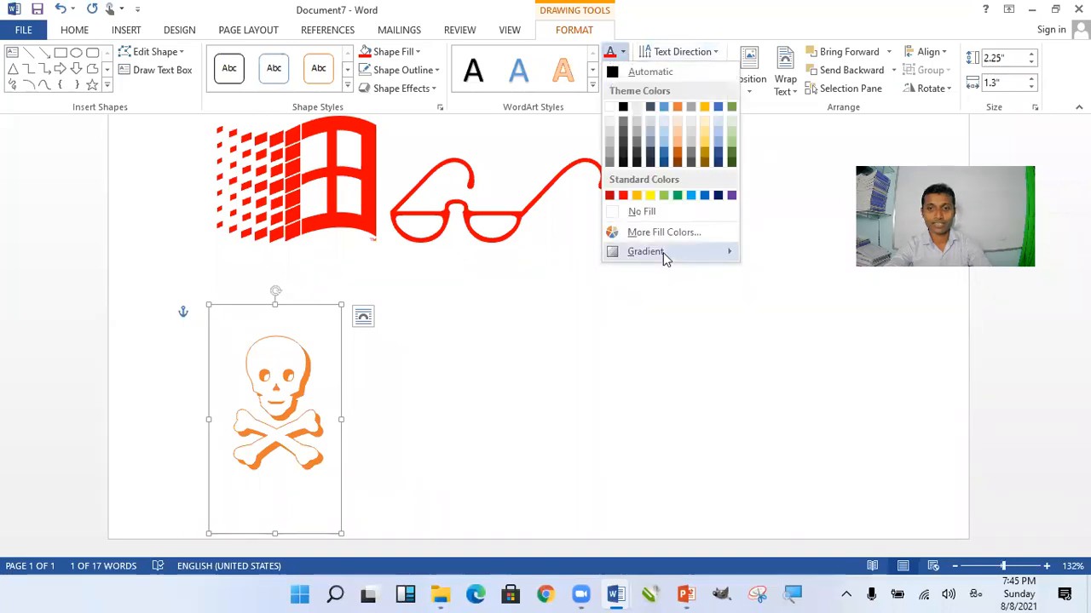
mouse_move(673, 251)
click(818, 433)
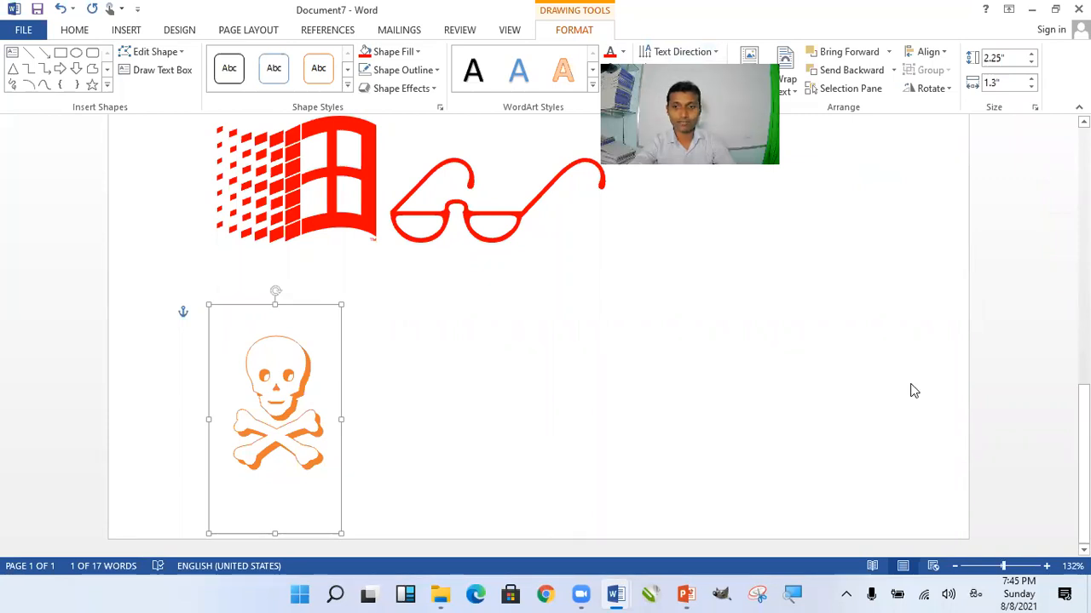
drag(935, 429, 944, 428)
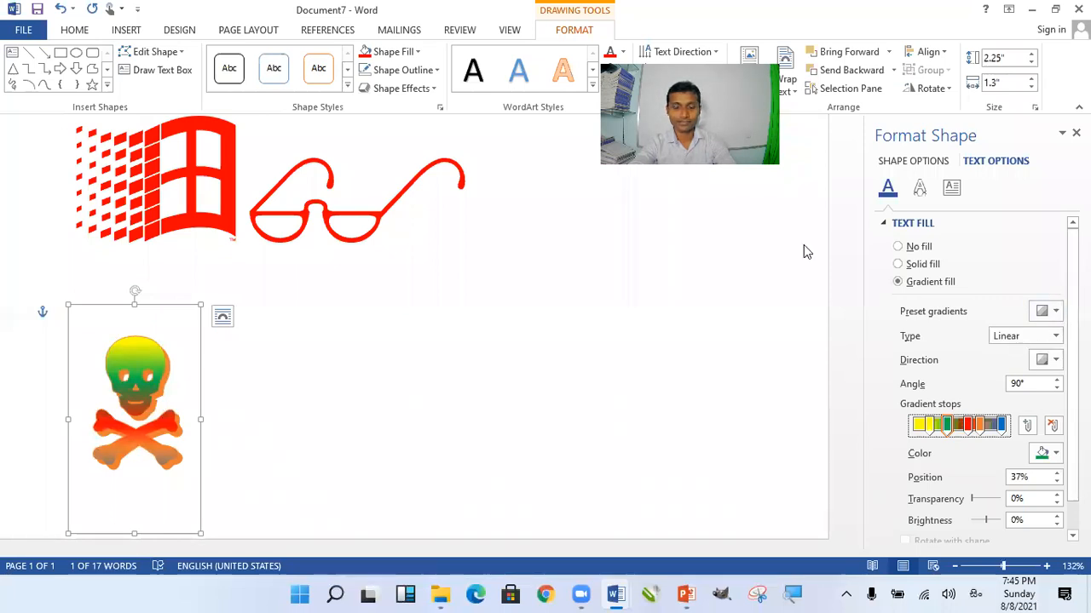
Step: Move the gradient-filled skull WordArt beside the end of the red eyeglasses symbol
drag(313, 307, 447, 306)
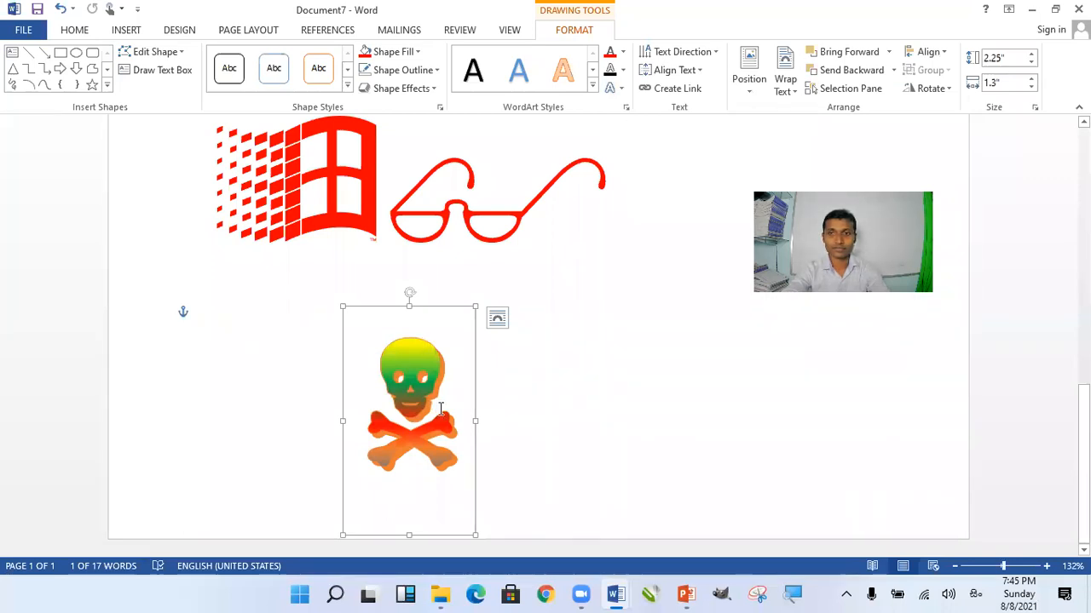
click(462, 458)
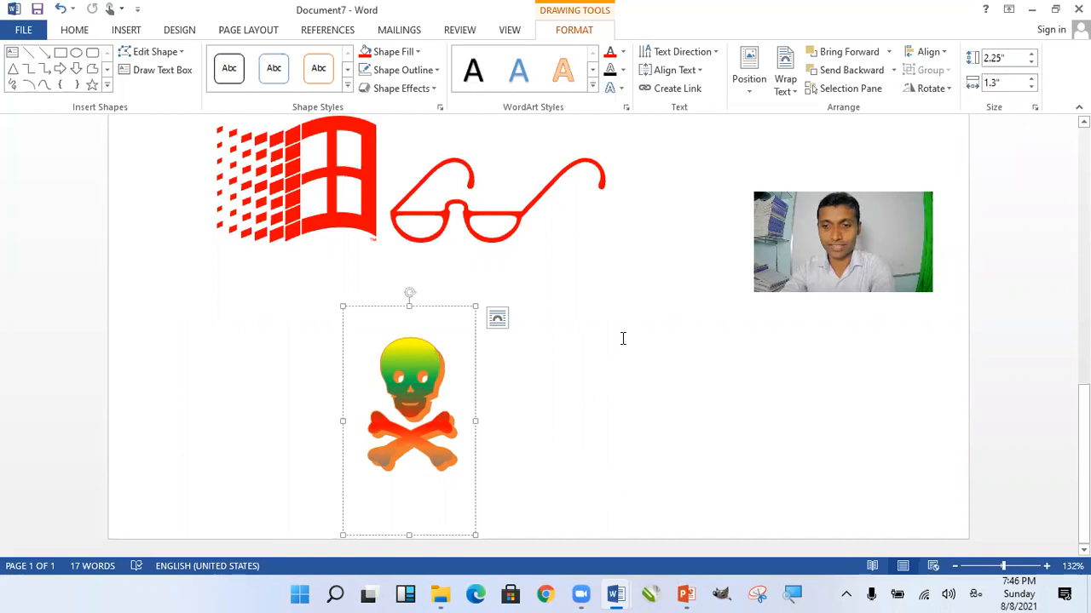
drag(449, 307, 652, 236)
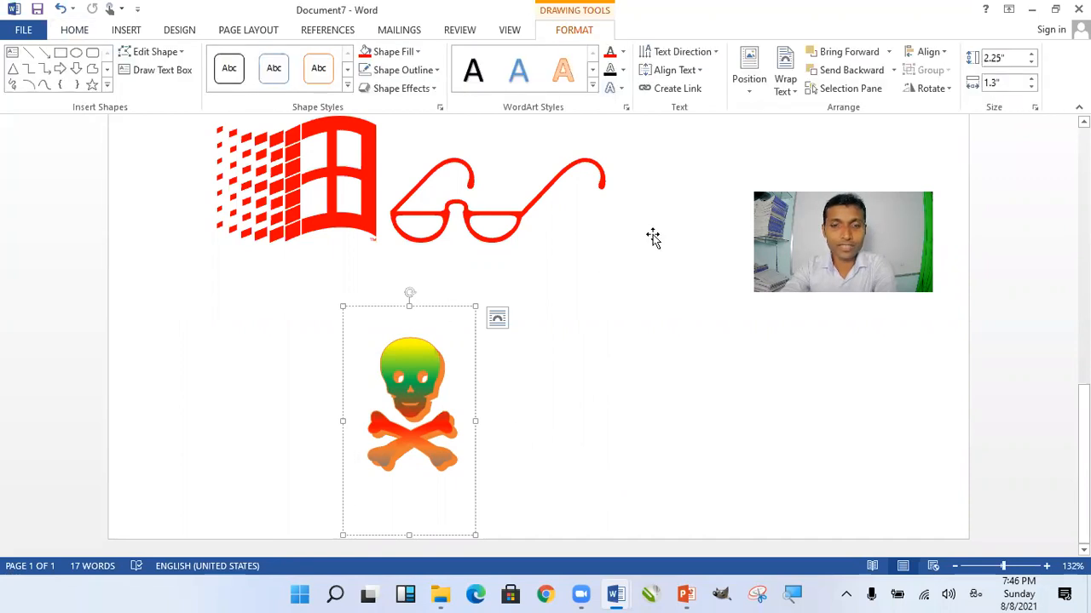
click(125, 31)
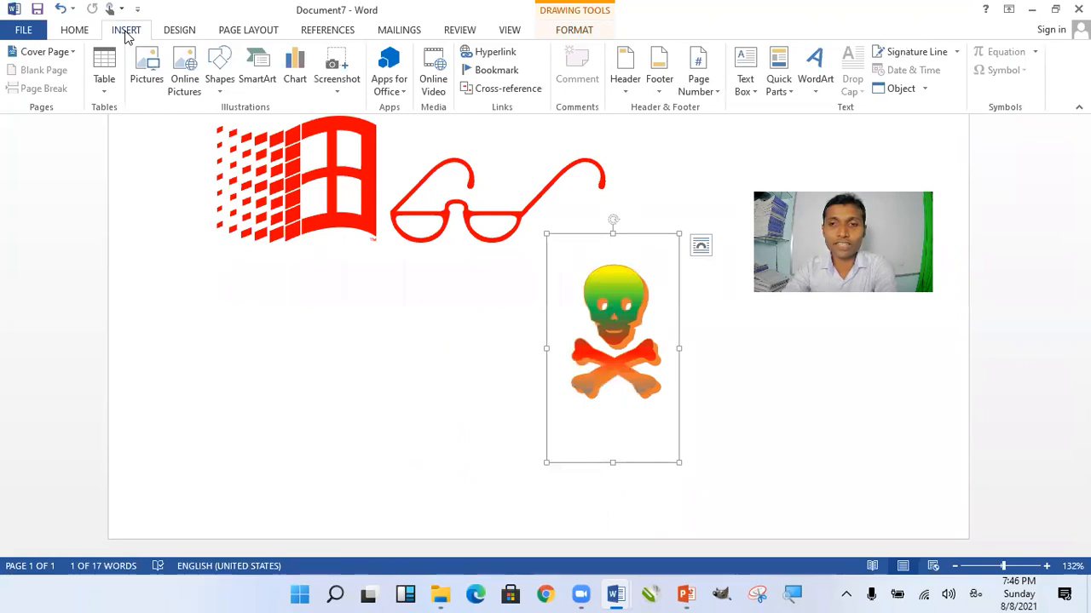
drag(656, 232, 690, 178)
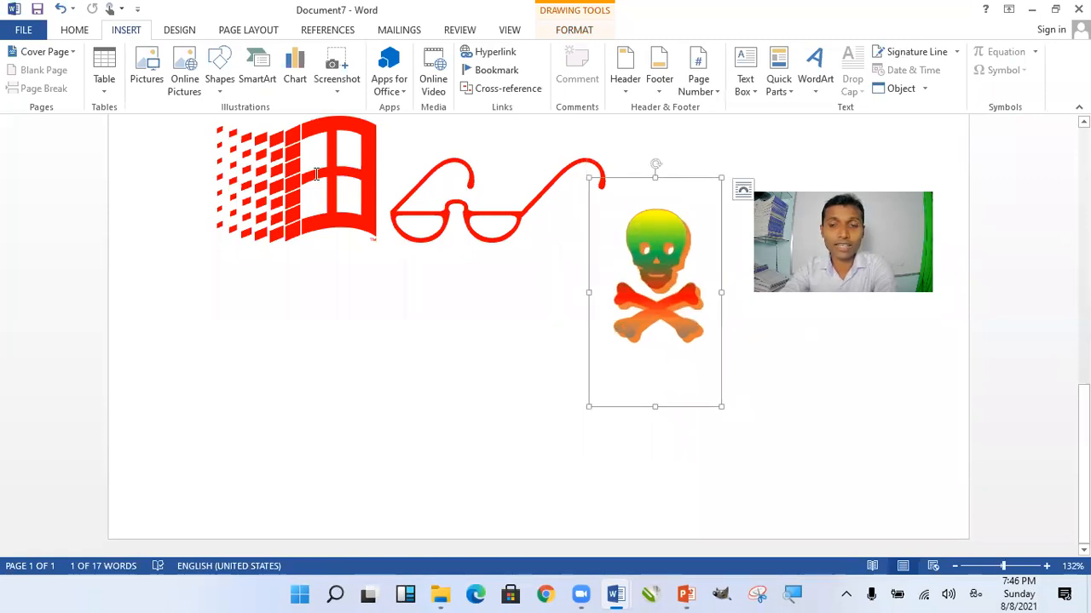
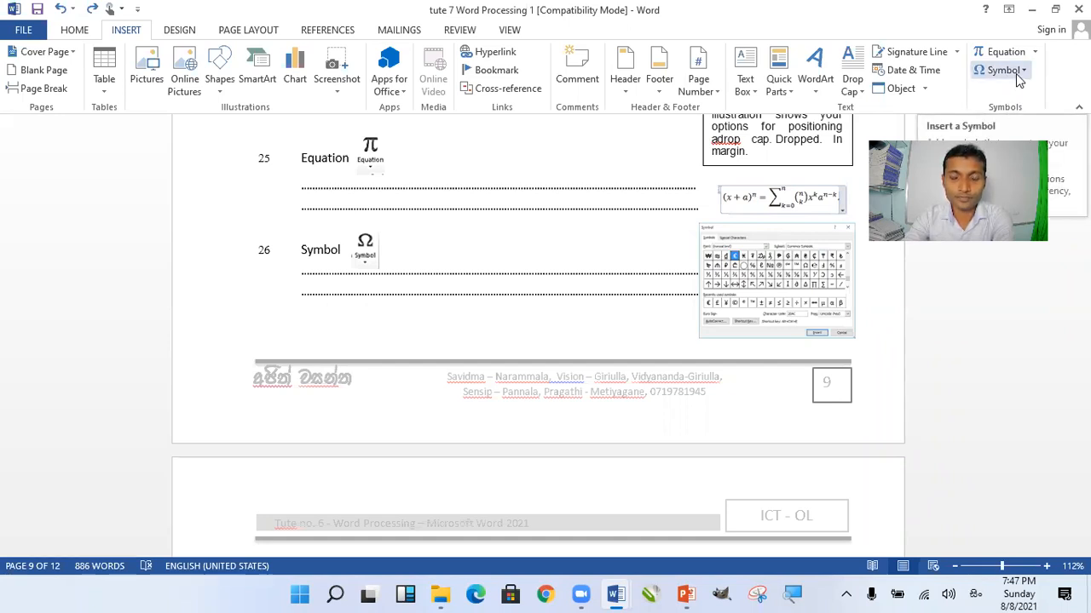
Step: Open the full Symbol dialog in the word processing tutorial document to show the Wingdings characters
click(987, 341)
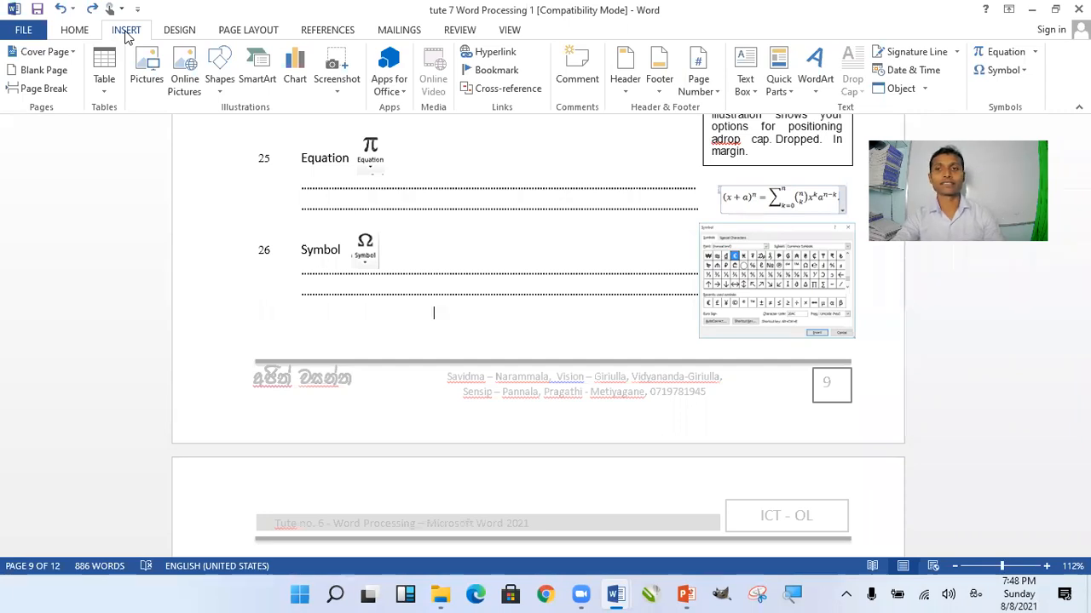
click(1022, 73)
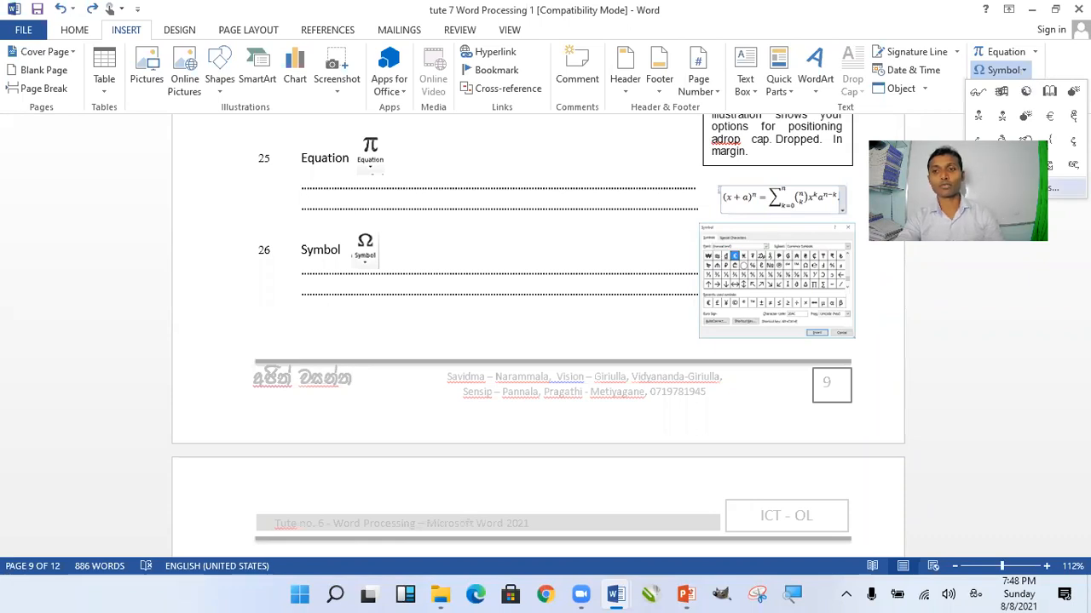
click(1053, 188)
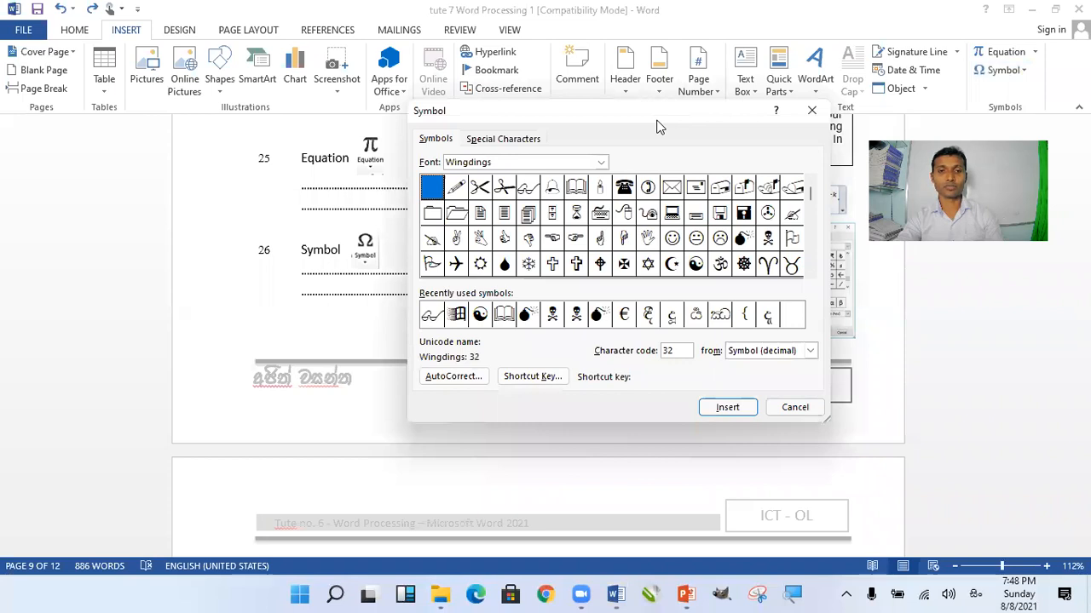
Step: Preview the smiling face, raised pointing hand, stacked pages and mouse characters in Wingdings, and close the Symbol dialog without inserting any
drag(657, 126, 662, 209)
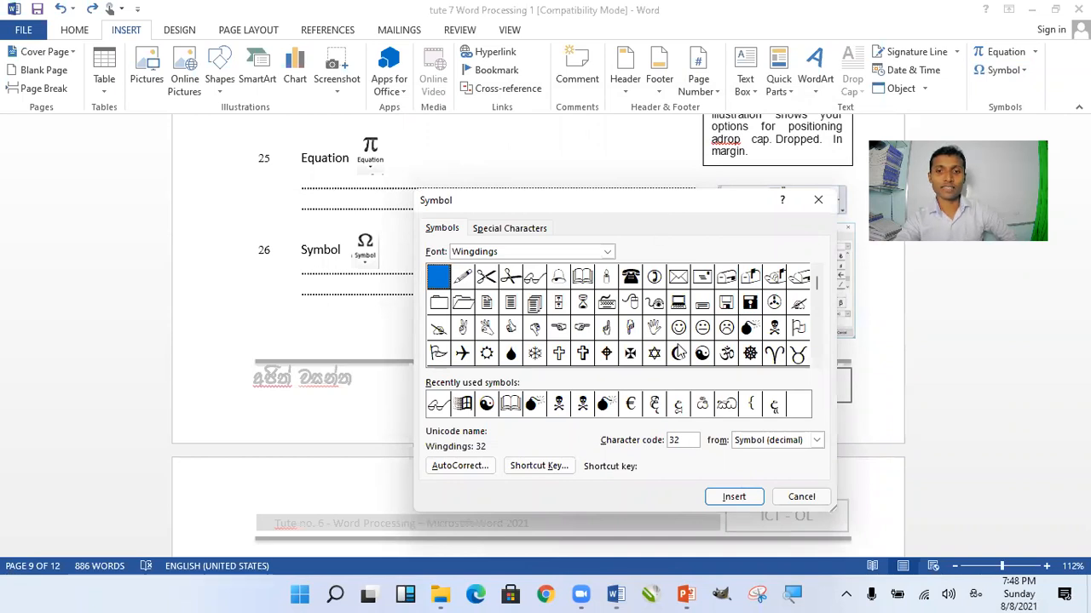
click(678, 329)
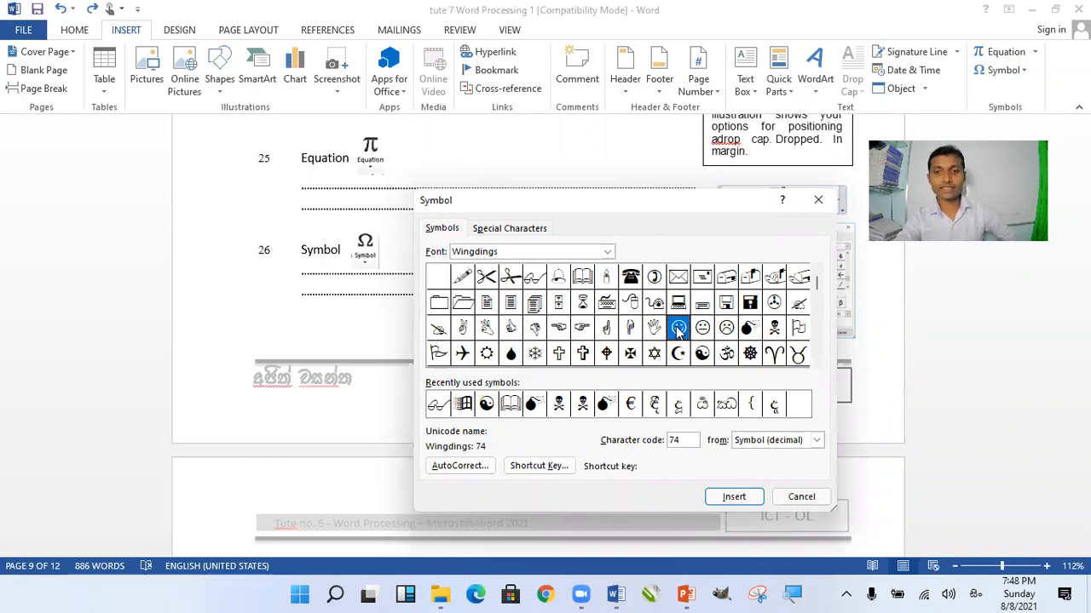
click(603, 335)
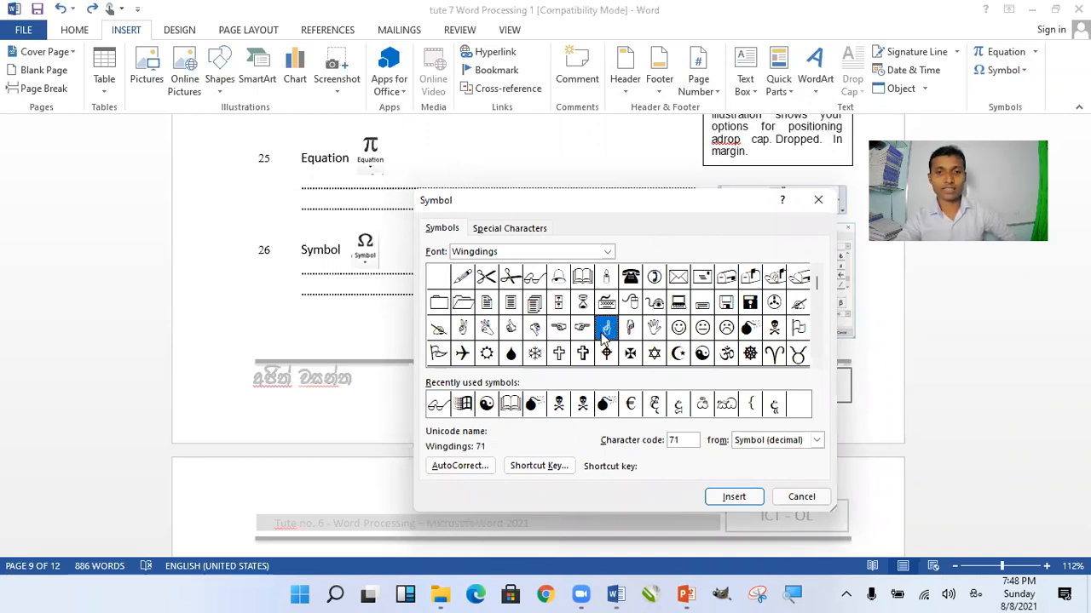
click(534, 304)
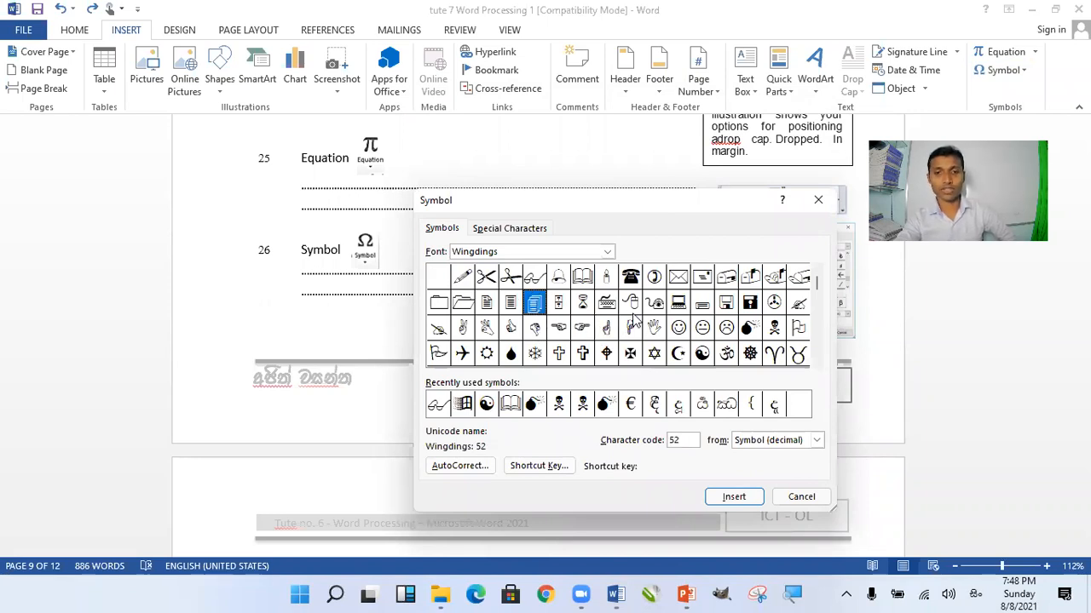
click(630, 304)
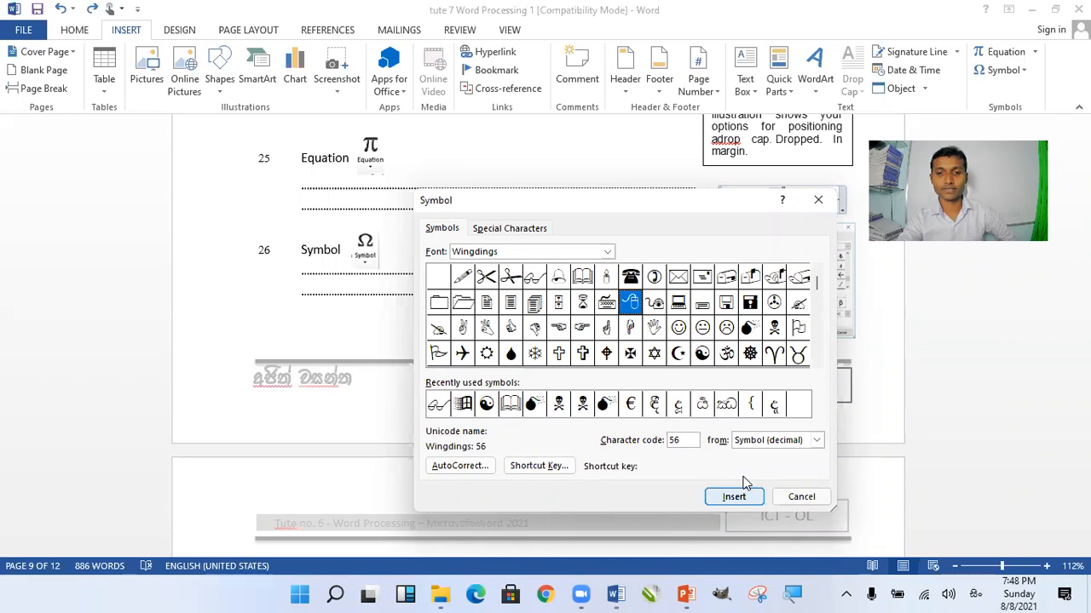
click(799, 497)
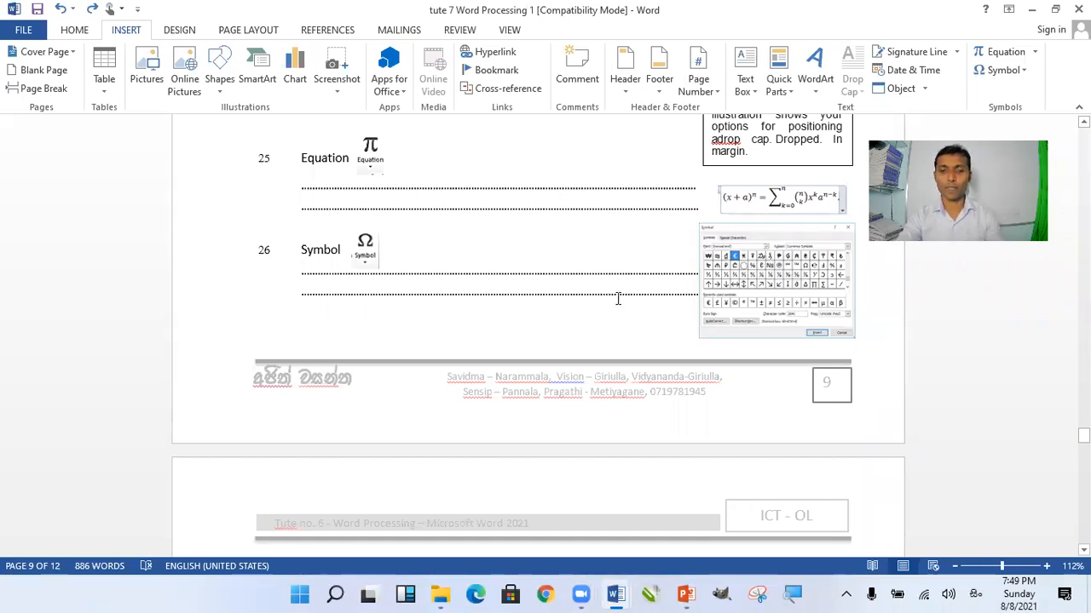
Step: Go to question 27 of the tutorial and show the Page Layout commands alongside its table of Margins, orientation, Size and Columns
scroll(696, 372, down, 4)
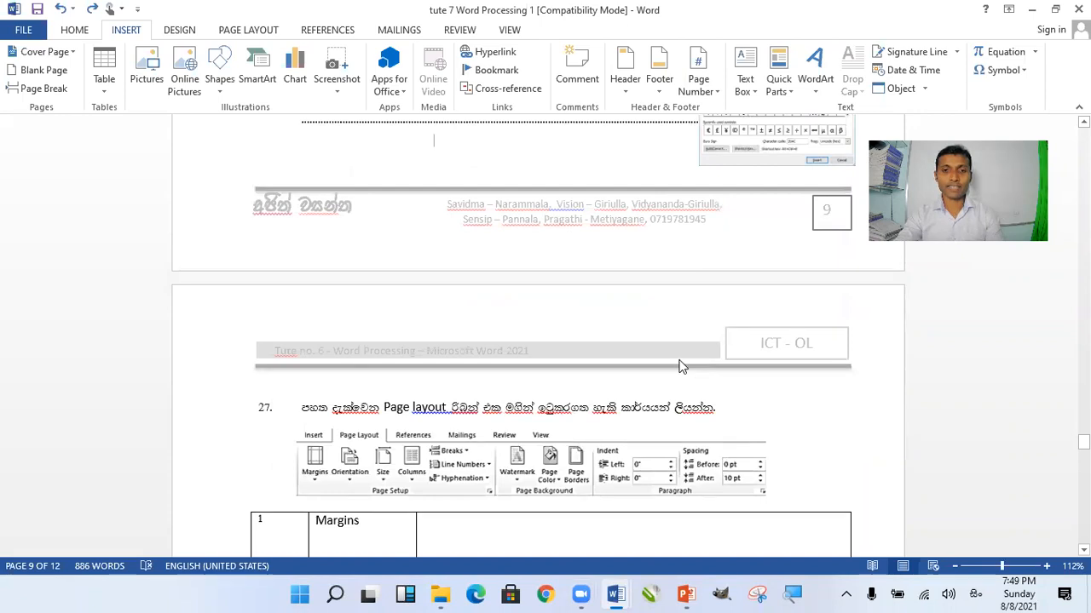
scroll(680, 364, down, 6)
scroll(680, 364, up, 2)
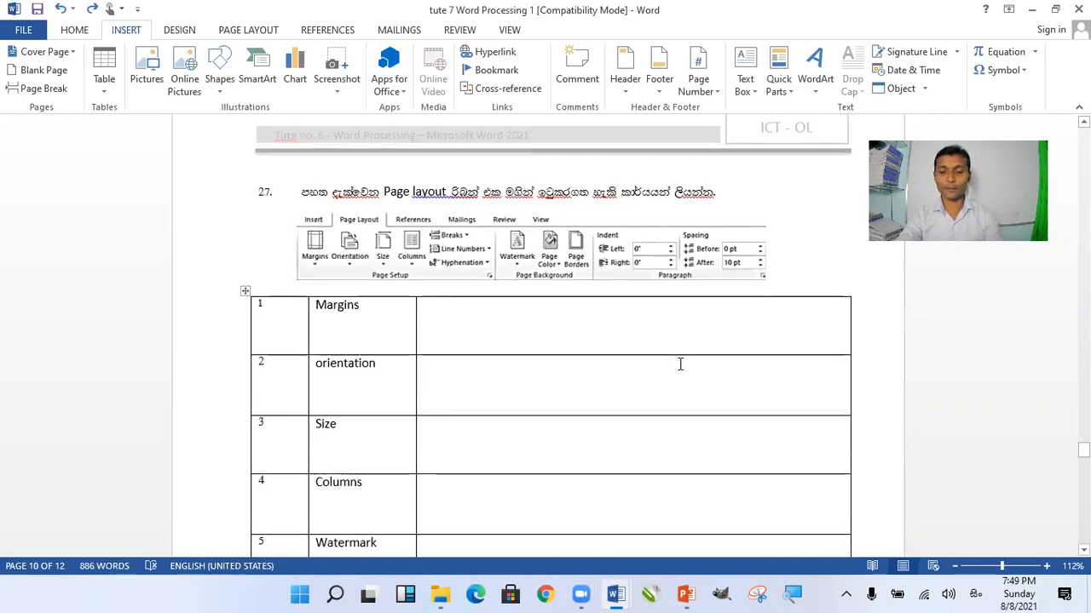
click(522, 580)
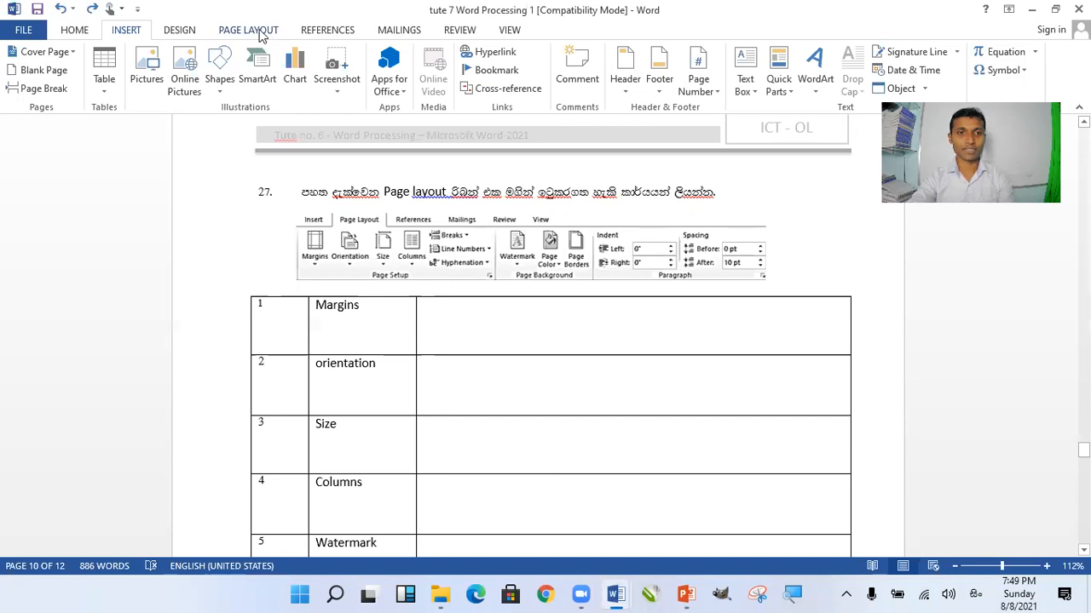
click(261, 34)
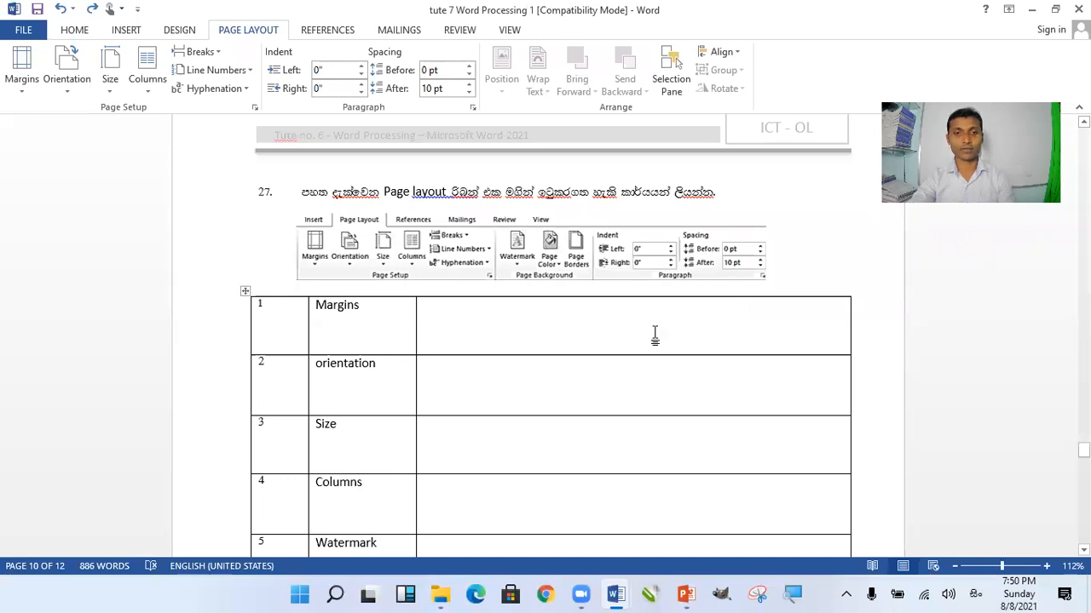
click(601, 329)
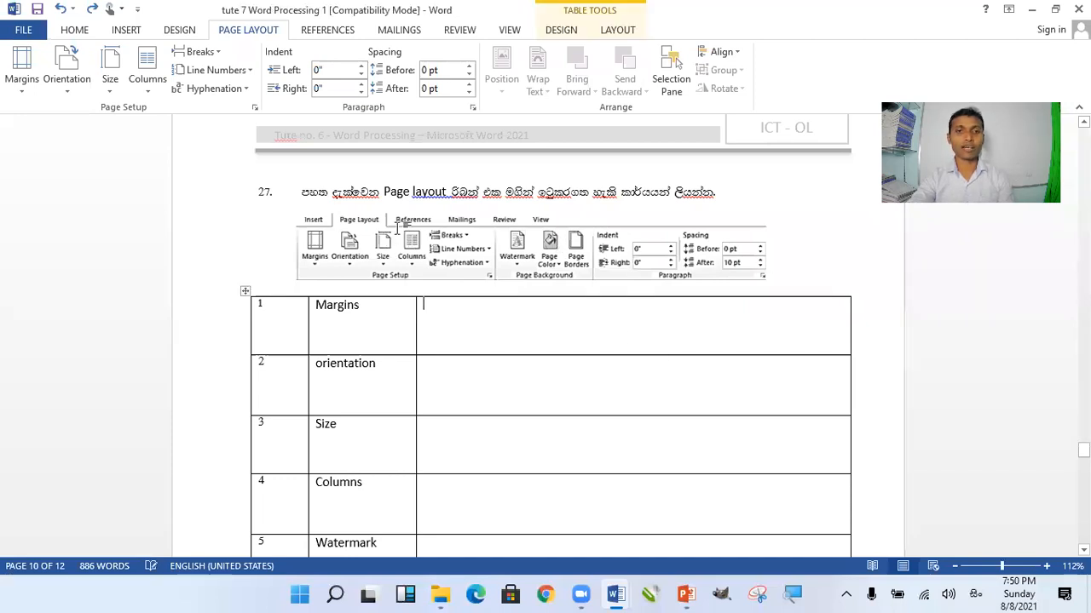
scroll(426, 226, down, 3)
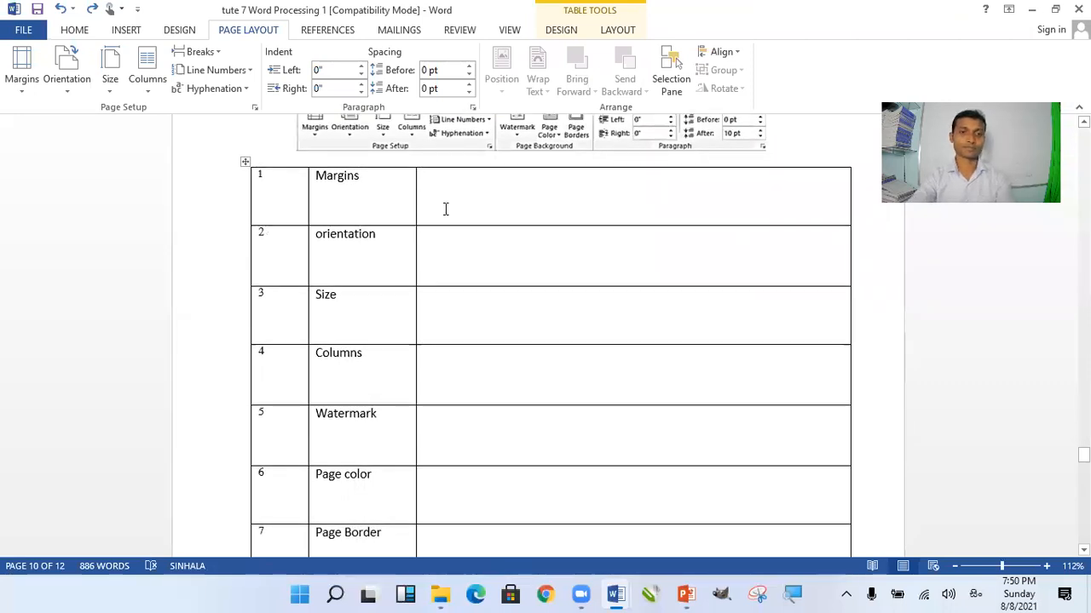
Step: Create a new blank document and return to the word processing tutorial document
key(ctrl+n)
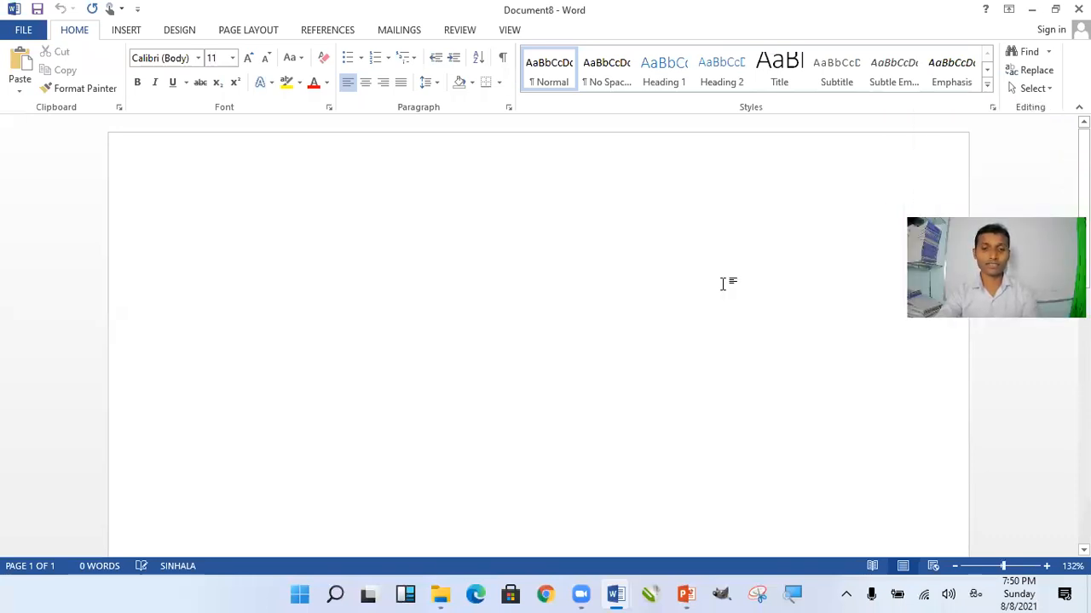
click(616, 594)
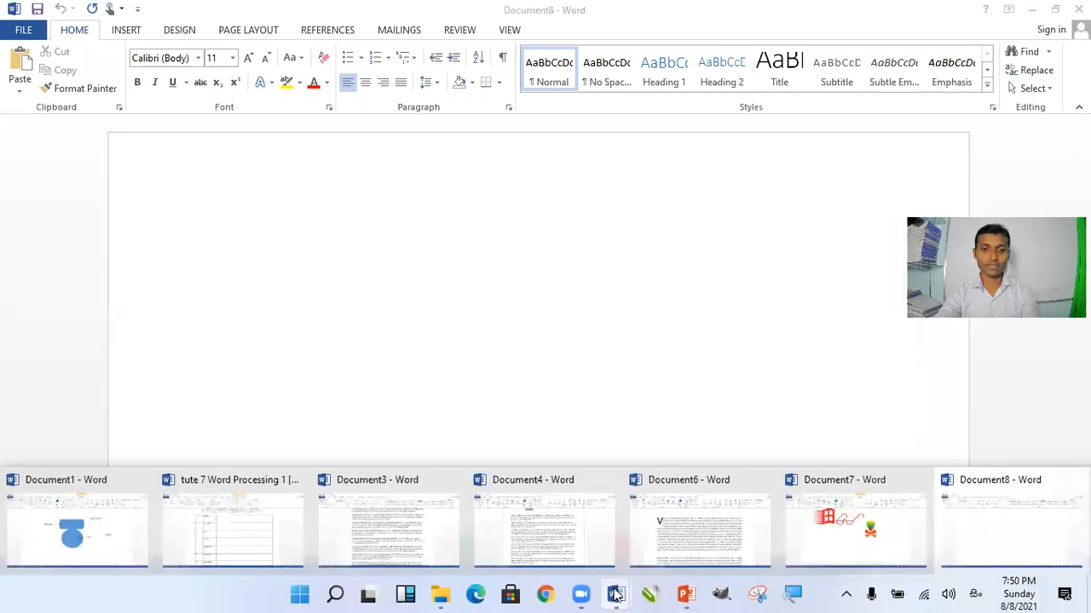
click(240, 535)
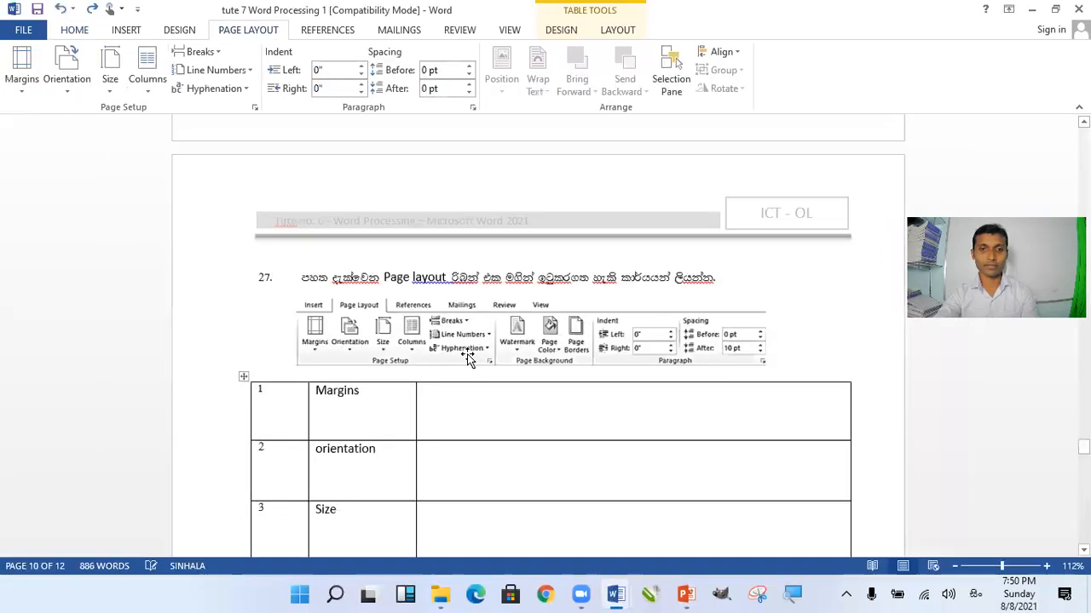
Step: Remove the blank line between the page header and question 27 in the tutorial document
scroll(468, 358, up, 1)
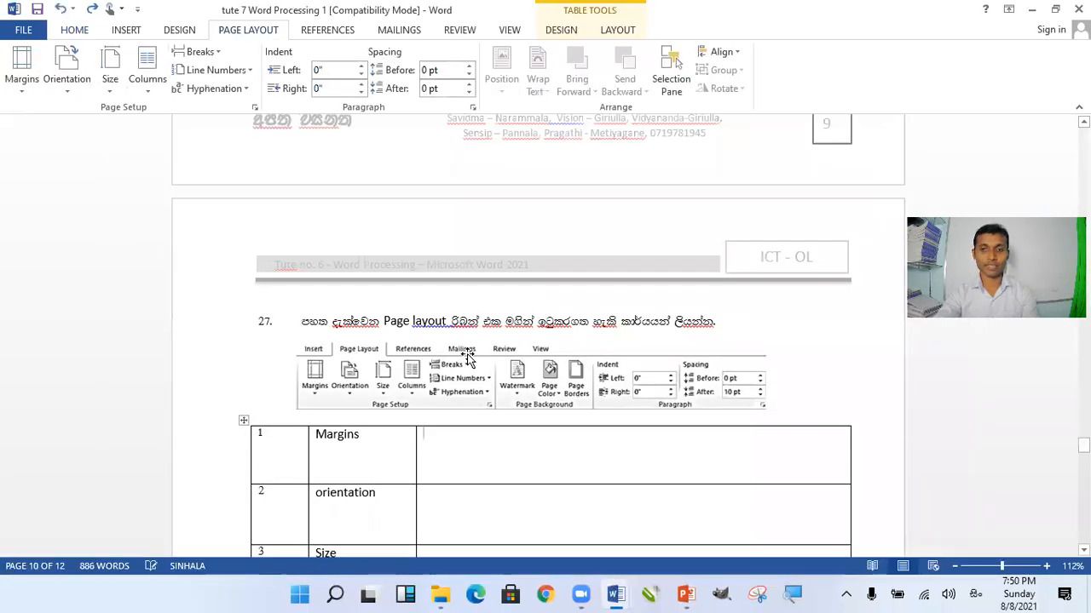
scroll(204, 351, down, 3)
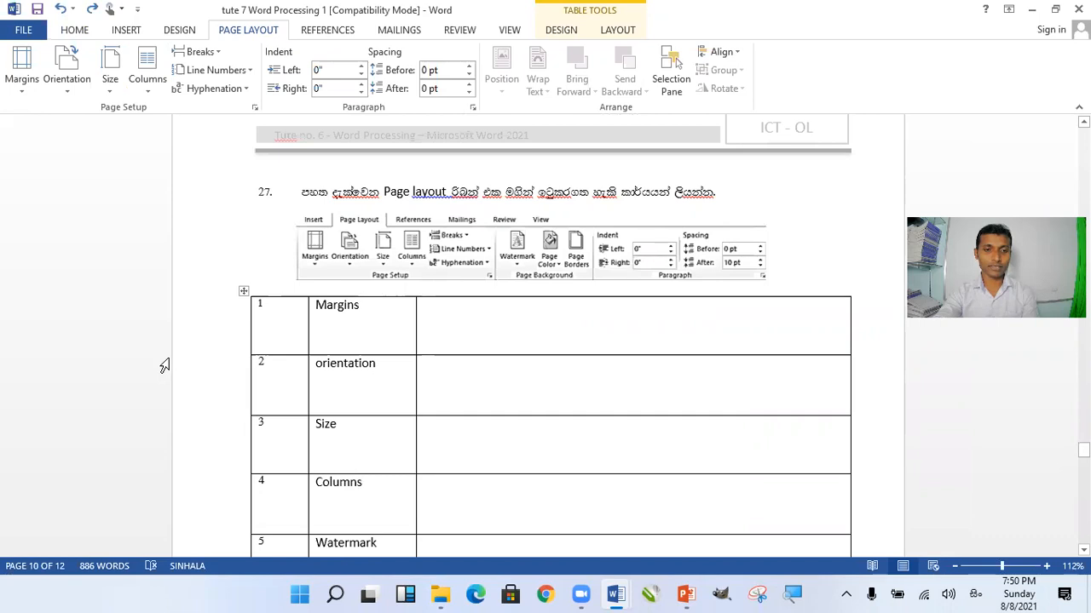
mouse_move(244, 356)
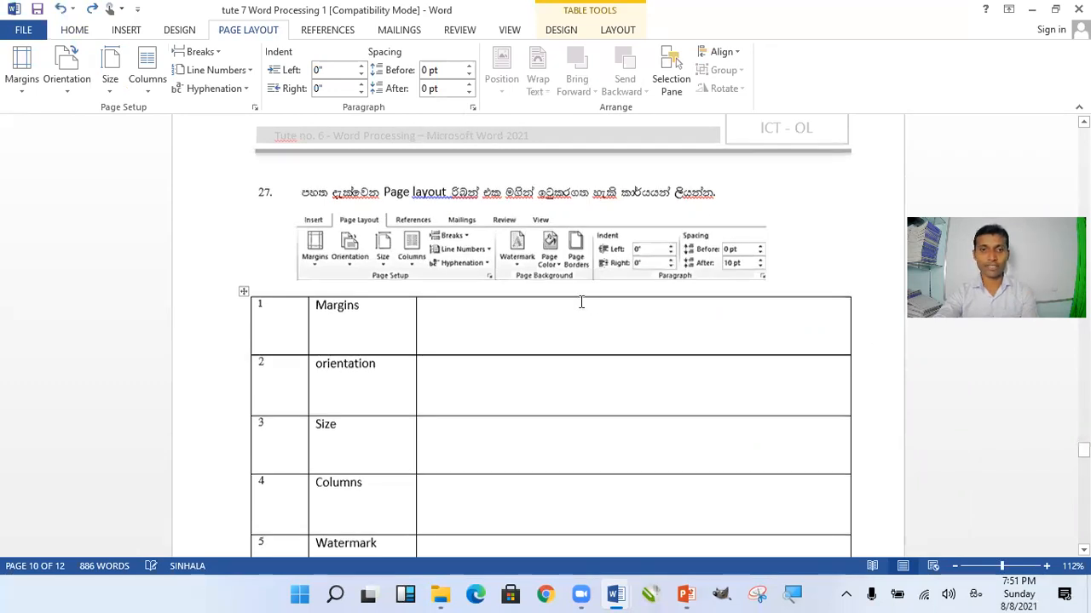
scroll(281, 309, up, 3)
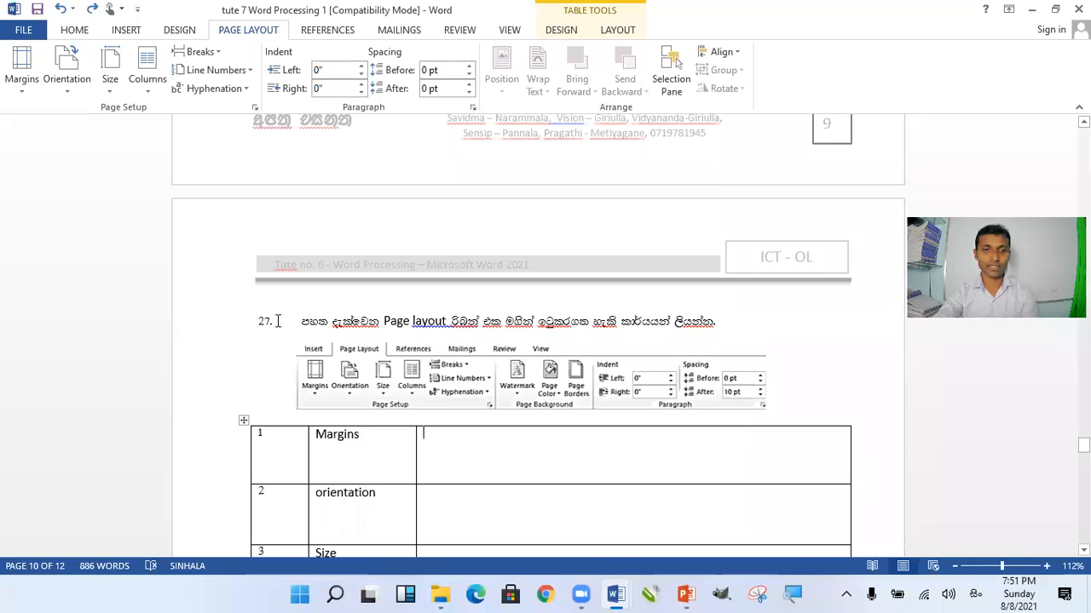
click(431, 296)
key(Delete)
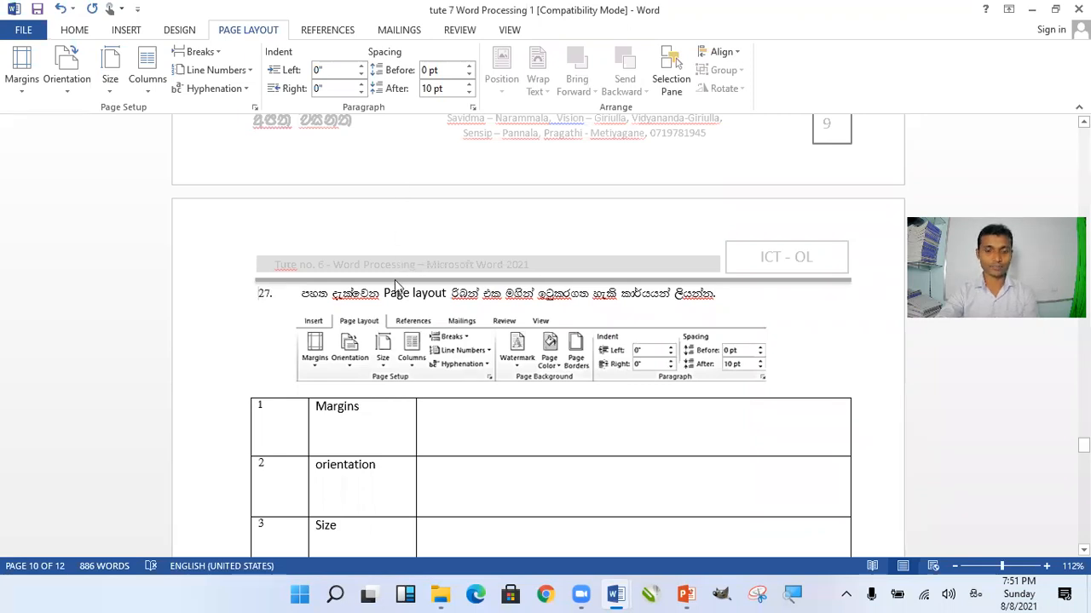
Step: Look over the tutorial's question 27 table and the Spelling & Grammar and Thesaurus questions, and switch to the blank Document8
scroll(481, 365, up, 3)
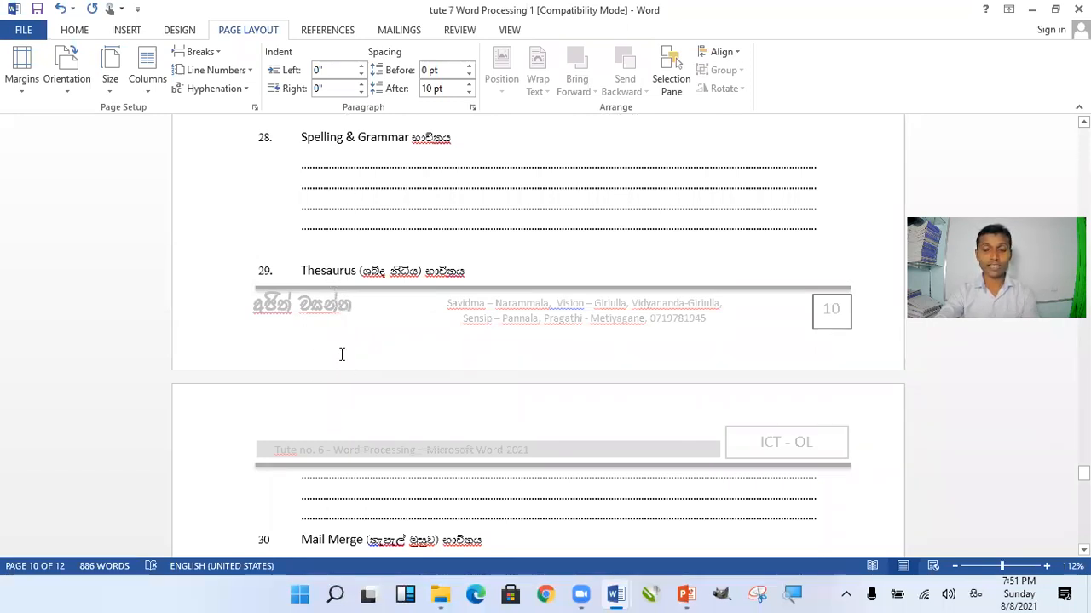
scroll(340, 355, up, 10)
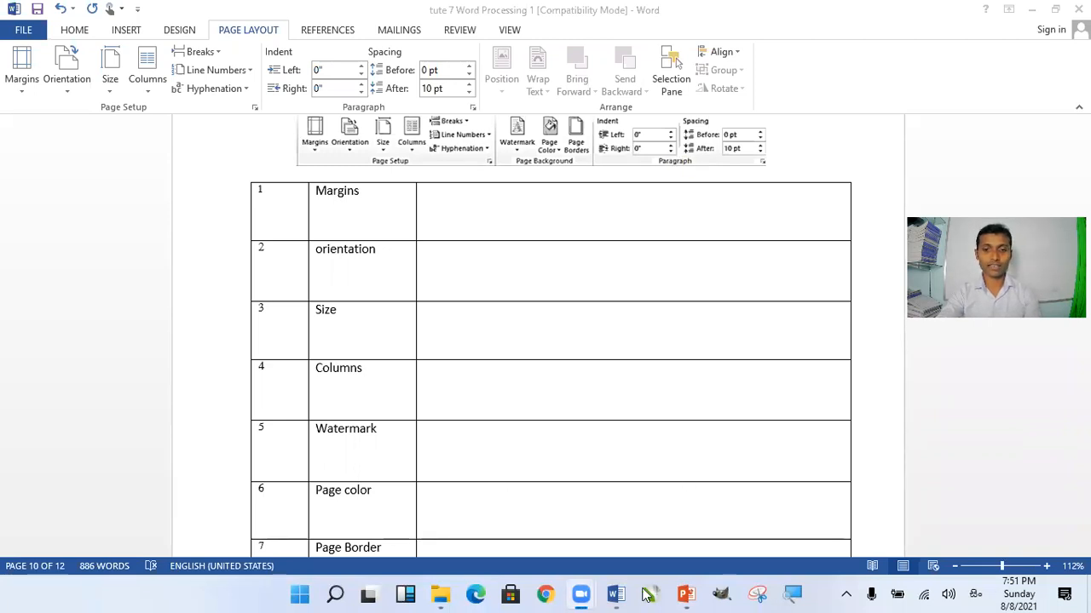
mouse_move(614, 594)
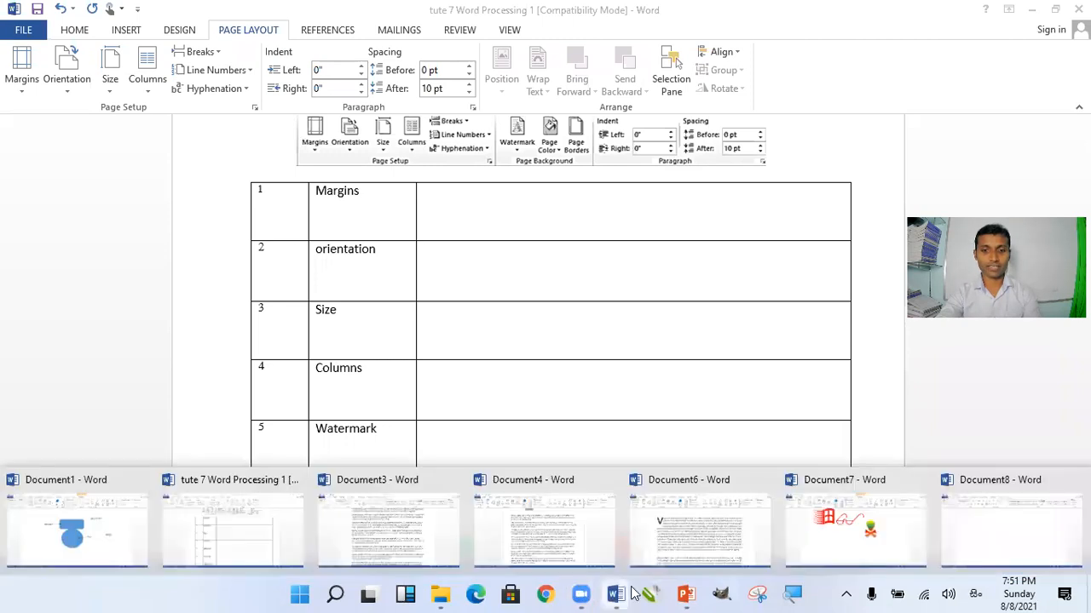
click(977, 528)
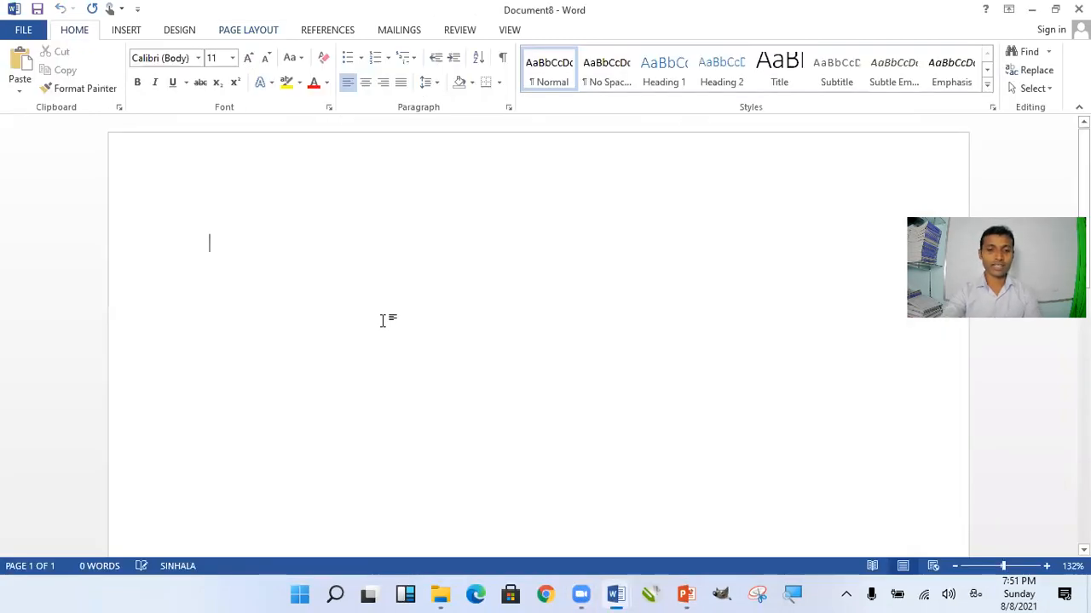
Step: Enter a row of dots with a row of hyphens below it in the blank document, and delete both lines
text(ග)
key(BackSpace)
text(....)
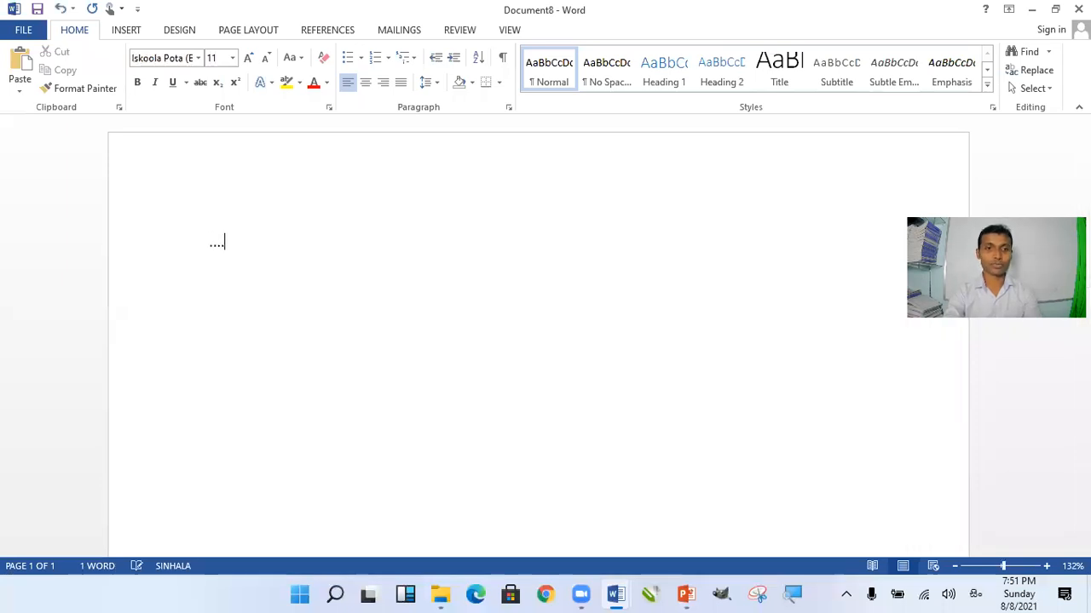
text(................................................................................................................)
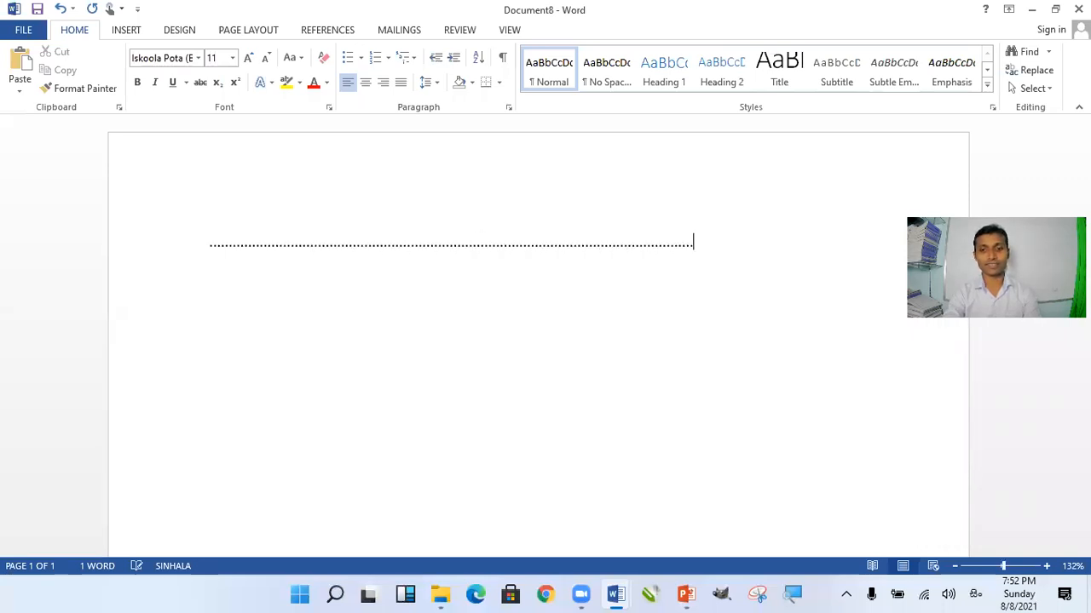
key(Return)
text(--------------------------------------------------------)
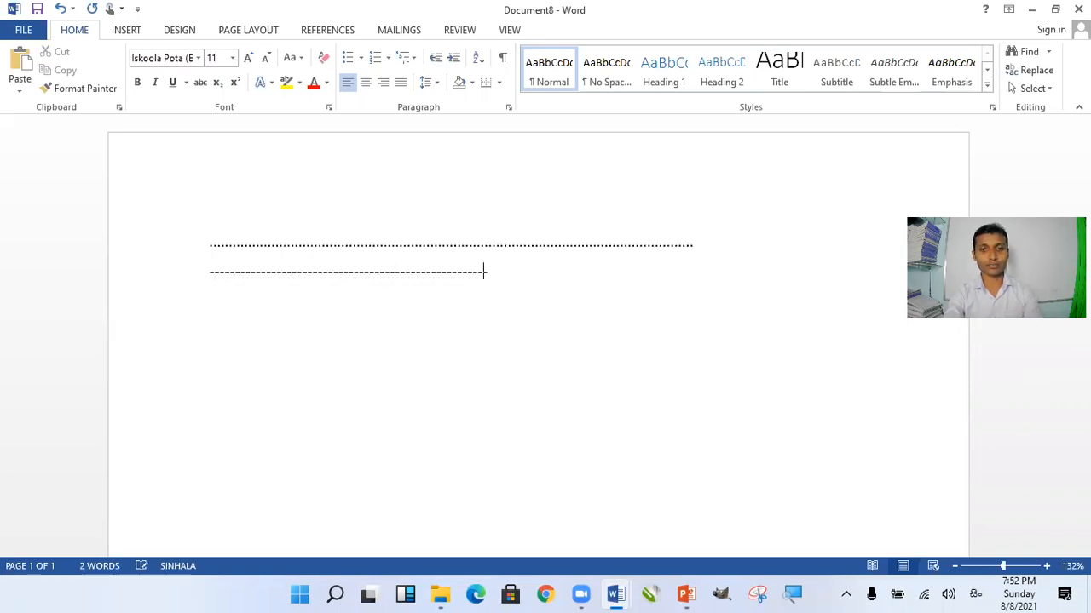
text(----------------------------------------------------------------------------------------------------------------------)
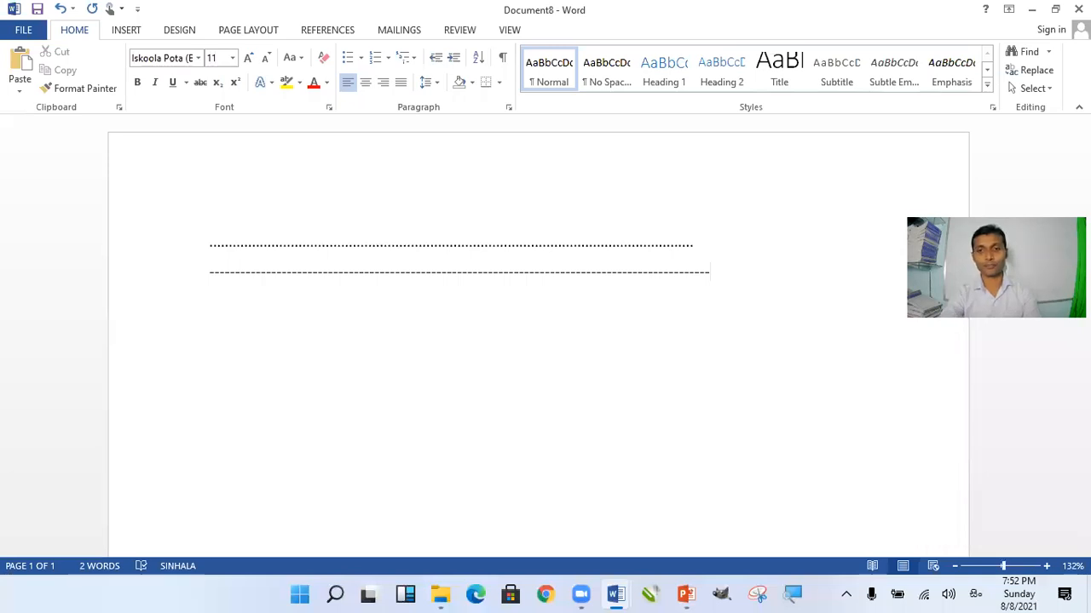
drag(719, 272, 273, 219)
key(Delete)
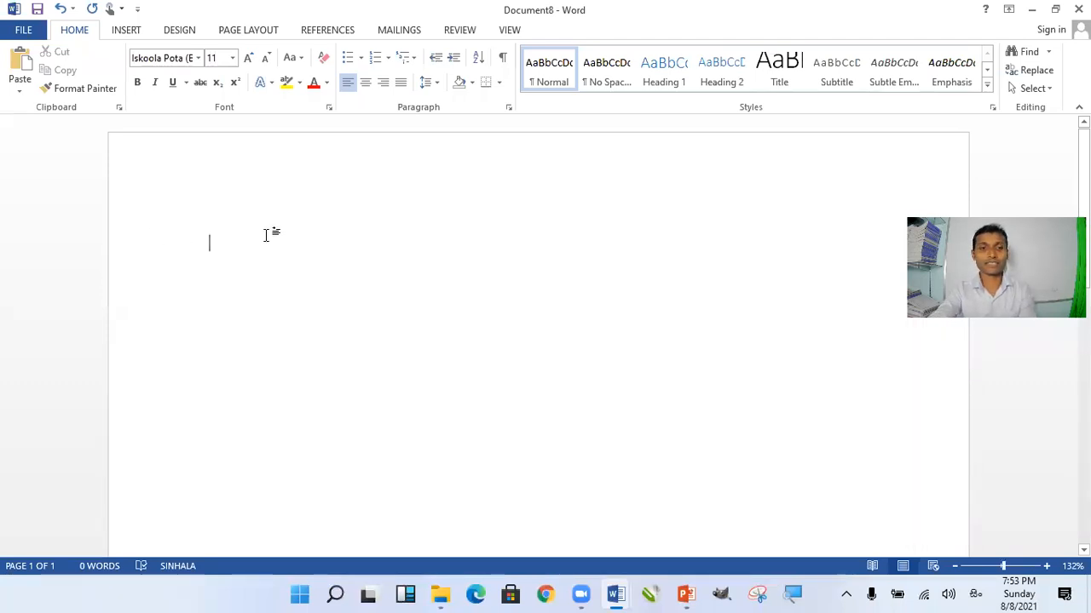
click(618, 594)
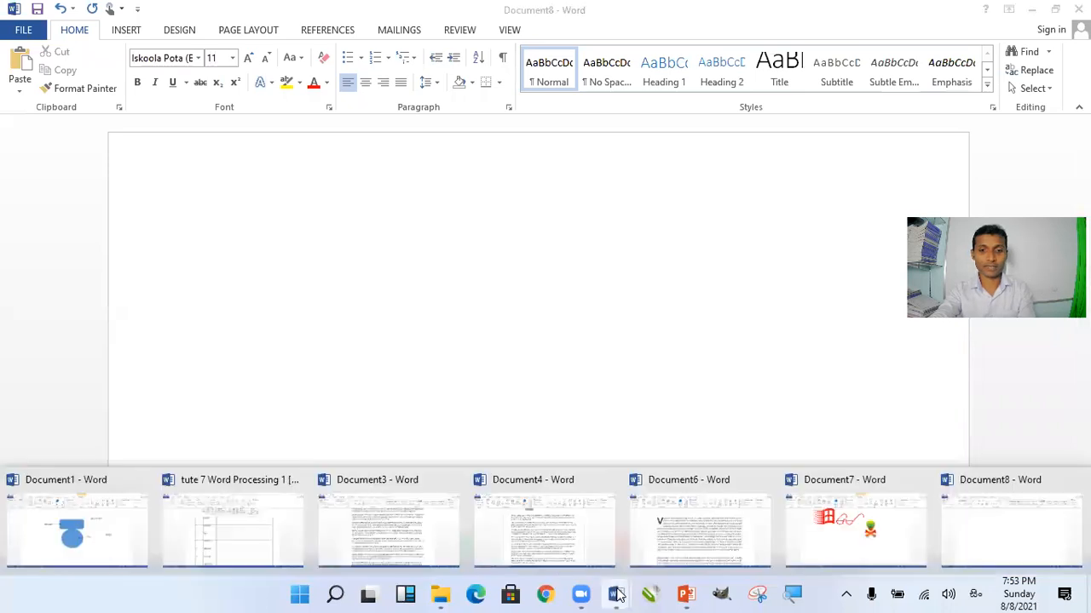
click(539, 530)
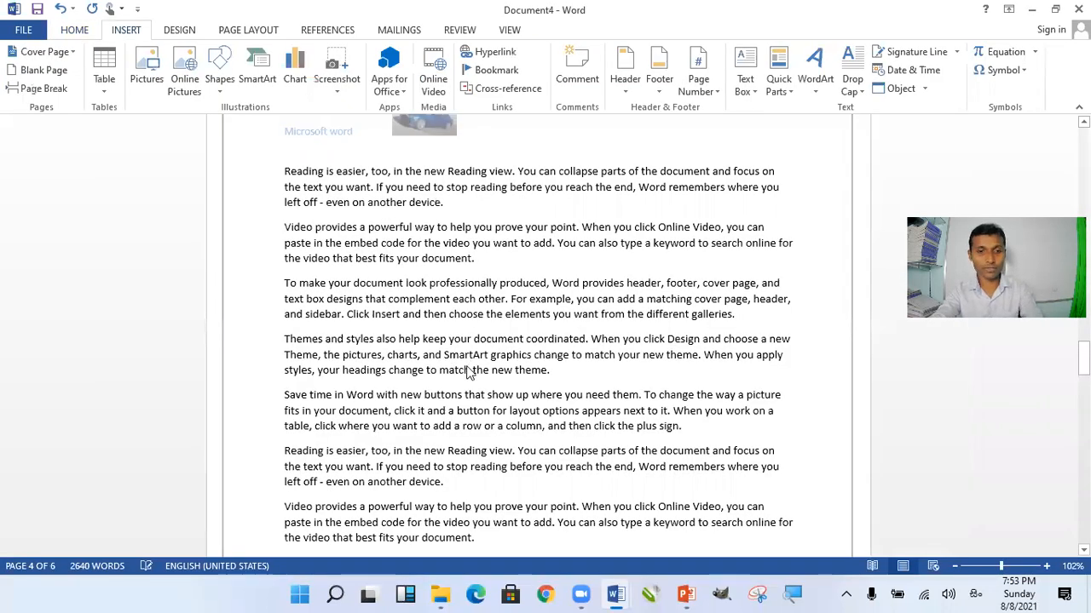
key(ctrl+a)
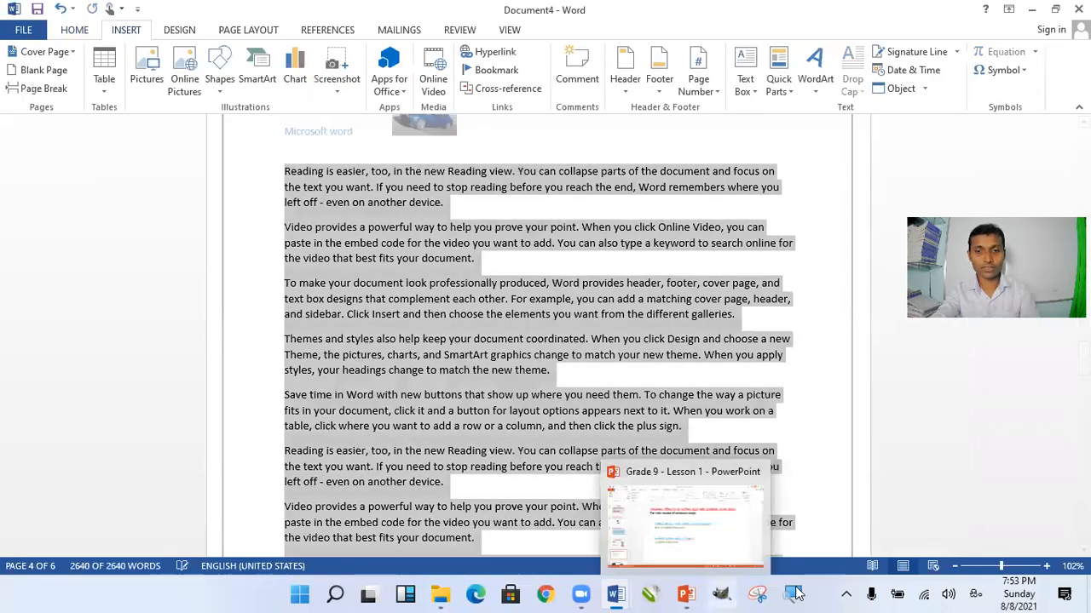
Step: Copy the entire text of Document6 and paste it into the blank Document8
click(620, 594)
click(683, 535)
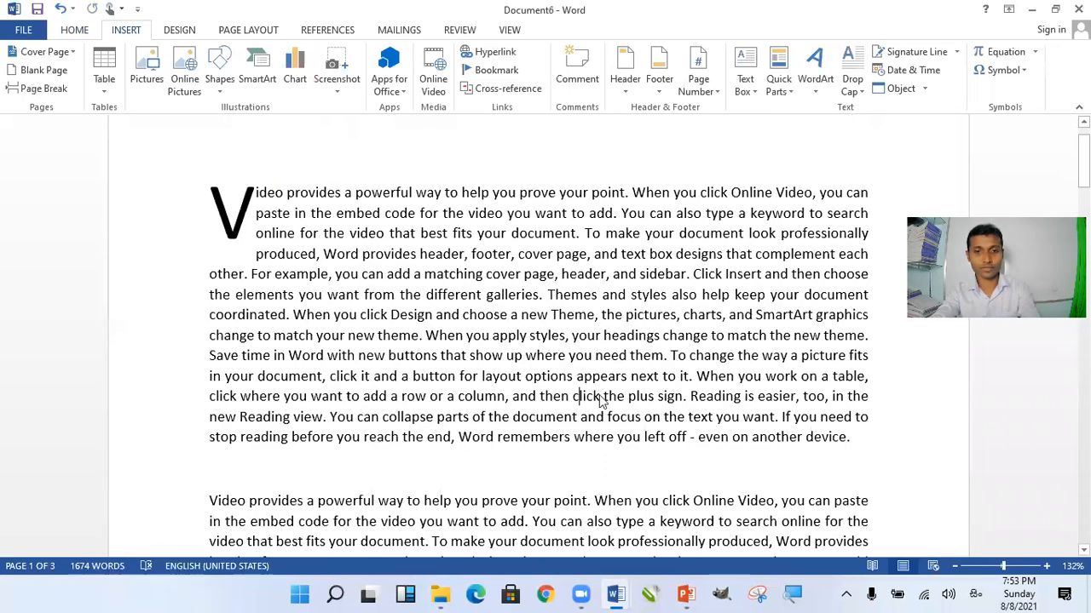
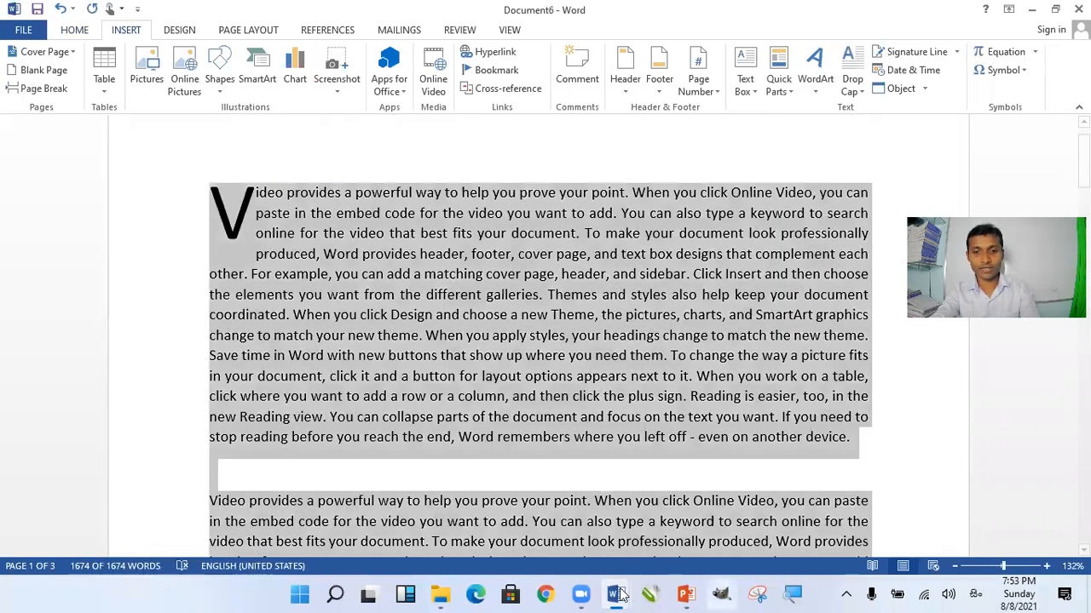
key(ctrl+n)
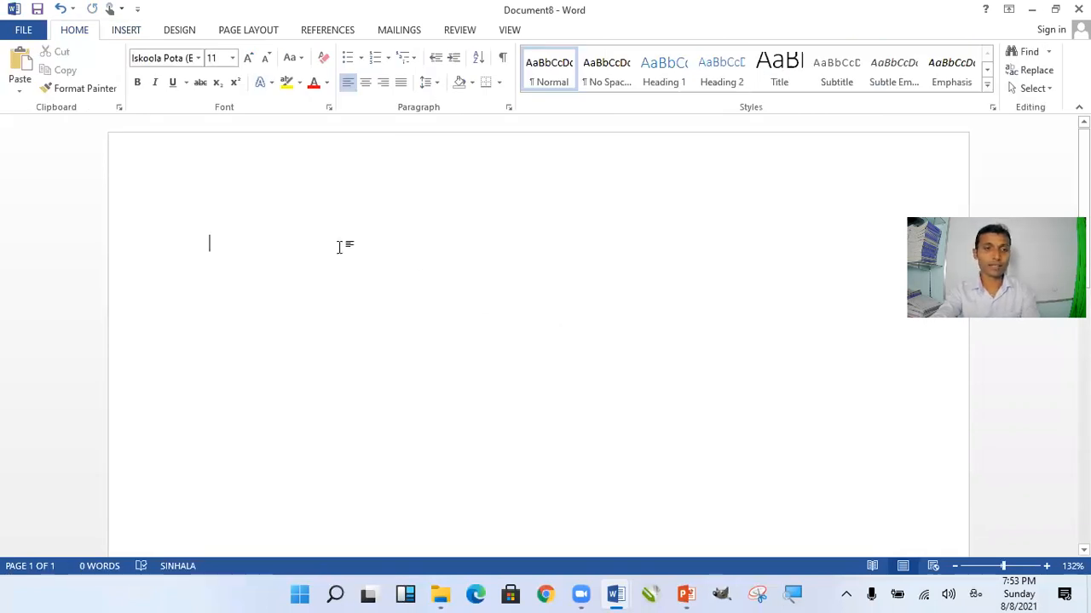
key(ctrl+v)
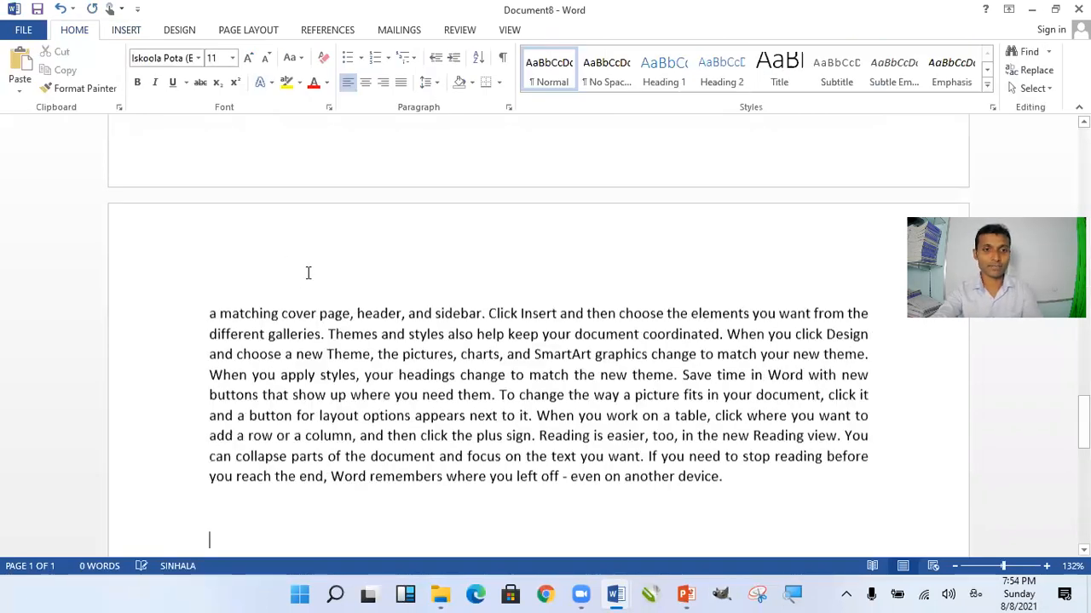
key(ctrl+v)
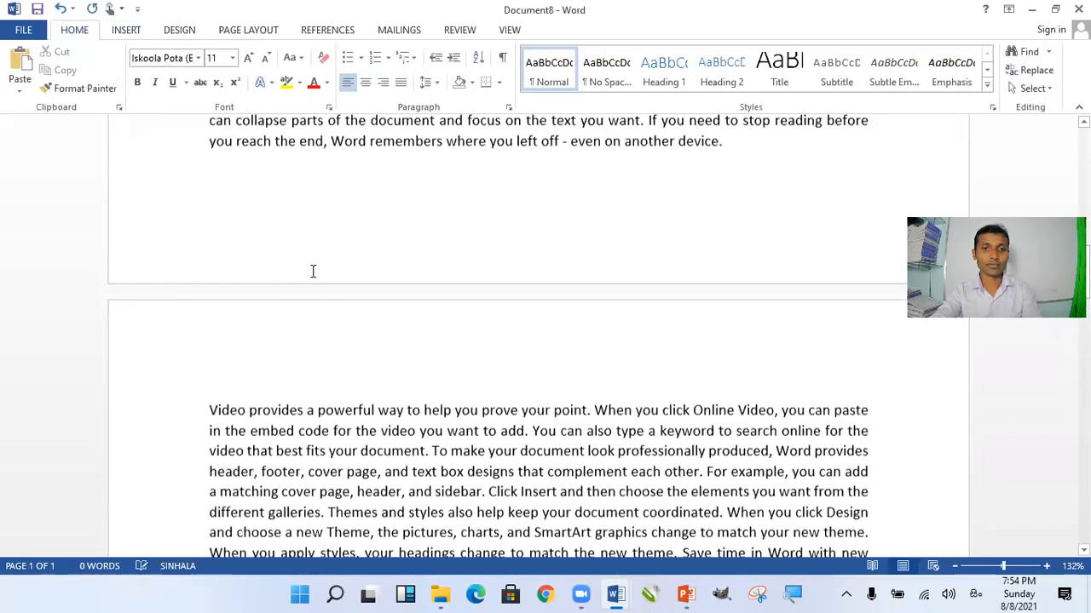
scroll(315, 271, up, 10)
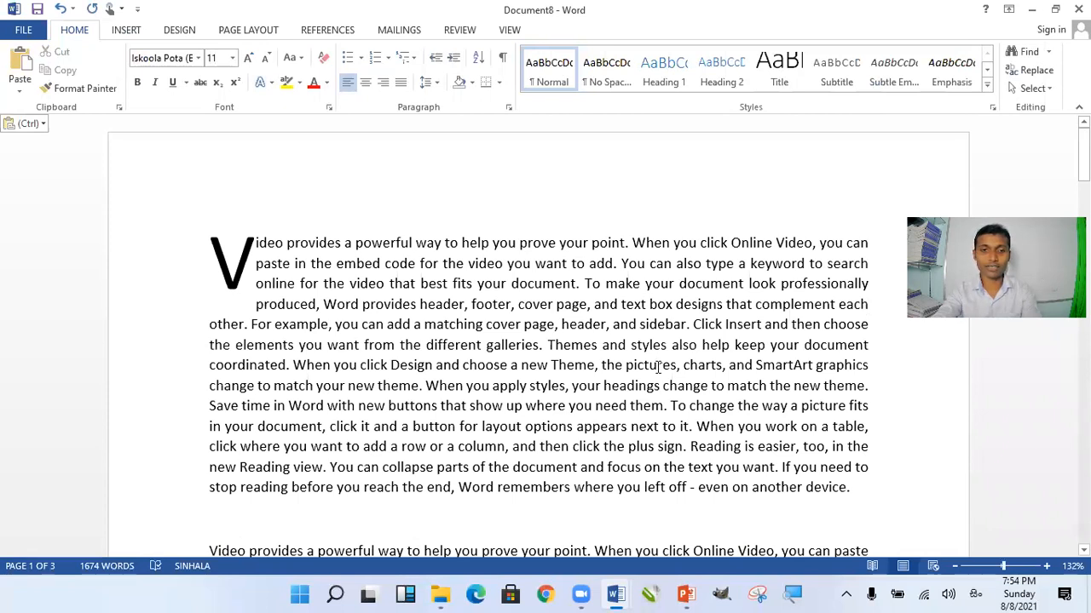
scroll(502, 391, down, 10)
double_click(503, 391)
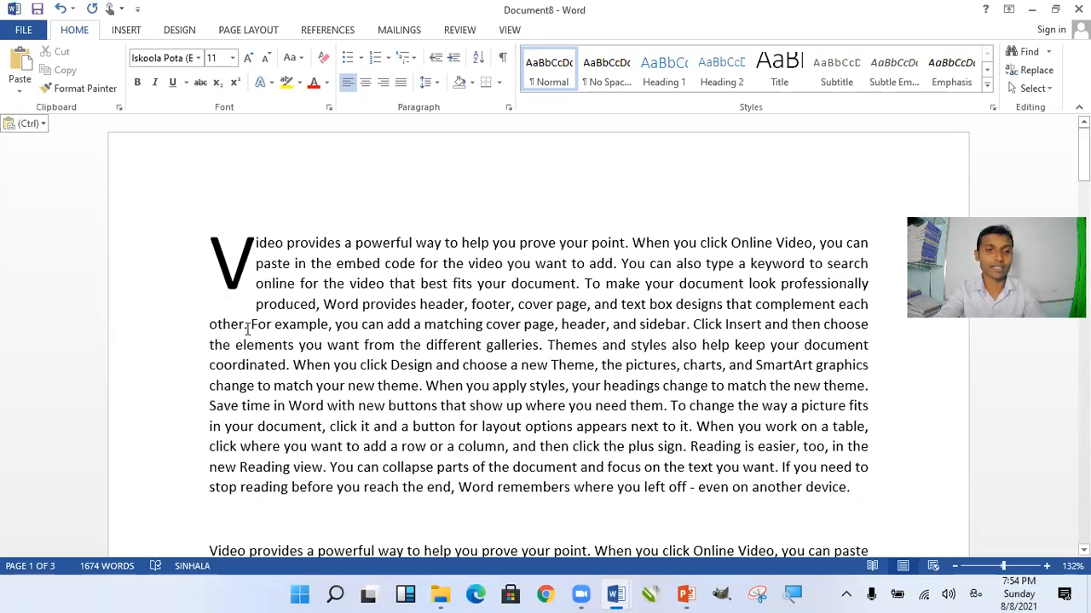
Step: Apply the Narrow margins preset to Document8 and check how the text fills the pages
click(232, 32)
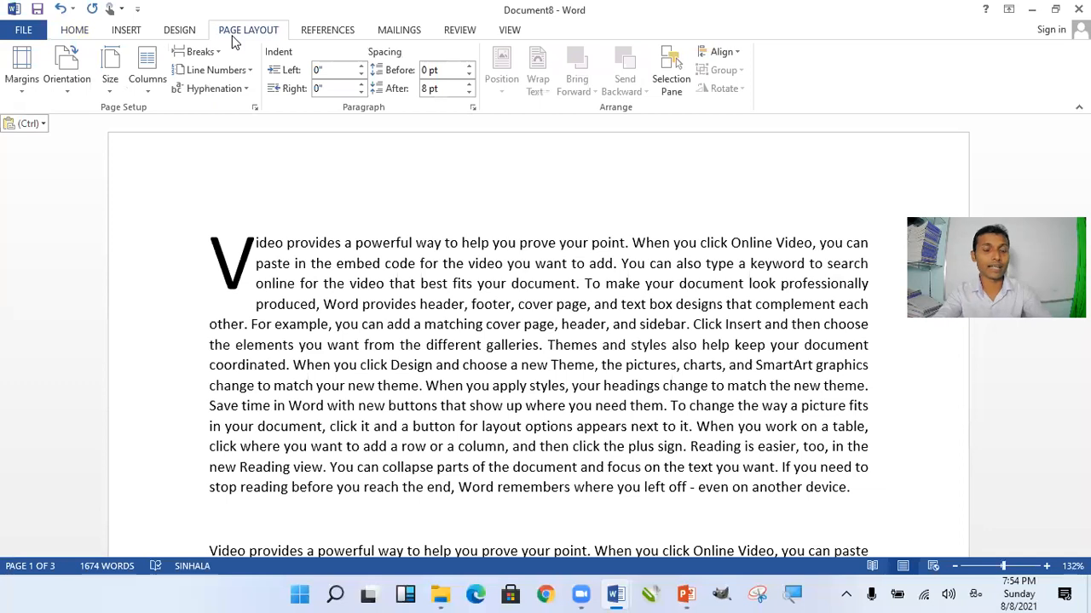
click(21, 68)
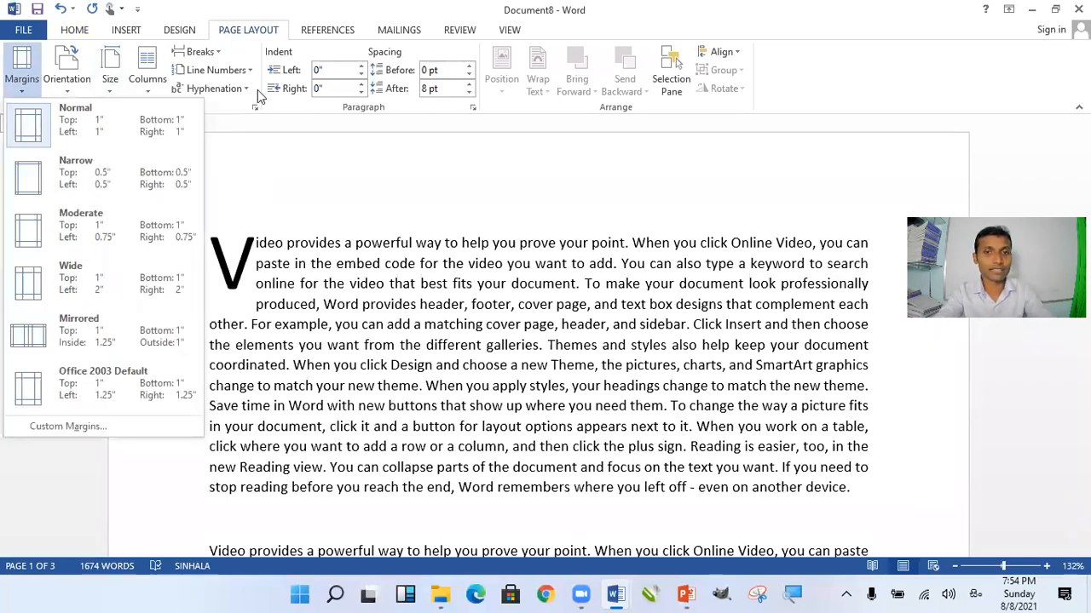
click(423, 435)
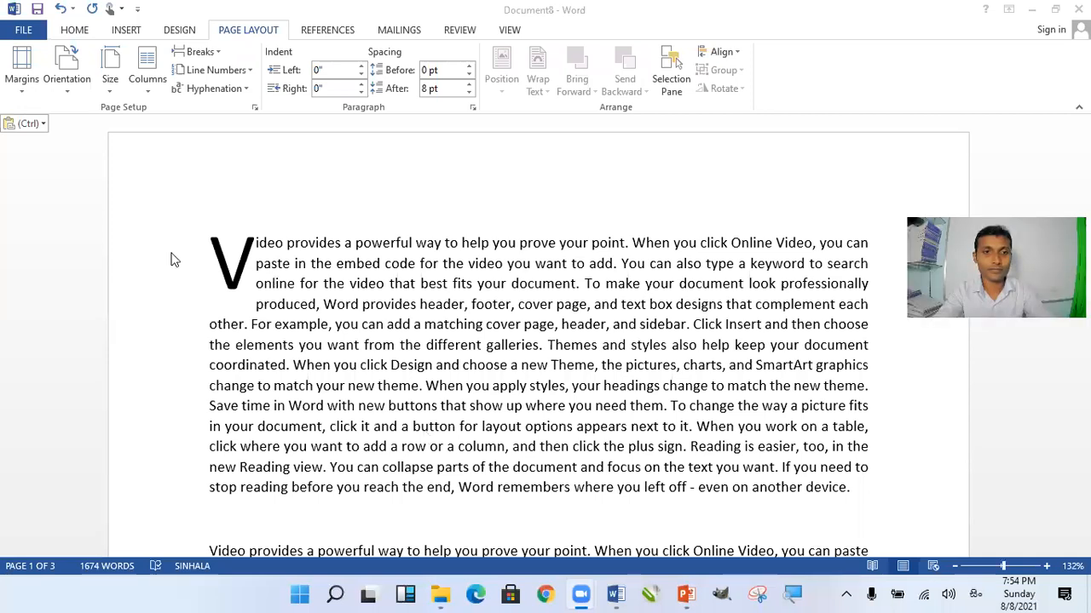
click(22, 81)
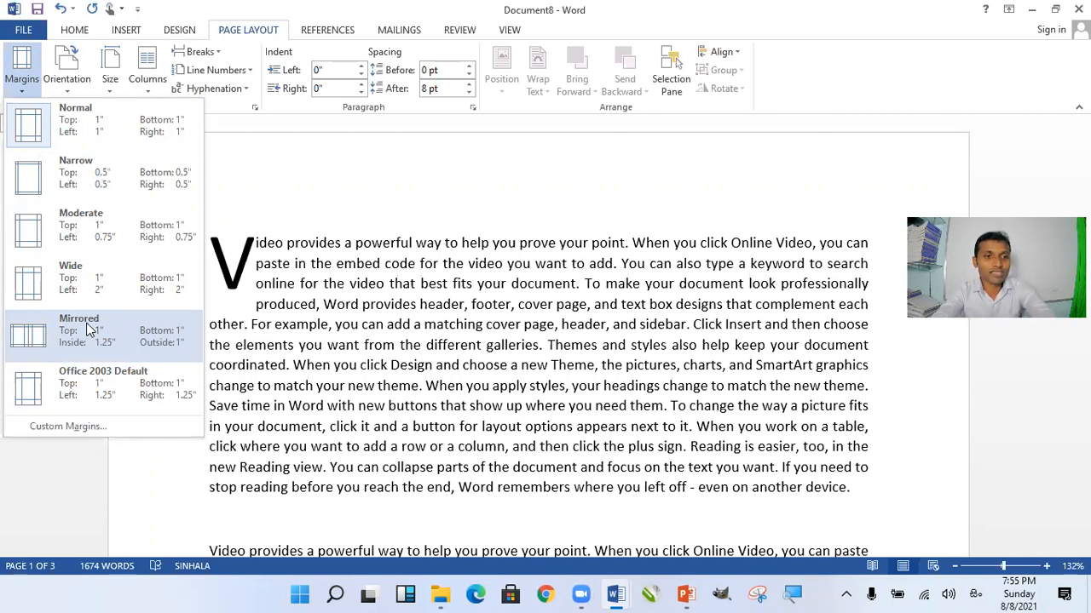
click(82, 195)
scroll(352, 300, down, 3)
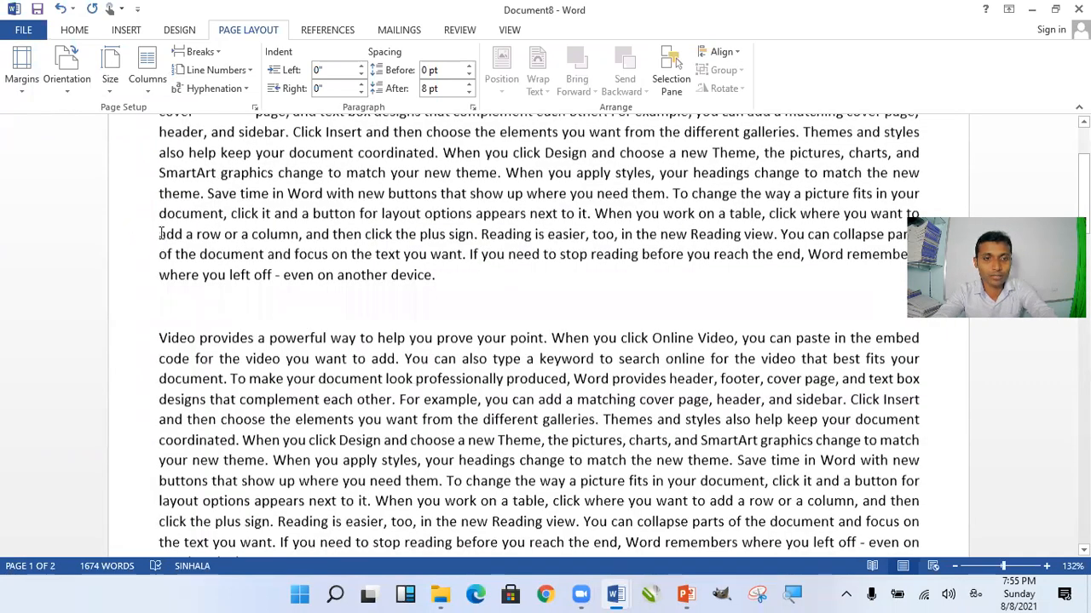
scroll(161, 234, up, 2)
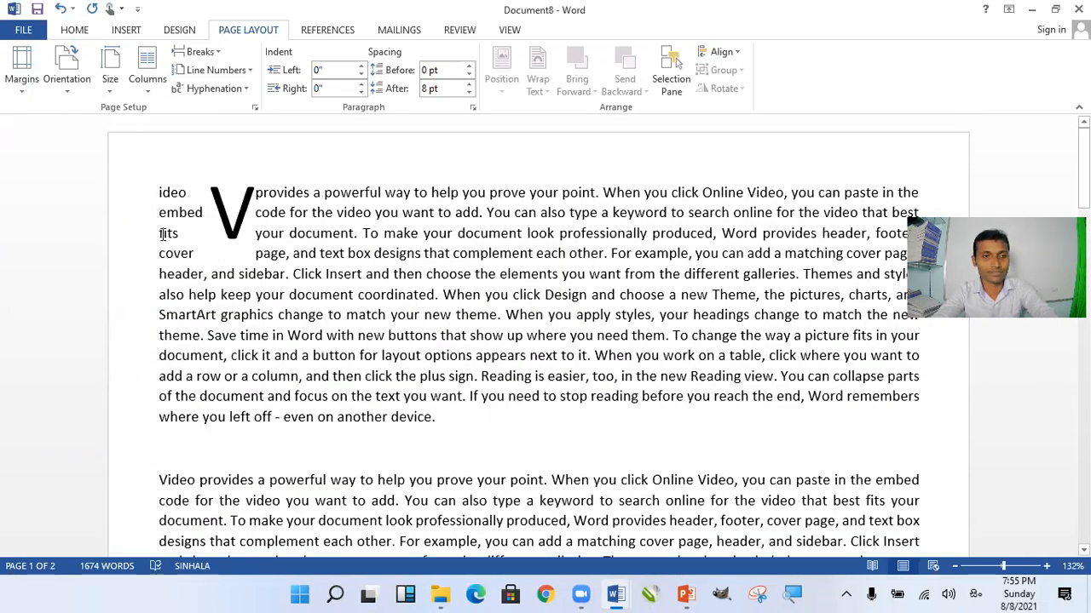
Step: Switch the document's margins to the Moderate preset, followed by the Wide preset
click(14, 94)
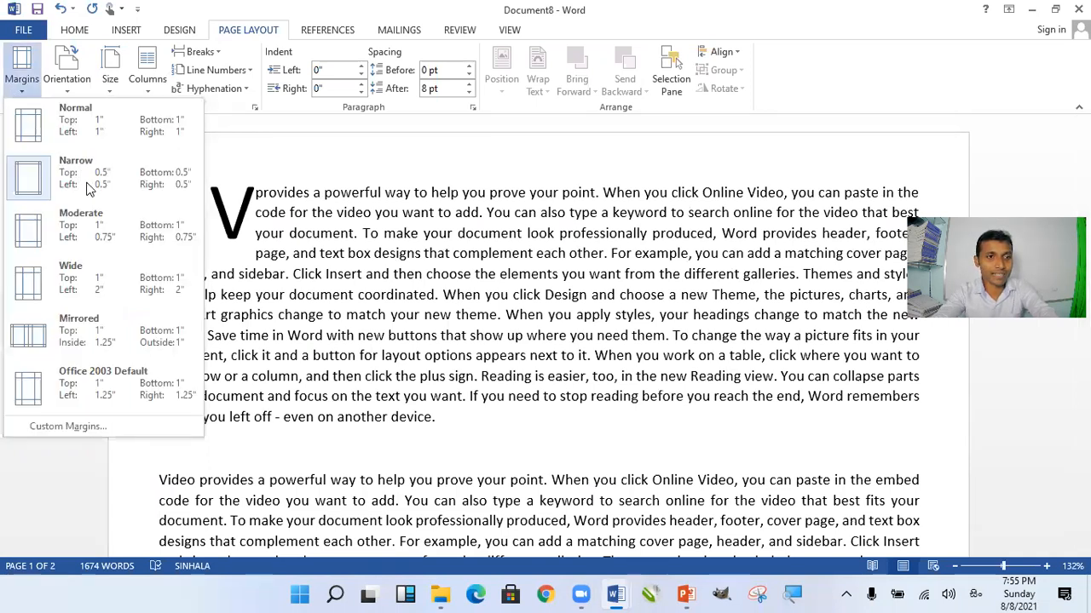
click(101, 235)
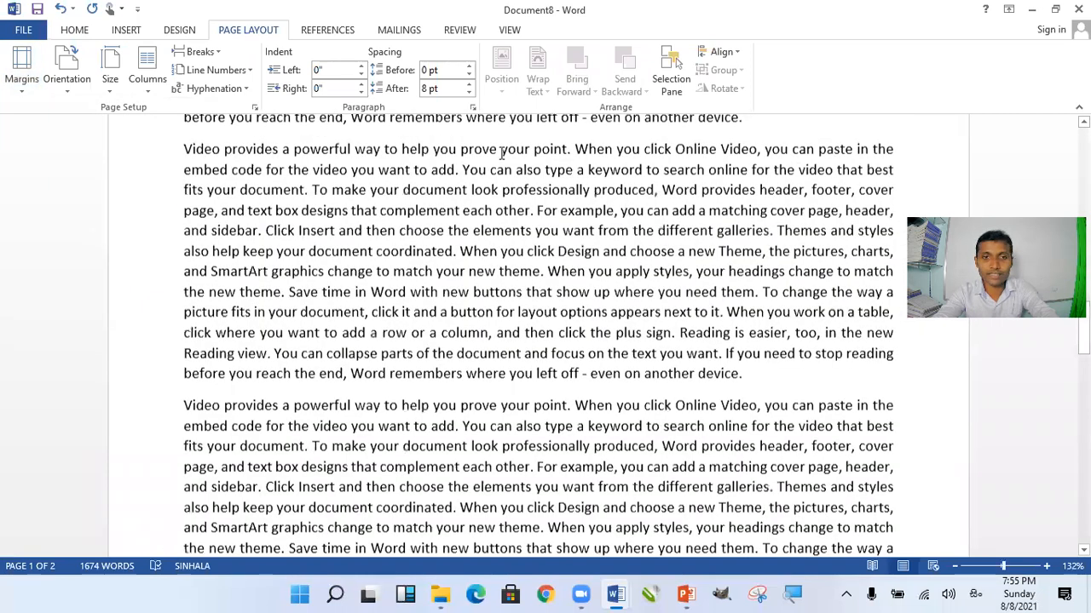
scroll(369, 188, up, 15)
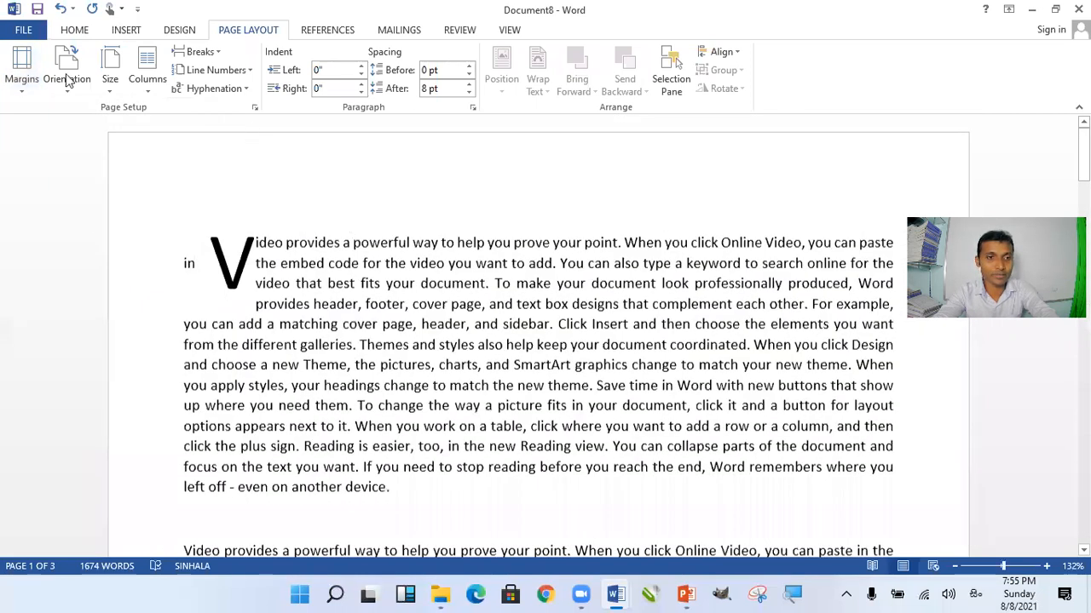
click(23, 83)
click(75, 277)
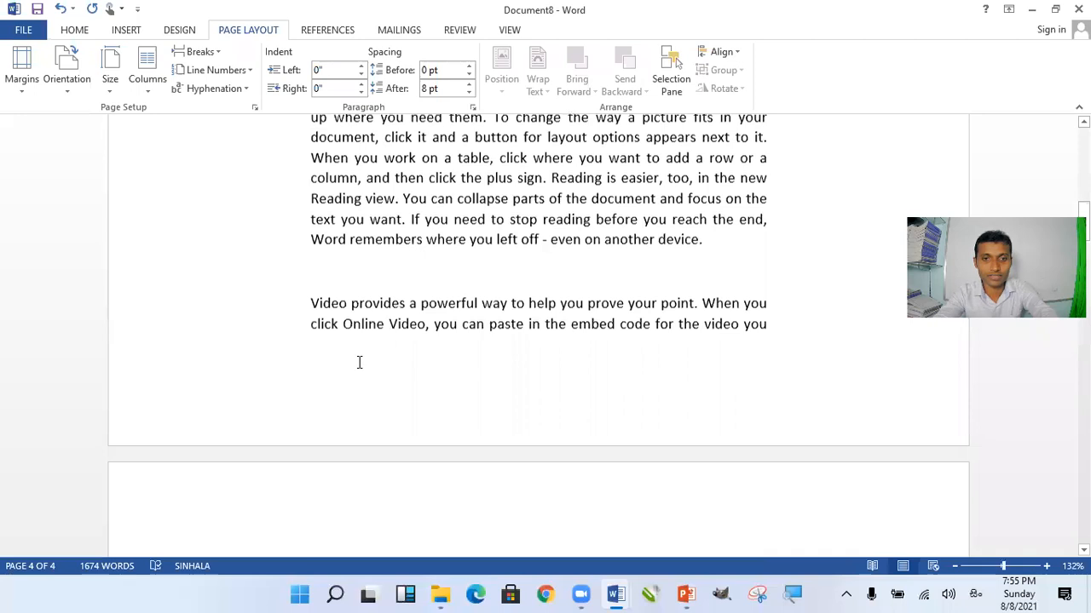
scroll(360, 361, up, 10)
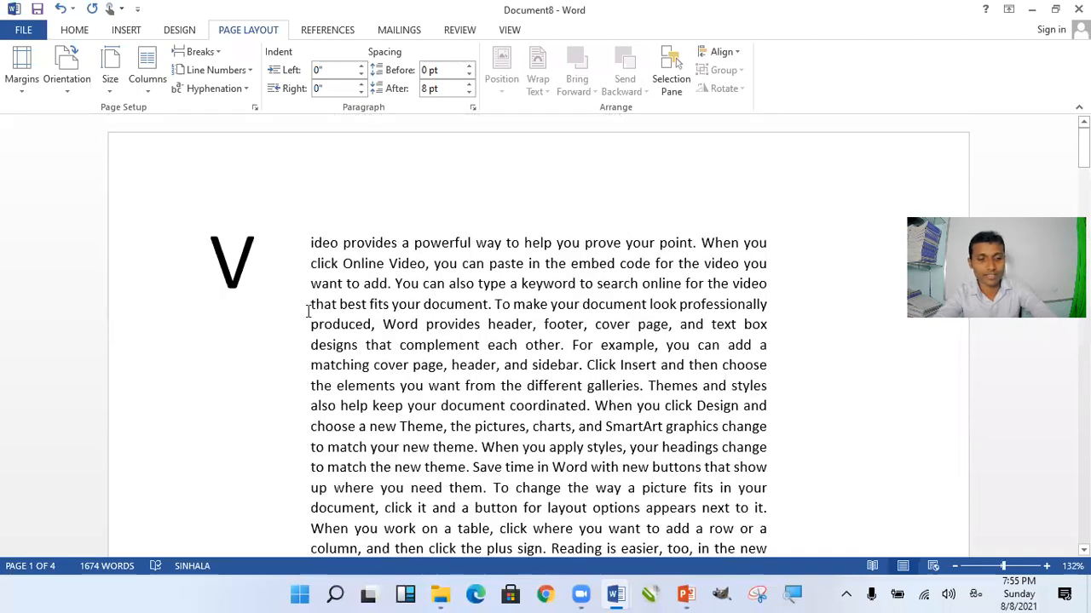
Step: Undo the Wide, Moderate and Narrow margin changes
key(ctrl+z)
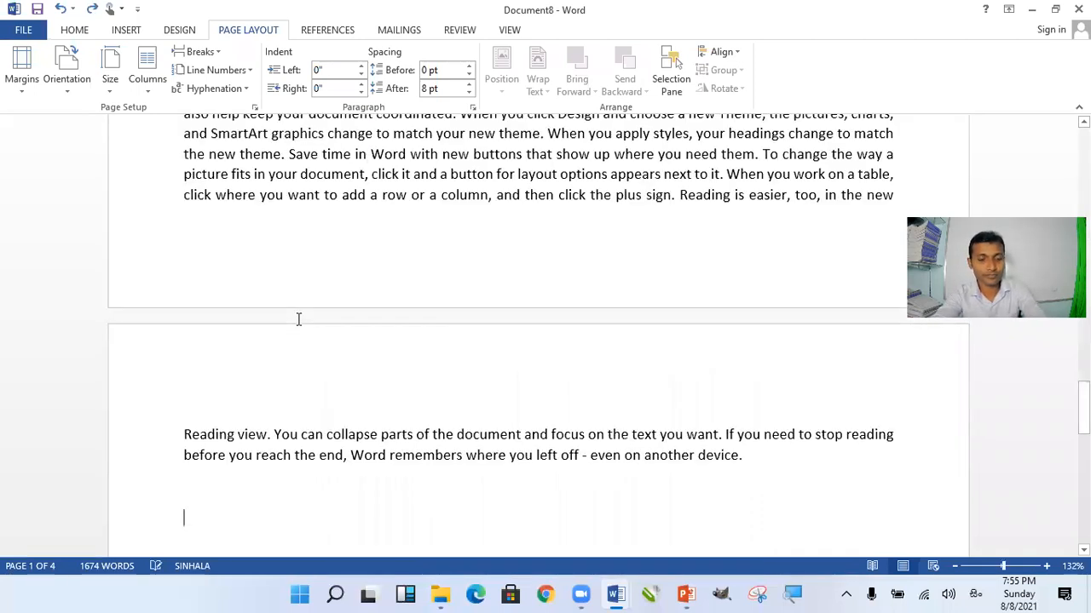
key(ctrl+z)
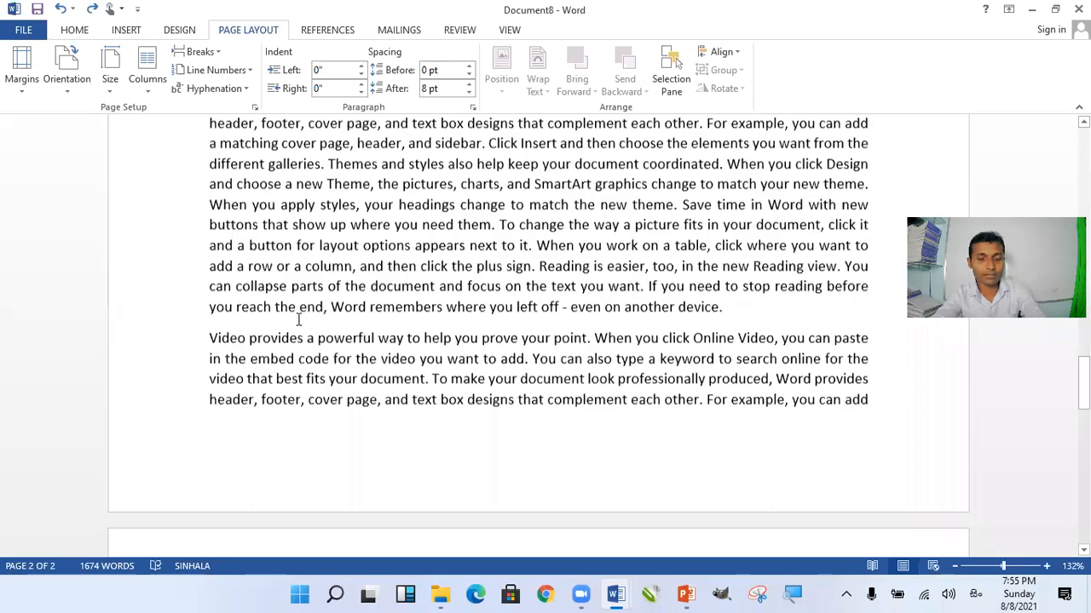
key(ctrl+z)
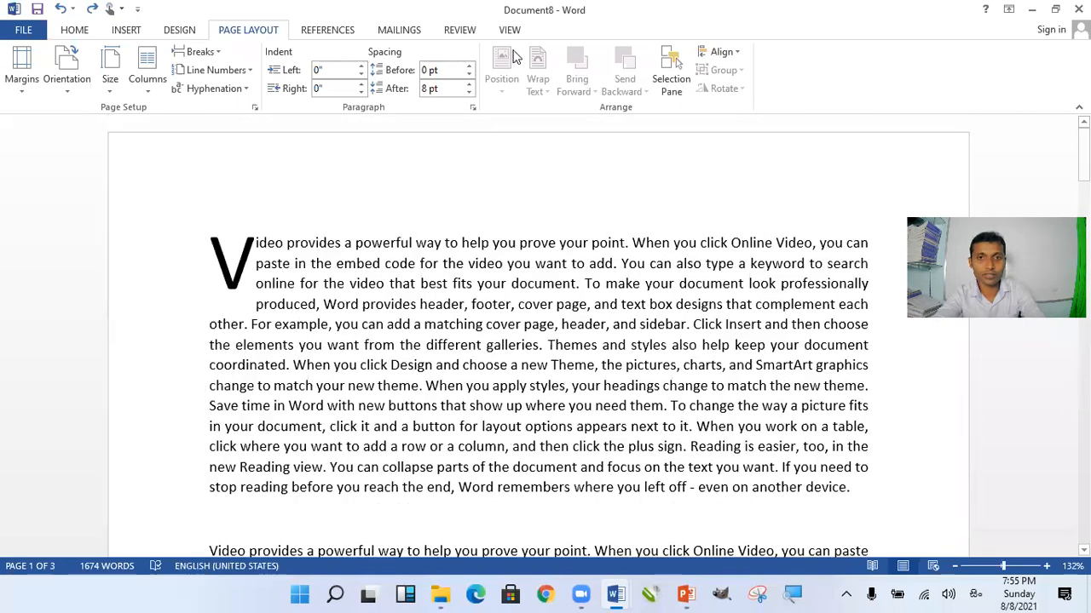
Step: Remove the drop cap from the first paragraph of the document
click(128, 30)
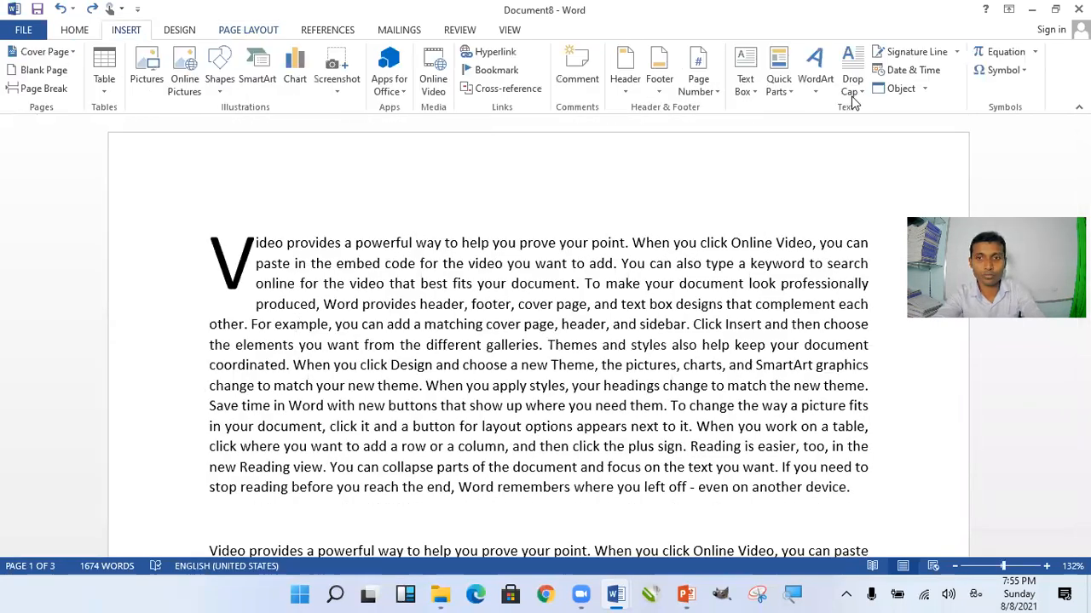
click(852, 85)
click(888, 115)
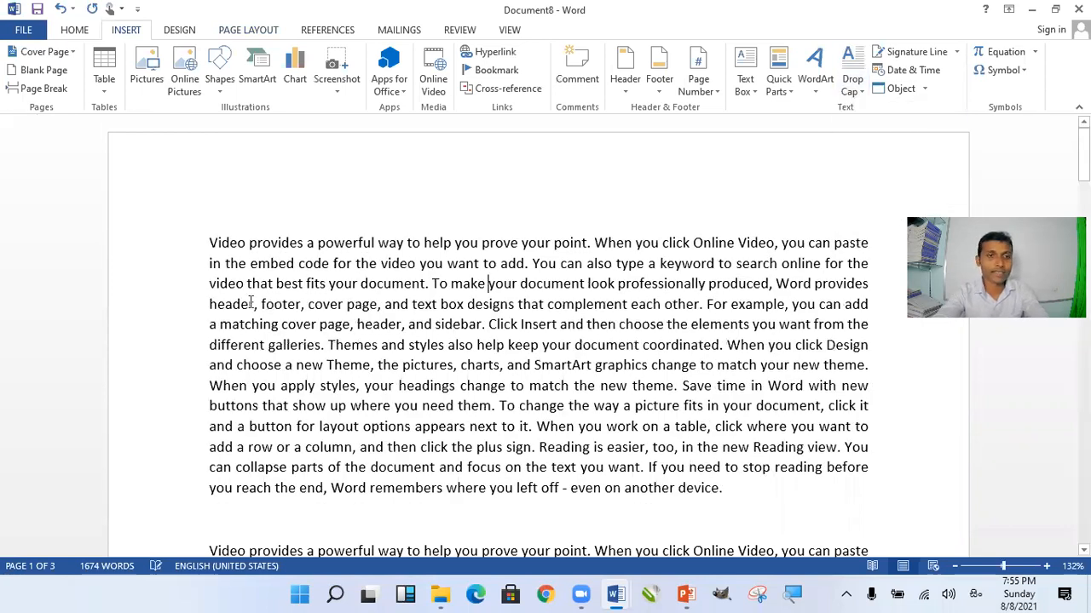
click(247, 264)
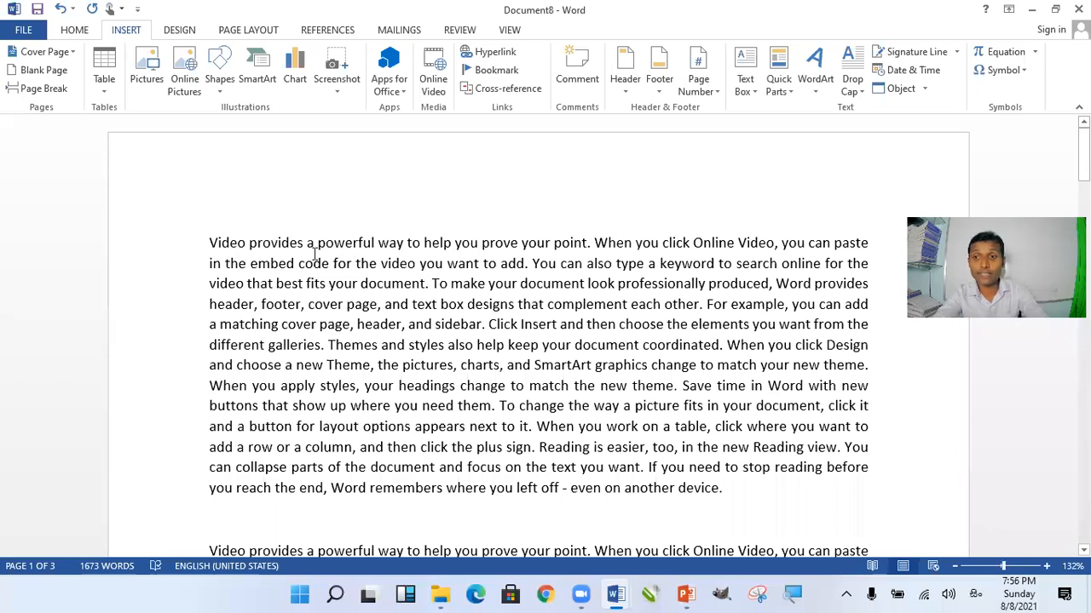
key(ctrl+Home)
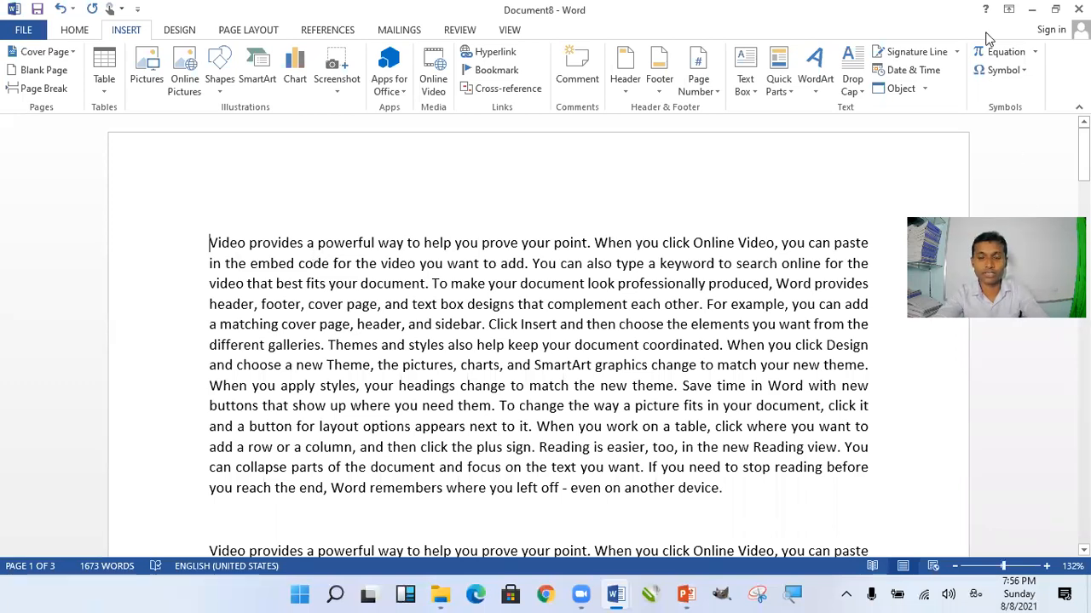
key(Right)
key(Right)
key(Right)
key(Right)
click(212, 253)
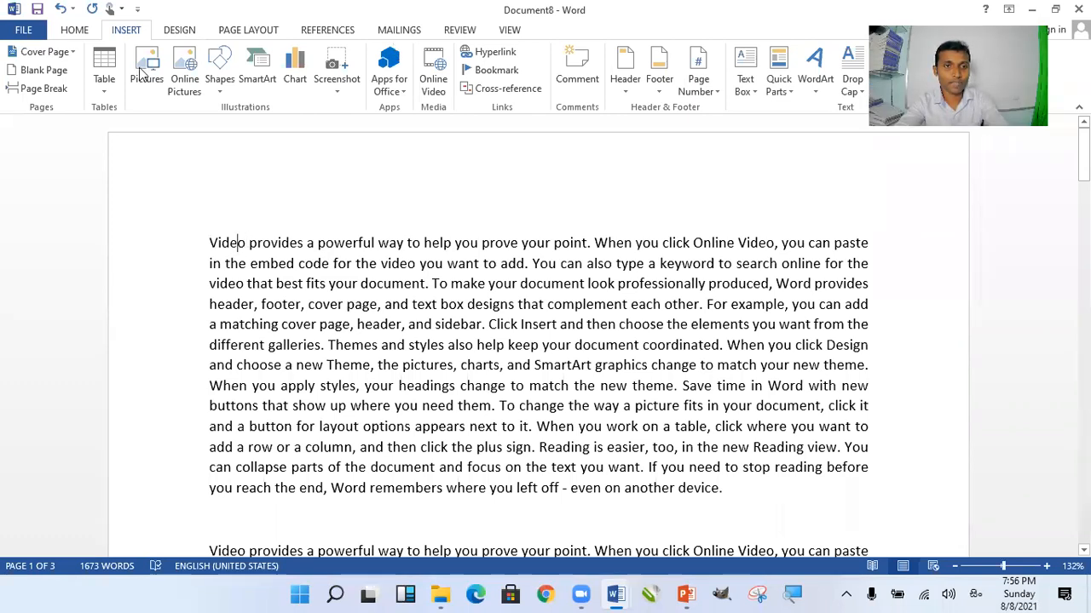
Step: Set a custom left margin of 2 inches for the whole document and check how the text shifts on the page
click(237, 33)
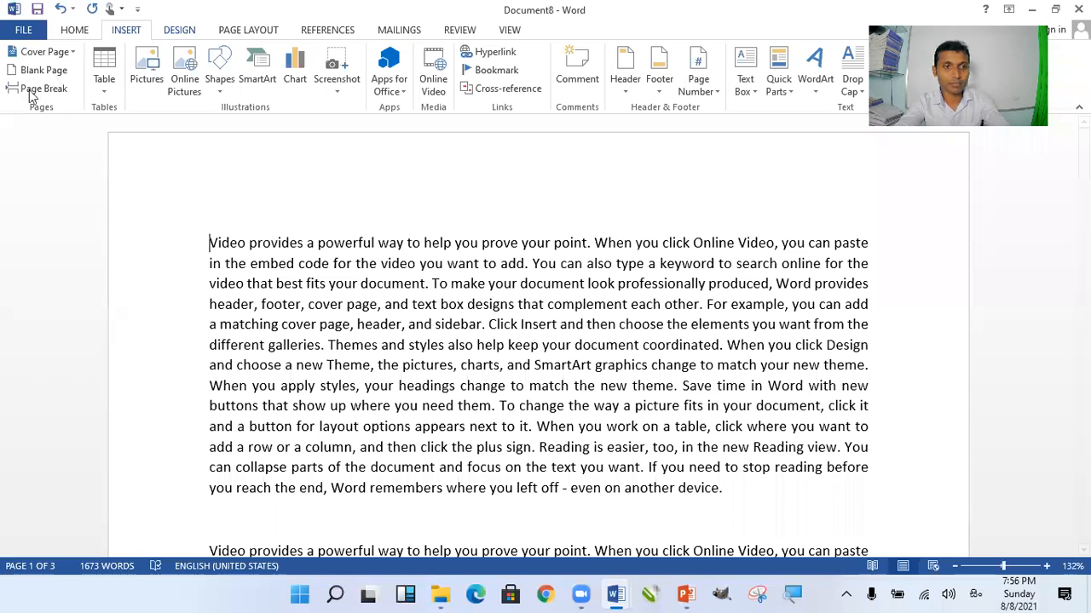
click(20, 88)
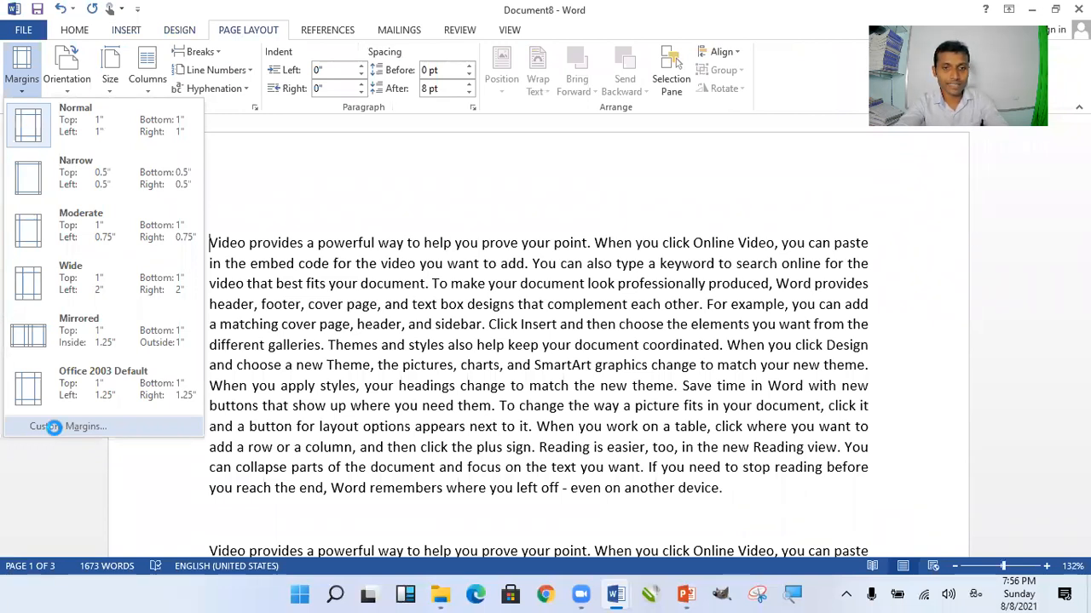
click(54, 429)
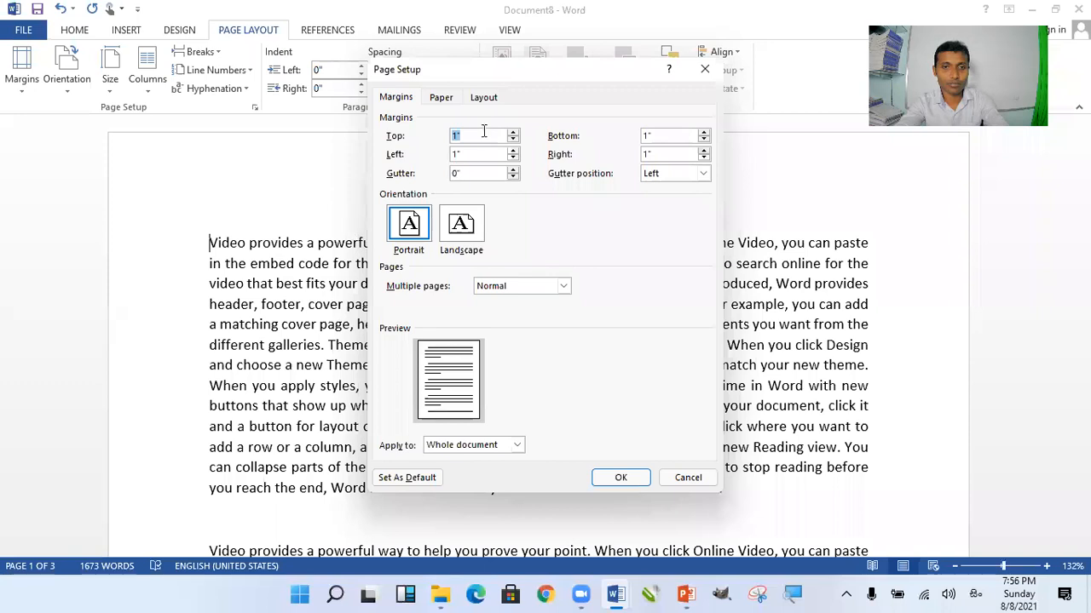
drag(479, 77, 481, 145)
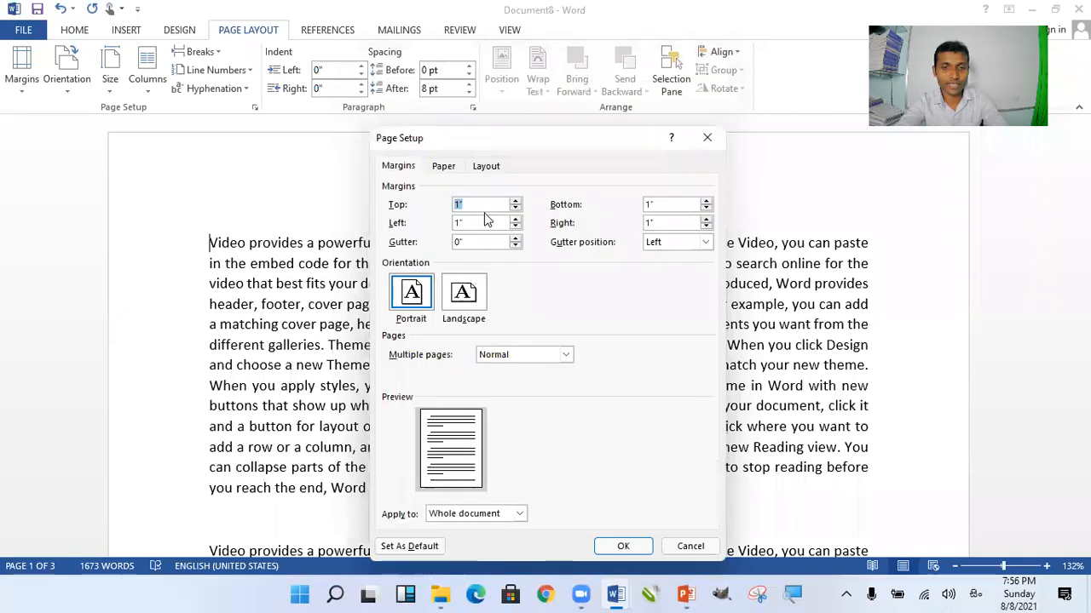
click(475, 222)
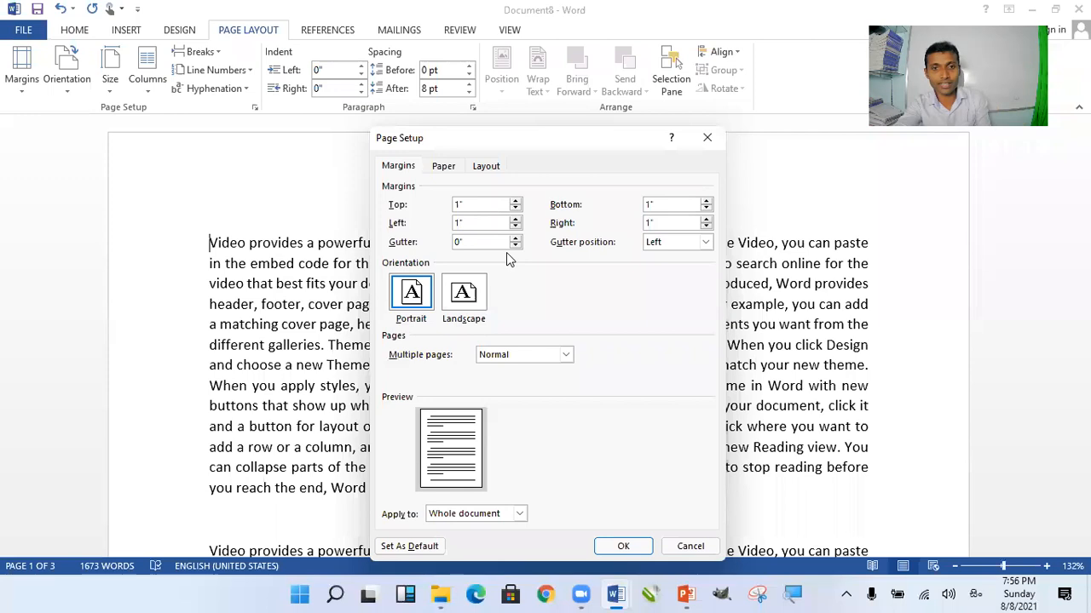
click(517, 219)
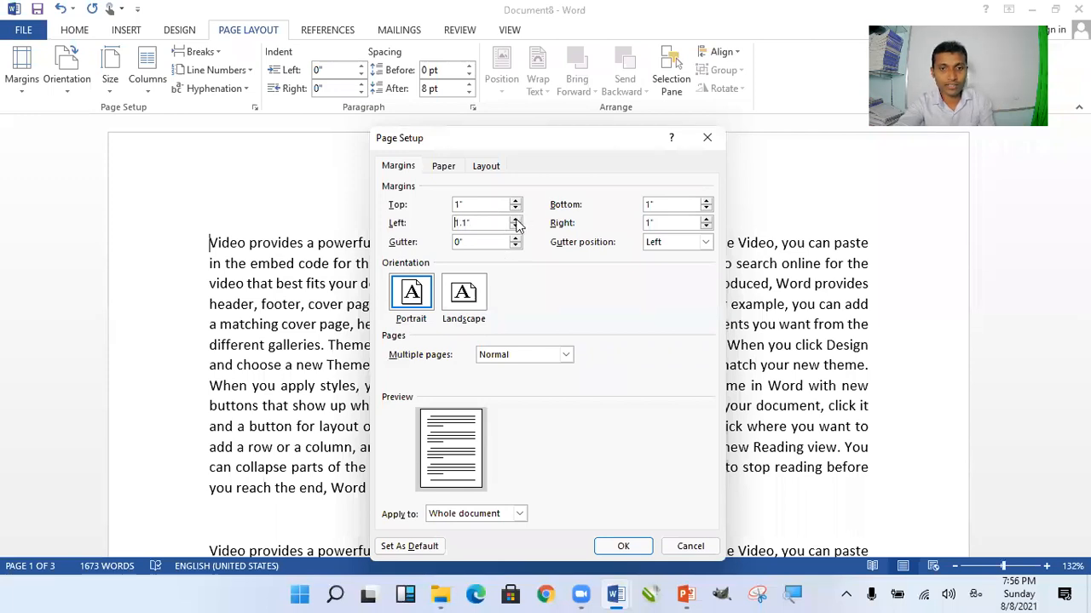
click(515, 219)
click(515, 219)
click(516, 219)
click(515, 219)
click(516, 219)
click(515, 218)
drag(618, 149, 615, 79)
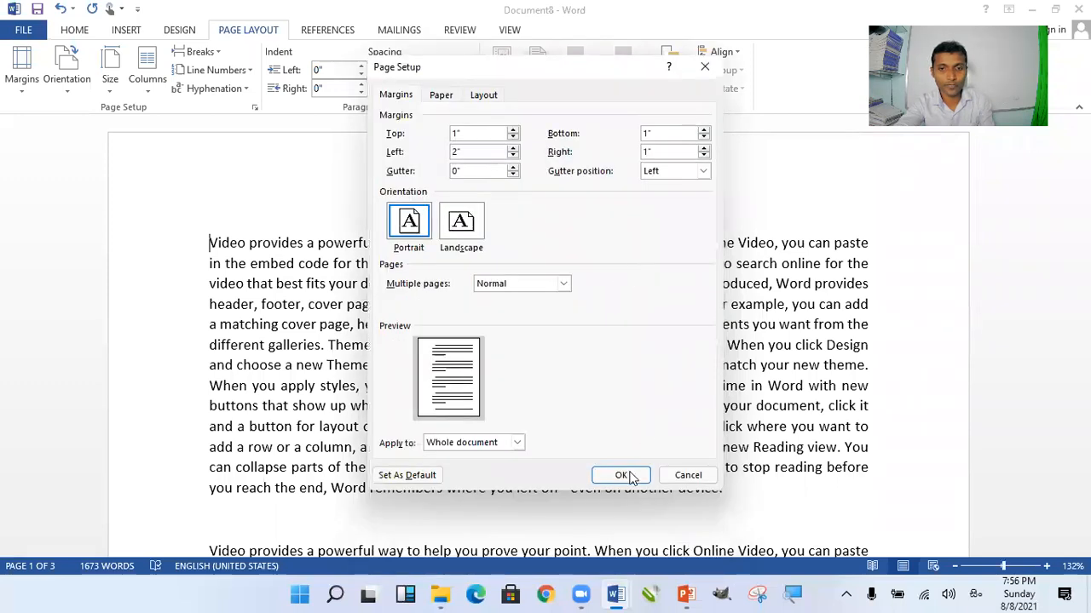
key(Return)
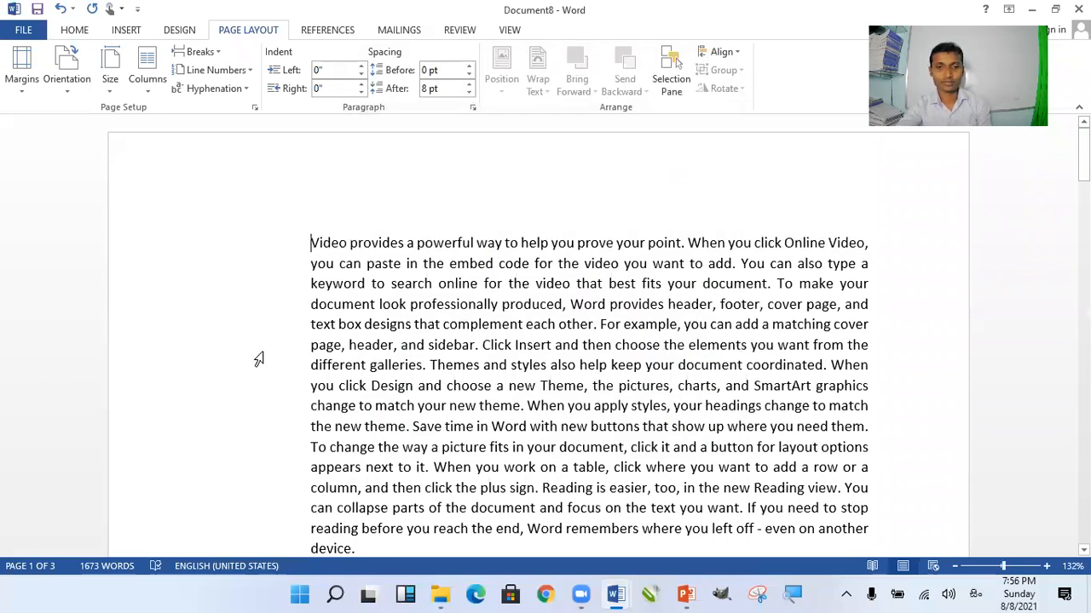
scroll(260, 358, down, 4)
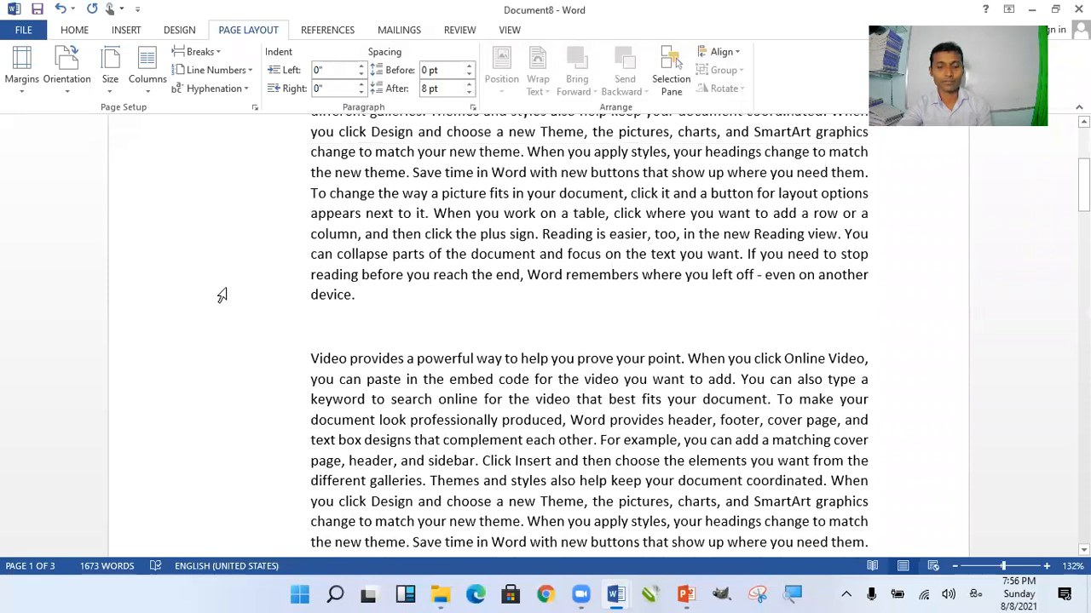
scroll(222, 256, up, 4)
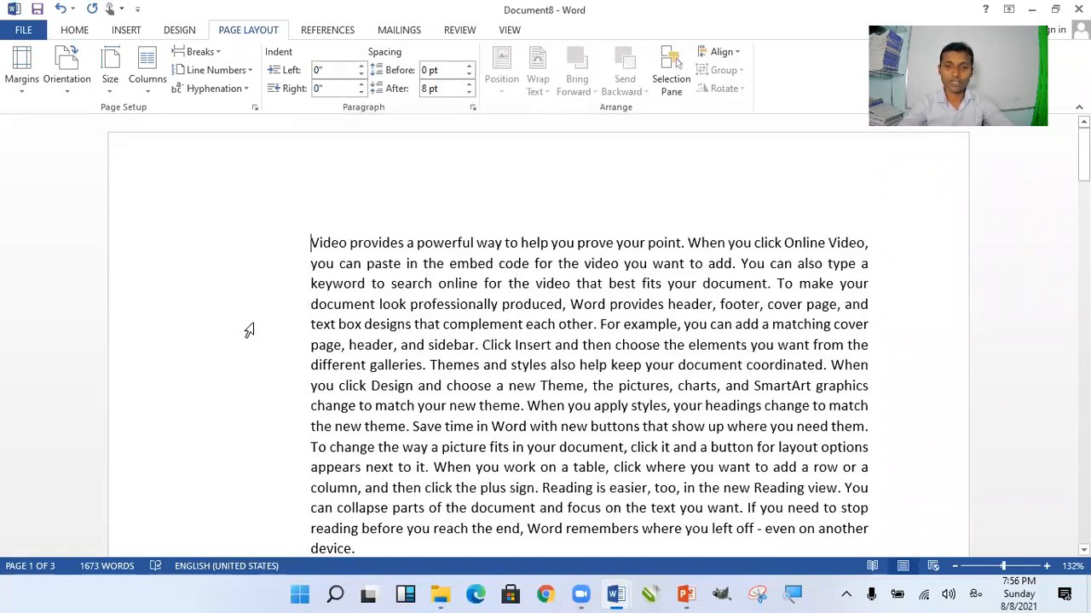
scroll(255, 328, down, 2)
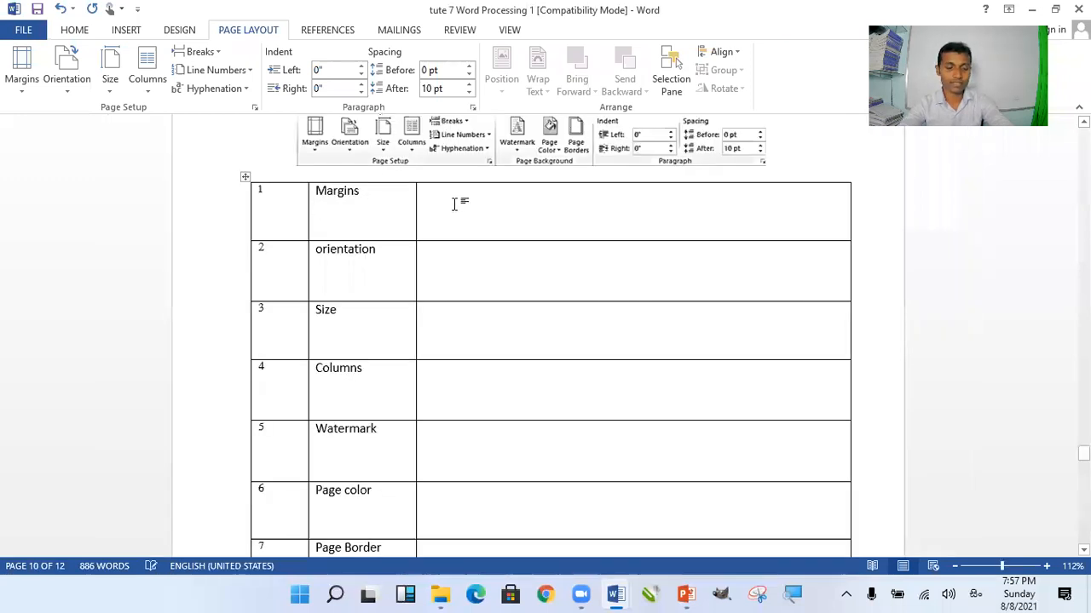
Step: Place the cursor in the empty answer cell of the Margins row in the tute 7 table and switch the input language to Sinhala
click(454, 205)
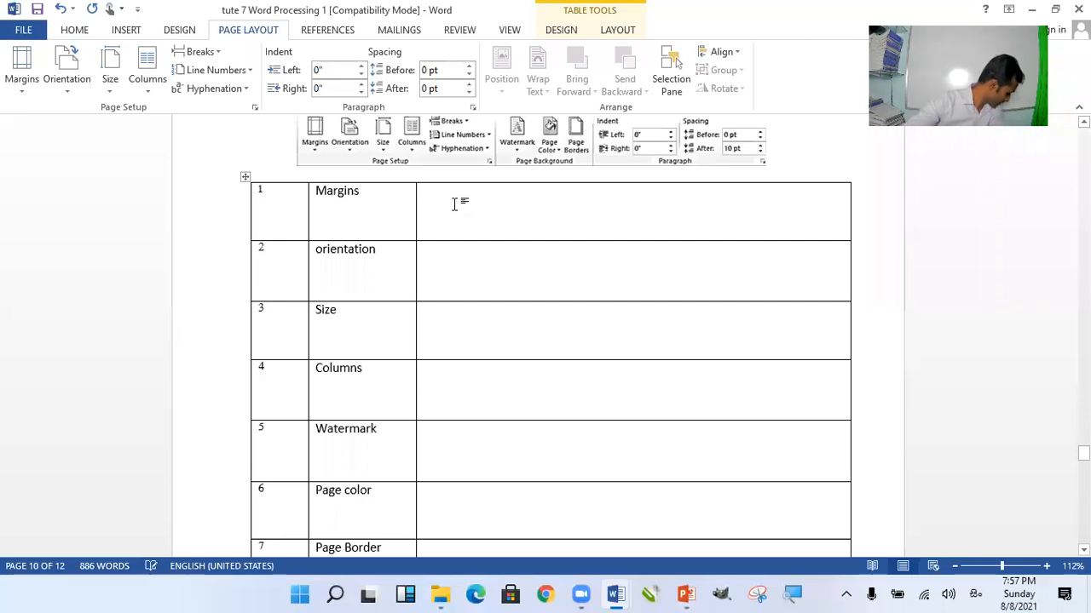
key(alt+shift)
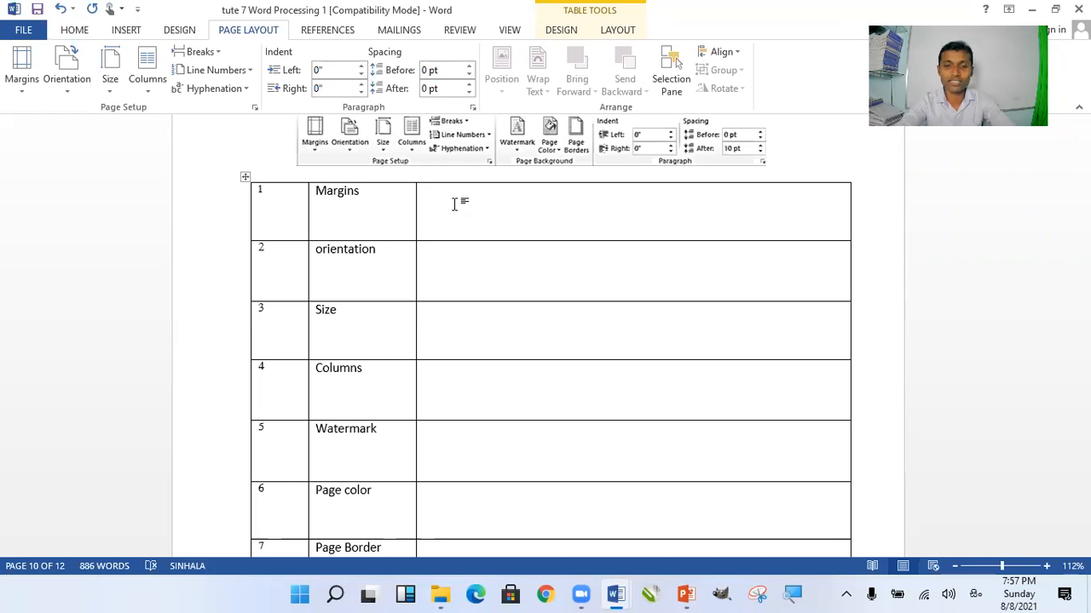
scroll(466, 205, up, 3)
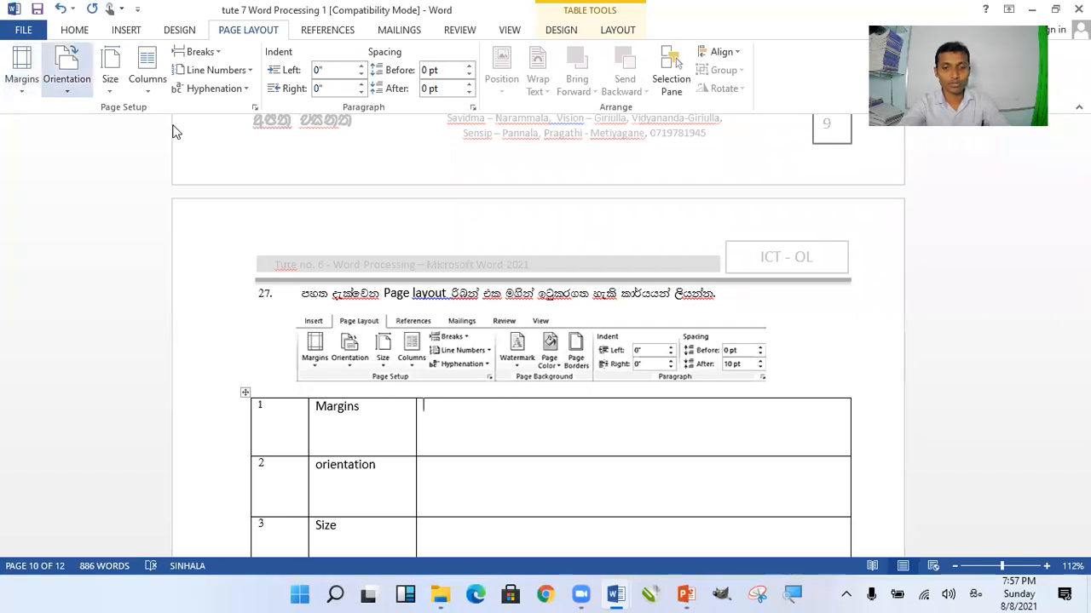
Step: Switch to Document8 and review its margin presets and custom margin settings without changing them
click(620, 593)
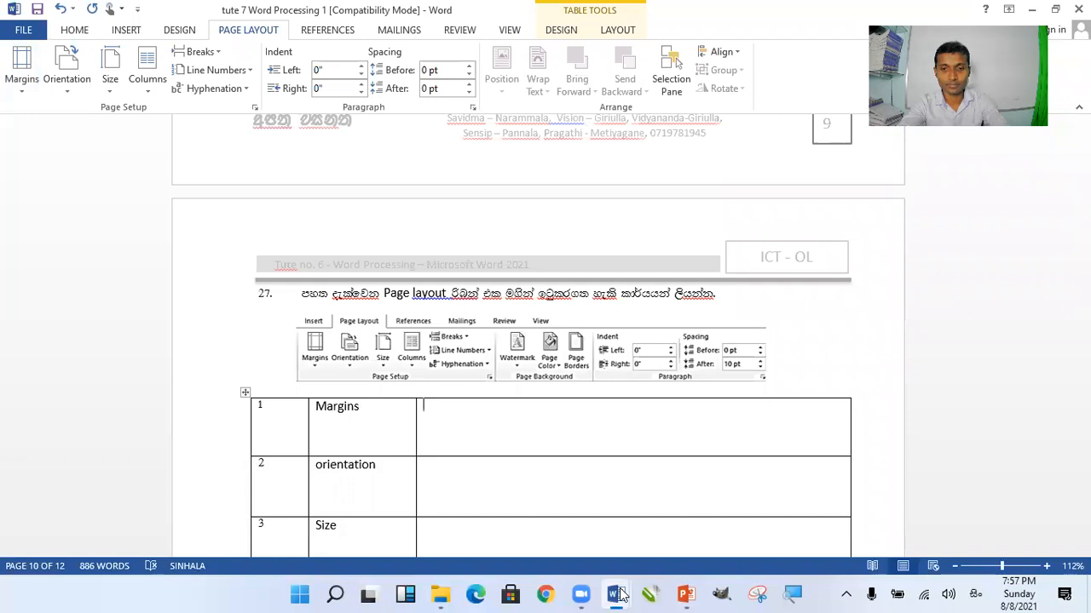
mouse_move(619, 593)
click(1010, 524)
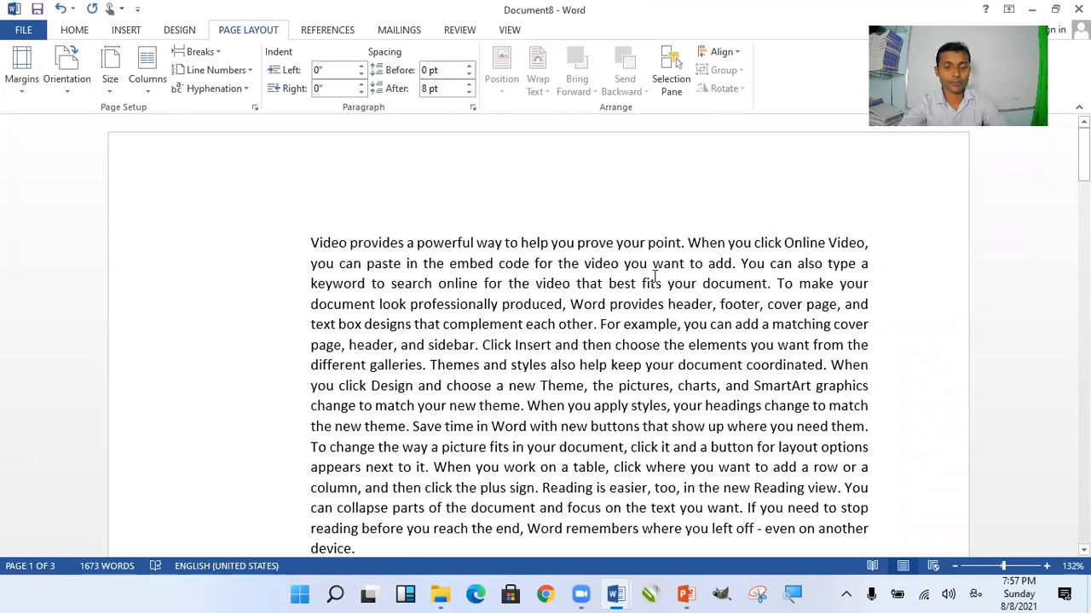
click(23, 96)
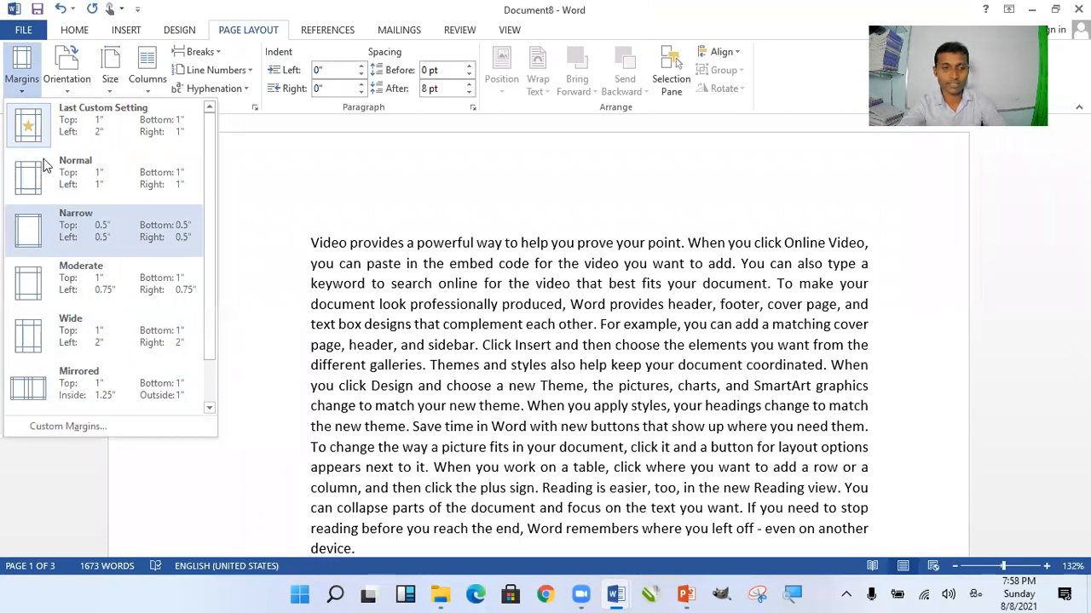
click(51, 429)
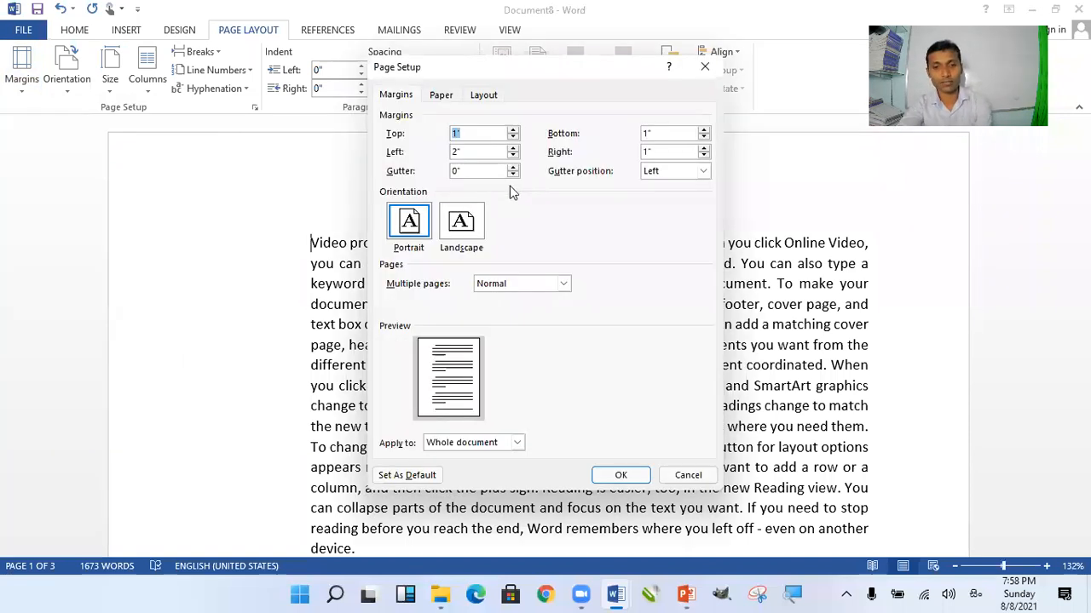
click(707, 68)
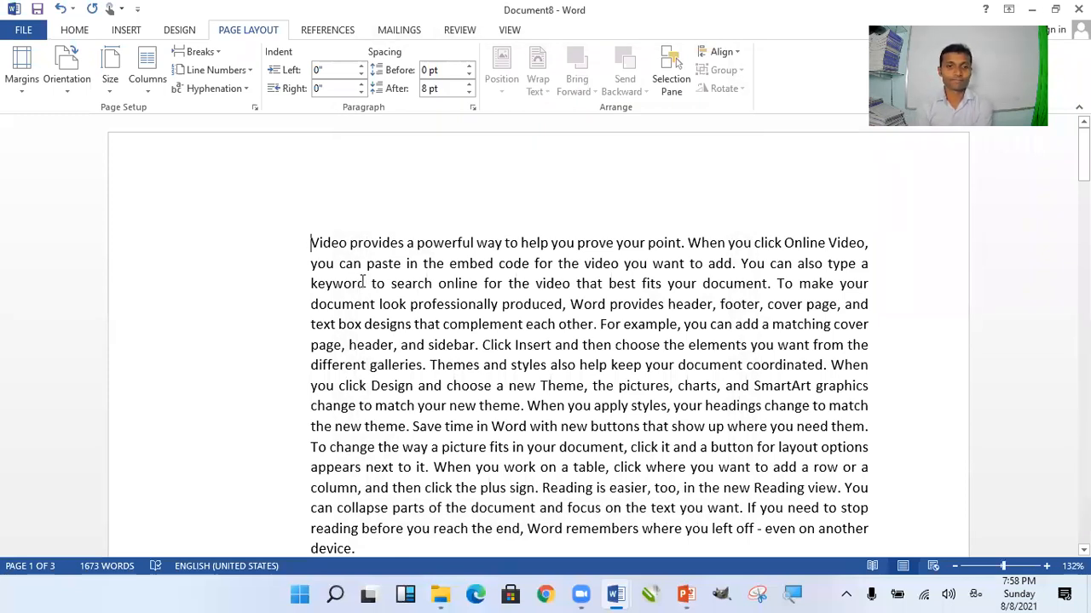
Step: Return to the tute 7 Word Processing 1 document and go over the Margins and orientation rows of question 27
mouse_move(629, 594)
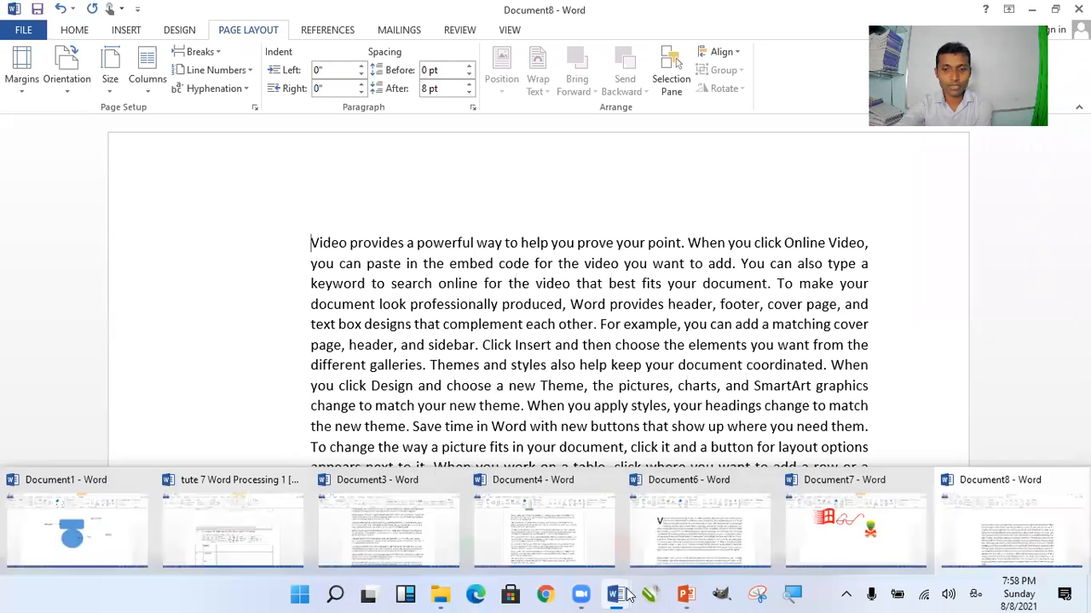
click(278, 545)
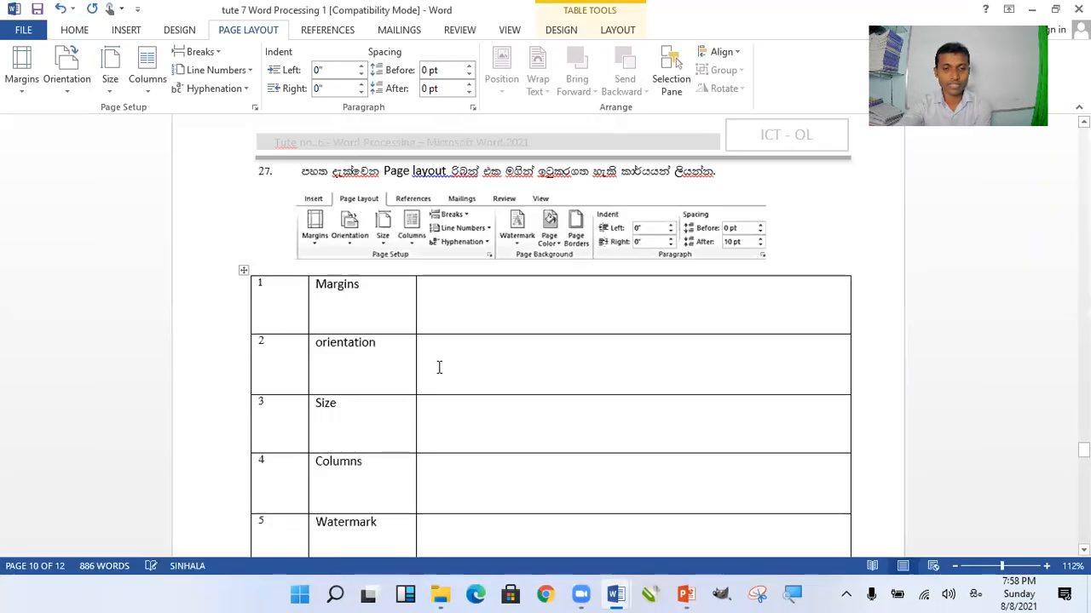
scroll(332, 320, down, 1)
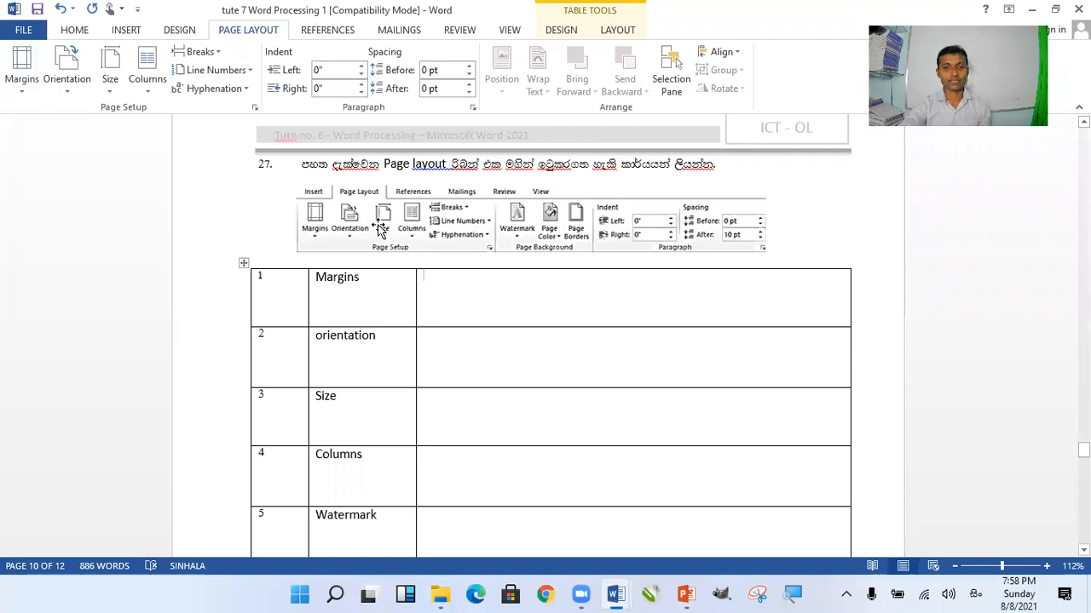
click(362, 298)
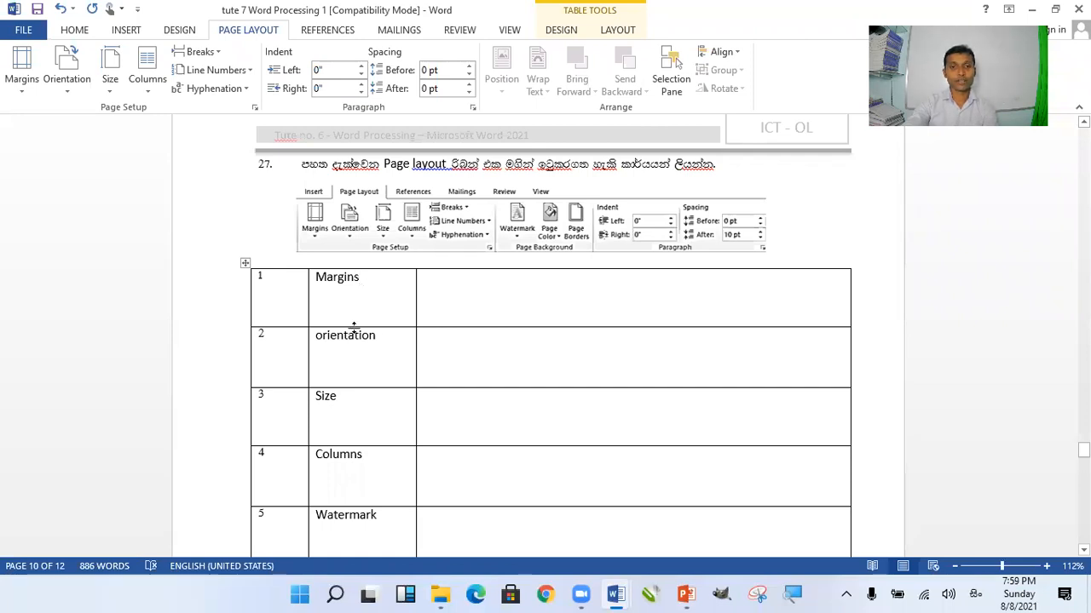
click(407, 336)
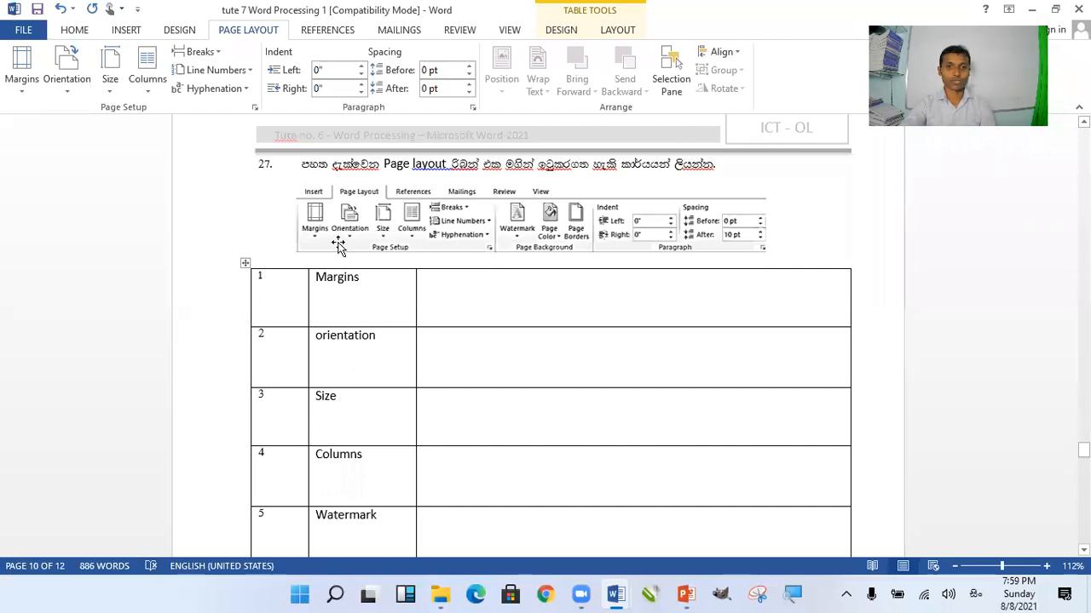
Step: Create a new blank document and zoom out to 40% to show the whole page
mouse_move(616, 594)
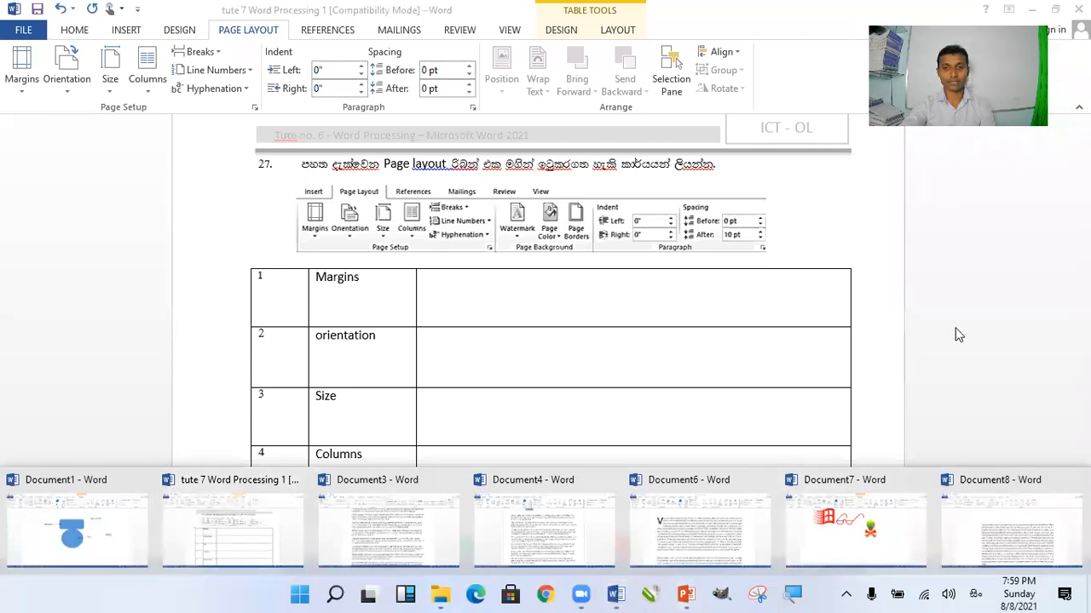
key(ctrl+n)
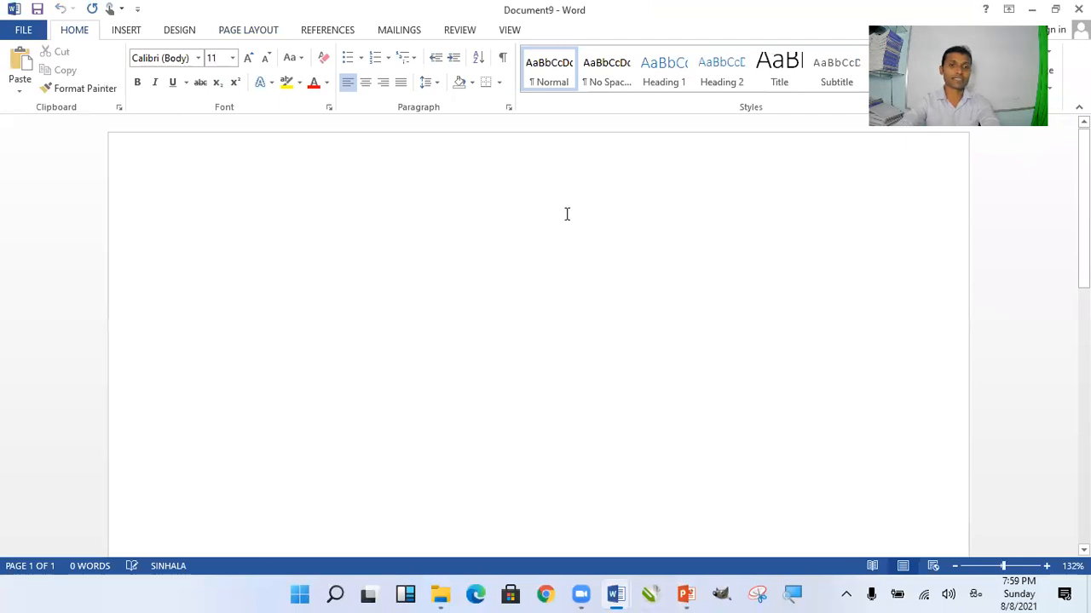
scroll(563, 259, down, 7)
scroll(562, 259, down, 5)
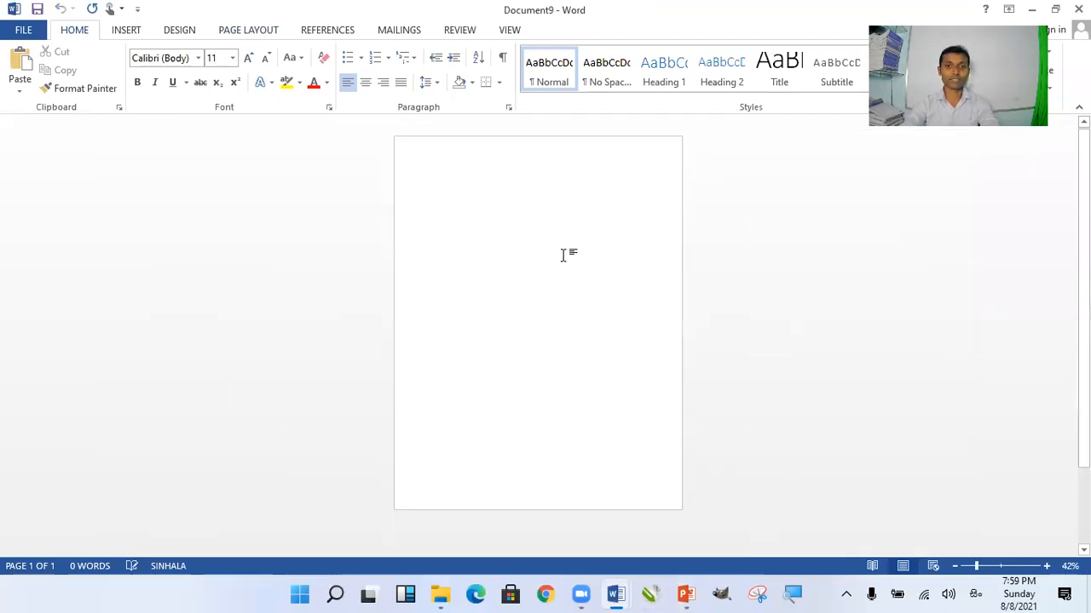
scroll(563, 256, up, 3)
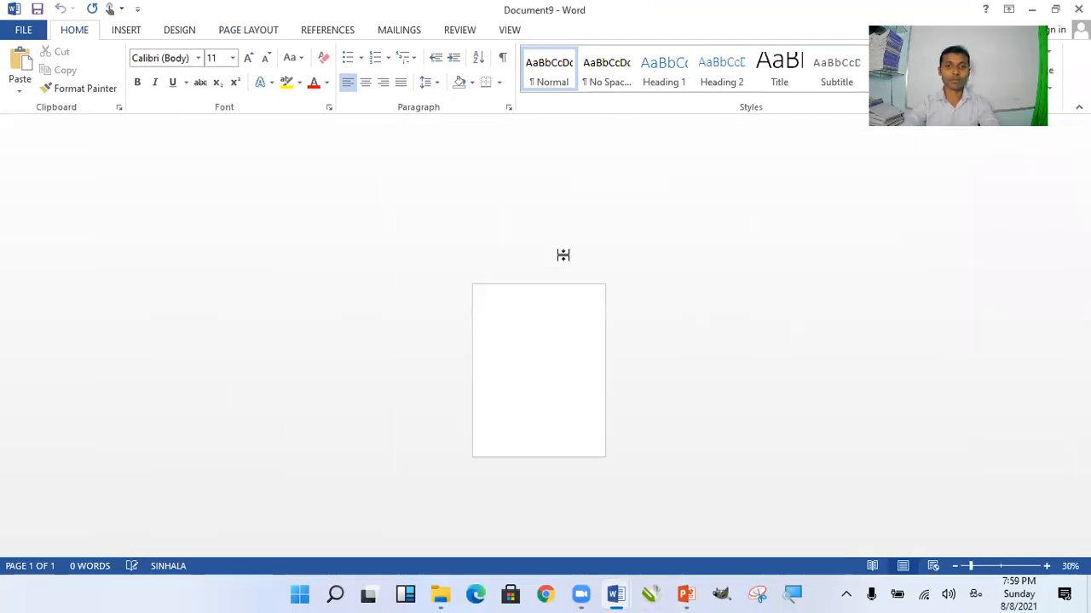
scroll(562, 255, down, 1)
scroll(563, 255, up, 1)
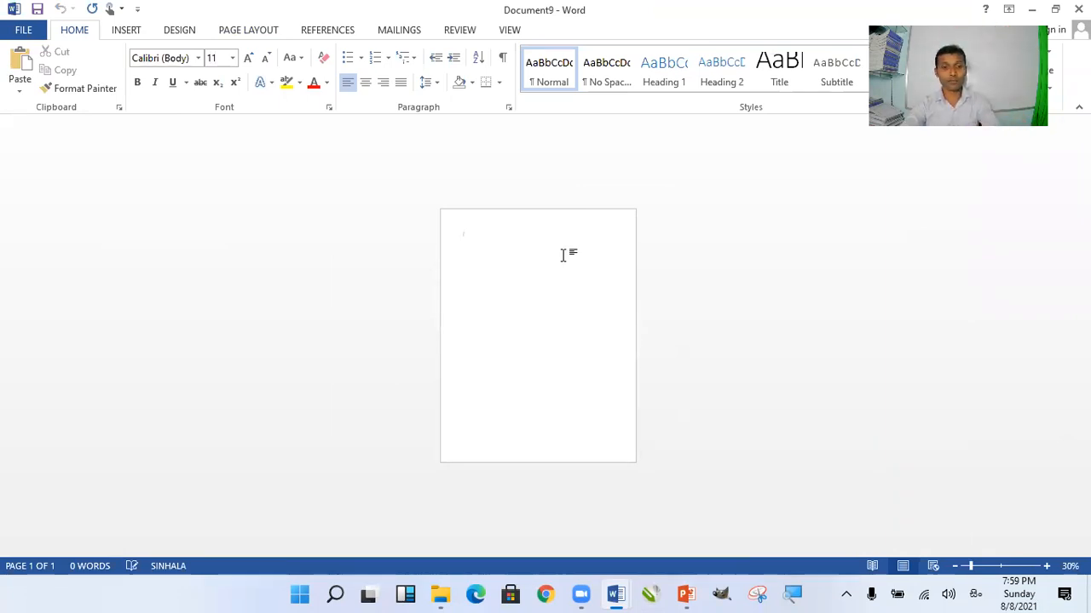
scroll(564, 255, up, 1)
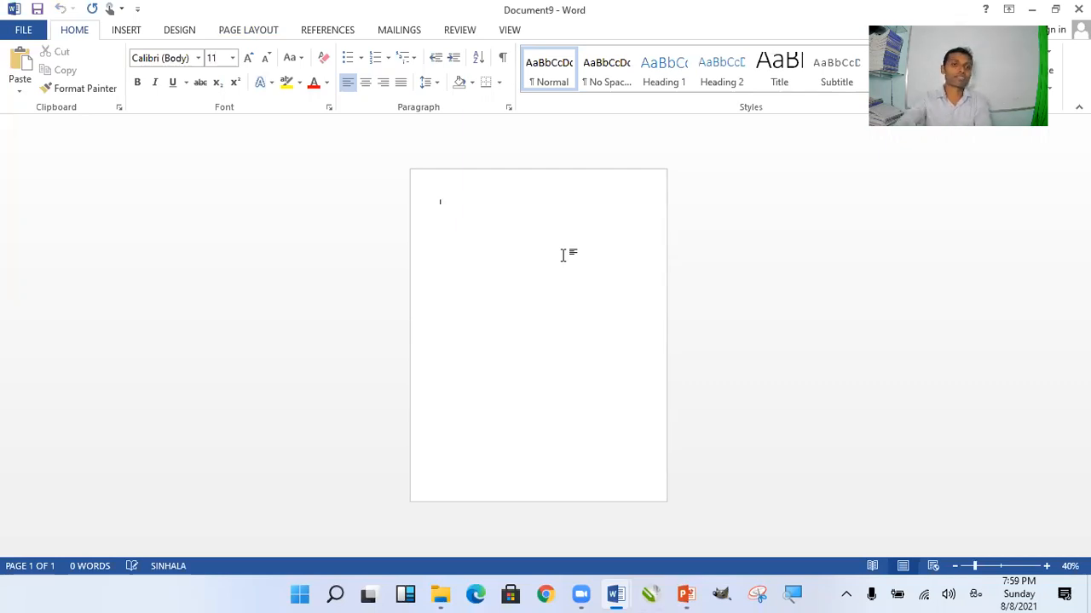
Step: Change the blank document's page orientation to Landscape and back to Portrait
click(249, 31)
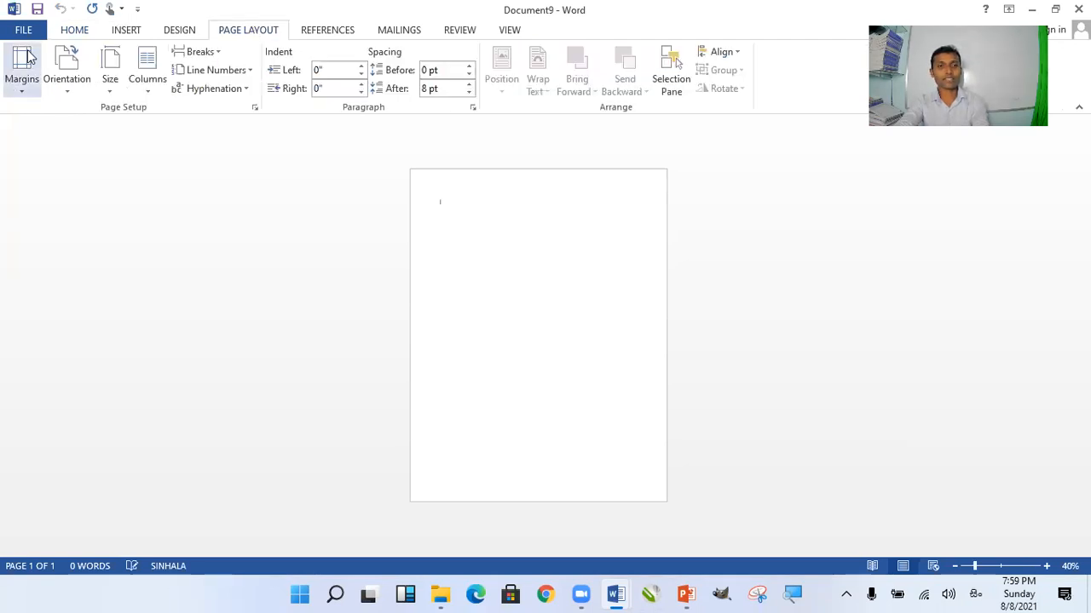
click(73, 85)
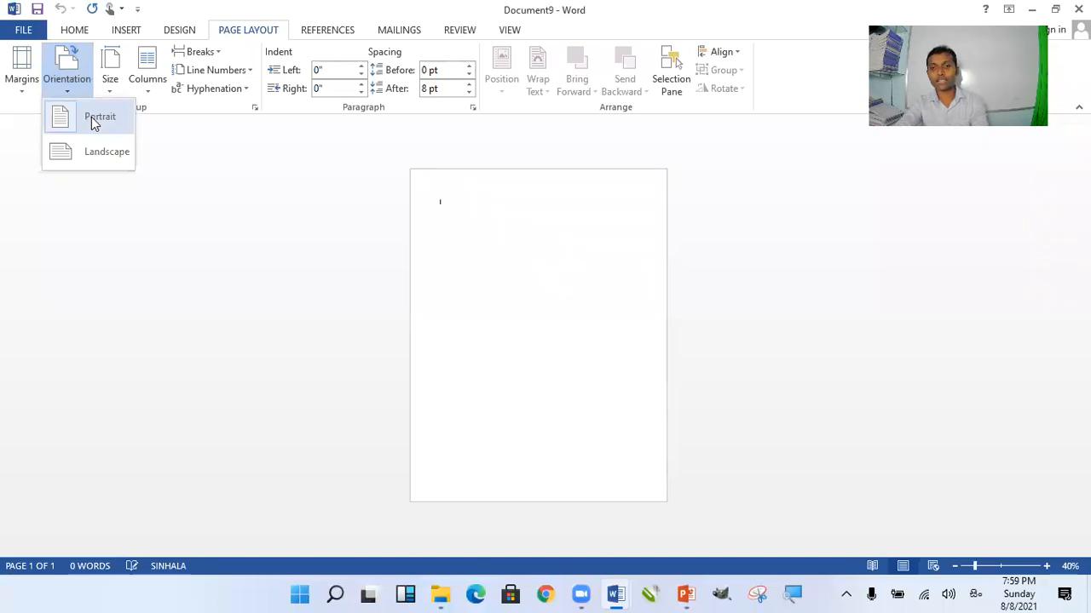
click(99, 152)
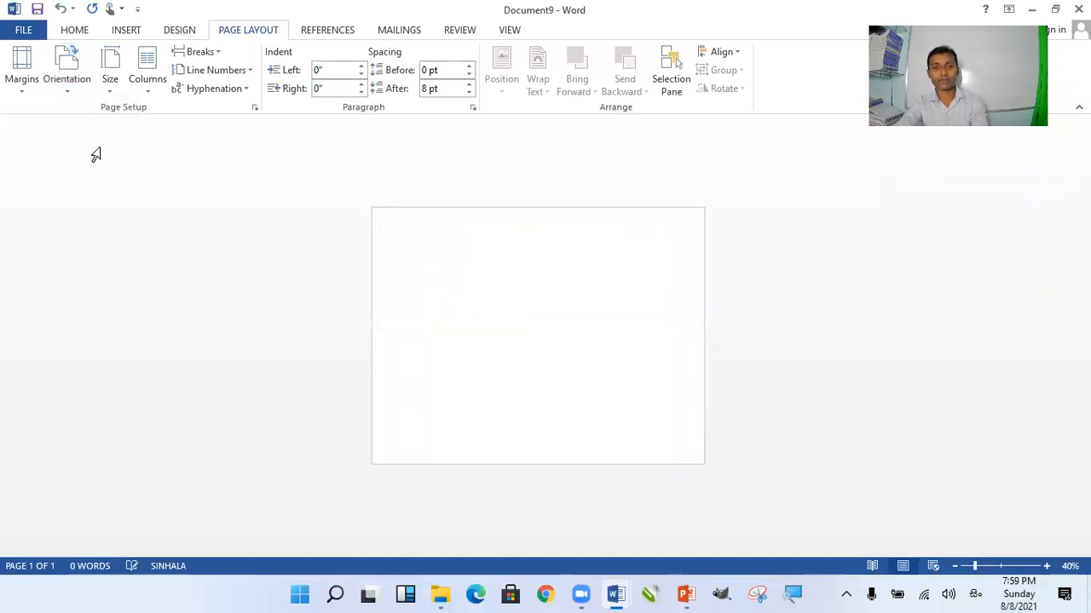
click(71, 85)
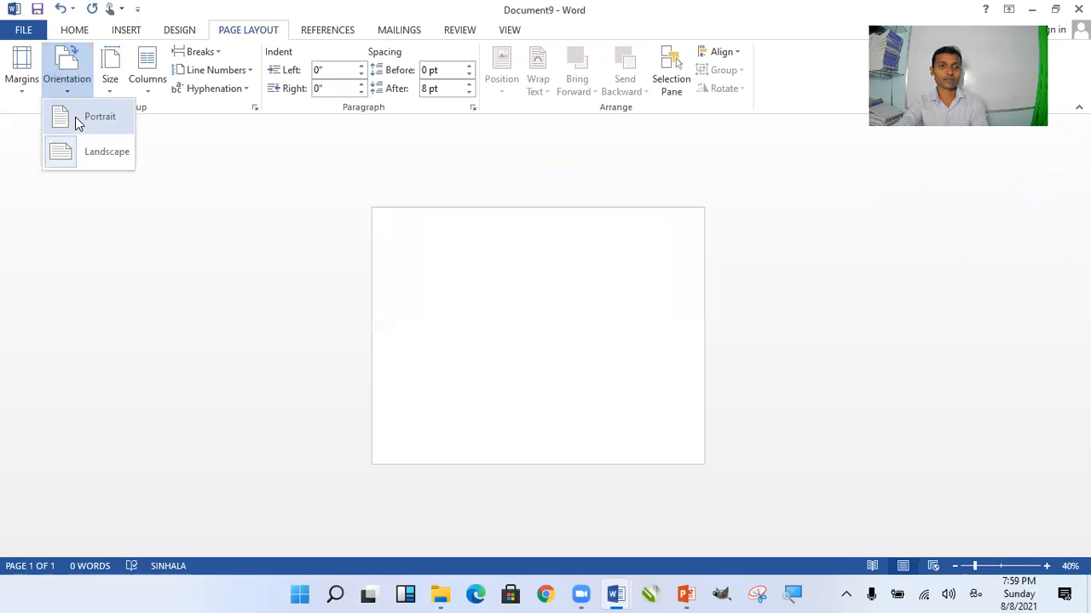
click(77, 124)
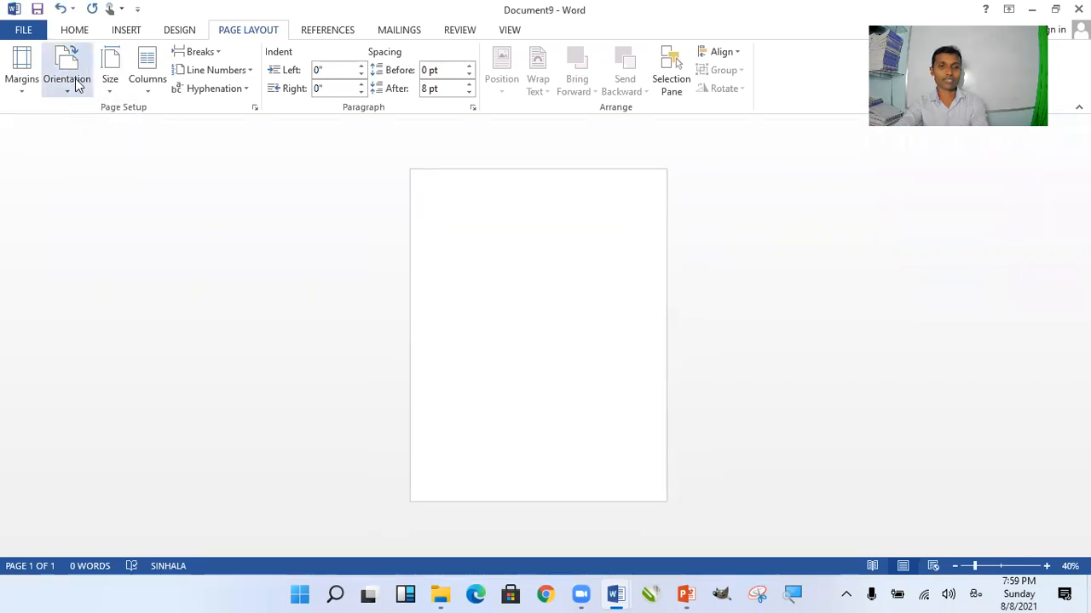
Step: Demonstrate page orientation again on the blank Document9 by applying Landscape and restoring Portrait
click(72, 85)
click(75, 153)
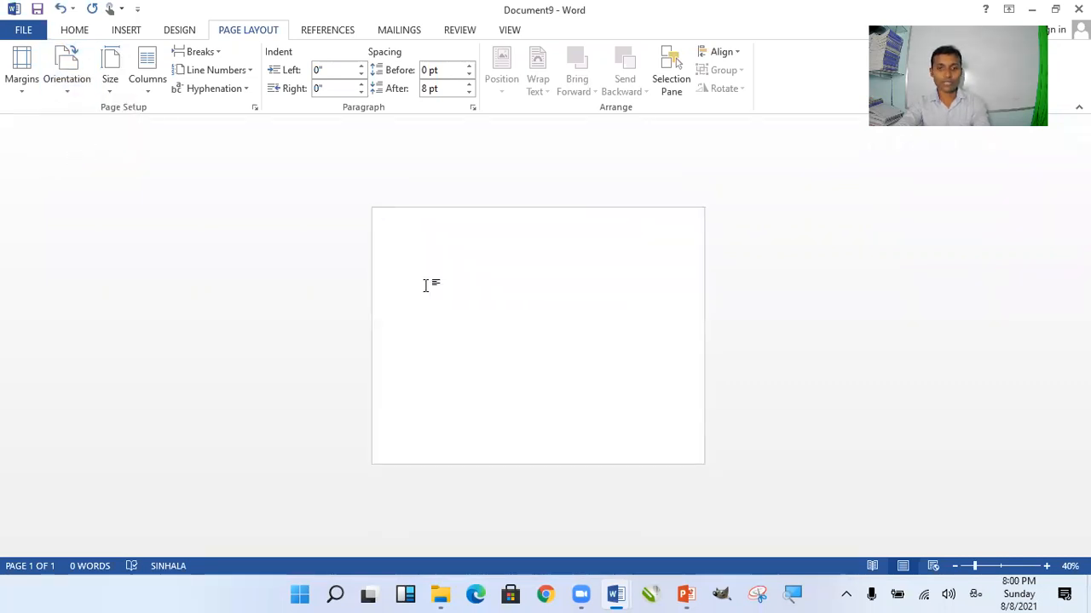
scroll(482, 335, up, 3)
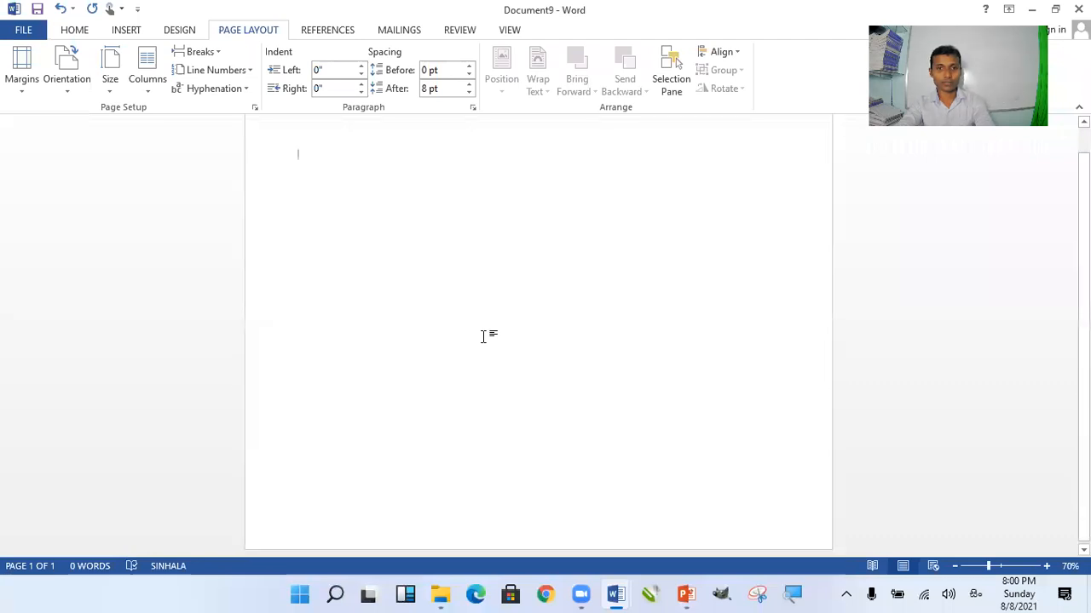
scroll(483, 335, up, 1)
scroll(483, 335, down, 5)
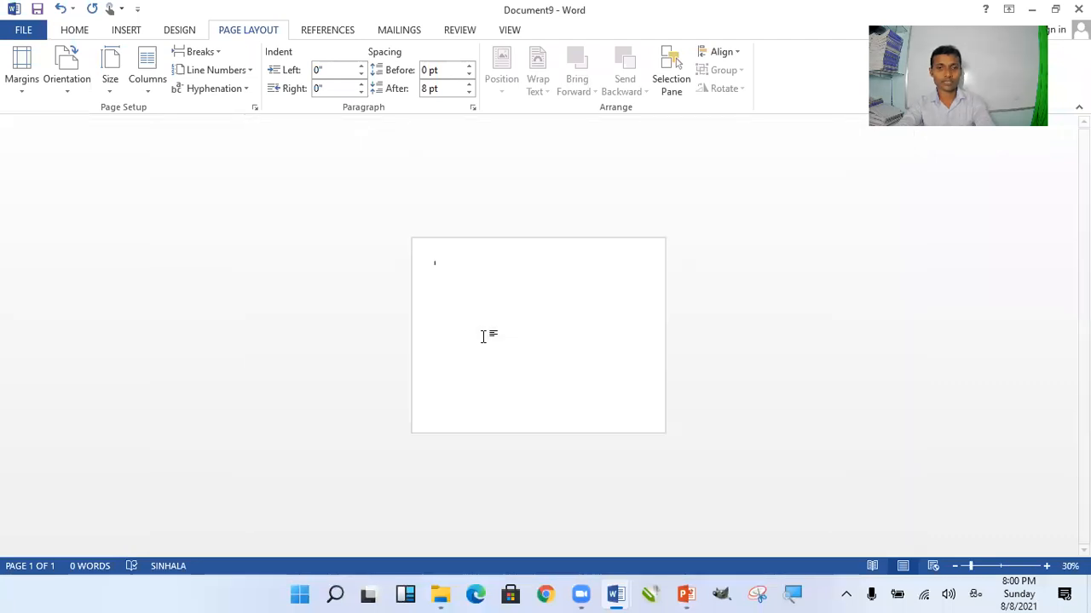
scroll(495, 329, up, 2)
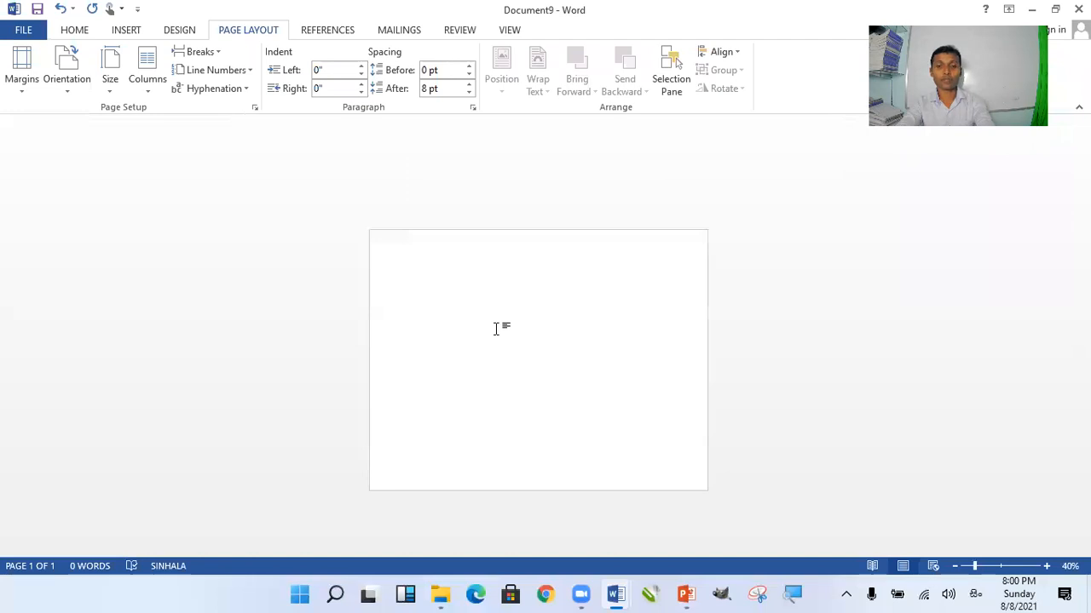
click(68, 85)
click(100, 116)
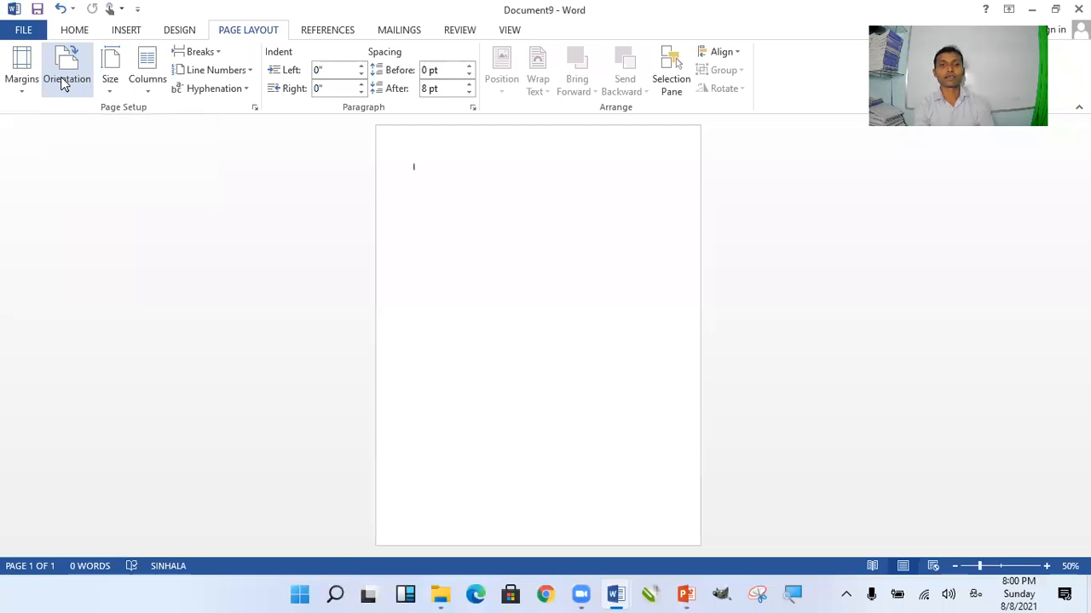
Step: Check the rows of question 27 in the tute 7 Word Processing 1 document and return to Document9
click(618, 594)
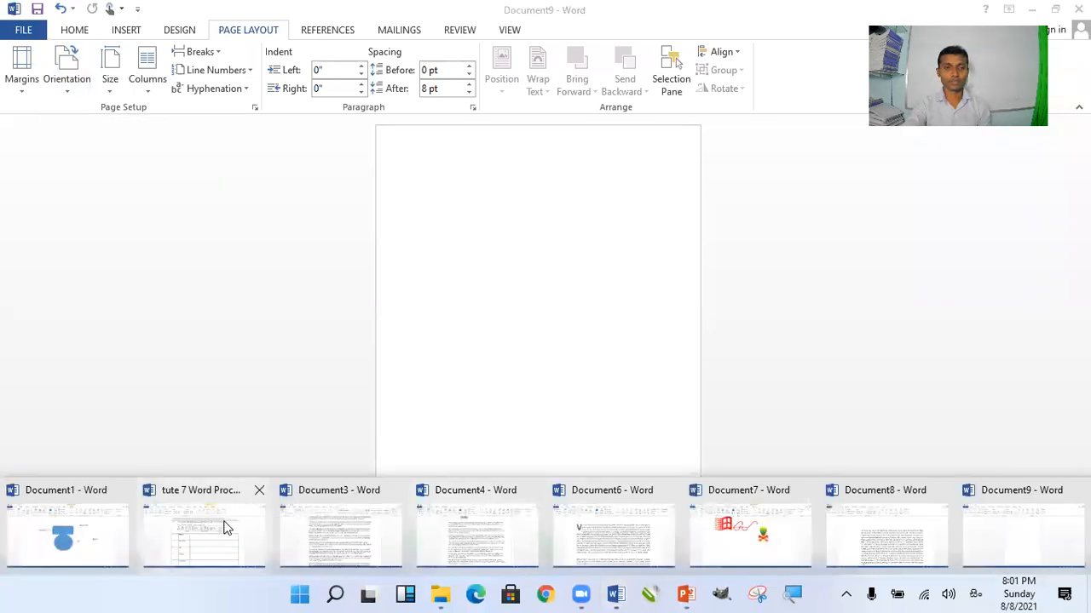
click(226, 524)
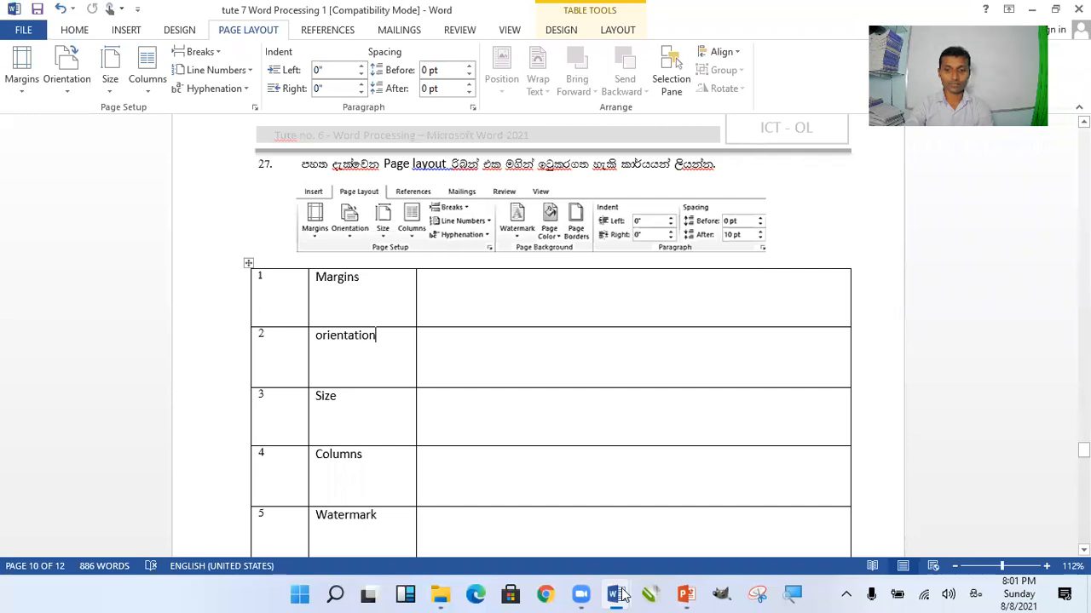
mouse_move(620, 593)
click(986, 541)
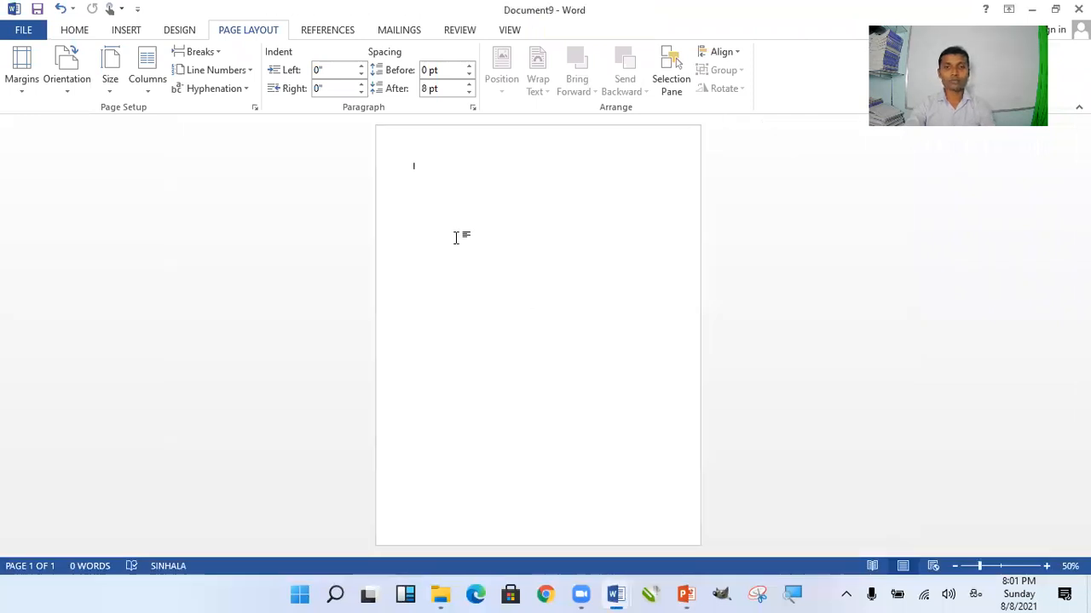
Step: Review the preset paper sizes offered for Document9, keeping its Portrait orientation
click(112, 75)
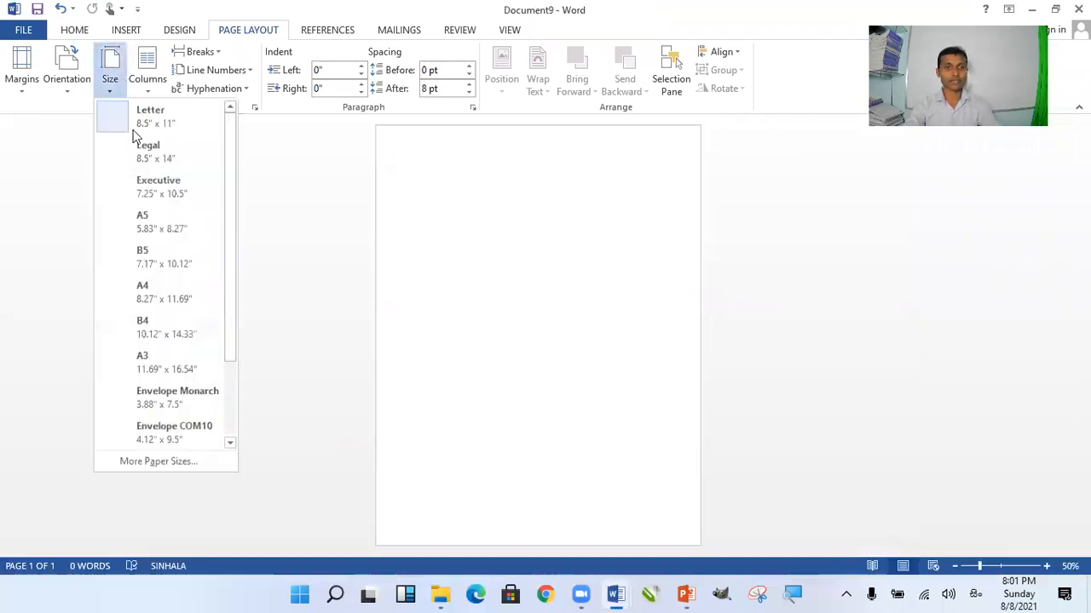
click(68, 75)
click(74, 128)
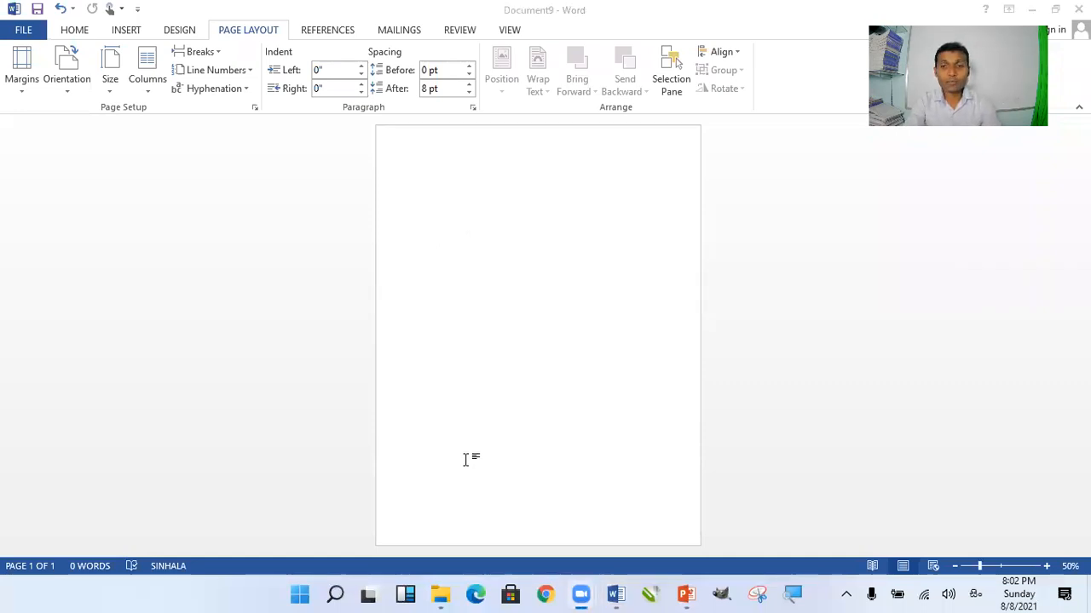
click(477, 233)
click(109, 75)
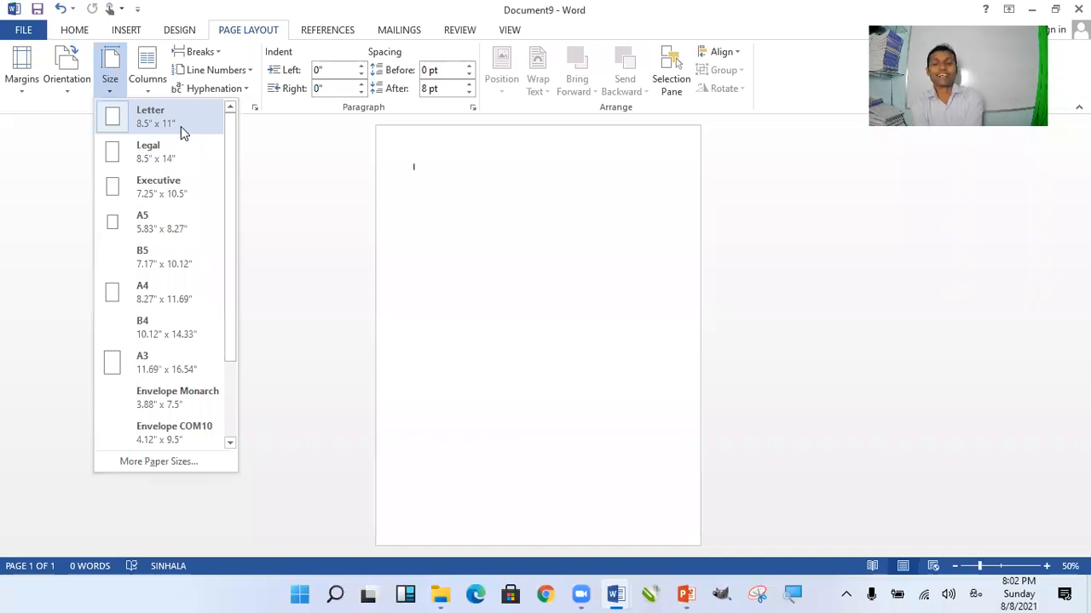
click(451, 174)
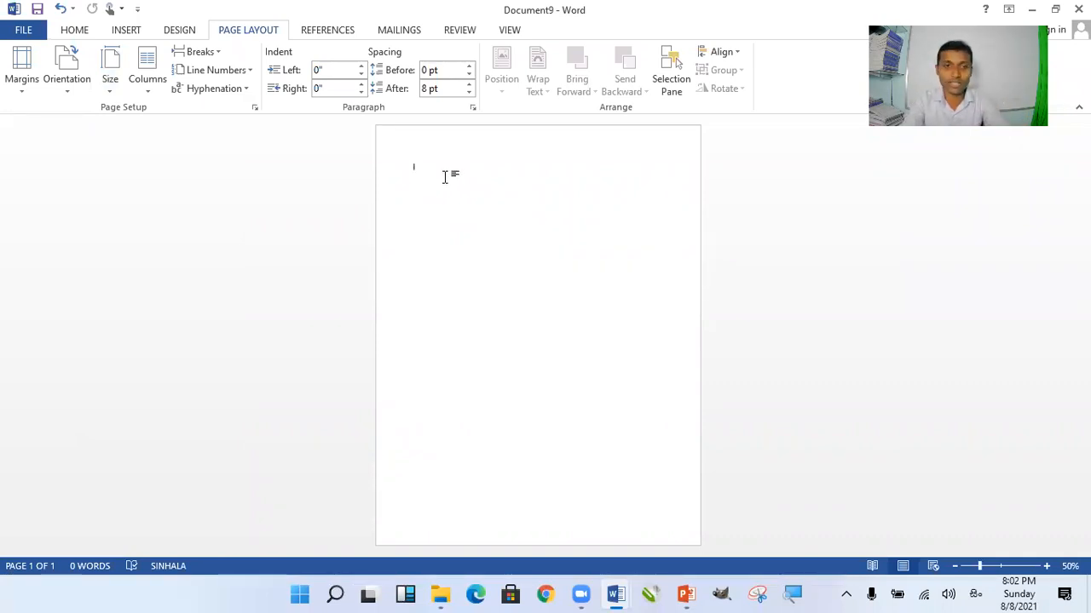
Step: Set Document9's paper size to A4 (8.27" x 11.69")
click(107, 92)
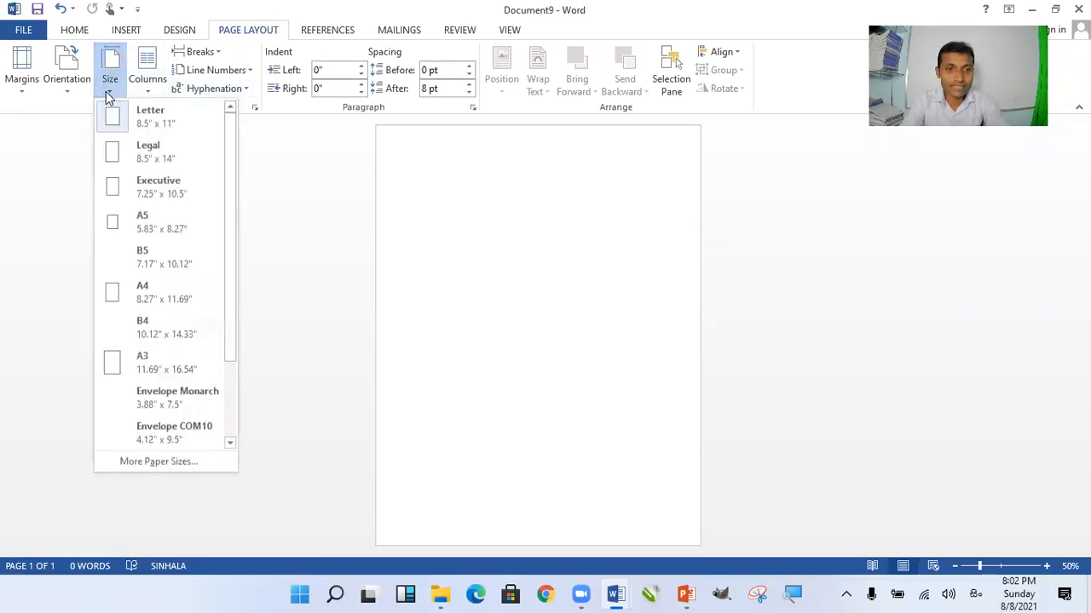
click(162, 297)
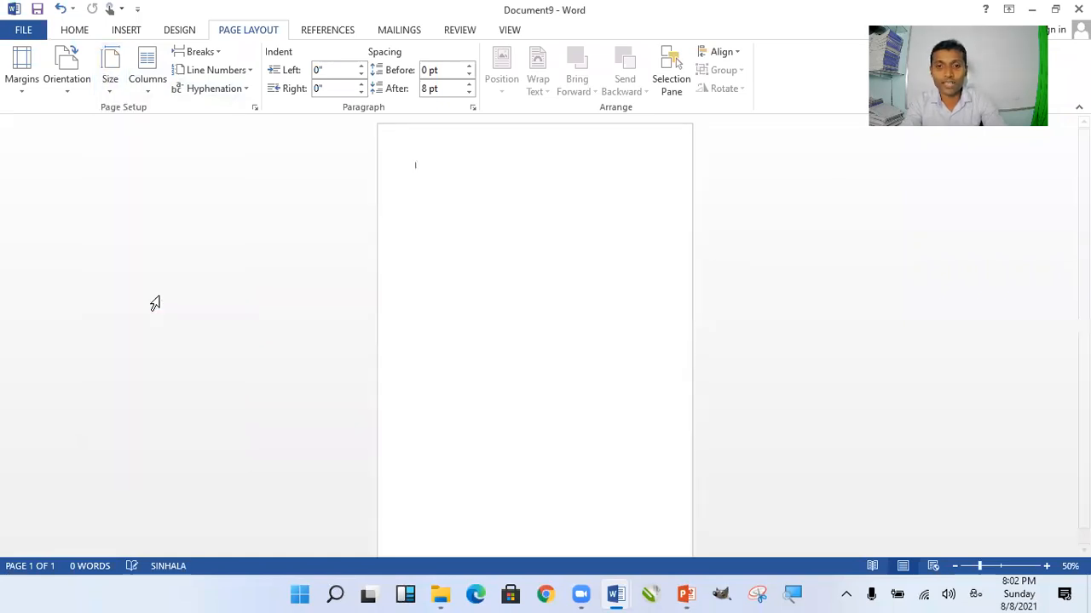
click(109, 81)
click(203, 287)
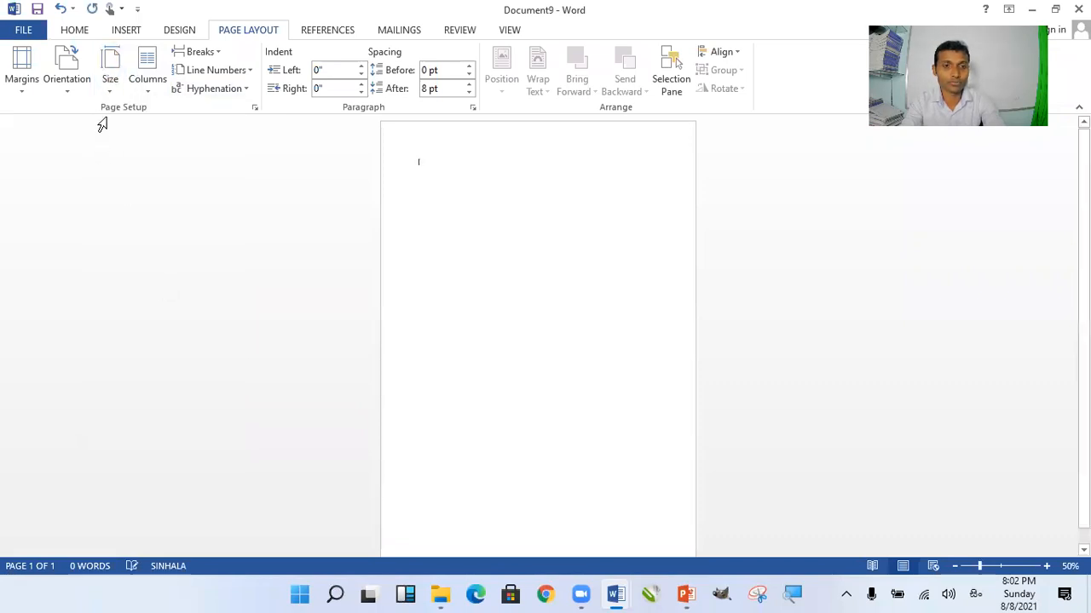
click(110, 89)
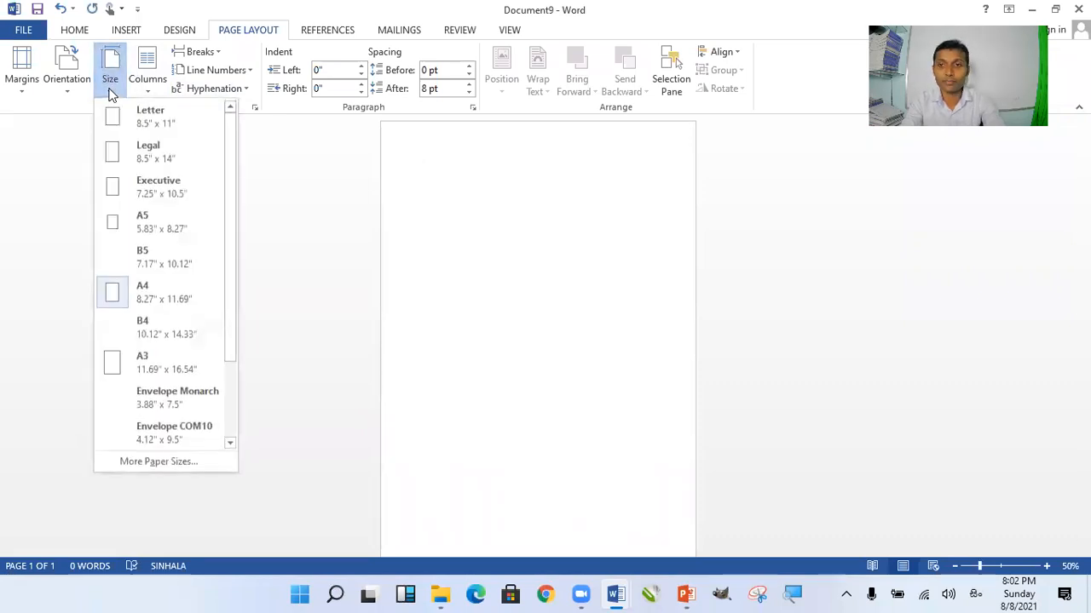
click(139, 289)
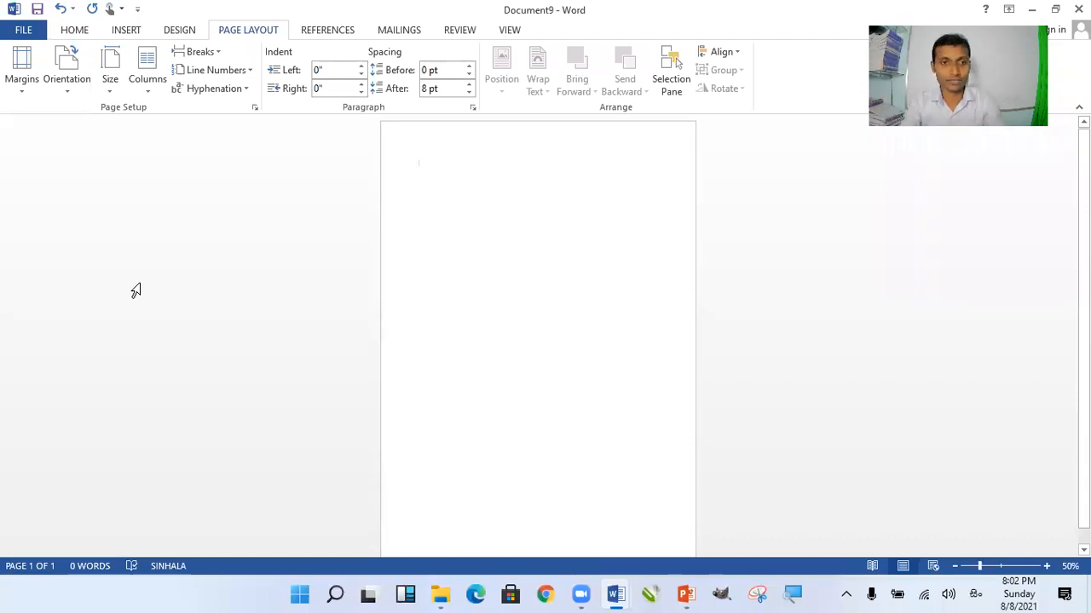
click(108, 82)
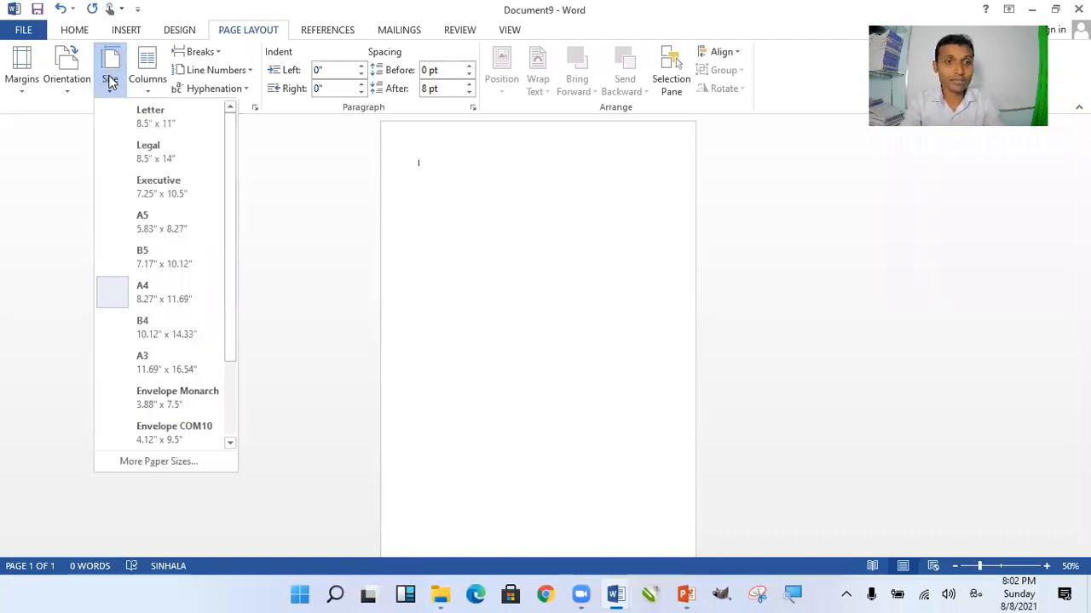
click(150, 292)
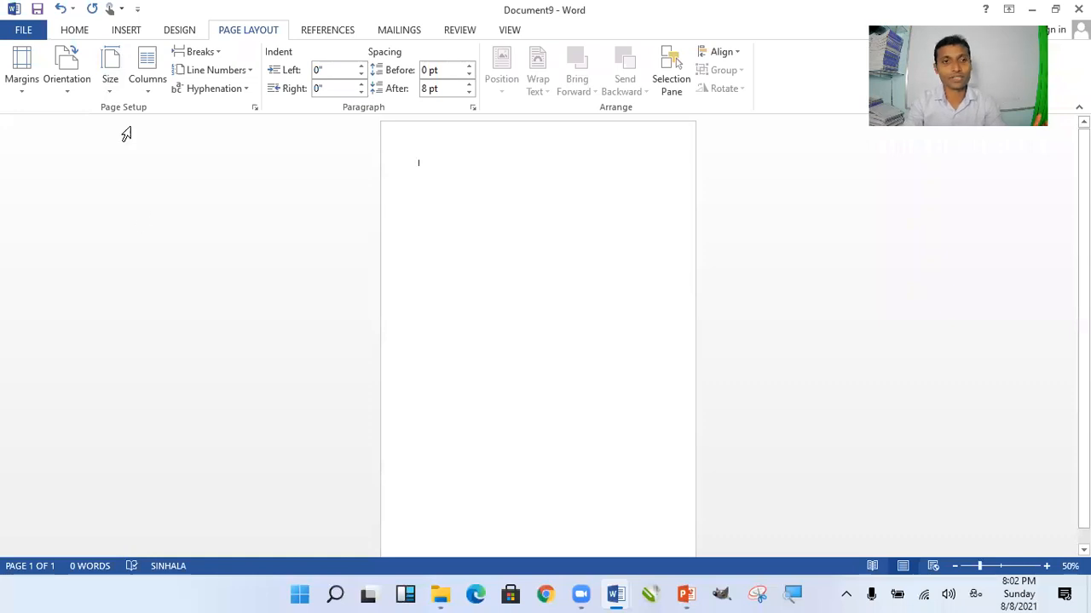
click(109, 85)
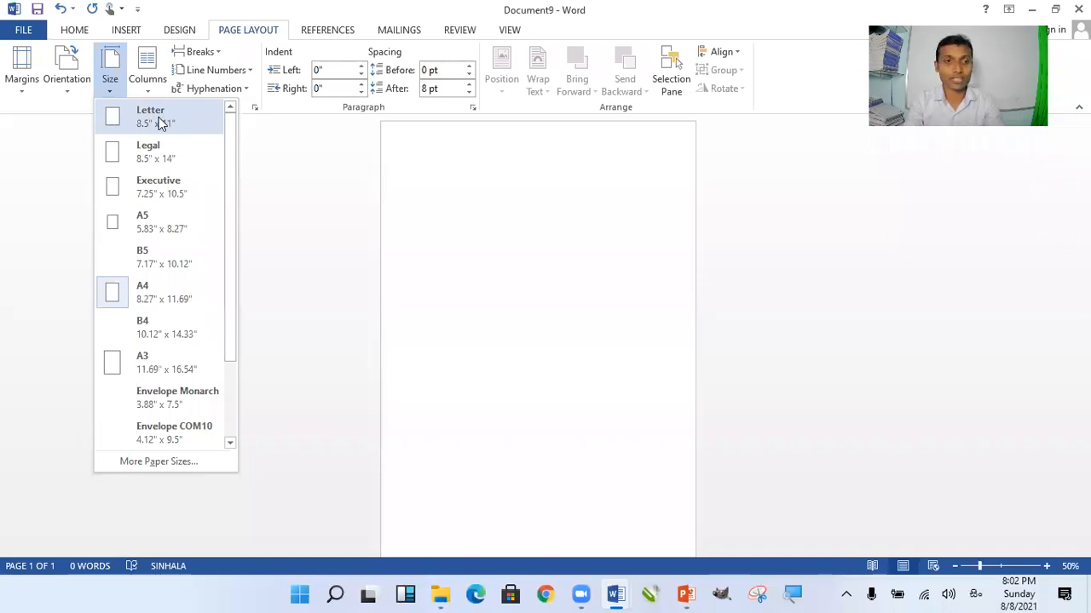
click(165, 290)
click(109, 85)
click(162, 287)
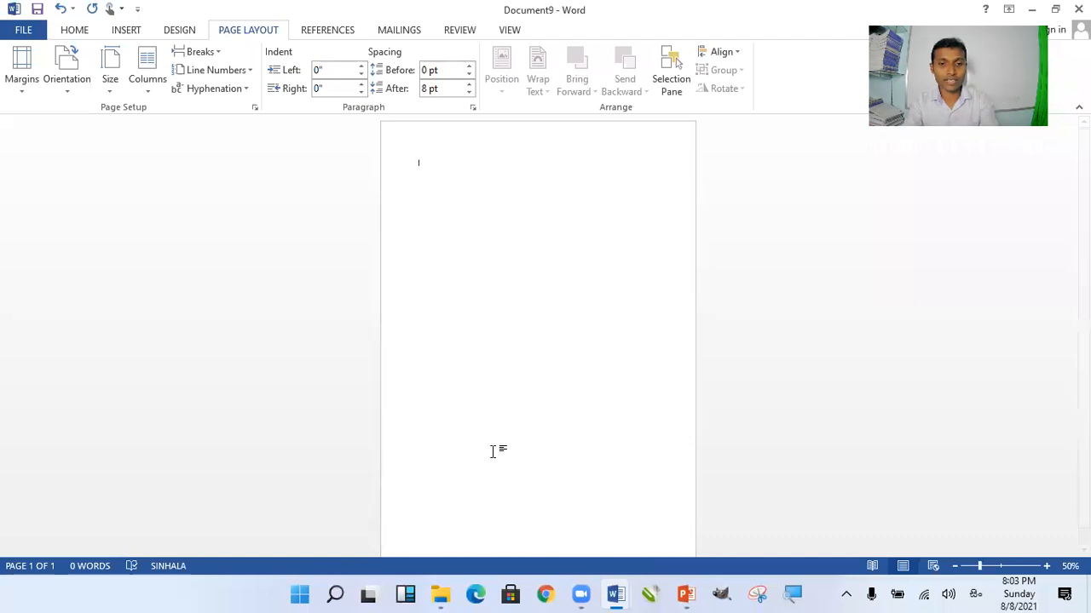
Step: Review the paper size presets and the custom width and height settings in Page Setup without changing them
key(alt+Tab)
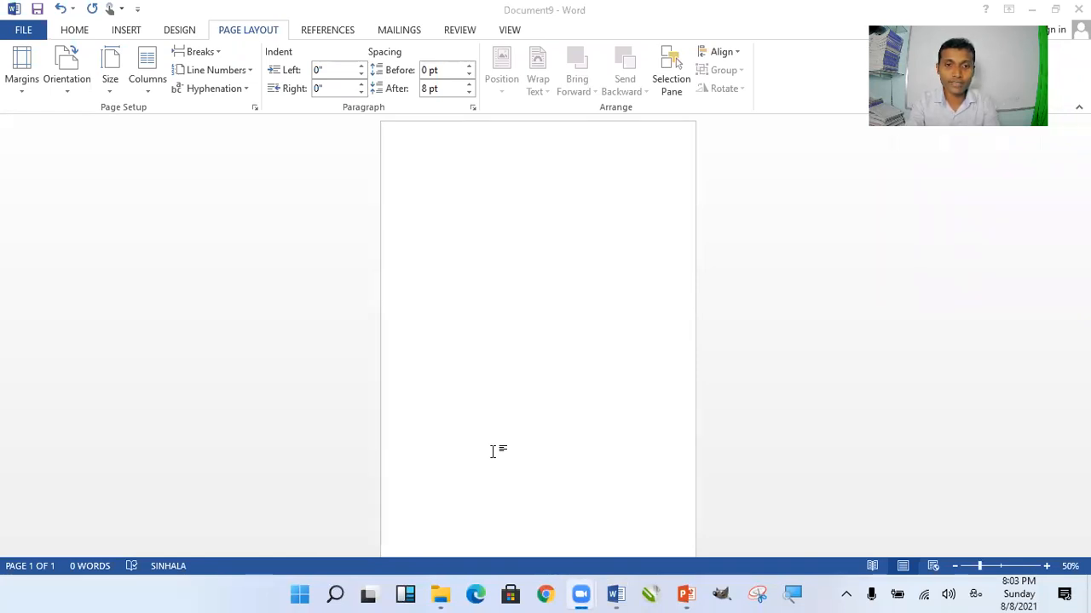
click(113, 92)
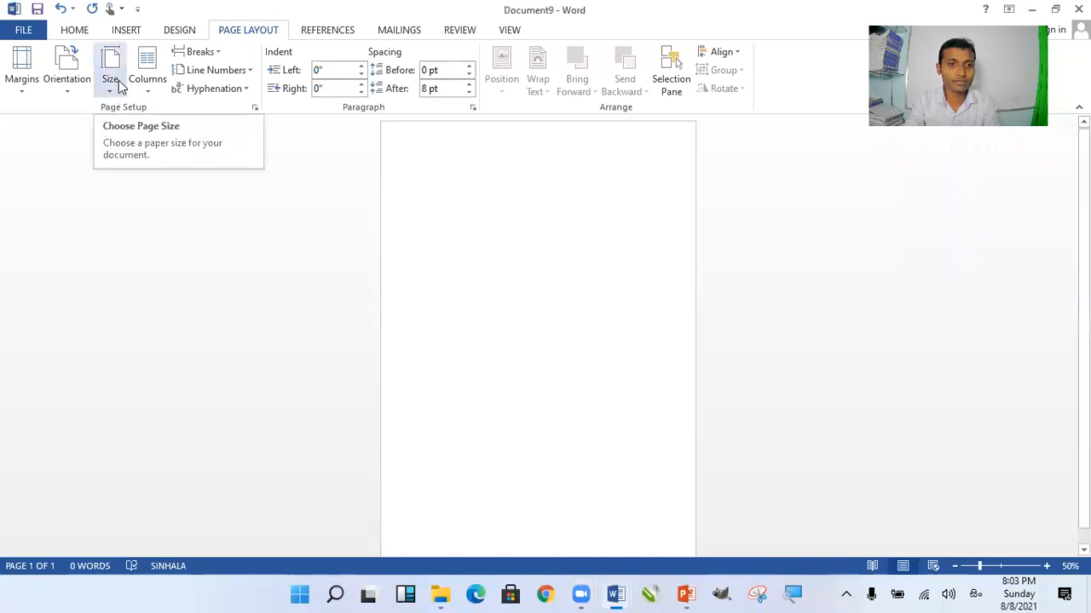
click(118, 80)
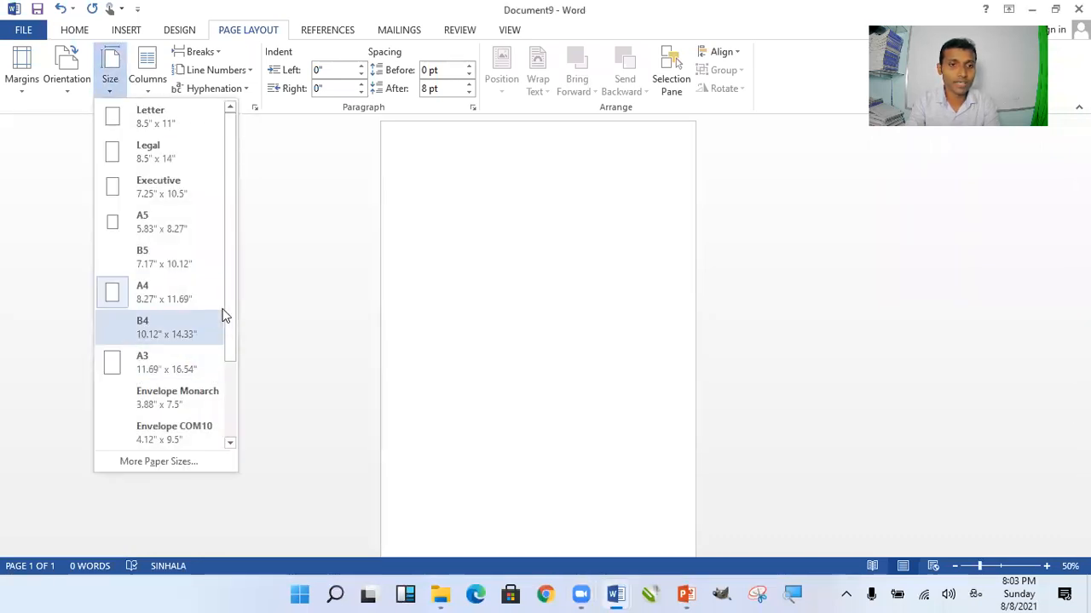
drag(224, 356, 231, 236)
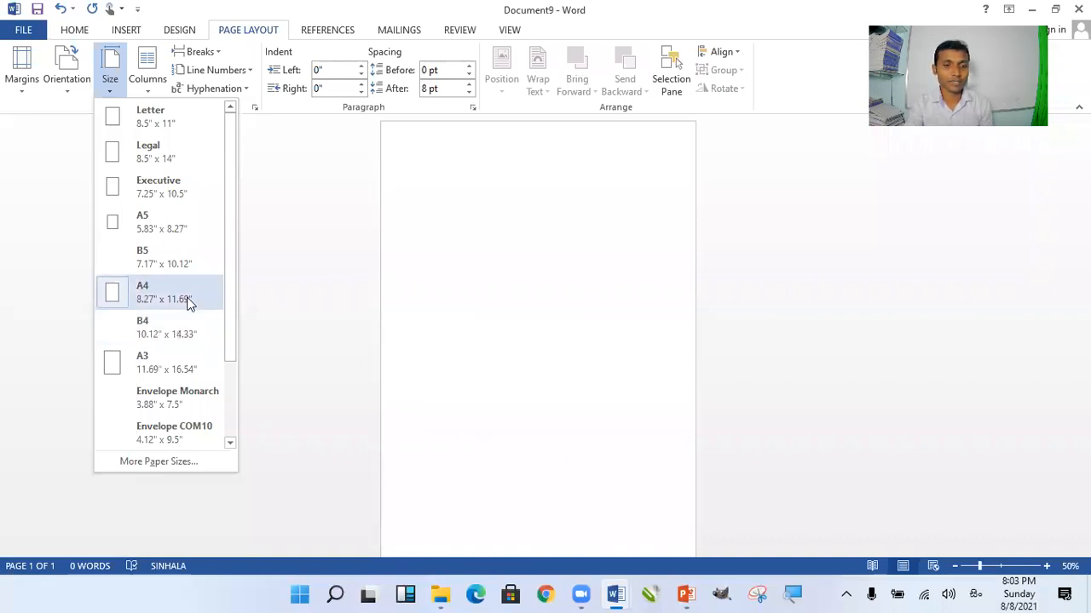
click(182, 460)
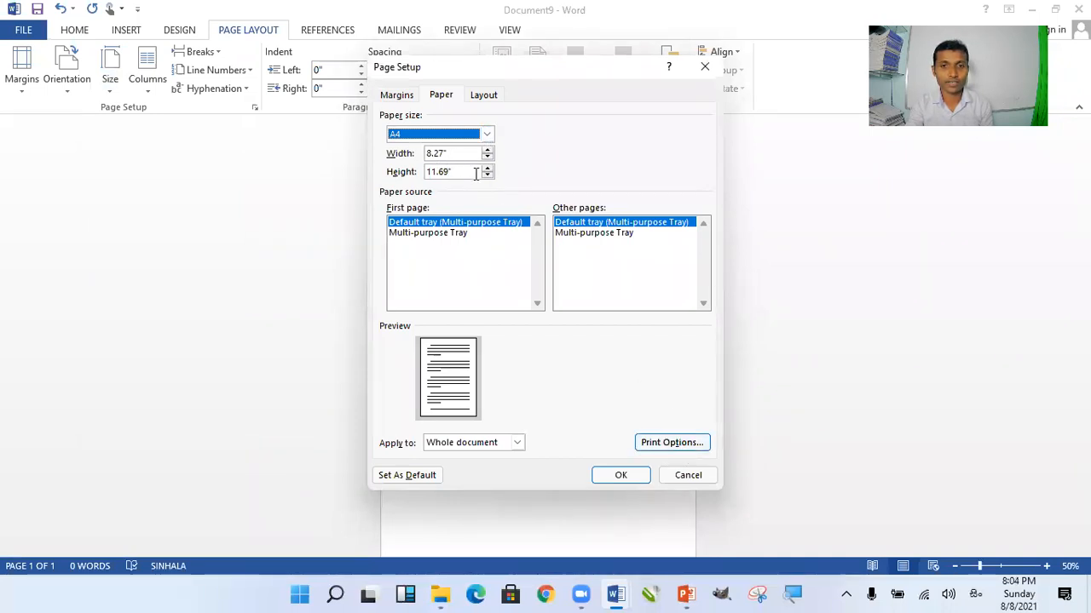
click(718, 70)
click(289, 304)
click(478, 218)
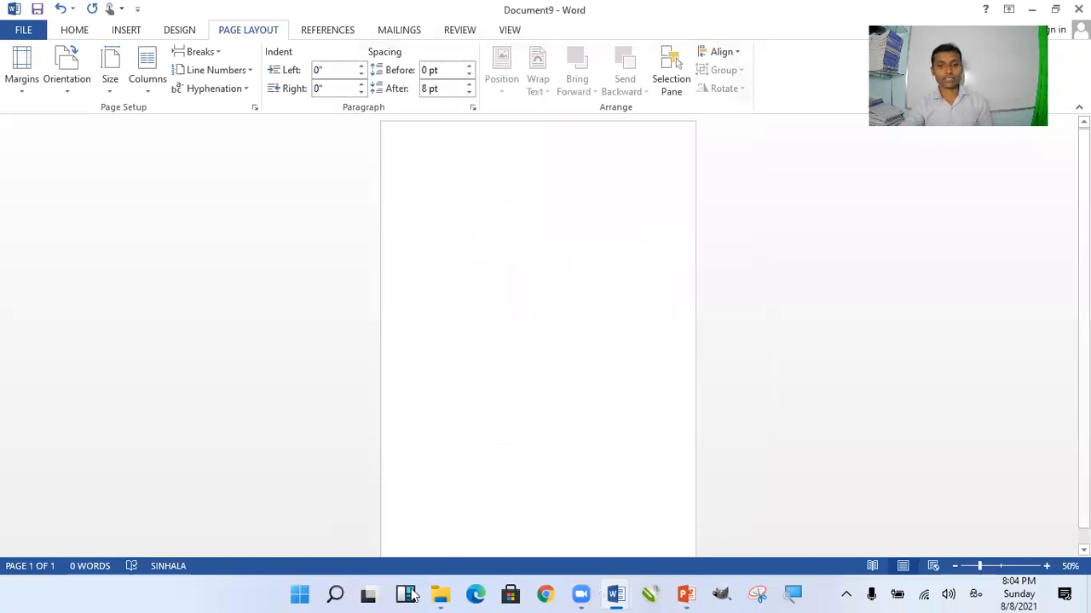
Step: Return to the tute 7 Word Processing 1 document and look over questions 27 to 30, ending at question 27's table
click(603, 589)
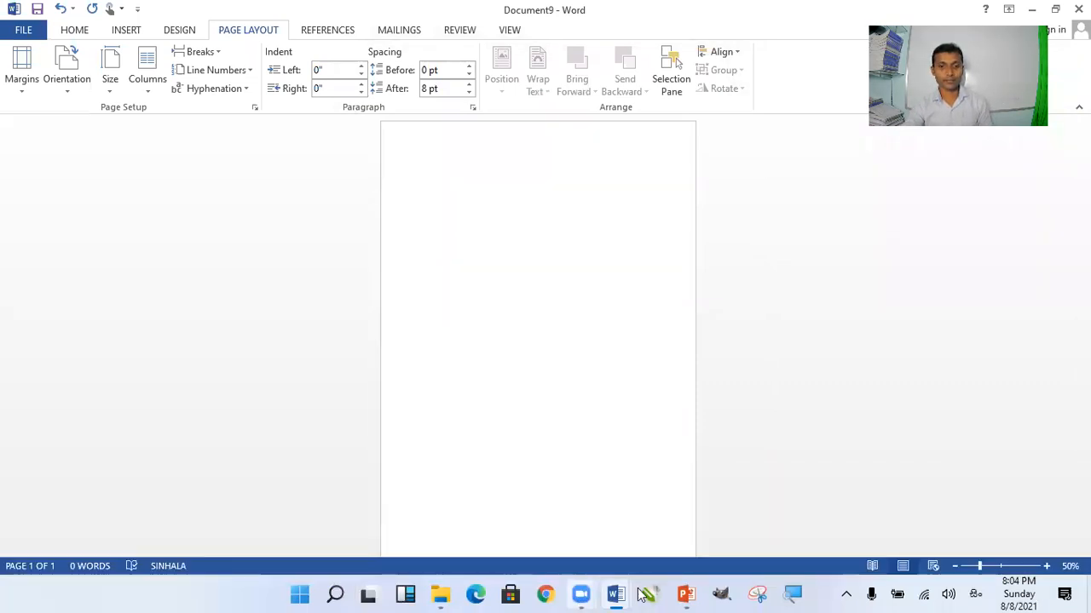
click(169, 550)
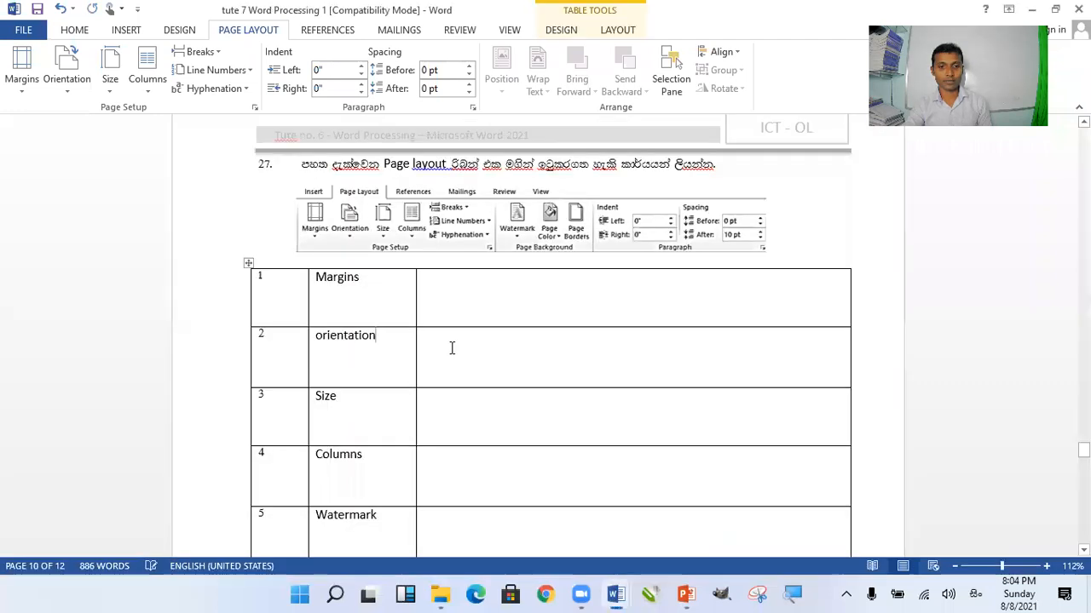
scroll(450, 347, down, 2)
click(458, 323)
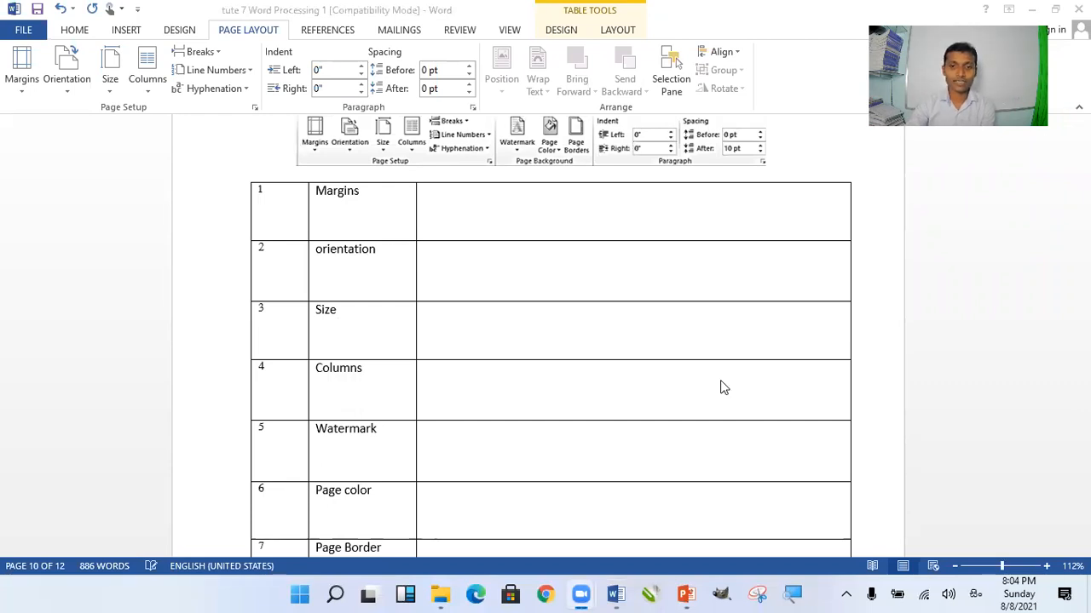
scroll(721, 387, down, 5)
scroll(717, 396, down, 3)
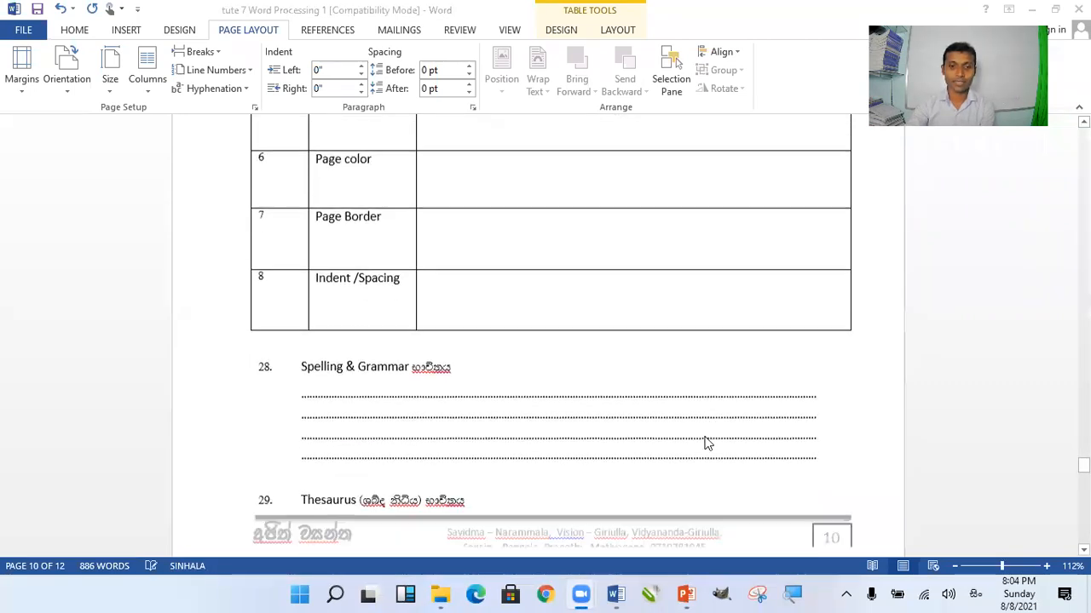
scroll(479, 423, down, 3)
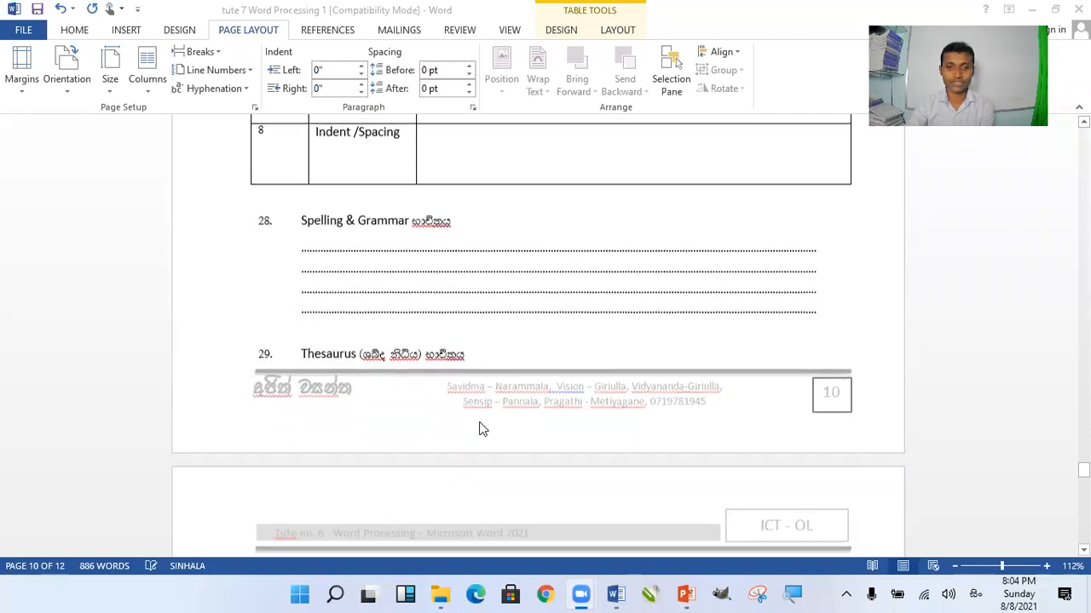
scroll(630, 448, down, 4)
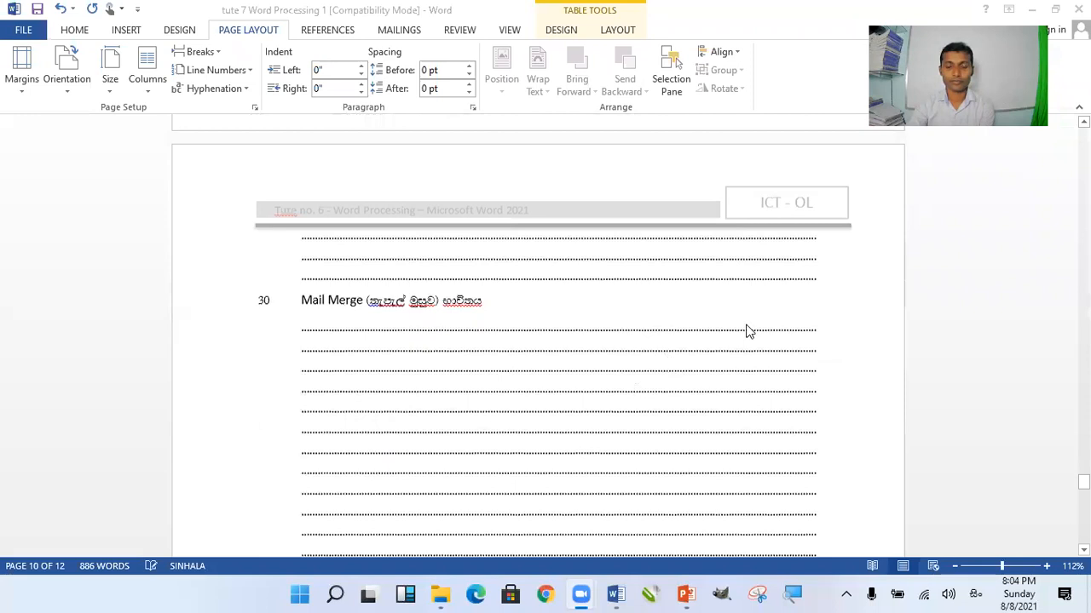
scroll(747, 331, down, 2)
scroll(747, 328, up, 8)
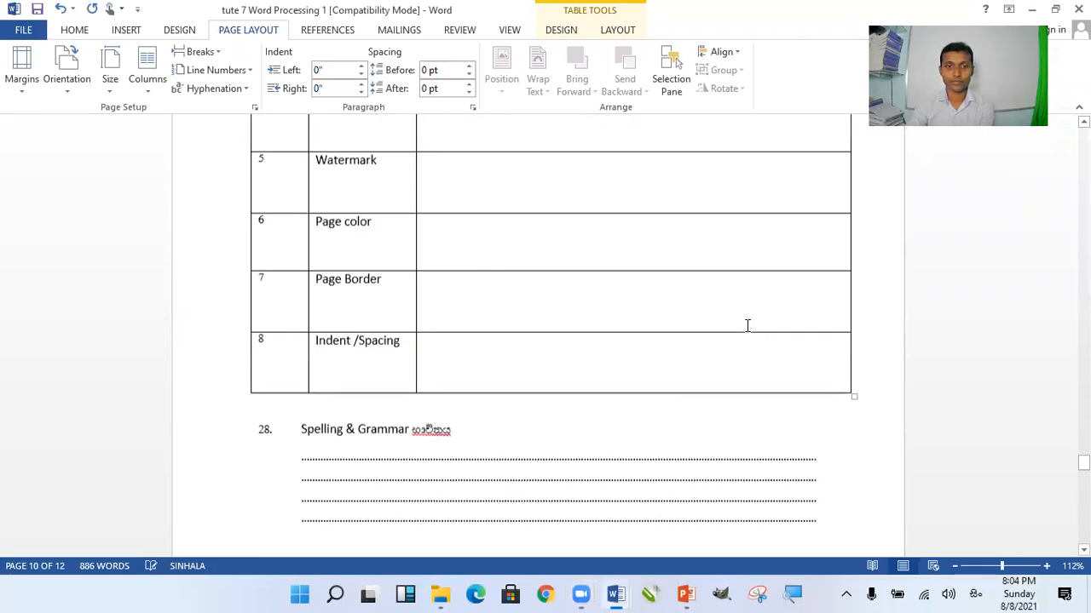
scroll(443, 324, up, 3)
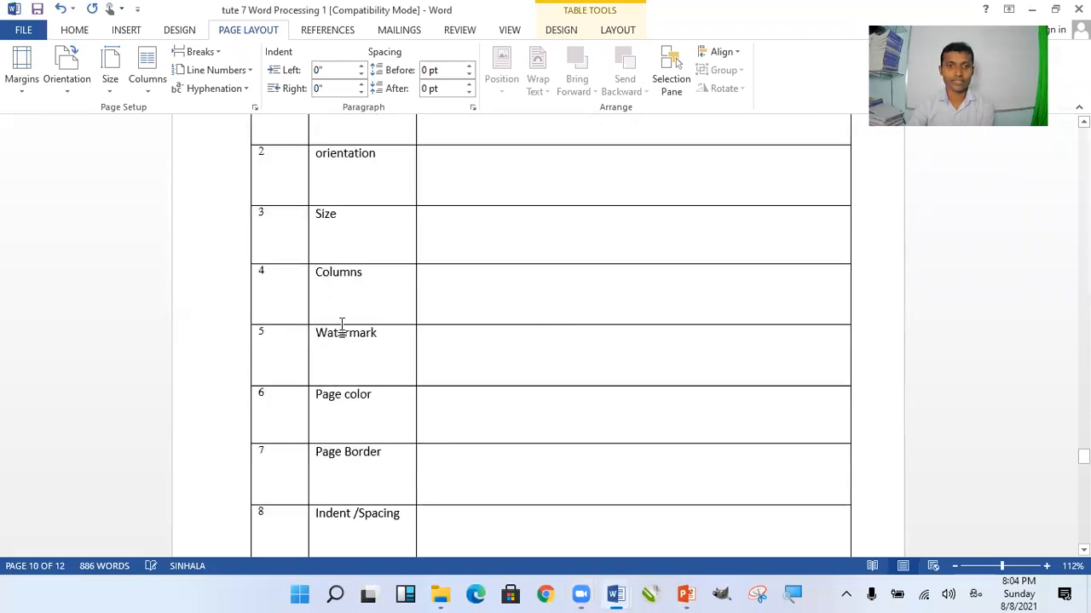
Step: Return to the Size row of question 27's table and place the cursor in its blank answer cell
scroll(249, 312, up, 2)
click(553, 335)
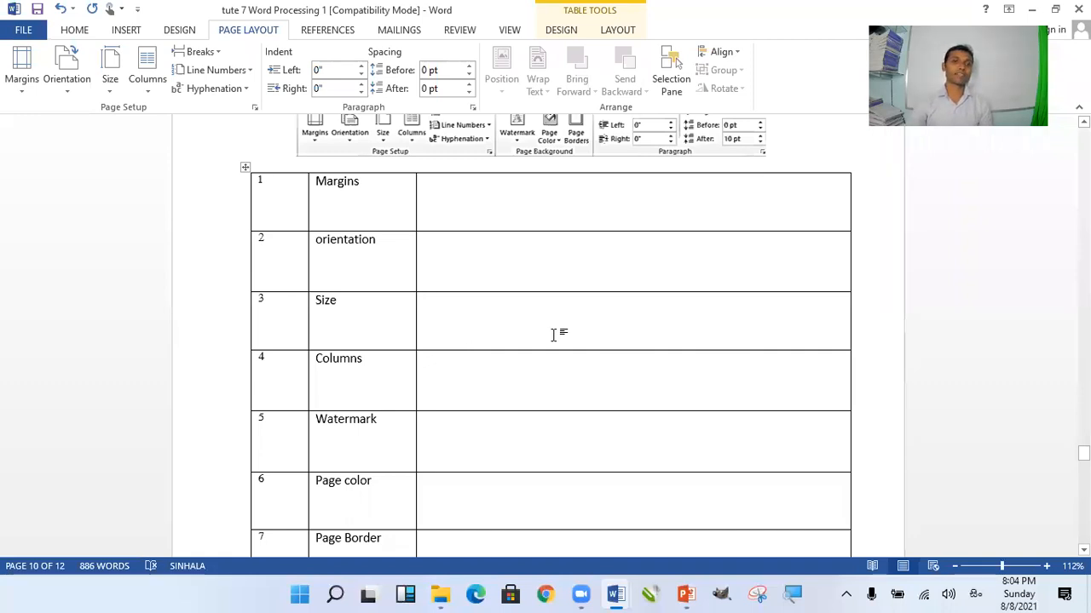
click(108, 93)
click(106, 94)
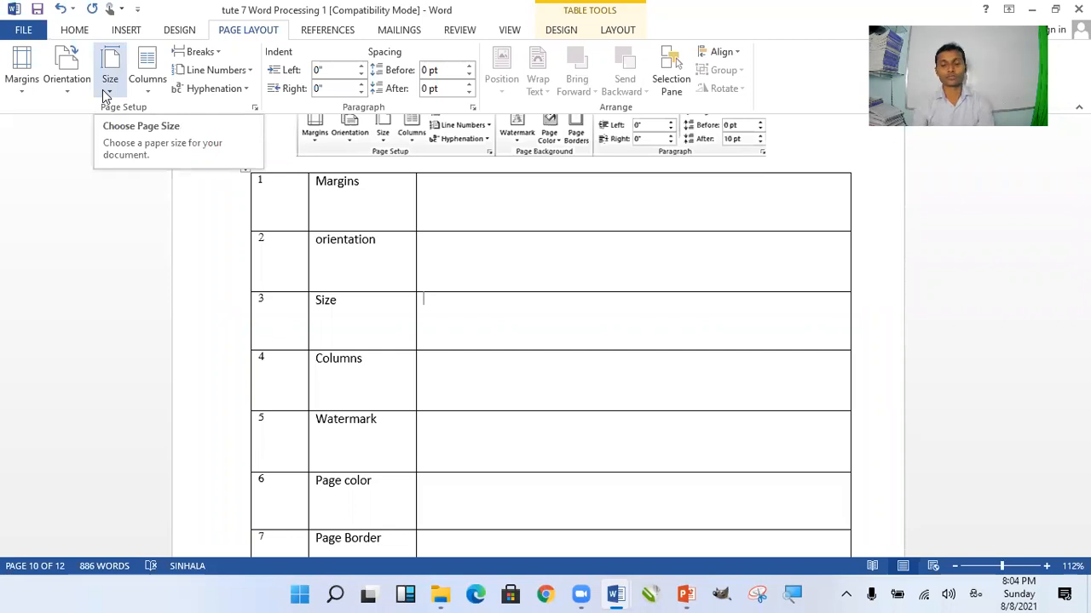
click(65, 235)
click(160, 233)
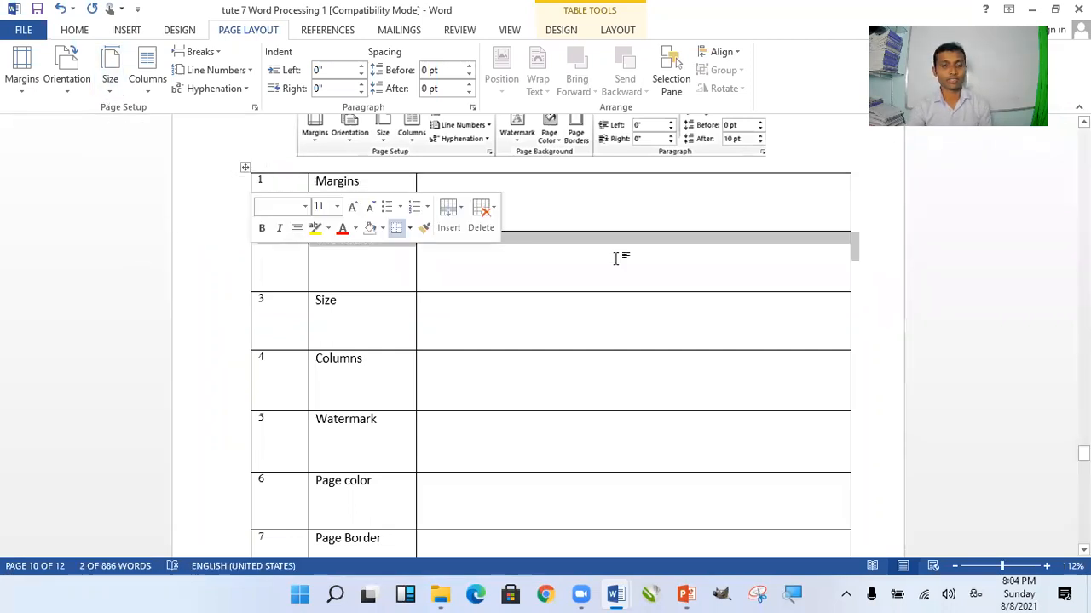
click(688, 299)
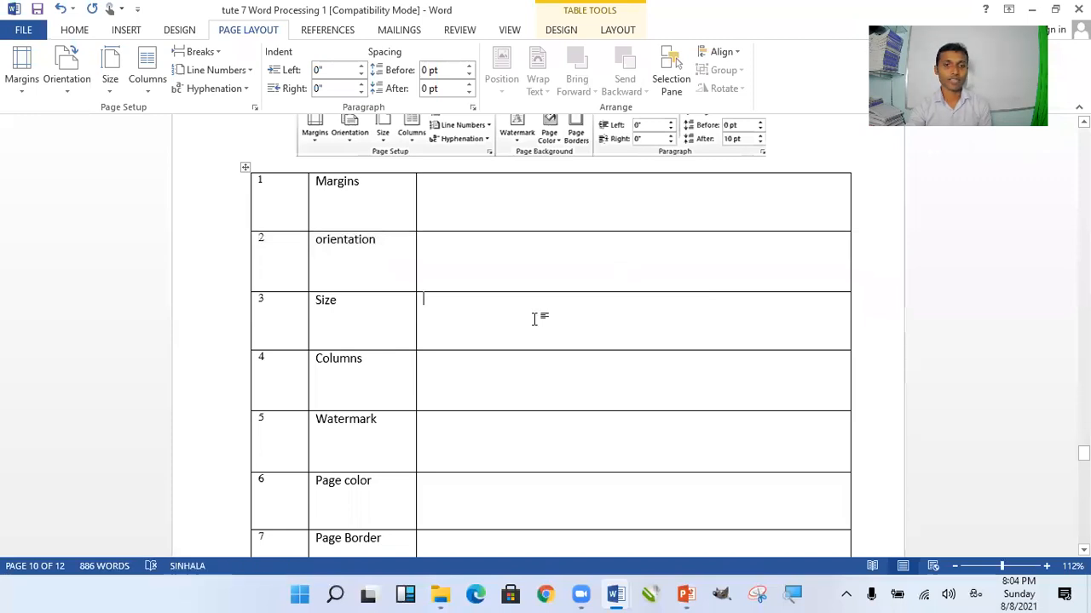
Step: Review the preset paper sizes from Letter to Index Card without changing the tutorial document's size
click(109, 85)
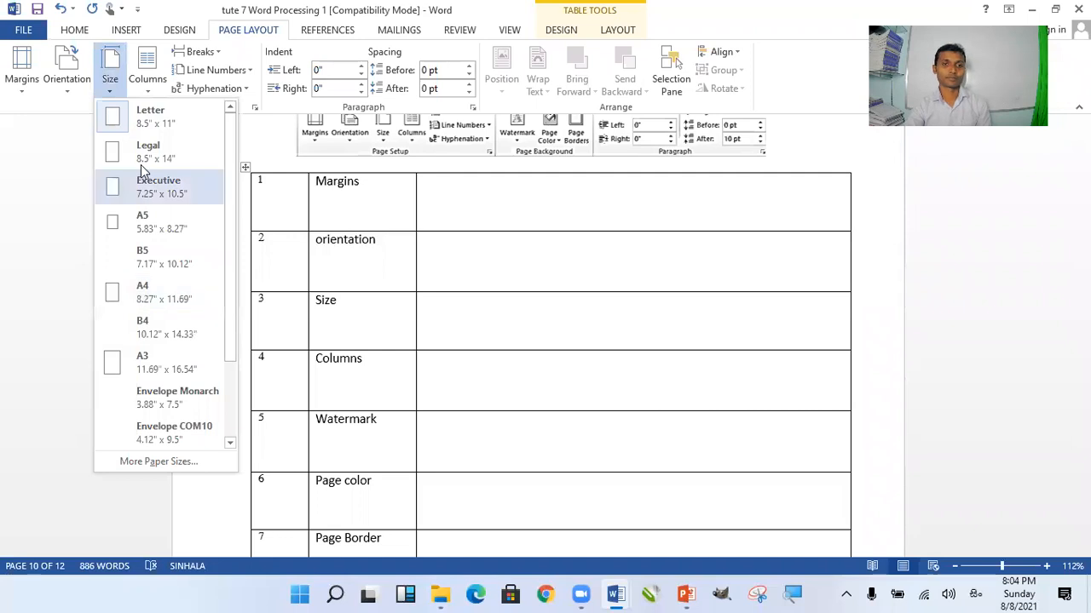
scroll(146, 256, down, 1)
scroll(158, 337, up, 1)
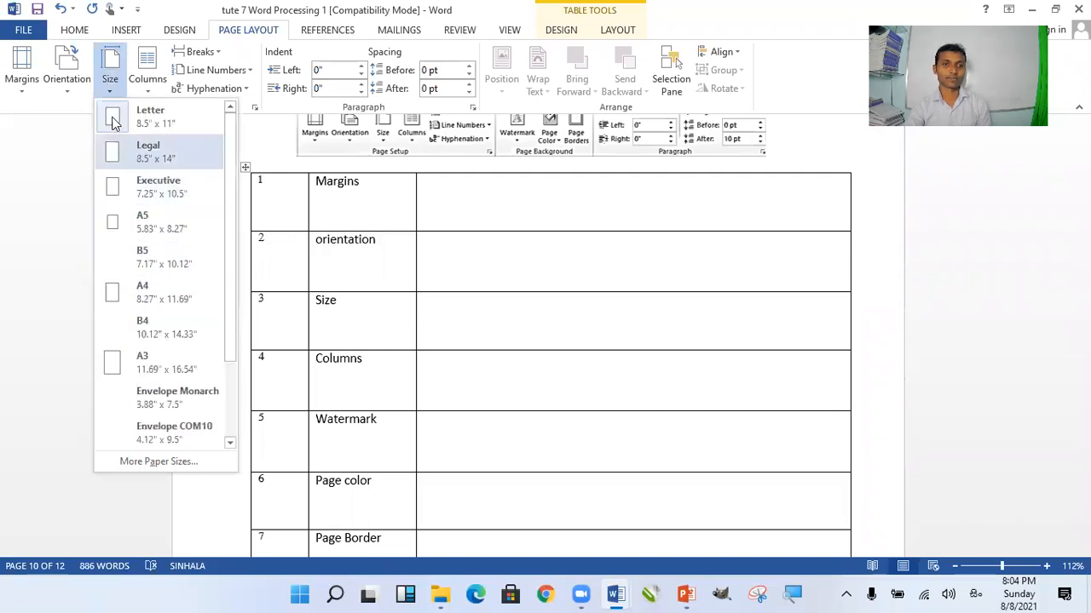
scroll(176, 402, down, 1)
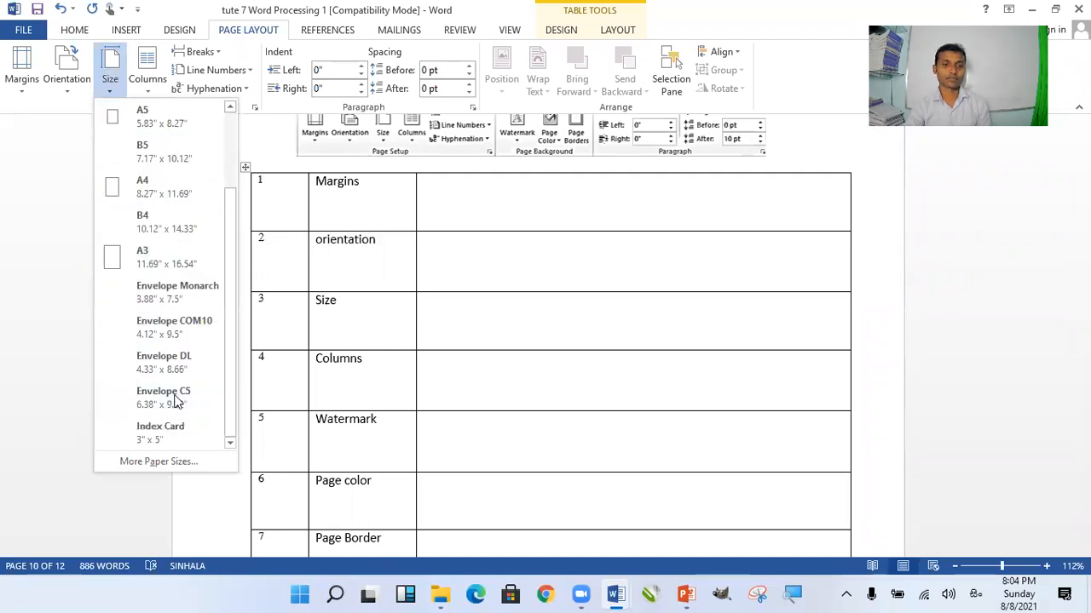
scroll(175, 402, up, 1)
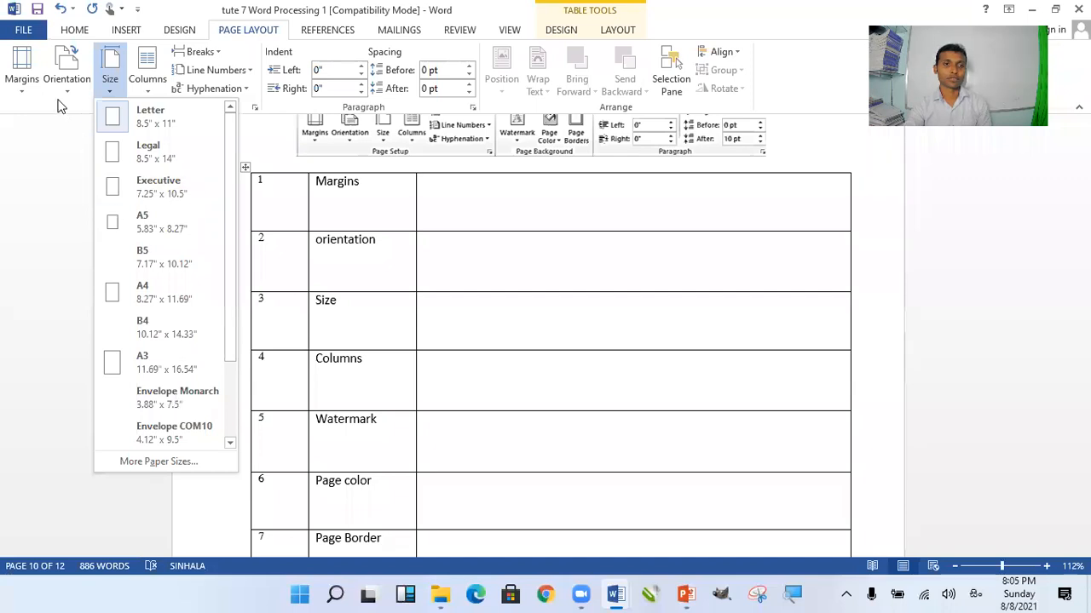
click(55, 171)
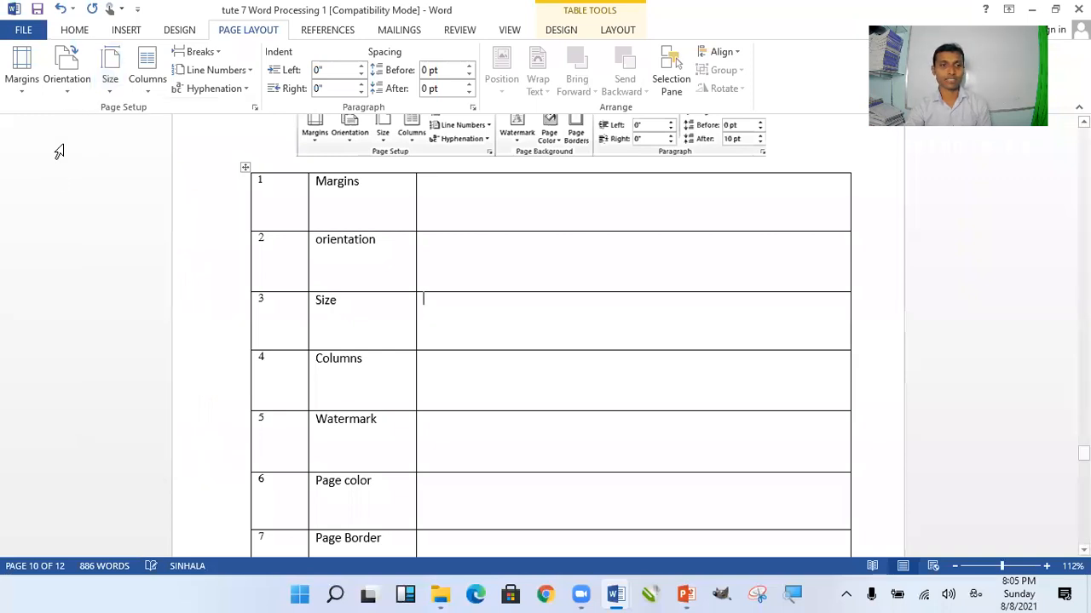
Step: Review the Portrait and Landscape orientation options, then look over question 27's table again
click(67, 86)
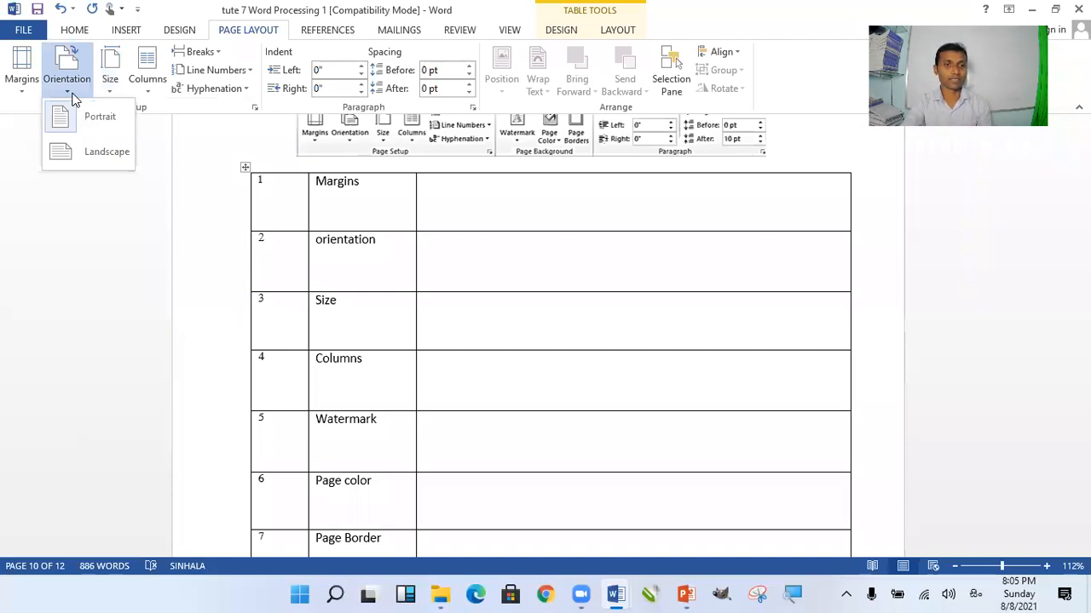
click(72, 106)
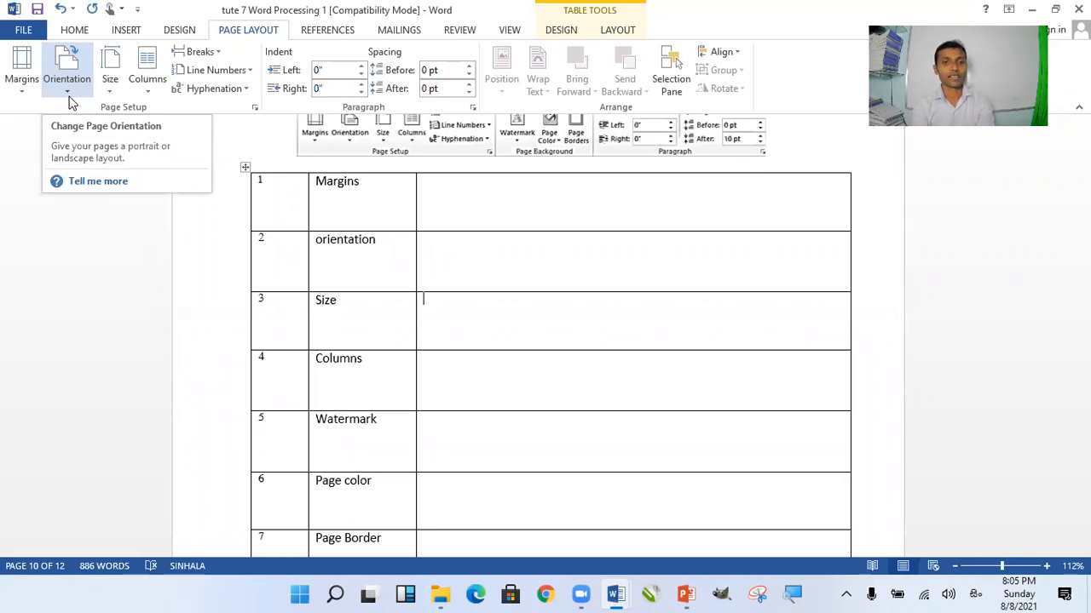
click(113, 93)
click(41, 173)
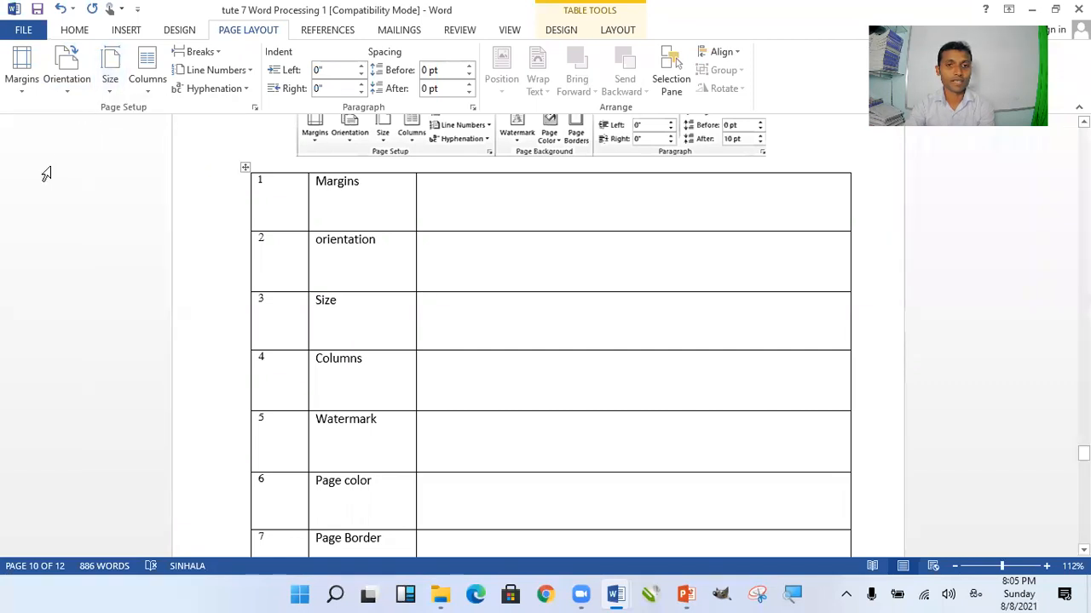
scroll(529, 417, up, 3)
scroll(529, 417, down, 3)
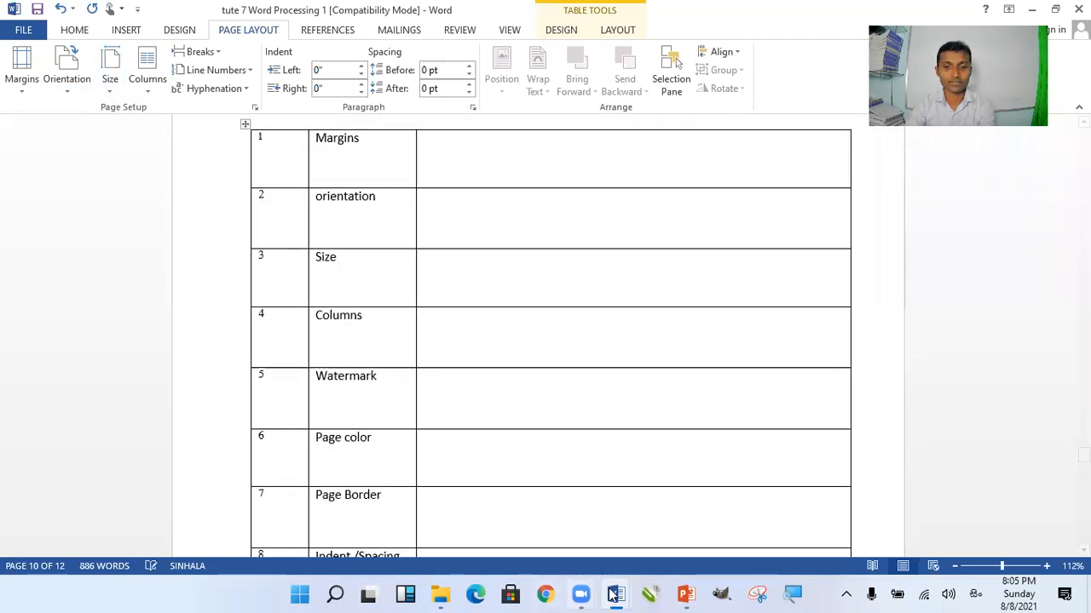
Step: Switch to Document6, deselect its text and undo the drop cap on the first paragraph
mouse_move(618, 594)
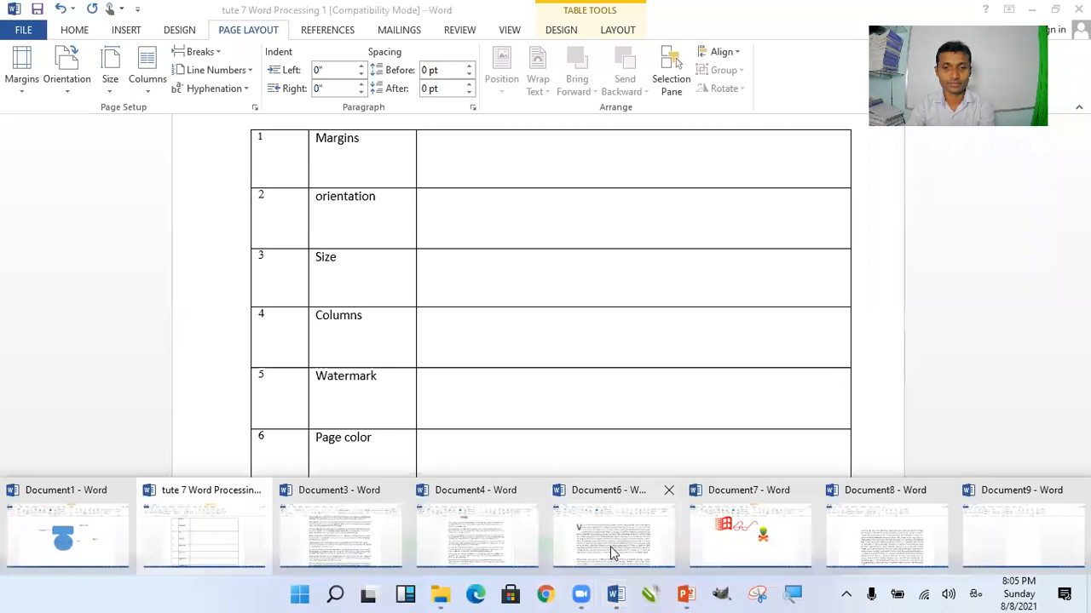
click(611, 552)
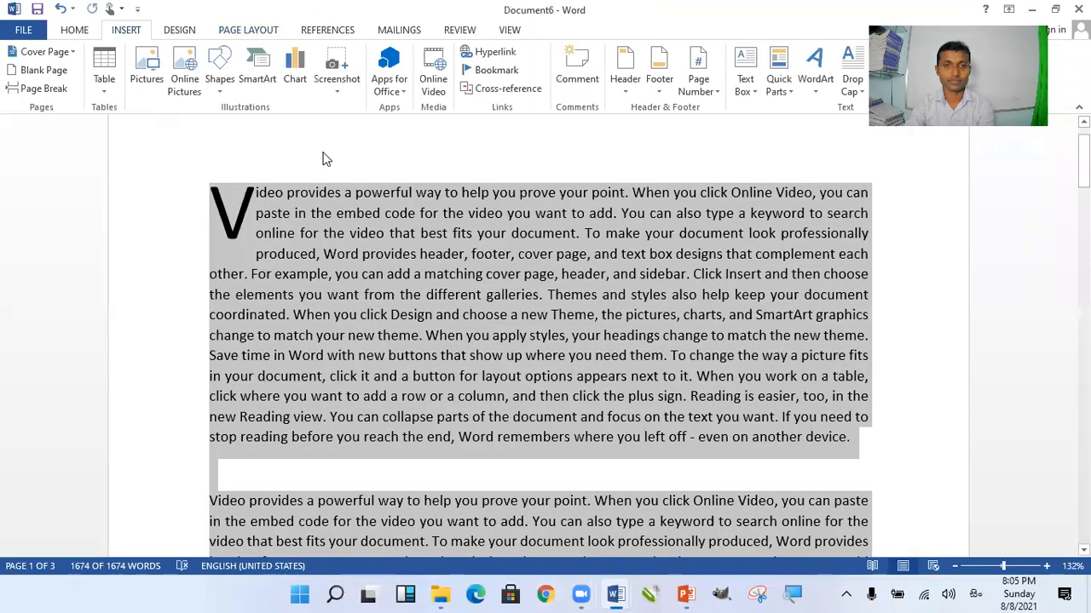
click(592, 247)
scroll(591, 246, down, 6)
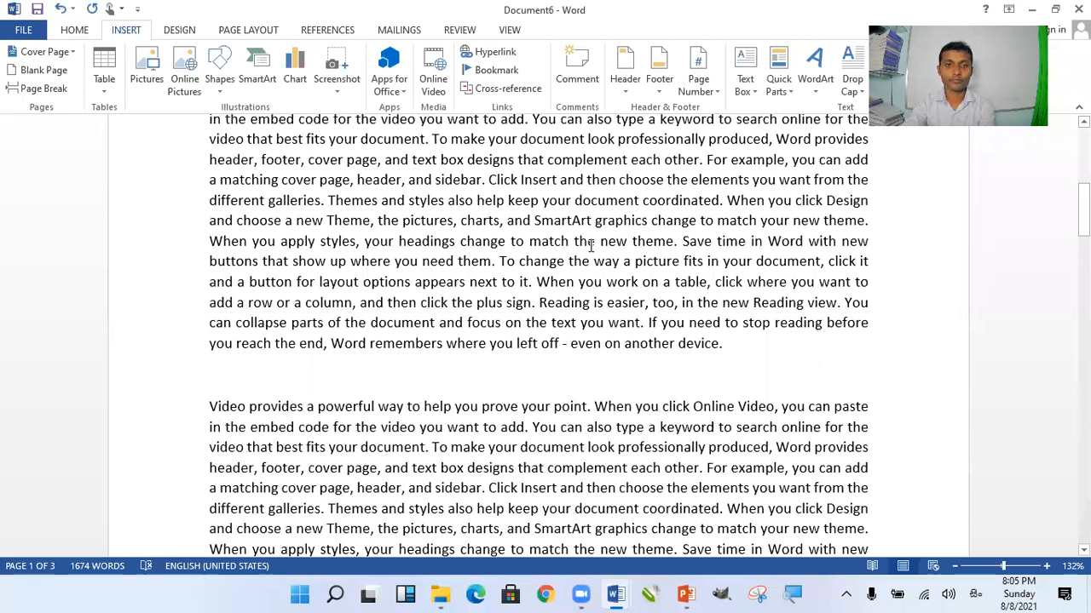
scroll(591, 247, up, 6)
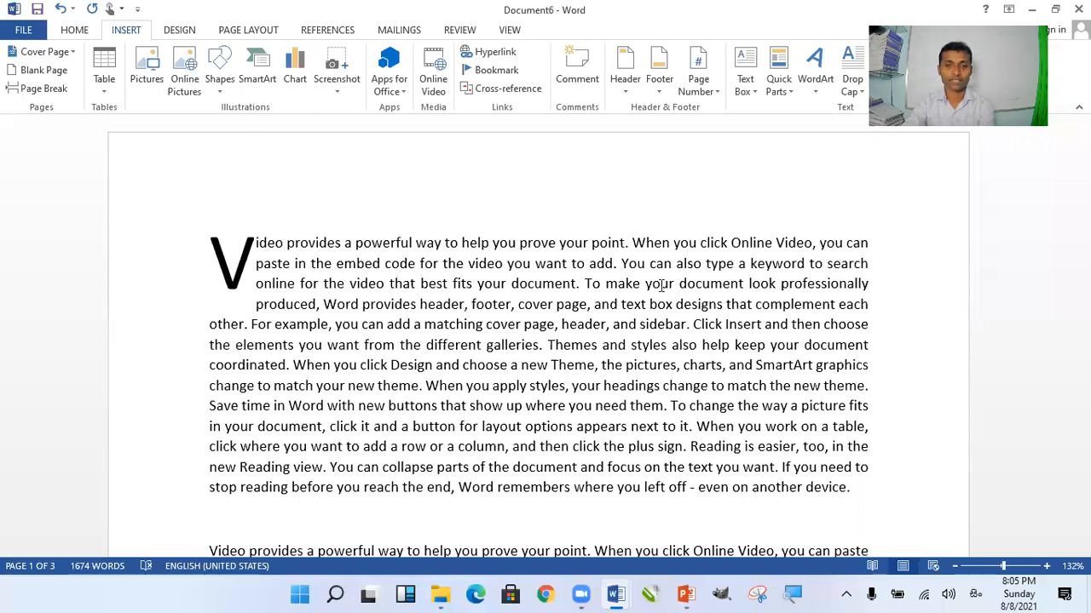
key(ctrl+z)
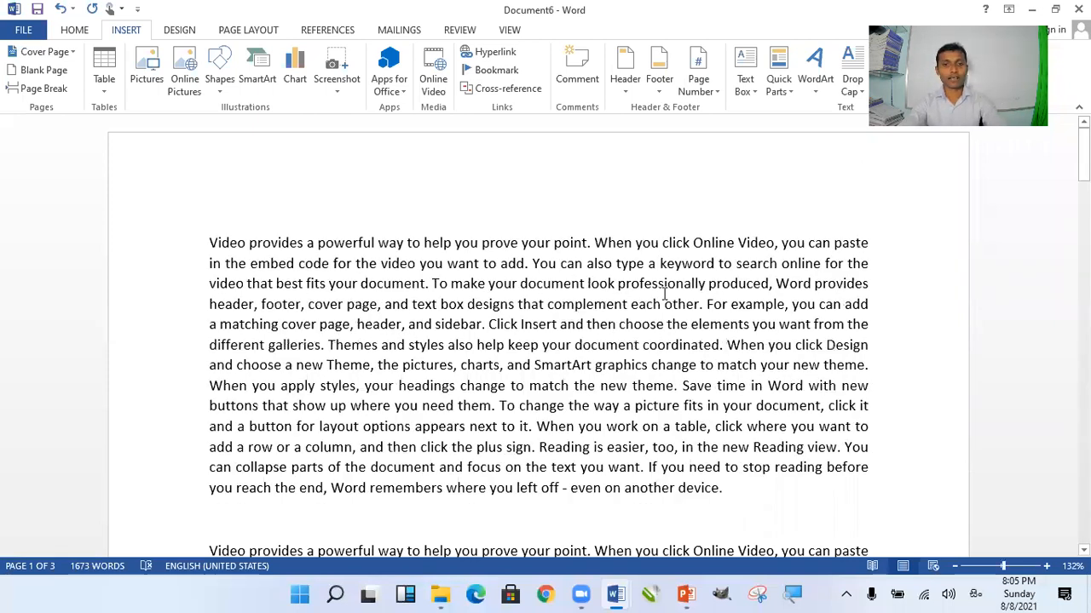
Step: Change Document6's page orientation to Landscape
ctrl+scroll(664, 293, down, 3)
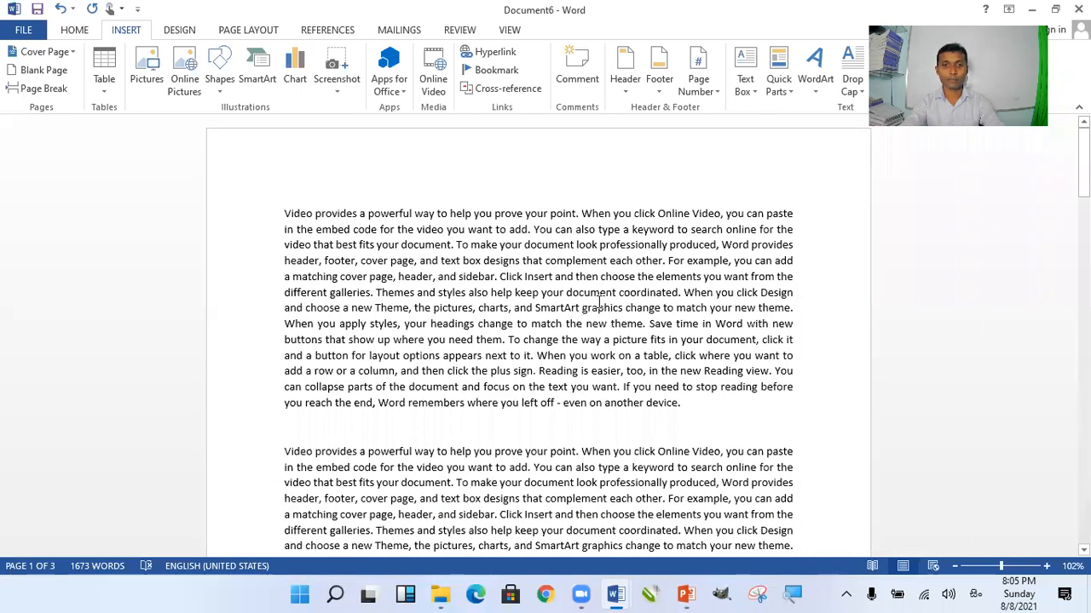
scroll(599, 303, down, 5)
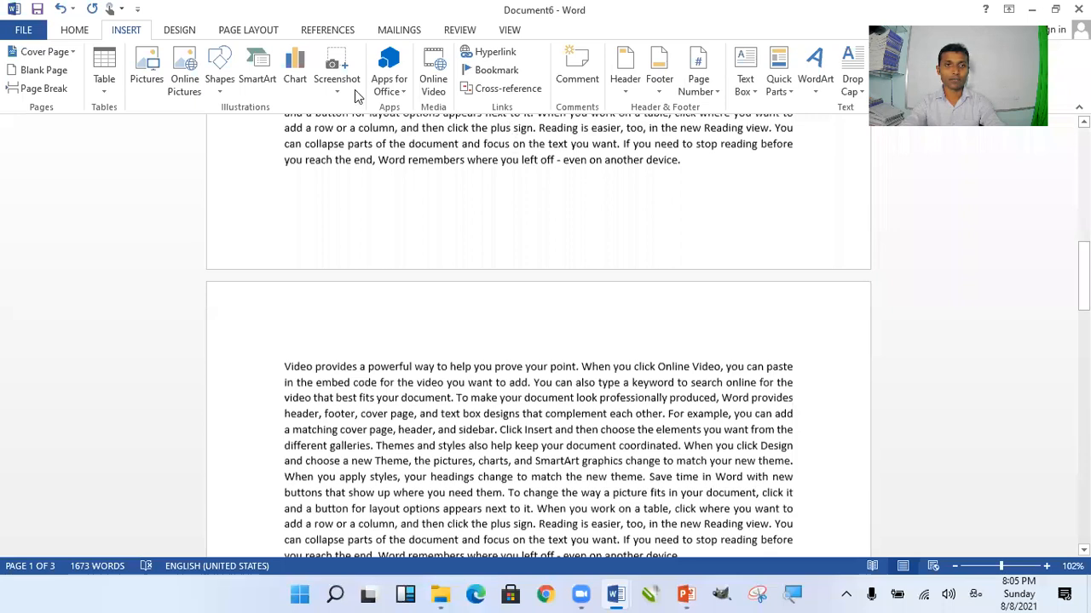
click(140, 66)
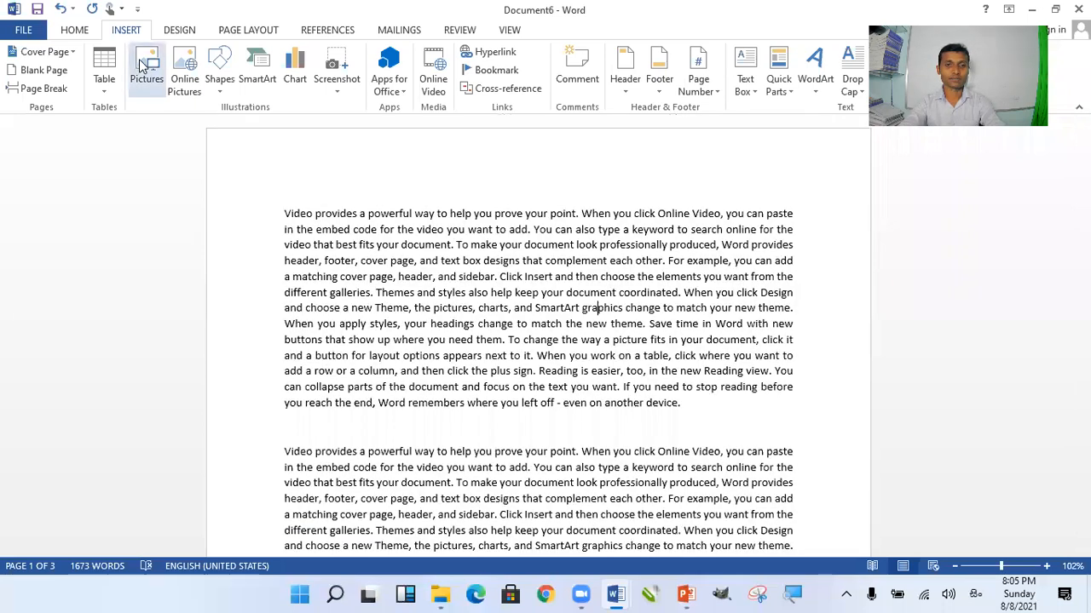
click(243, 30)
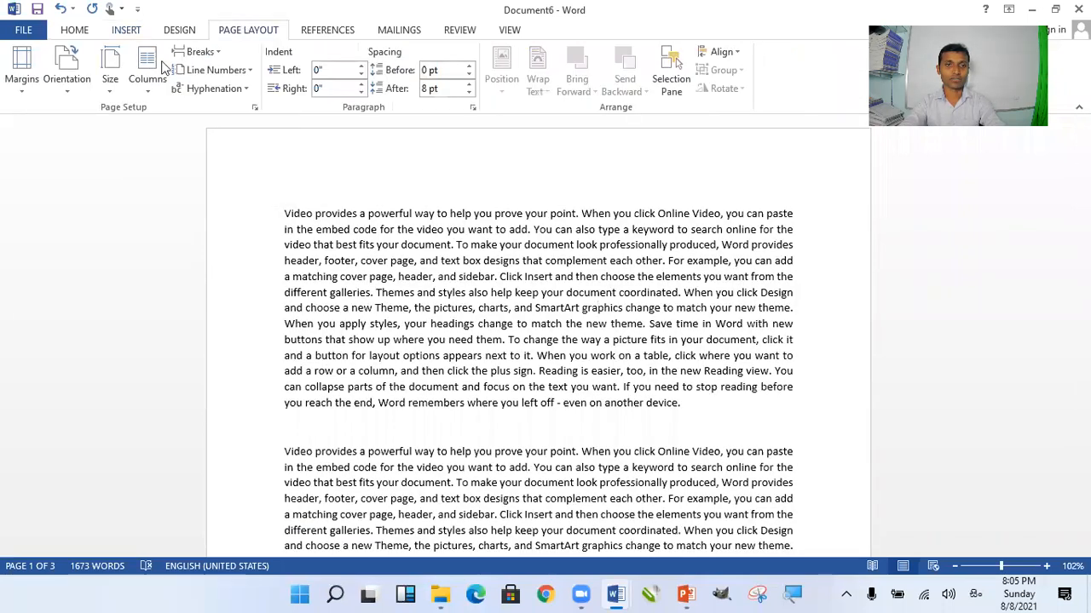
click(75, 92)
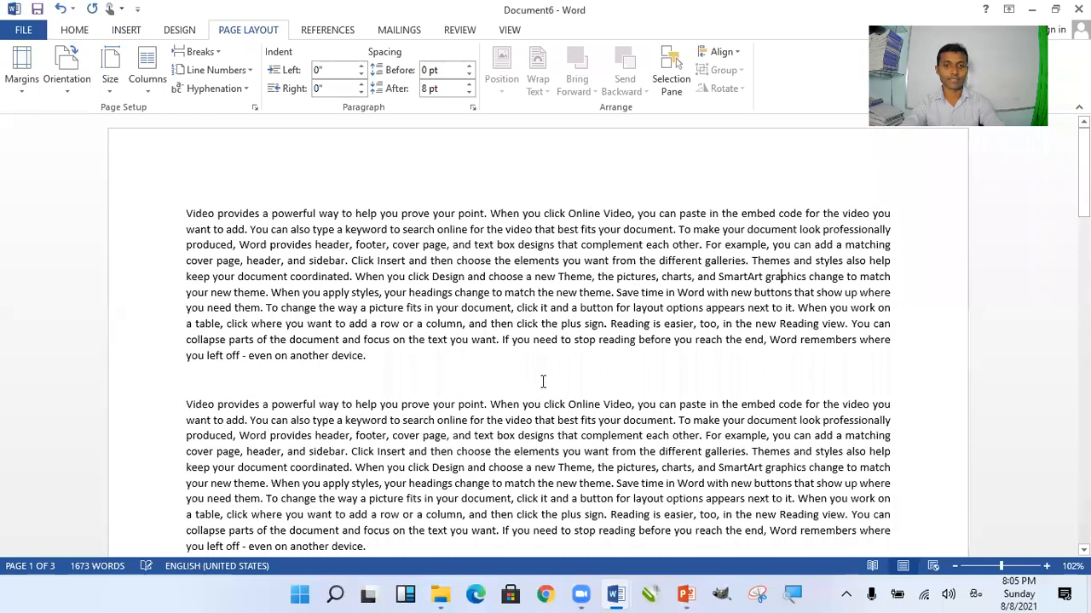
ctrl+scroll(543, 381, up, 1)
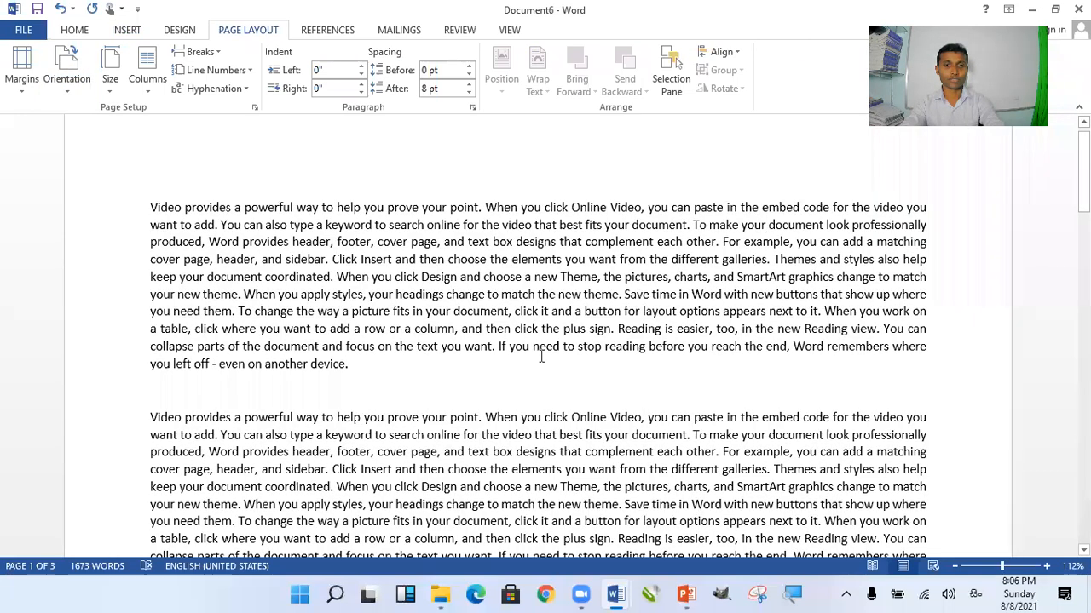
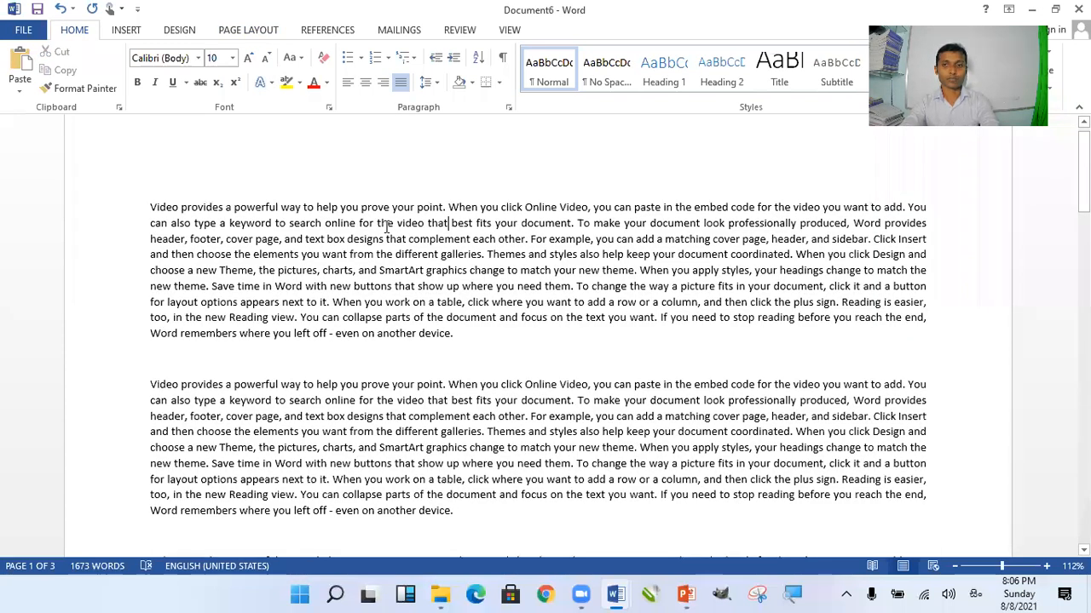
Step: Try the Two and Left column presets on all of Document6's text
ctrl+scroll(386, 226, up, 4)
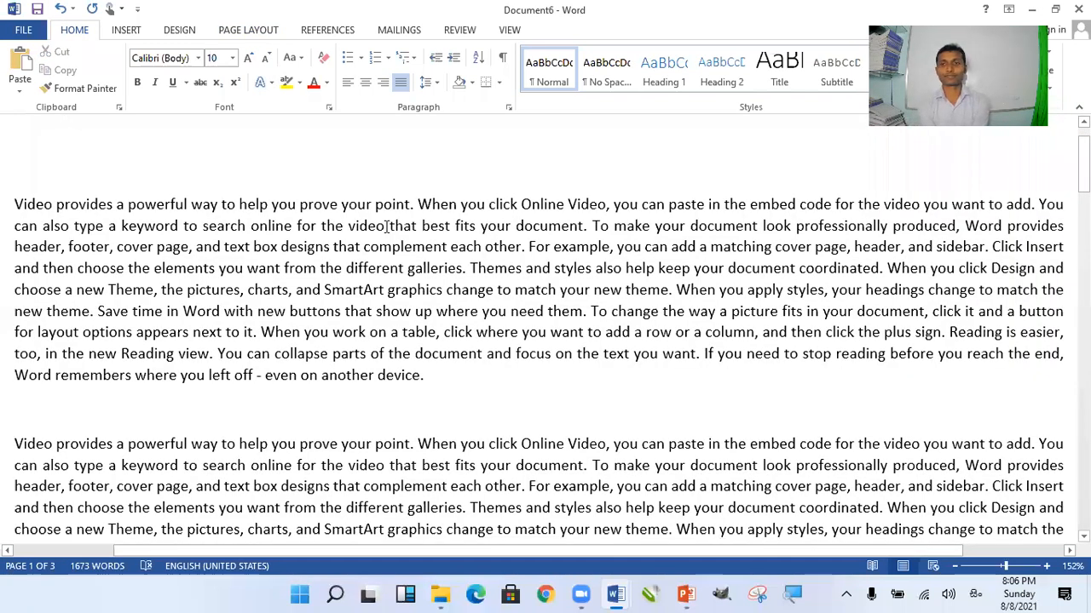
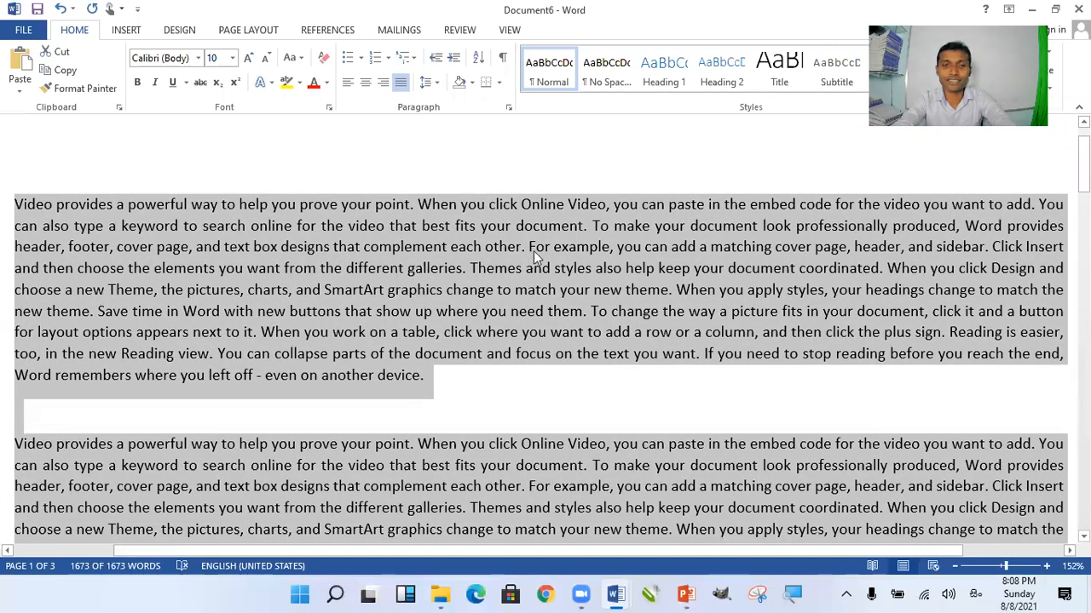
click(230, 38)
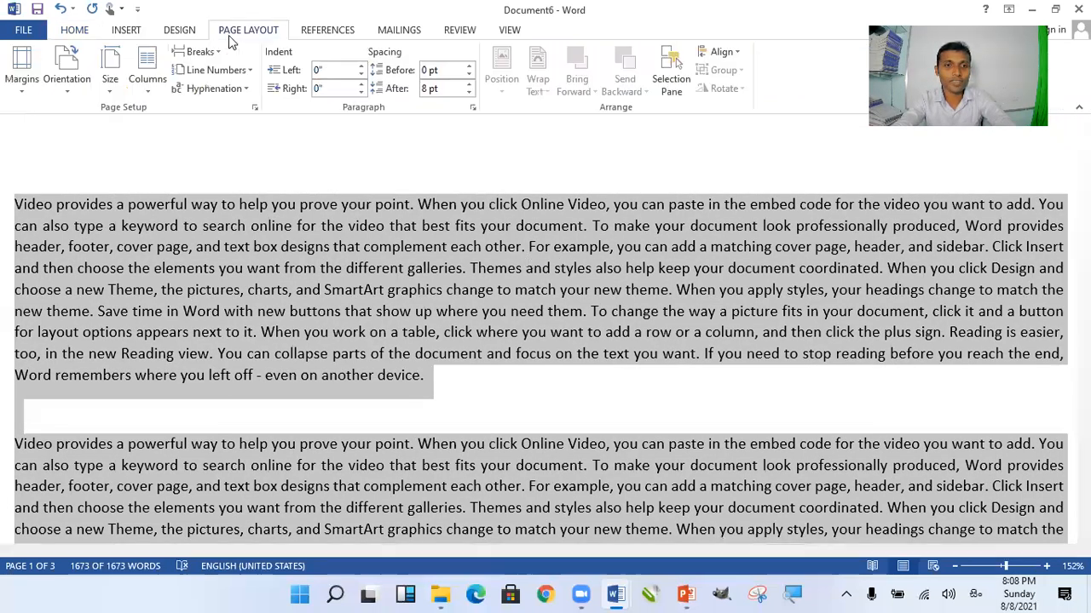
click(152, 86)
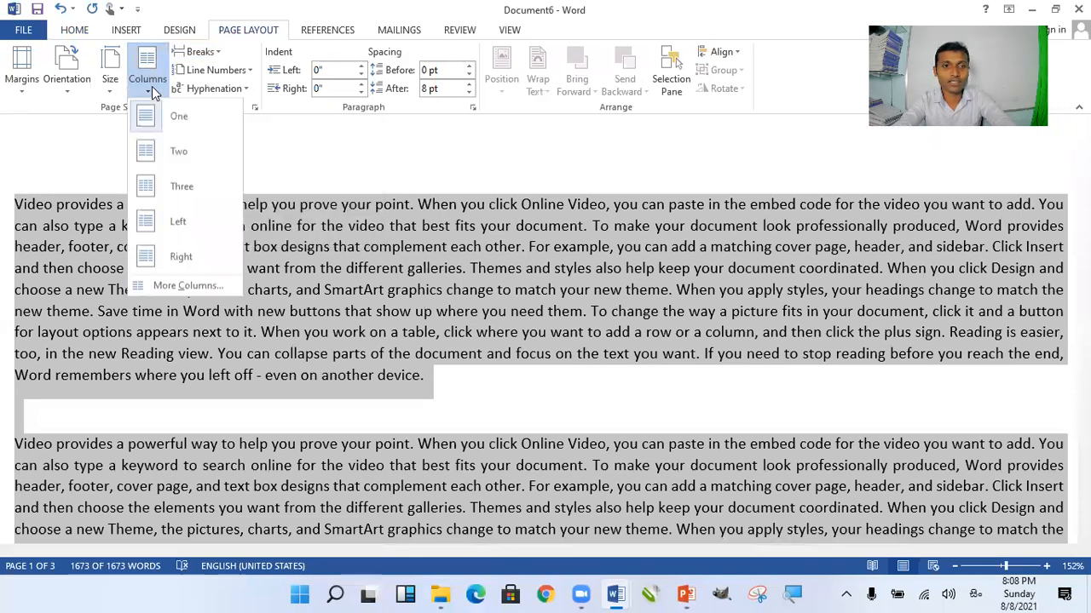
click(180, 153)
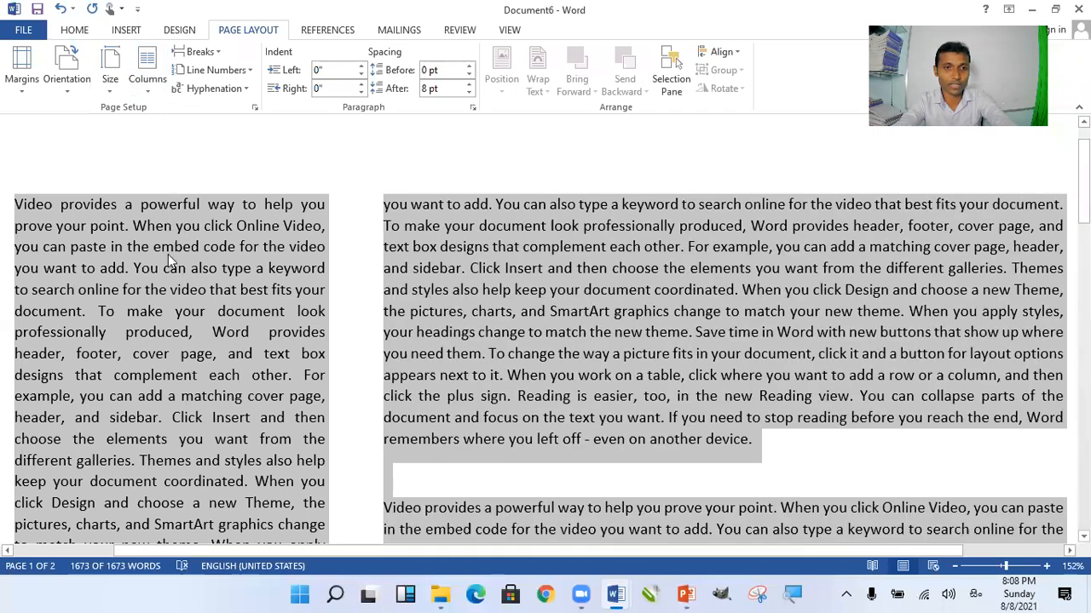
Step: Split the selected text into 4 columns of equal width using the custom column settings, and look over the layout
click(149, 99)
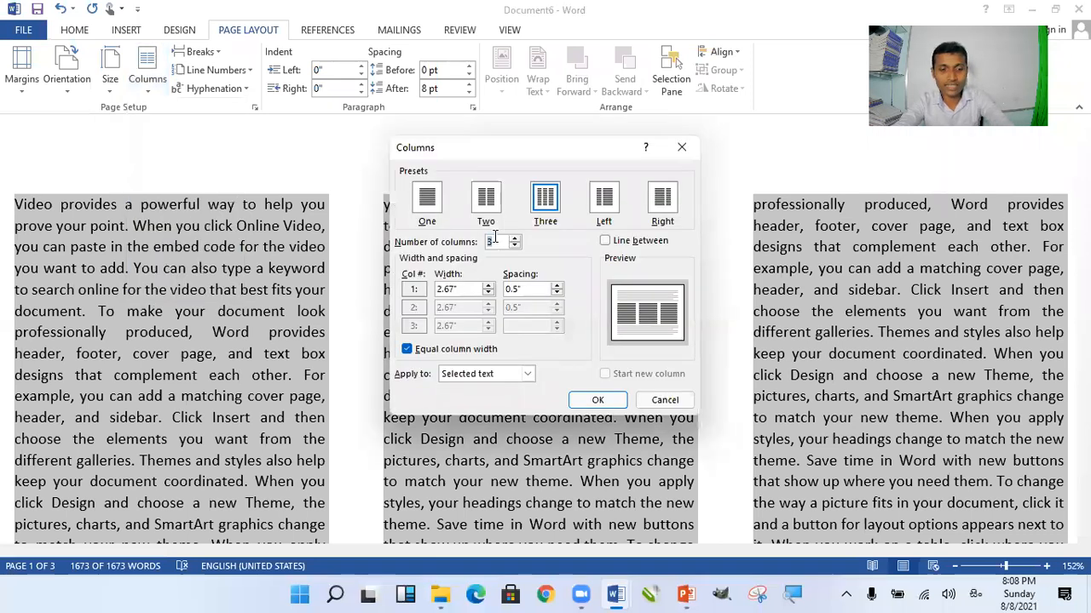
text(4)
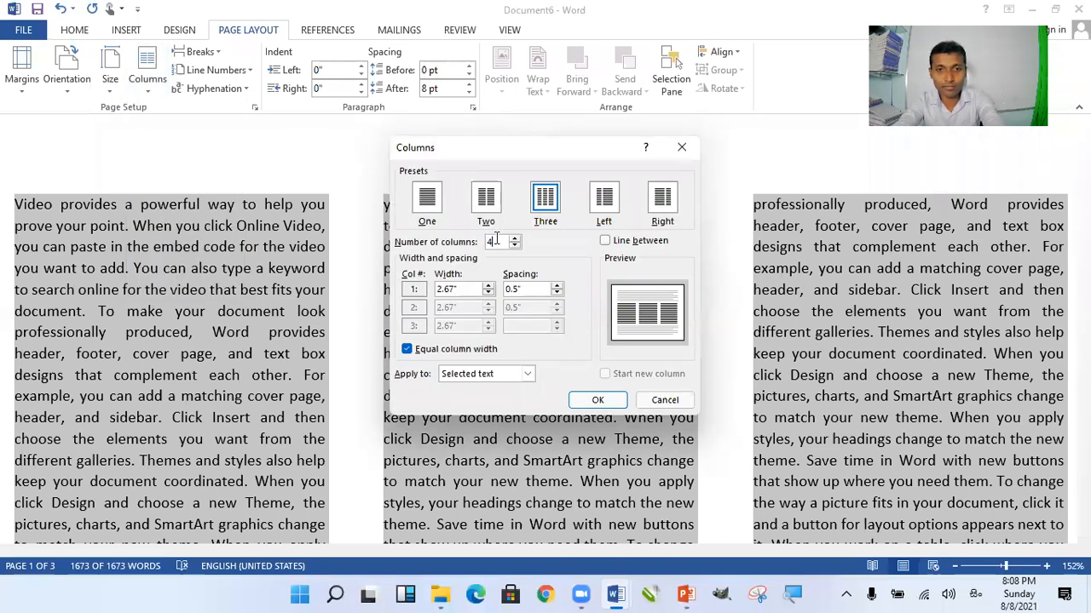
click(599, 400)
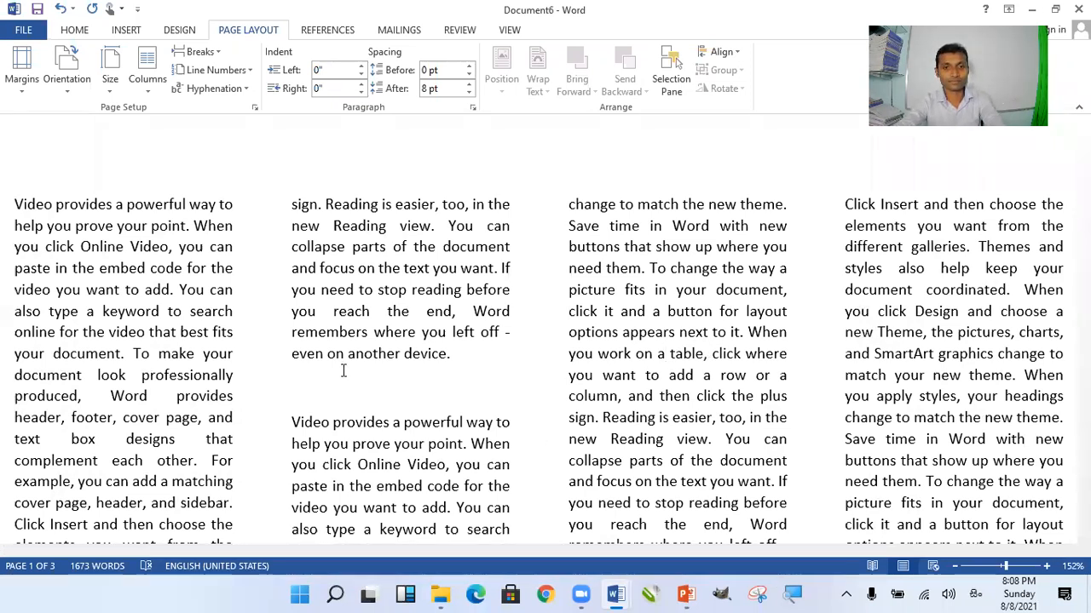
scroll(343, 370, down, 5)
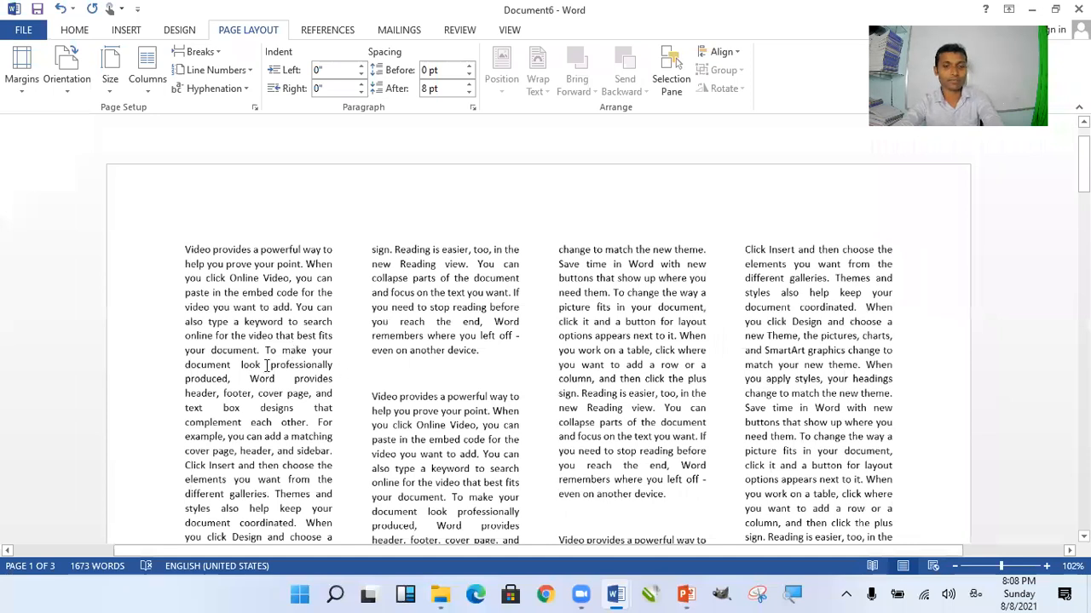
scroll(267, 365, up, 1)
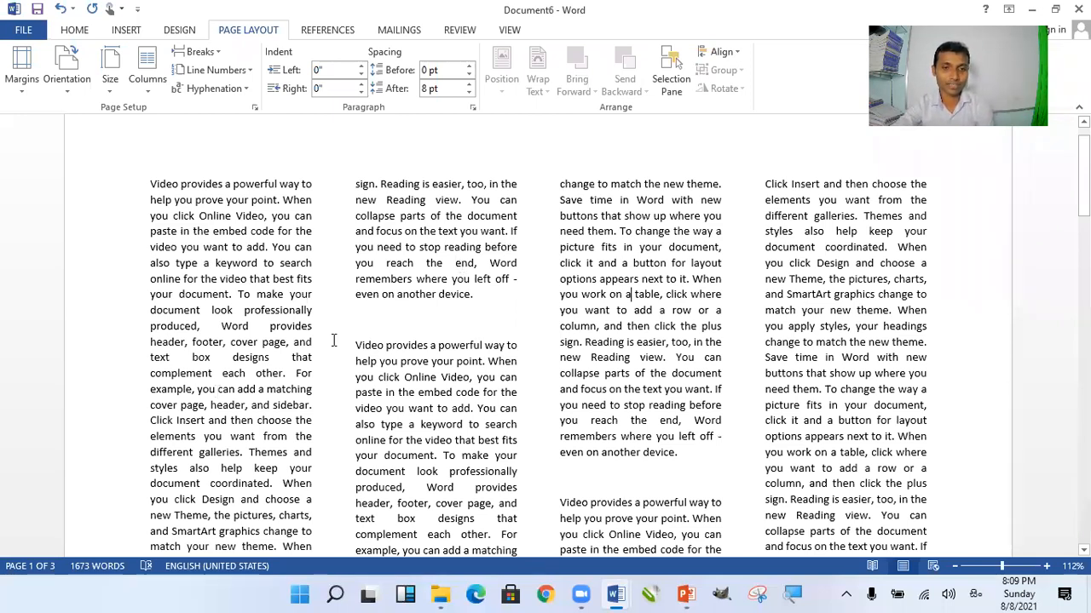
Step: Insert the "images" car picture from the Desktop at the blank line in the second column and shrink it slightly
scroll(333, 341, down, 1)
scroll(404, 387, up, 2)
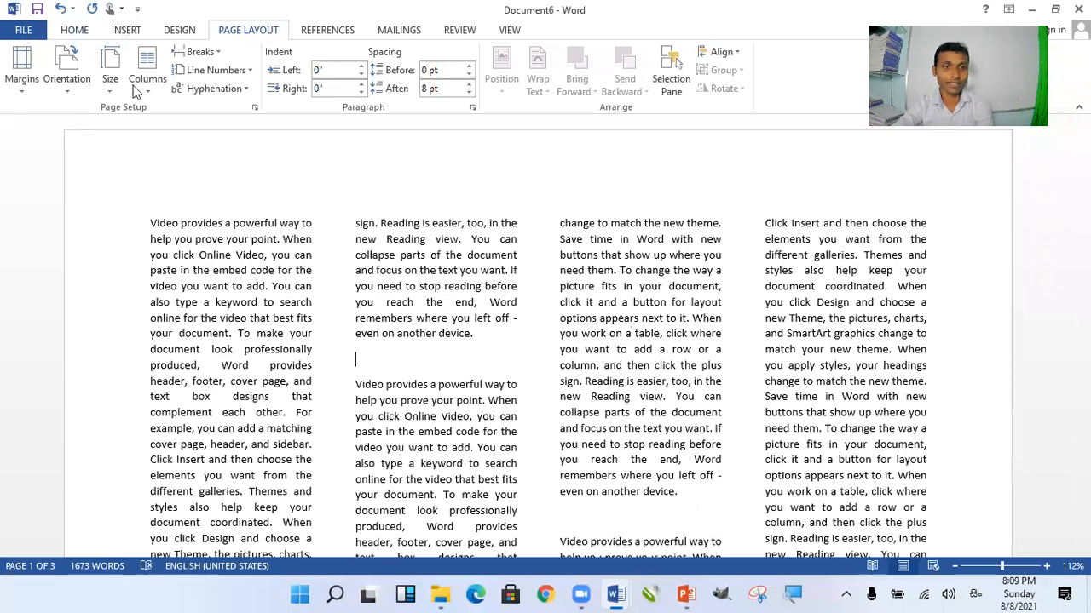
scroll(136, 96, up, 2)
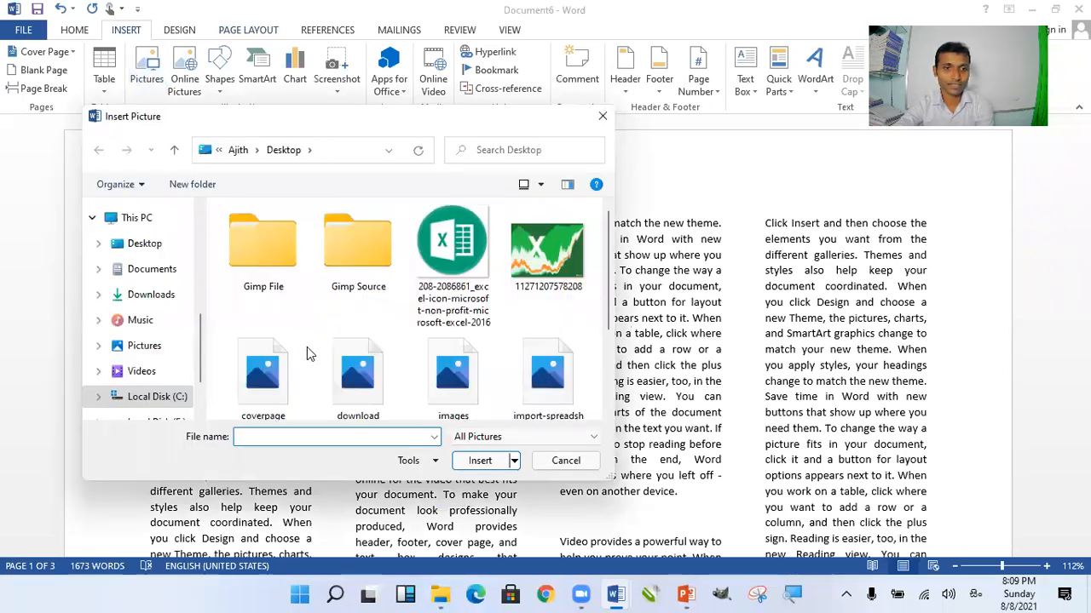
click(417, 368)
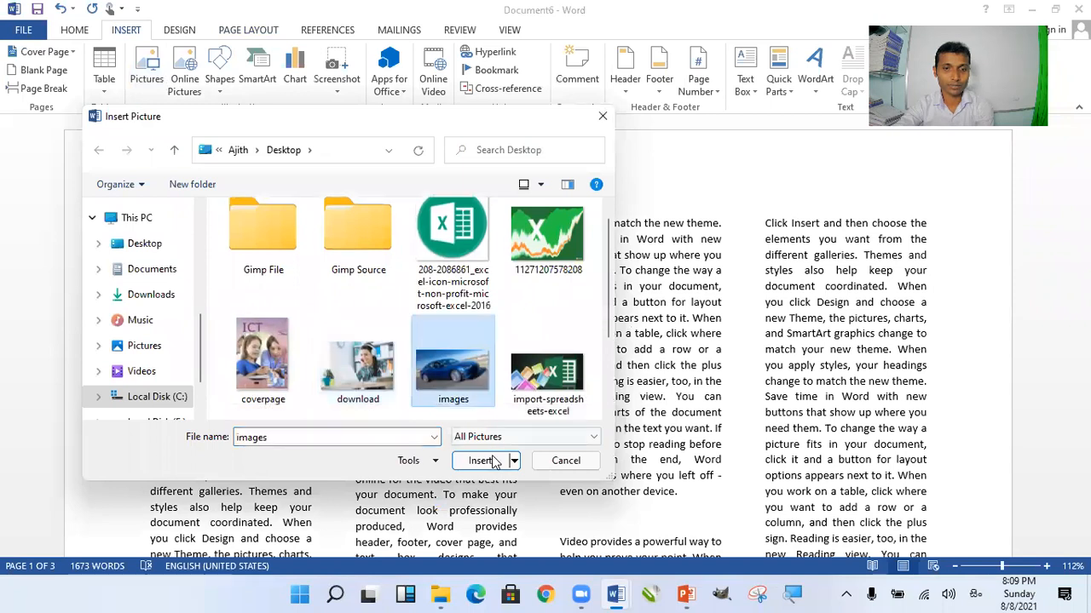
click(480, 460)
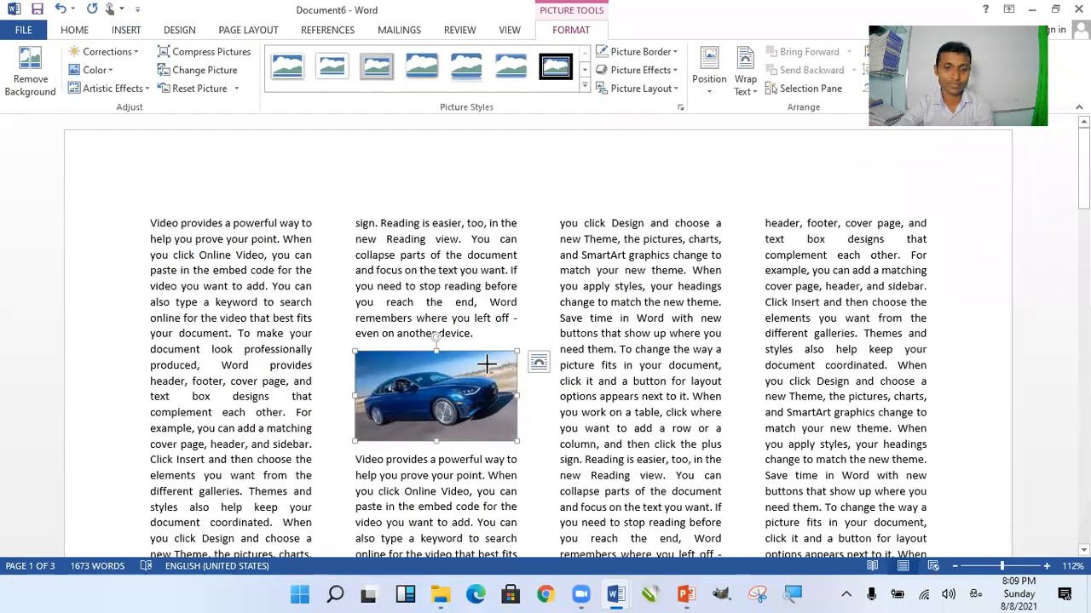
drag(517, 351, 487, 363)
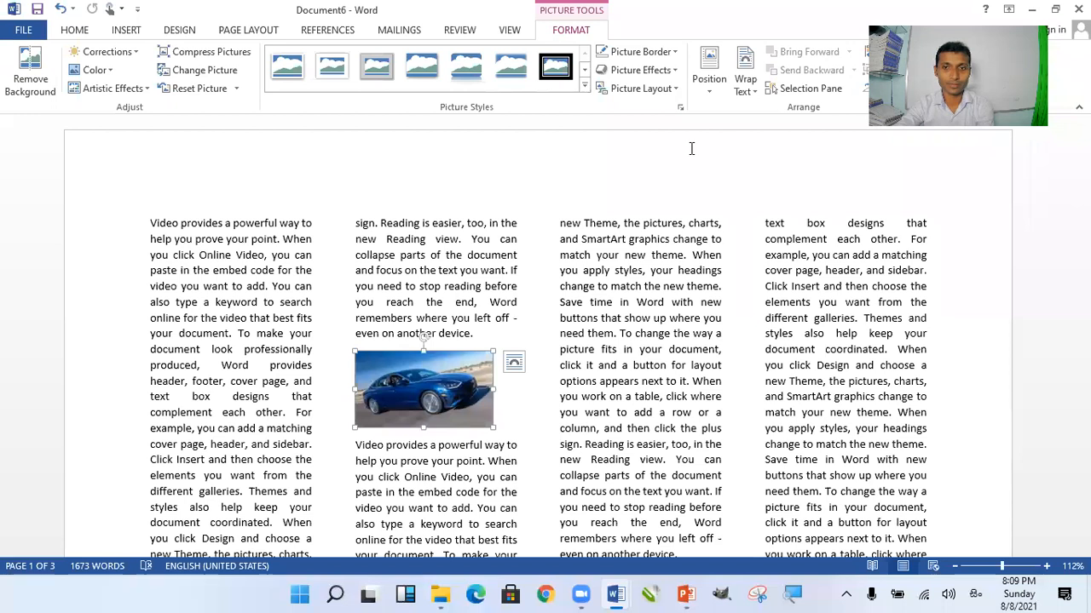
Step: Set the car picture's text wrapping to Through, shrink it further and place it within the third column's text
click(744, 89)
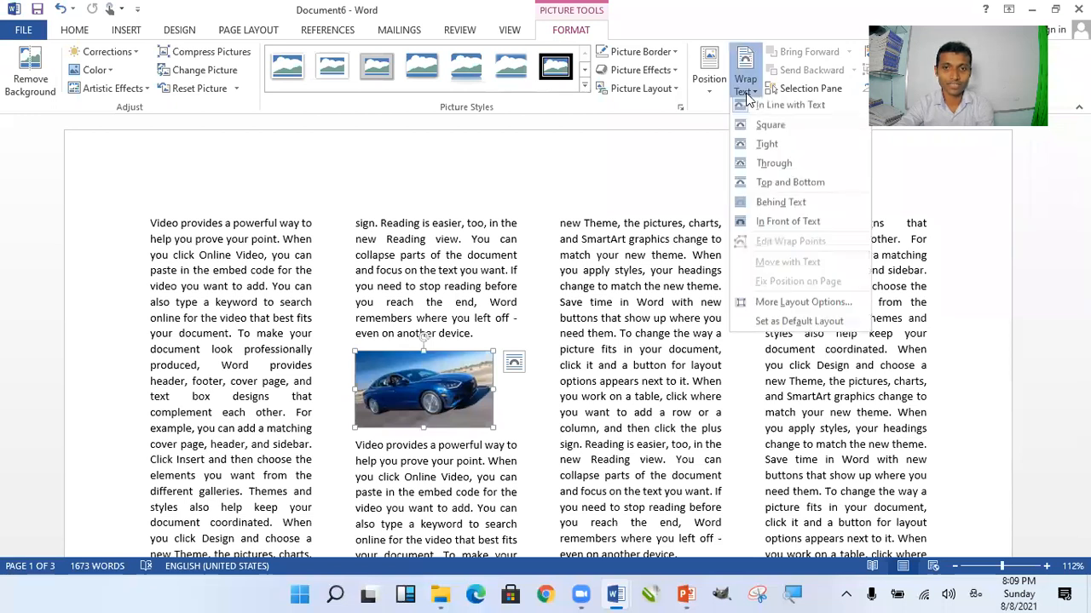
click(773, 167)
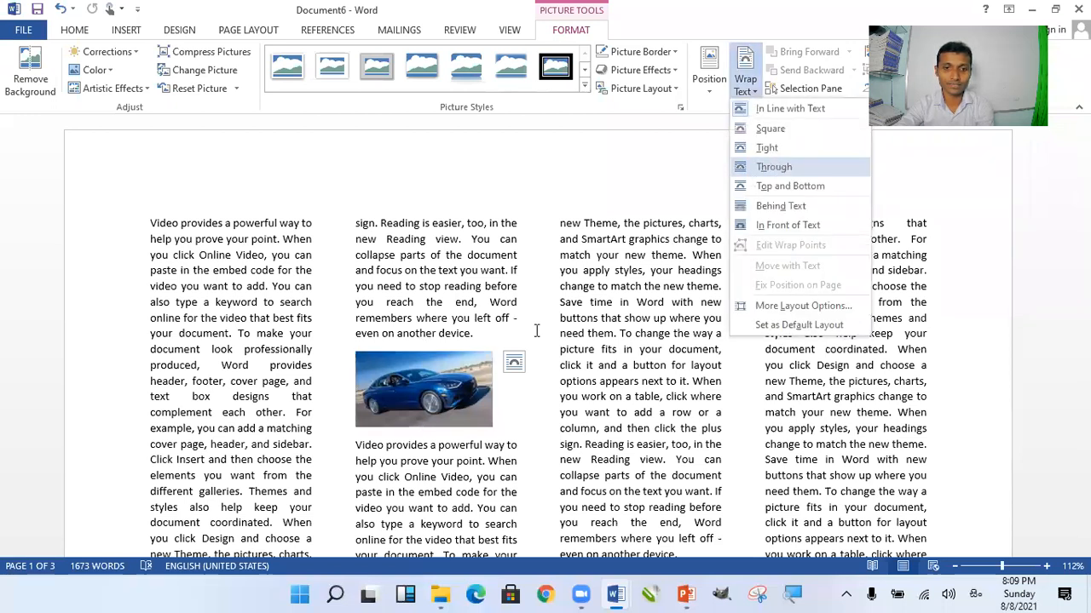
drag(475, 379, 530, 362)
drag(712, 325, 658, 340)
mouse_move(628, 375)
mouse_down()
mouse_move(690, 291)
mouse_move(687, 306)
mouse_move(714, 317)
mouse_move(721, 344)
mouse_move(614, 380)
mouse_up()
click(738, 426)
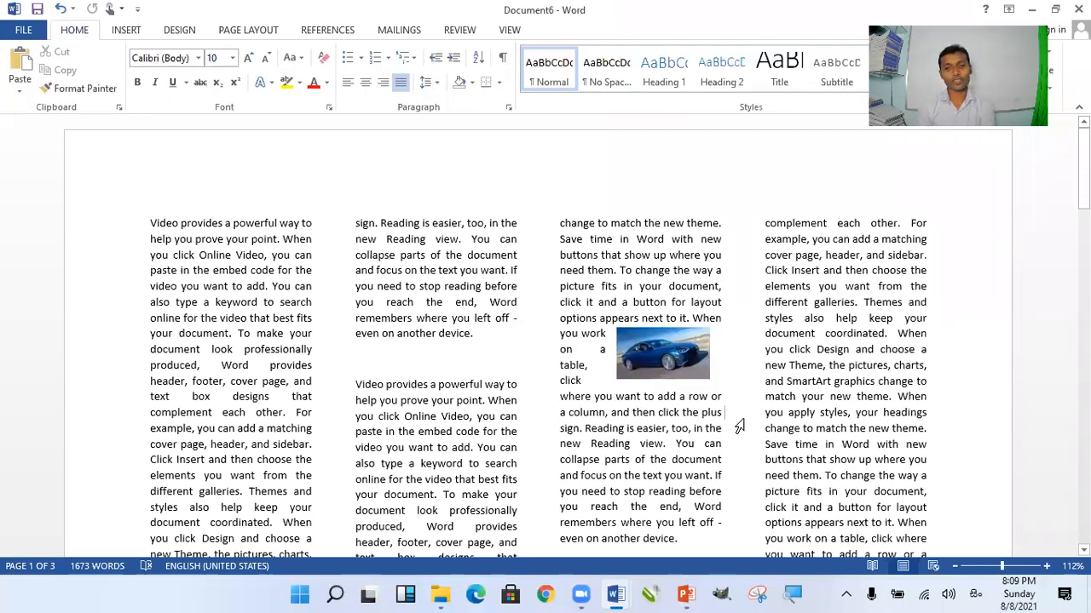
Step: Move the car picture through the second column to the start of the first column, and delete it
click(666, 356)
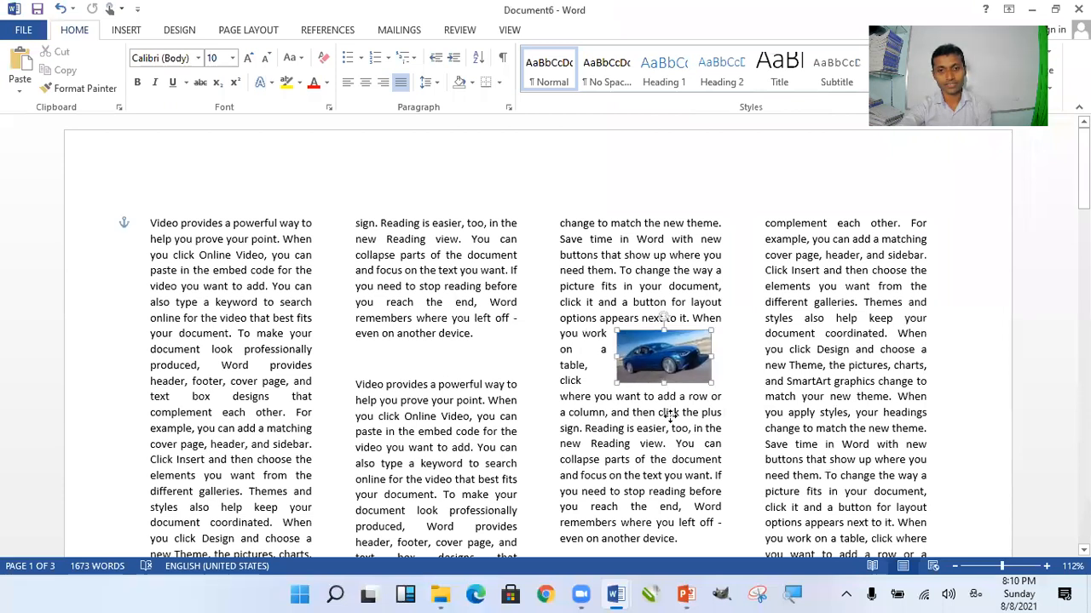
drag(622, 301, 412, 297)
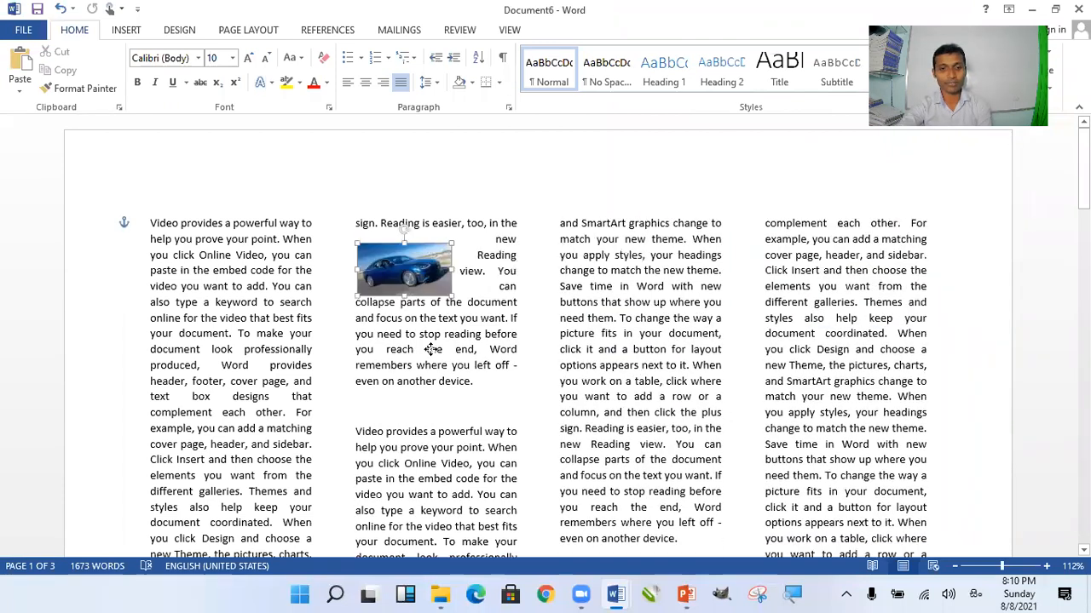
drag(443, 478, 259, 309)
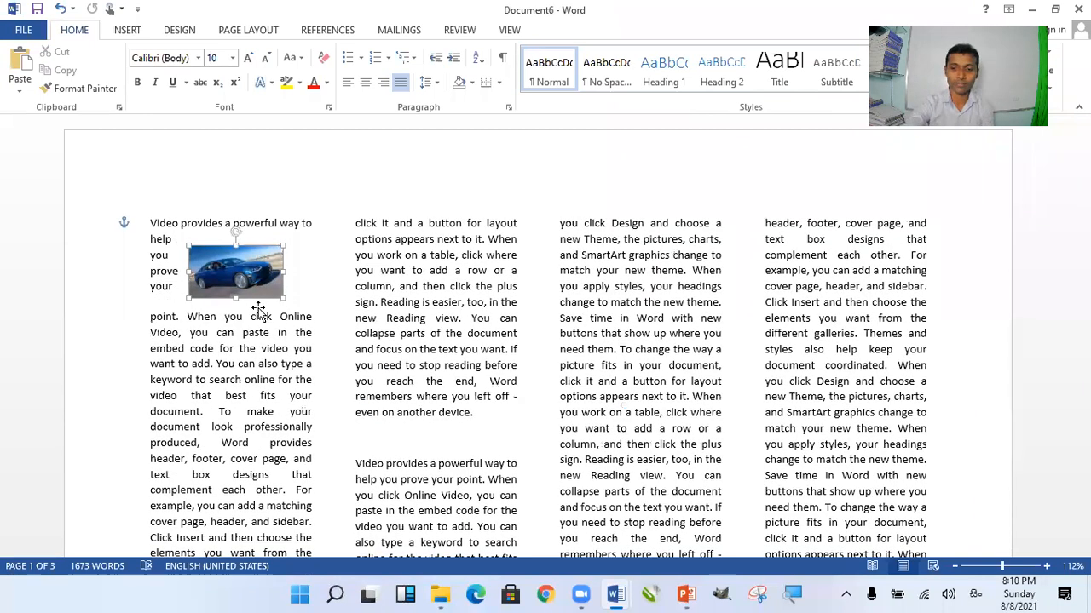
key(Delete)
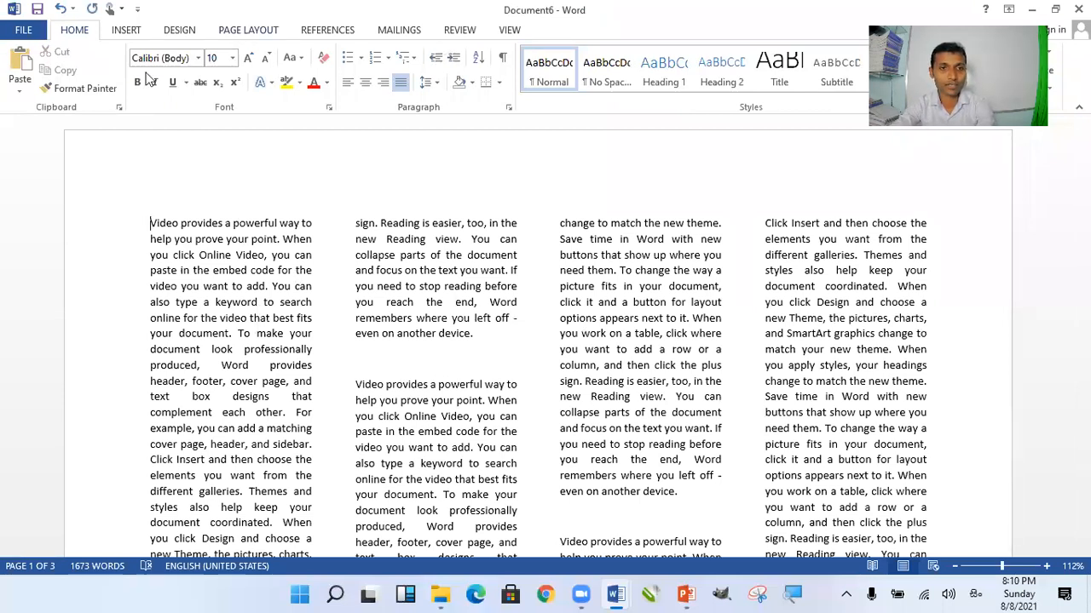
Step: Add a line between the four columns of the whole document using the custom column settings
scroll(149, 78, down, 3)
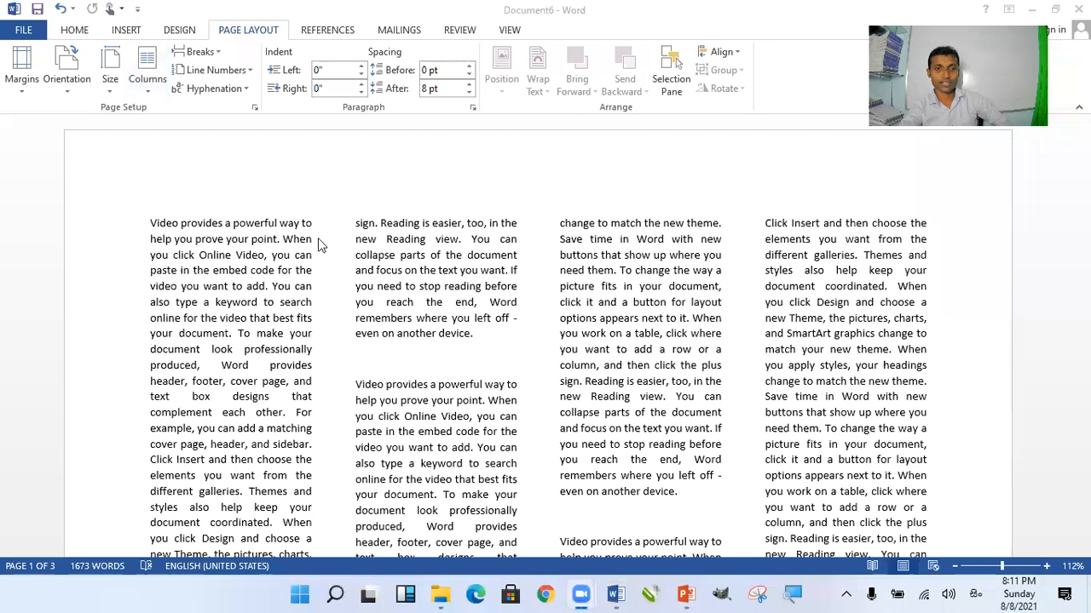
click(148, 85)
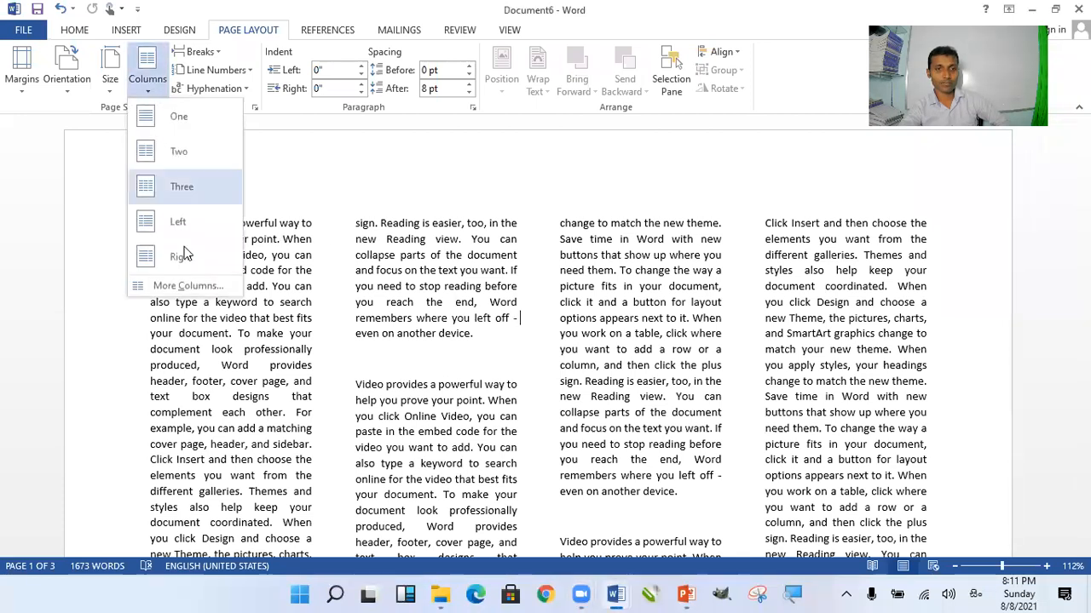
click(199, 287)
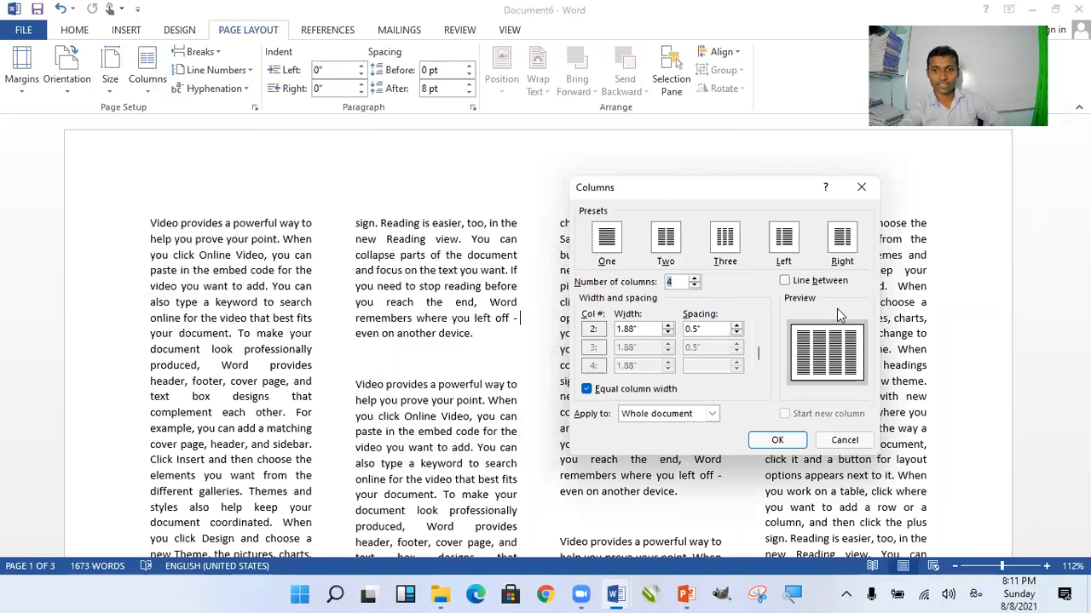
click(787, 286)
click(777, 440)
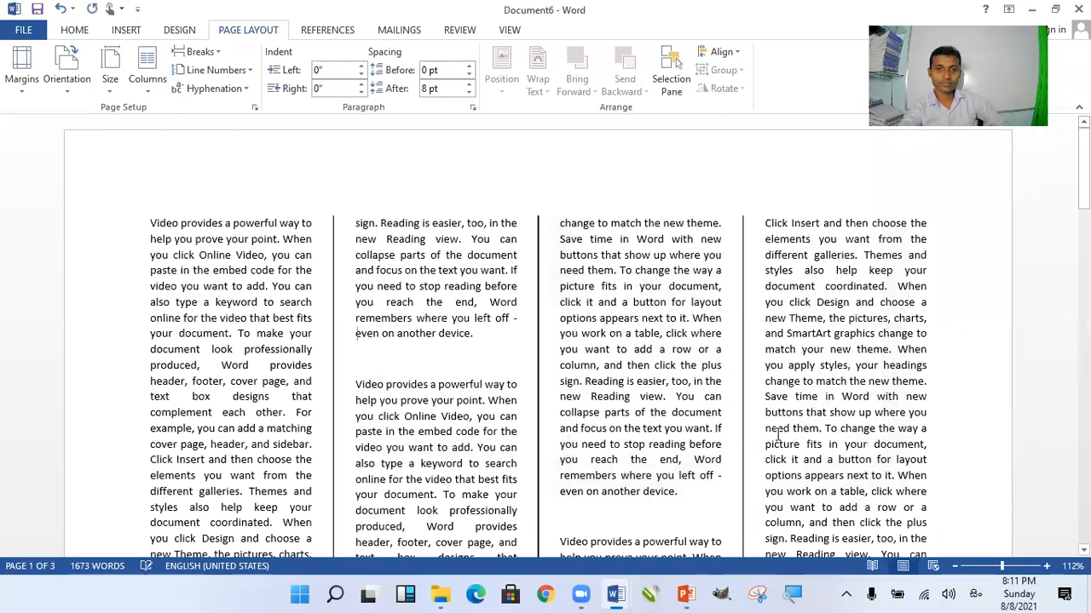
click(814, 349)
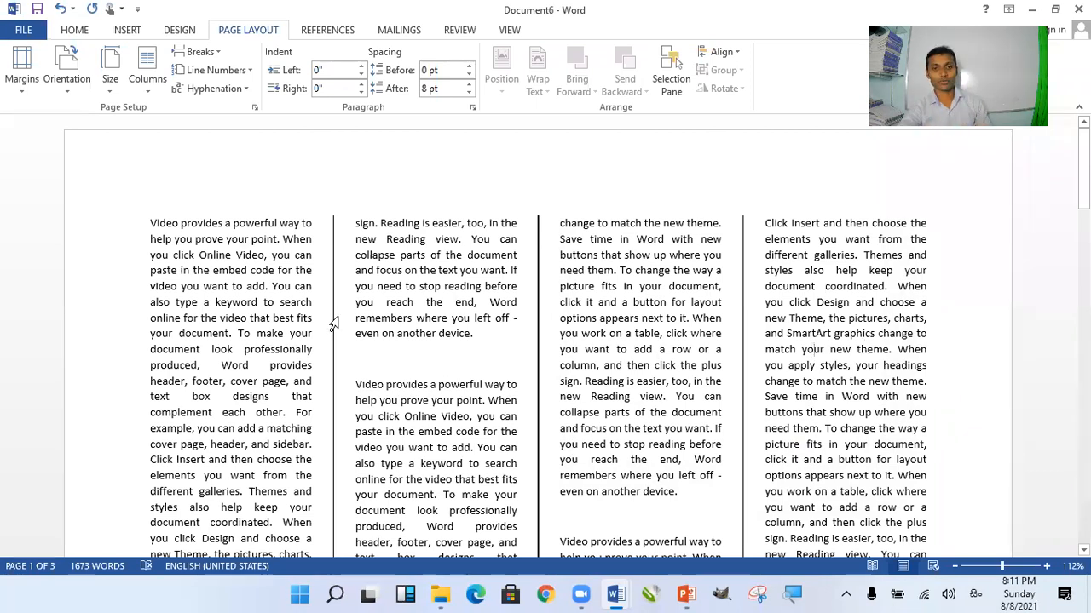
Step: Try applying the four-column settings from this point forward in the fourth column, look over the layout and undo the change
click(152, 87)
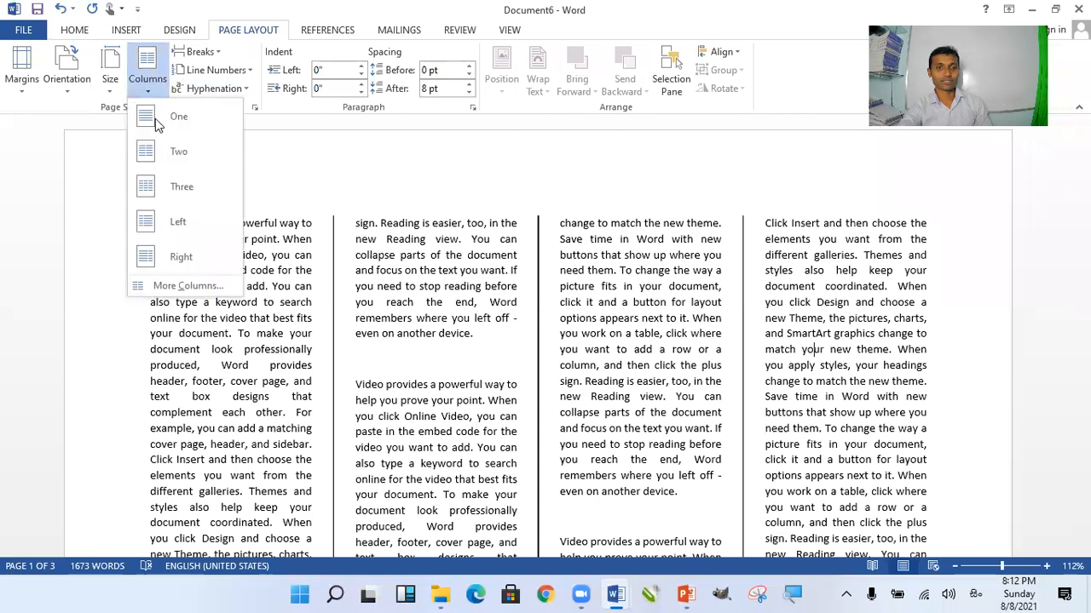
click(188, 288)
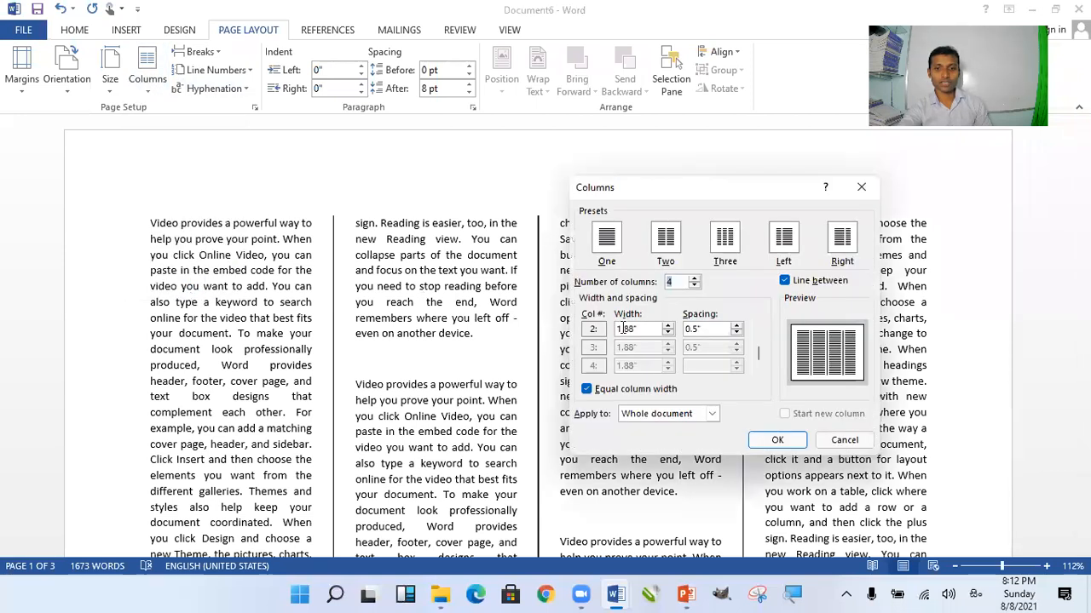
click(714, 415)
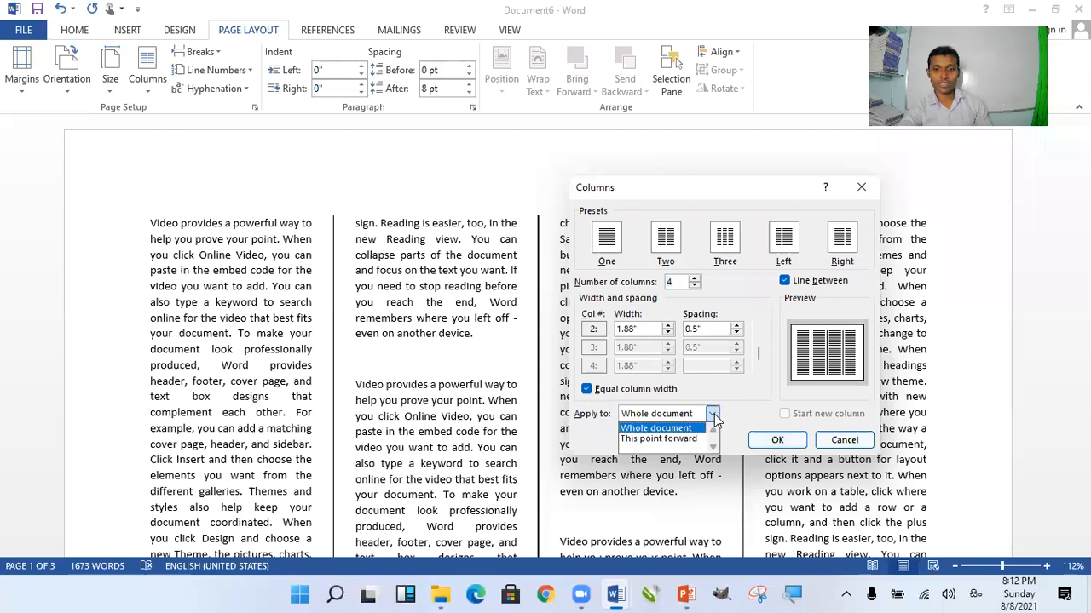
click(657, 439)
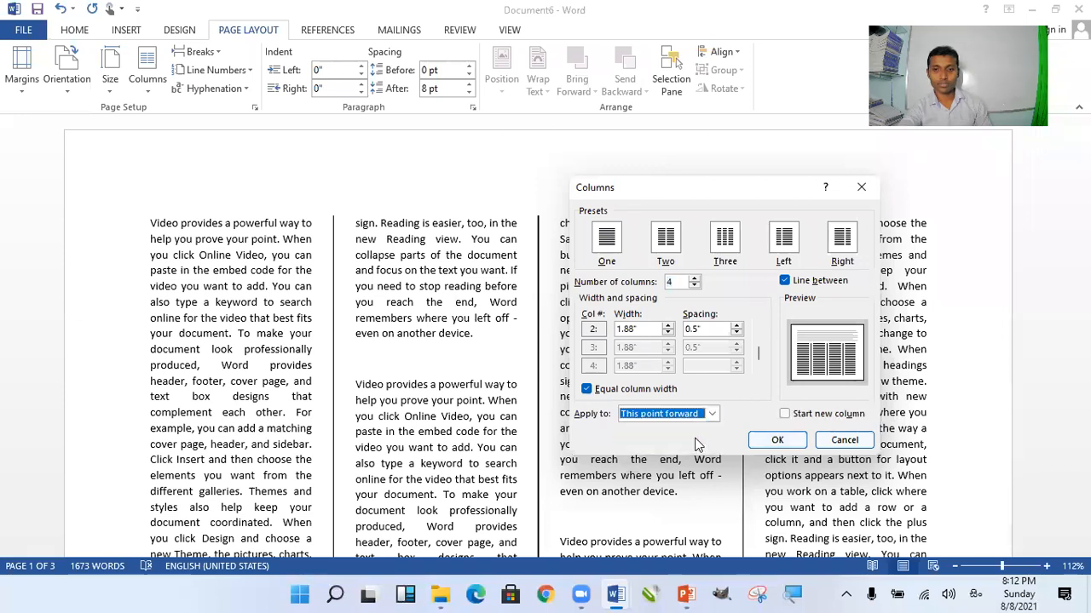
click(775, 440)
scroll(578, 364, down, 1)
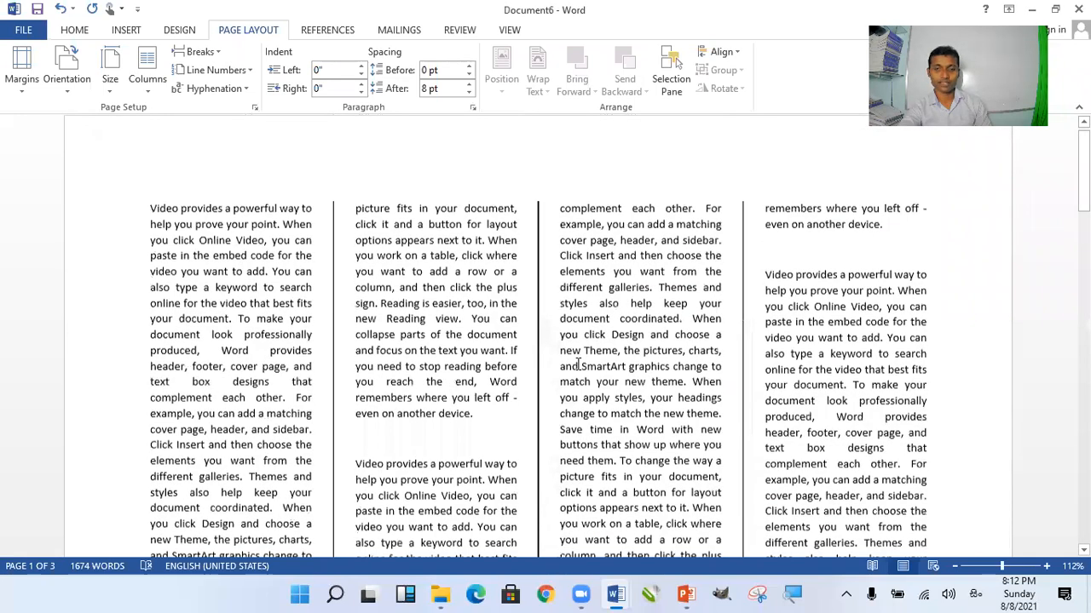
scroll(504, 303, up, 1)
key(ctrl+z)
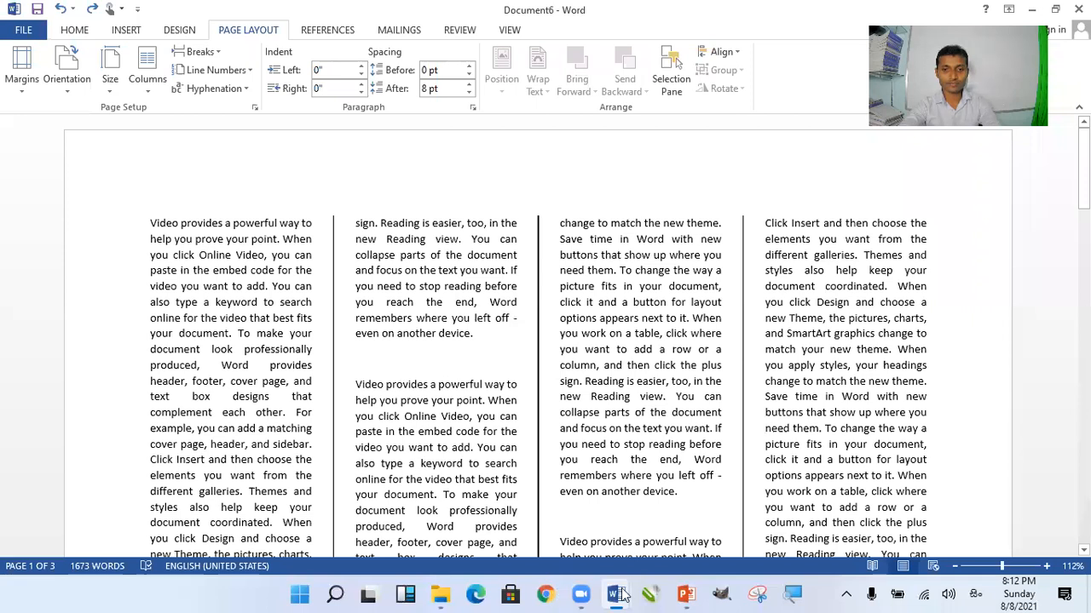
Step: Return to Document6, look over its columns and turn off the line between them for the whole document
mouse_move(622, 594)
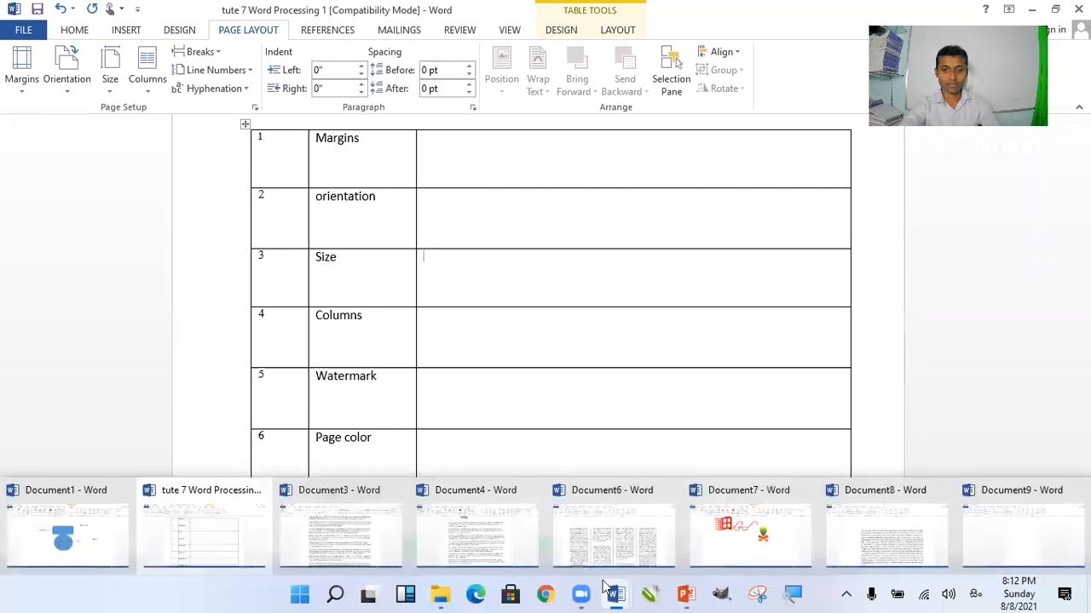
click(621, 548)
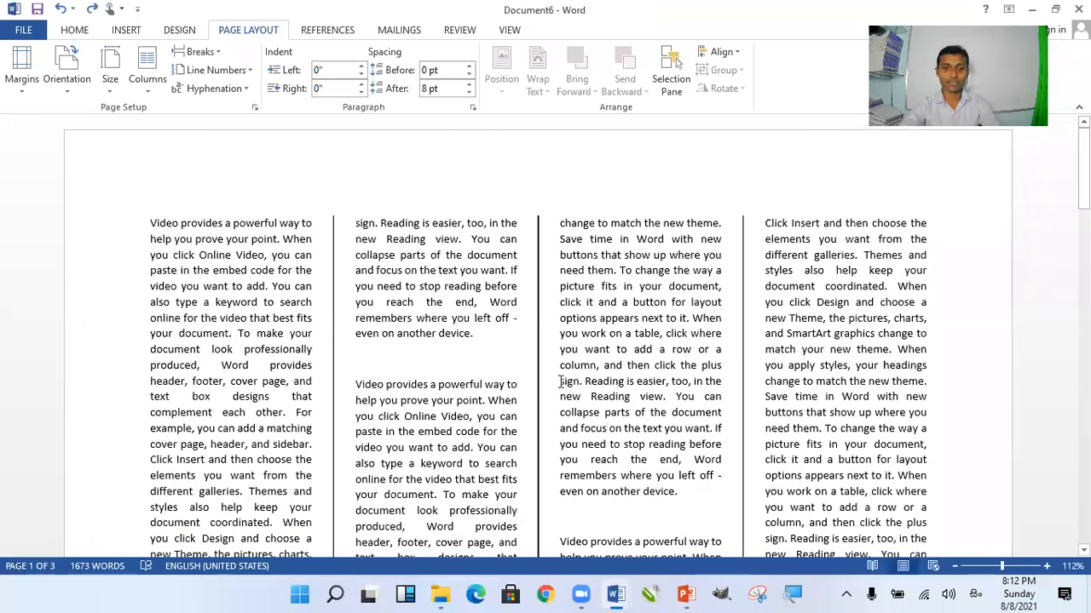
scroll(560, 382, down, 4)
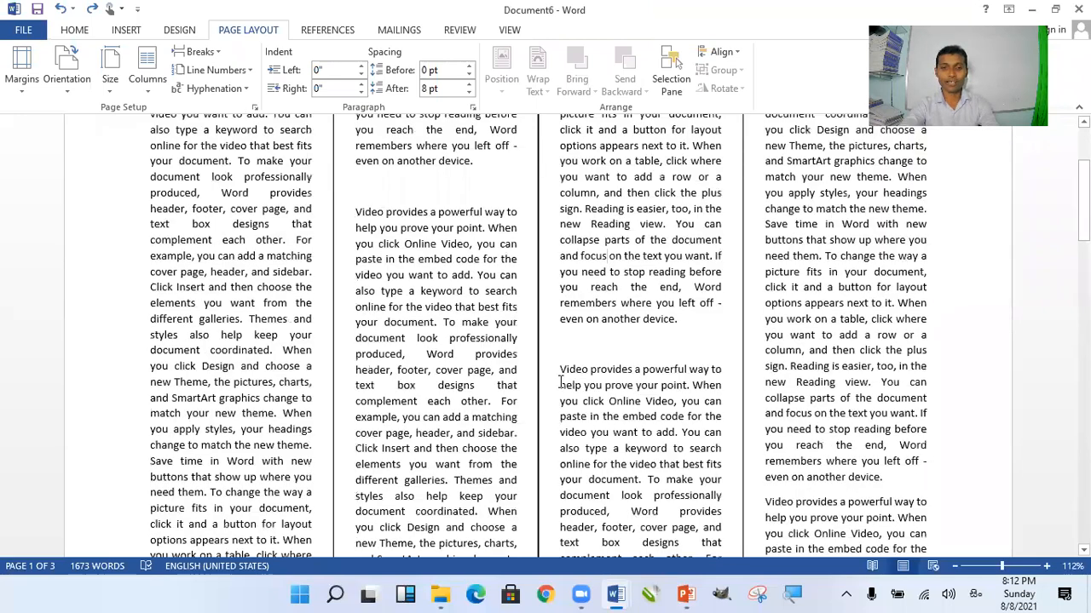
scroll(560, 382, up, 4)
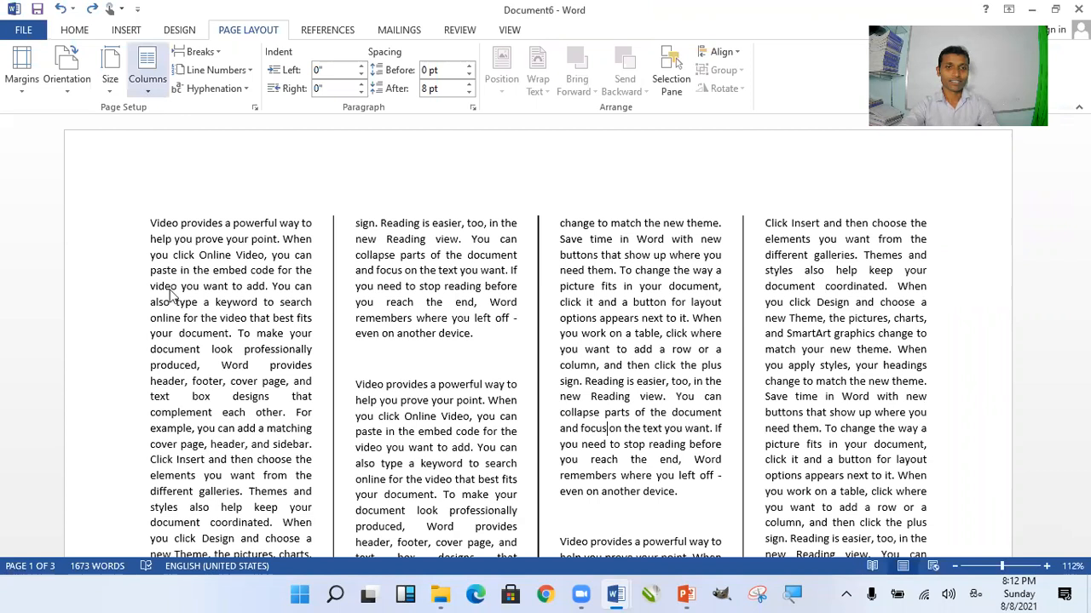
click(148, 68)
click(166, 283)
click(787, 283)
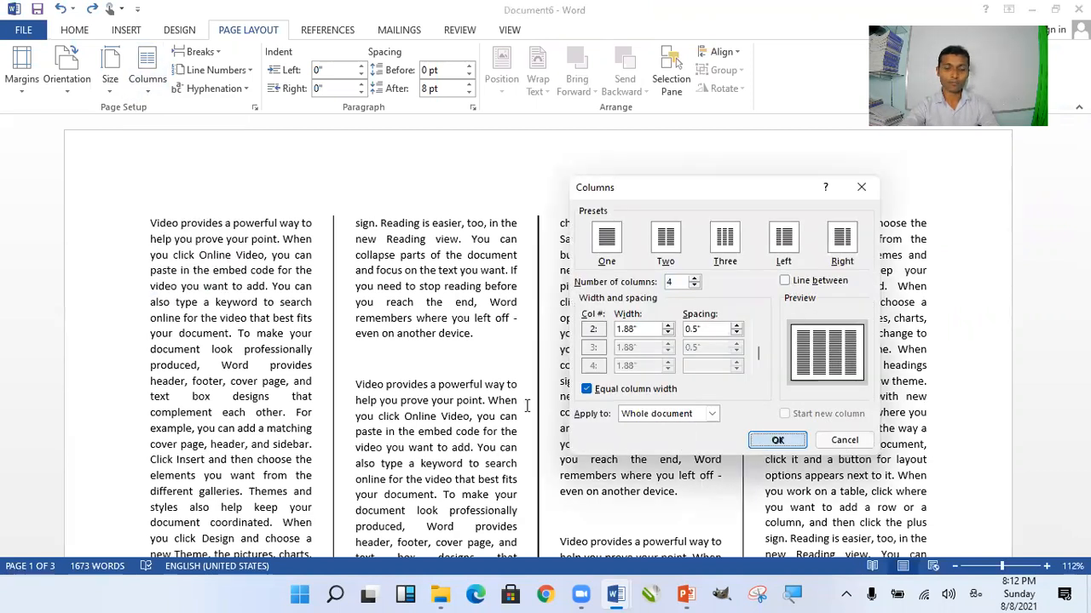
key(Return)
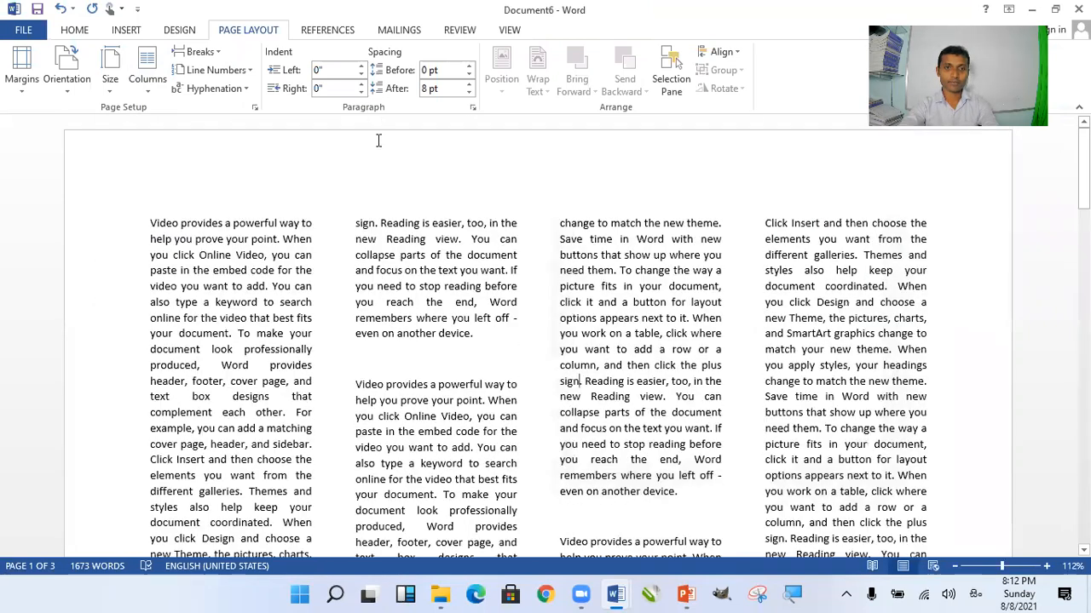
Step: Apply the Three column preset to Document6's text
click(147, 69)
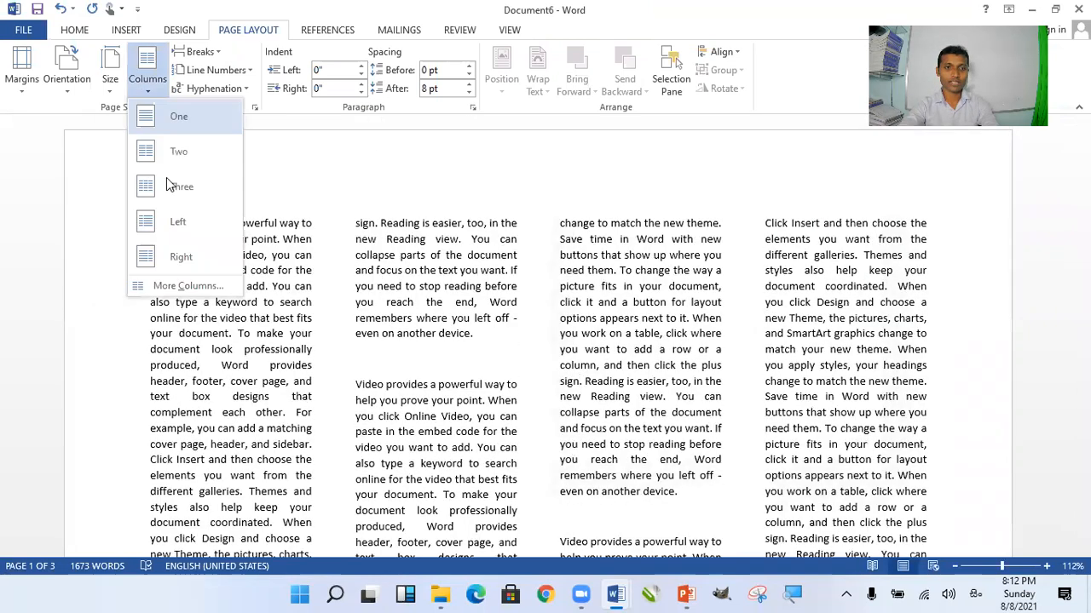
click(167, 177)
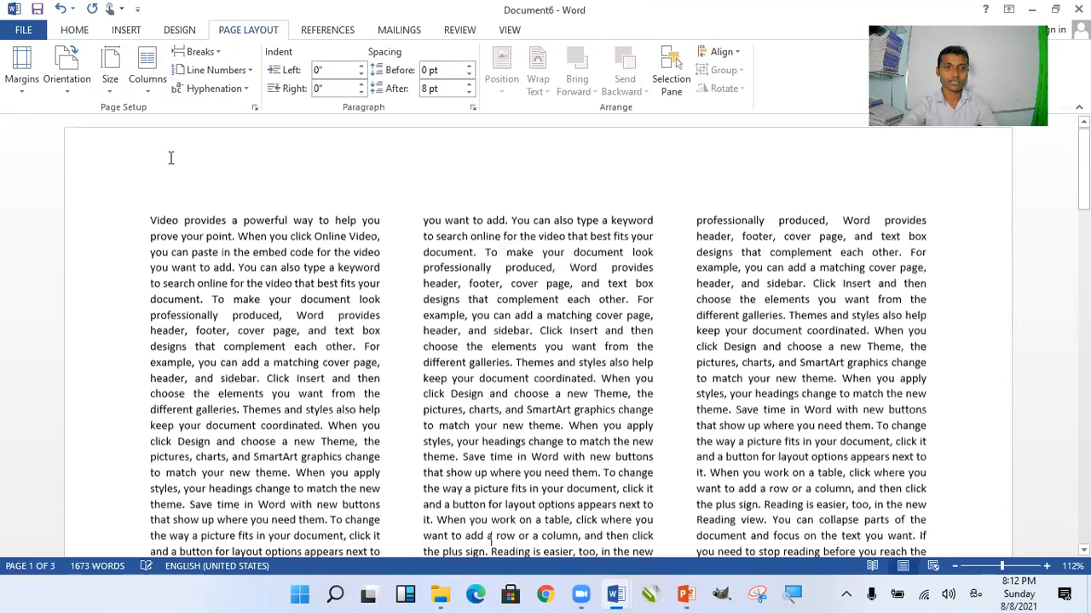
scroll(171, 158, down, 1)
Step: Change Document6's page orientation to Portrait and look over the three-column pages
click(75, 90)
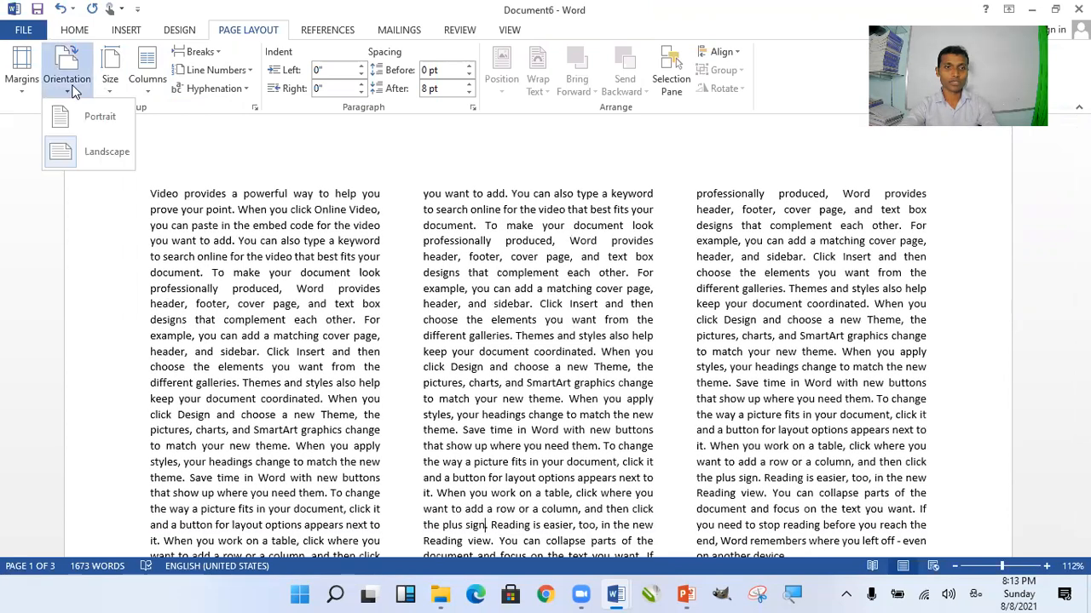
click(98, 123)
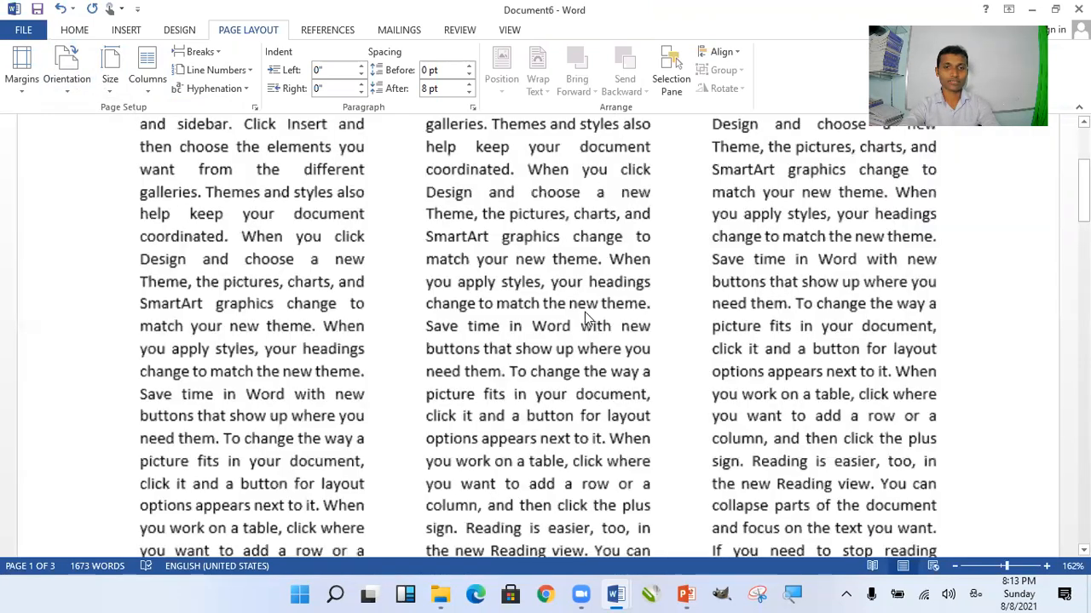
scroll(585, 318, down, 9)
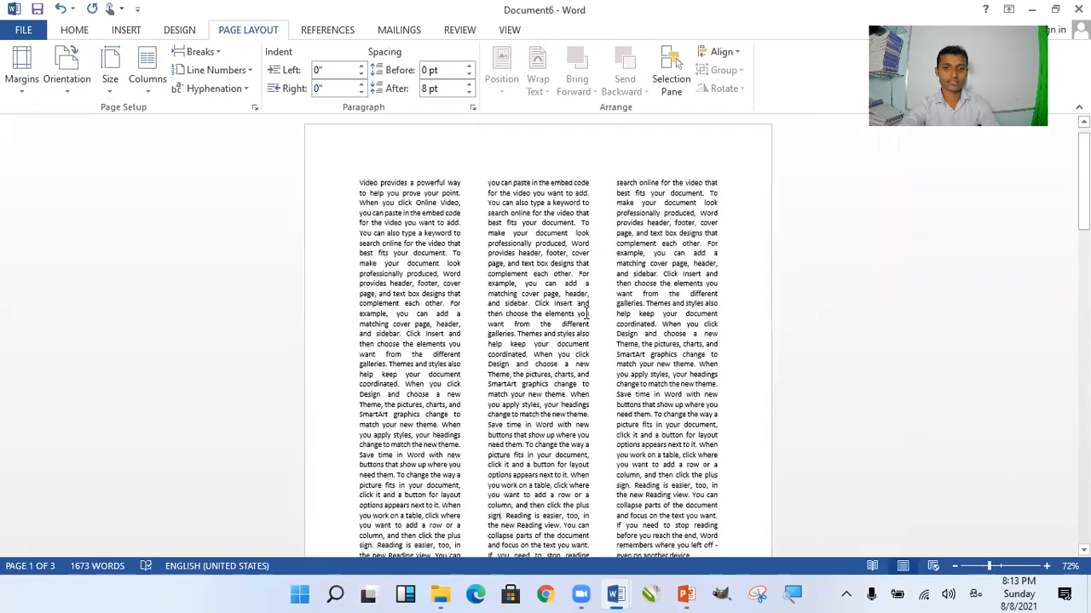
scroll(584, 314, down, 8)
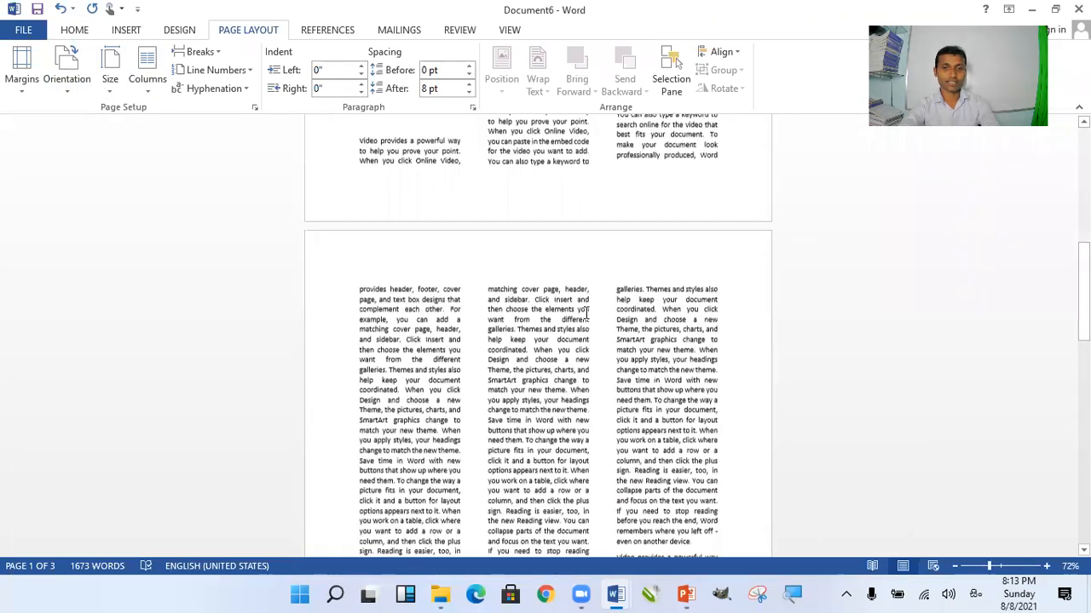
Step: Apply the Two column preset to Document6's text and look over the two-column pages
scroll(585, 314, up, 8)
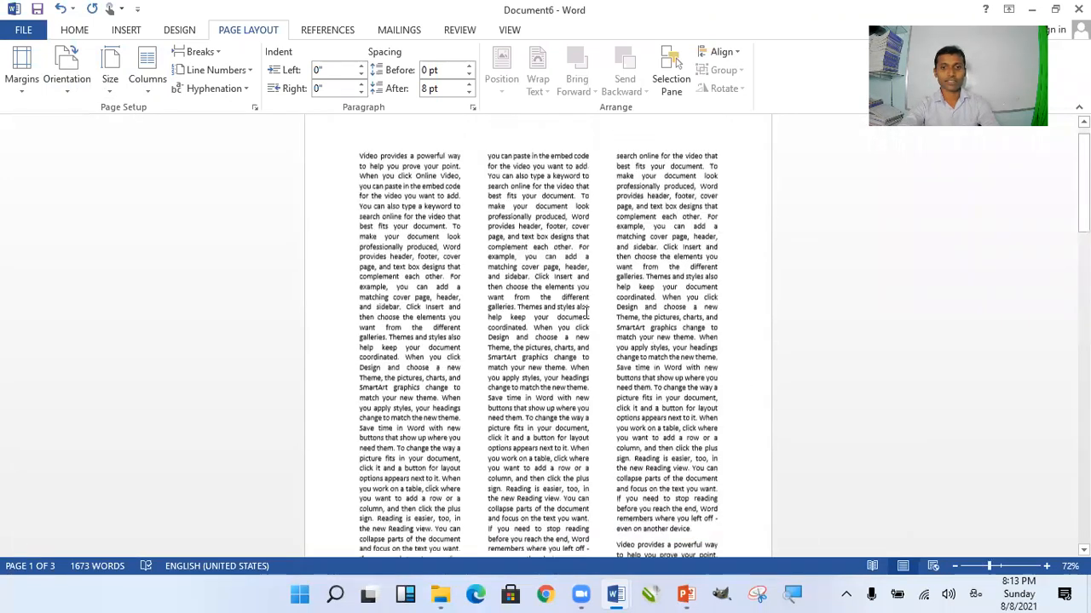
click(147, 78)
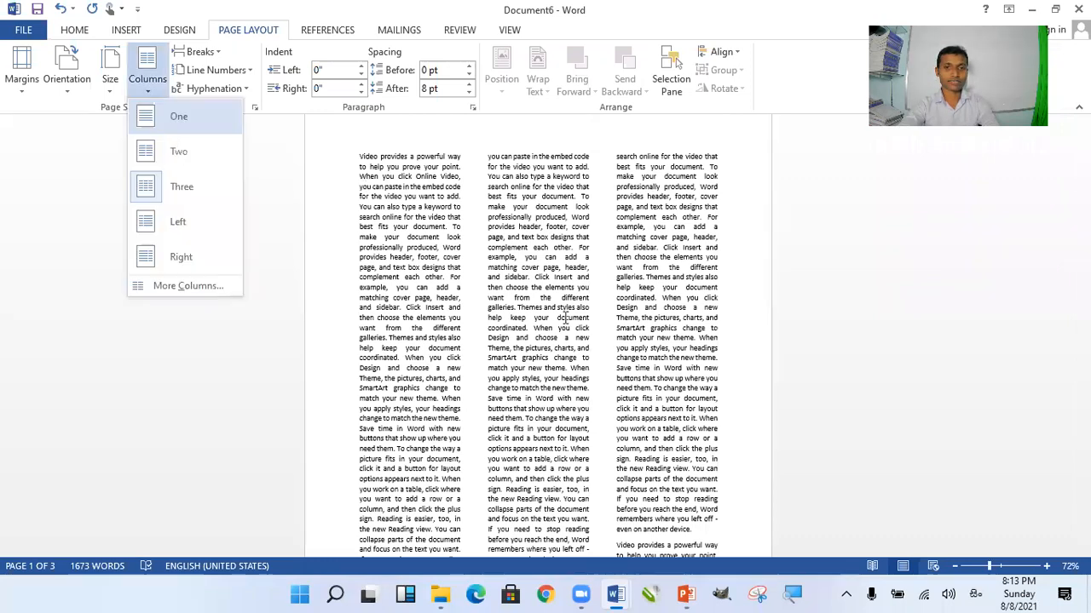
click(178, 152)
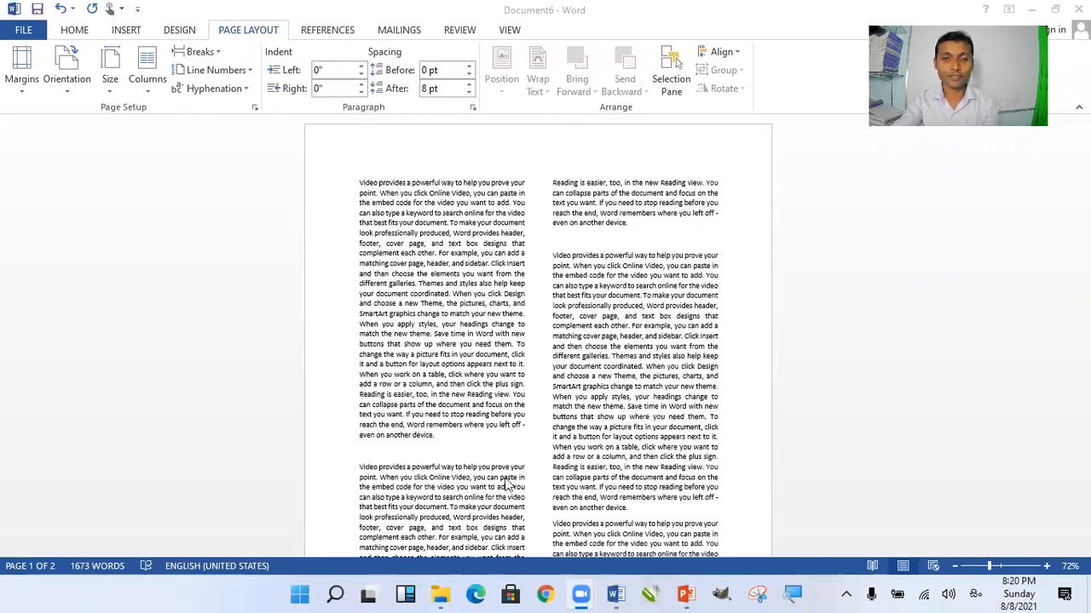
scroll(649, 350, down, 1)
scroll(650, 350, down, 3)
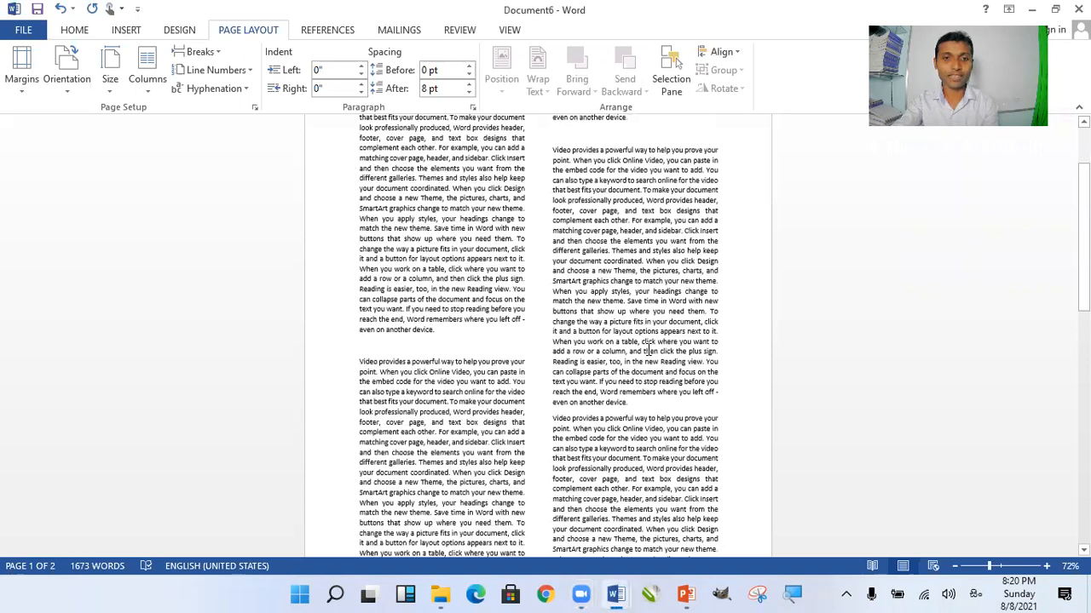
scroll(648, 350, up, 4)
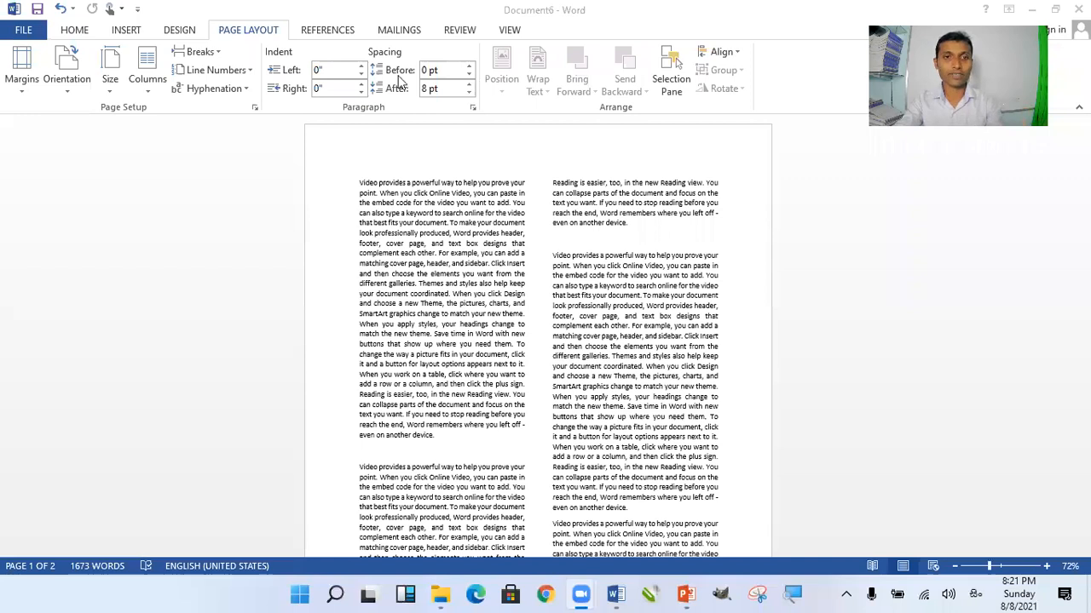
click(459, 31)
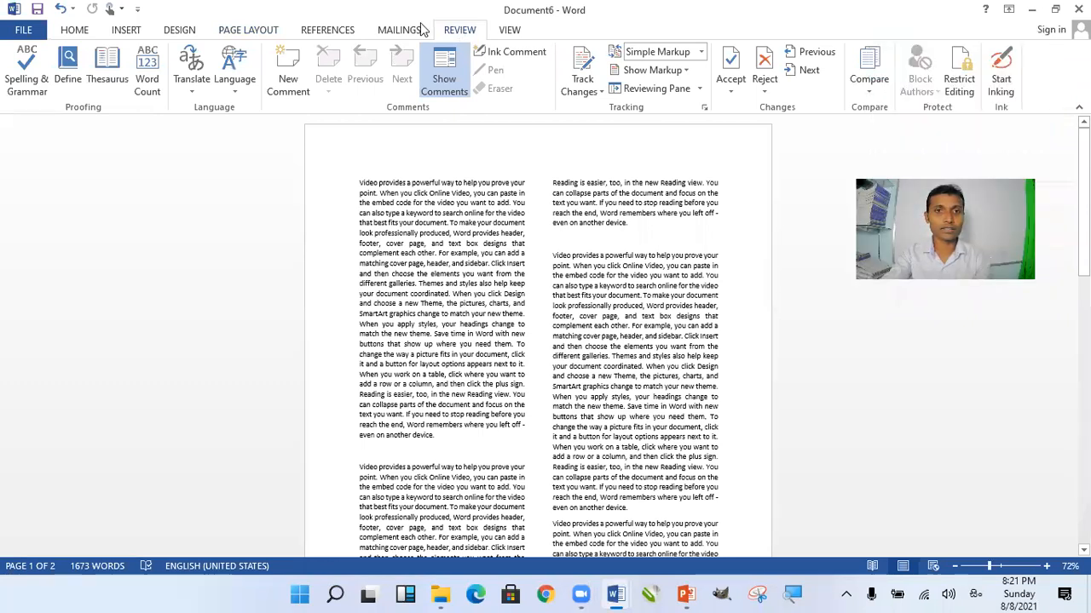
click(506, 31)
click(459, 30)
click(387, 30)
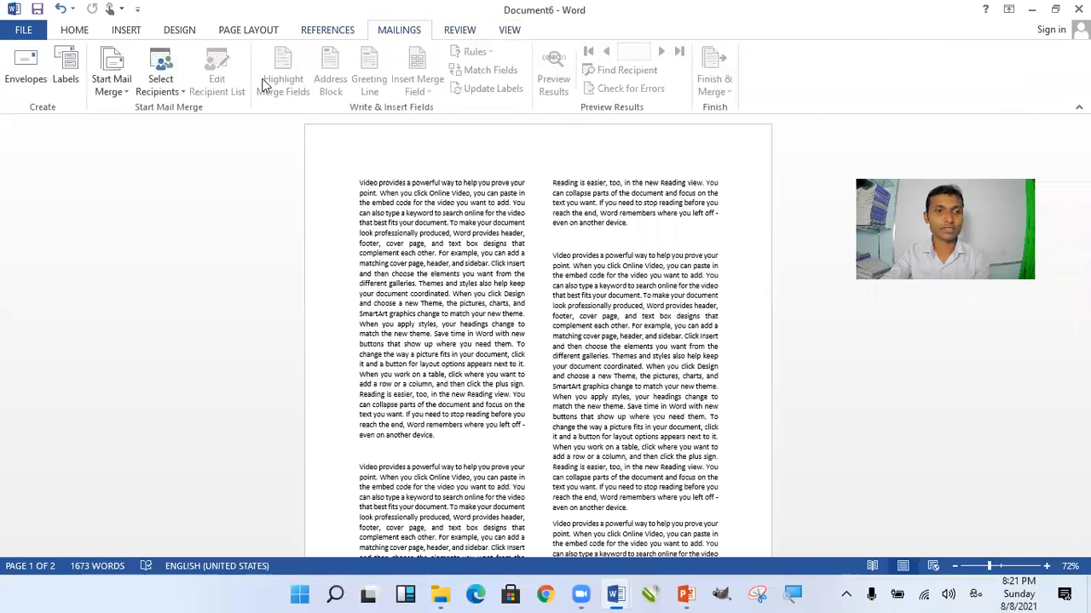
click(250, 30)
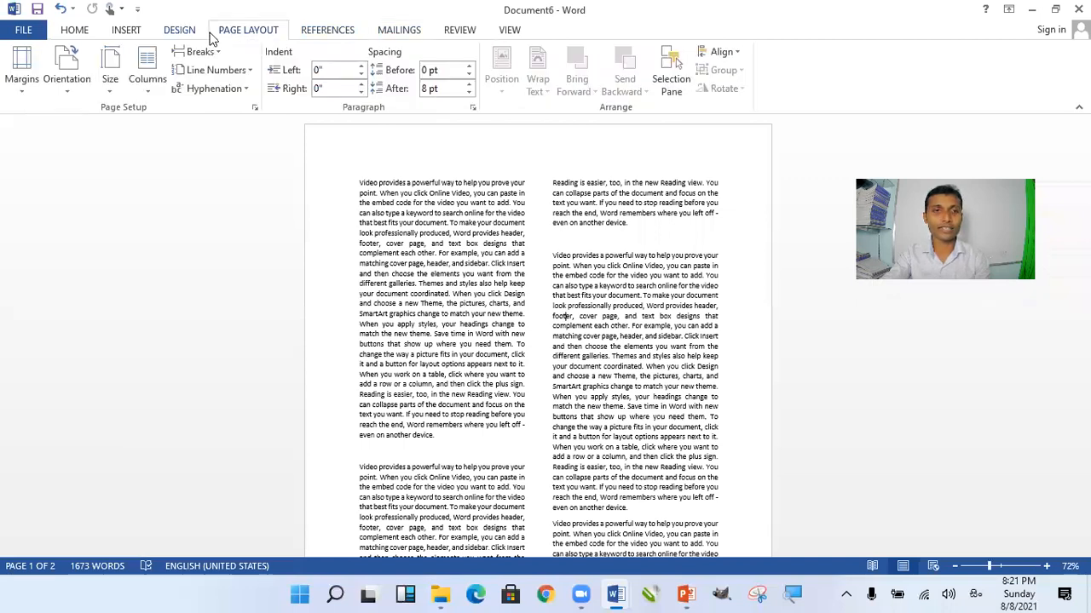
Step: Add the diagonal DO NOT COPY preset watermark to Document6 and look it over behind the text
click(188, 33)
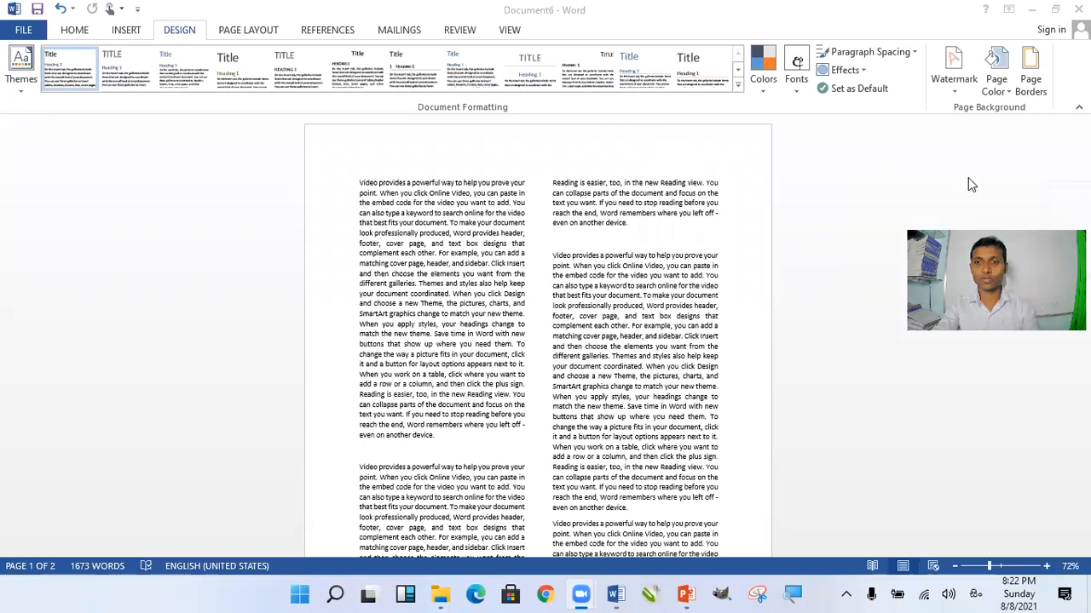
click(955, 89)
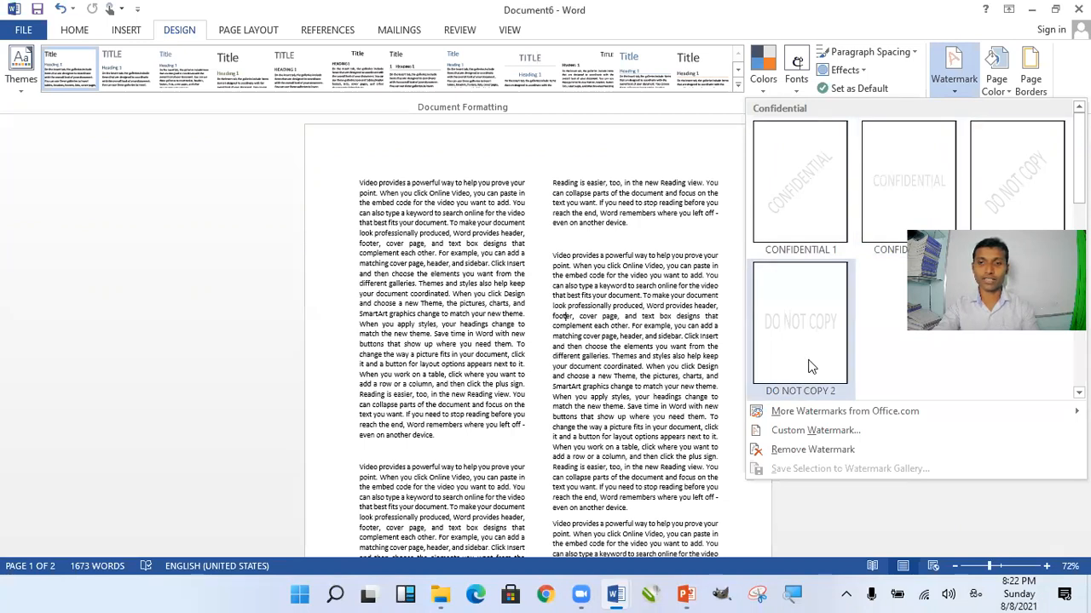
scroll(811, 367, down, 3)
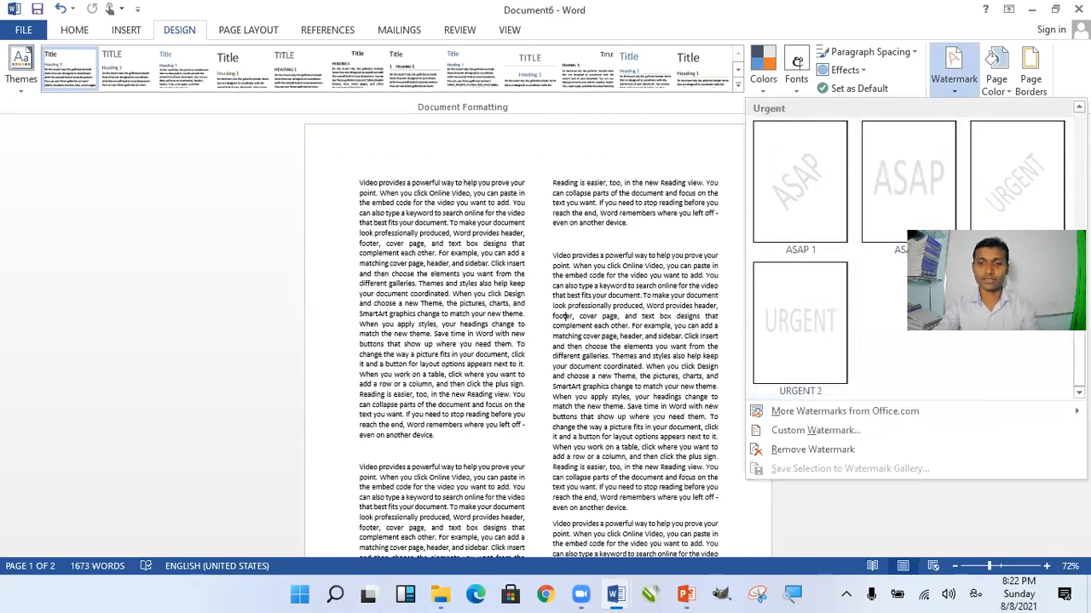
scroll(907, 255, up, 3)
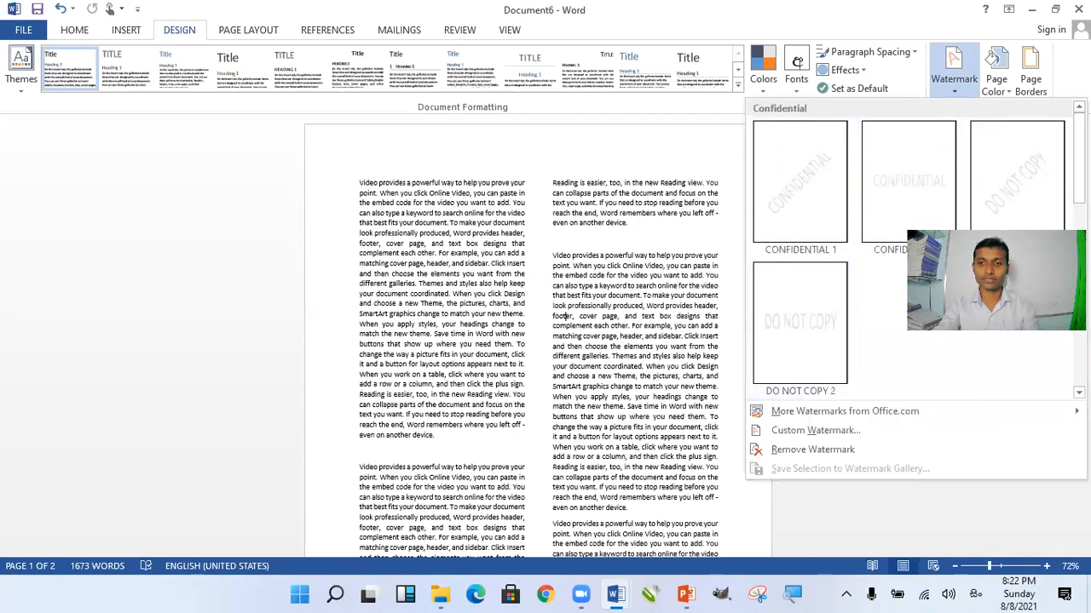
click(1012, 216)
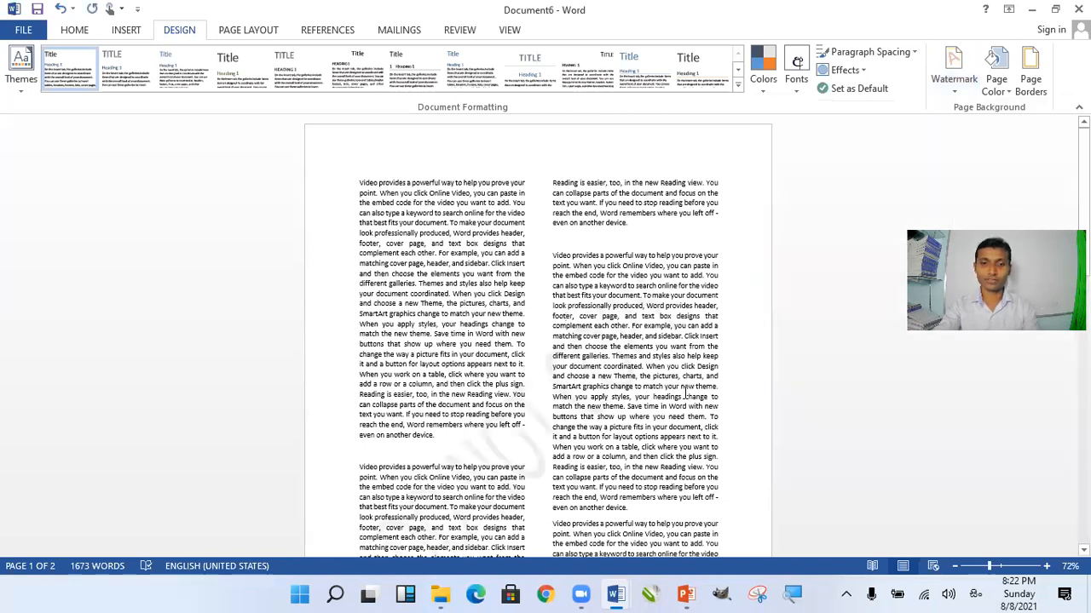
scroll(627, 442, down, 3)
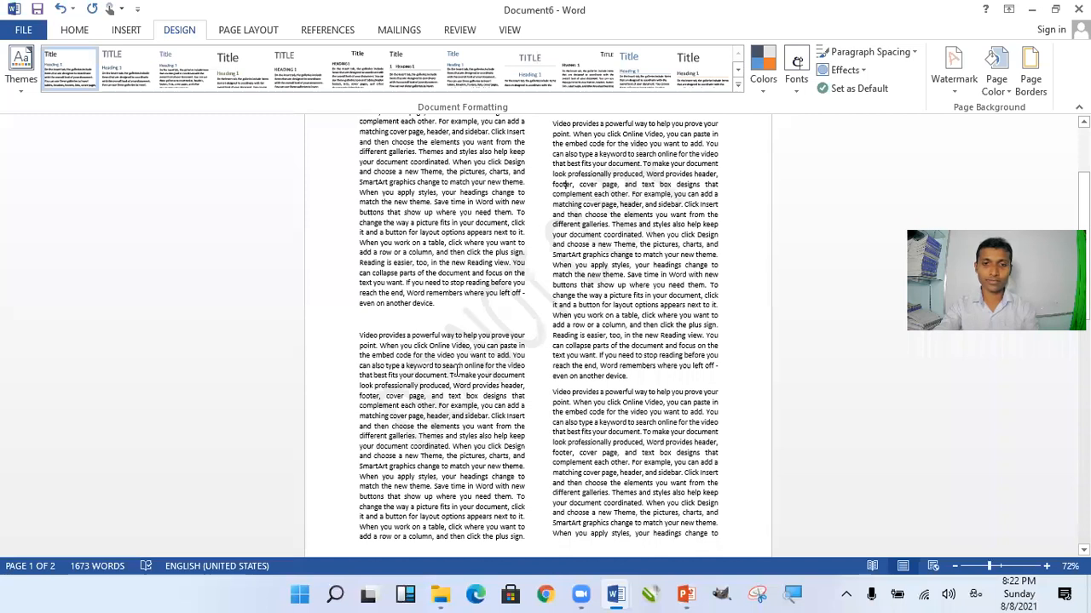
scroll(590, 228, down, 2)
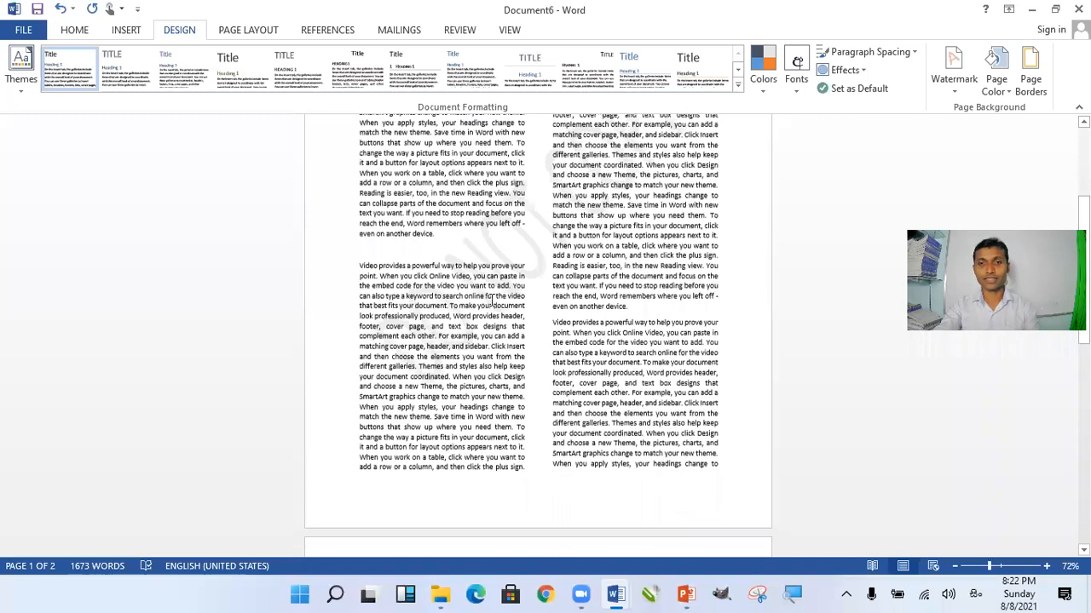
scroll(478, 313, up, 3)
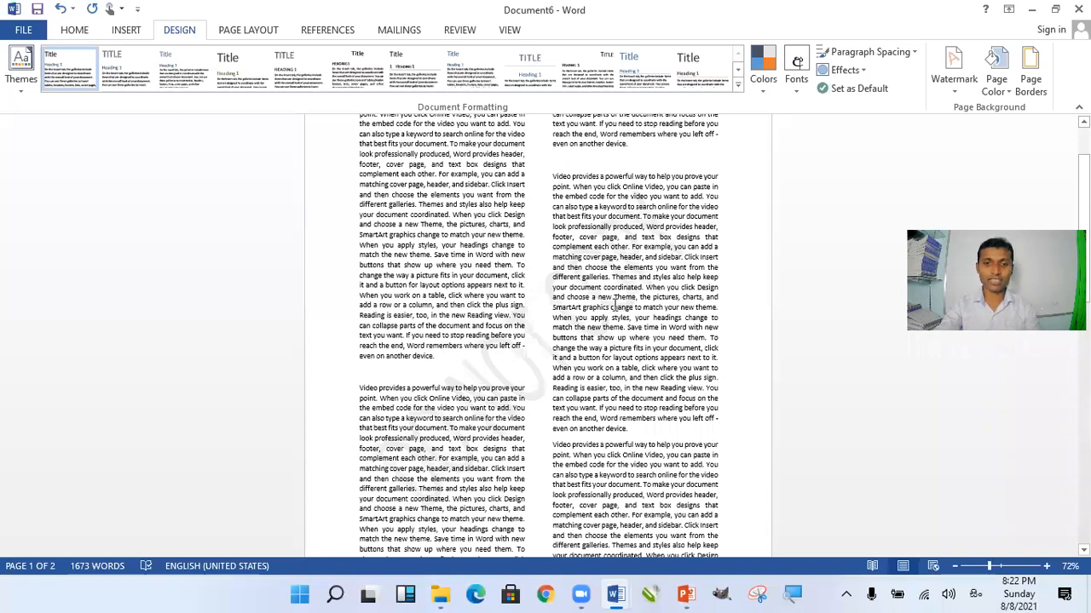
scroll(489, 426, down, 1)
scroll(489, 426, up, 1)
Step: Turn off Semitransparent for the DO NOT COPY text watermark and look it over on both pages
click(951, 96)
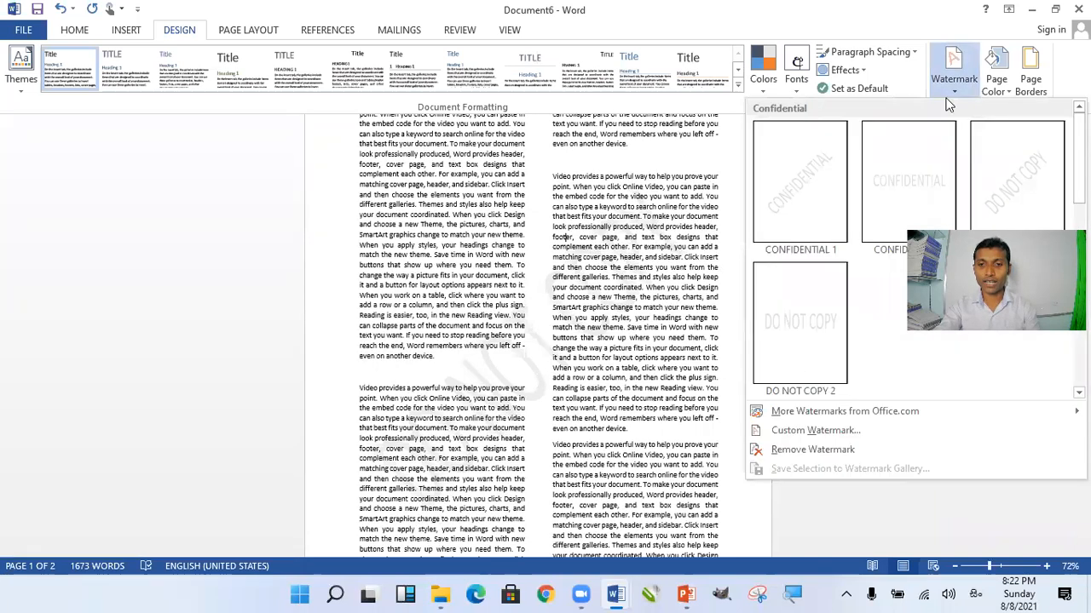
click(790, 432)
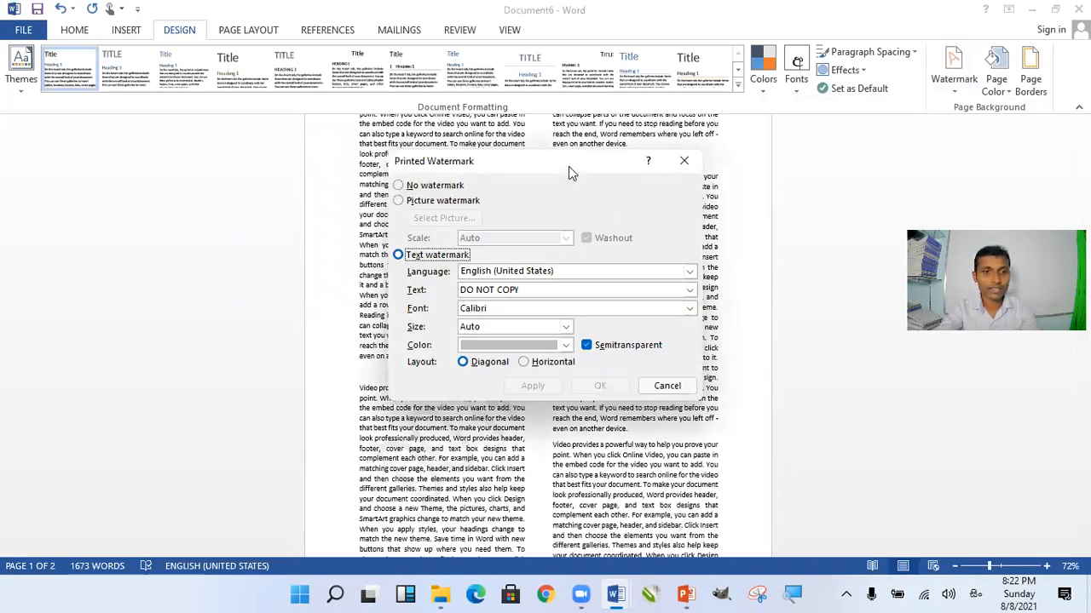
drag(568, 166, 196, 122)
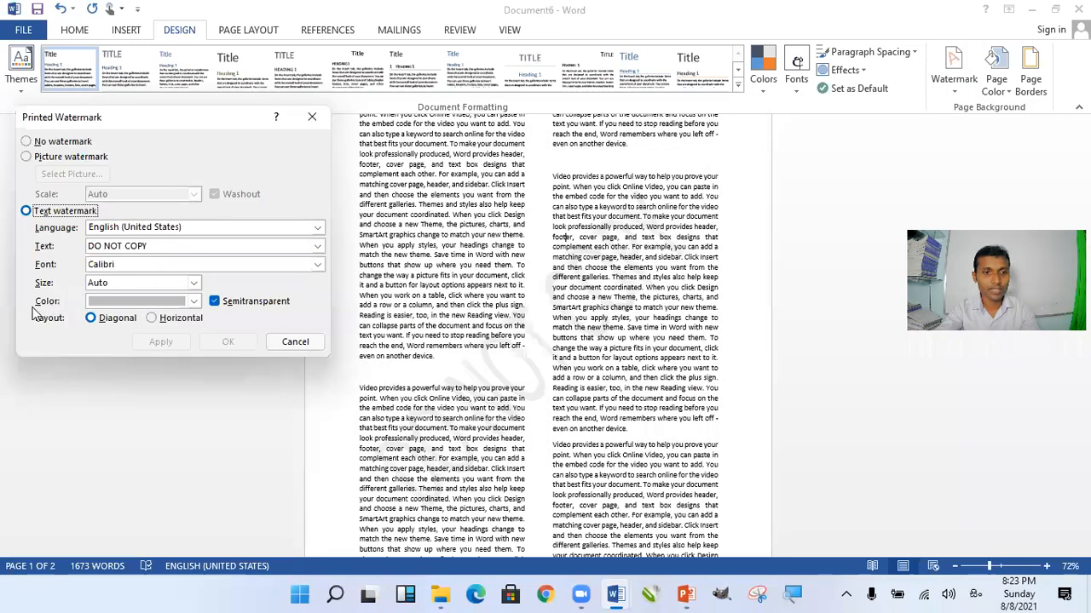
click(218, 303)
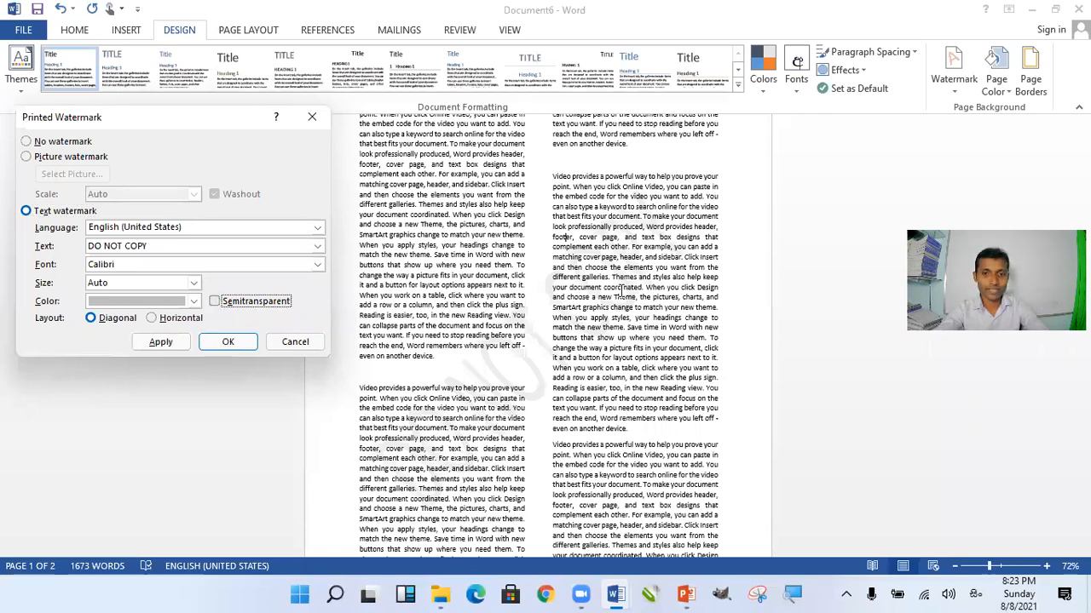
key(Return)
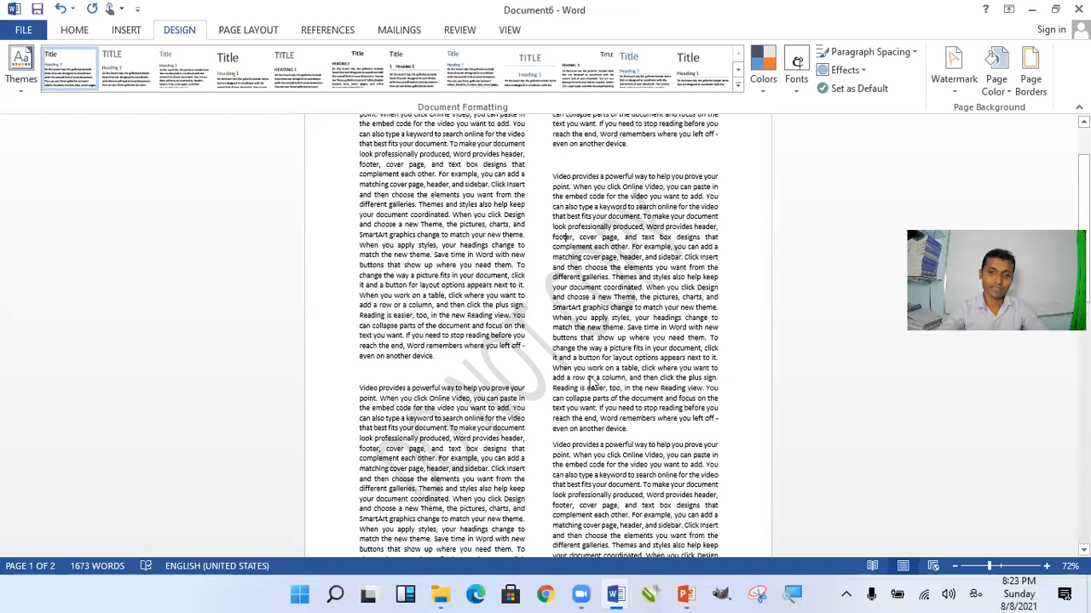
scroll(590, 377, down, 5)
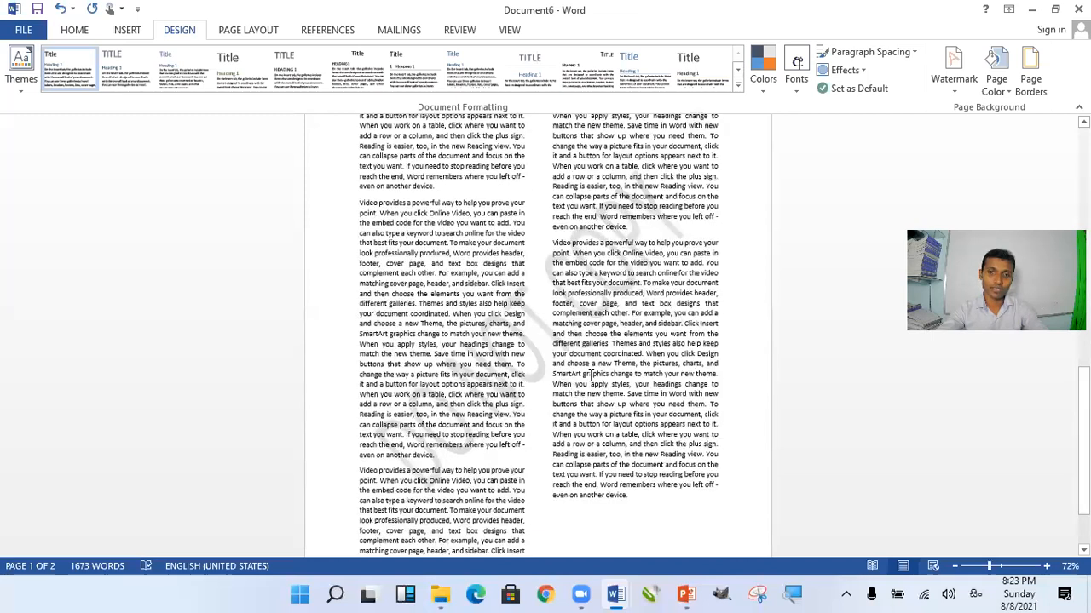
scroll(589, 376, down, 2)
scroll(499, 365, up, 3)
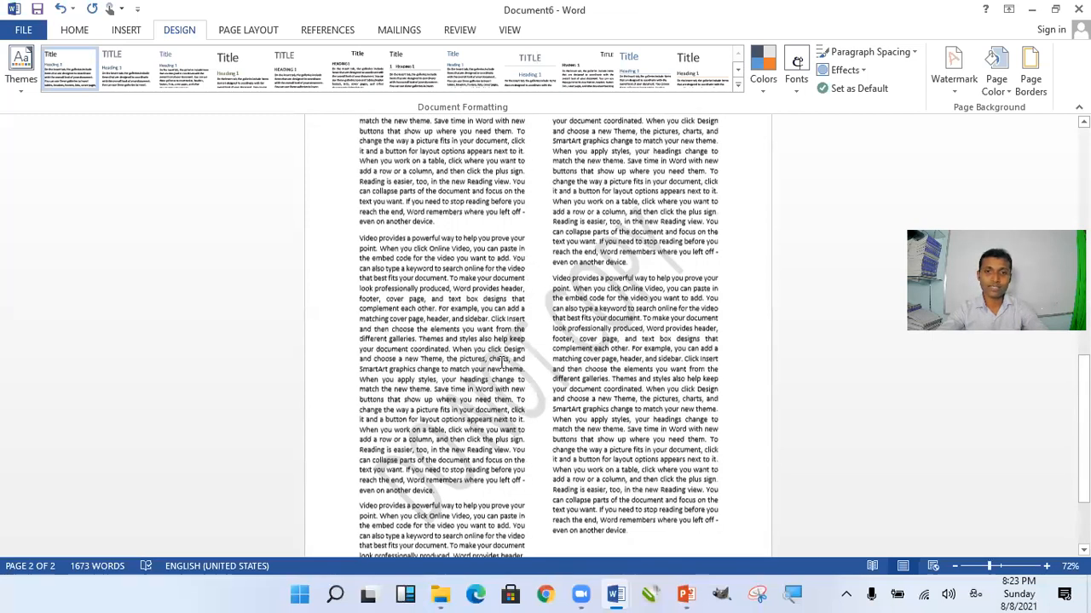
scroll(501, 362, up, 3)
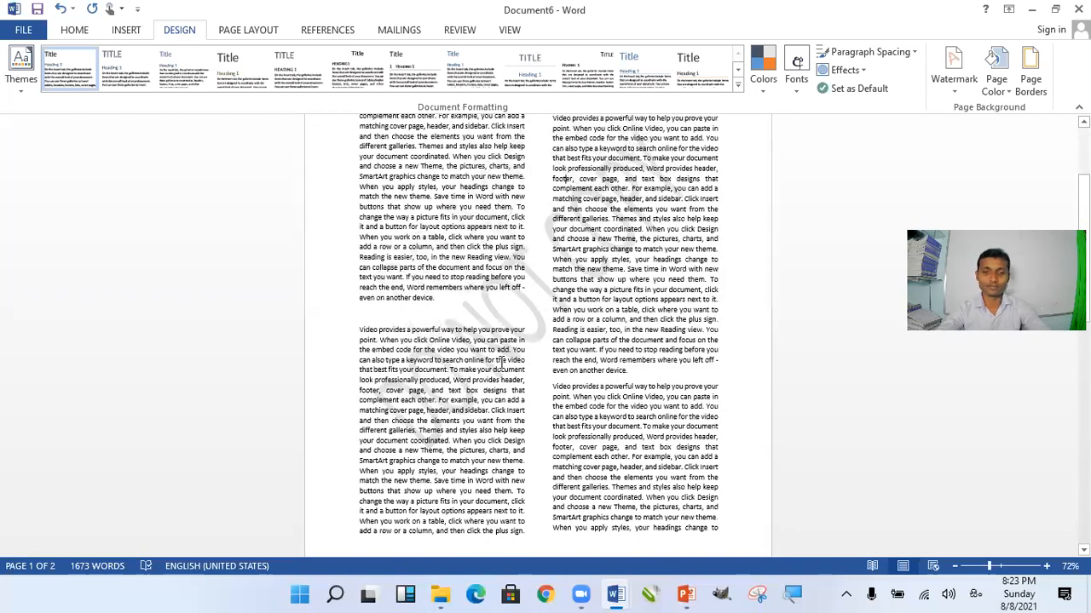
scroll(501, 362, up, 2)
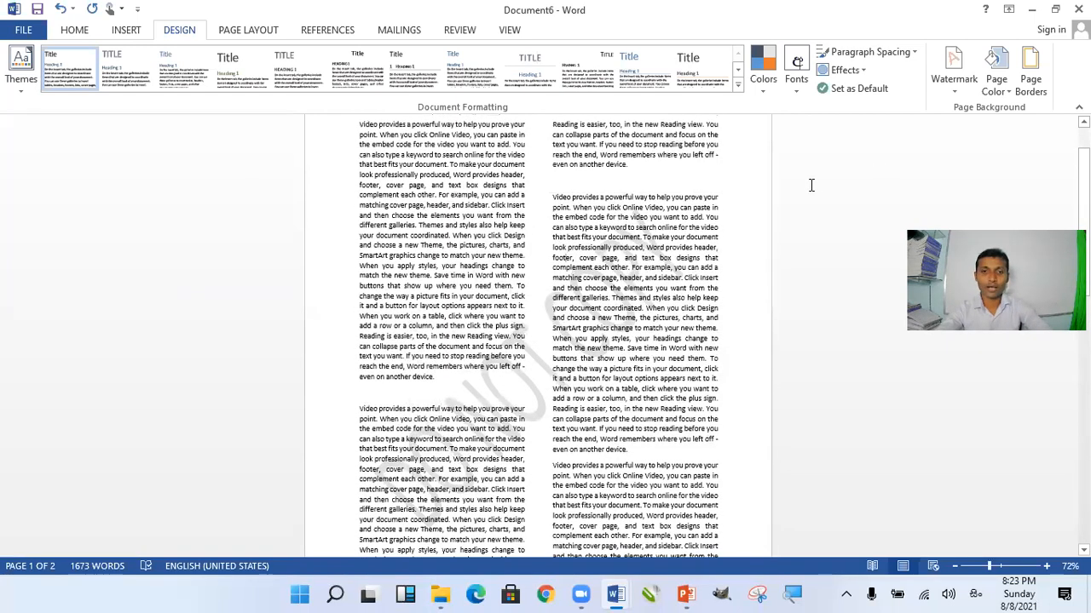
Step: Replace the custom watermark's text with the person's full name and look it over on the page
click(957, 94)
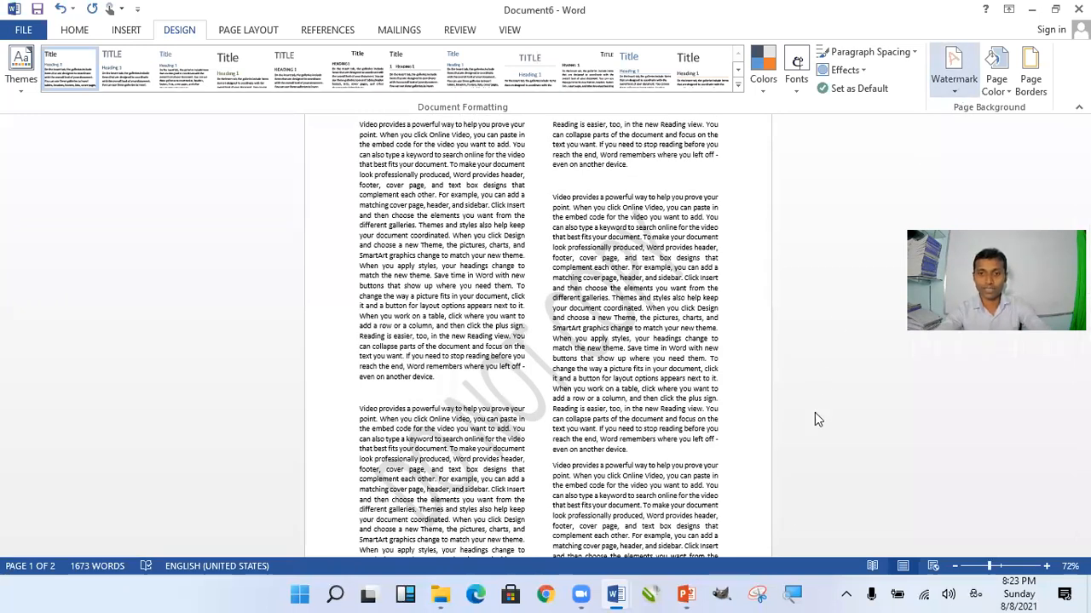
click(803, 433)
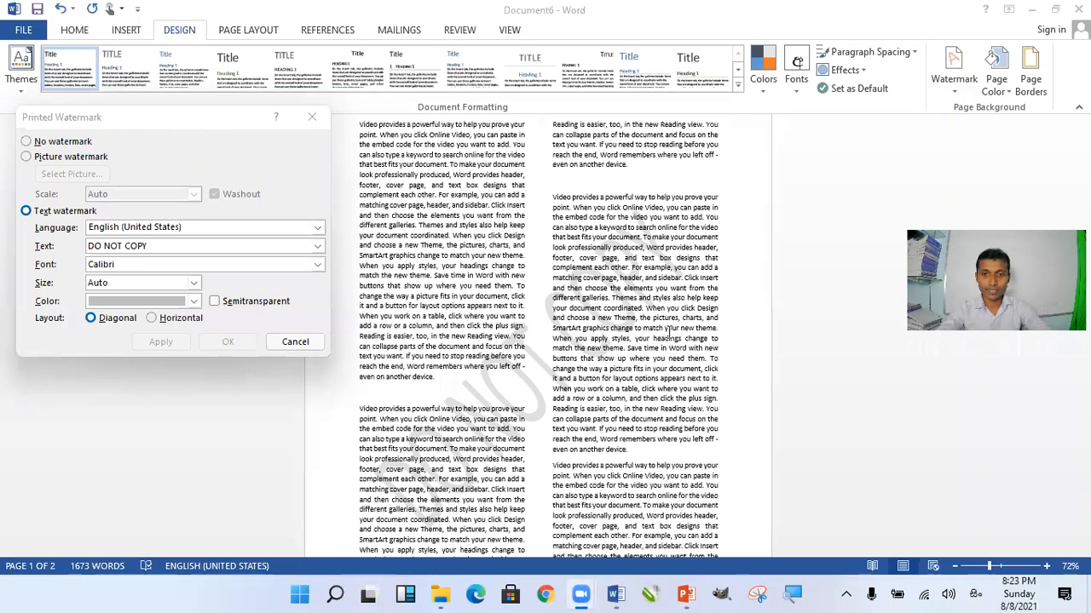
click(970, 520)
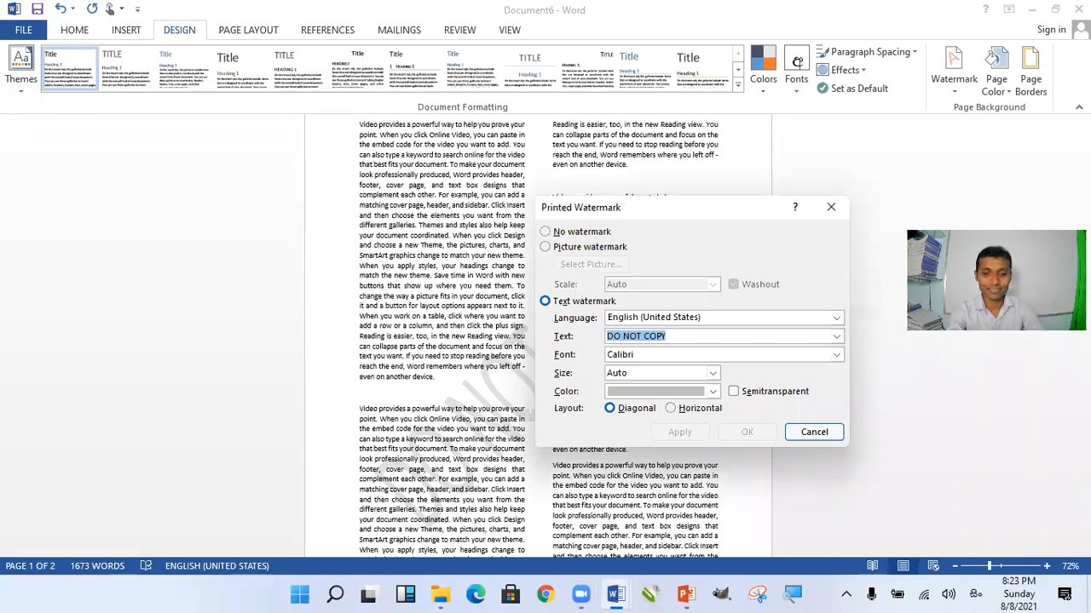
key(BackSpace)
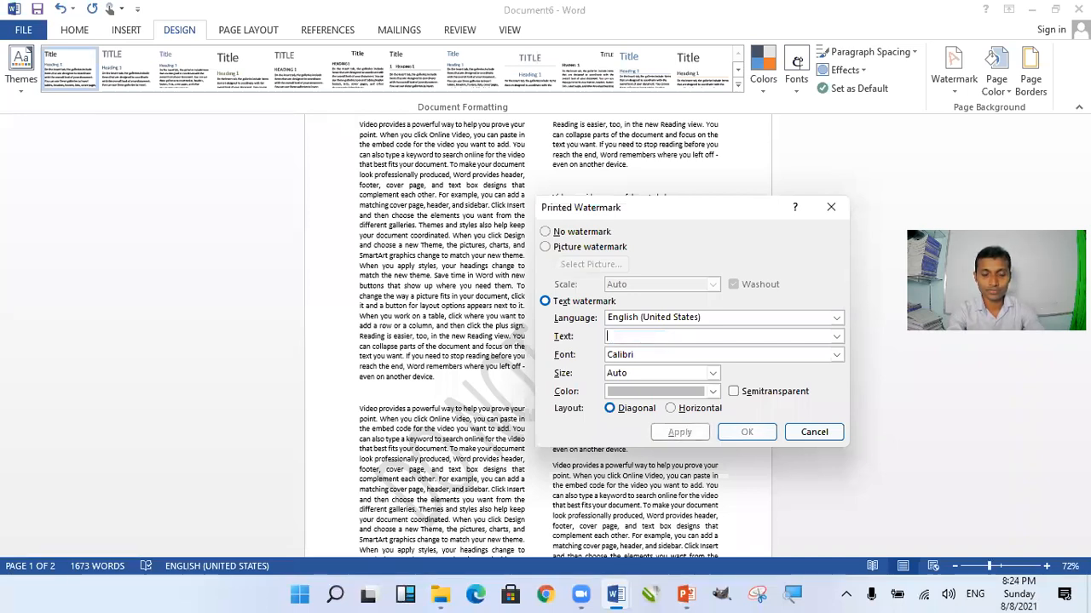
text(S)
key(BackSpace)
text(m)
text(mi)
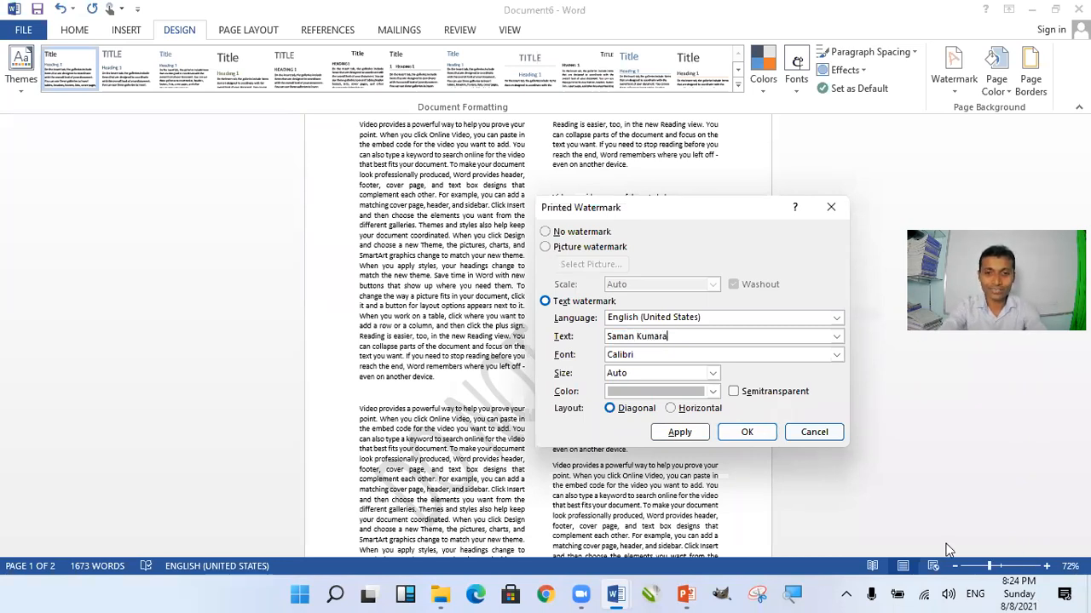
click(737, 433)
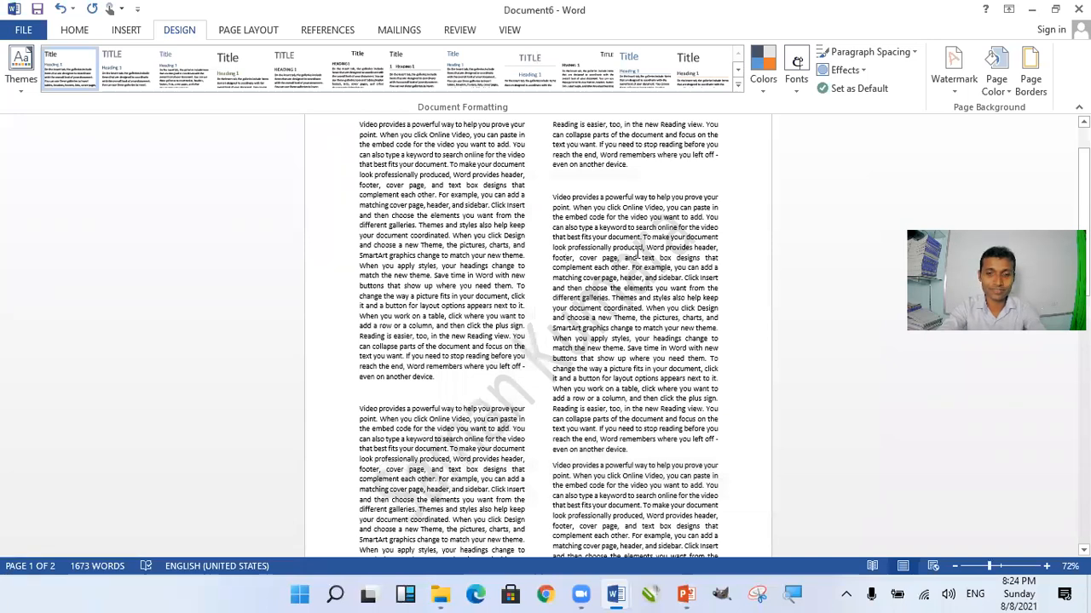
scroll(608, 281, down, 1)
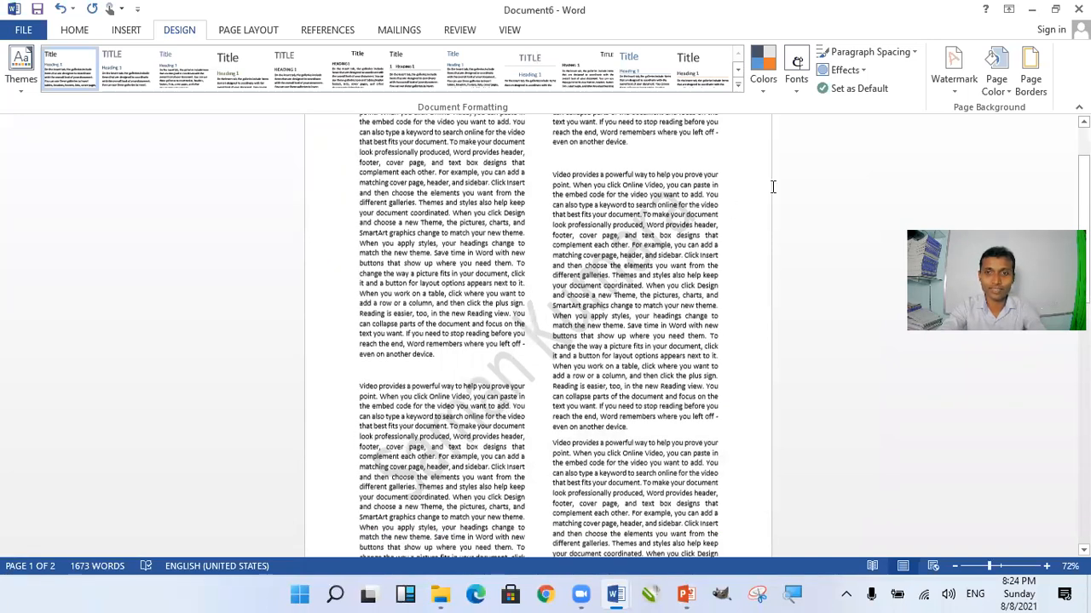
scroll(773, 187, down, 2)
Step: Set the custom text watermark's color to the standard Red and look it over on both pages
click(954, 68)
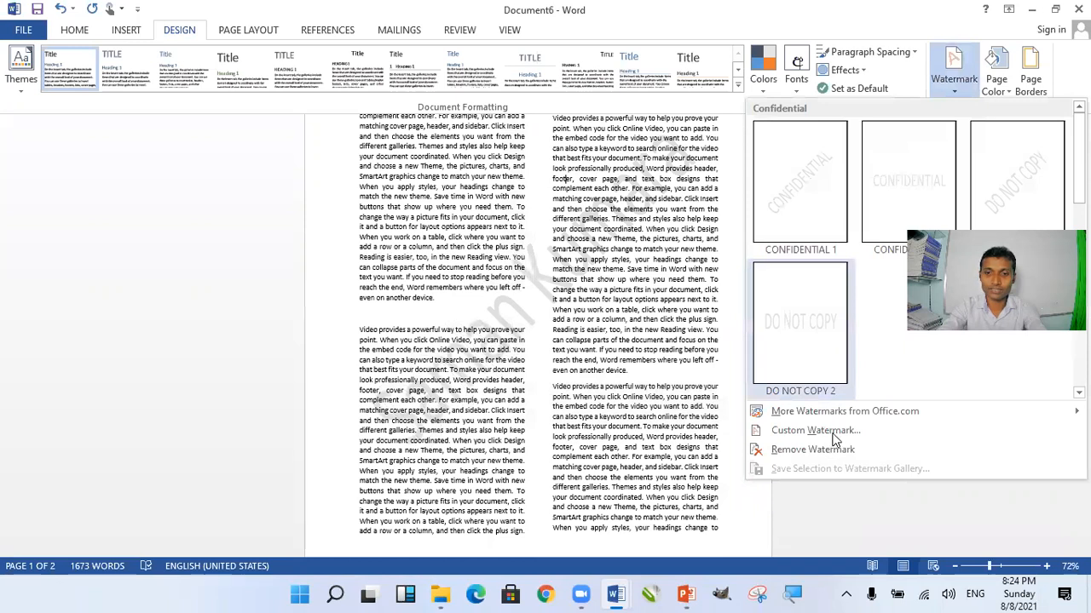
click(834, 436)
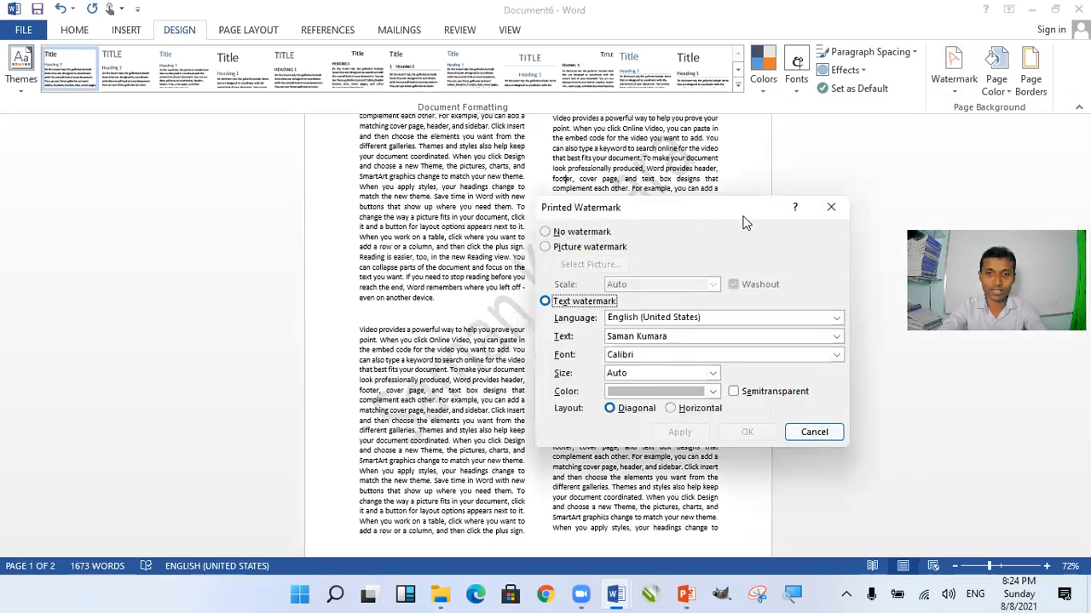
drag(743, 222, 854, 276)
click(824, 445)
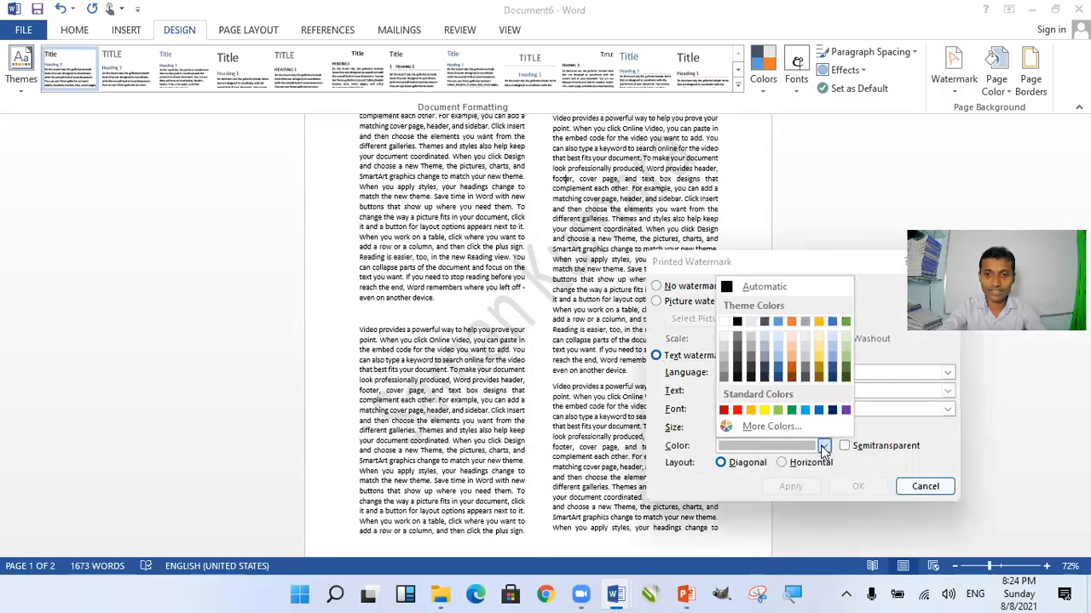
click(737, 410)
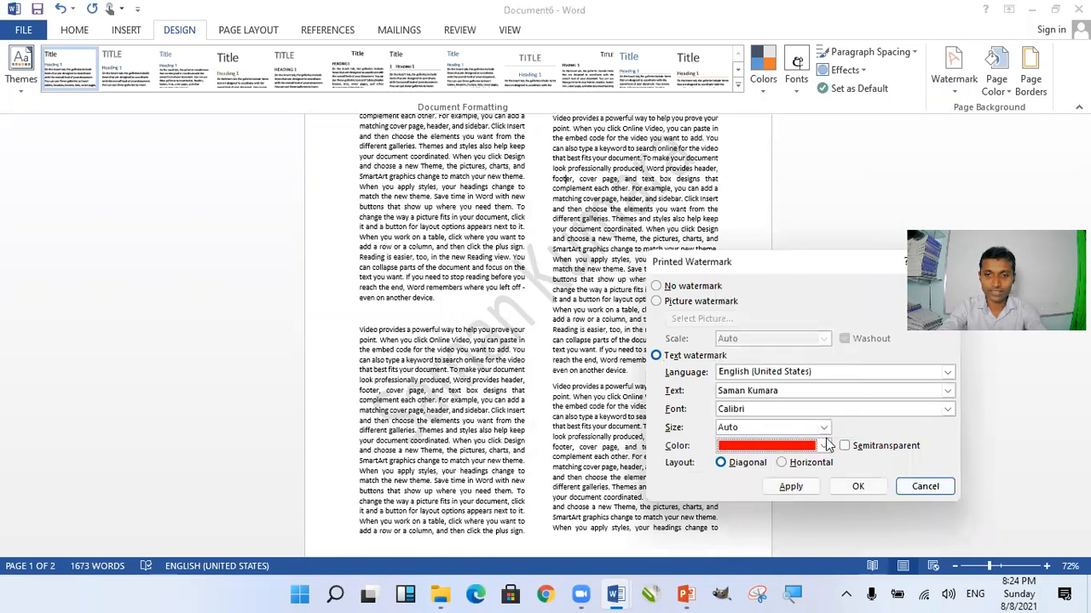
click(858, 487)
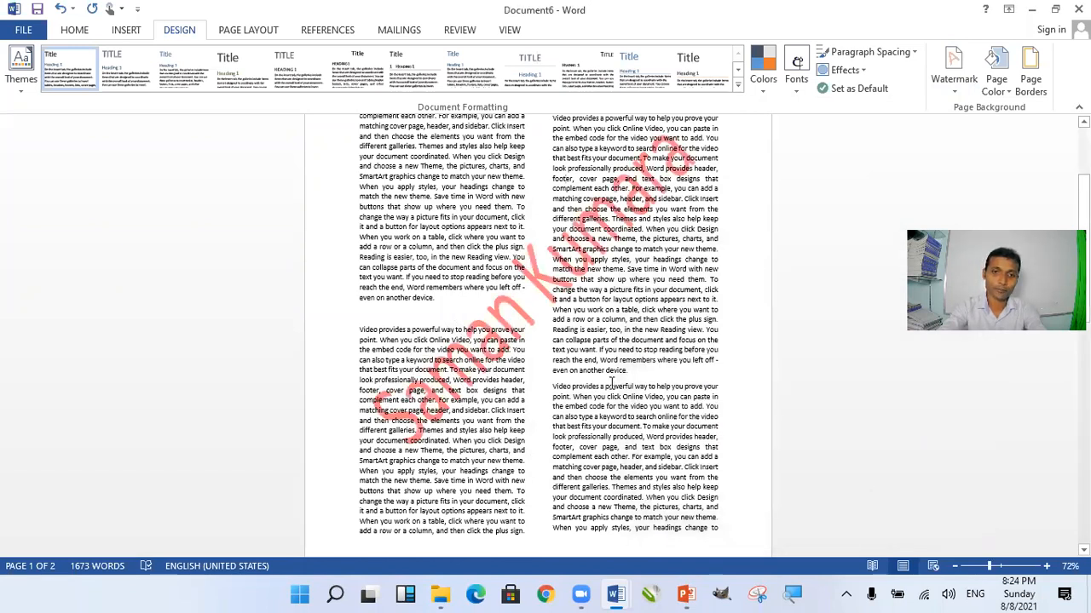
scroll(611, 383, down, 3)
scroll(611, 384, down, 5)
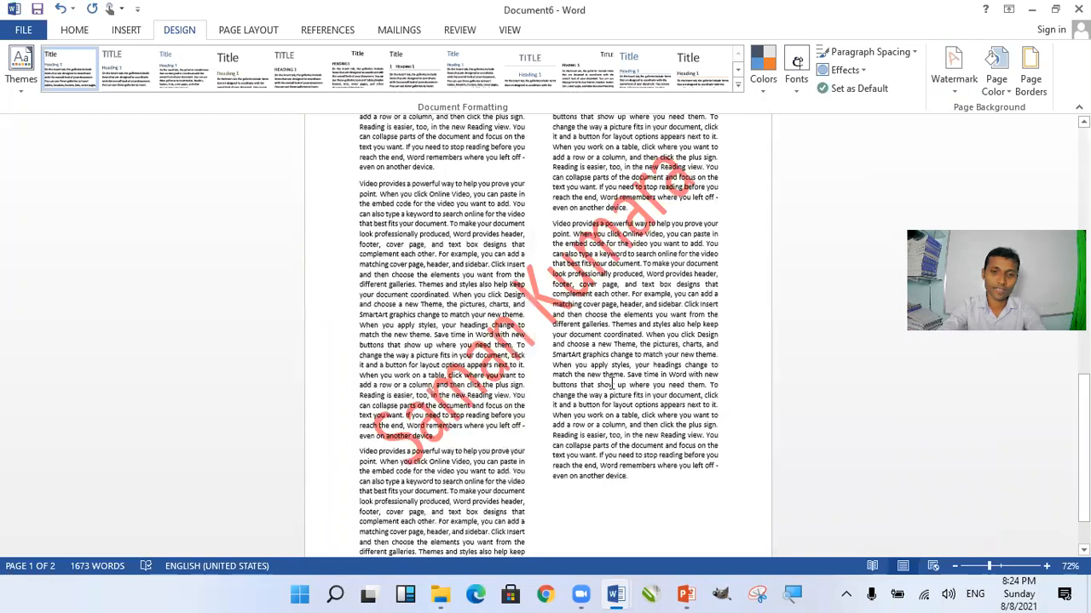
scroll(895, 145, down, 1)
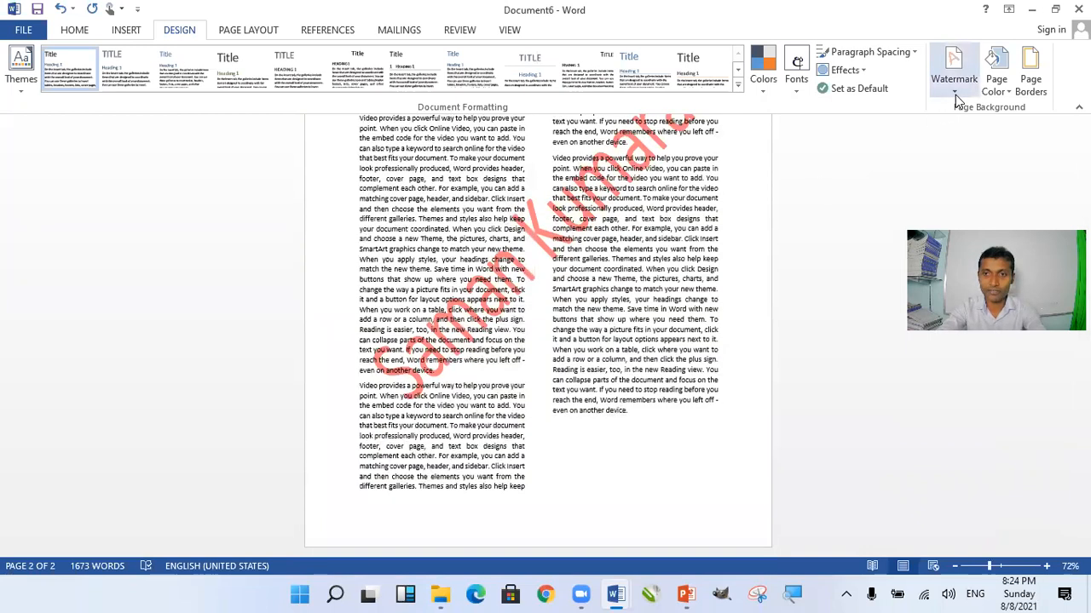
Step: Turn on Semitransparent for the red text watermark and look it over on both pages
click(955, 95)
click(861, 431)
click(846, 446)
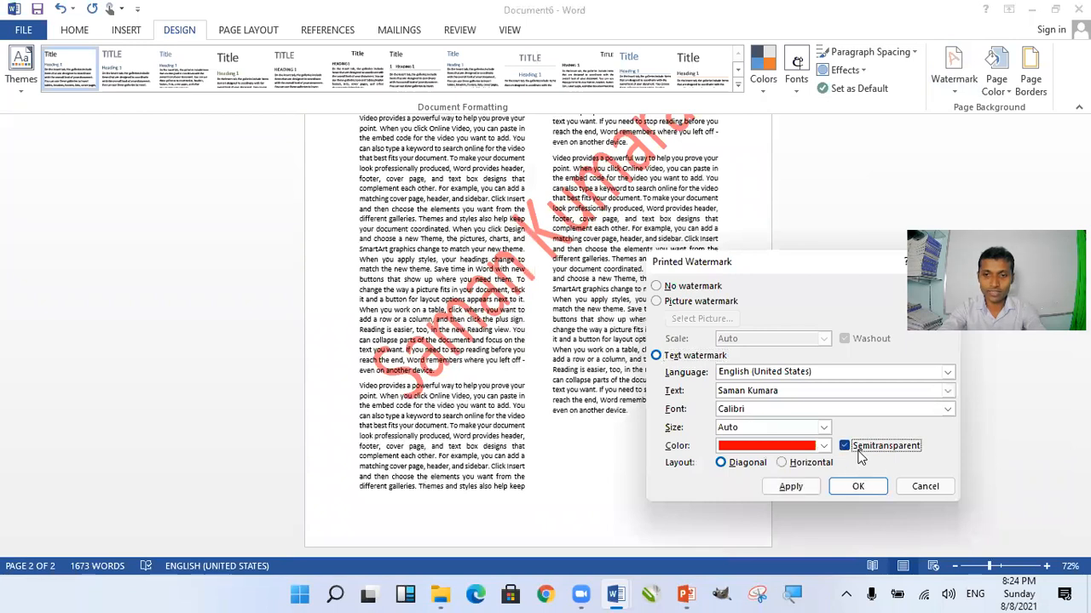
click(858, 486)
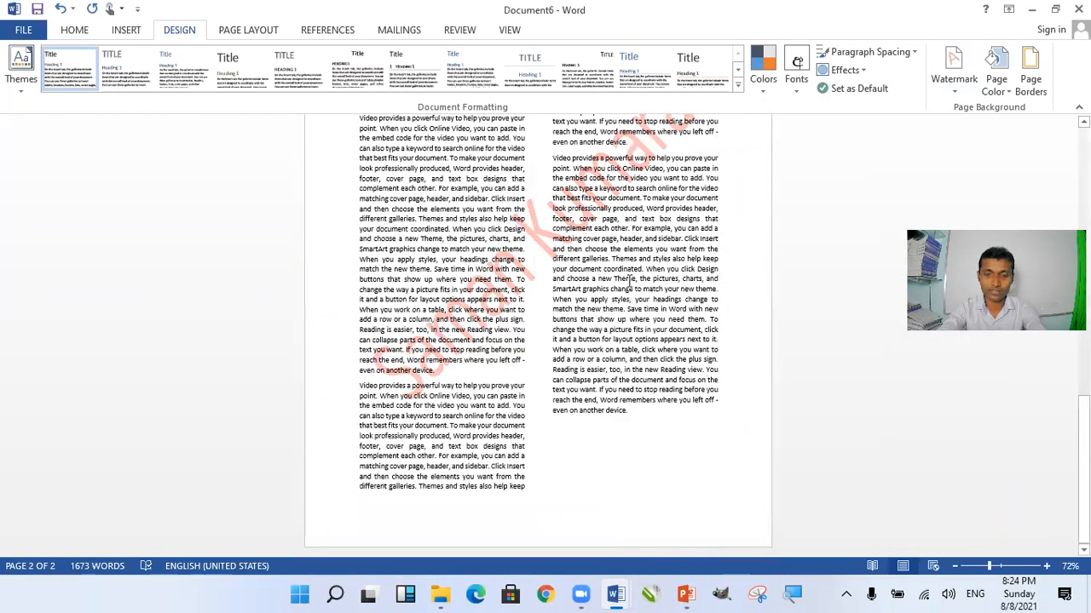
scroll(629, 279, up, 2)
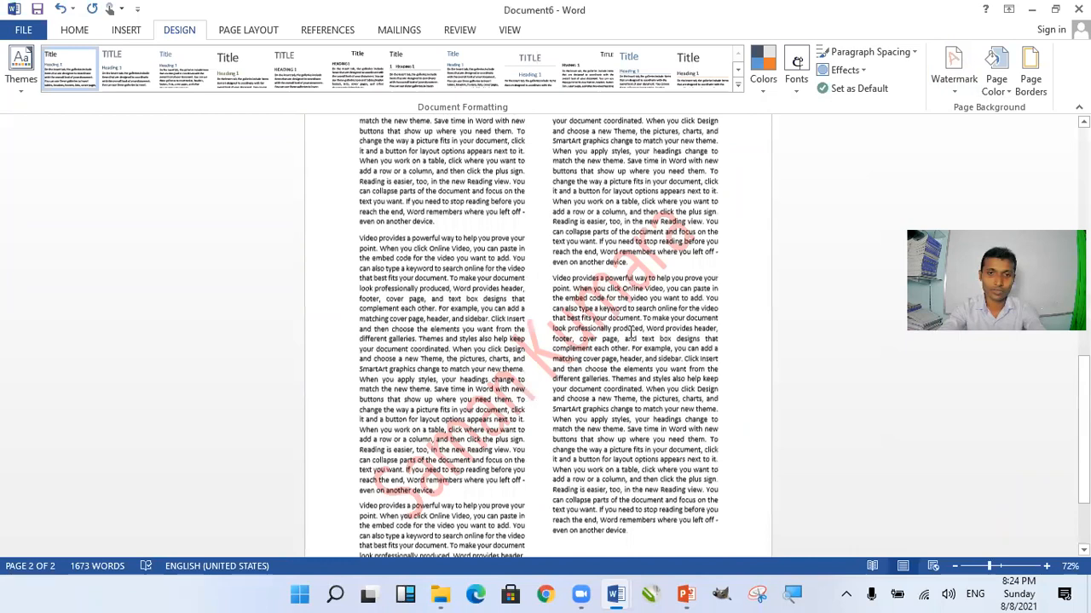
scroll(595, 248, up, 3)
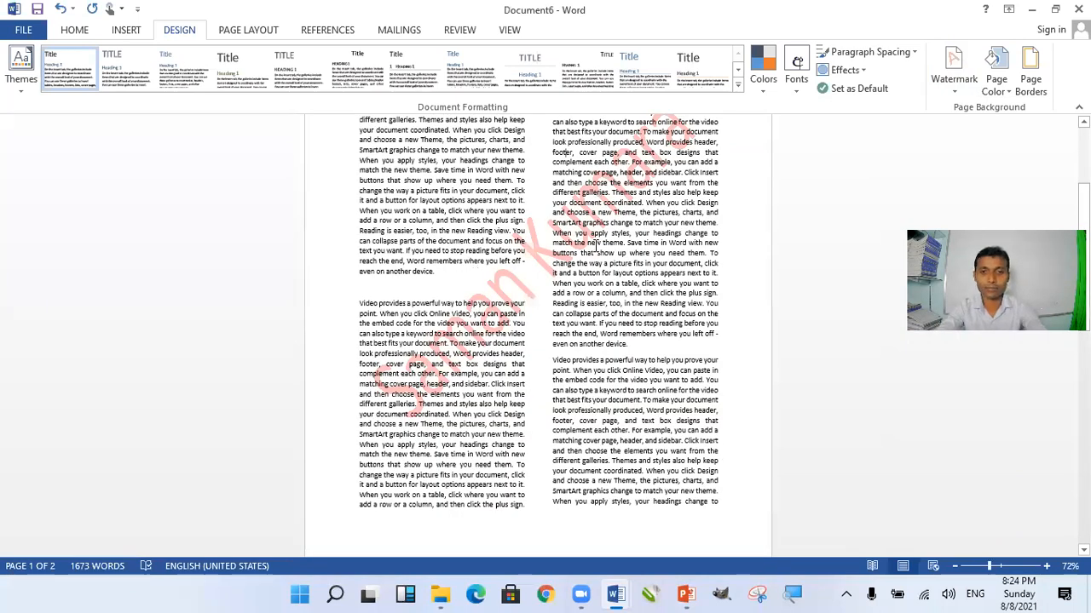
scroll(597, 247, up, 1)
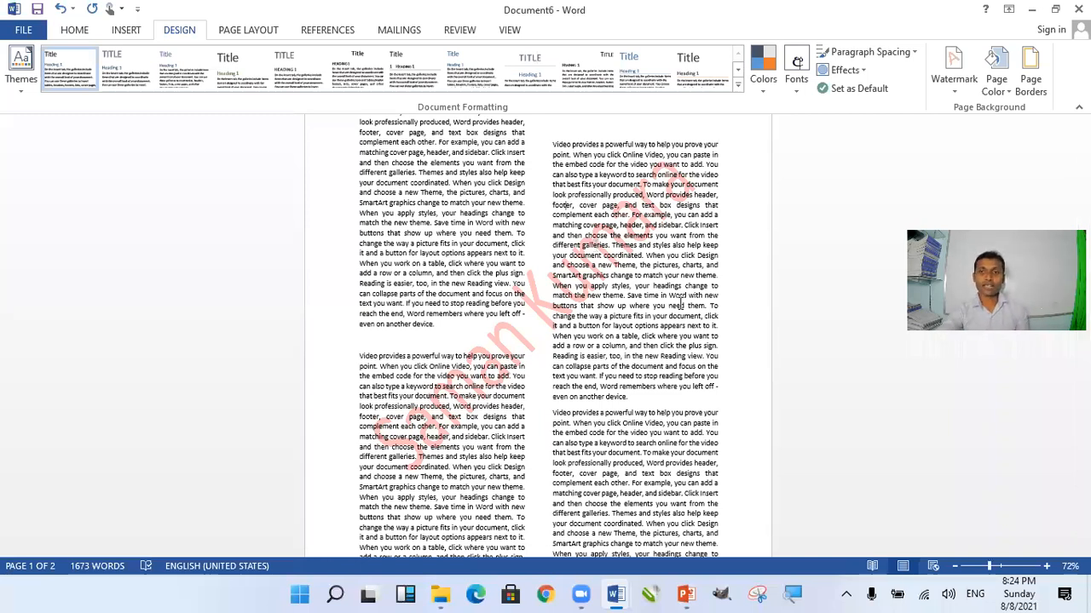
Step: Try the Horizontal layout on the red text watermark and set it back to Diagonal
click(949, 94)
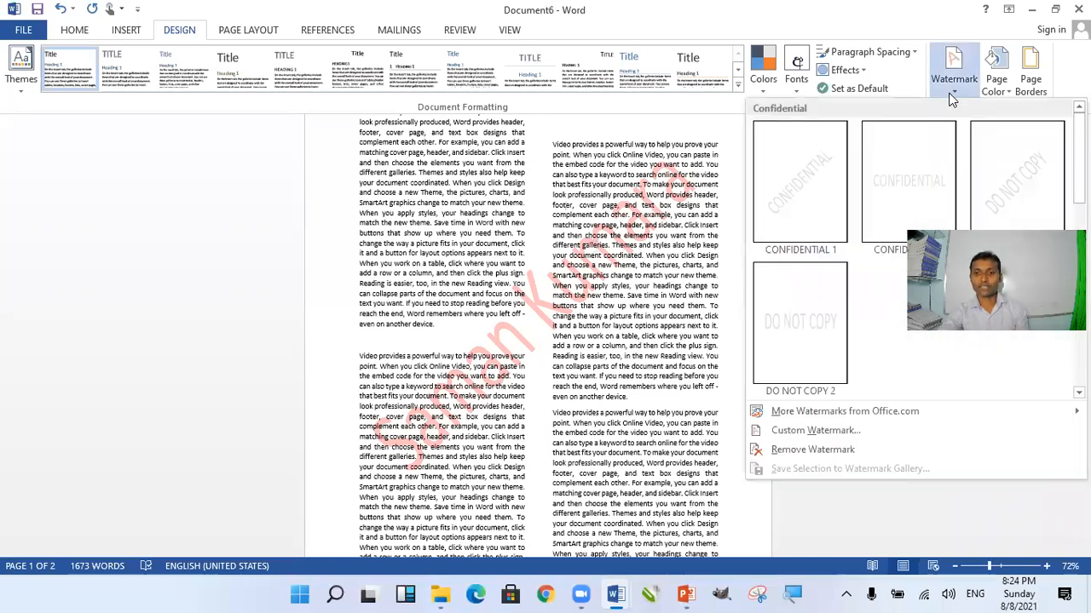
click(833, 430)
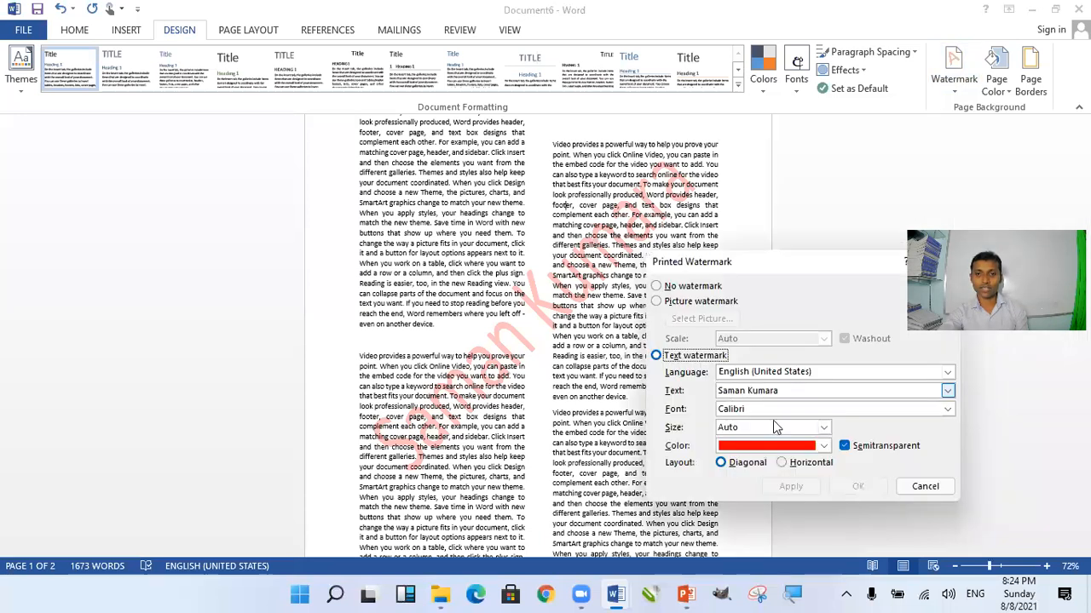
click(809, 467)
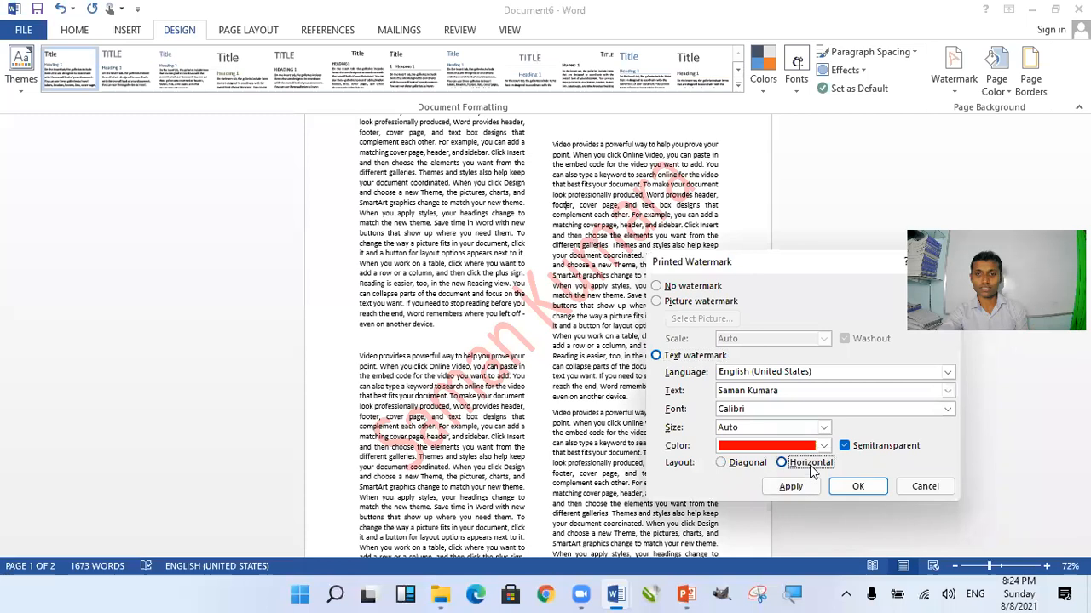
click(809, 488)
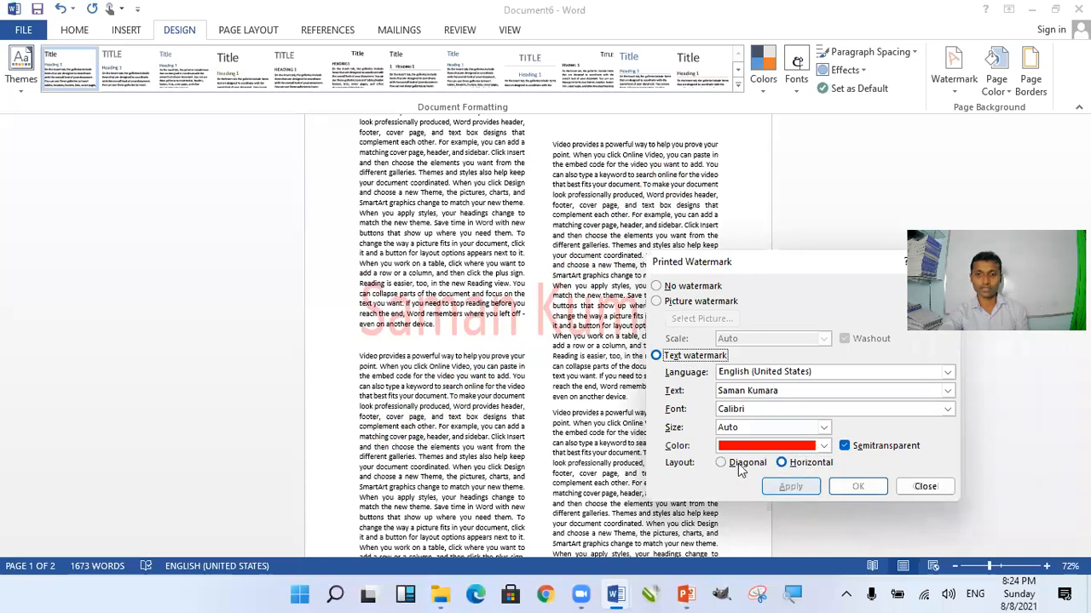
click(740, 467)
click(788, 487)
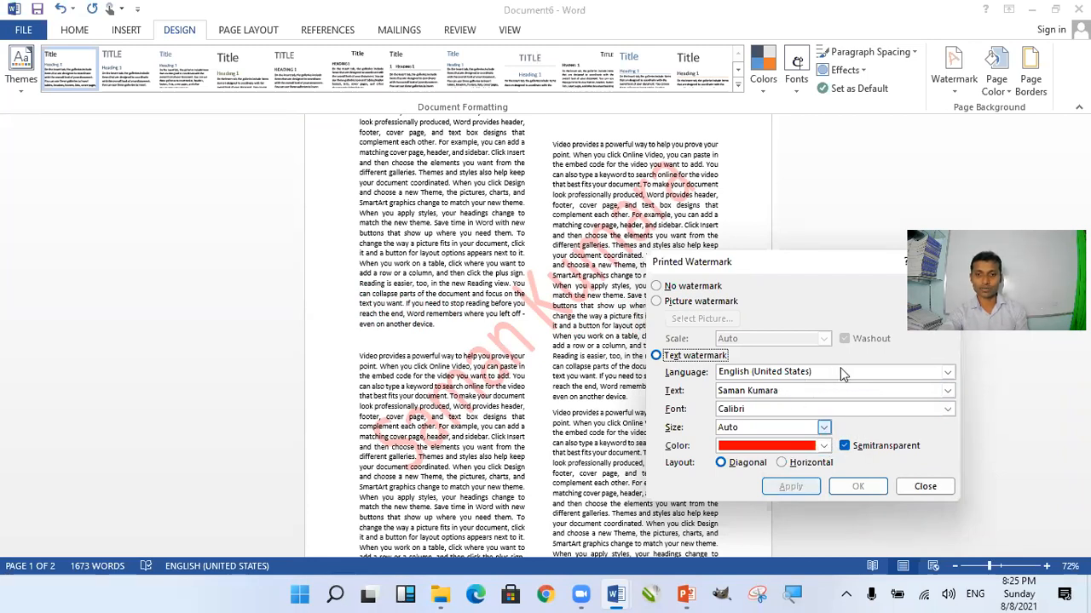
key(Tab)
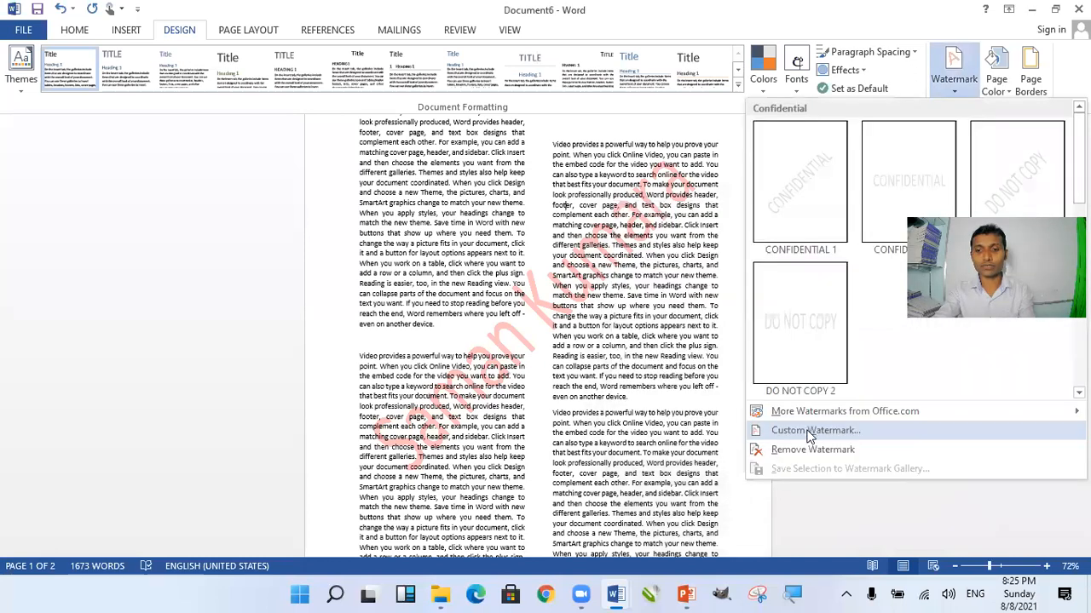
Step: Choose the 97-978418_excited-child-transparent-hd-png-download image from the Desktop's Gimp File folder as a custom picture watermark
click(809, 433)
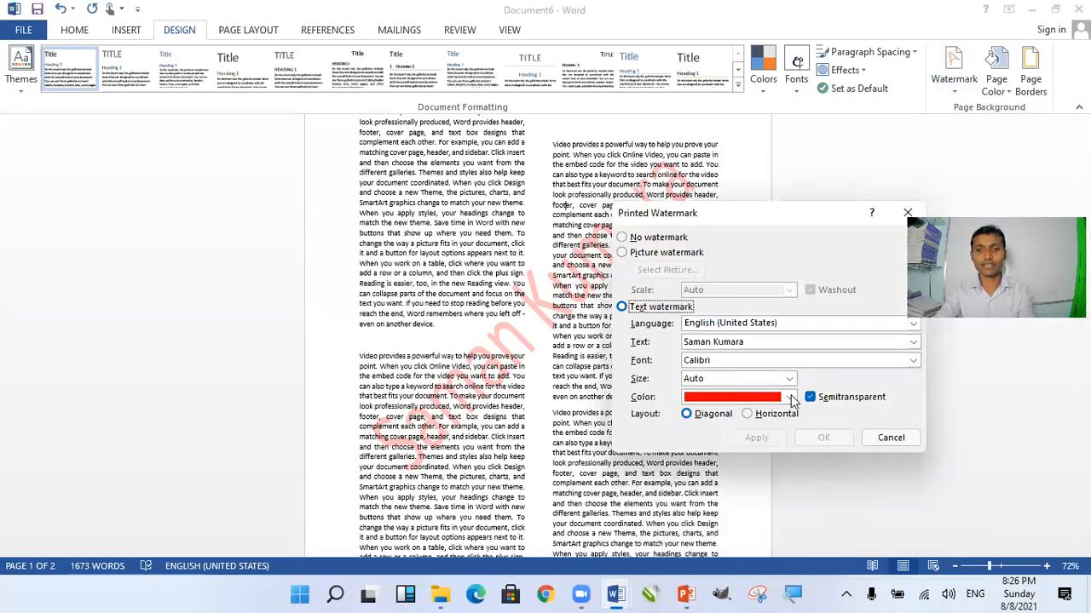
click(587, 198)
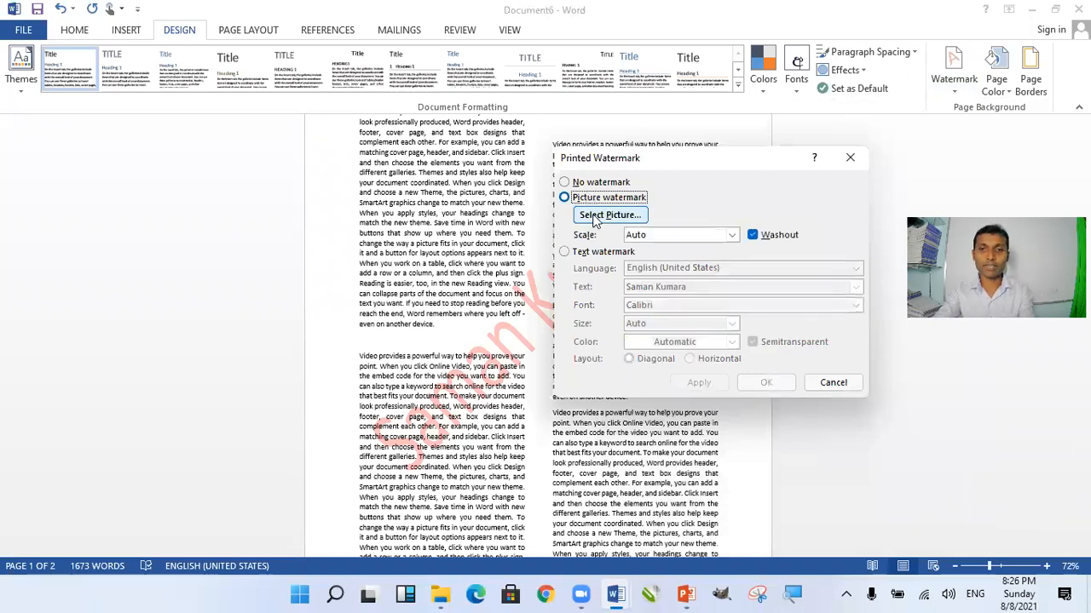
click(597, 216)
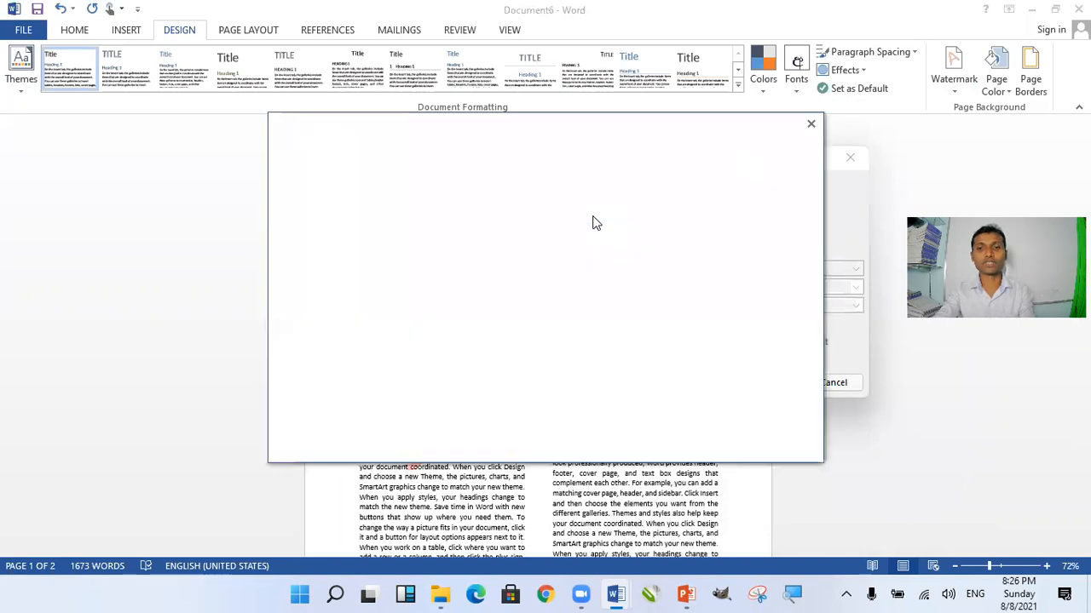
click(733, 447)
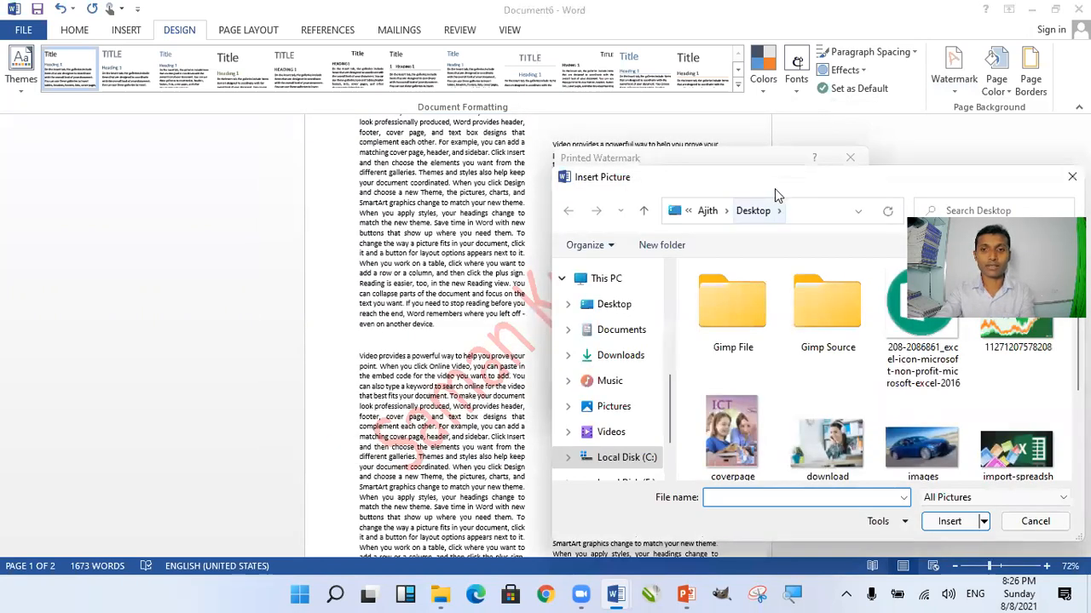
drag(775, 194, 332, 98)
scroll(417, 277, down, 1)
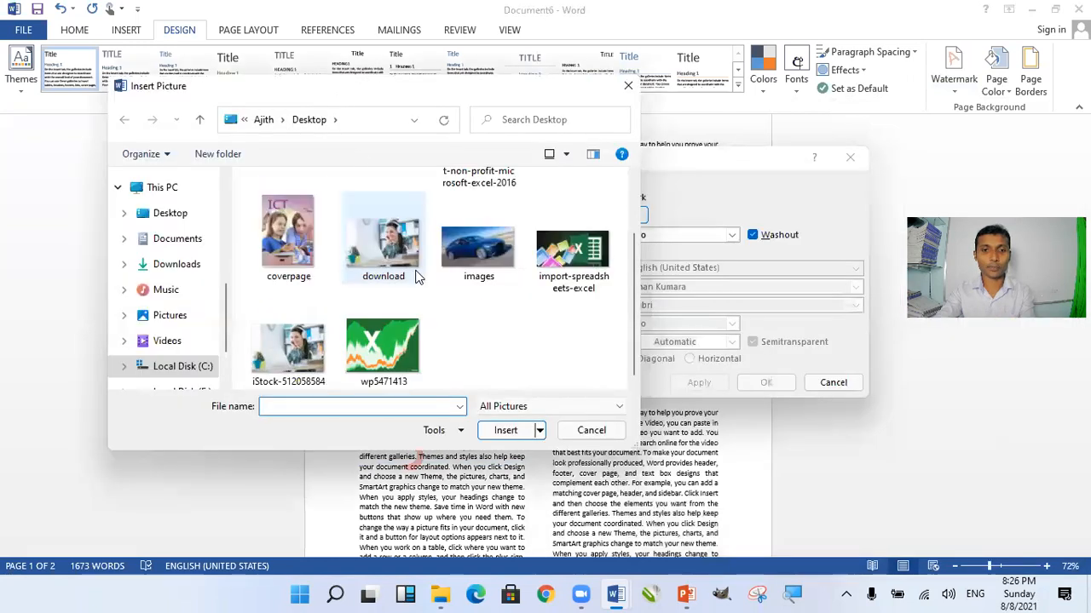
scroll(418, 277, up, 1)
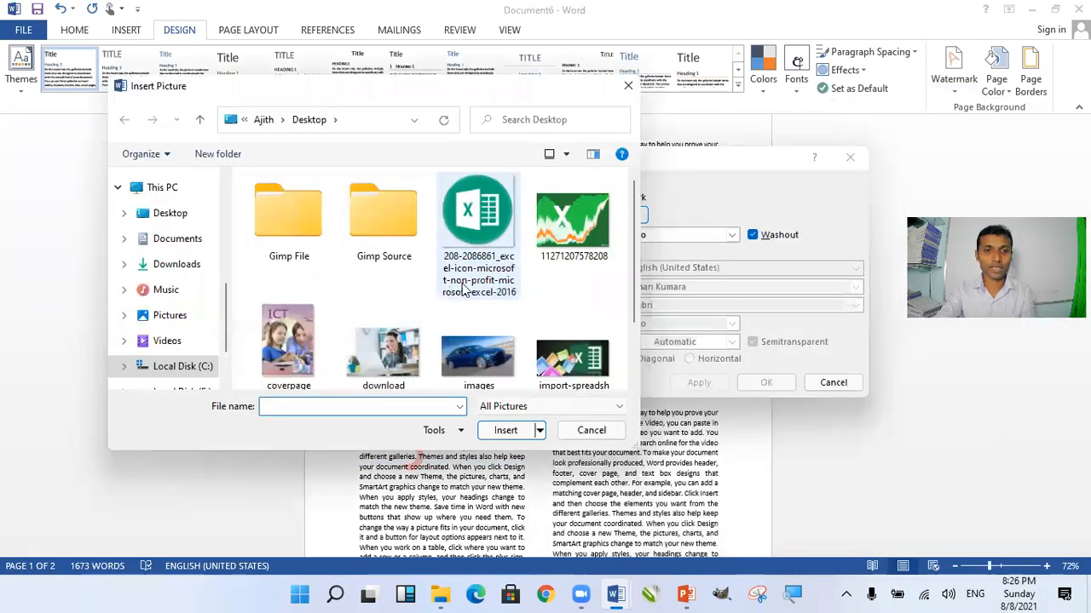
double_click(268, 210)
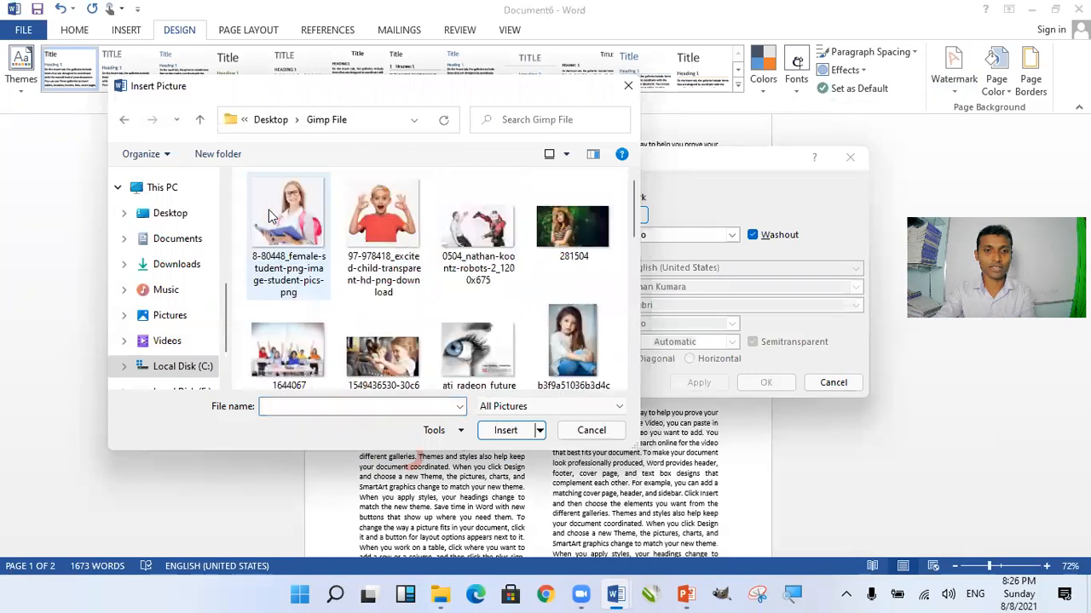
click(391, 237)
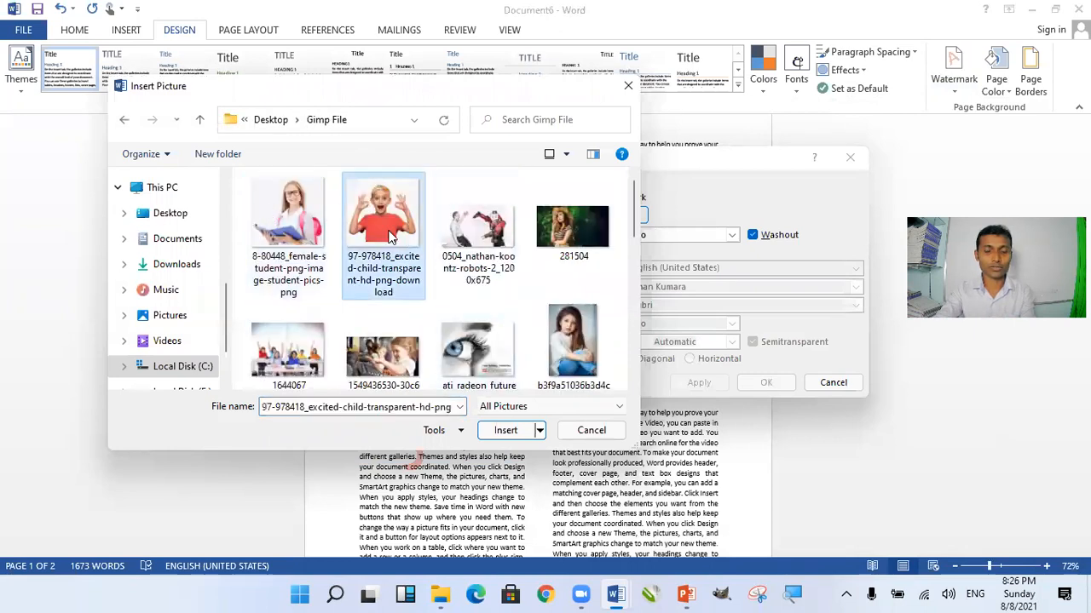
click(506, 430)
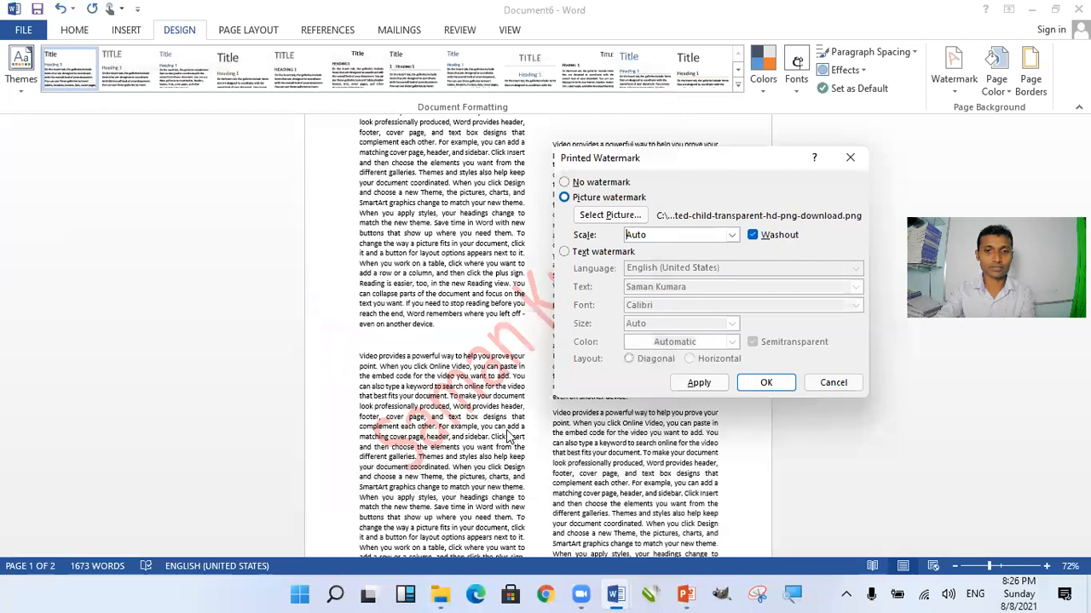
Step: Apply the picture watermark with Auto scale and Washout, and look it over on both pages
click(696, 383)
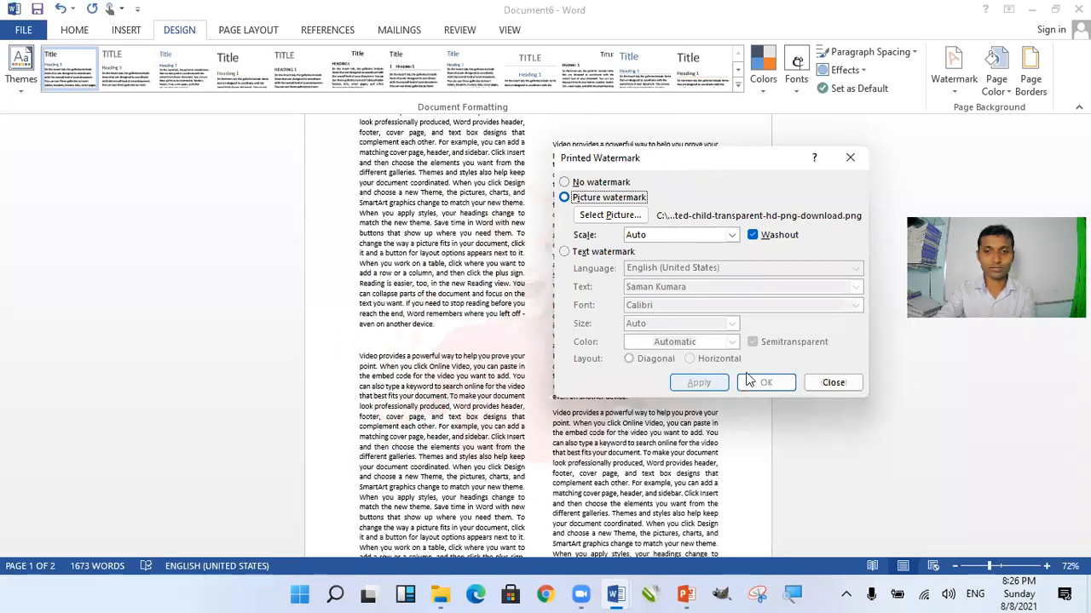
click(817, 380)
scroll(613, 355, down, 6)
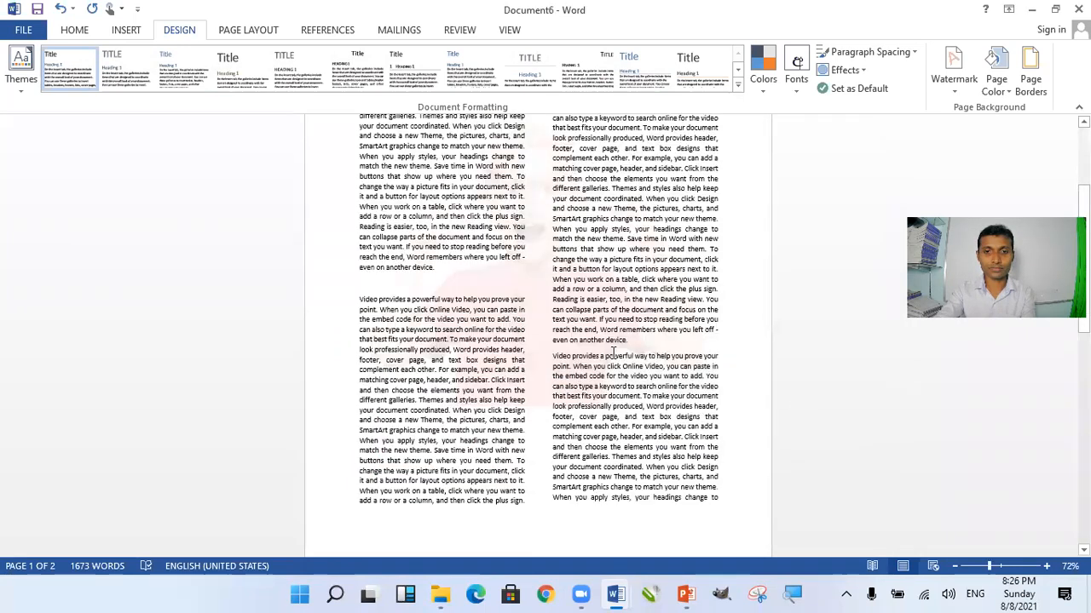
scroll(613, 355, up, 6)
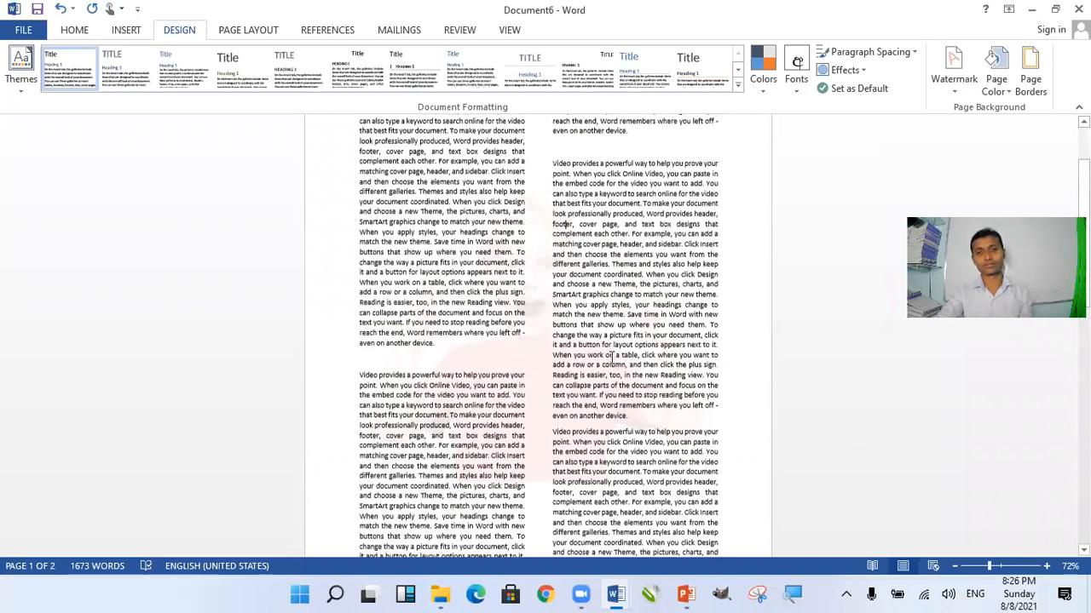
scroll(611, 356, down, 6)
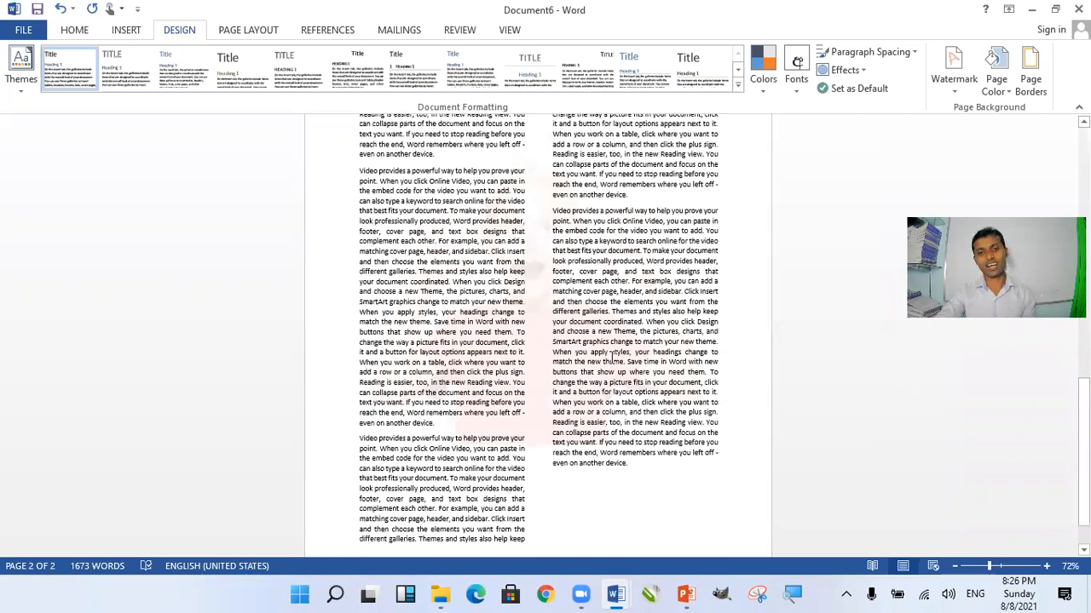
scroll(611, 356, up, 3)
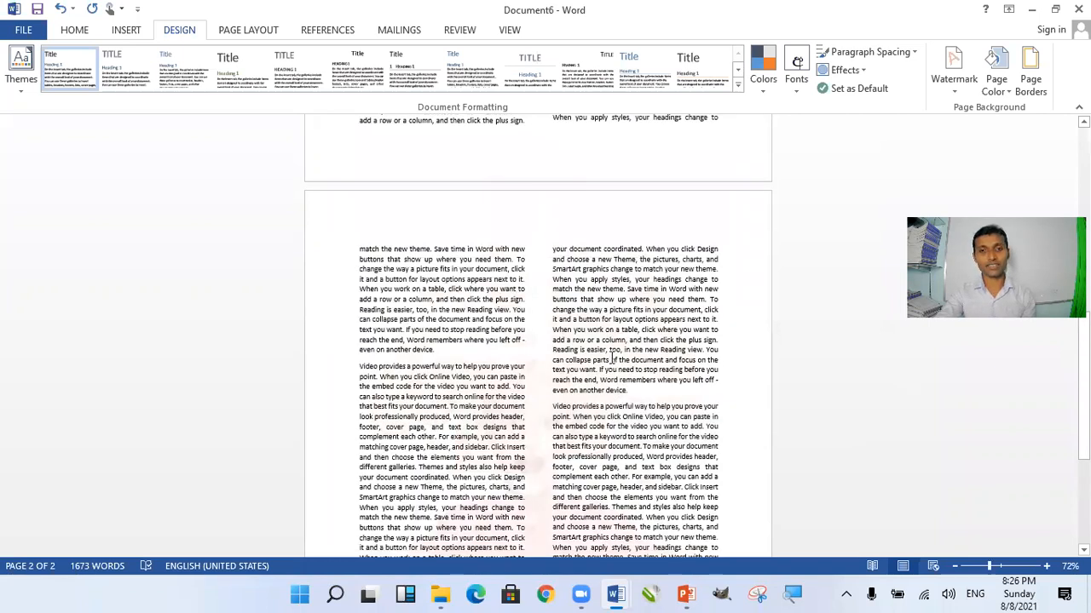
scroll(610, 357, up, 5)
scroll(611, 356, up, 2)
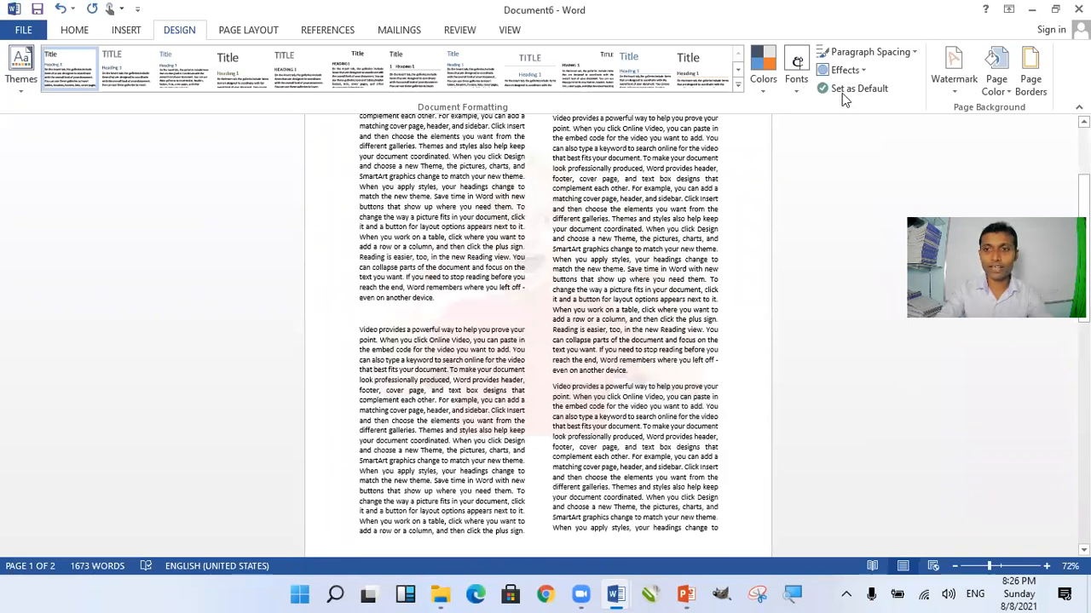
Step: Turn off Washout for the custom picture watermark and look it over on both pages
click(951, 96)
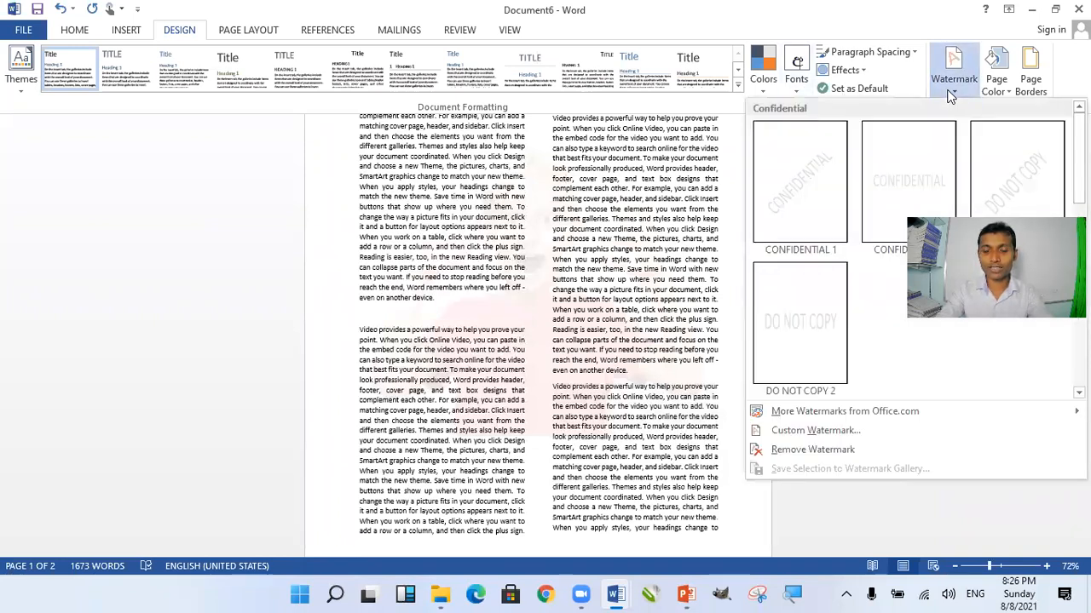
click(798, 429)
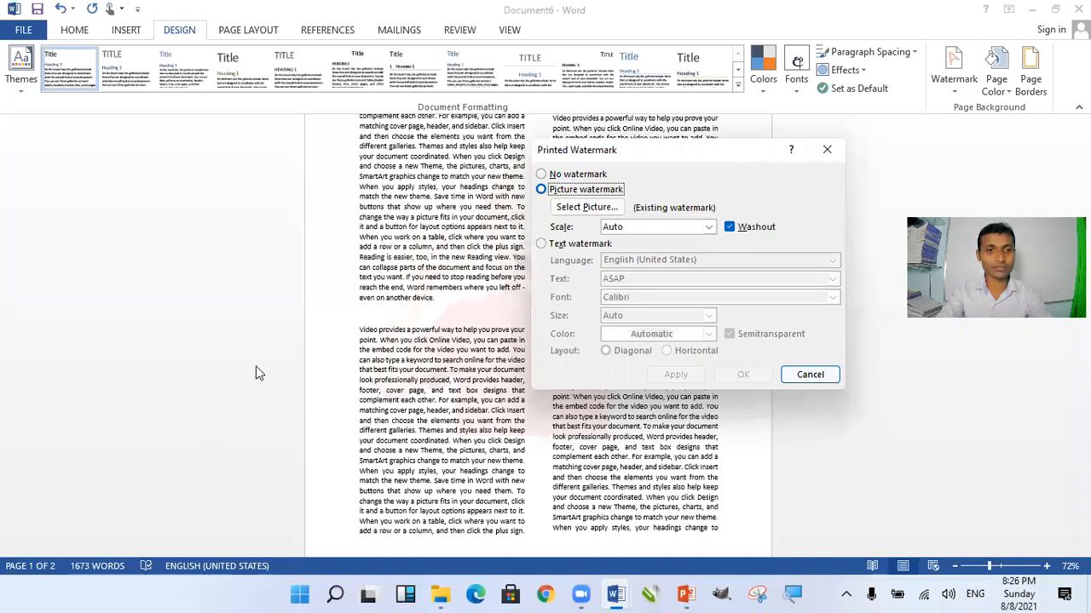
drag(665, 150, 192, 134)
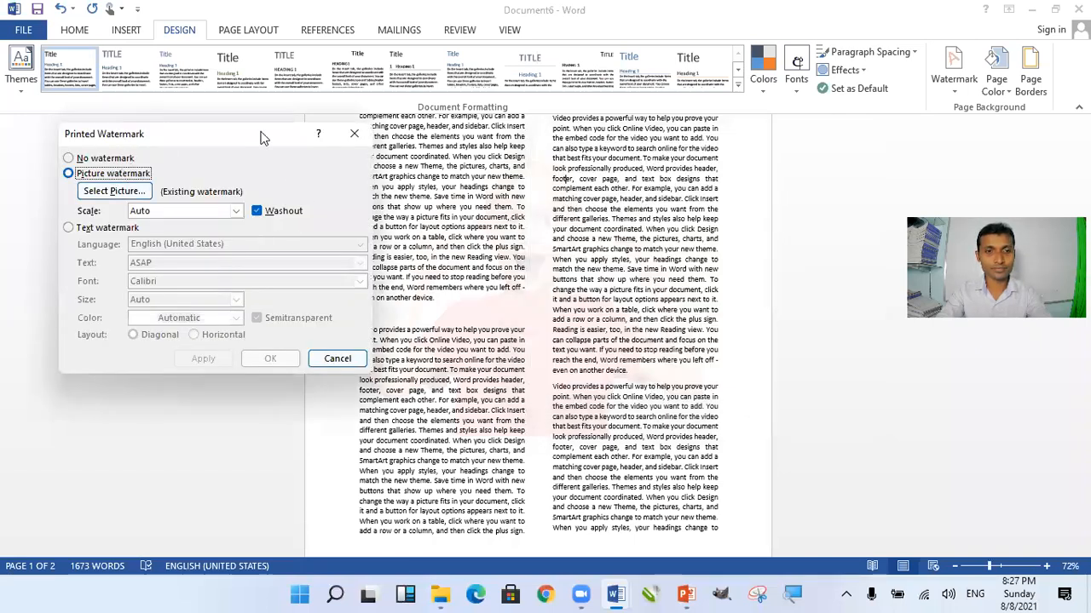
click(256, 213)
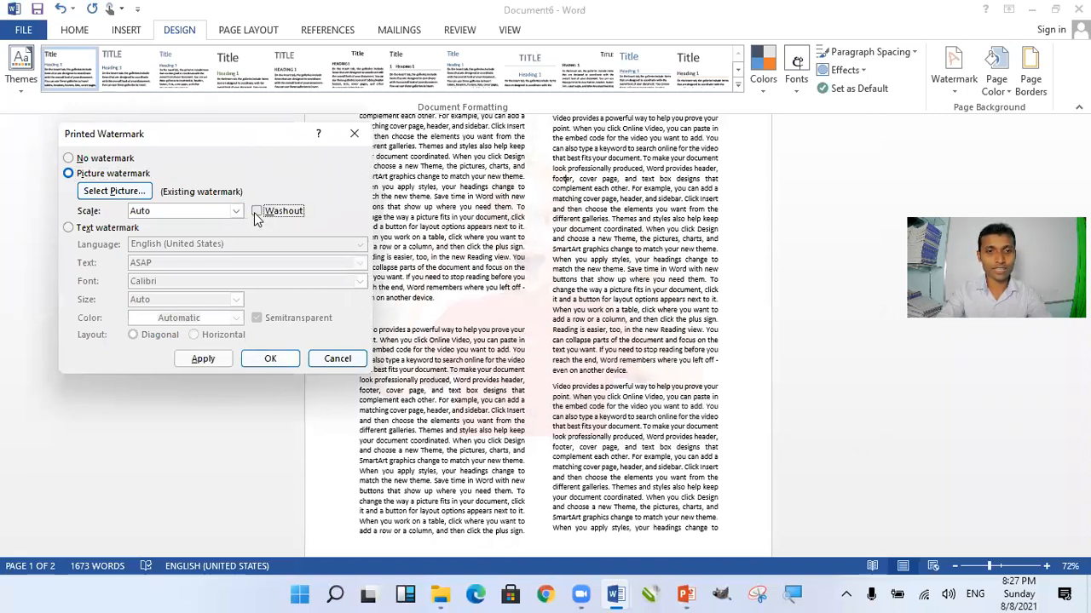
click(269, 360)
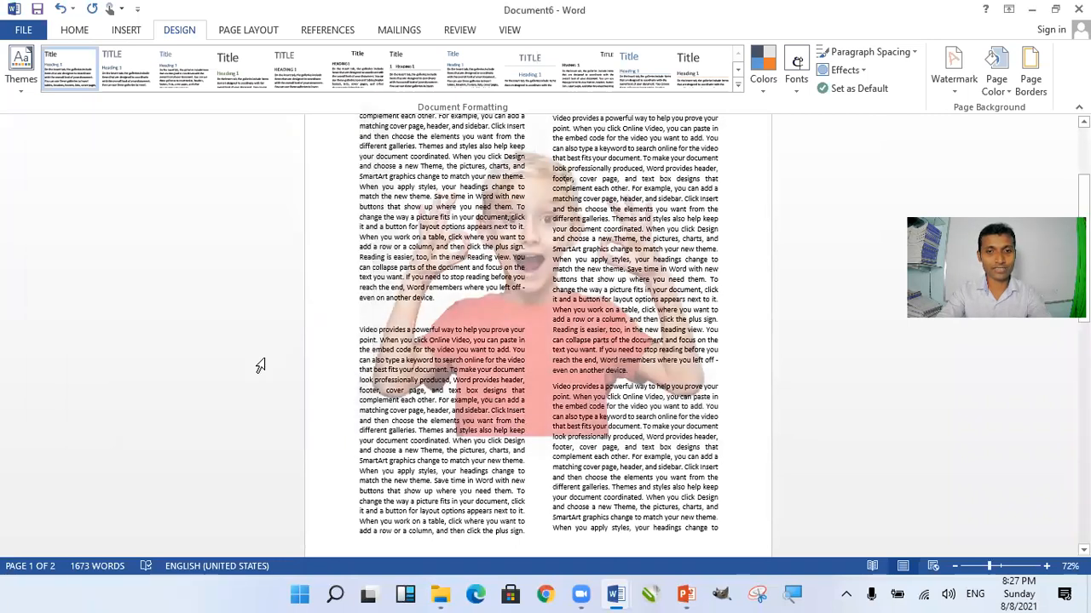
scroll(533, 338, down, 1)
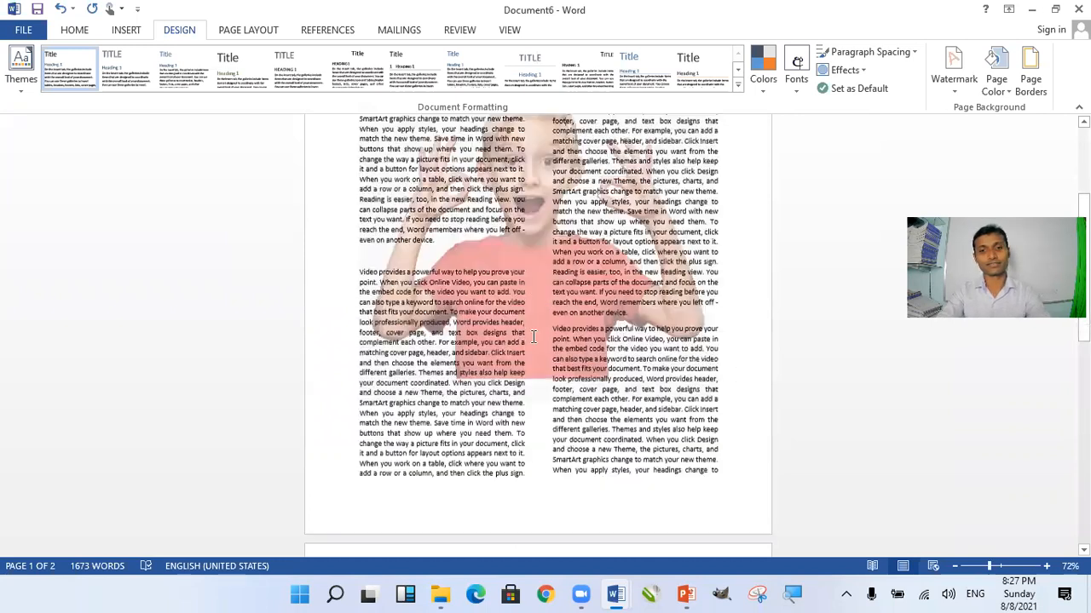
scroll(533, 337, down, 7)
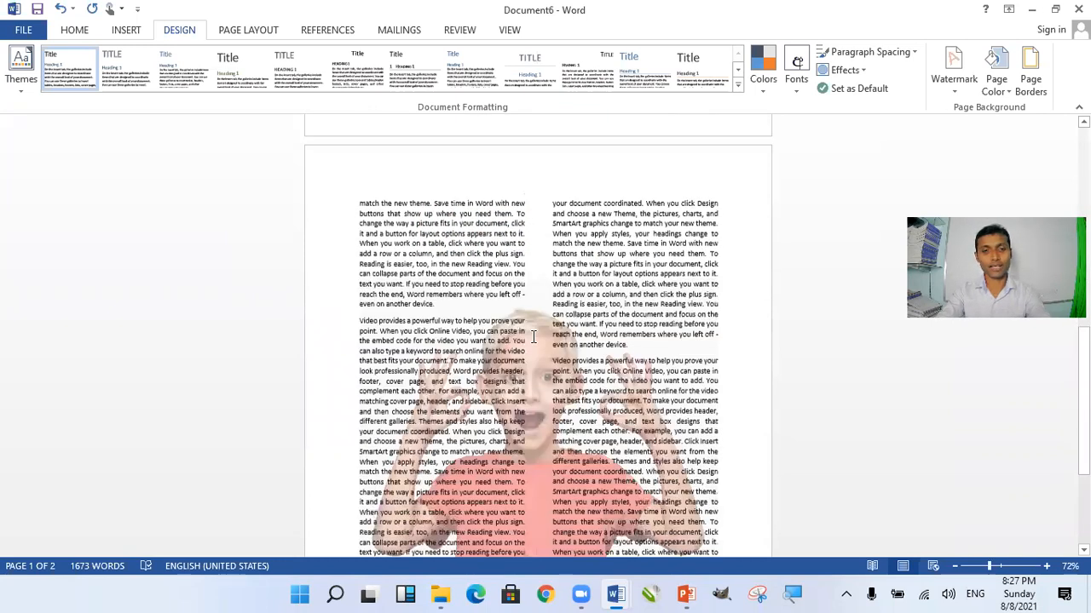
scroll(533, 338, up, 4)
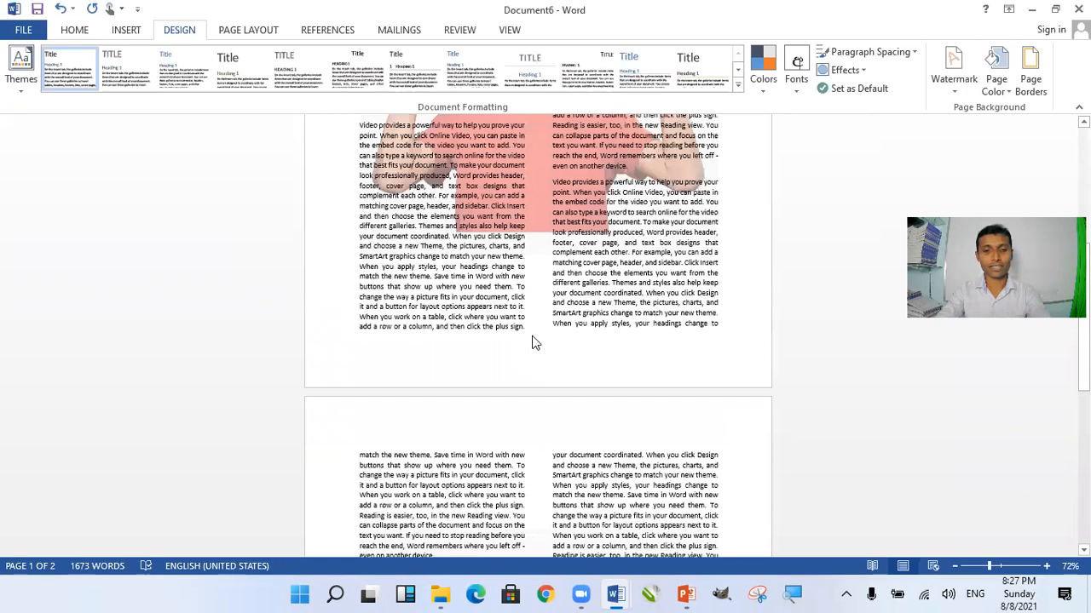
scroll(524, 395, down, 8)
scroll(652, 438, down, 1)
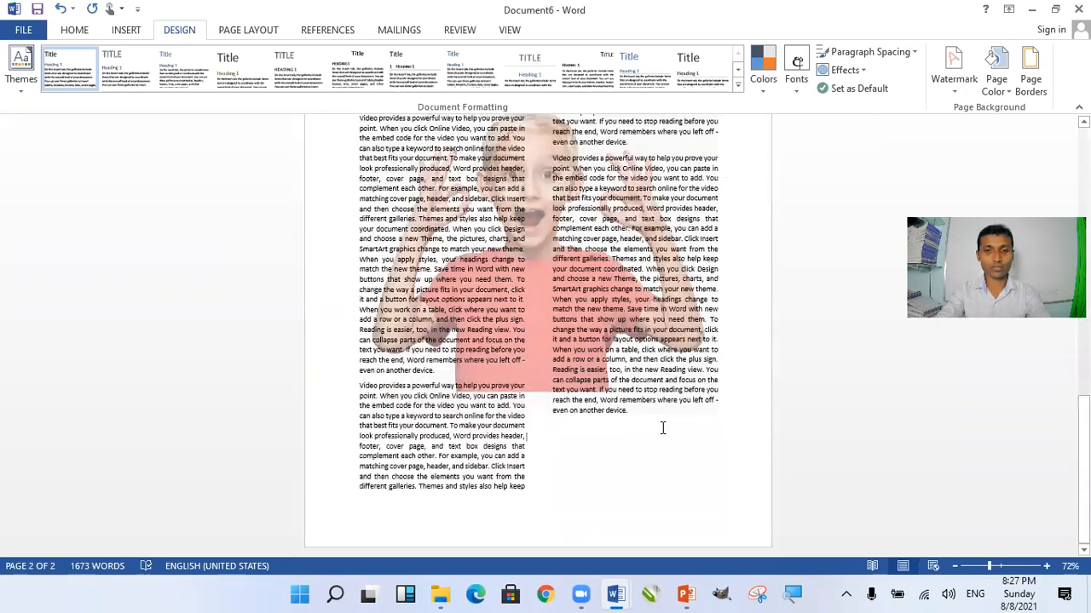
Step: Add two blank lines and a page break after the last paragraph, and check the picture watermark on the new page
click(672, 418)
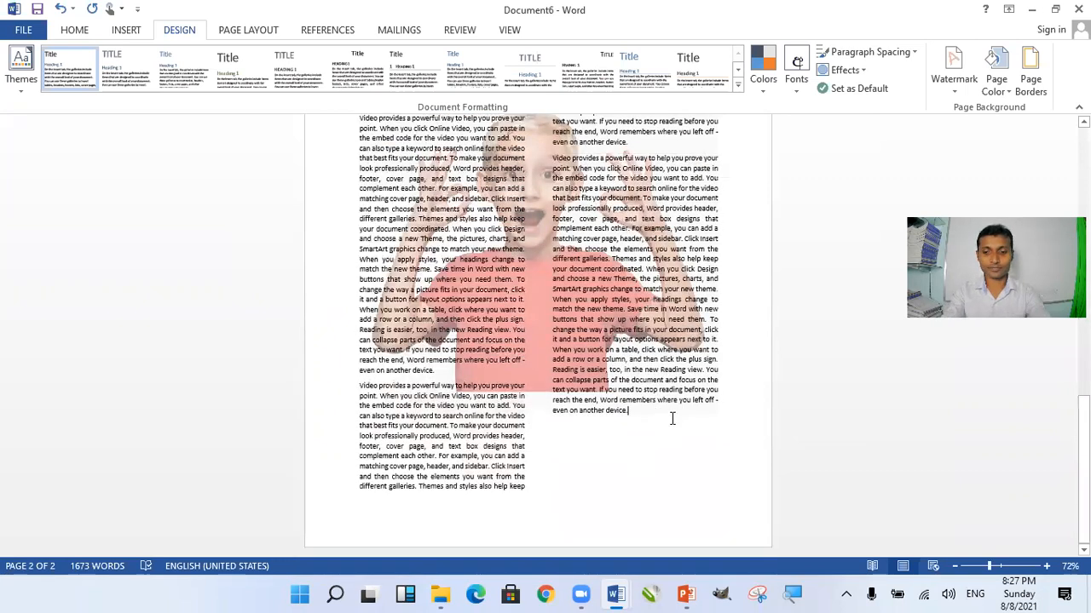
key(Return)
key(Return)
key(ctrl+Return)
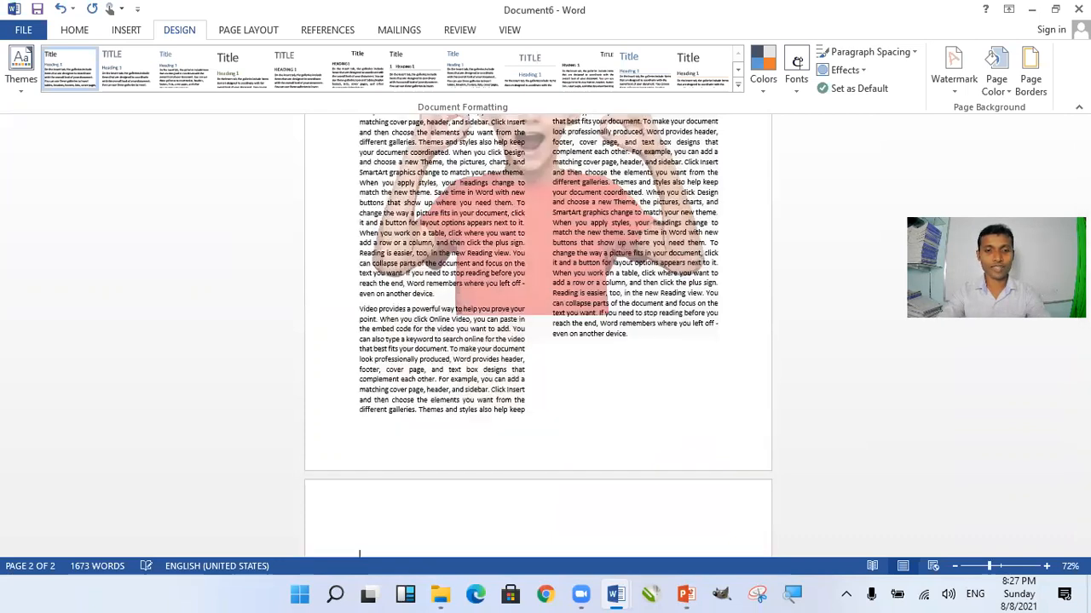
scroll(663, 444, down, 5)
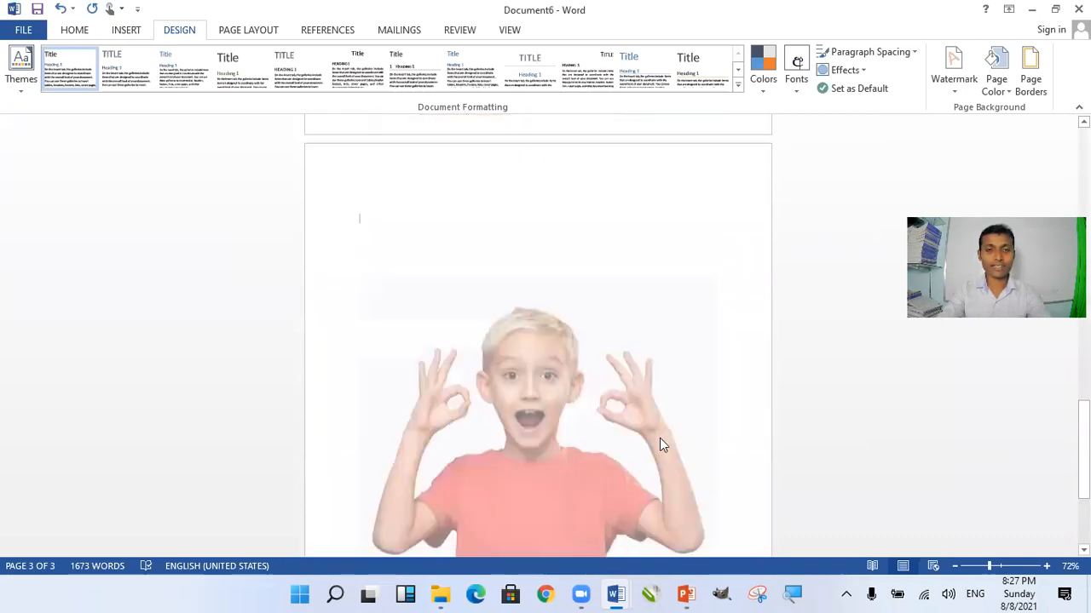
scroll(661, 437, down, 1)
scroll(673, 456, up, 2)
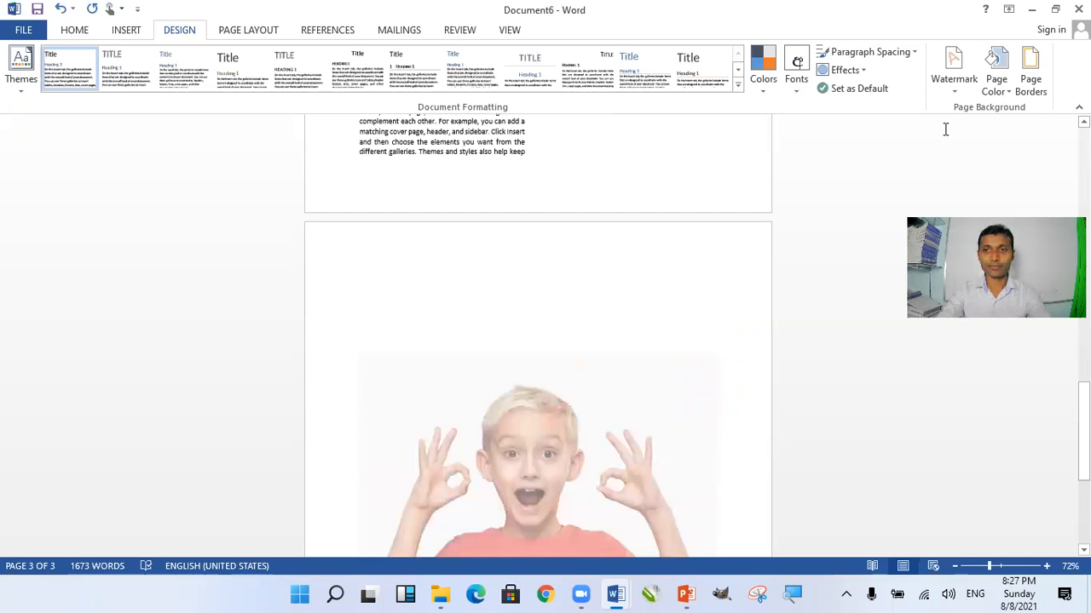
Step: Apply a 50% scale to the custom picture watermark
scroll(945, 128, up, 3)
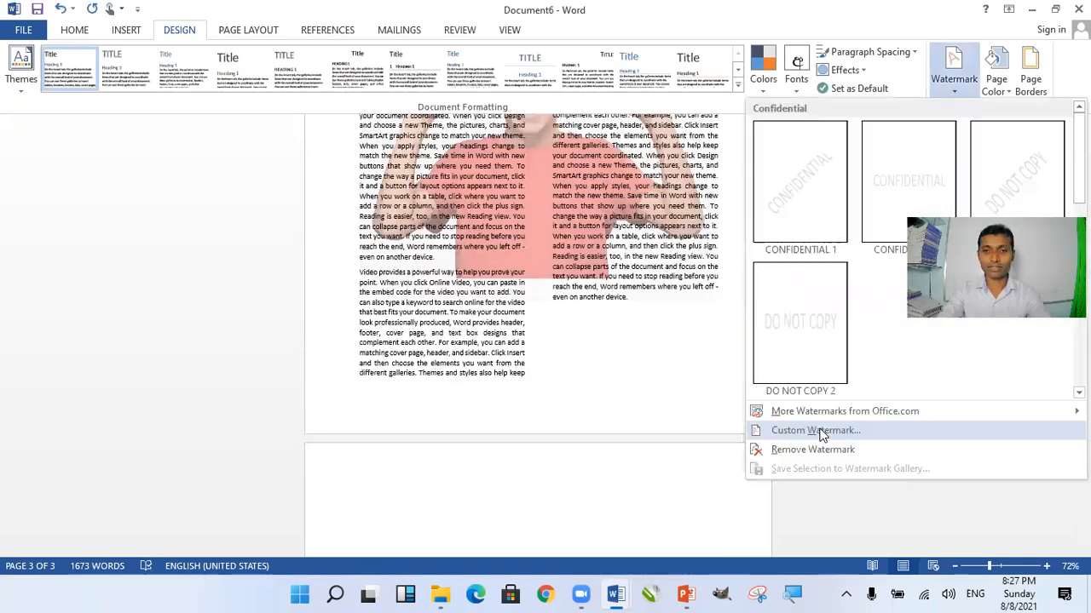
click(816, 430)
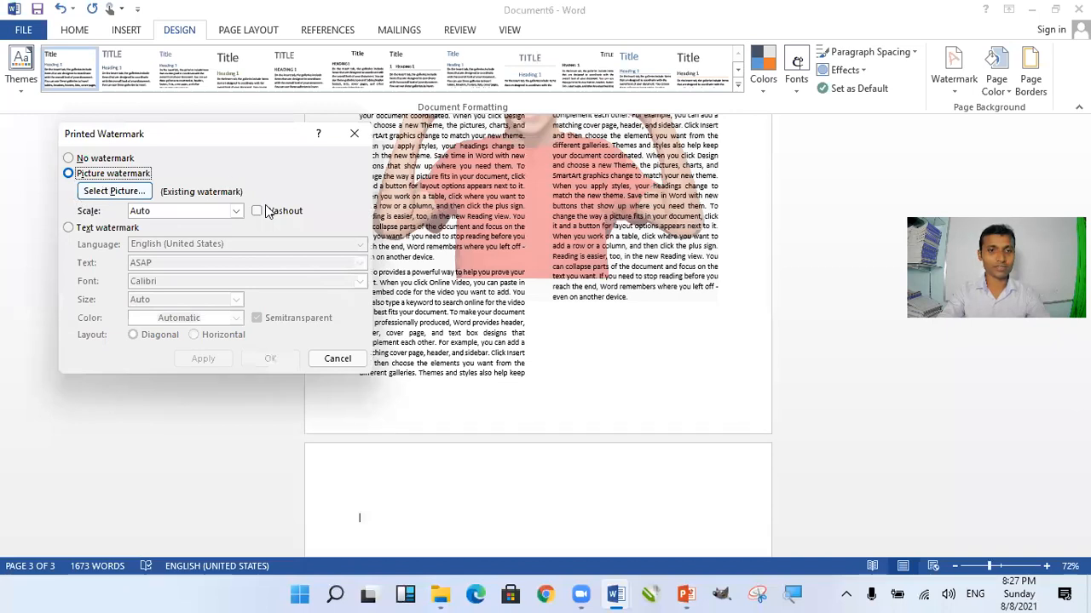
click(236, 210)
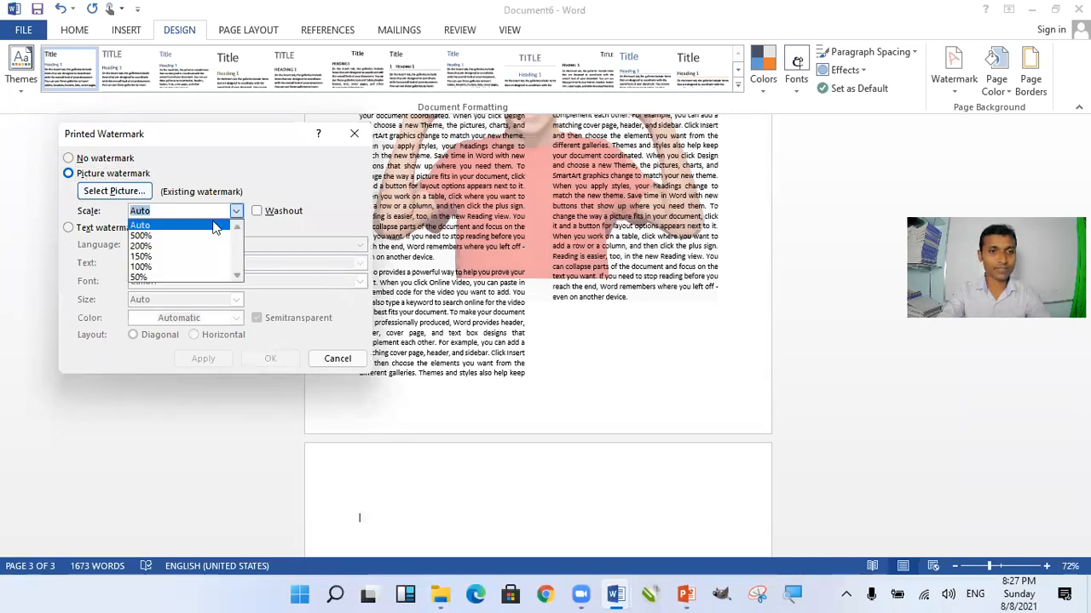
click(158, 278)
click(203, 359)
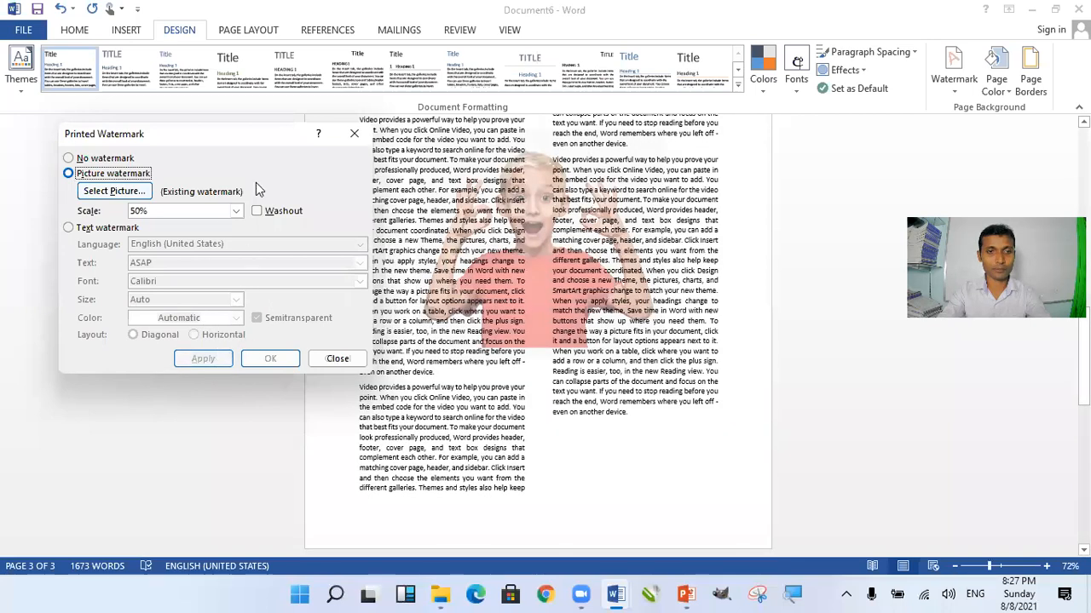
Step: Apply a 200% scale to the picture watermark, close its settings, and look the watermark over across the pages
click(174, 247)
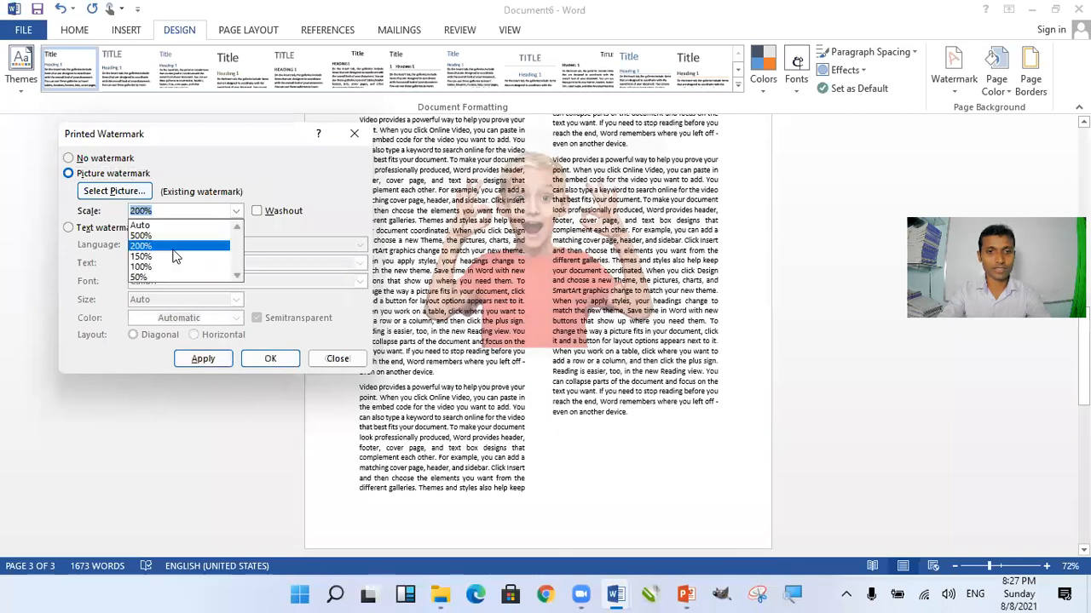
click(197, 361)
scroll(555, 356, down, 5)
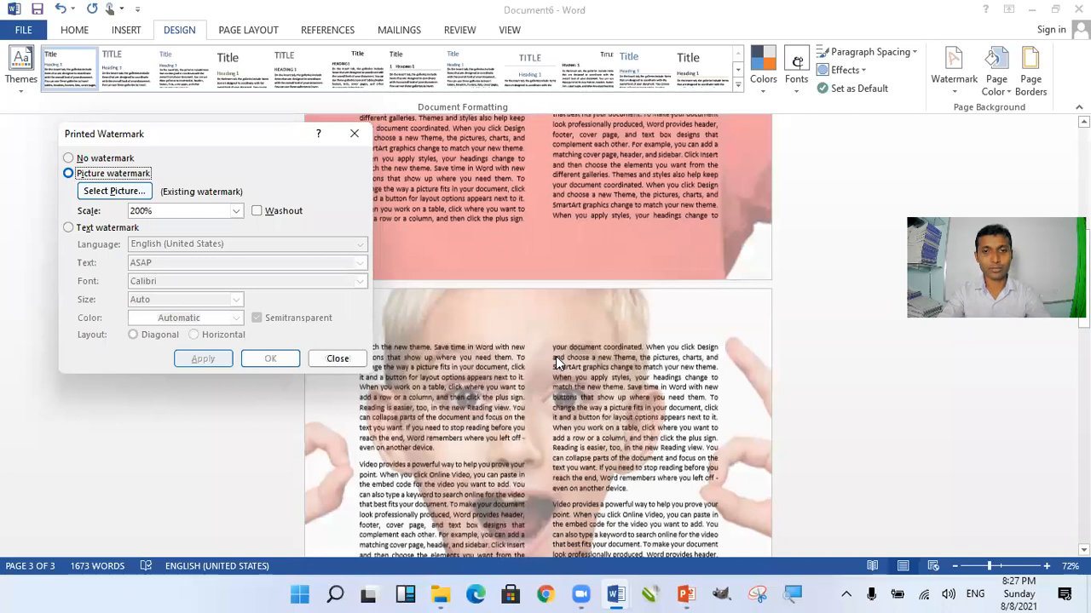
scroll(557, 358, down, 5)
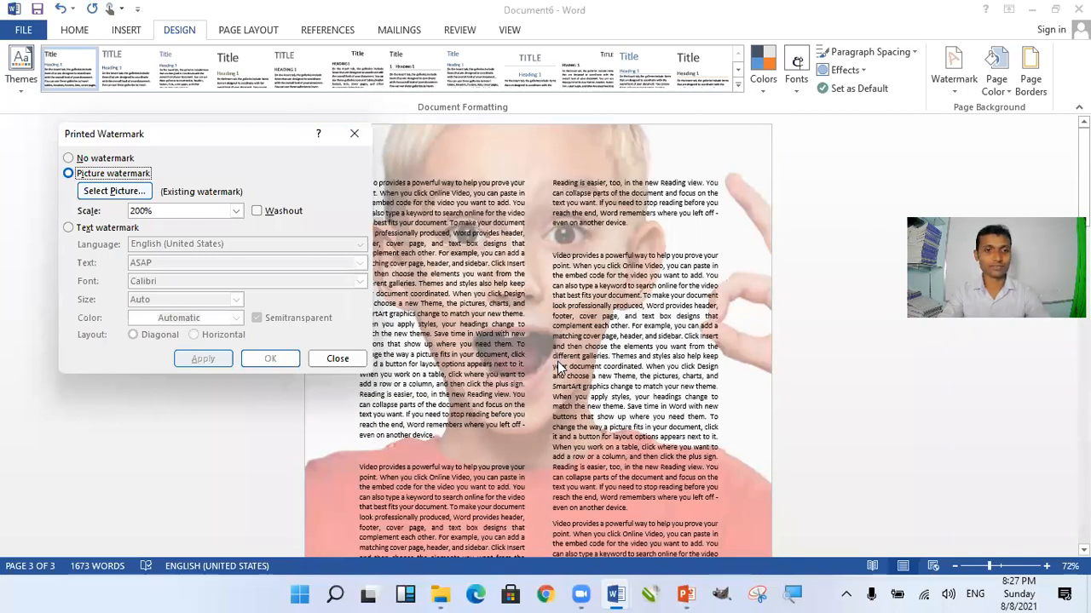
scroll(565, 319, down, 5)
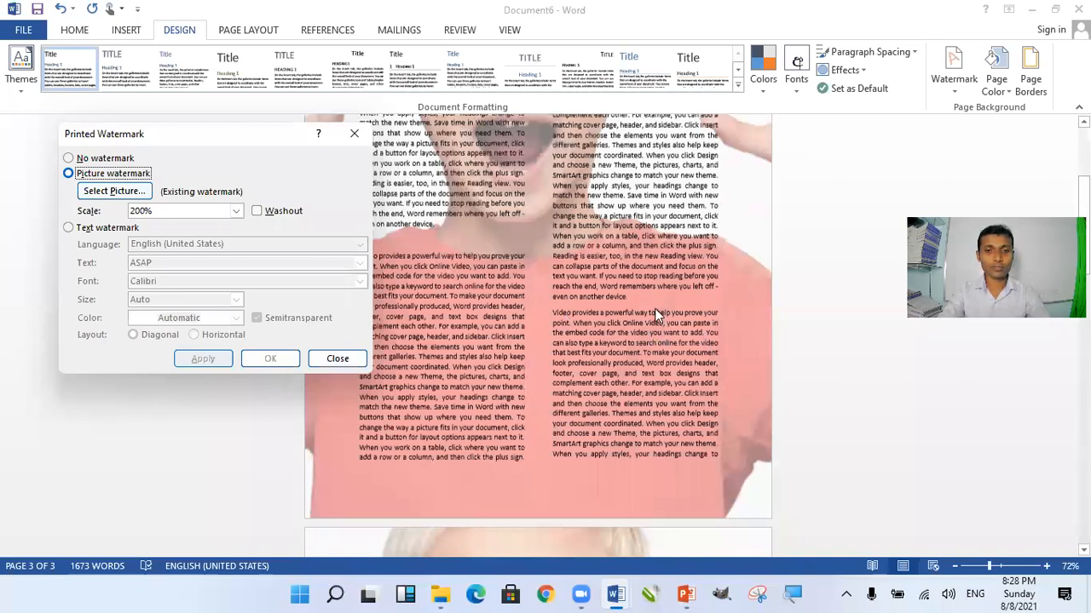
scroll(656, 315, down, 9)
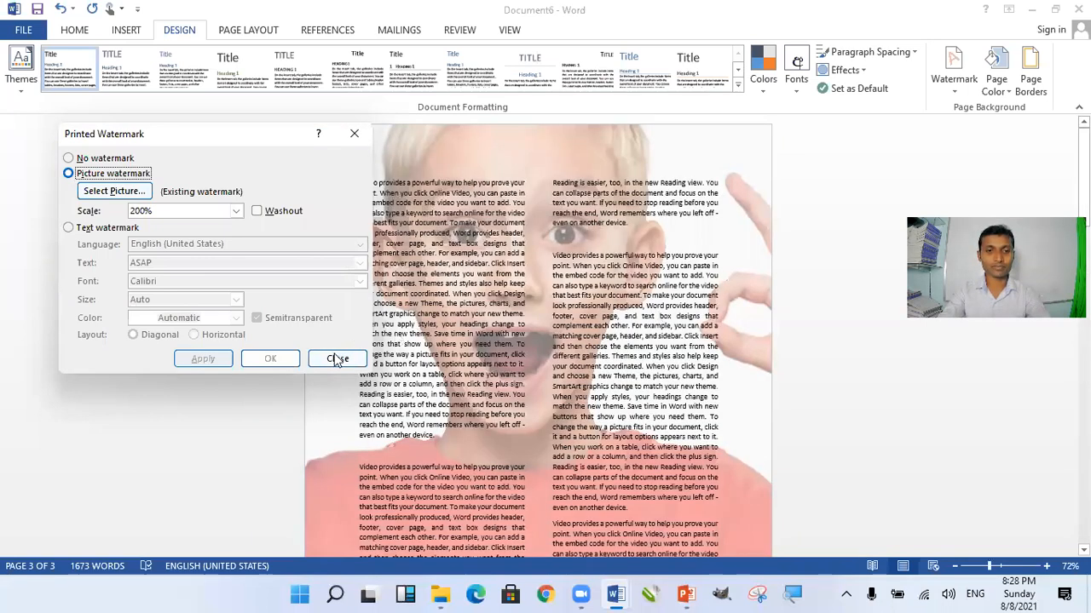
scroll(577, 383, down, 3)
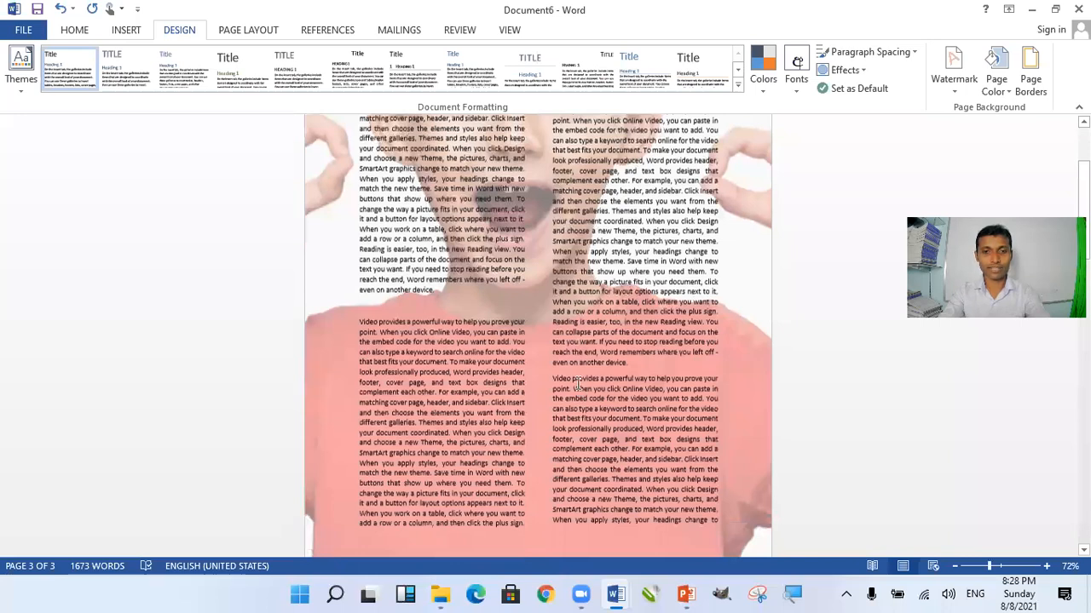
key(ctrl+Home)
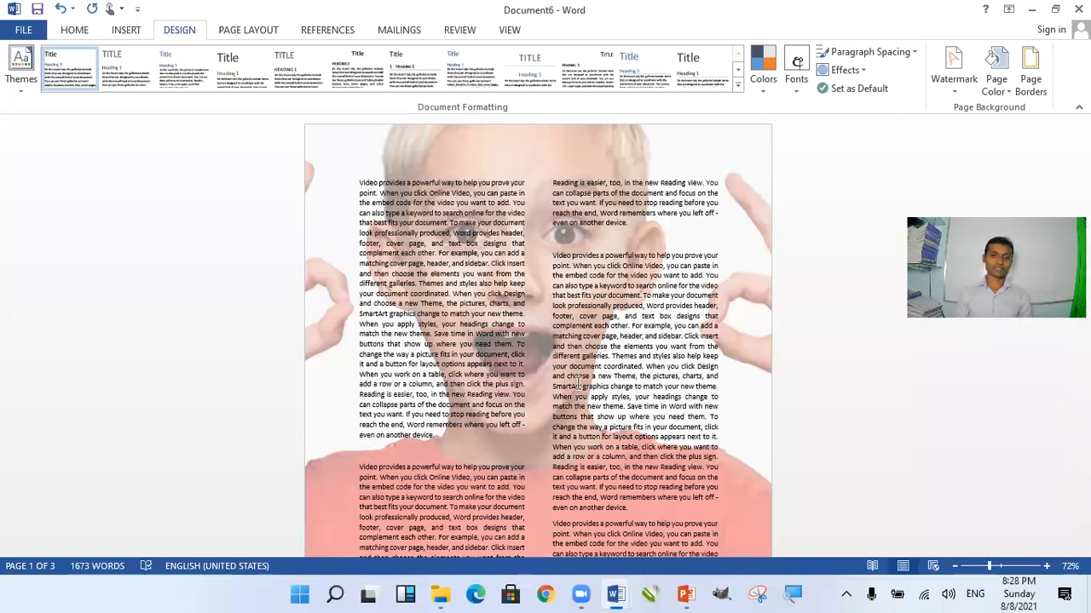
scroll(538, 359, down, 3)
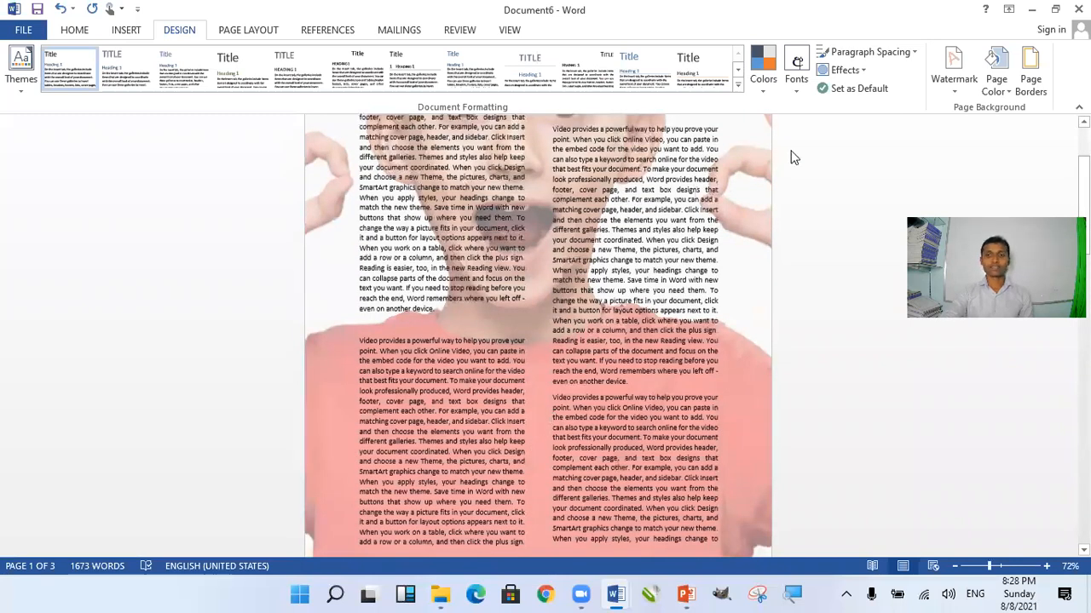
scroll(873, 134, up, 3)
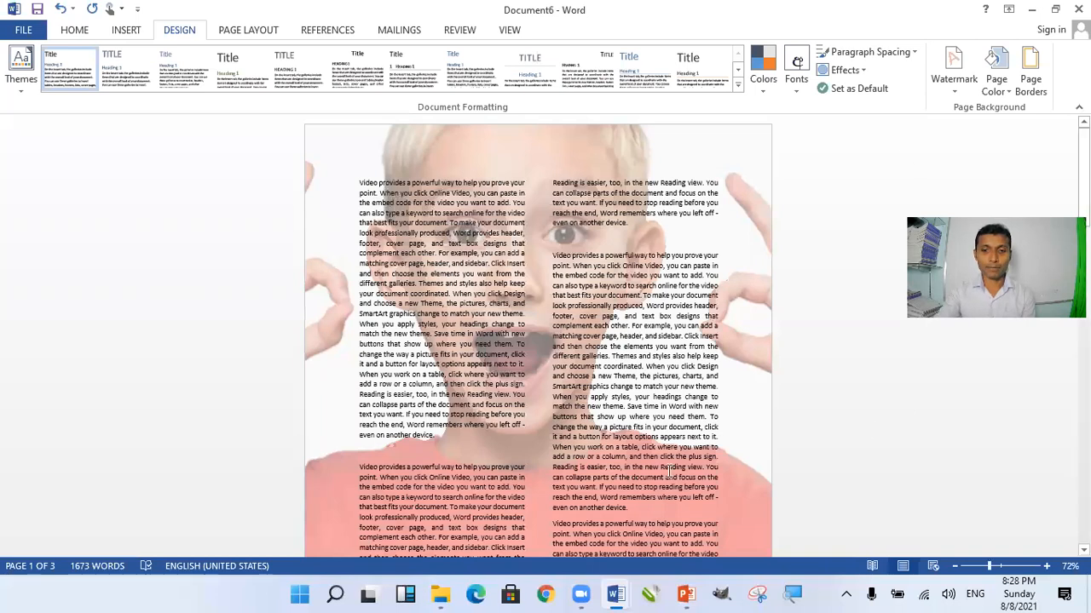
Step: Switch to the tute 7 Word Processing 1 document to read the Watermark row of its command table, and return to Document6
mouse_move(620, 594)
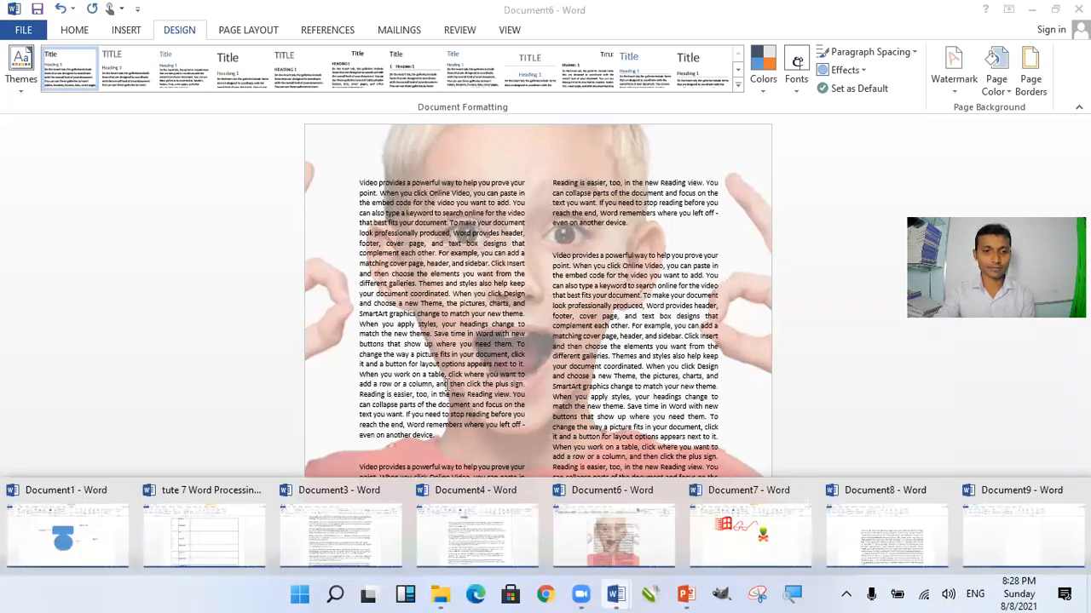
click(265, 546)
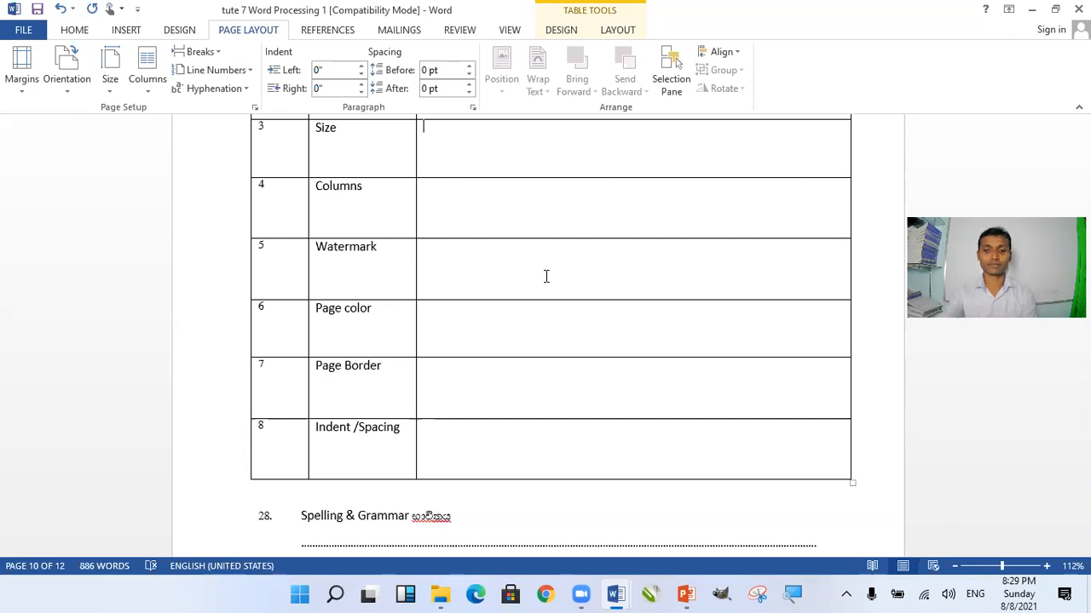
click(616, 594)
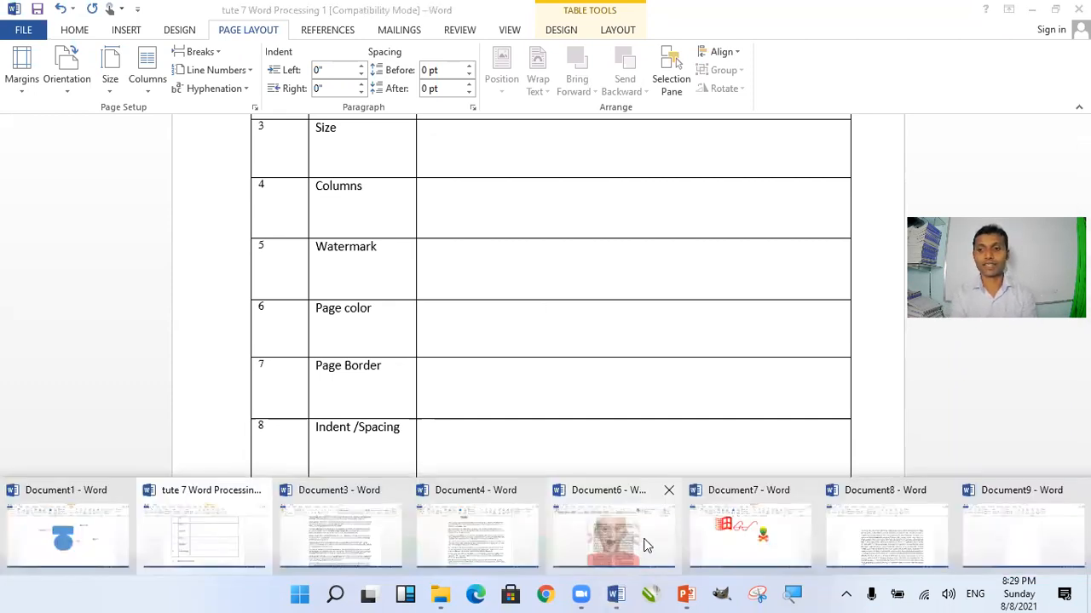
click(645, 545)
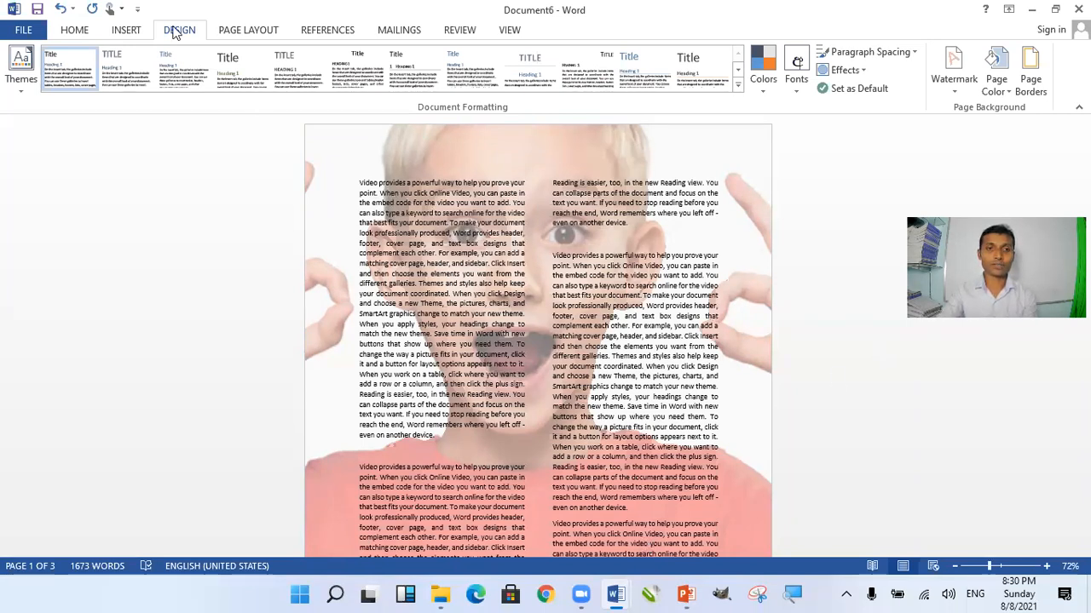
click(247, 29)
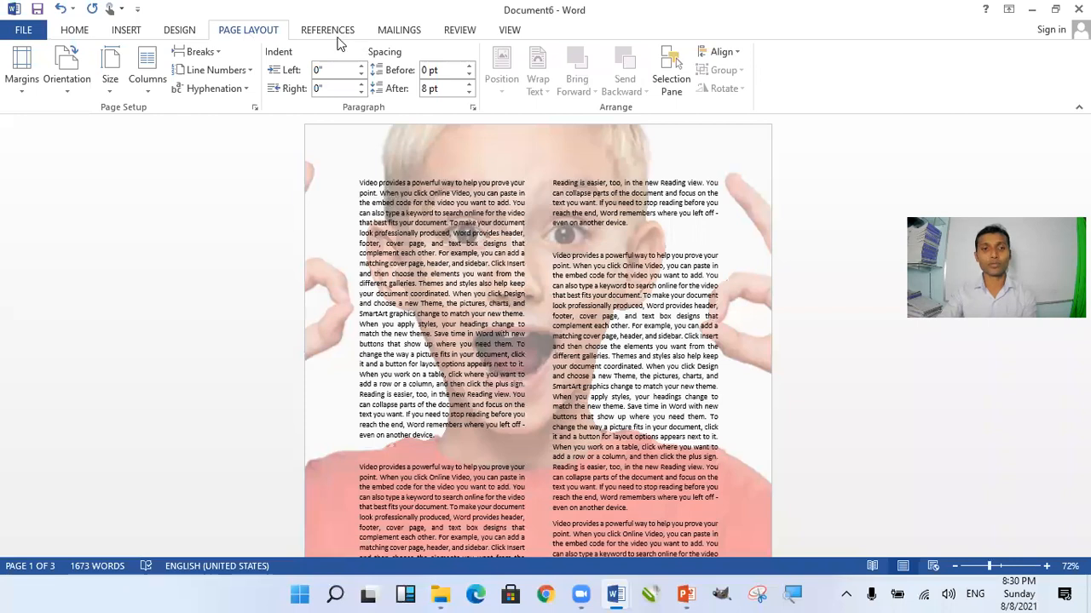
click(191, 34)
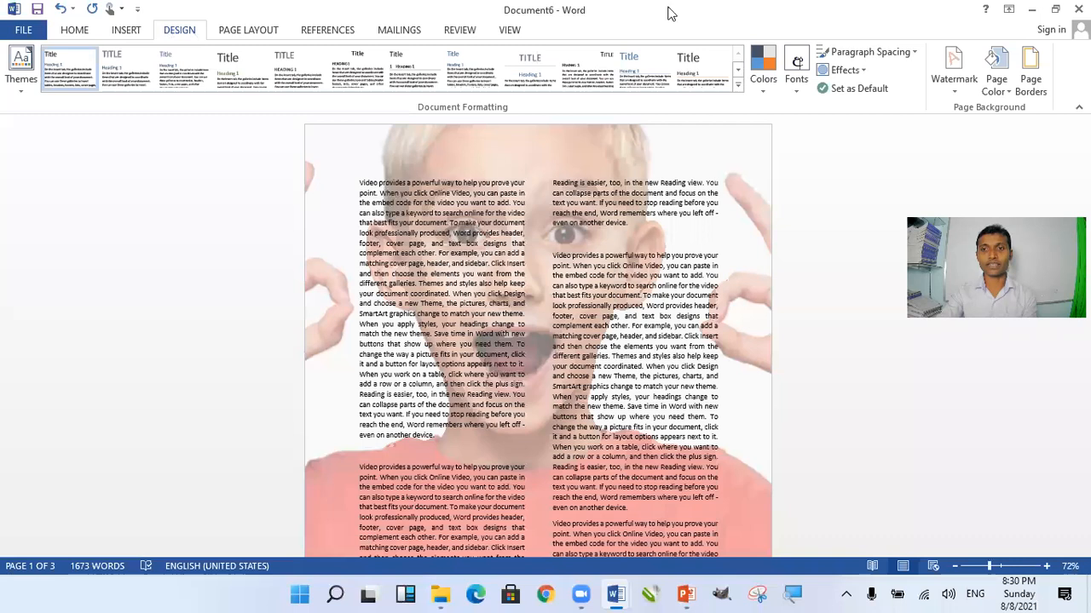
Step: Open the custom watermark settings and compare the options for a text watermark and a picture watermark
click(960, 93)
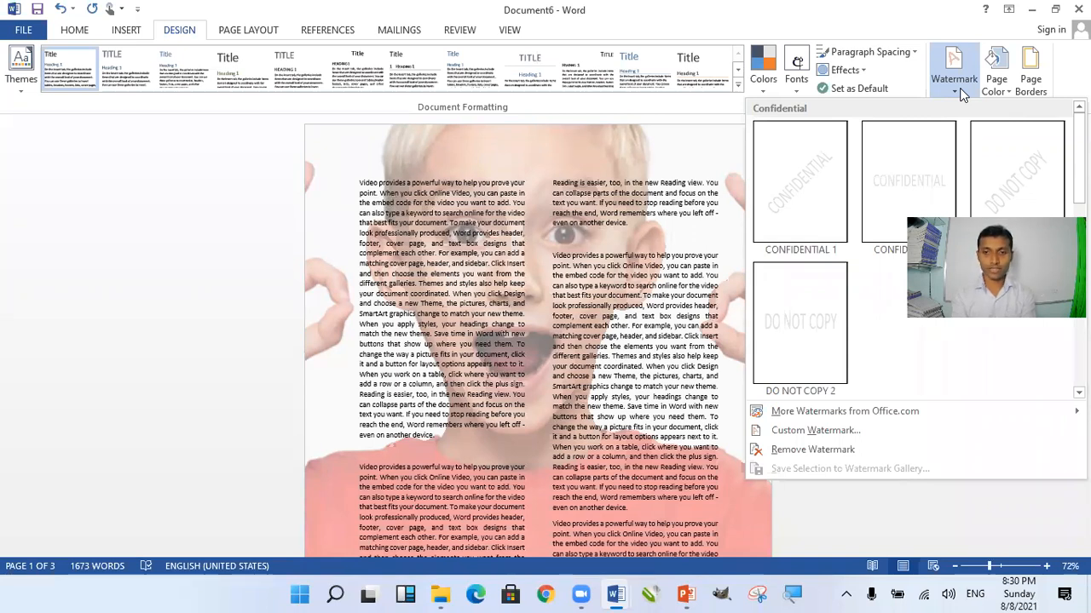
click(846, 432)
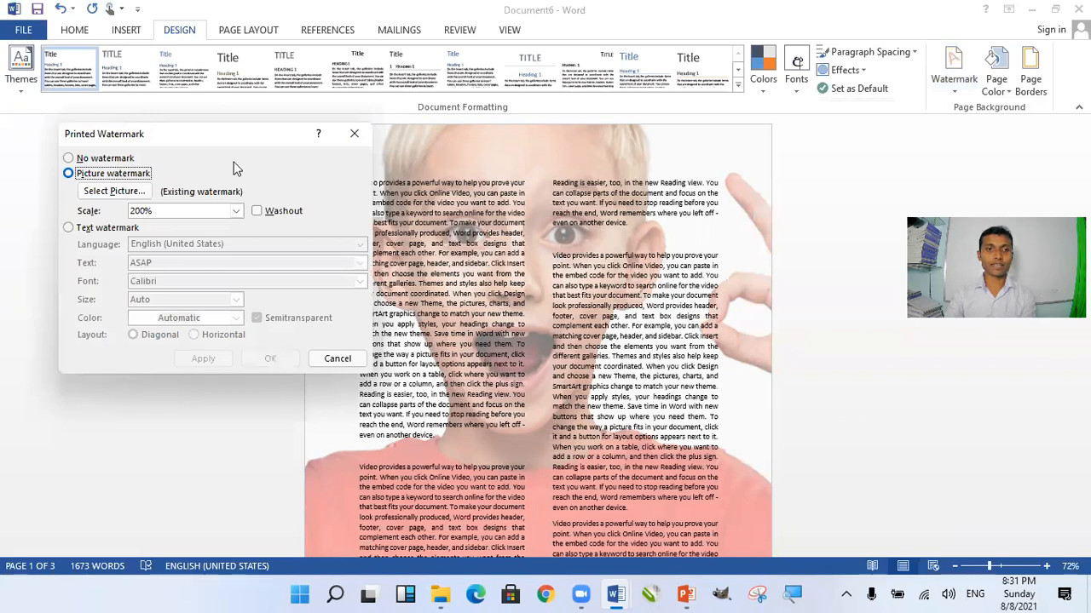
drag(237, 148, 566, 191)
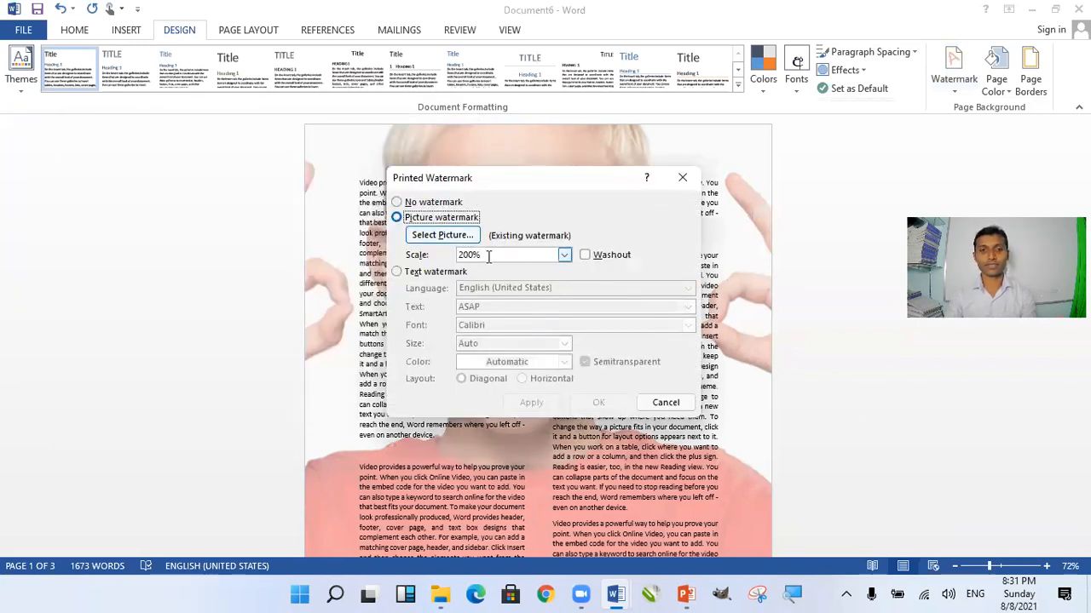
click(431, 273)
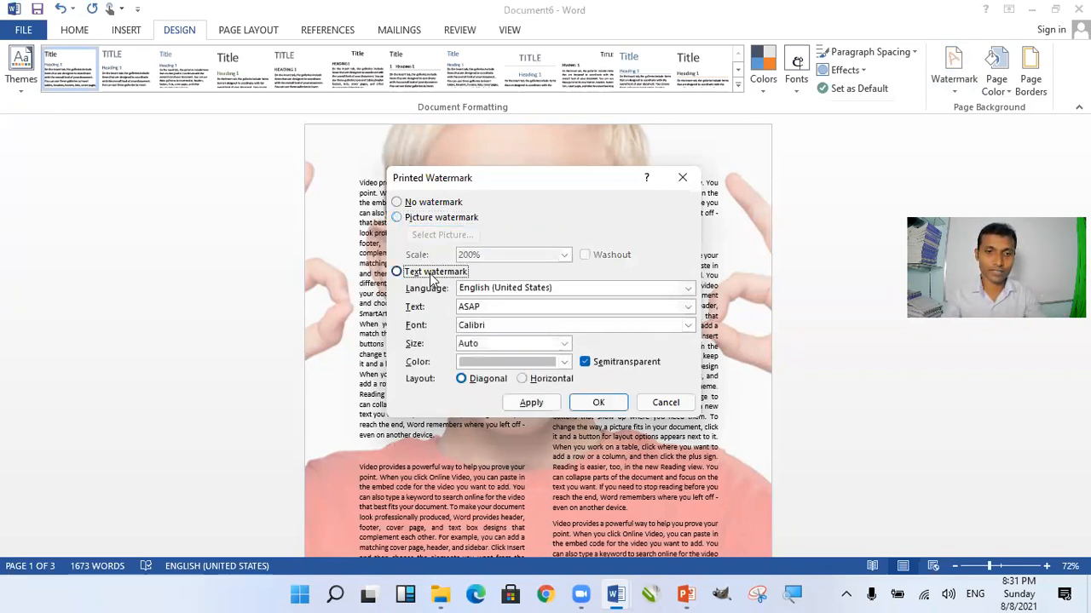
click(397, 219)
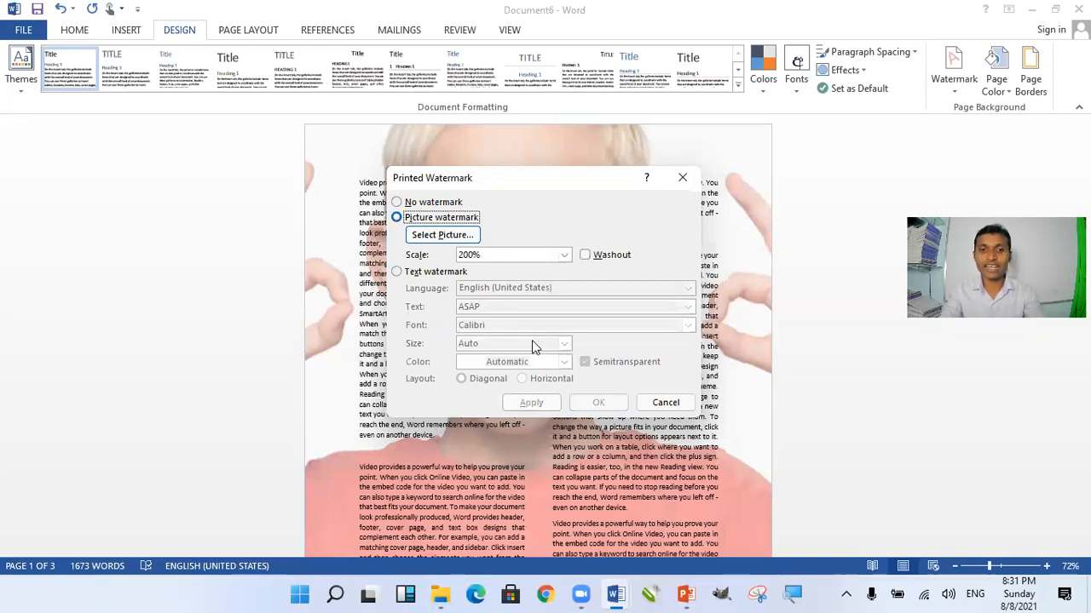
Step: Remove the picture watermark by applying the No watermark option, and close the watermark settings
click(402, 202)
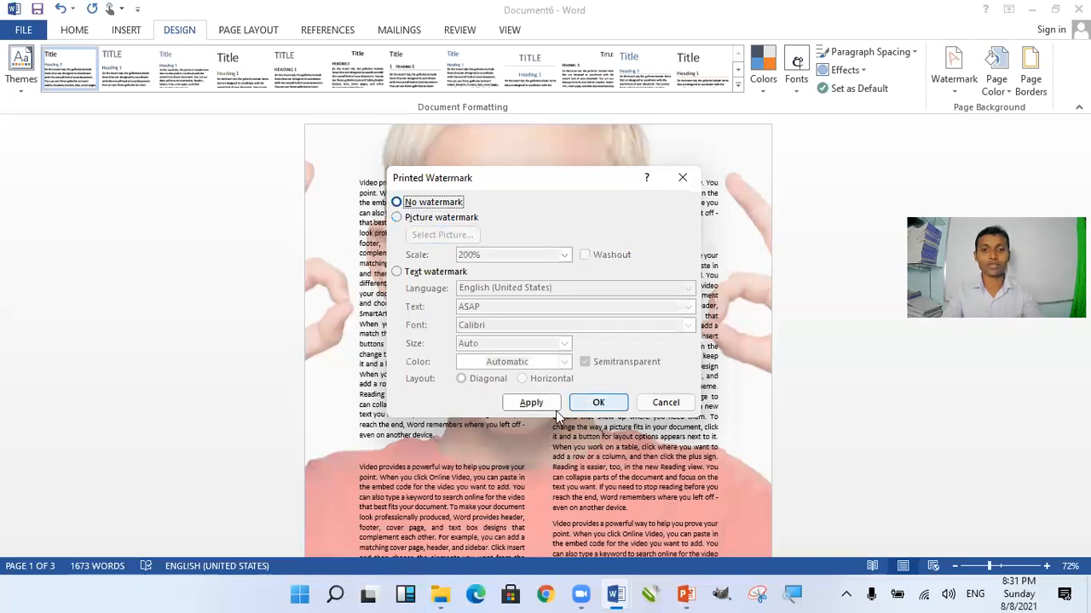
click(530, 402)
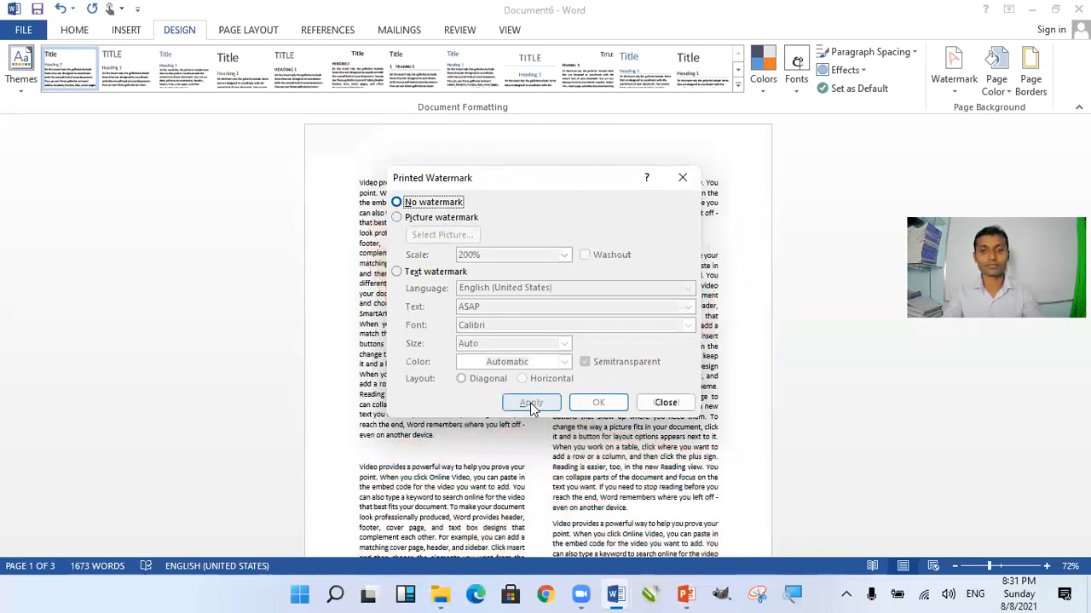
click(677, 403)
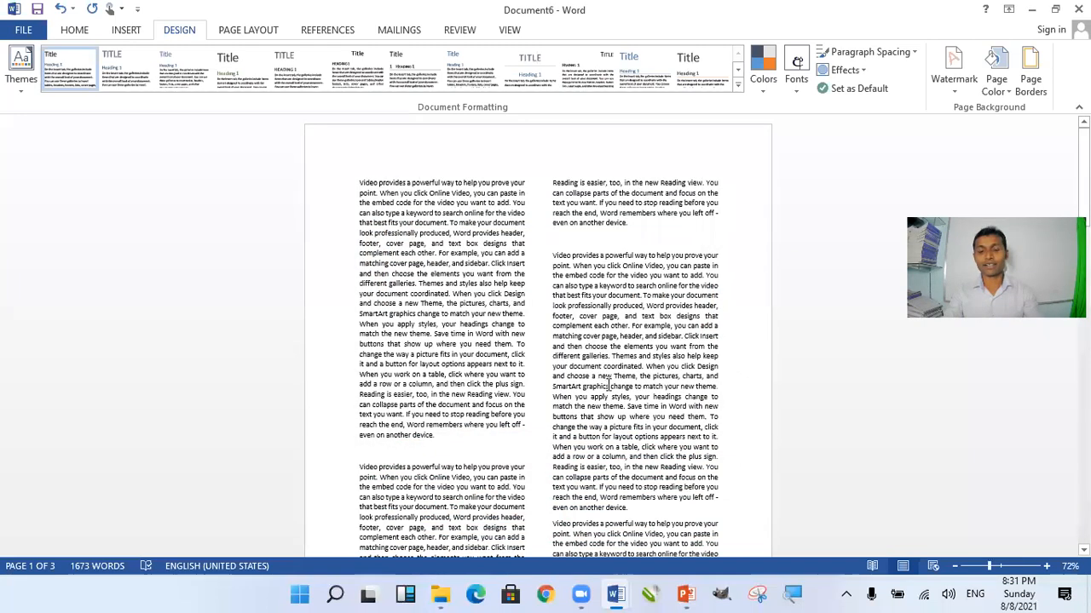